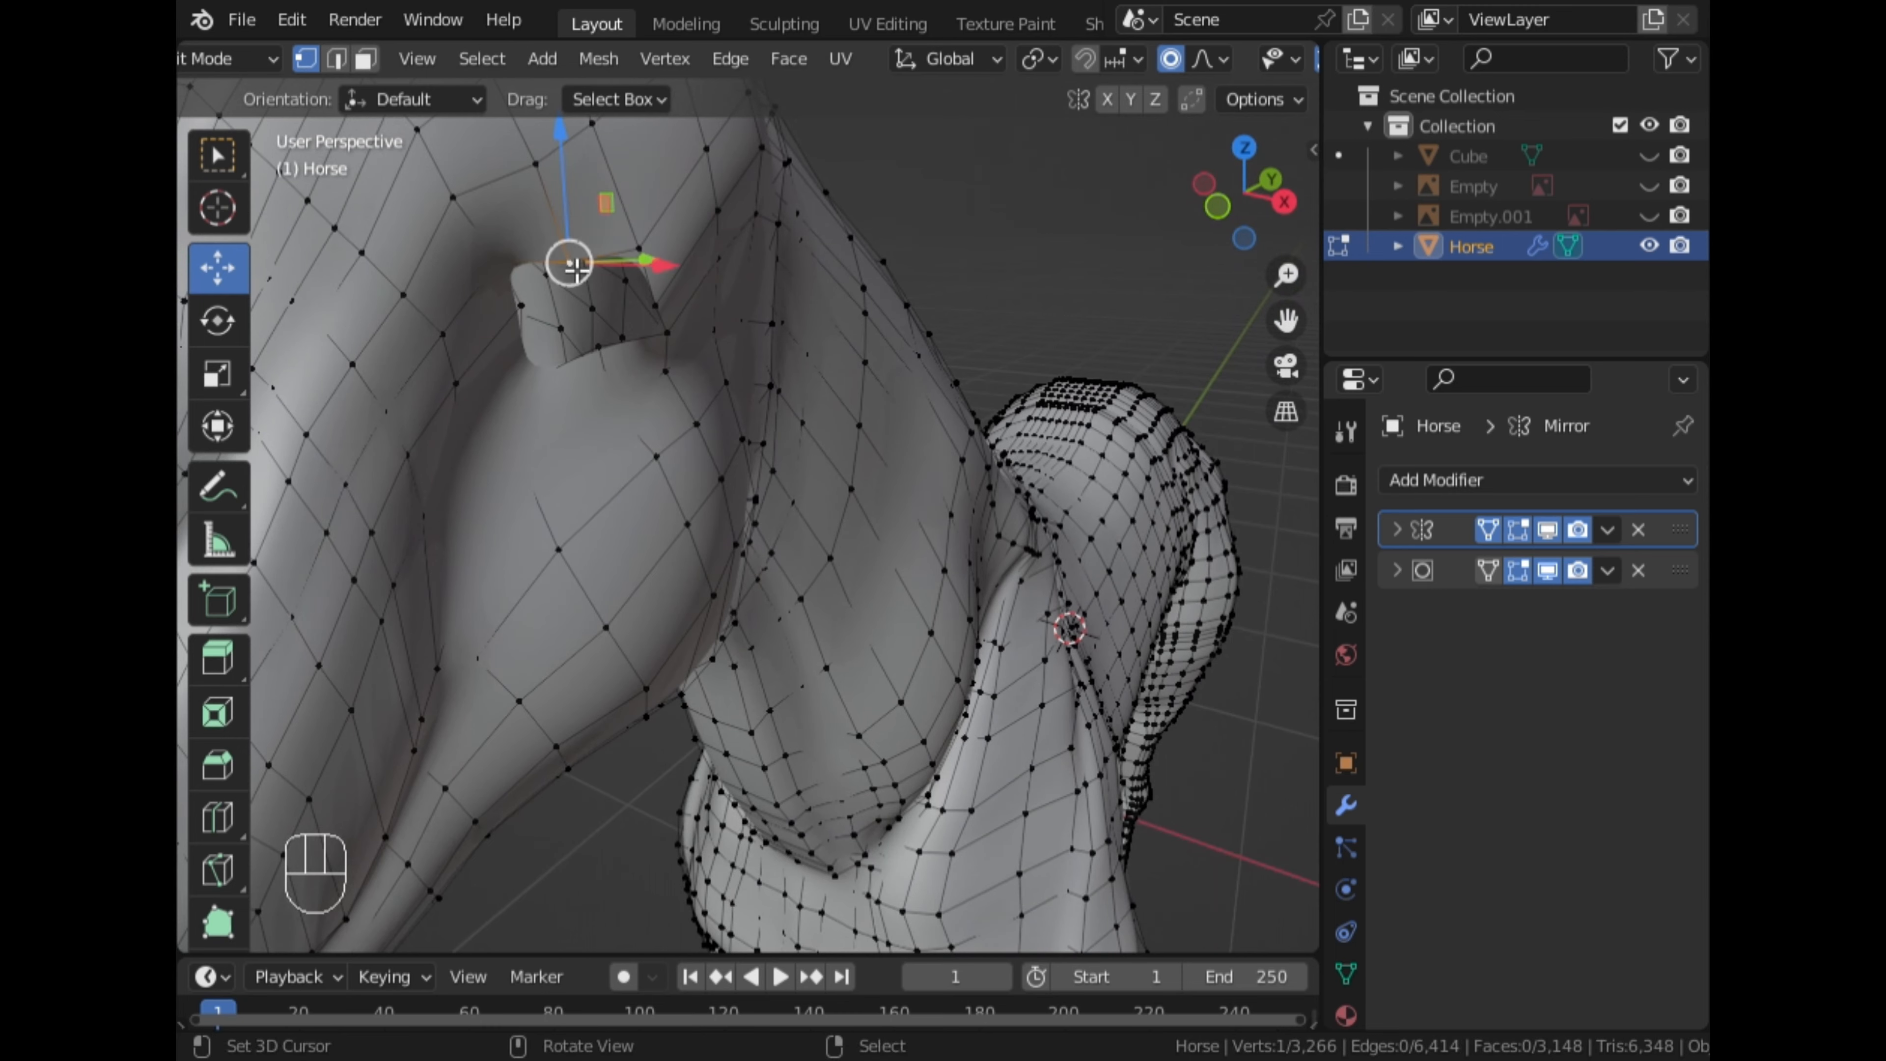
Add two centred loop cuts across the horse mesh, one through the opening's top rim and one through its front side
{"action": "key", "text": "ctrl+r"}
{"action": "left_click", "coordinate": [541, 269]}
{"action": "right_click", "coordinate": [541, 270]}
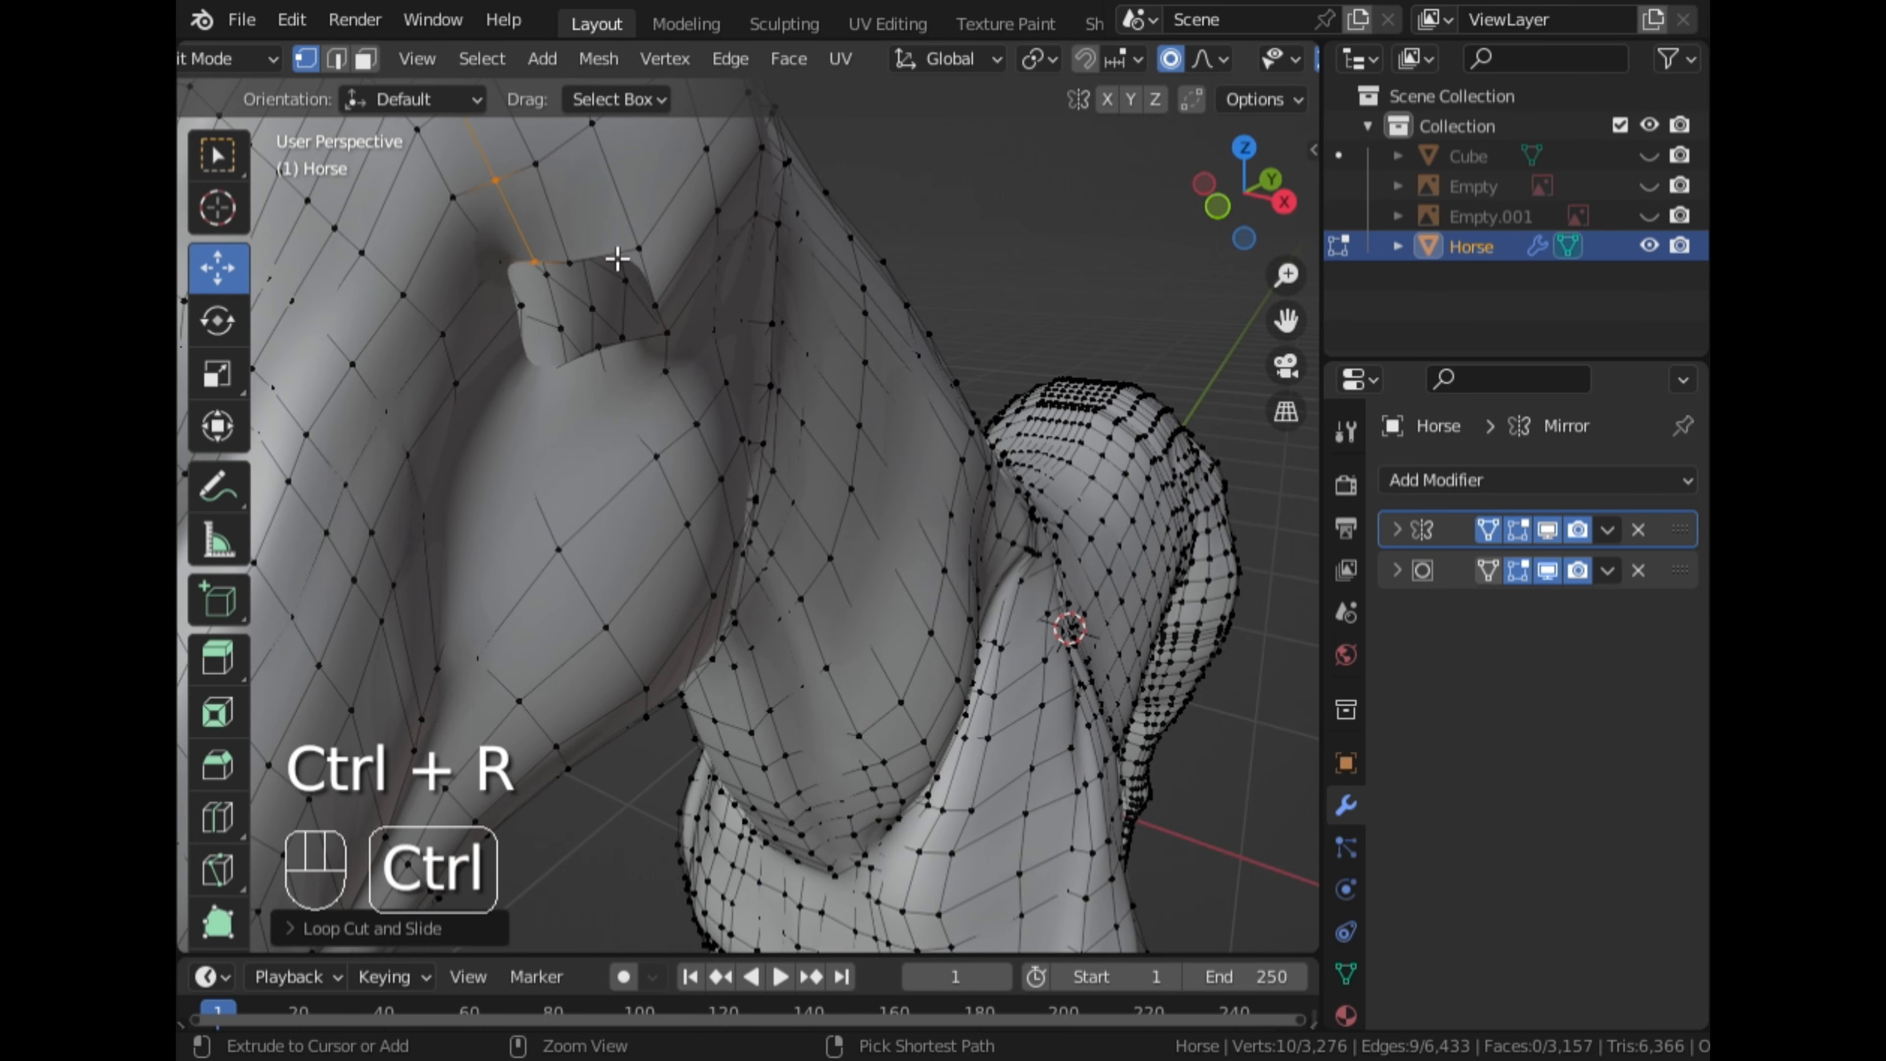
{"action": "left_click", "coordinate": [597, 286]}
{"action": "right_click", "coordinate": [594, 304]}
{"action": "scroll", "coordinate": [573, 431], "scroll_direction": "down", "scroll_amount": 2}
{"action": "middle_click_drag", "start_coordinate": [574, 431], "coordinate": [481, 347]}
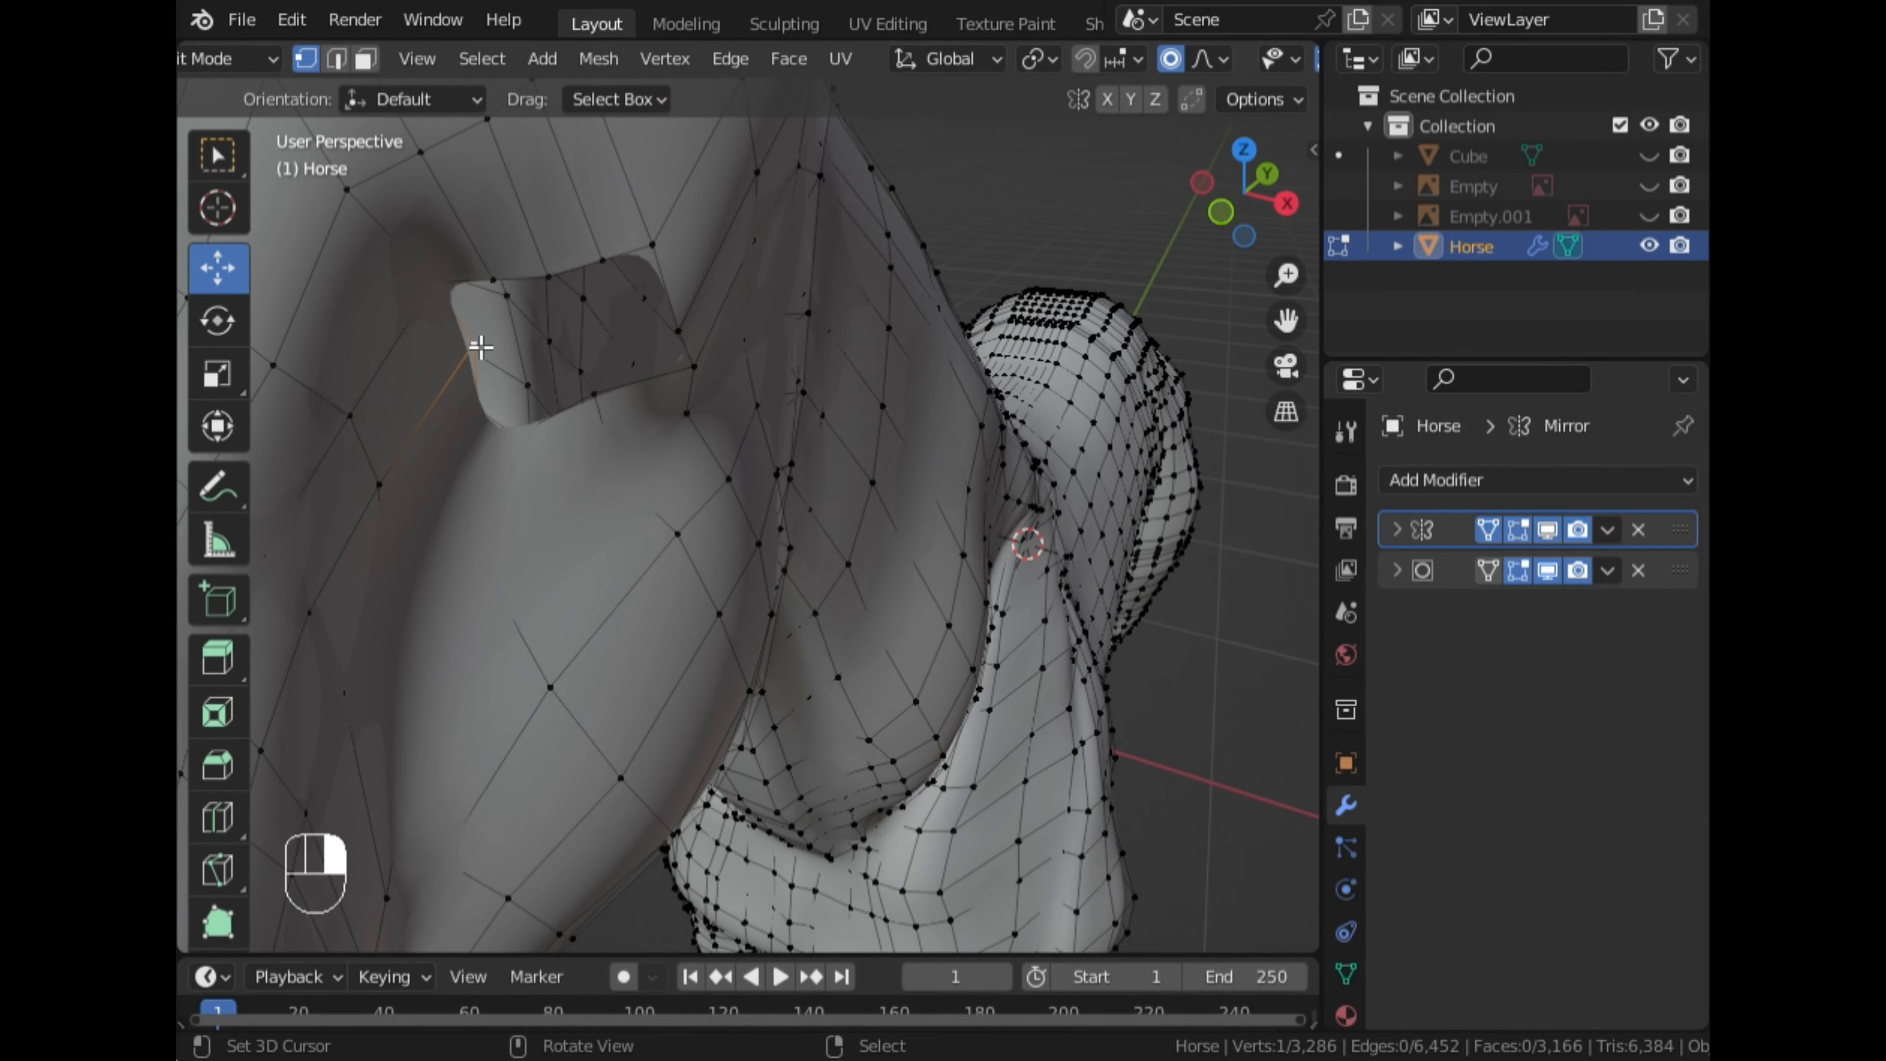
Add a centred loop cut through the rear upper side of the opening and check how it runs across the mesh
{"action": "key", "text": "ctrl+r"}
{"action": "left_click", "coordinate": [676, 297]}
{"action": "right_click", "coordinate": [676, 296]}
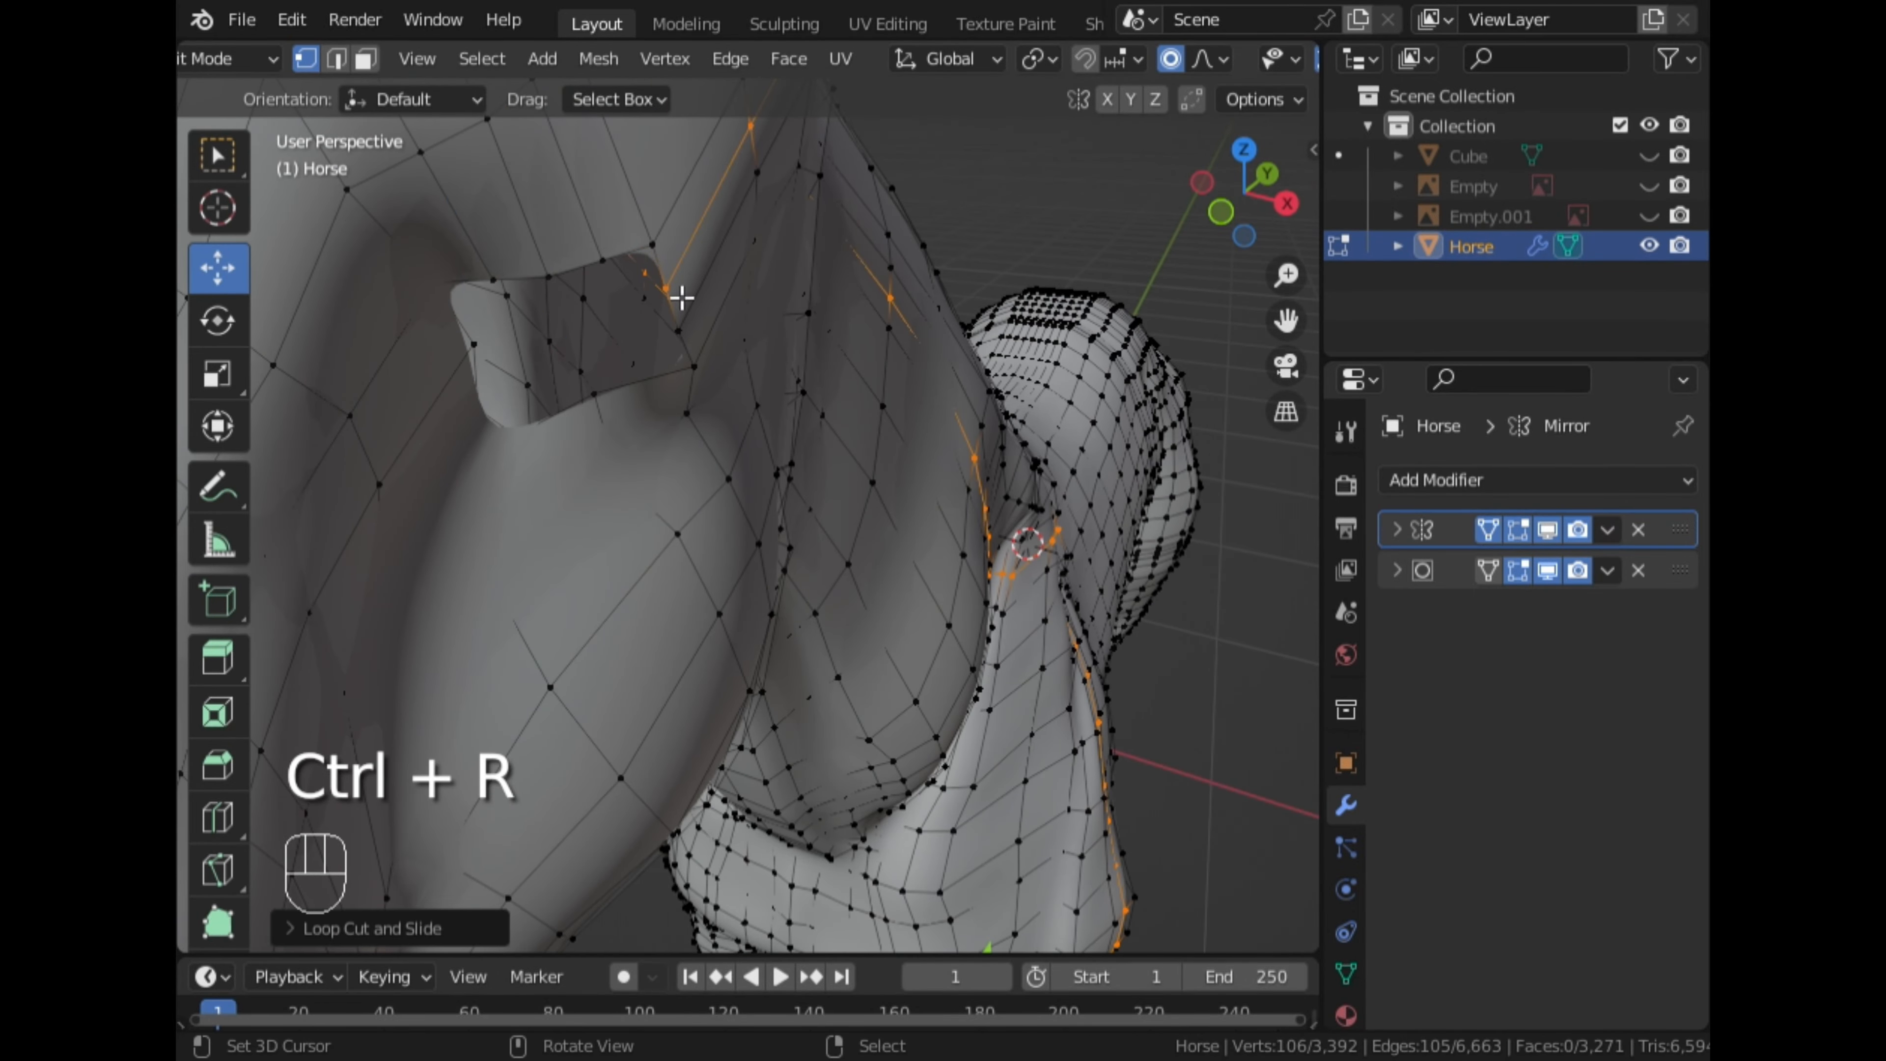
{"action": "scroll", "coordinate": [1018, 674], "scroll_direction": "down", "scroll_amount": 6}
{"action": "middle_click_drag", "start_coordinate": [1019, 674], "coordinate": [772, 542]}
{"action": "scroll", "coordinate": [769, 533], "scroll_direction": "up", "scroll_amount": 4}
{"action": "scroll", "coordinate": [766, 532], "scroll_direction": "down", "scroll_amount": 6}
{"action": "middle_click_drag", "start_coordinate": [594, 531], "coordinate": [763, 572]}
{"action": "scroll", "coordinate": [797, 516], "scroll_direction": "up", "scroll_amount": 7}
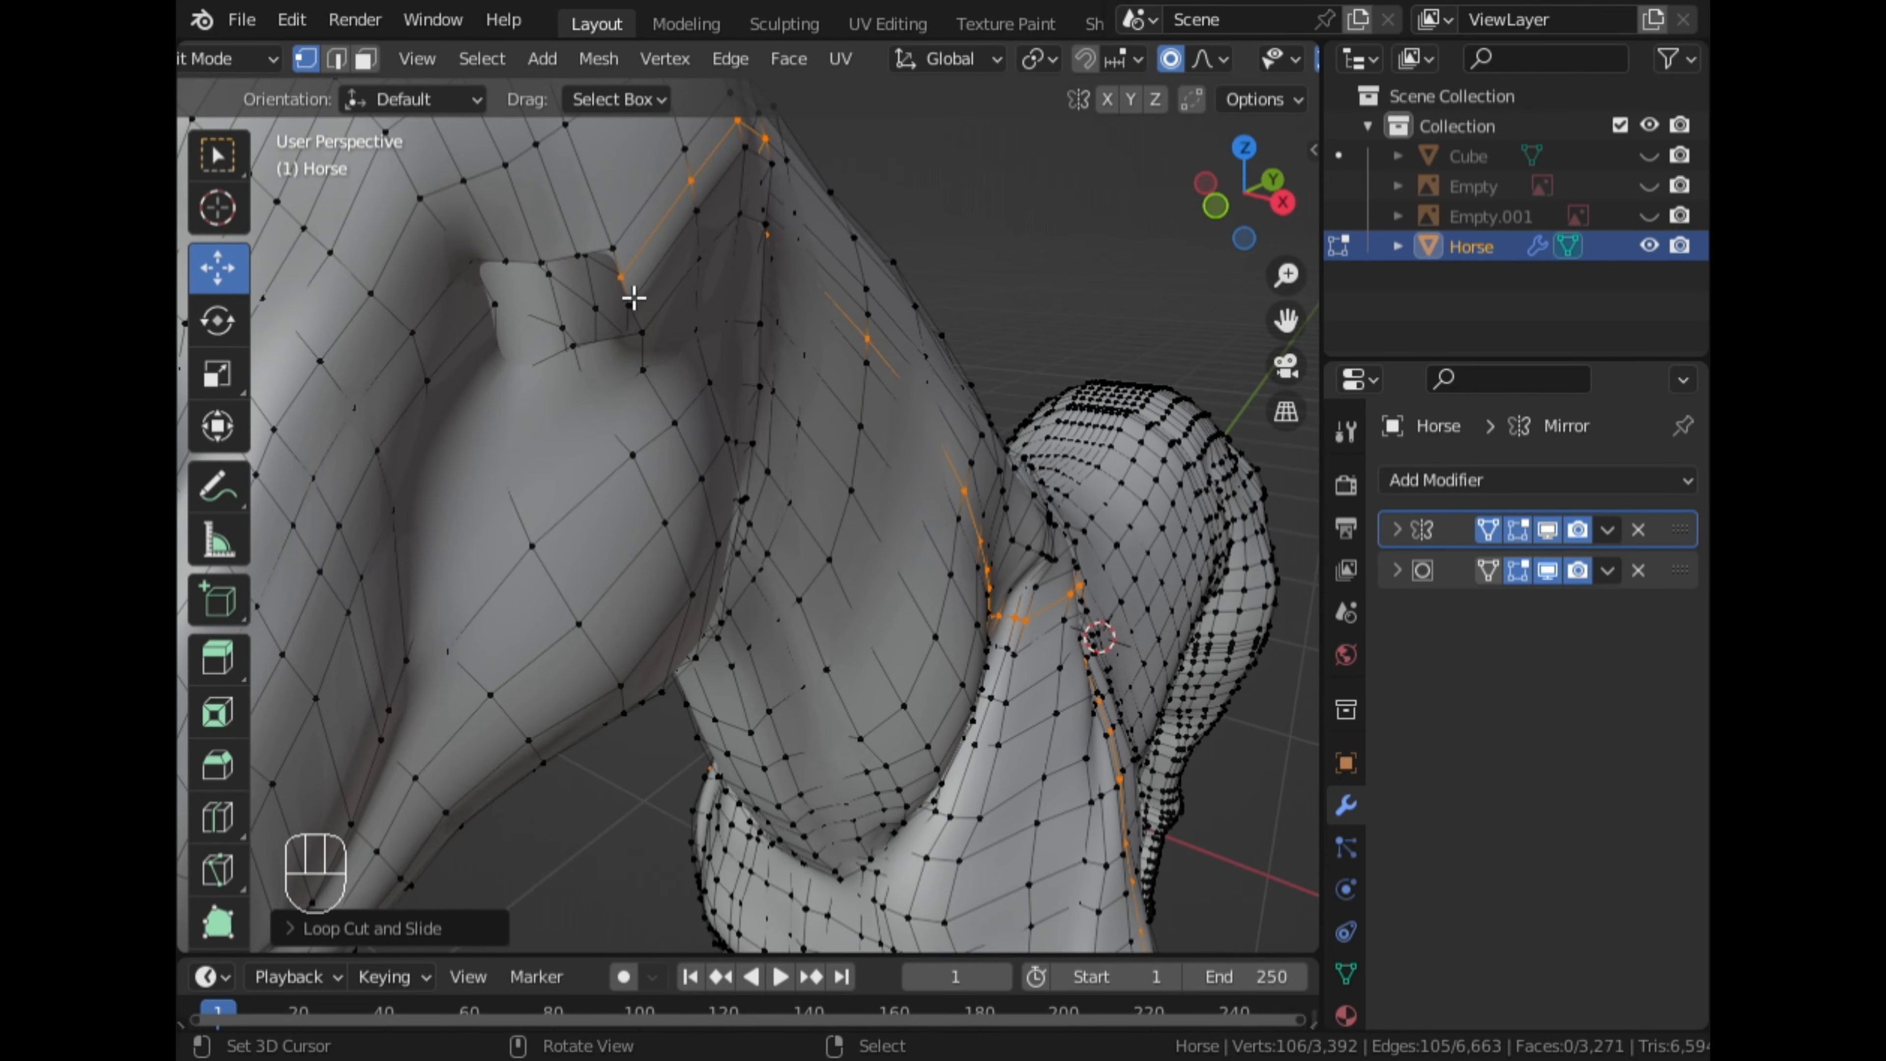
Try to extrude the vertex path along the opening's upper rim outward
{"action": "left_click", "coordinate": [620, 275]}
{"action": "left_click", "coordinate": [547, 266], "text": "ctrl"}
{"action": "middle_click_drag", "start_coordinate": [547, 265], "coordinate": [778, 488]}
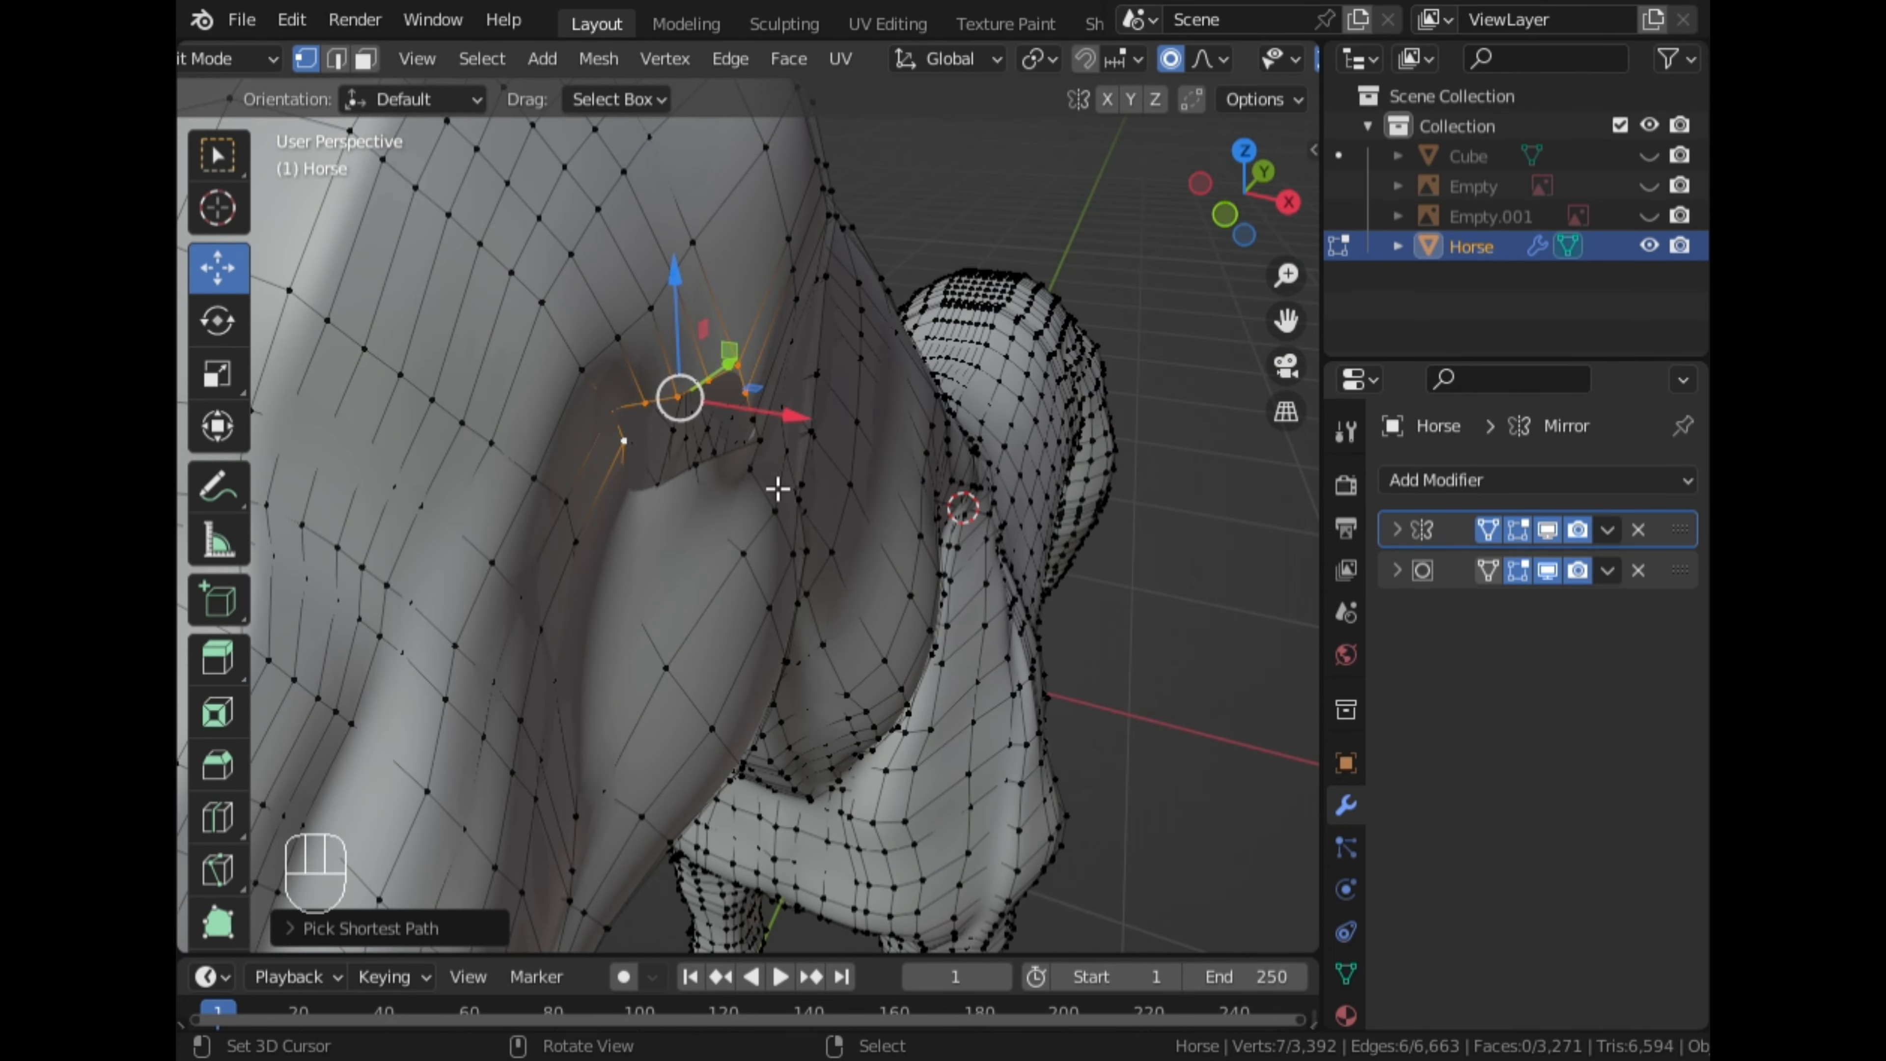
{"action": "key", "text": "e"}
{"action": "left_click", "coordinate": [816, 517]}
{"action": "scroll", "coordinate": [706, 497], "scroll_direction": "up", "scroll_amount": 2}
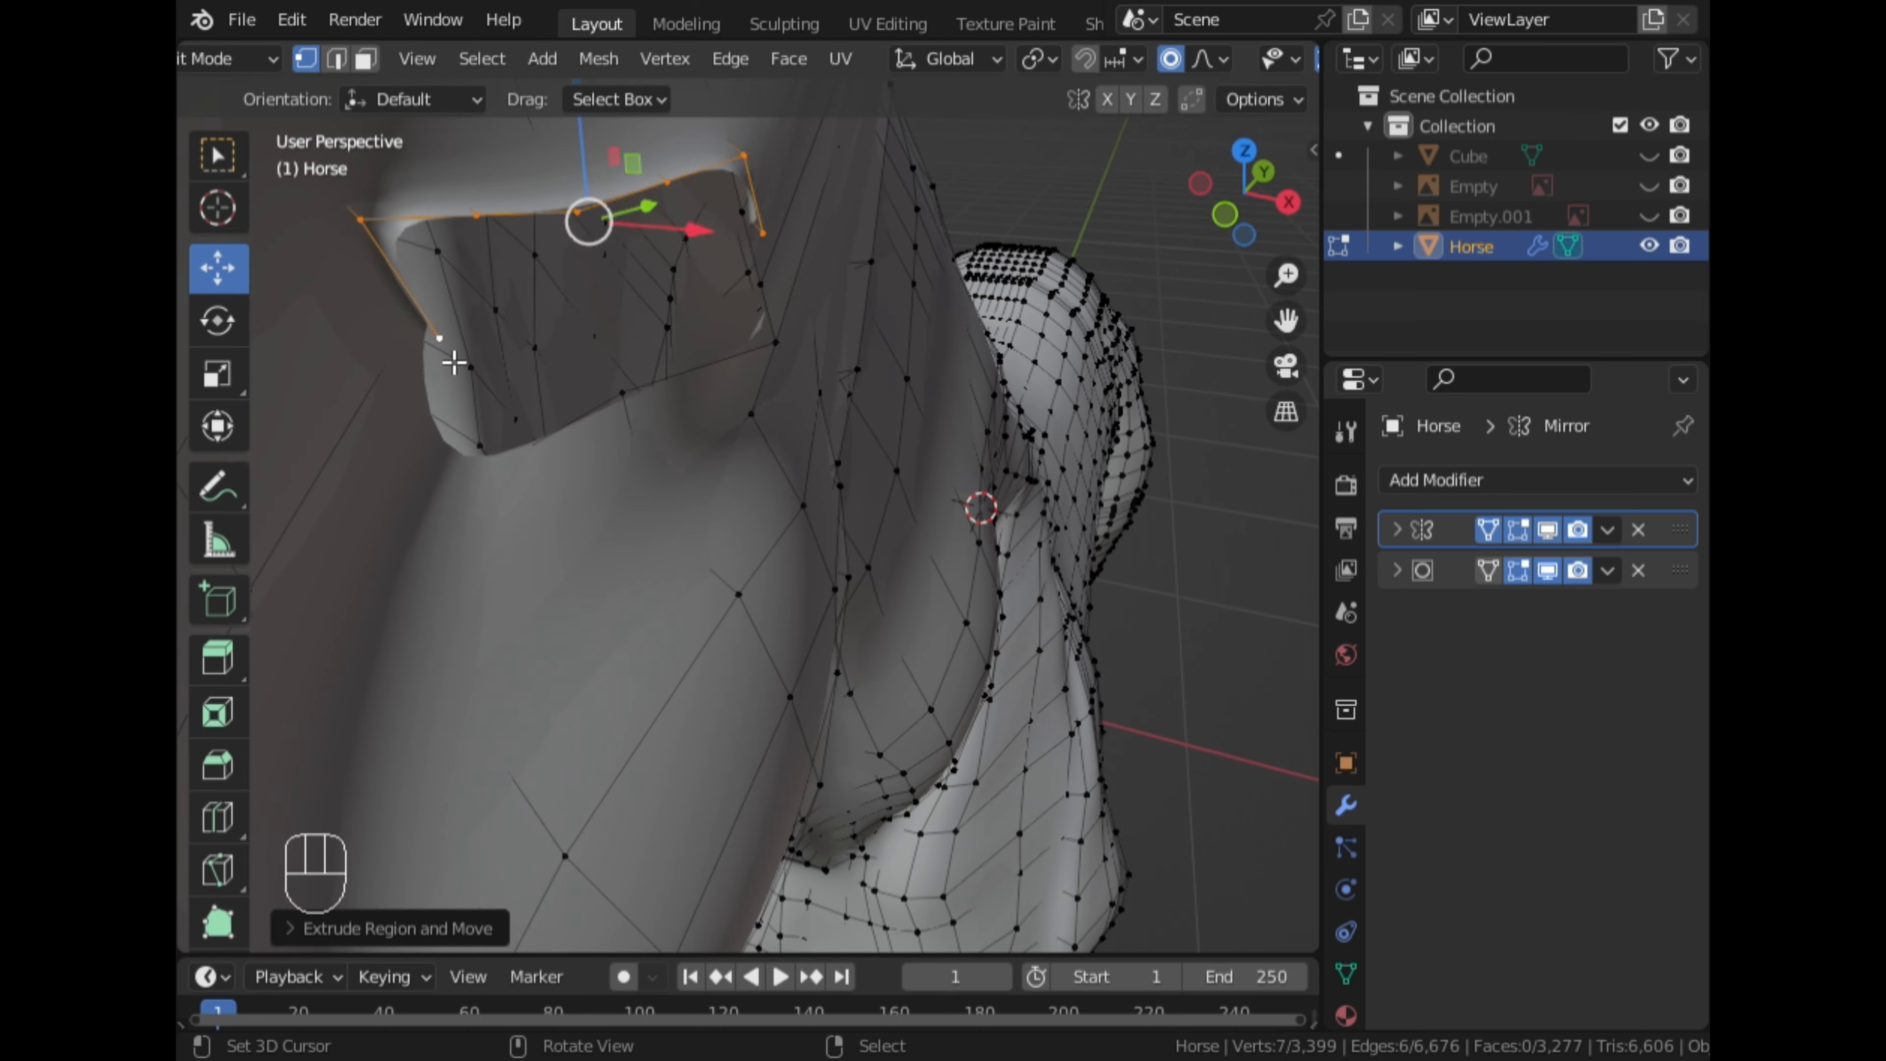
Try repositioning individual vertices on the front and top of the opening's rim with proportional editing
{"action": "right_click", "coordinate": [454, 364]}
{"action": "scroll", "coordinate": [512, 404], "scroll_direction": "down", "scroll_amount": 1}
{"action": "key", "text": "g"}
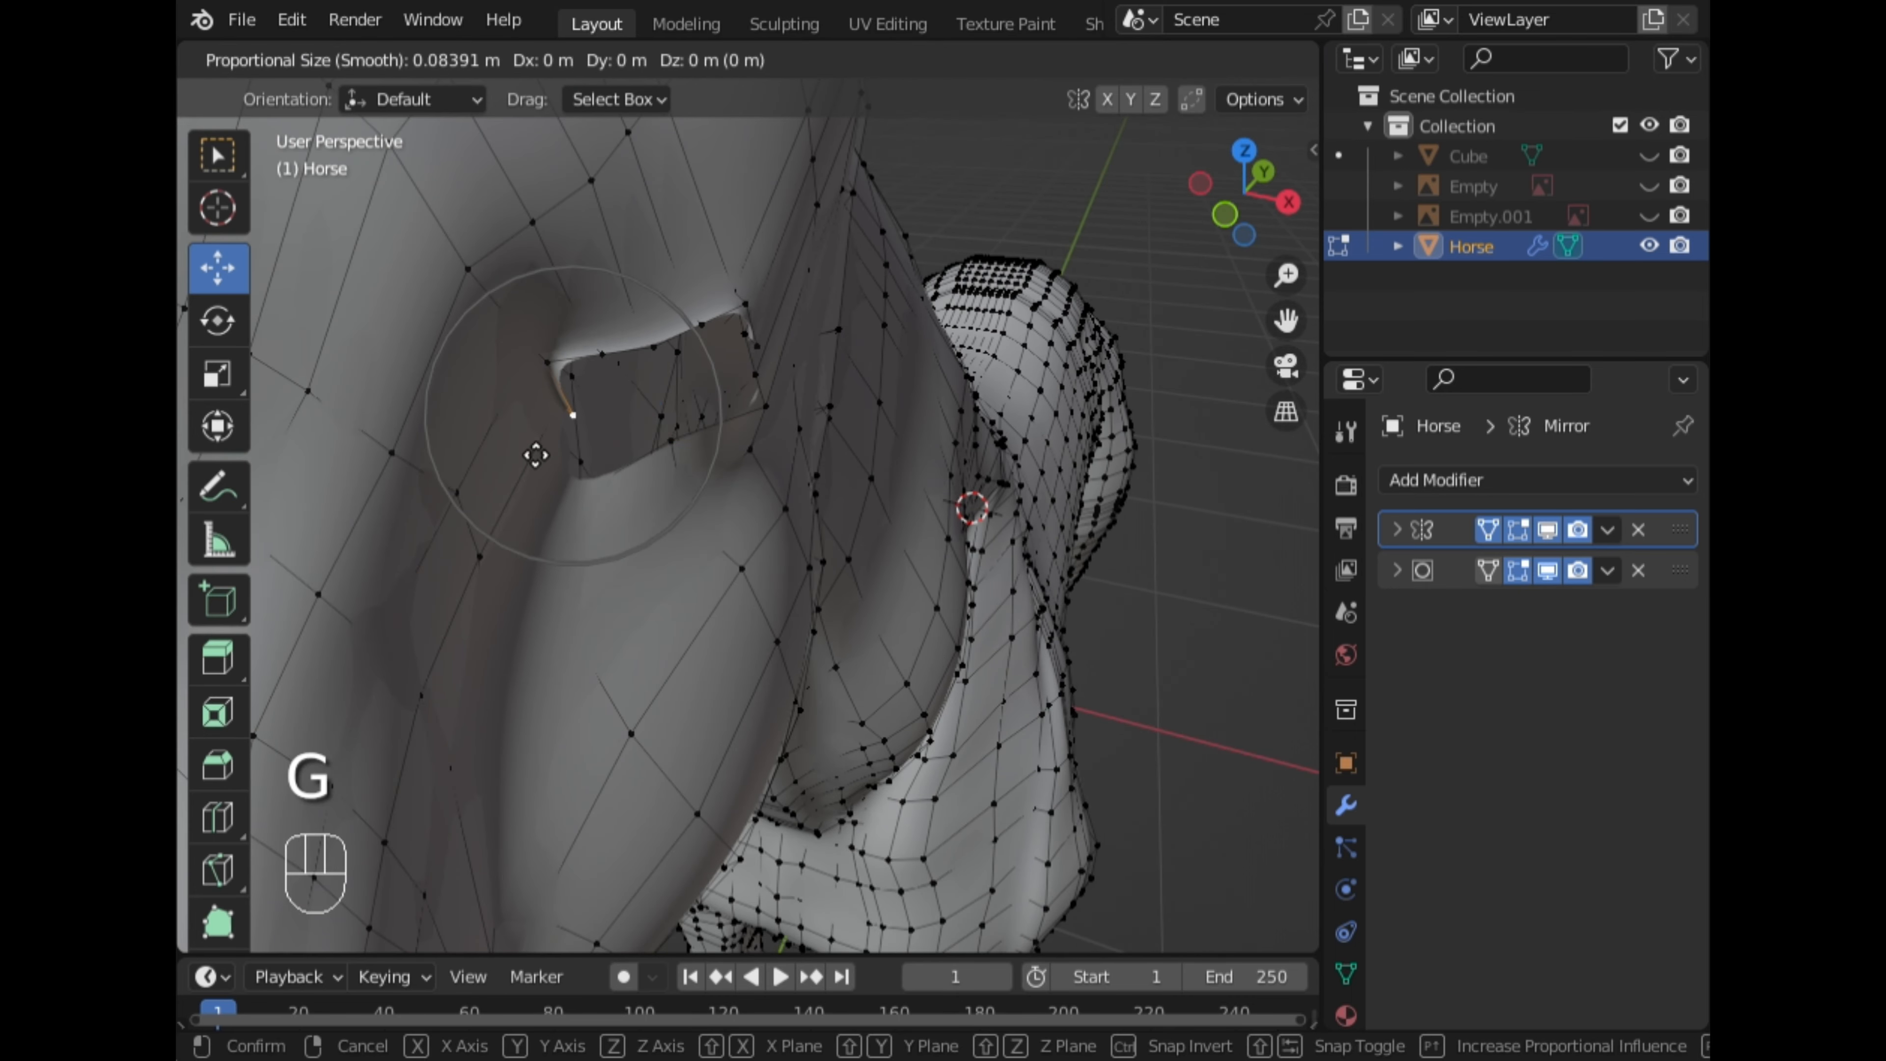
{"action": "left_click", "coordinate": [513, 459]}
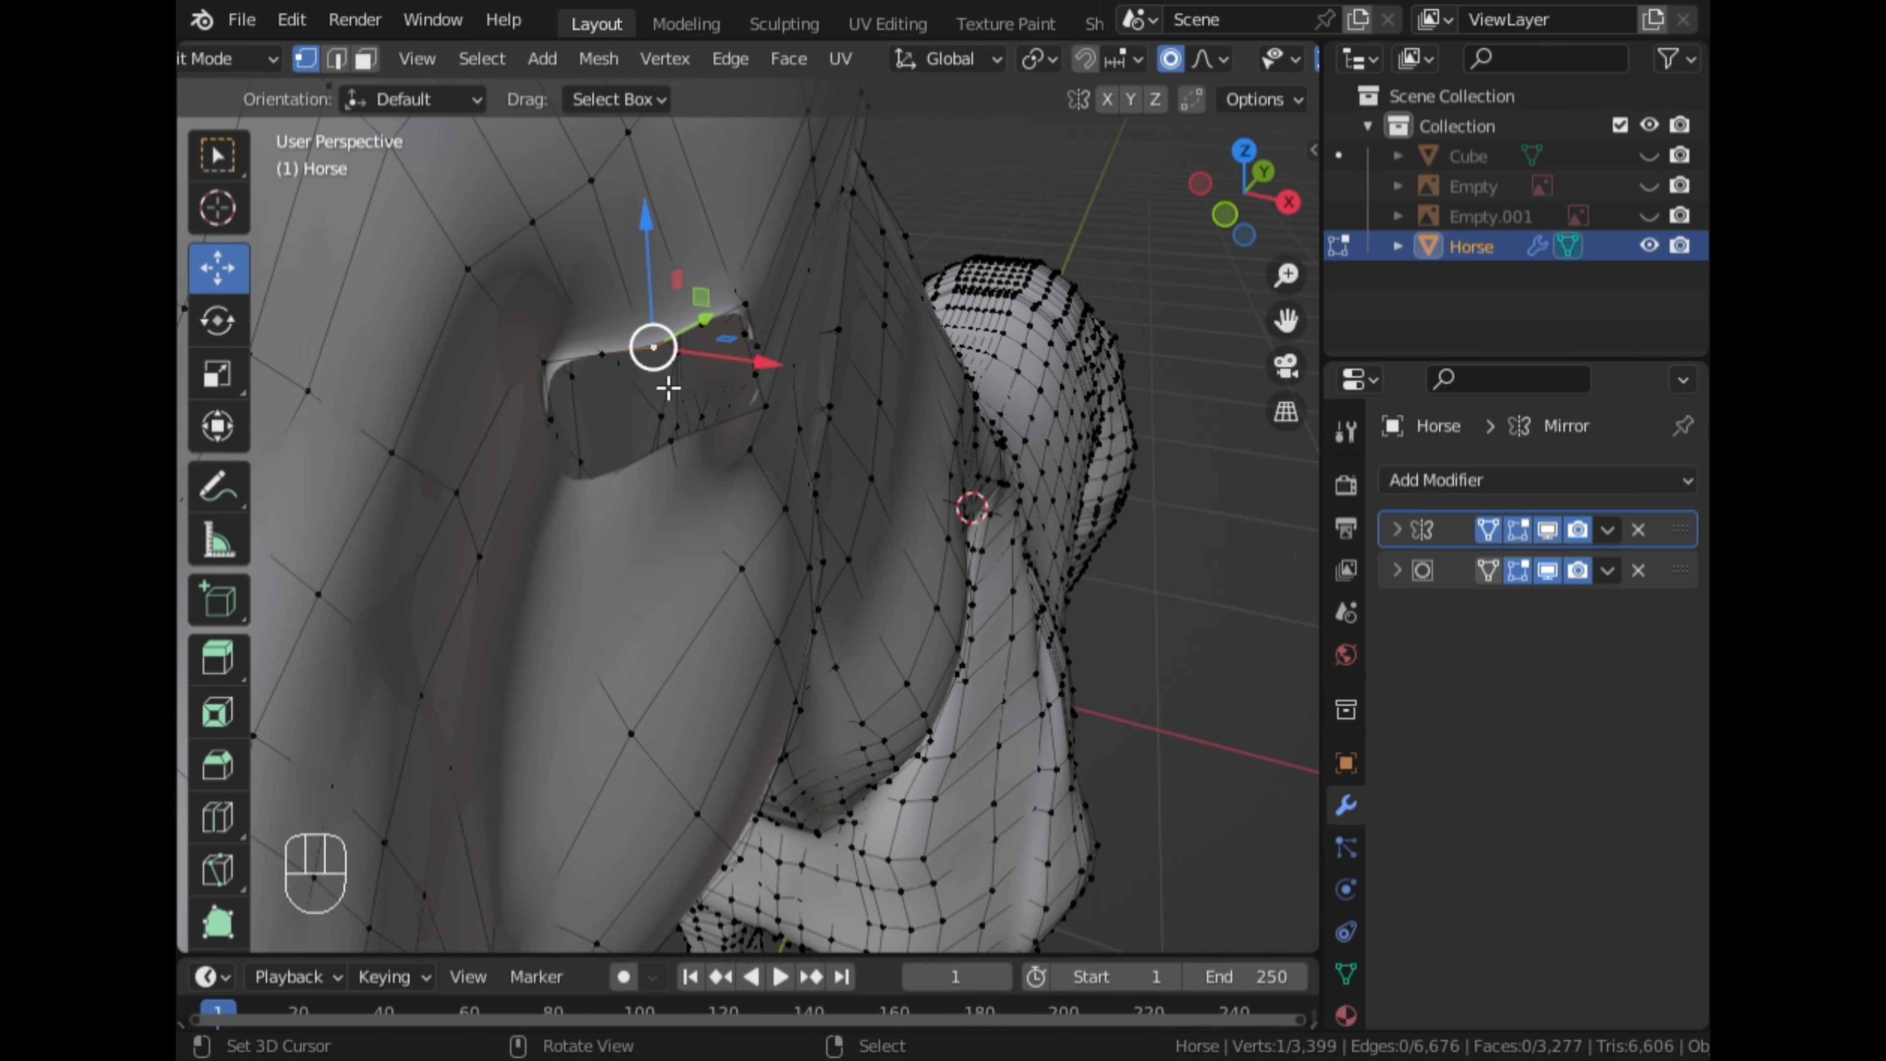
{"action": "key", "text": "g"}
{"action": "left_click", "coordinate": [758, 392]}
{"action": "middle_click_drag", "start_coordinate": [757, 392], "coordinate": [492, 354]}
Undo the vertex moves and the extrusion of the opening's upper rim
{"action": "key", "text": "ctrl+z"}
{"action": "key", "text": "ctrl+z"}
{"action": "key", "text": "ctrl+z"}
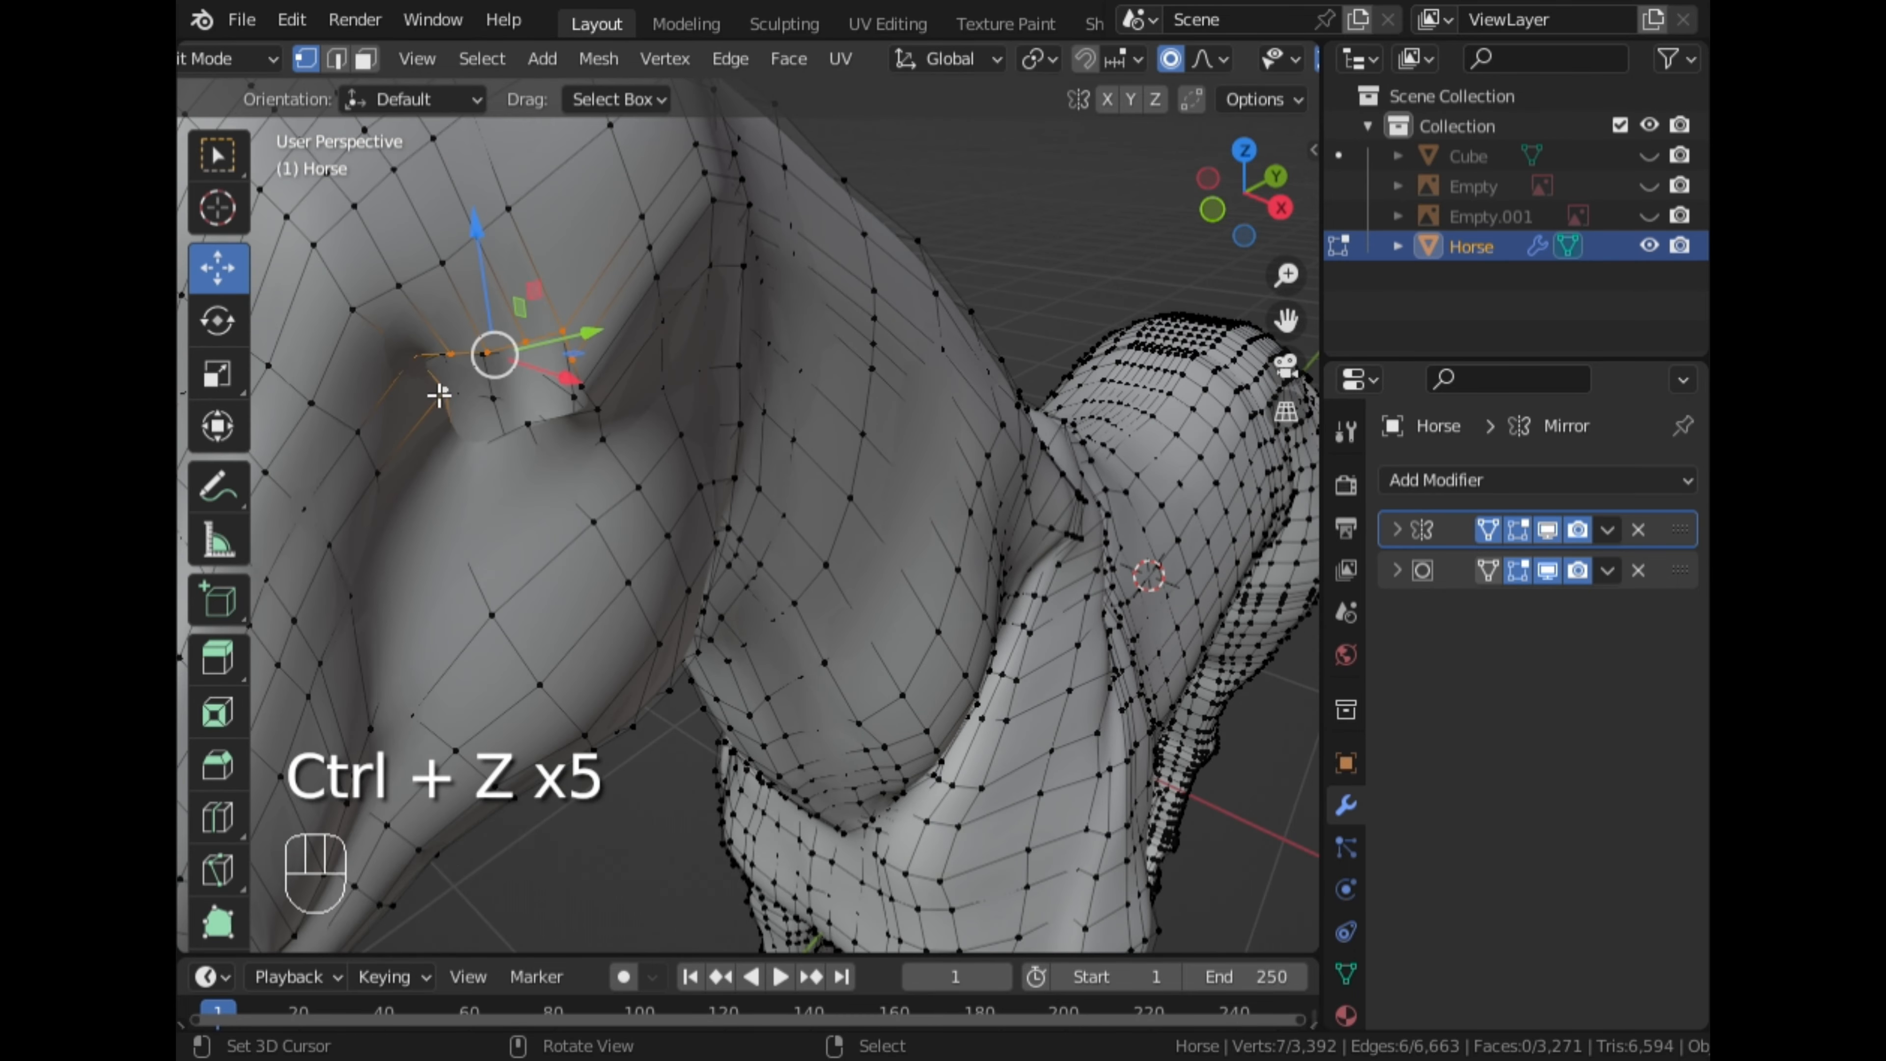
Reposition the vertices at the front upper corner of the opening's rim with proportional editing
{"action": "key", "text": "g"}
{"action": "left_click", "coordinate": [475, 424]}
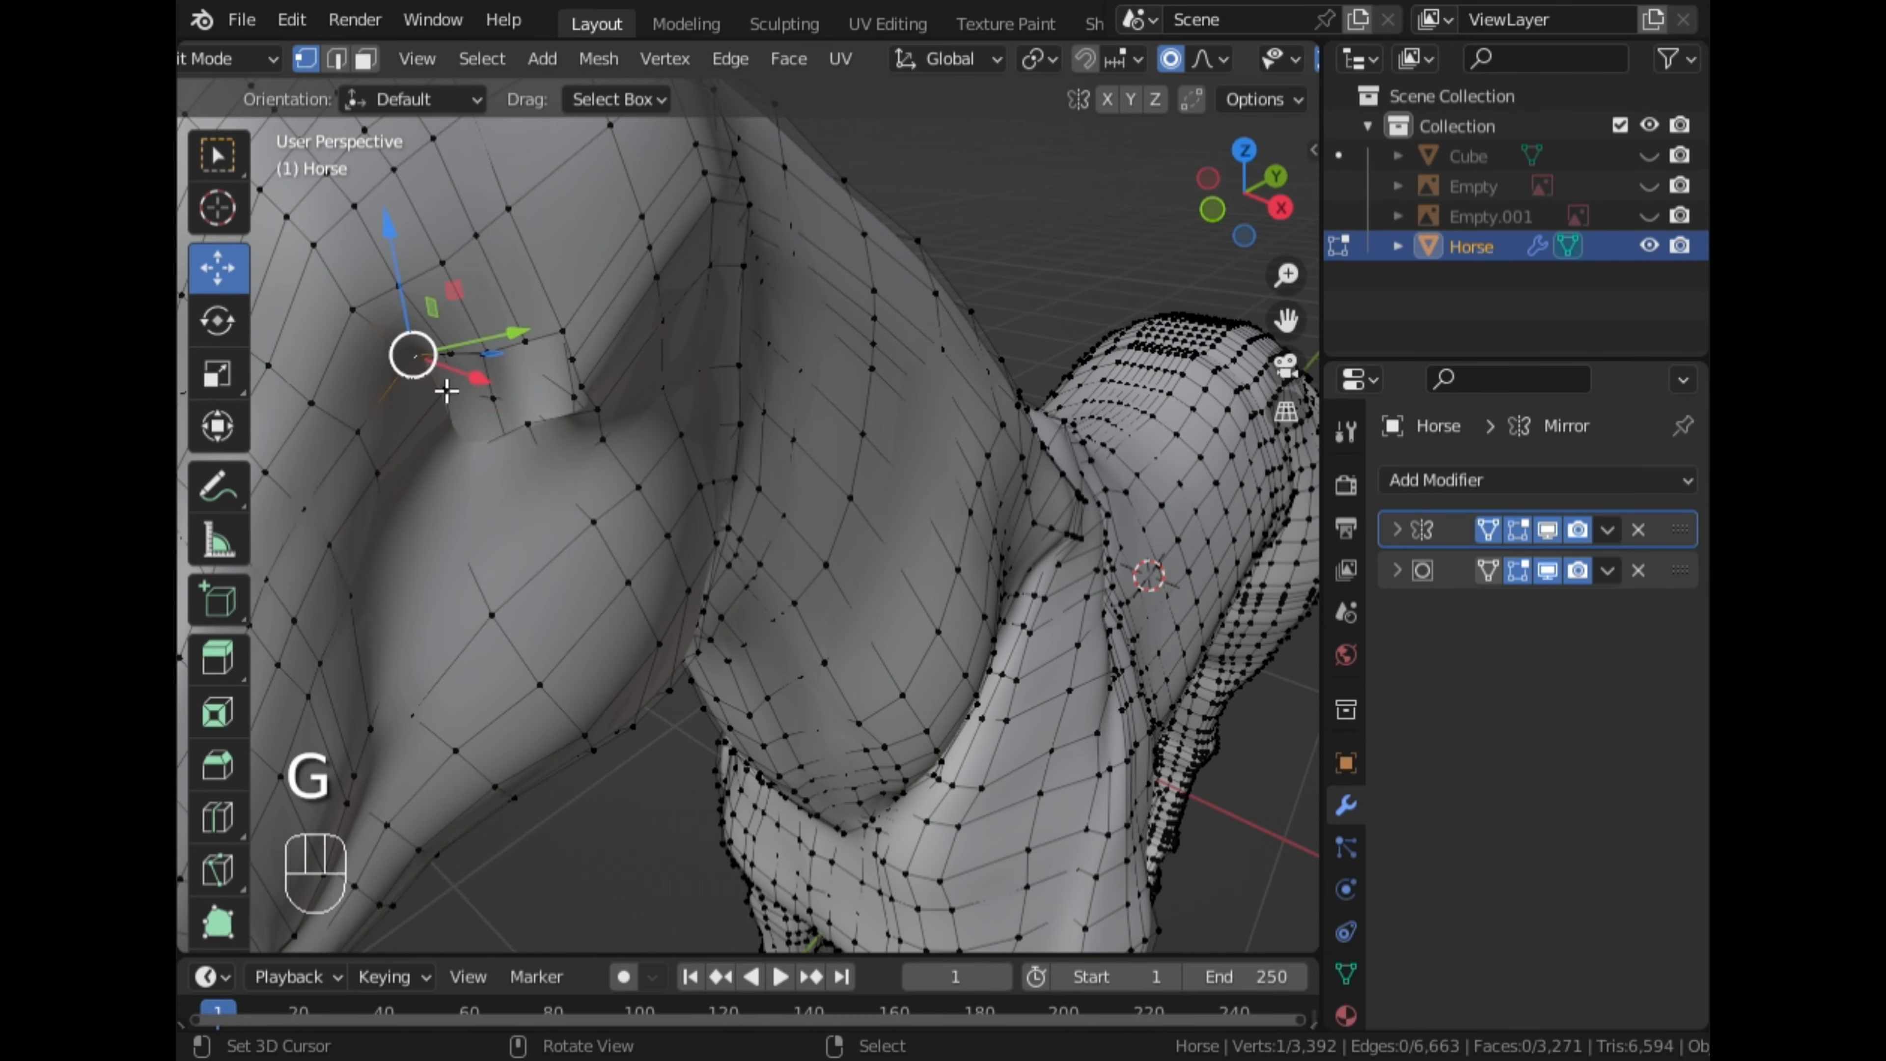
{"action": "key", "text": "g"}
{"action": "left_click", "coordinate": [509, 423]}
Try moving the vertex on the front side of the rim along the global X axis
{"action": "key", "text": "g"}
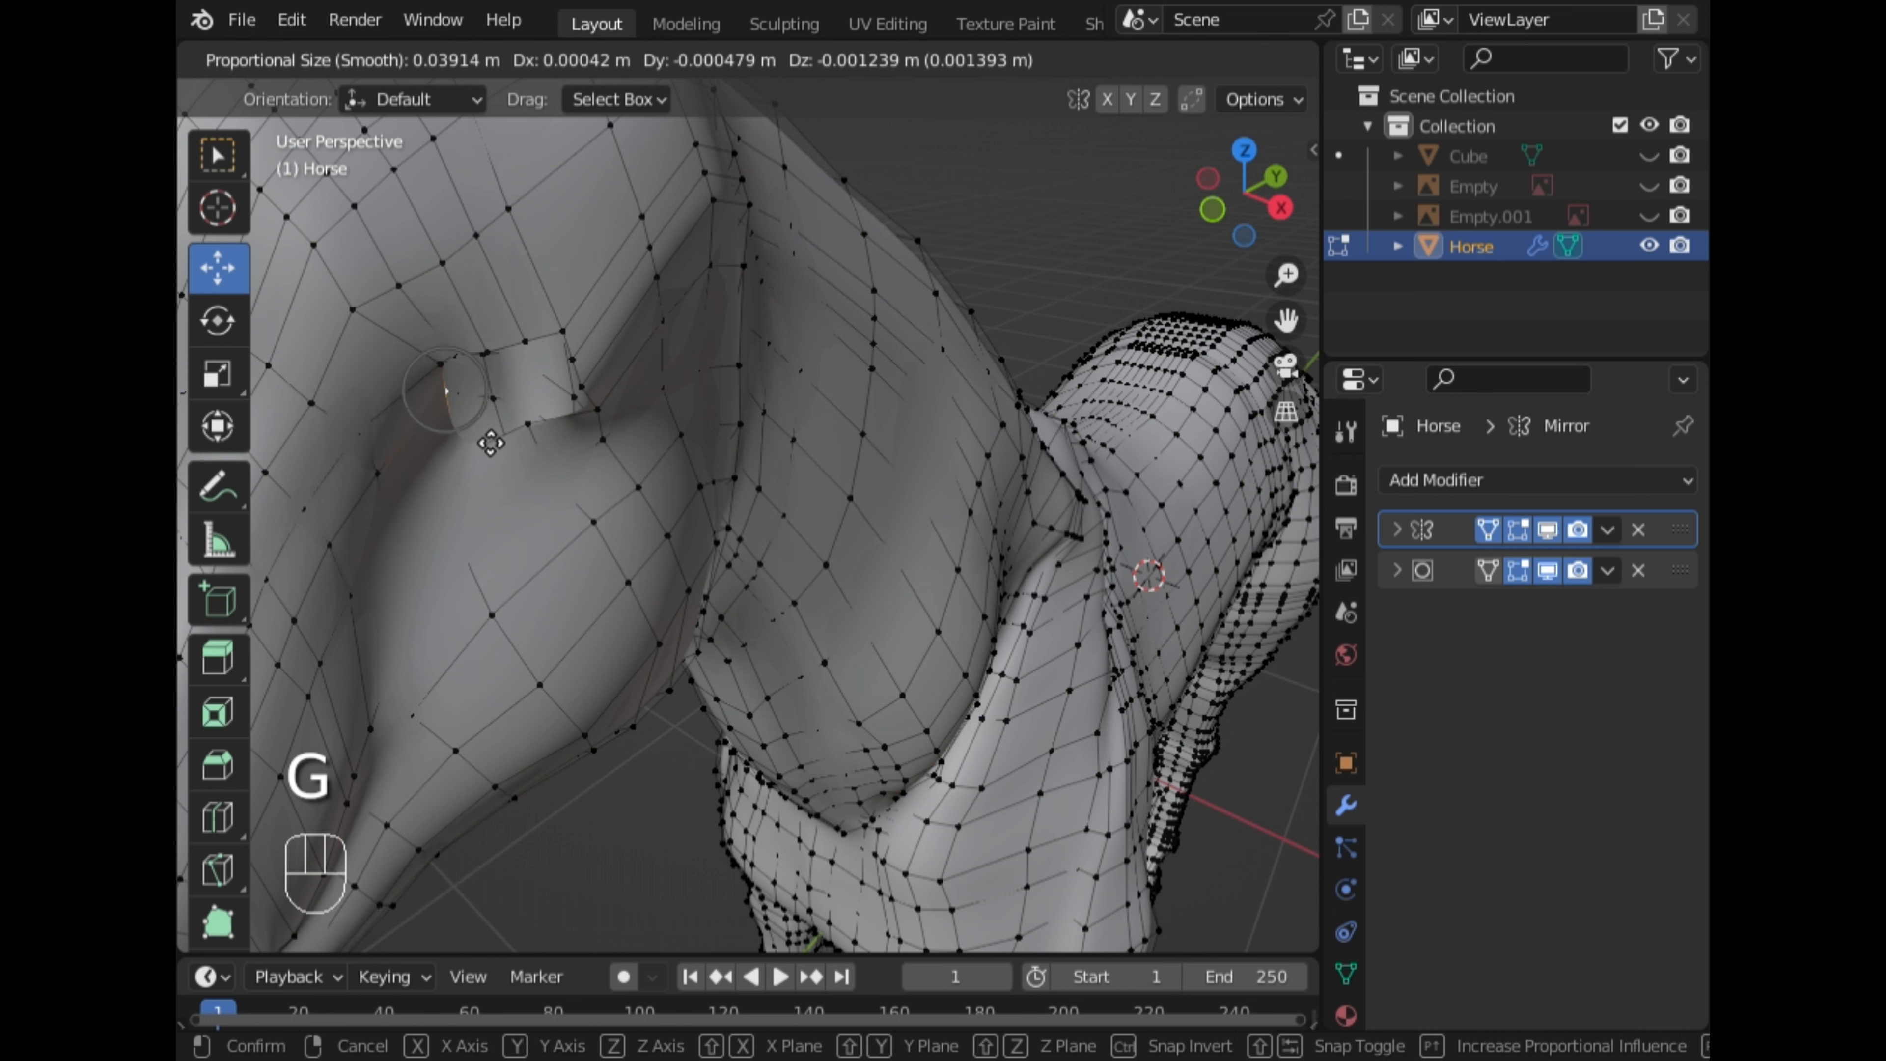
{"action": "key", "text": "x"}
{"action": "left_click", "coordinate": [458, 451]}
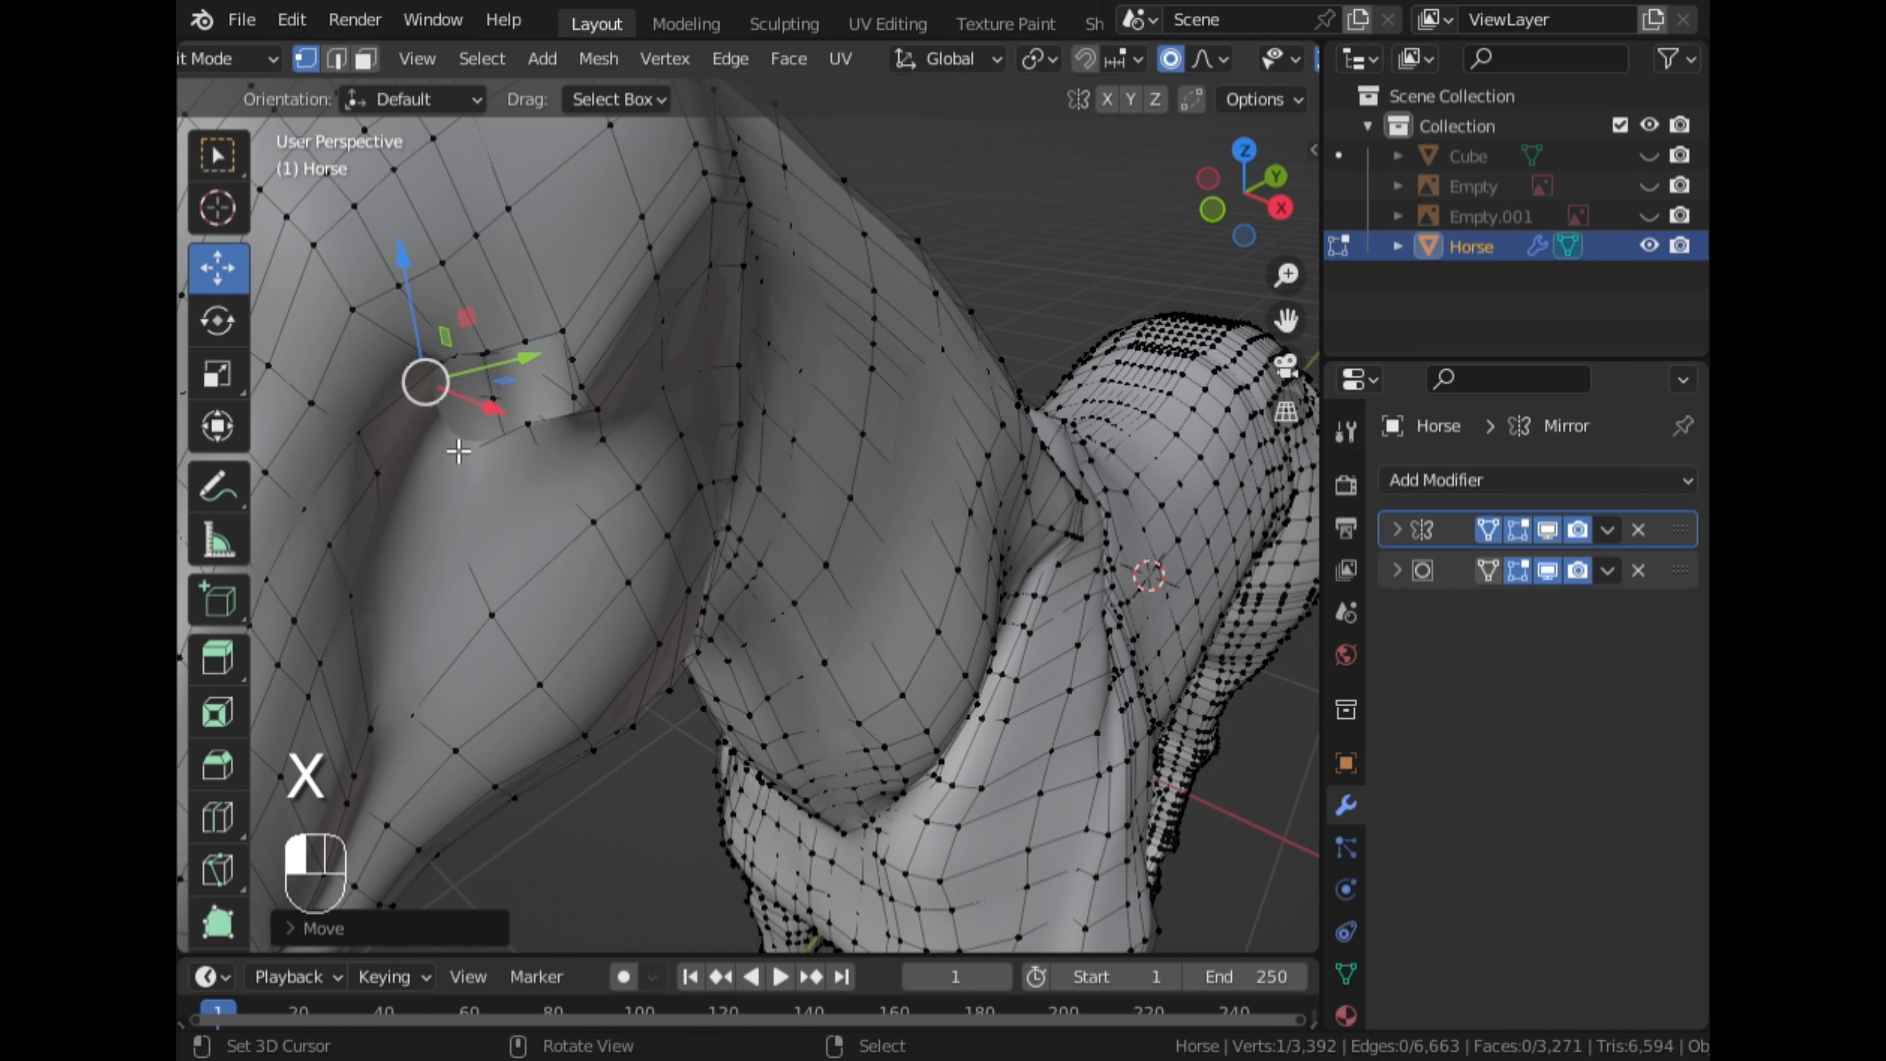
{"action": "key", "text": "ctrl+z"}
Move the vertex on the front side of the rim about -0.014 m along global Y, and adjust it along global X
{"action": "key", "text": "g"}
{"action": "key", "text": "y"}
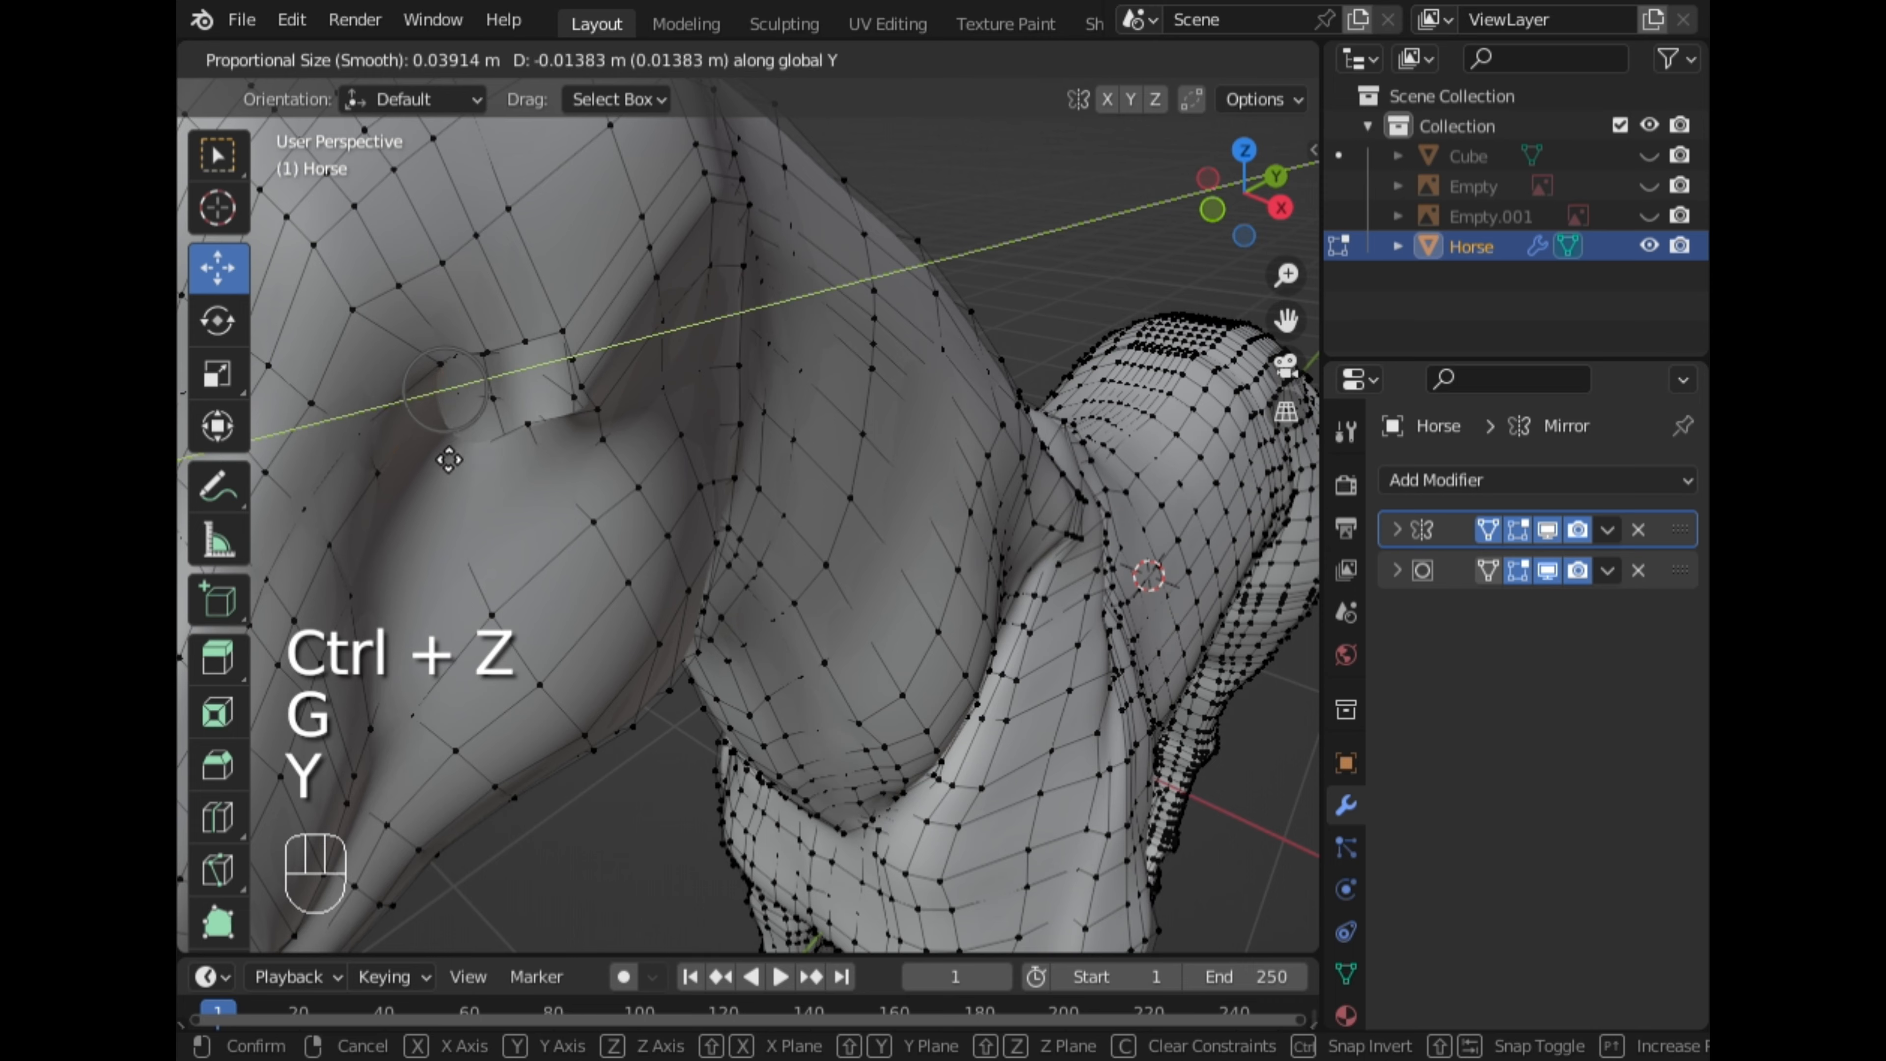
{"action": "left_click", "coordinate": [448, 459]}
{"action": "middle_click_drag", "start_coordinate": [448, 460], "coordinate": [557, 416]}
{"action": "key", "text": "g"}
{"action": "key", "text": "x"}
{"action": "left_click", "coordinate": [556, 515]}
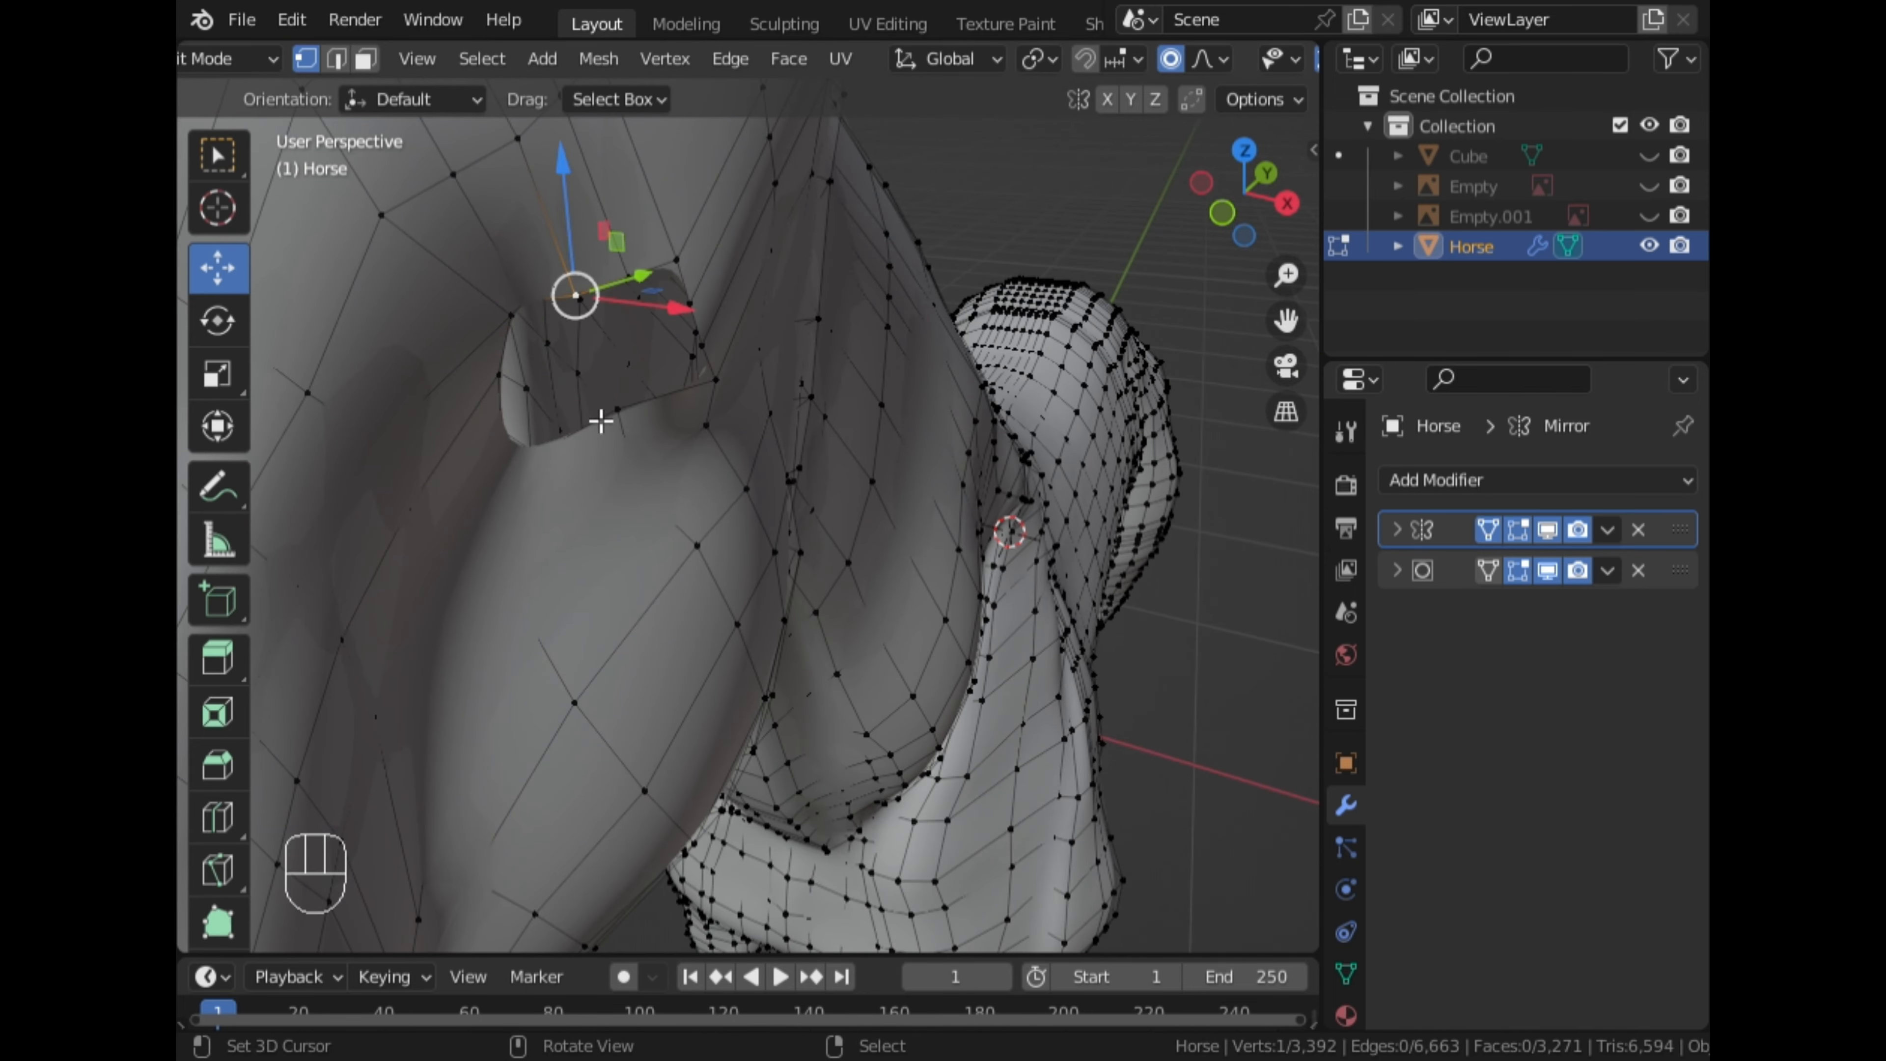
Reposition the top vertices of the opening's rim and shift the rear upper corner vertex along the global Y axis
{"action": "key", "text": "g"}
{"action": "left_click", "coordinate": [616, 341]}
{"action": "key", "text": "g"}
{"action": "left_click", "coordinate": [667, 317]}
{"action": "key", "text": "g"}
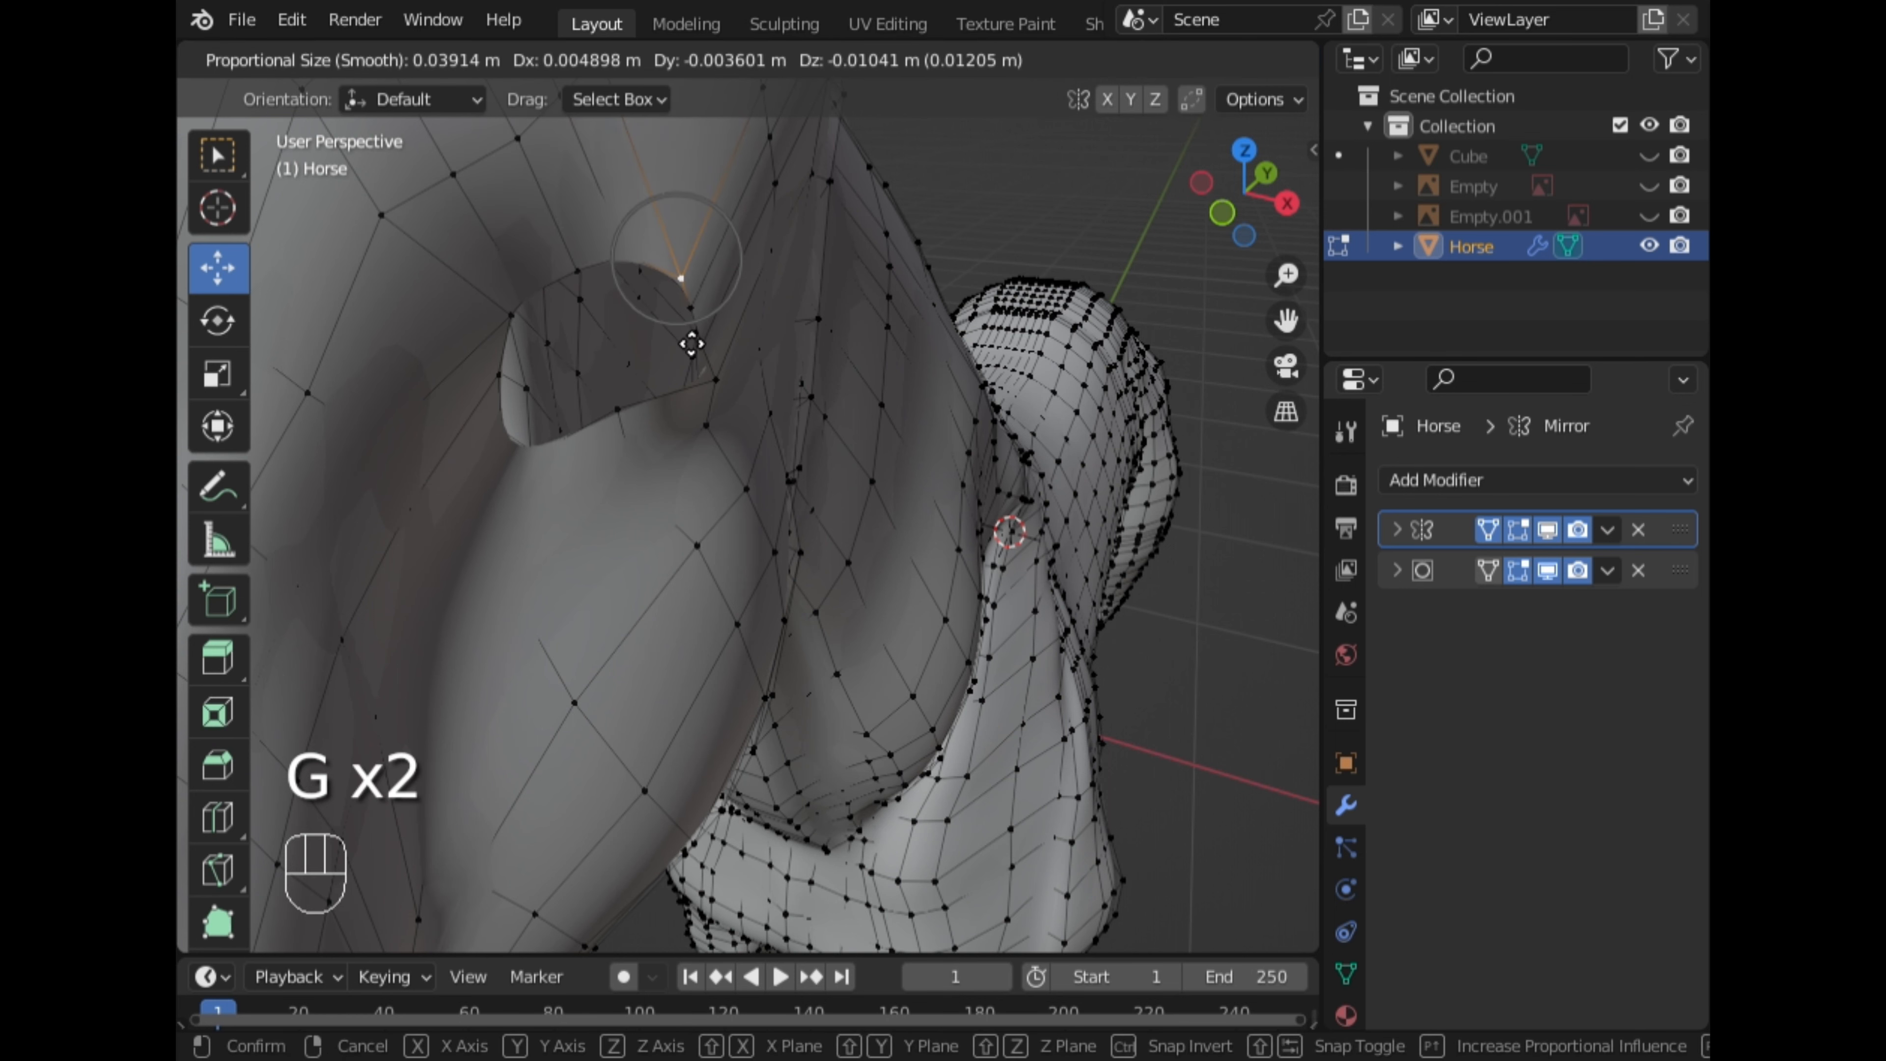
{"action": "key", "text": "y"}
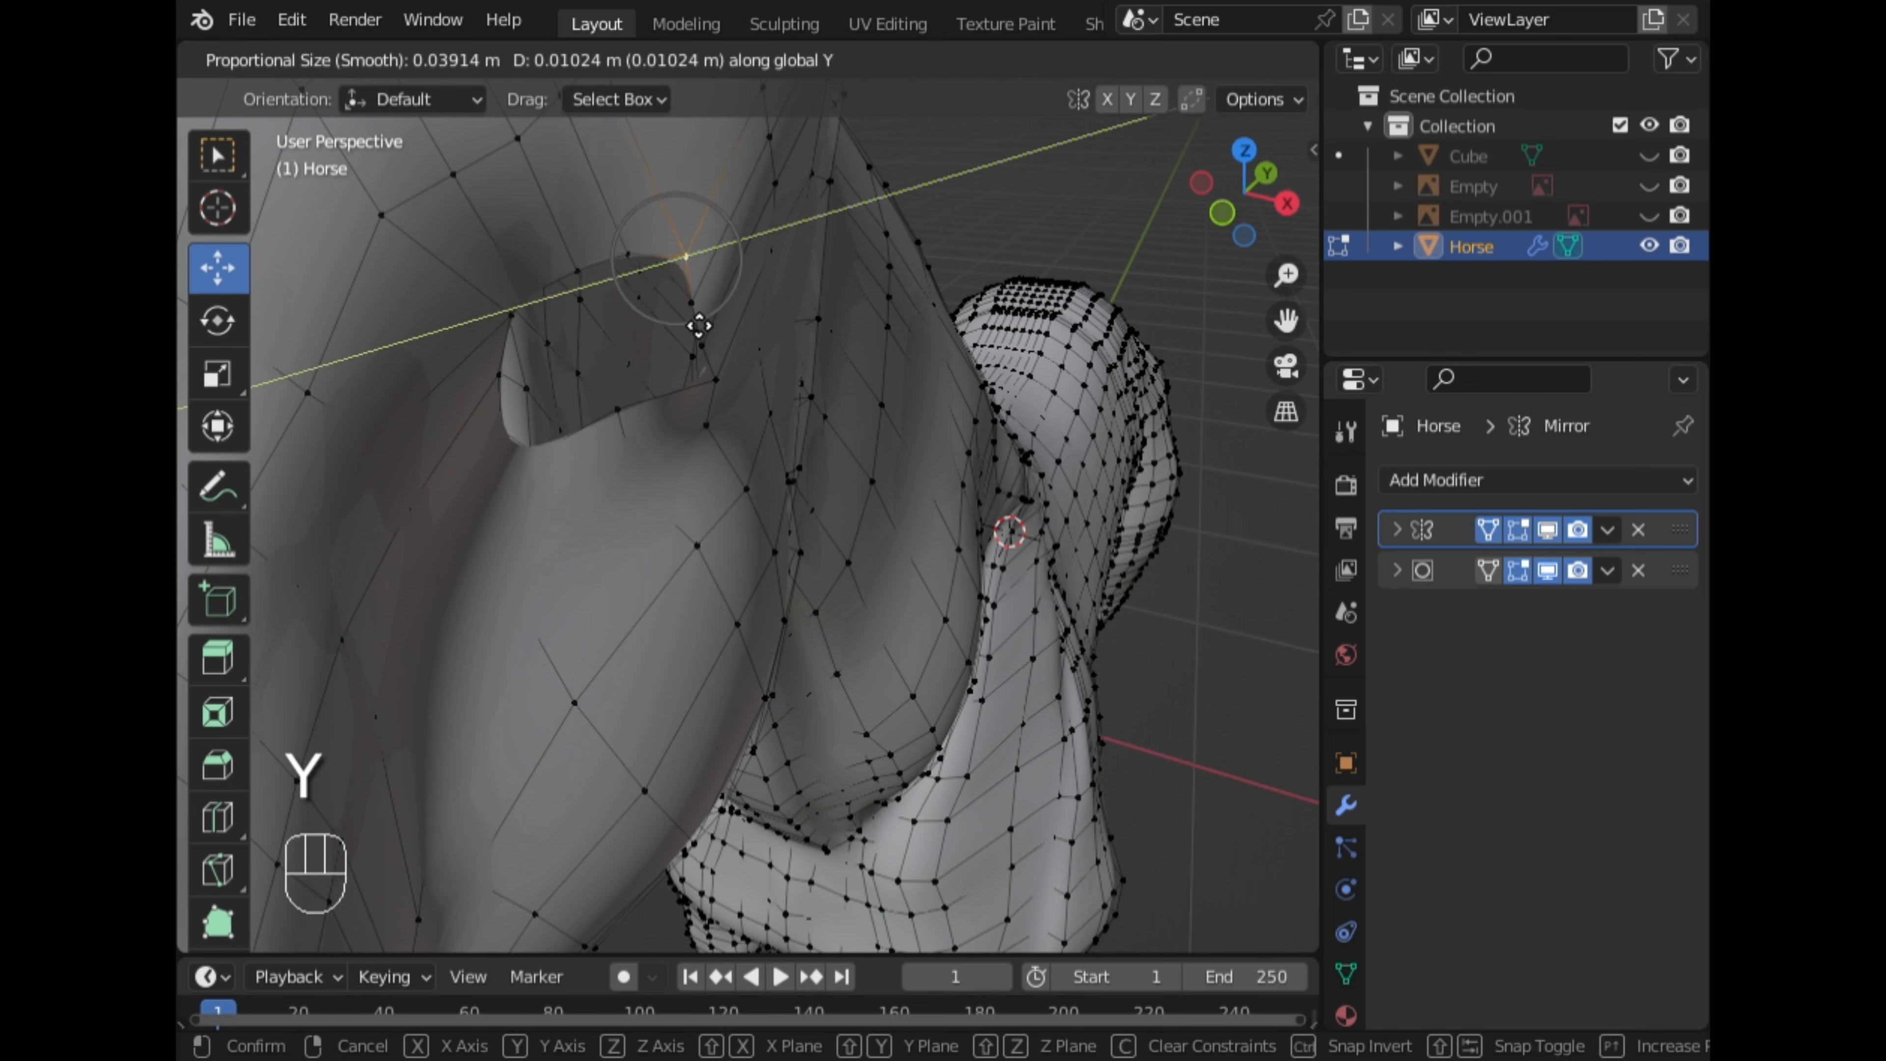
{"action": "left_click", "coordinate": [716, 354]}
Shift the vertices on the rear side of the opening's rim along the global Y axis to round its outline
{"action": "scroll", "coordinate": [669, 378], "scroll_direction": "up", "scroll_amount": 3}
{"action": "key", "text": "g"}
{"action": "key", "text": "y"}
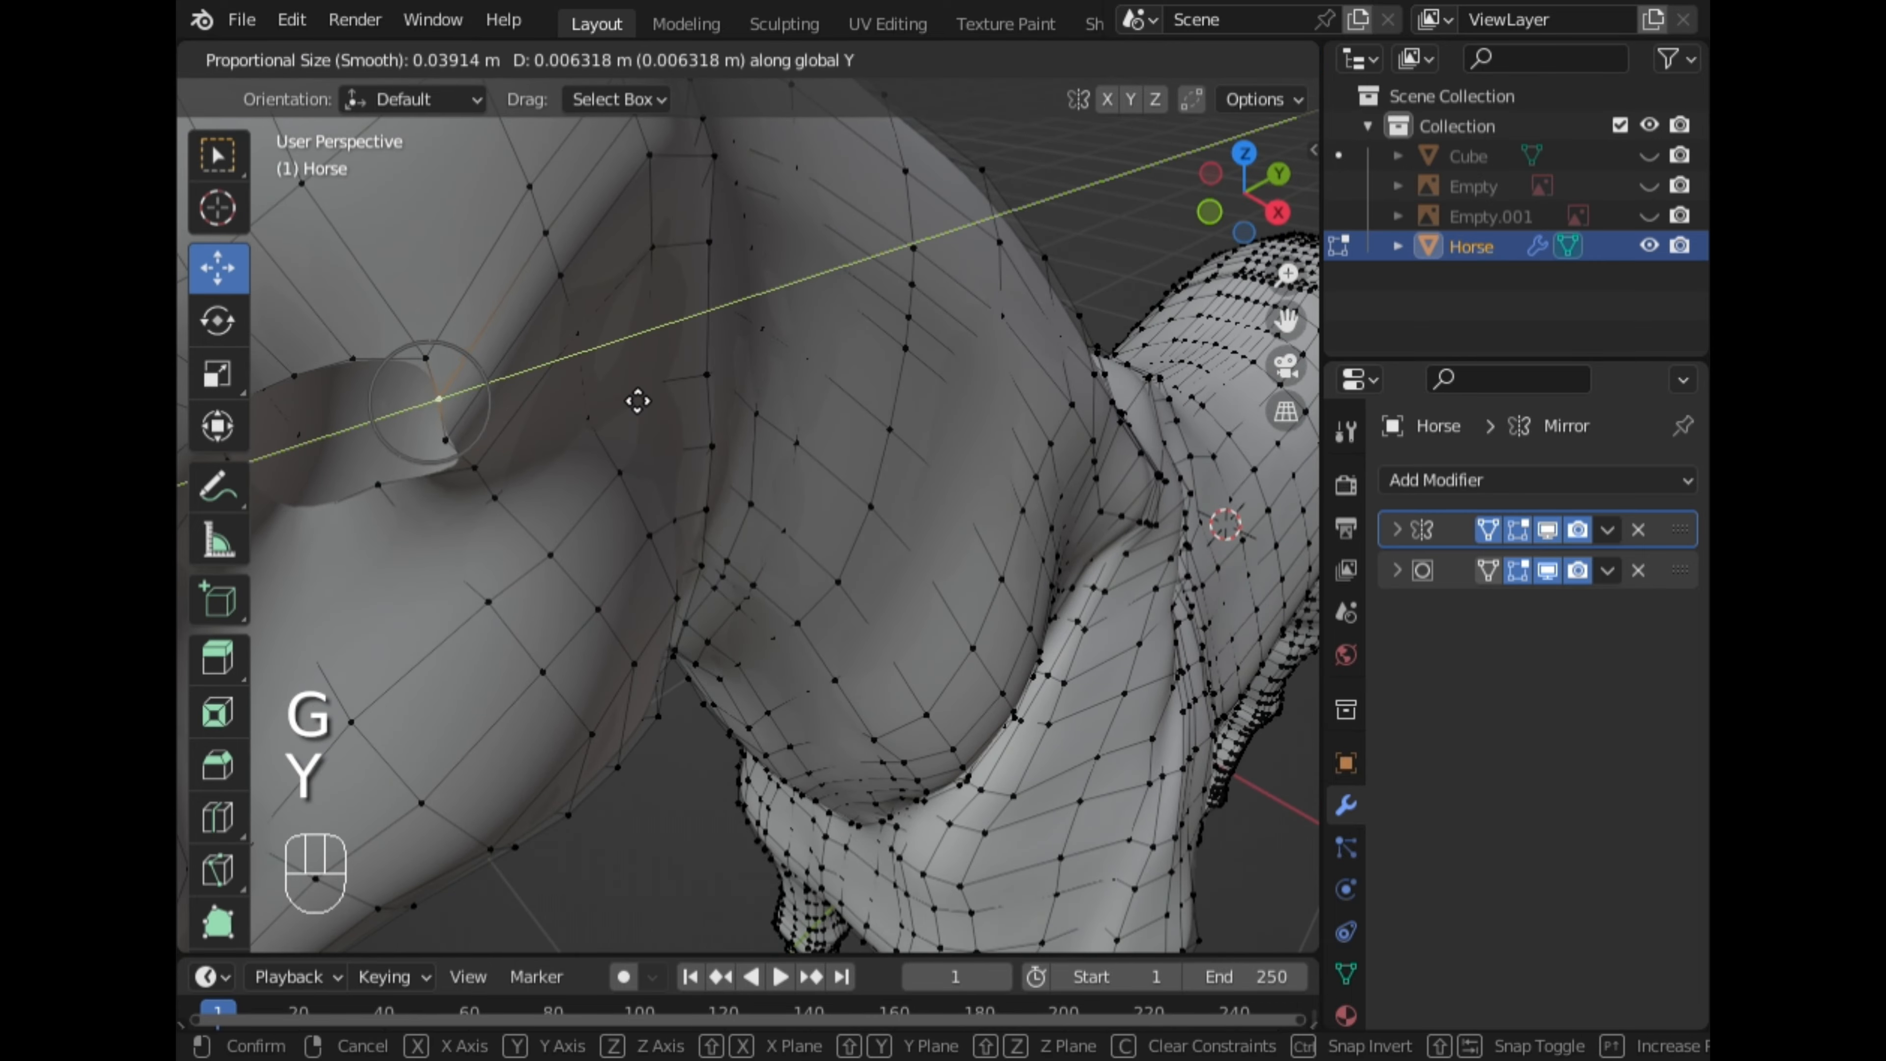
{"action": "left_click", "coordinate": [489, 420]}
{"action": "key", "text": "g"}
{"action": "key", "text": "y"}
{"action": "left_click", "coordinate": [462, 431]}
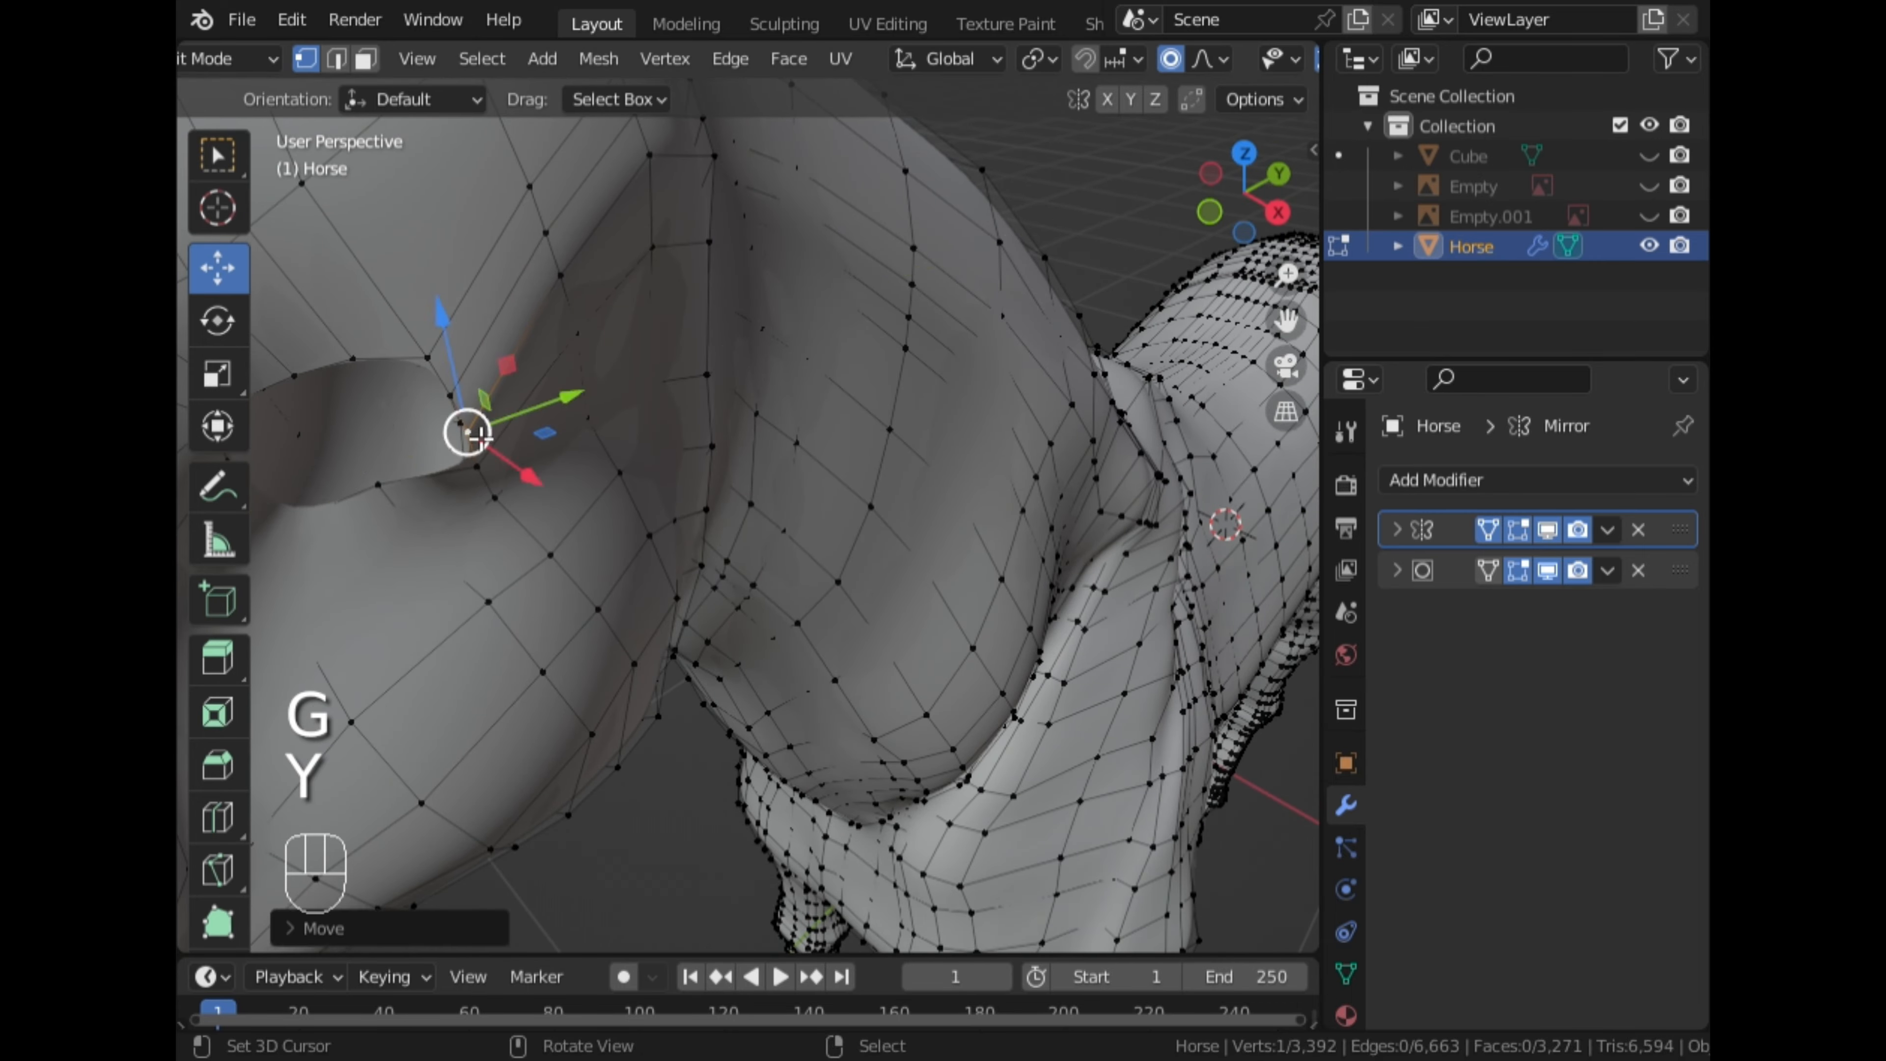
{"action": "middle_click_drag", "start_coordinate": [463, 430], "coordinate": [506, 451]}
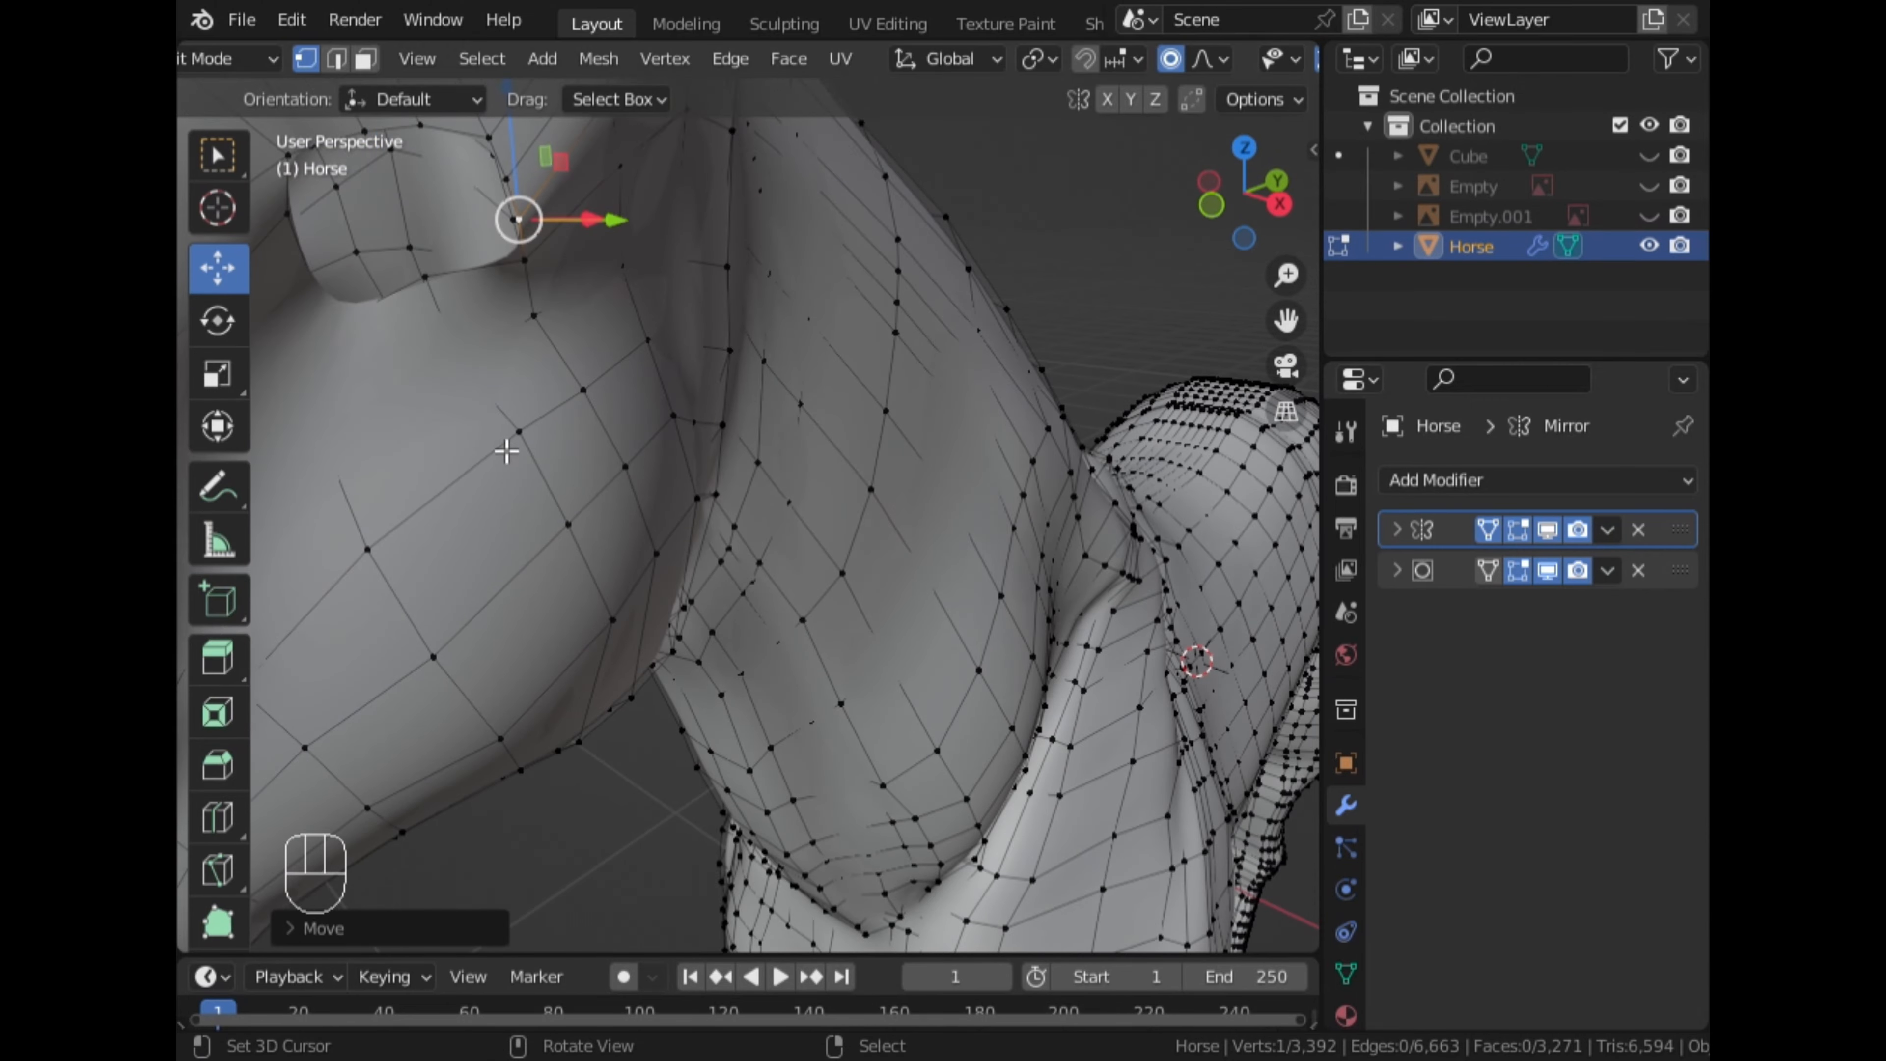
Select the eight-vertex path along the opening's upper rim, extrude it outward in top view, and check the result in Object Mode
{"action": "left_click_drag", "start_coordinate": [1300, 338], "coordinate": [1256, 349]}
{"action": "middle_click_drag", "start_coordinate": [680, 395], "coordinate": [651, 388]}
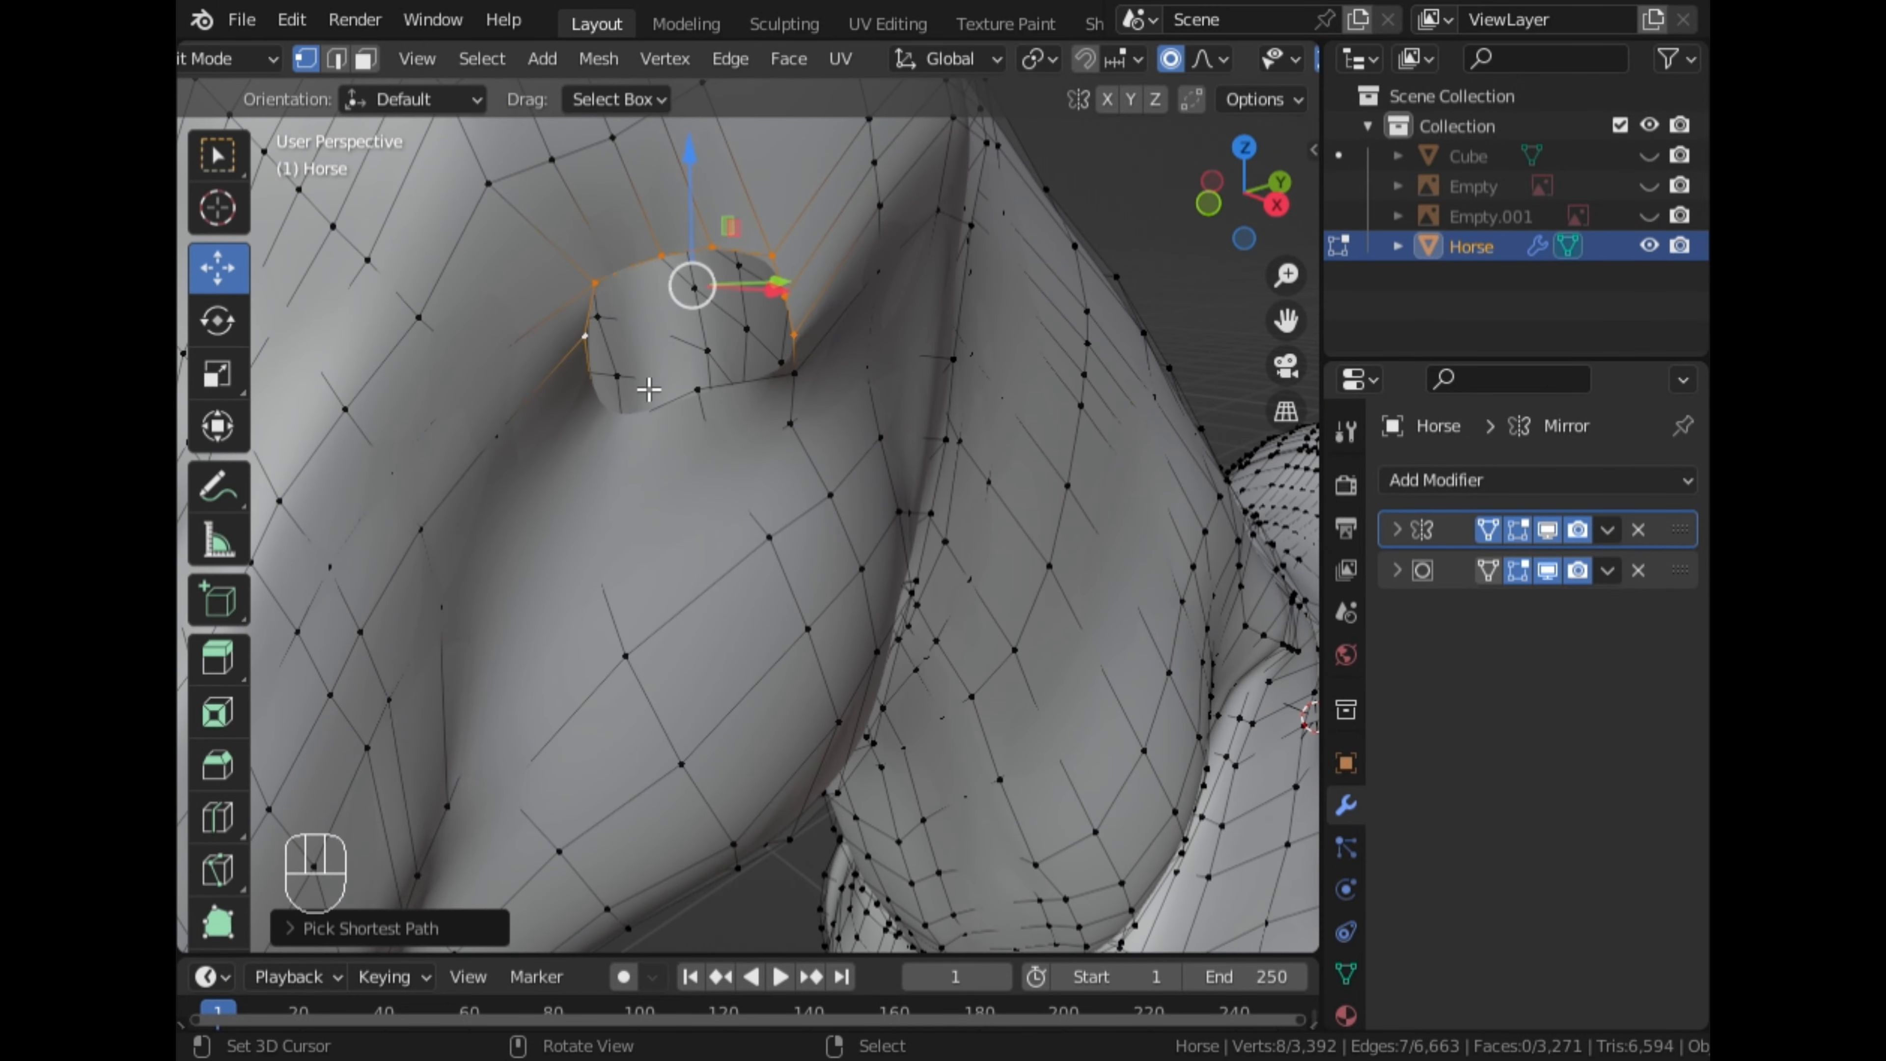
{"action": "scroll", "coordinate": [712, 443], "scroll_direction": "down", "scroll_amount": 4}
{"action": "left_click", "coordinate": [1244, 152]}
{"action": "left_click_drag", "start_coordinate": [1282, 325], "coordinate": [1134, 117]}
{"action": "scroll", "coordinate": [1011, 519], "scroll_direction": "up", "scroll_amount": 4}
{"action": "scroll", "coordinate": [1012, 519], "scroll_direction": "up", "scroll_amount": 2}
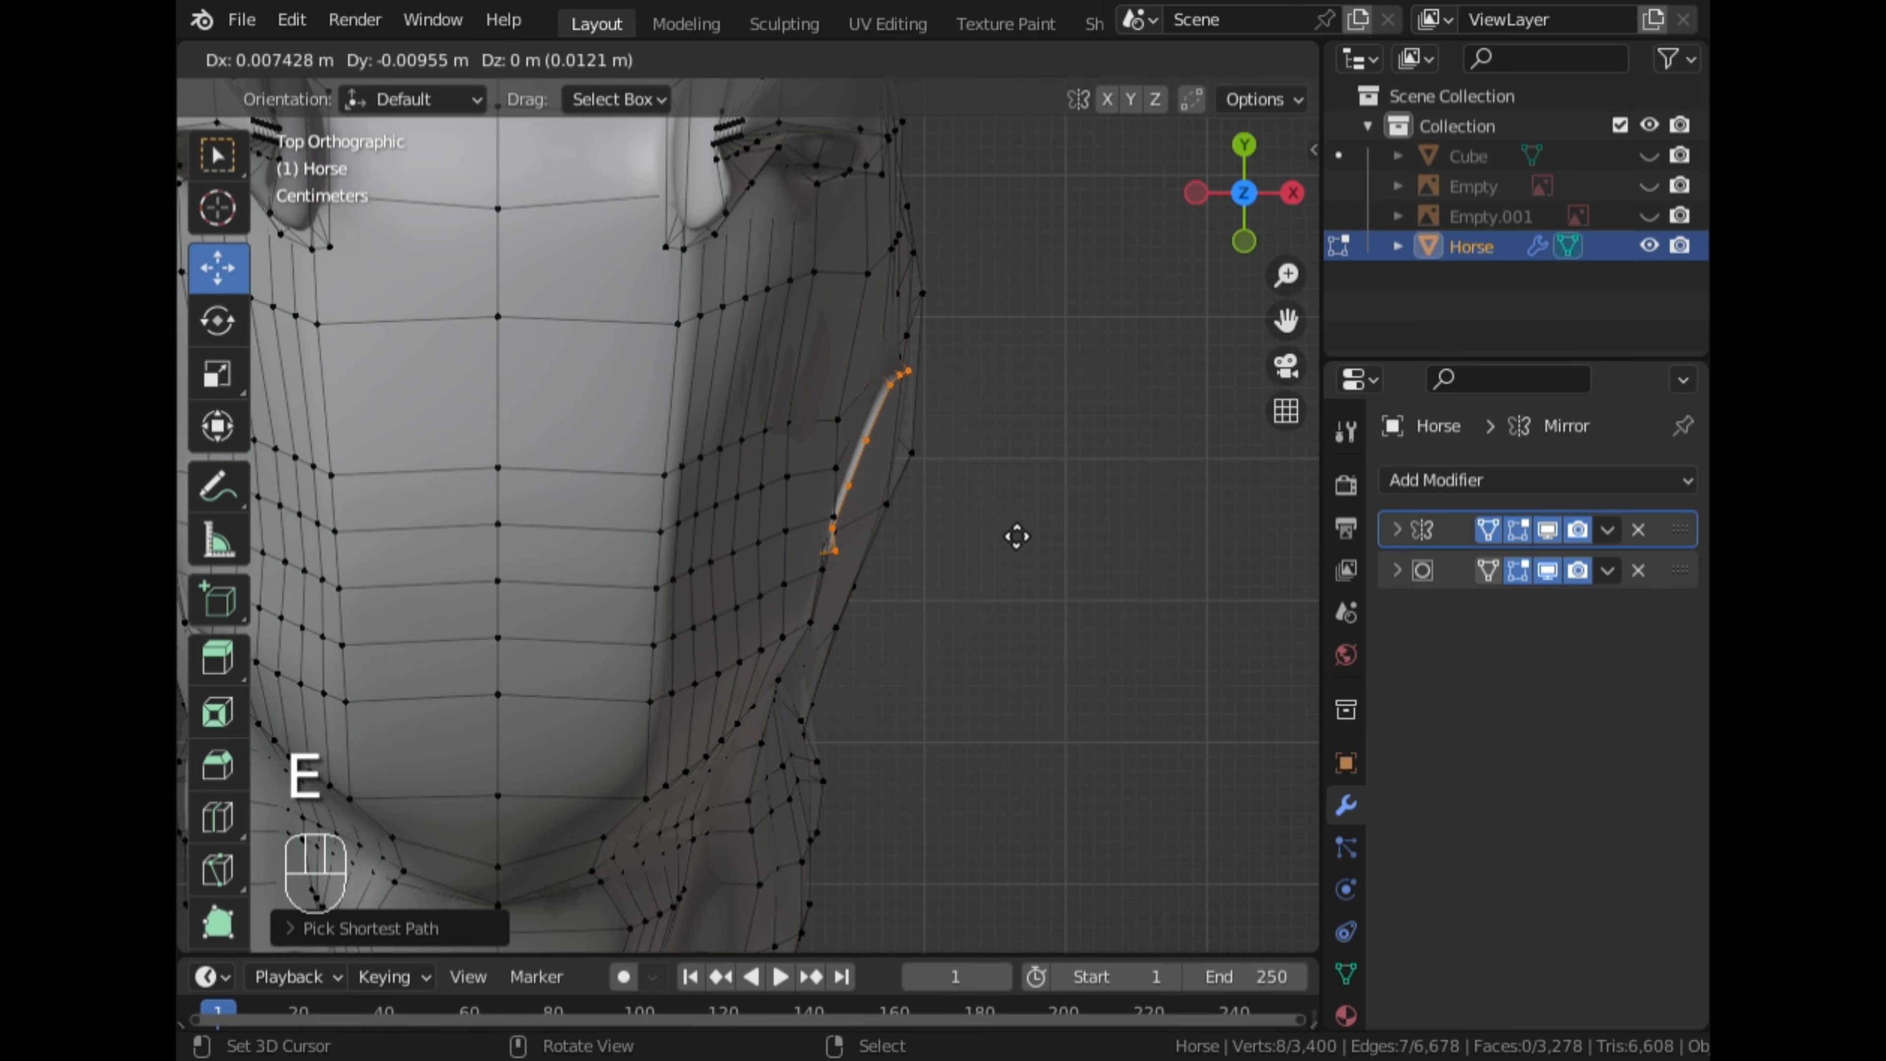
{"action": "middle_click_drag", "start_coordinate": [889, 593], "coordinate": [601, 420]}
{"action": "key", "text": "Tab"}
{"action": "middle_click_drag", "start_coordinate": [691, 521], "coordinate": [1009, 425]}
{"action": "key", "text": "Tab"}
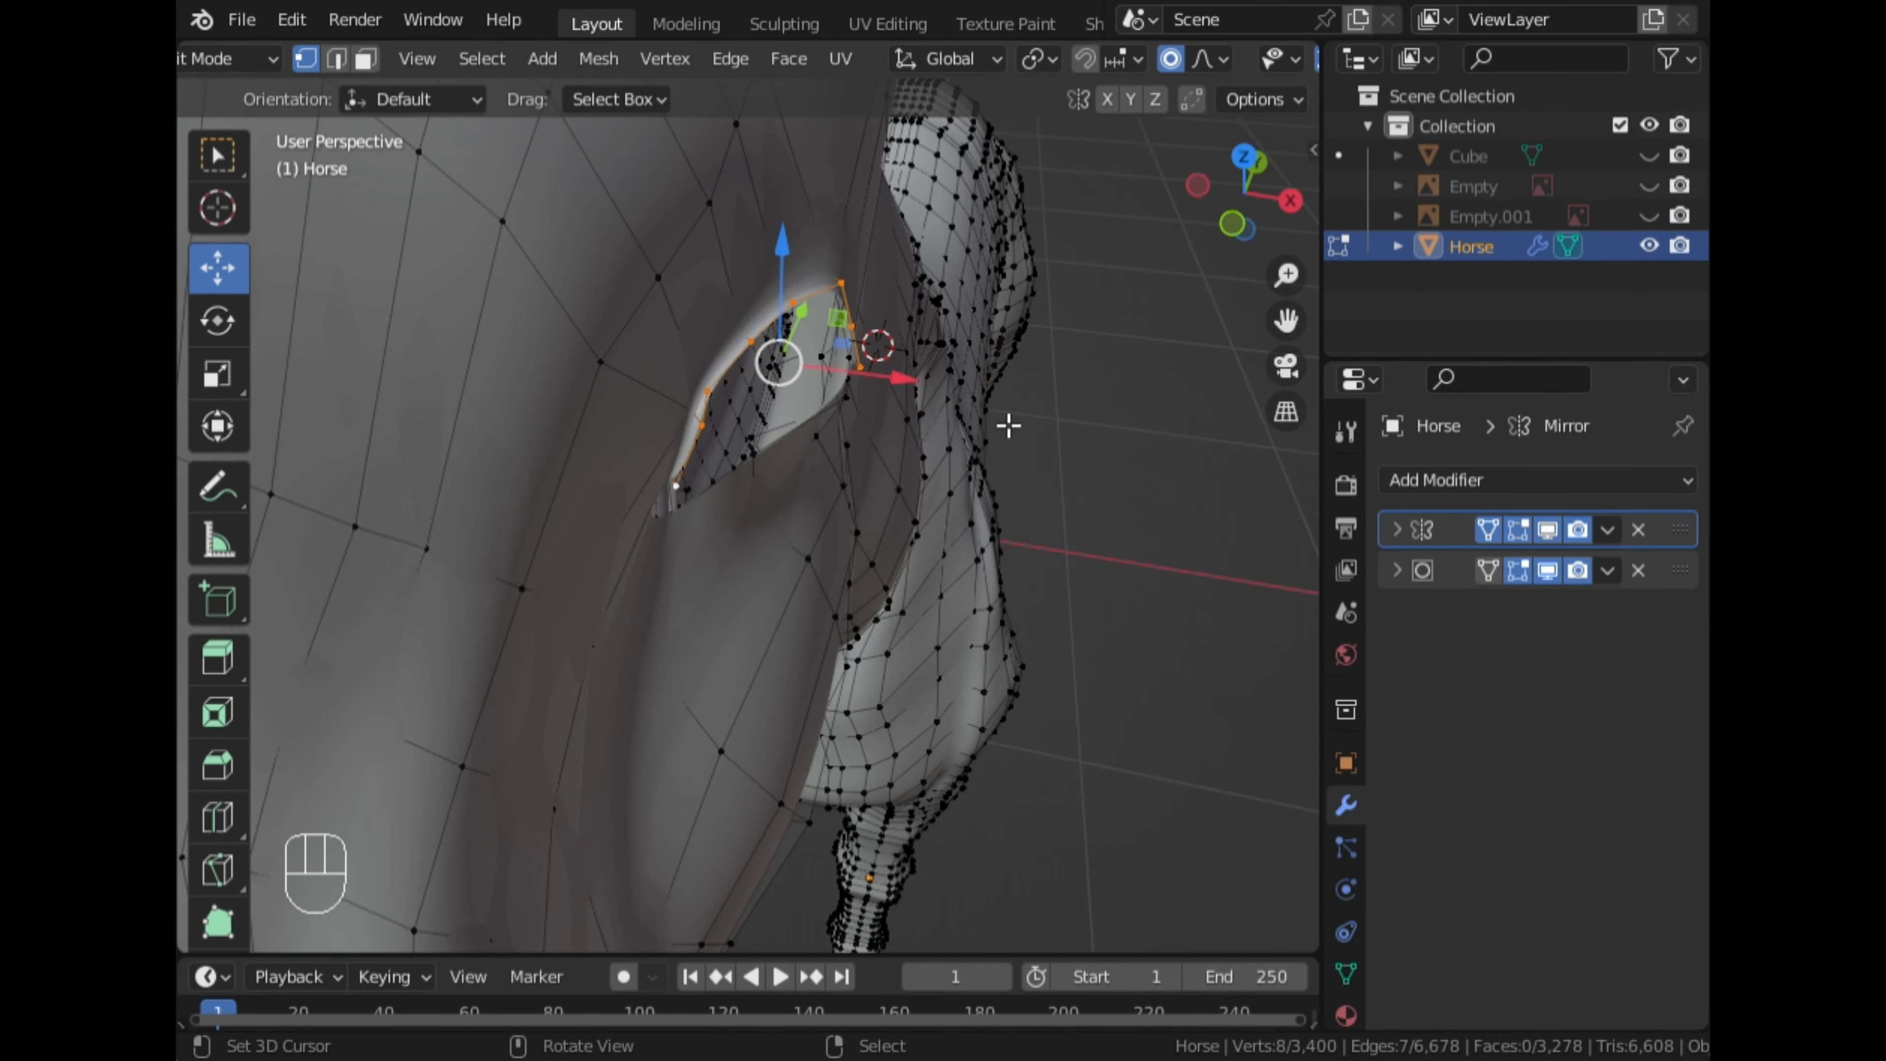
Extrude the selected upper rim again by about 0.01 m outward and forward in top view, and check it in Object Mode
{"action": "left_click", "coordinate": [1242, 160]}
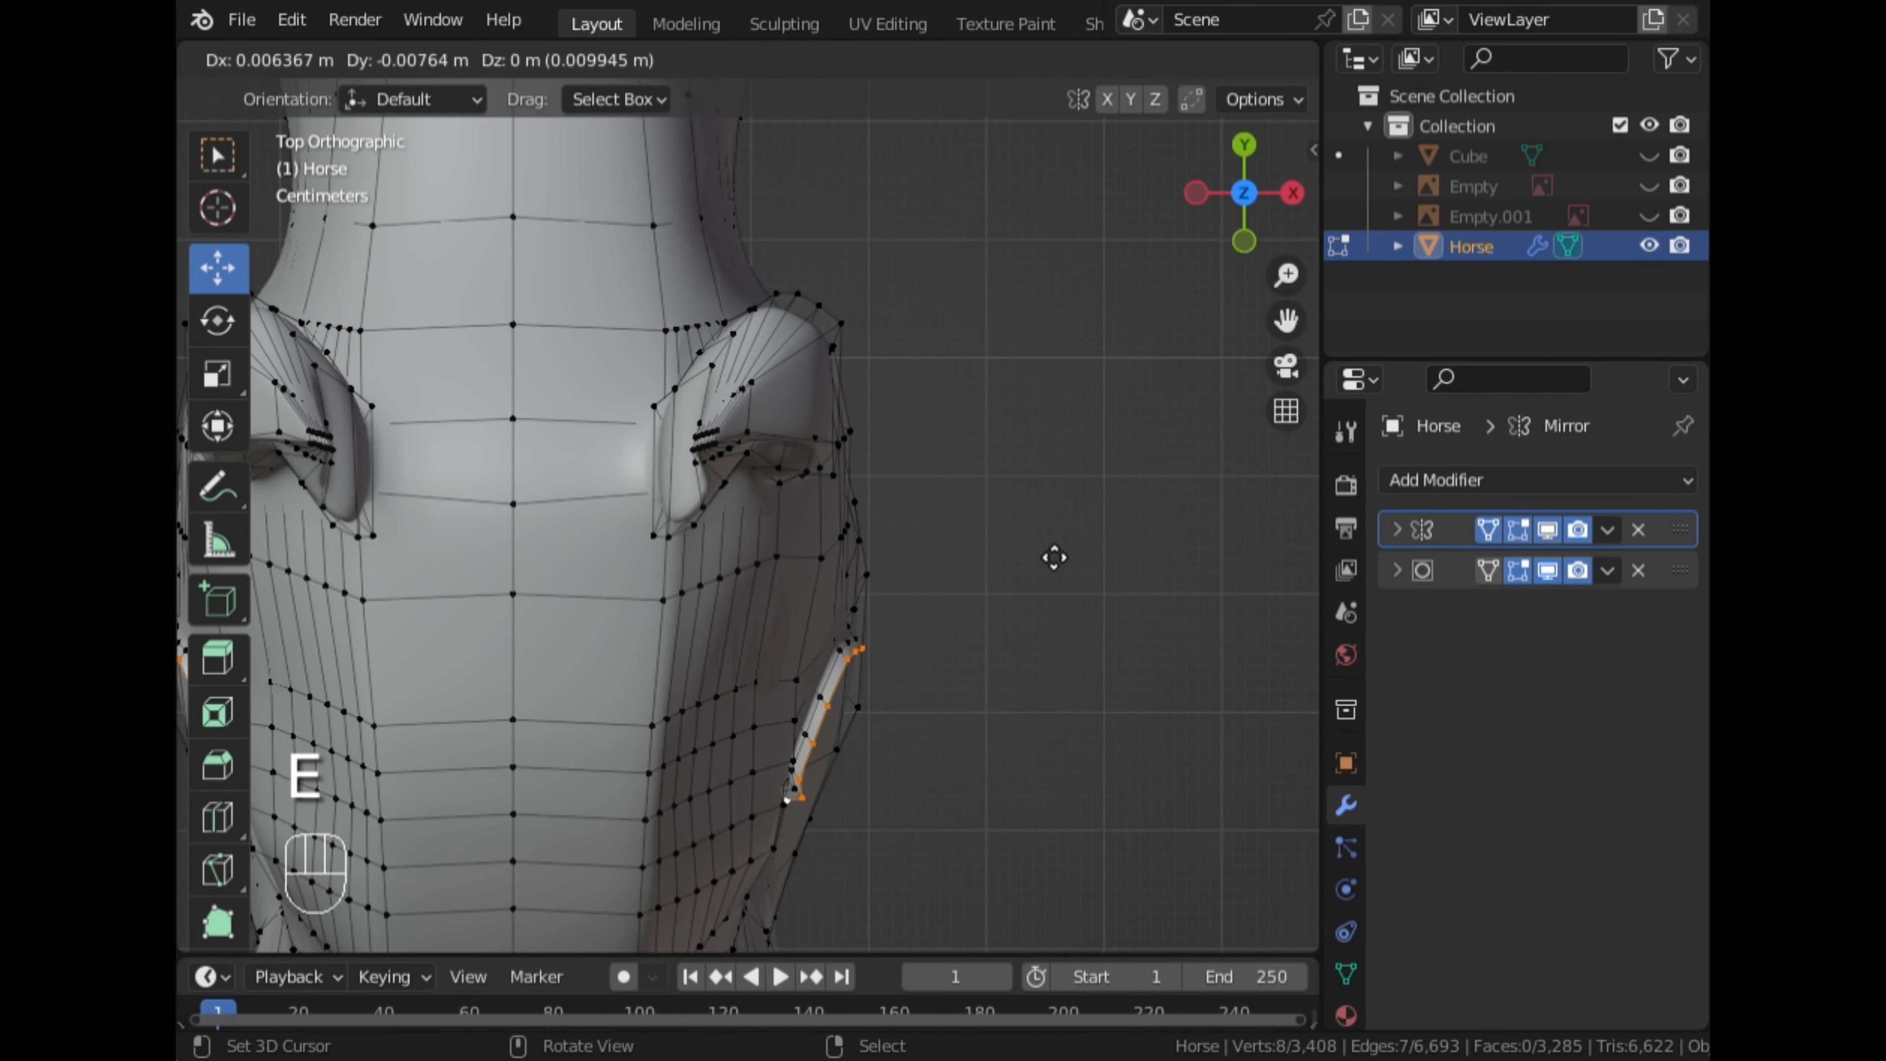
{"action": "left_click", "coordinate": [1055, 557]}
{"action": "middle_click_drag", "start_coordinate": [1053, 555], "coordinate": [728, 434]}
{"action": "key", "text": "Tab"}
{"action": "scroll", "coordinate": [728, 434], "scroll_direction": "down", "scroll_amount": 4}
{"action": "scroll", "coordinate": [735, 413], "scroll_direction": "up", "scroll_amount": 2}
{"action": "key", "text": "Tab"}
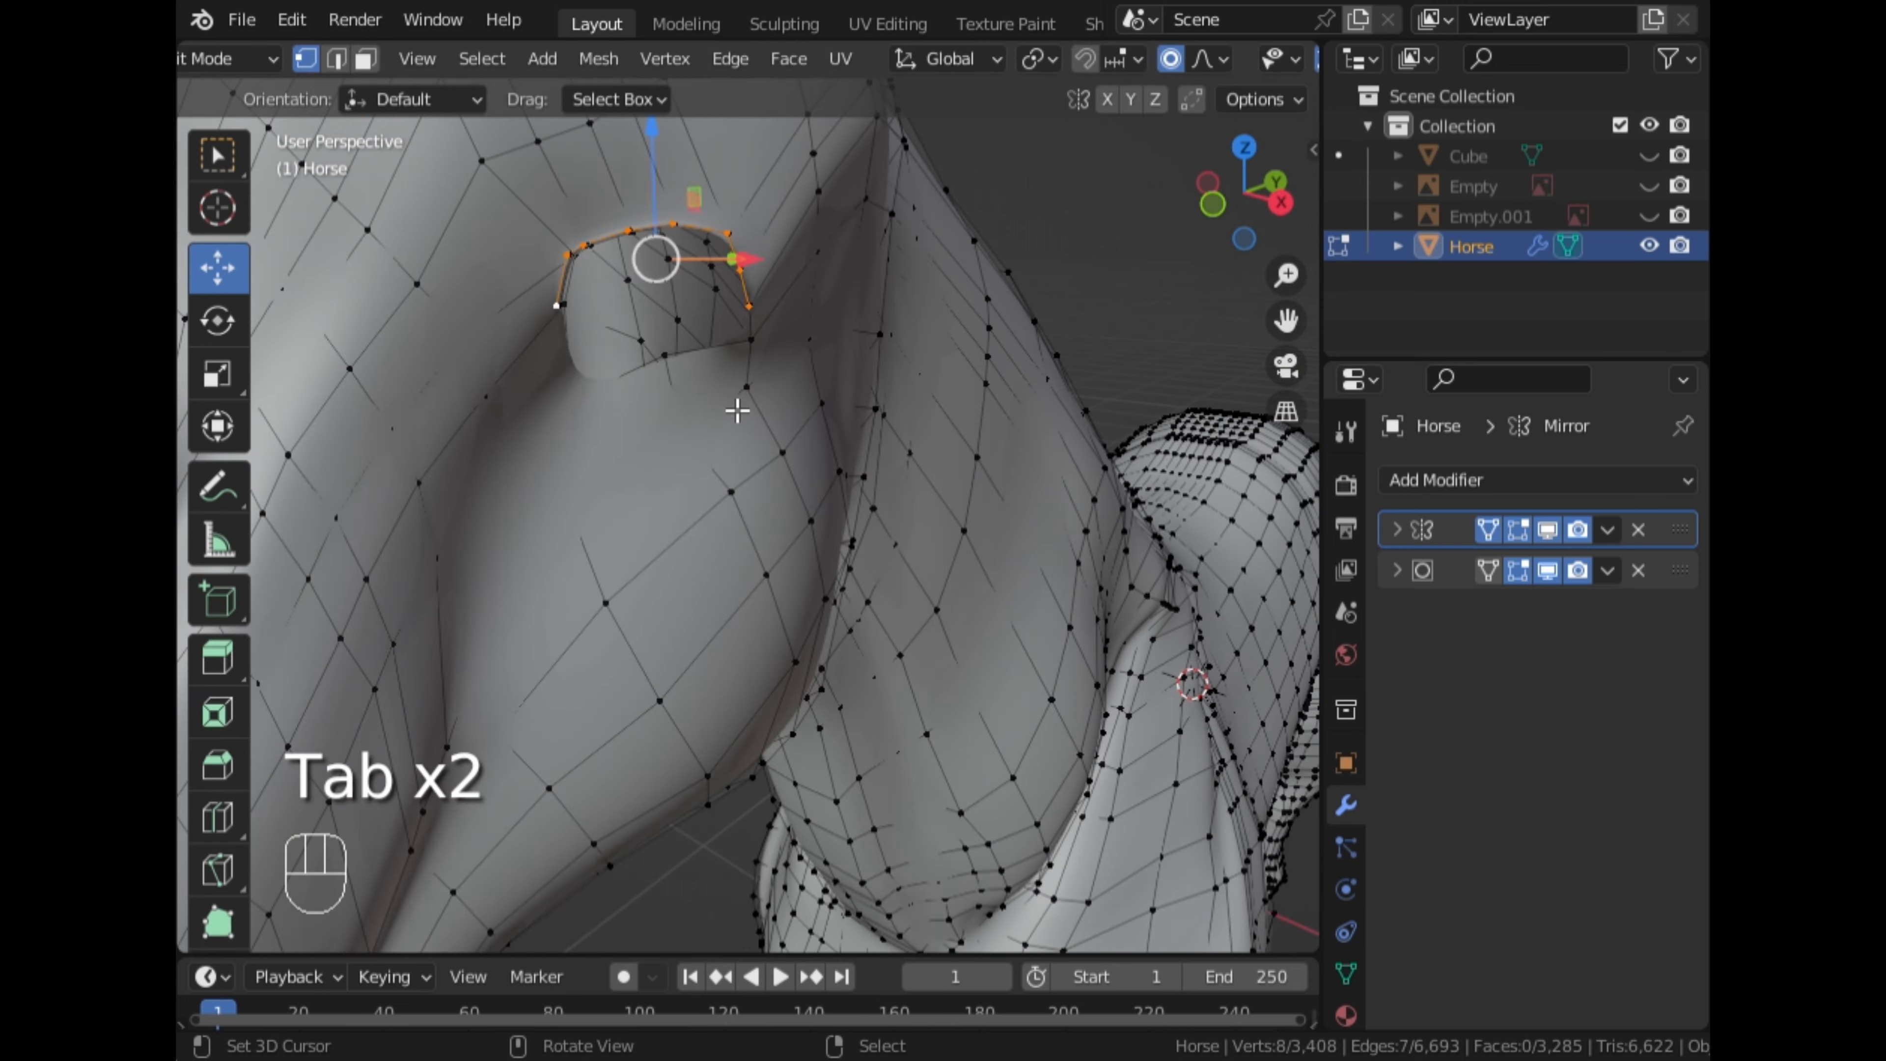
Raise the extruded upper rim about 0.008 m along global Z and inspect the smoothed shape in Object Mode
{"action": "key", "text": "g"}
{"action": "key", "text": "z"}
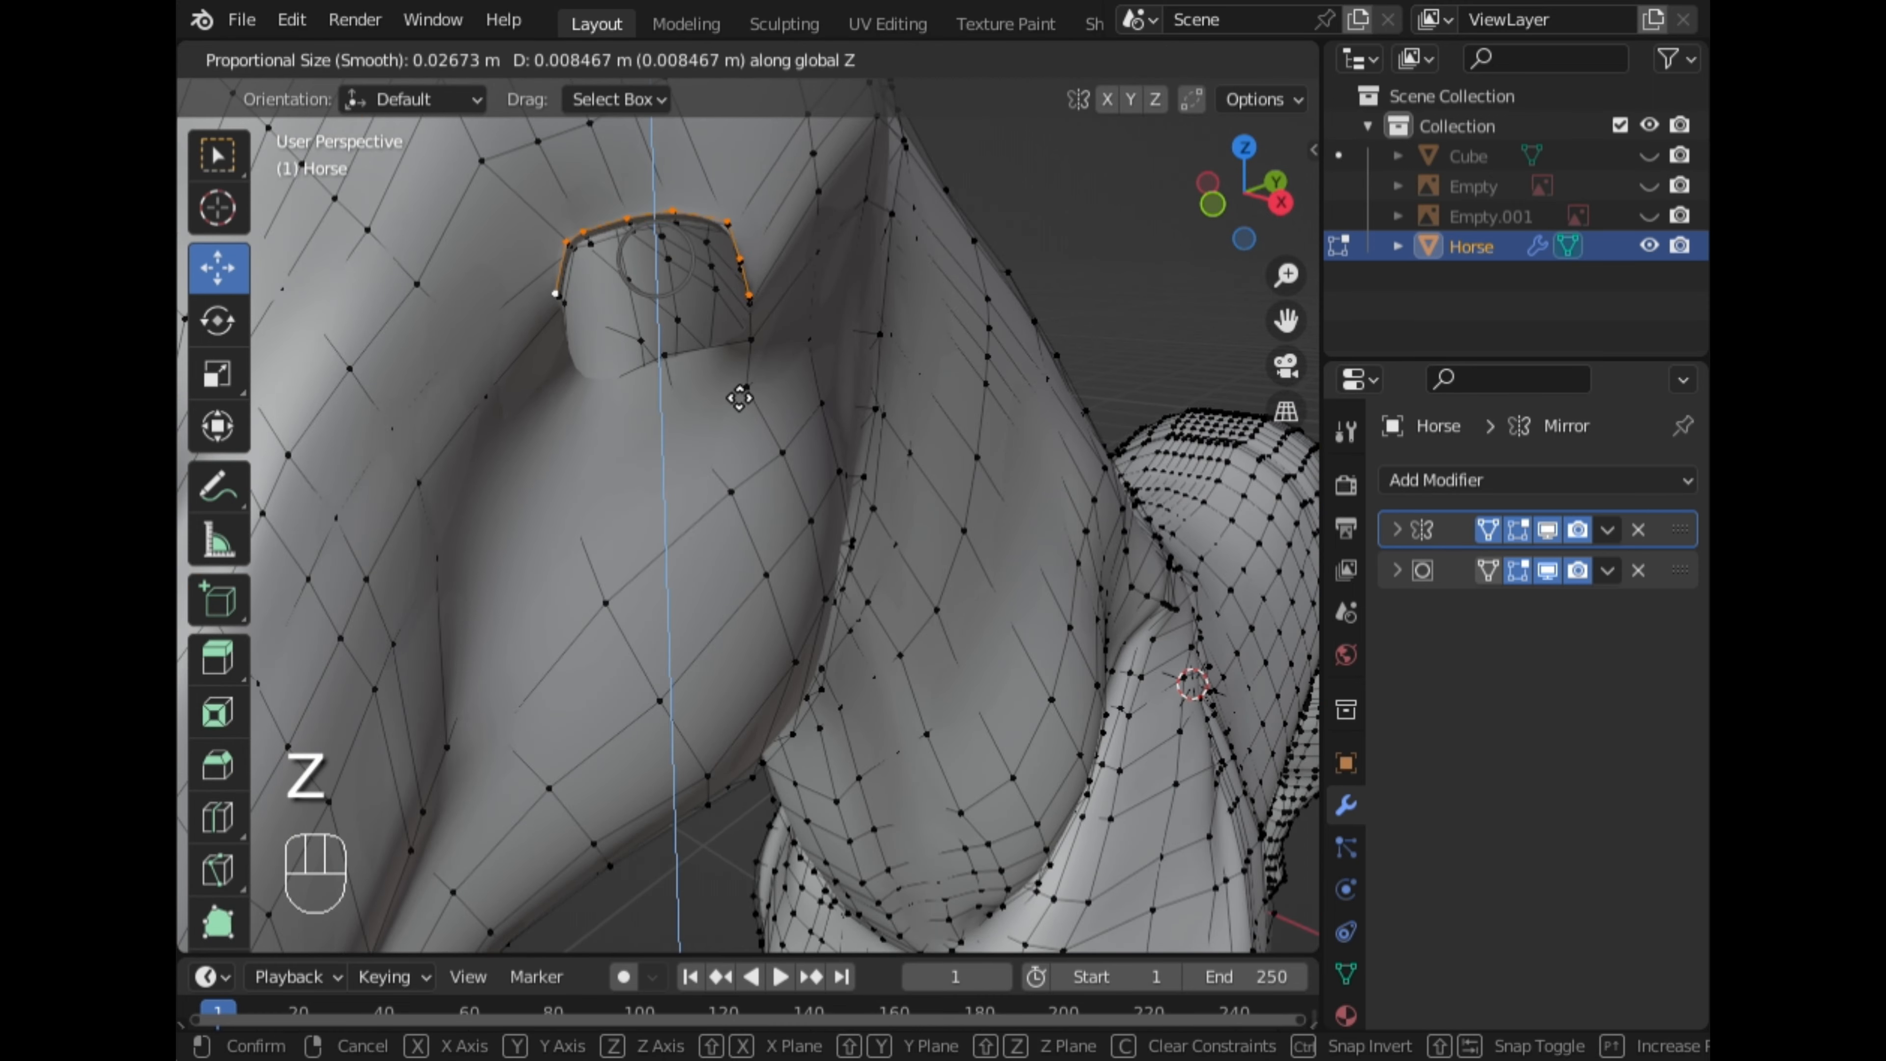
{"action": "left_click", "coordinate": [740, 398]}
{"action": "middle_click_drag", "start_coordinate": [740, 398], "coordinate": [978, 430]}
{"action": "key", "text": "Tab"}
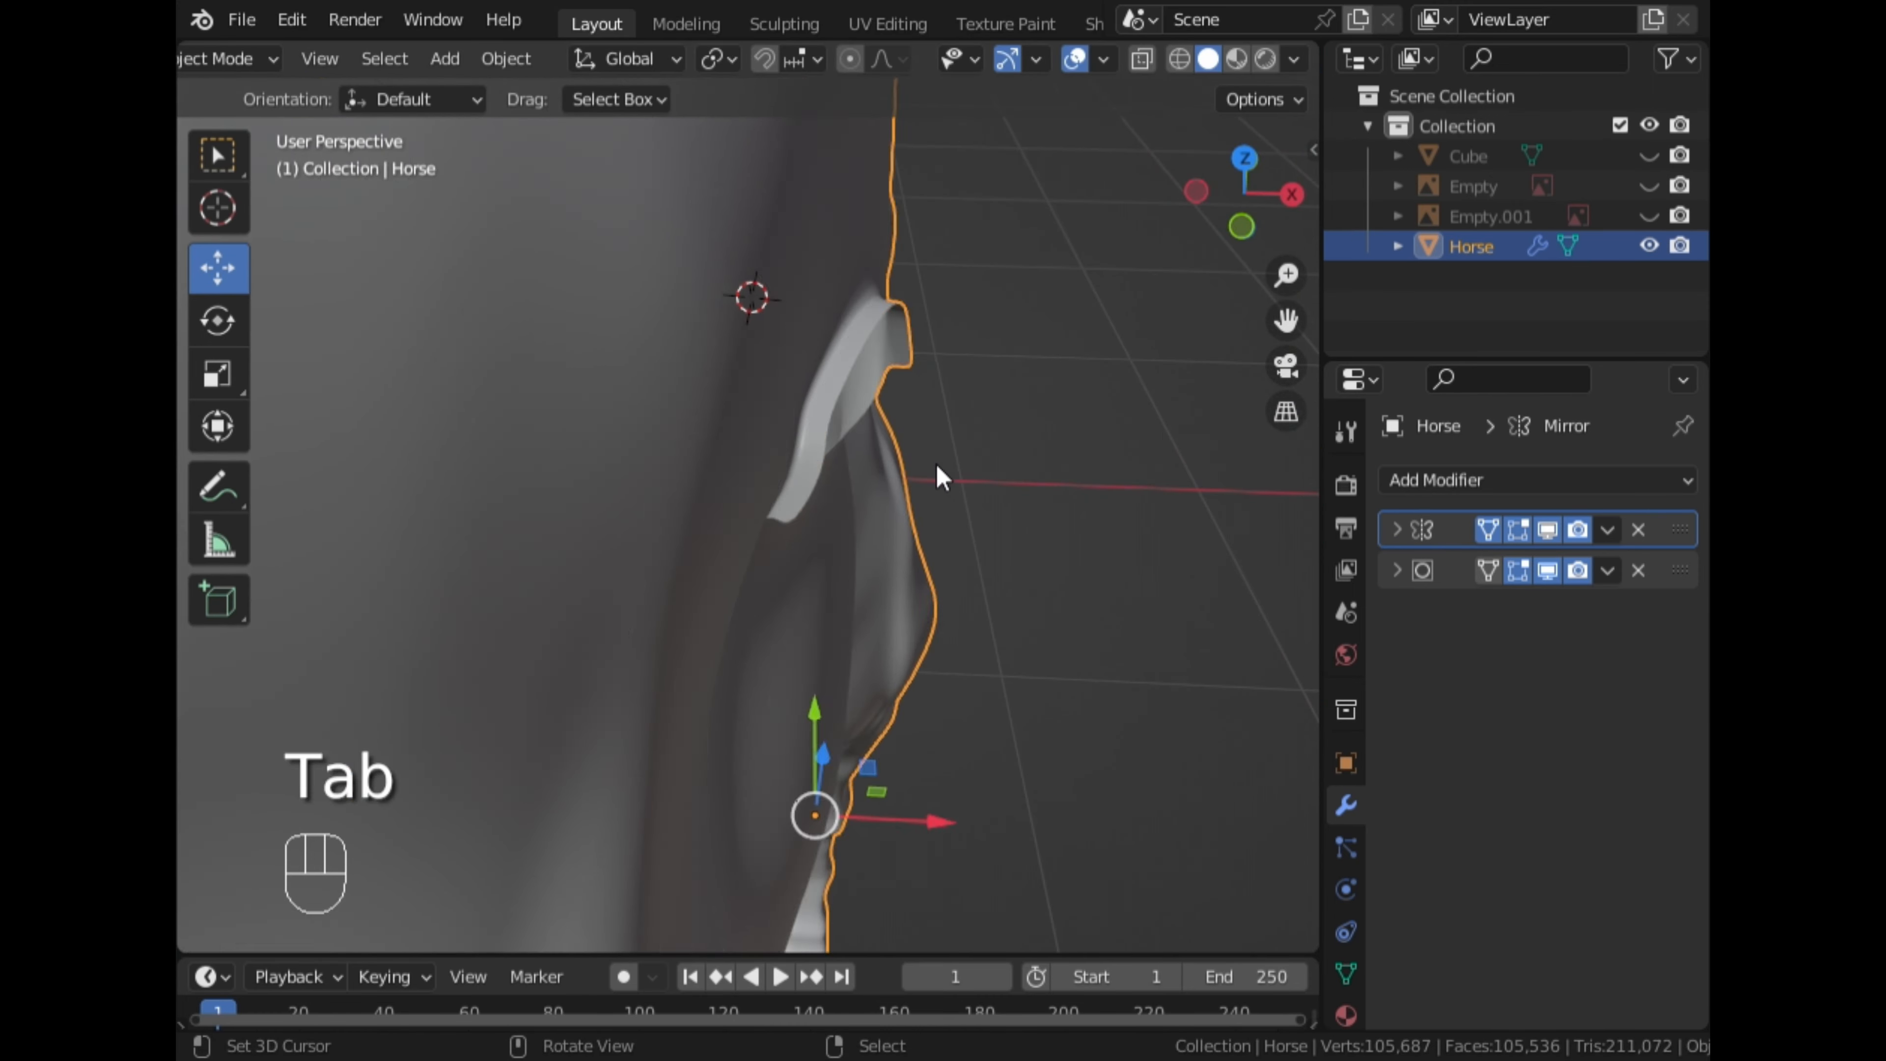
{"action": "scroll", "coordinate": [941, 475], "scroll_direction": "down", "scroll_amount": 5}
{"action": "middle_click_drag", "start_coordinate": [613, 575], "coordinate": [827, 526]}
{"action": "scroll", "coordinate": [495, 527], "scroll_direction": "up", "scroll_amount": 3}
{"action": "key", "text": "Tab"}
Extrude the selected upper rim outward once more in top view with proportional editing off
{"action": "left_click", "coordinate": [1258, 152]}
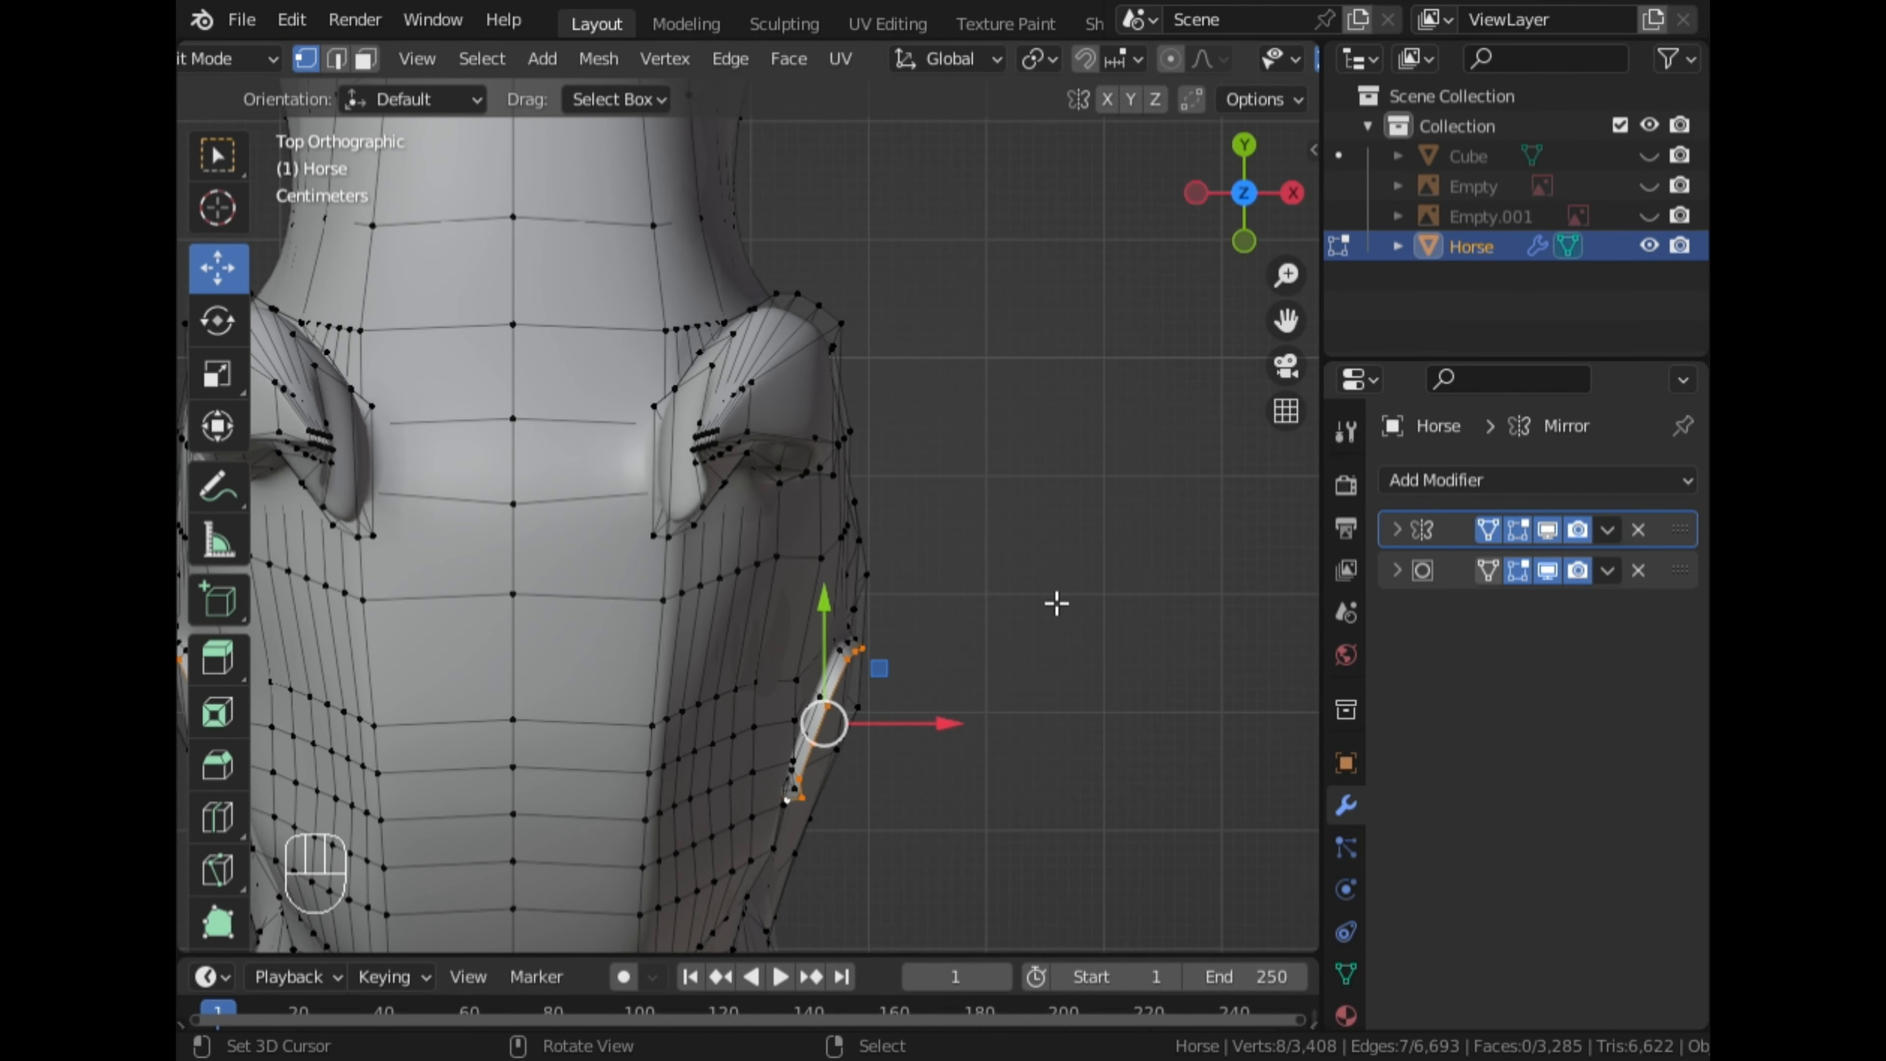
{"action": "key", "text": "e"}
{"action": "middle_click_drag", "start_coordinate": [1006, 682], "coordinate": [980, 558]}
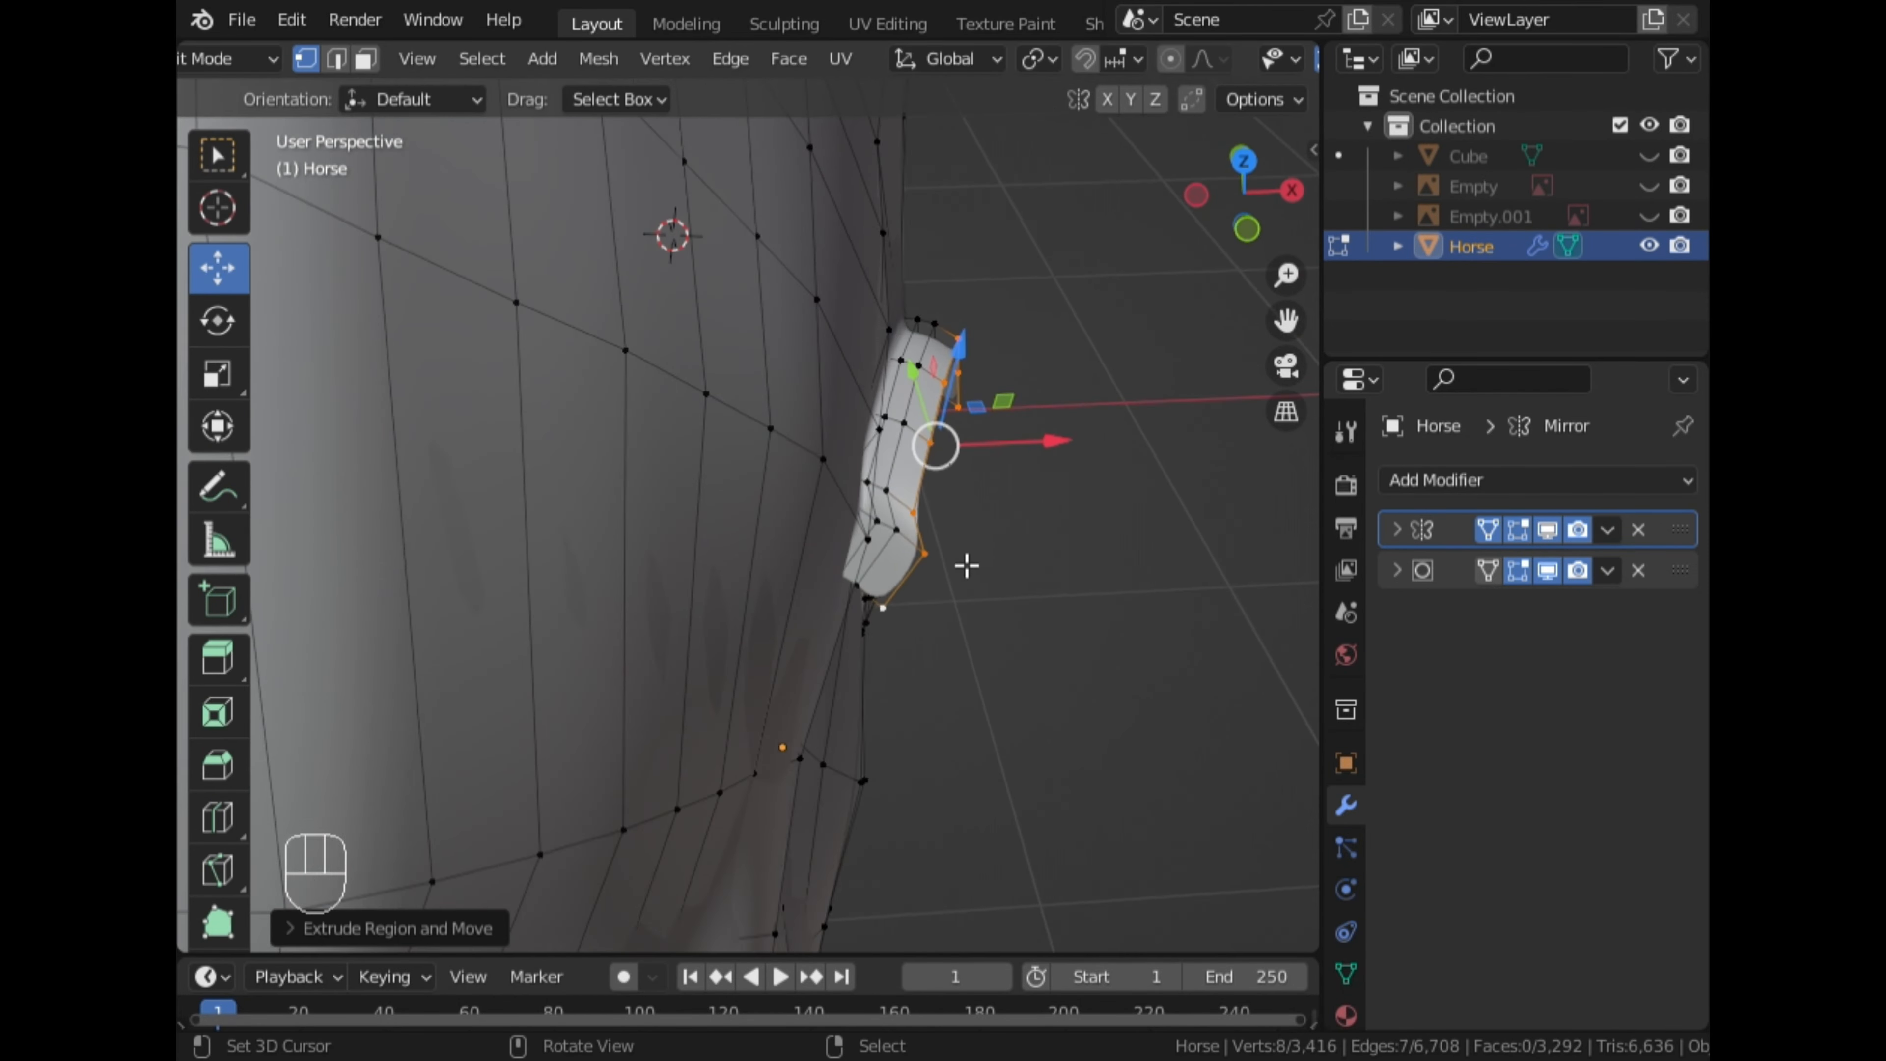
Reposition individual vertices at the front end of the extruded rim to tuck its lower corner closer to the surface
{"action": "key", "text": "g"}
{"action": "left_click", "coordinate": [1016, 591]}
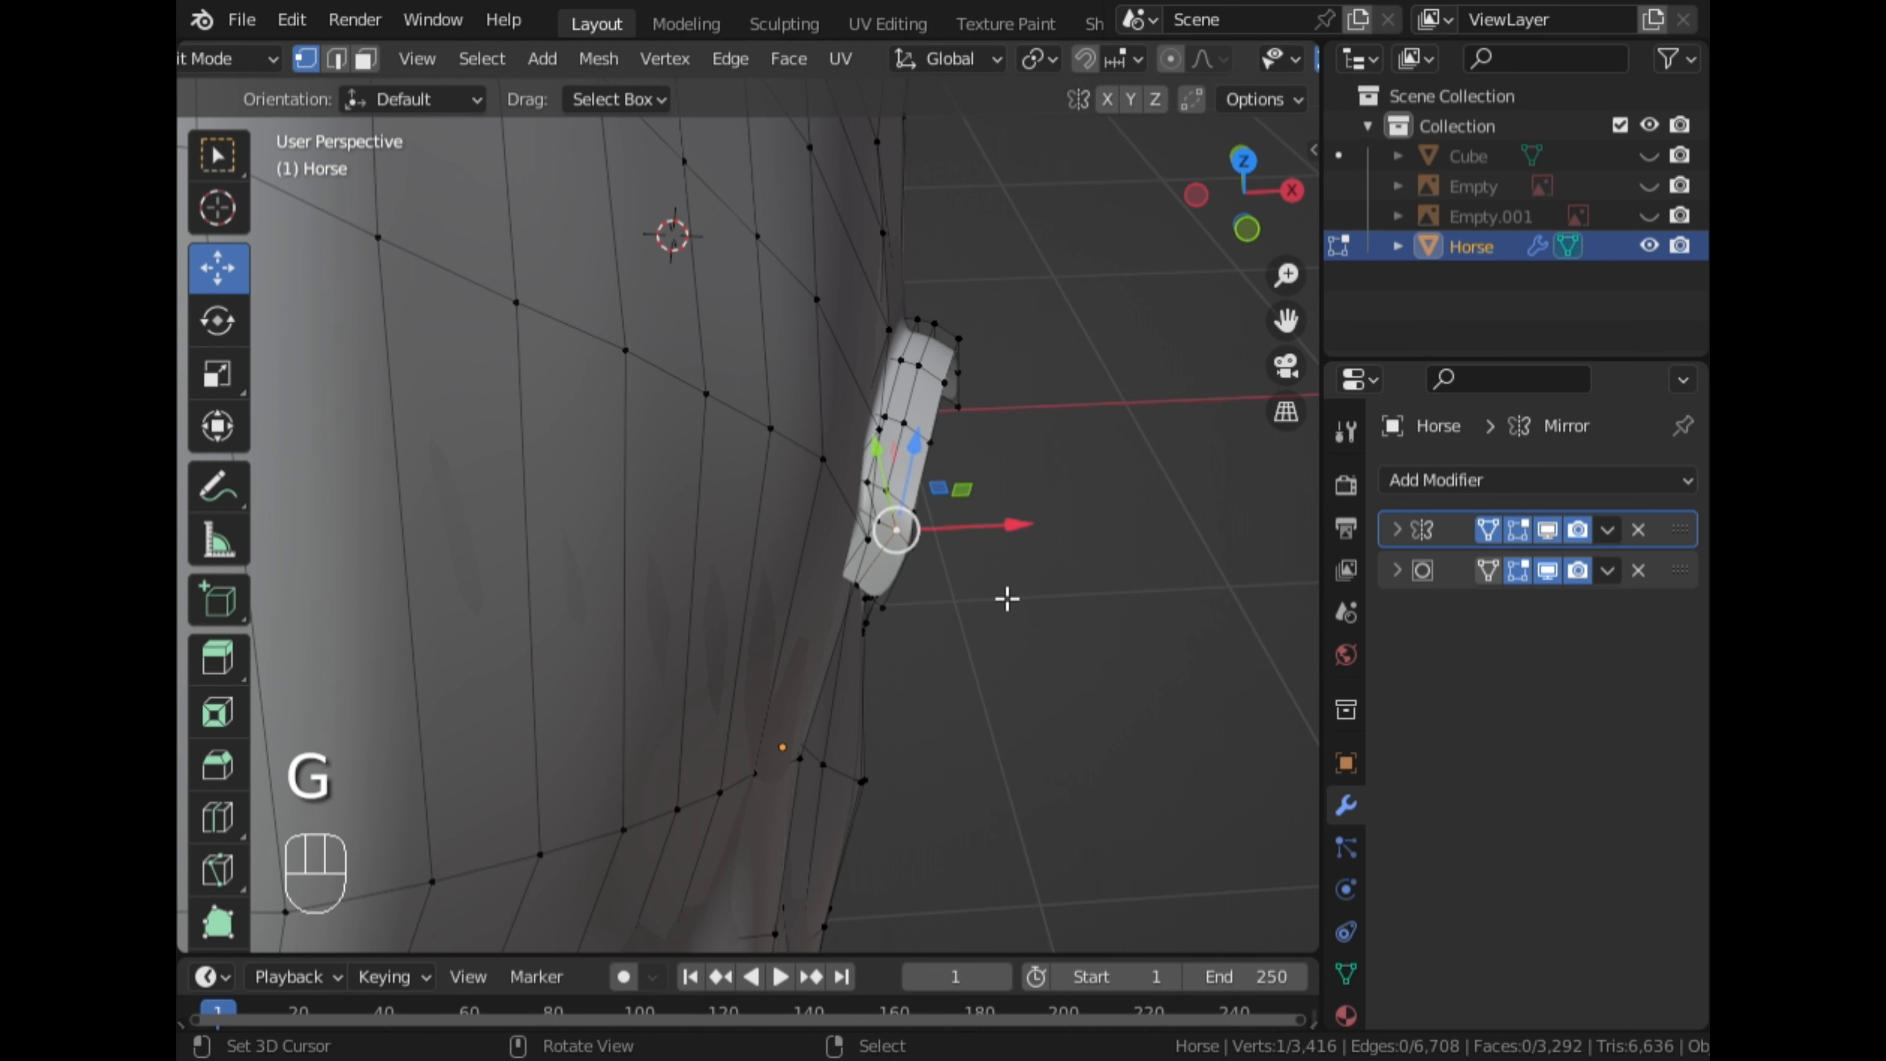
{"action": "key", "text": "g"}
{"action": "right_click", "coordinate": [995, 593]}
{"action": "key", "text": "g"}
{"action": "right_click", "coordinate": [891, 537]}
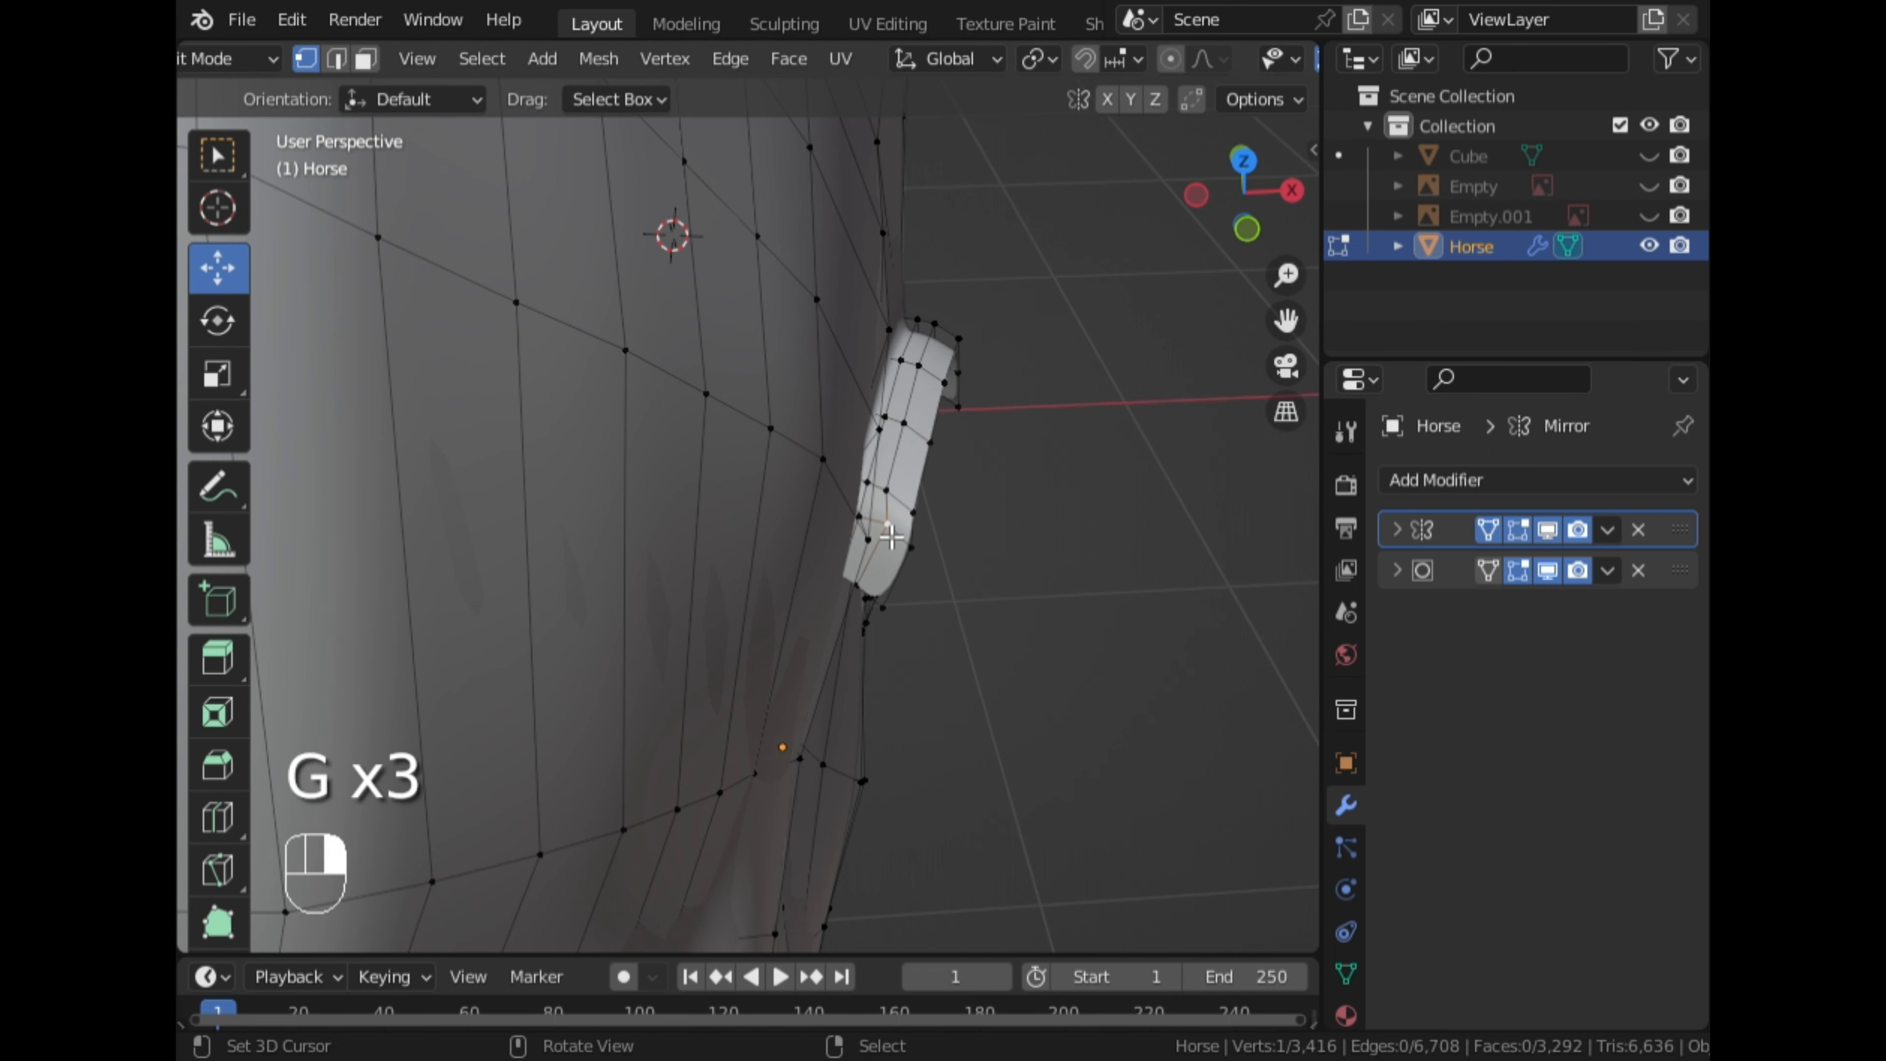
{"action": "key", "text": "g"}
{"action": "left_click", "coordinate": [958, 576]}
{"action": "key", "text": "g"}
{"action": "left_click", "coordinate": [1049, 644]}
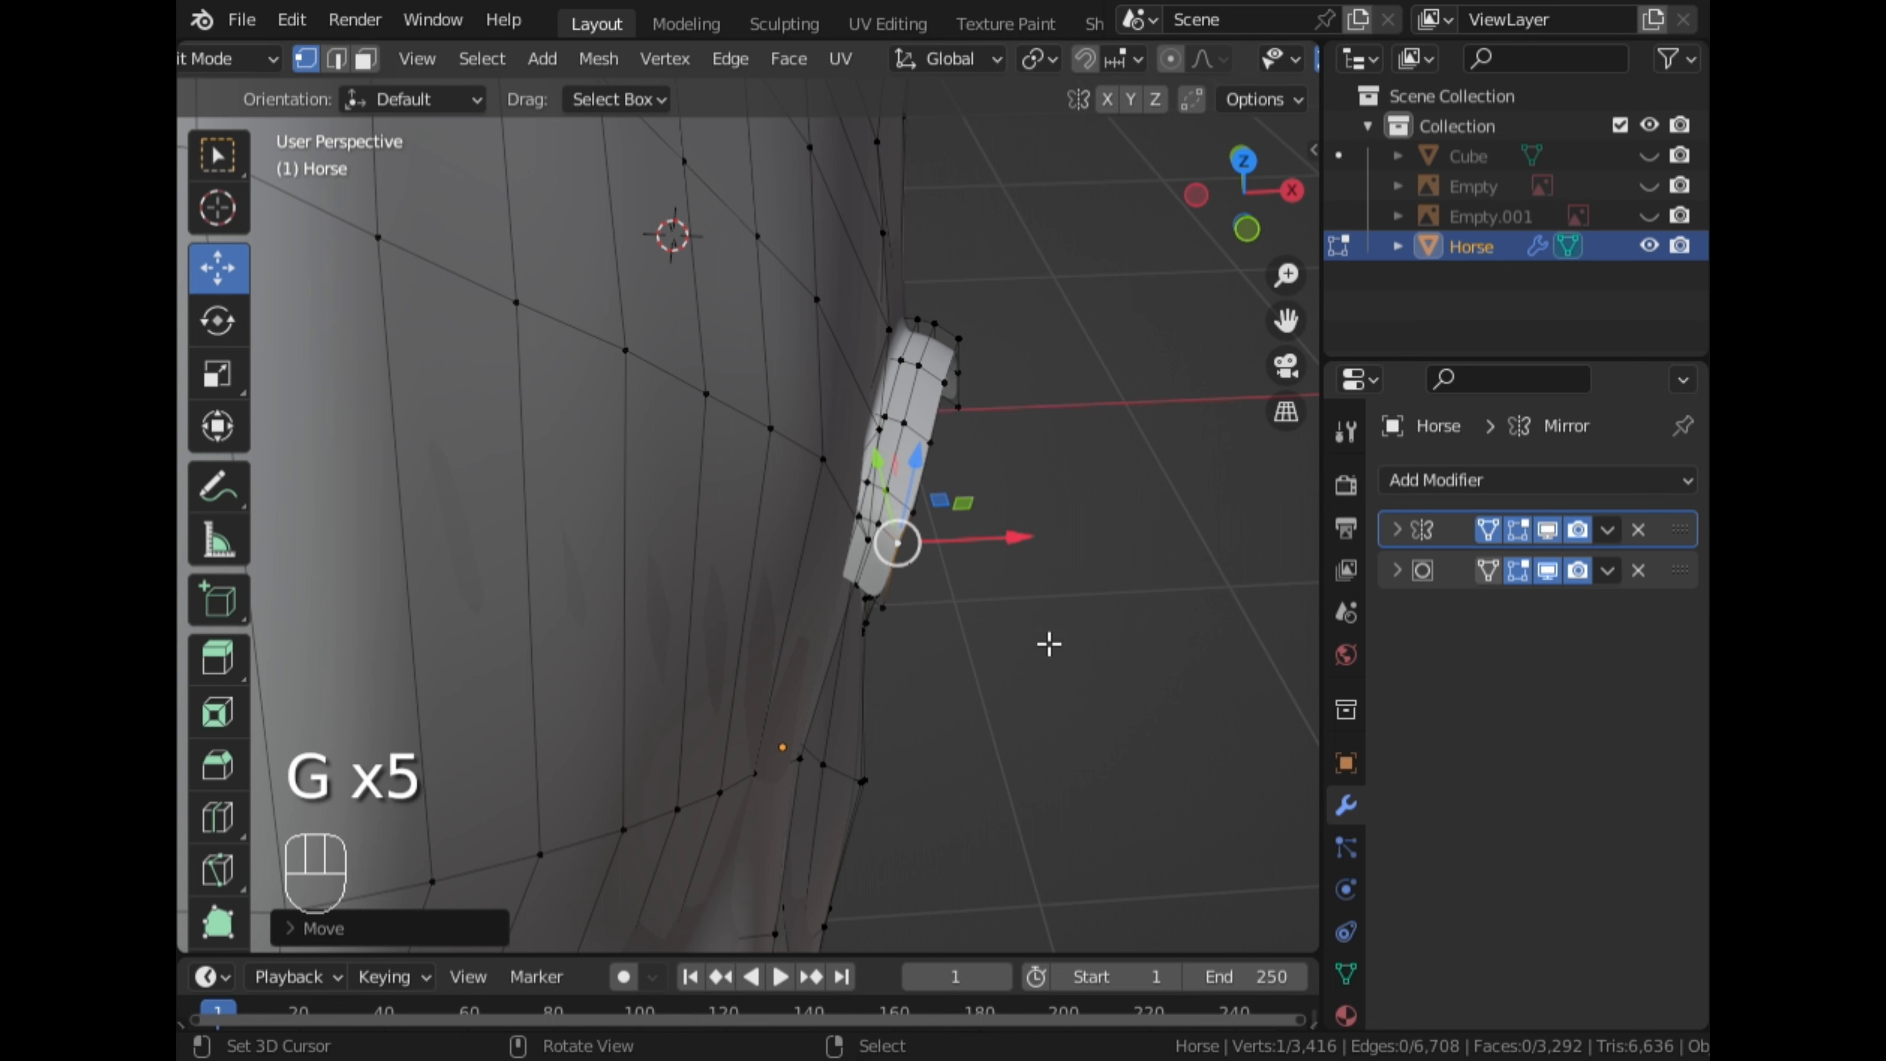
{"action": "key", "text": "g"}
{"action": "left_click", "coordinate": [961, 640]}
{"action": "middle_click_drag", "start_coordinate": [1018, 640], "coordinate": [635, 563]}
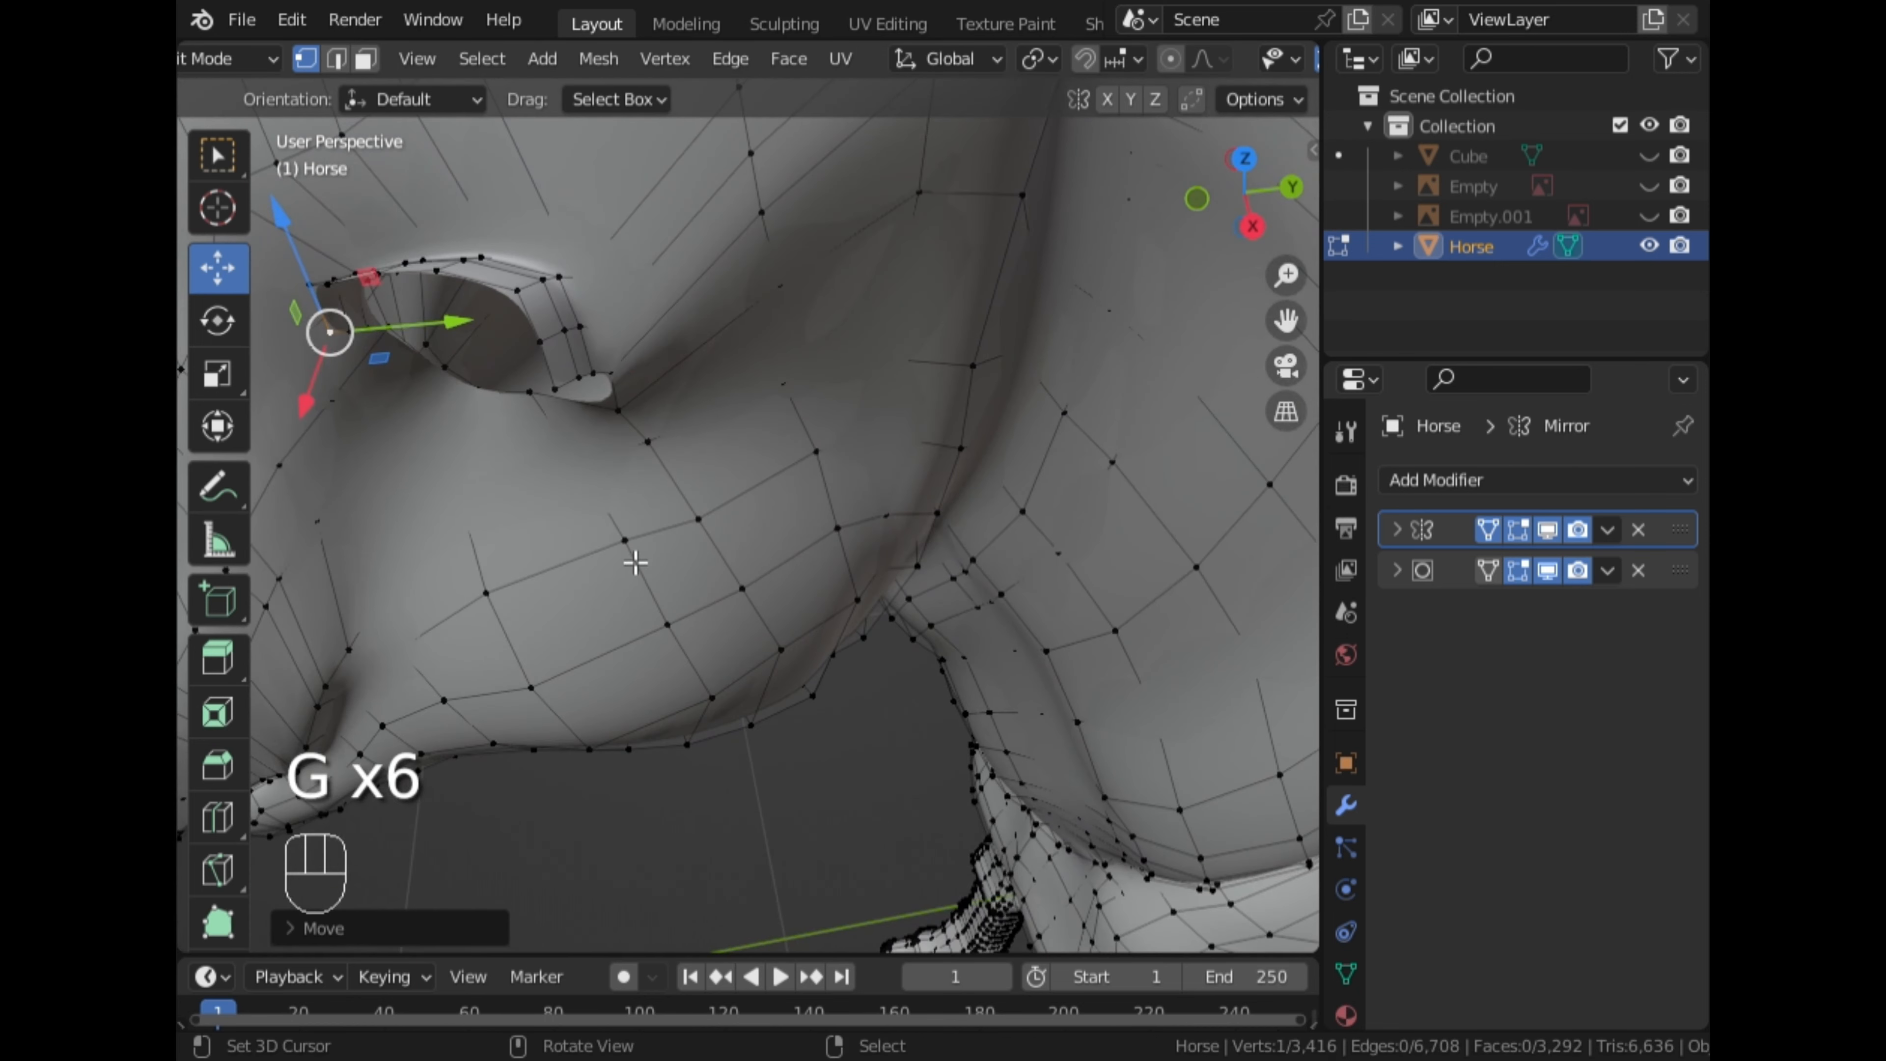
Reposition two vertices at the rear end of the extruded rim with proportional editing, and turn proportional editing off
{"action": "key", "text": "g"}
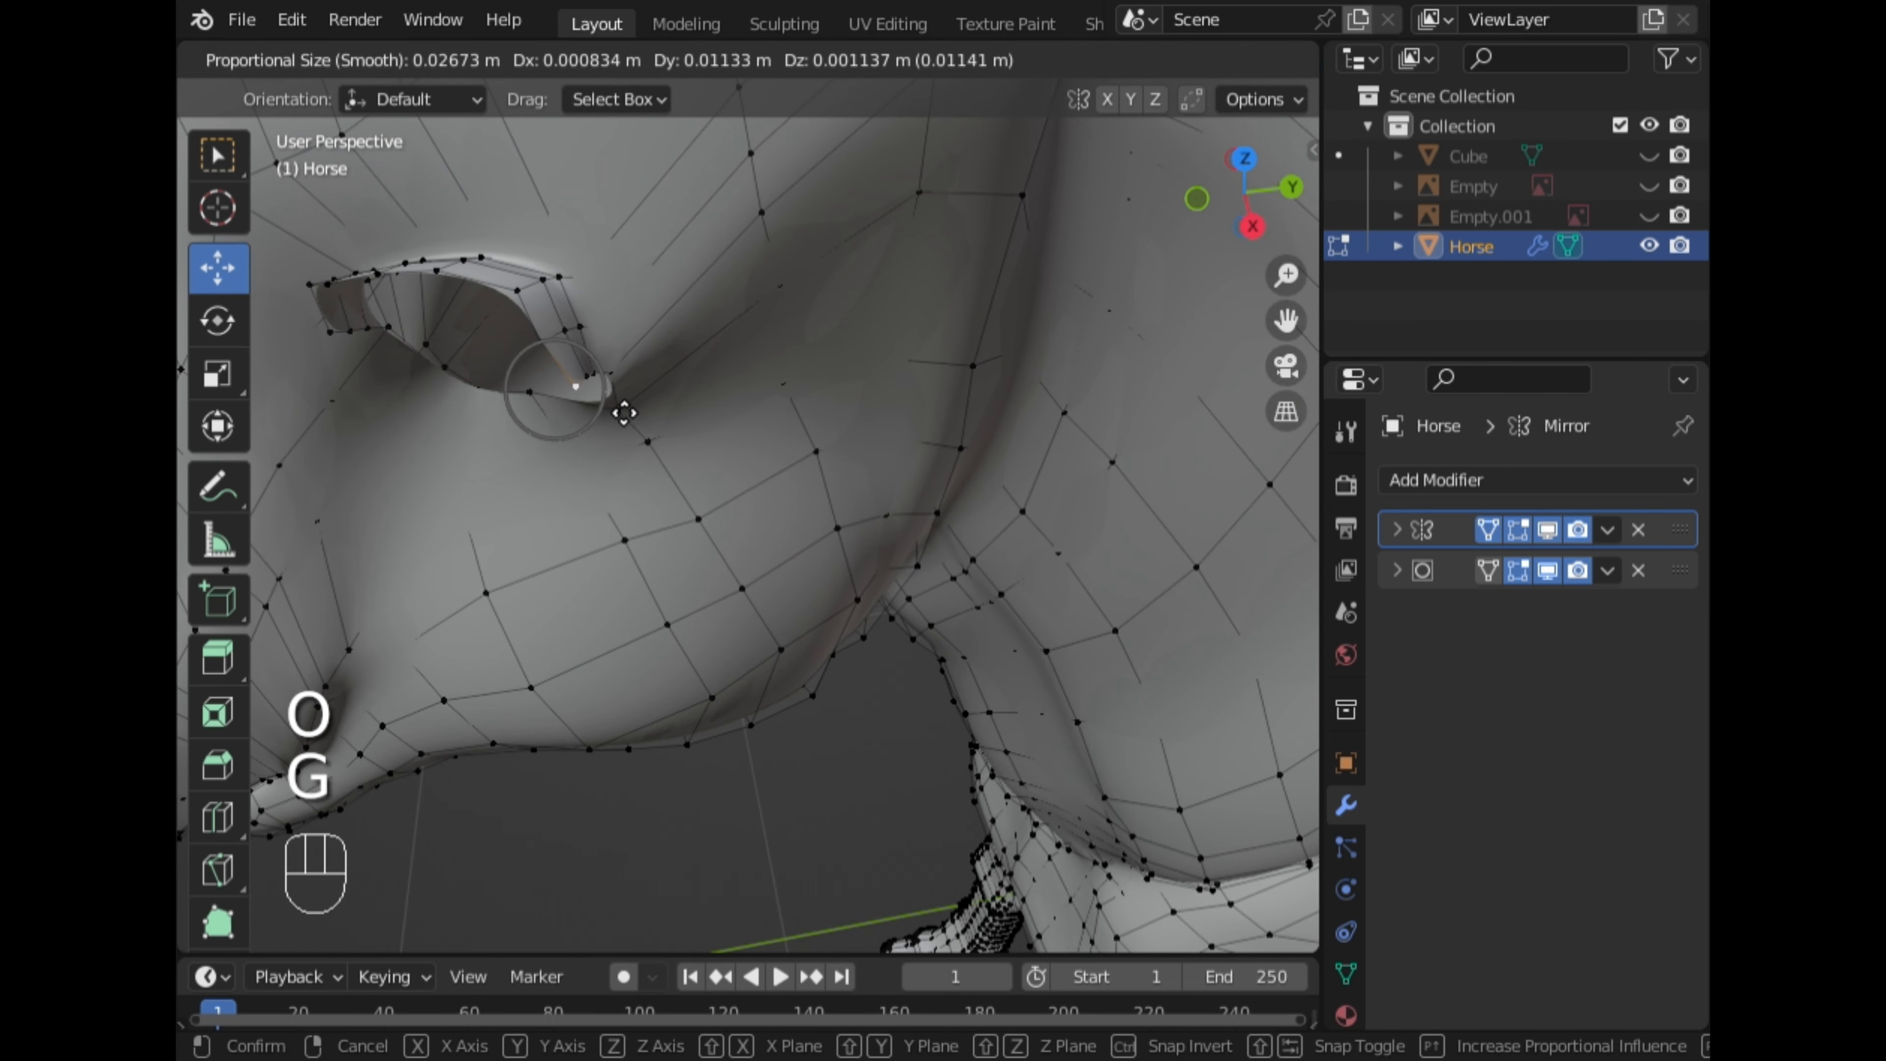
{"action": "left_click", "coordinate": [627, 409]}
{"action": "key", "text": "g"}
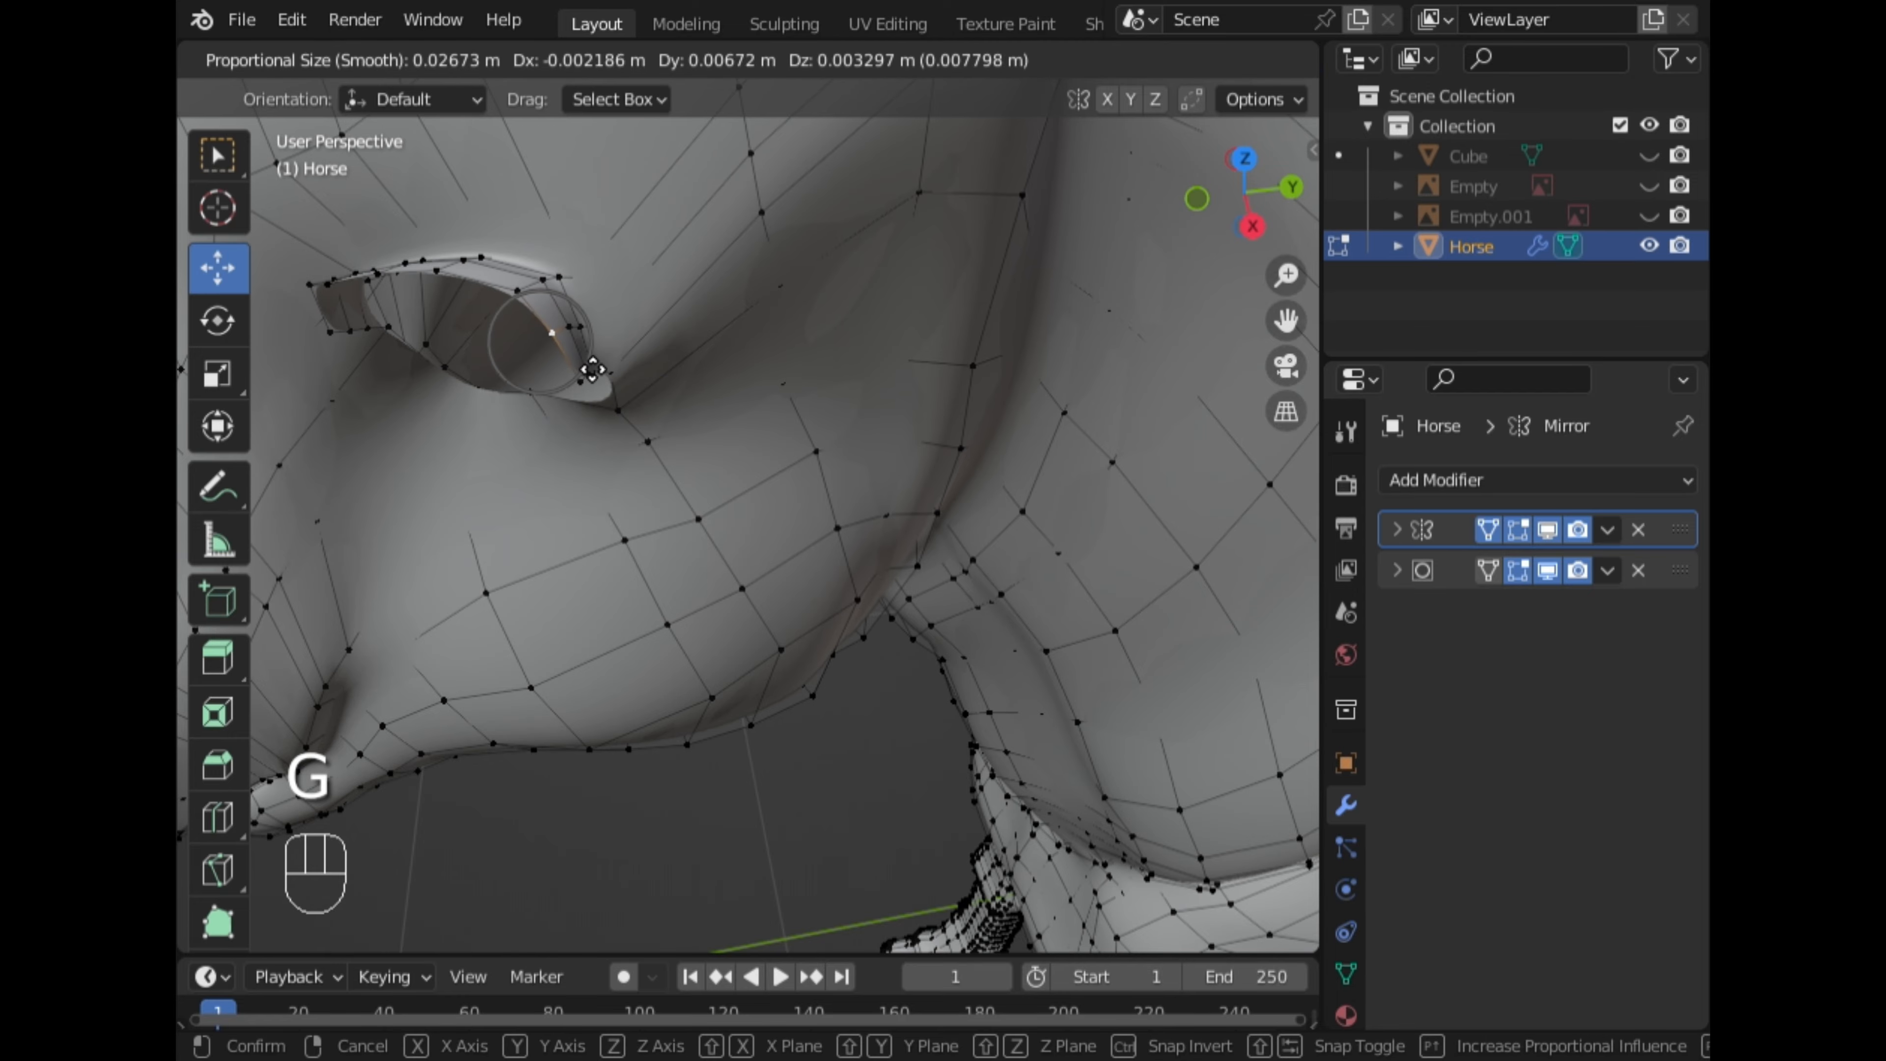
{"action": "left_click", "coordinate": [592, 369]}
{"action": "key", "text": "o"}
Show the opening and its extruded rim in the right orthographic view
{"action": "scroll", "coordinate": [591, 368], "scroll_direction": "down", "scroll_amount": 5}
{"action": "middle_click_drag", "start_coordinate": [591, 368], "coordinate": [997, 296]}
{"action": "left_click", "coordinate": [1245, 159]}
{"action": "middle_click_drag", "start_coordinate": [1055, 512], "coordinate": [901, 379]}
{"action": "scroll", "coordinate": [901, 379], "scroll_direction": "up", "scroll_amount": 1}
{"action": "left_click", "coordinate": [1290, 195]}
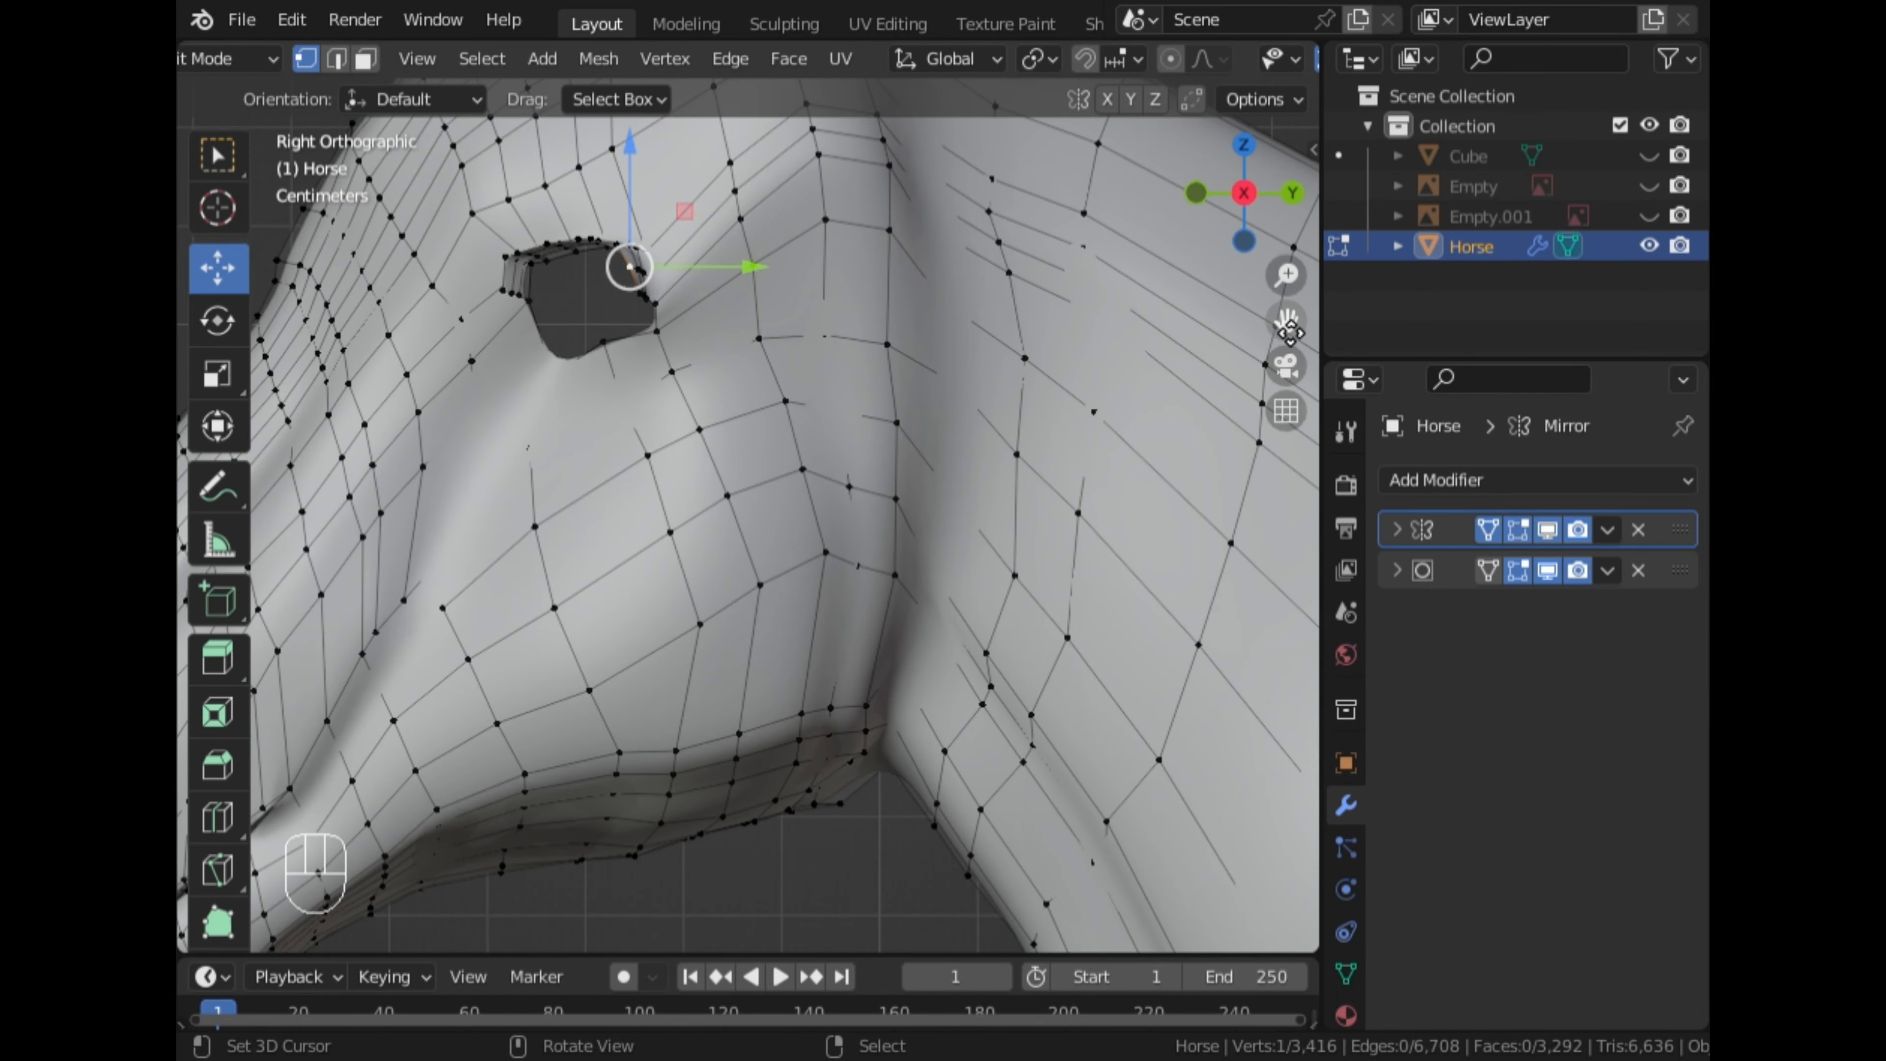
Turn on proportional editing and reposition the vertices at the front end of the opening's upper rim inward in right view
{"action": "left_click_drag", "start_coordinate": [1290, 333], "coordinate": [1505, 485]}
{"action": "scroll", "coordinate": [666, 425], "scroll_direction": "up", "scroll_amount": 4}
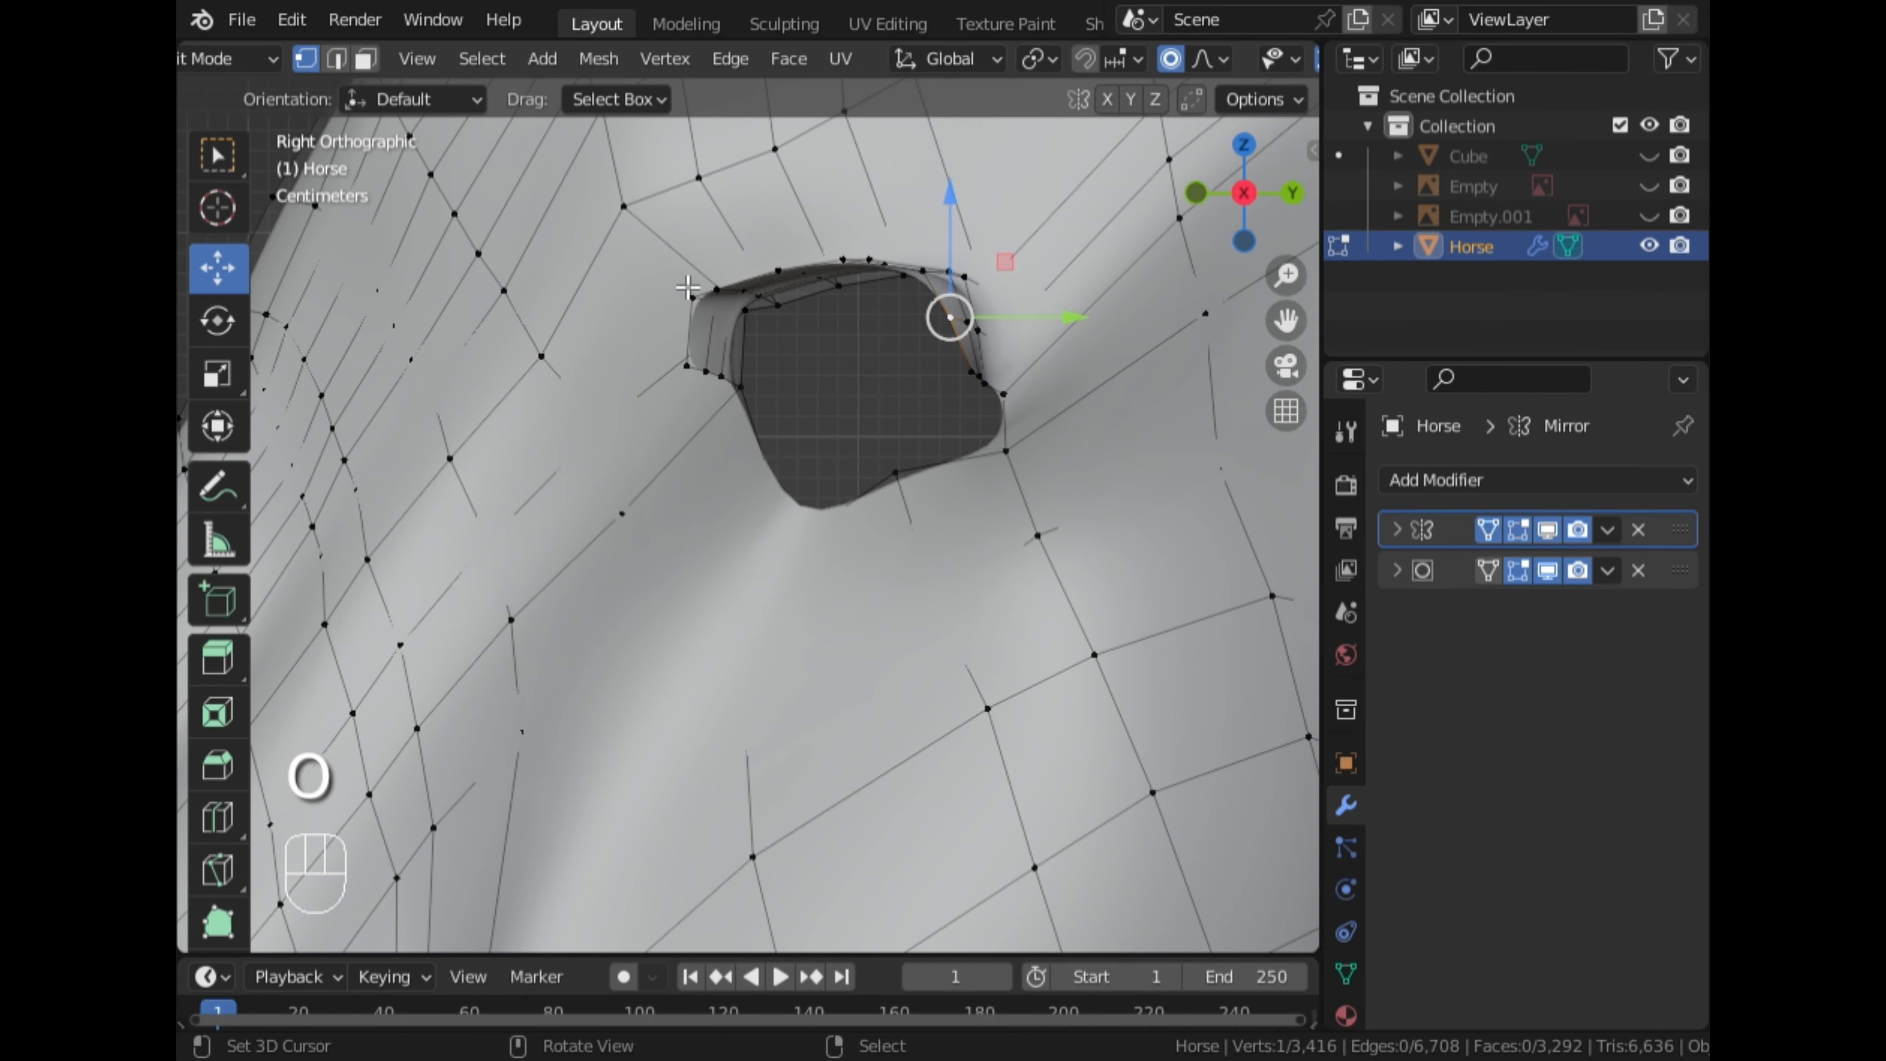
{"action": "key", "text": "g"}
{"action": "left_click", "coordinate": [798, 364]}
{"action": "left_click", "coordinate": [688, 366]}
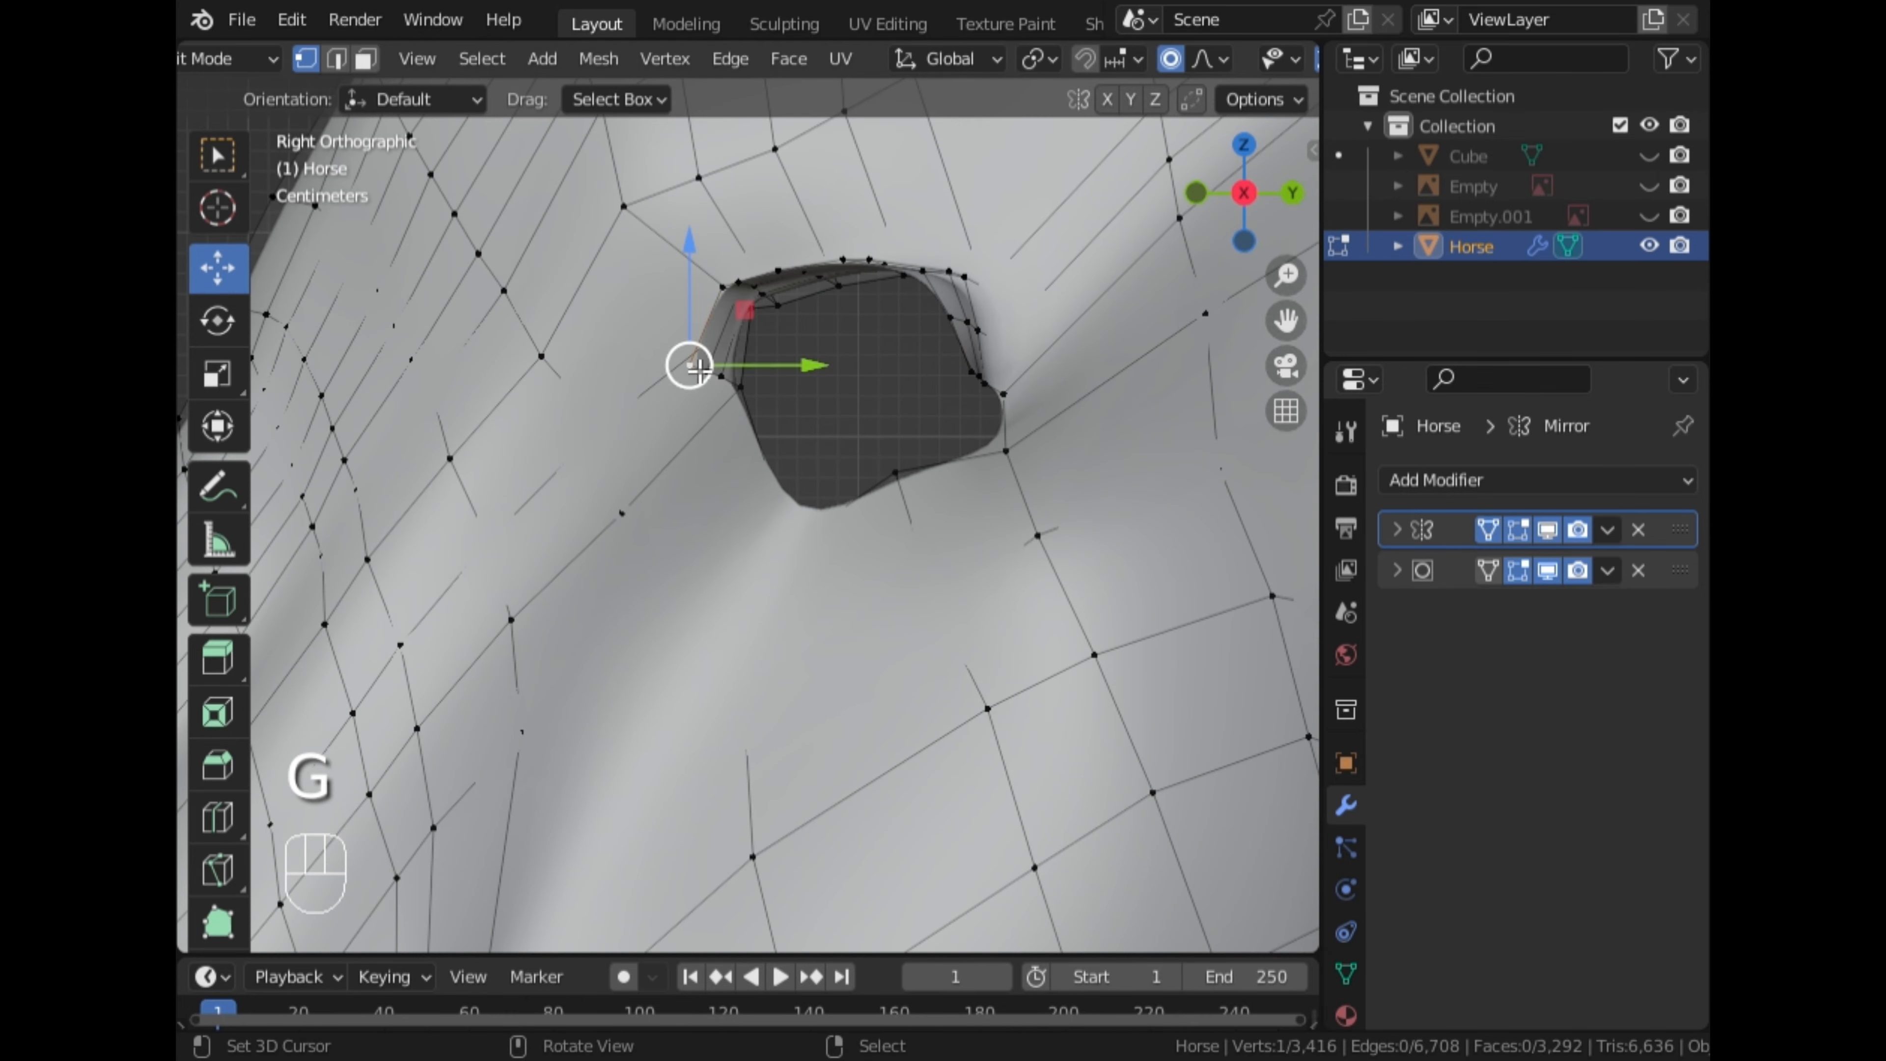
{"action": "key", "text": "g"}
{"action": "left_click", "coordinate": [760, 403]}
{"action": "left_click", "coordinate": [753, 294]}
{"action": "key", "text": "g"}
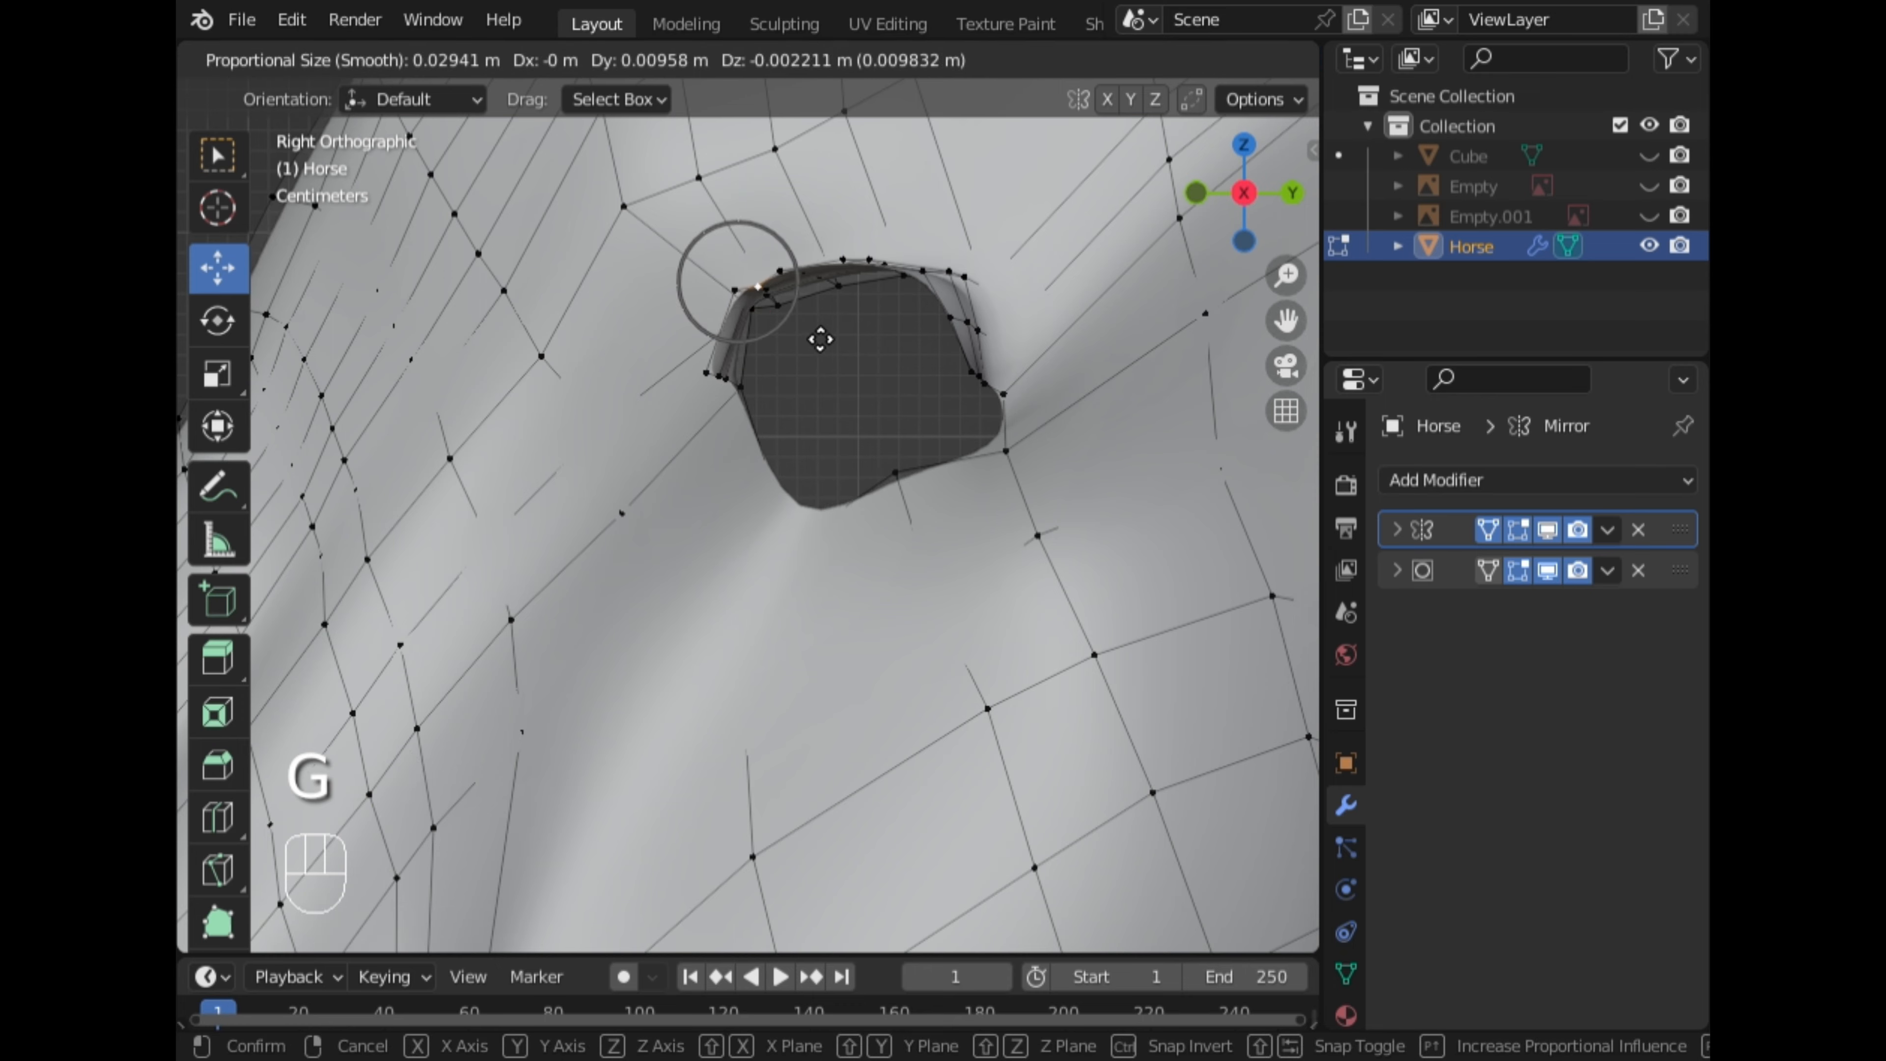
{"action": "left_click", "coordinate": [820, 324]}
Reposition the lower rear-end vertices of the extruded rim with proportional editing to bring them closer to the head surface
{"action": "middle_click_drag", "start_coordinate": [812, 320], "coordinate": [878, 473]}
{"action": "key", "text": "g"}
{"action": "left_click", "coordinate": [880, 429]}
{"action": "key", "text": "g"}
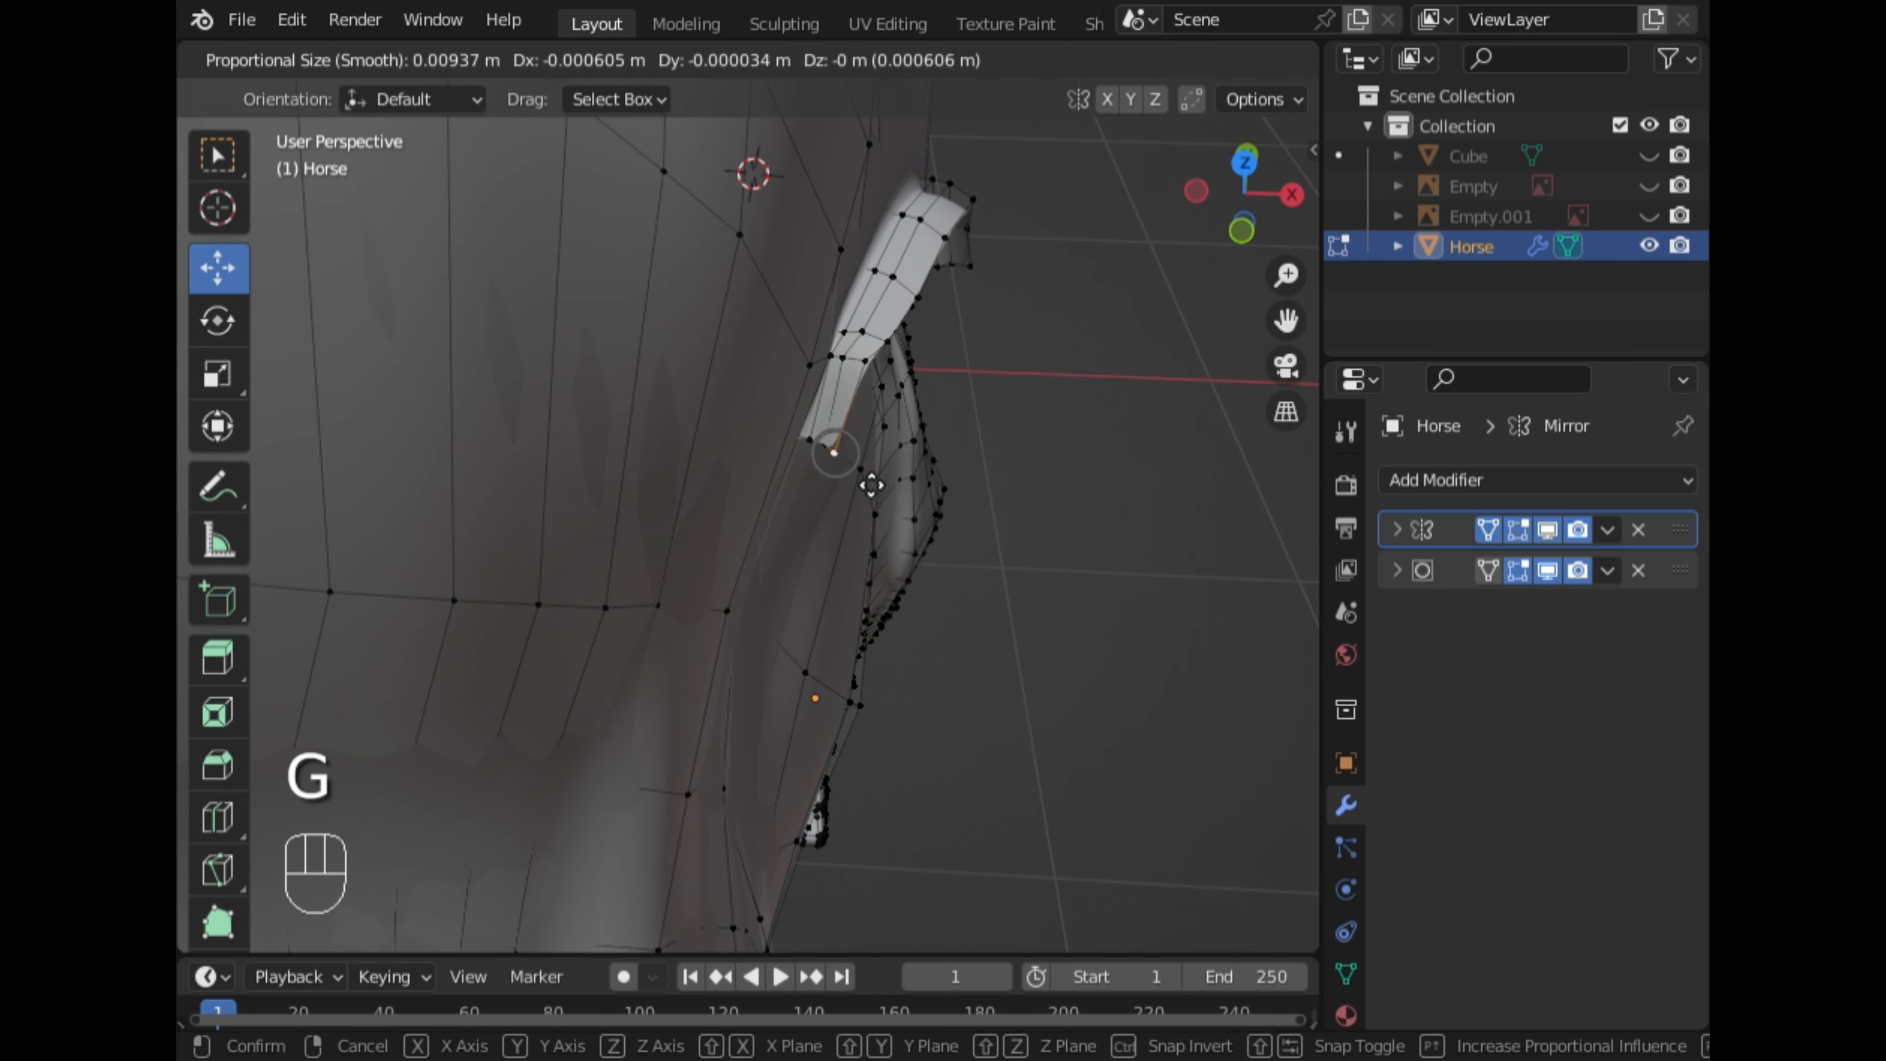
{"action": "left_click", "coordinate": [866, 479]}
{"action": "middle_click_drag", "start_coordinate": [847, 467], "coordinate": [765, 597]}
{"action": "key", "text": "g"}
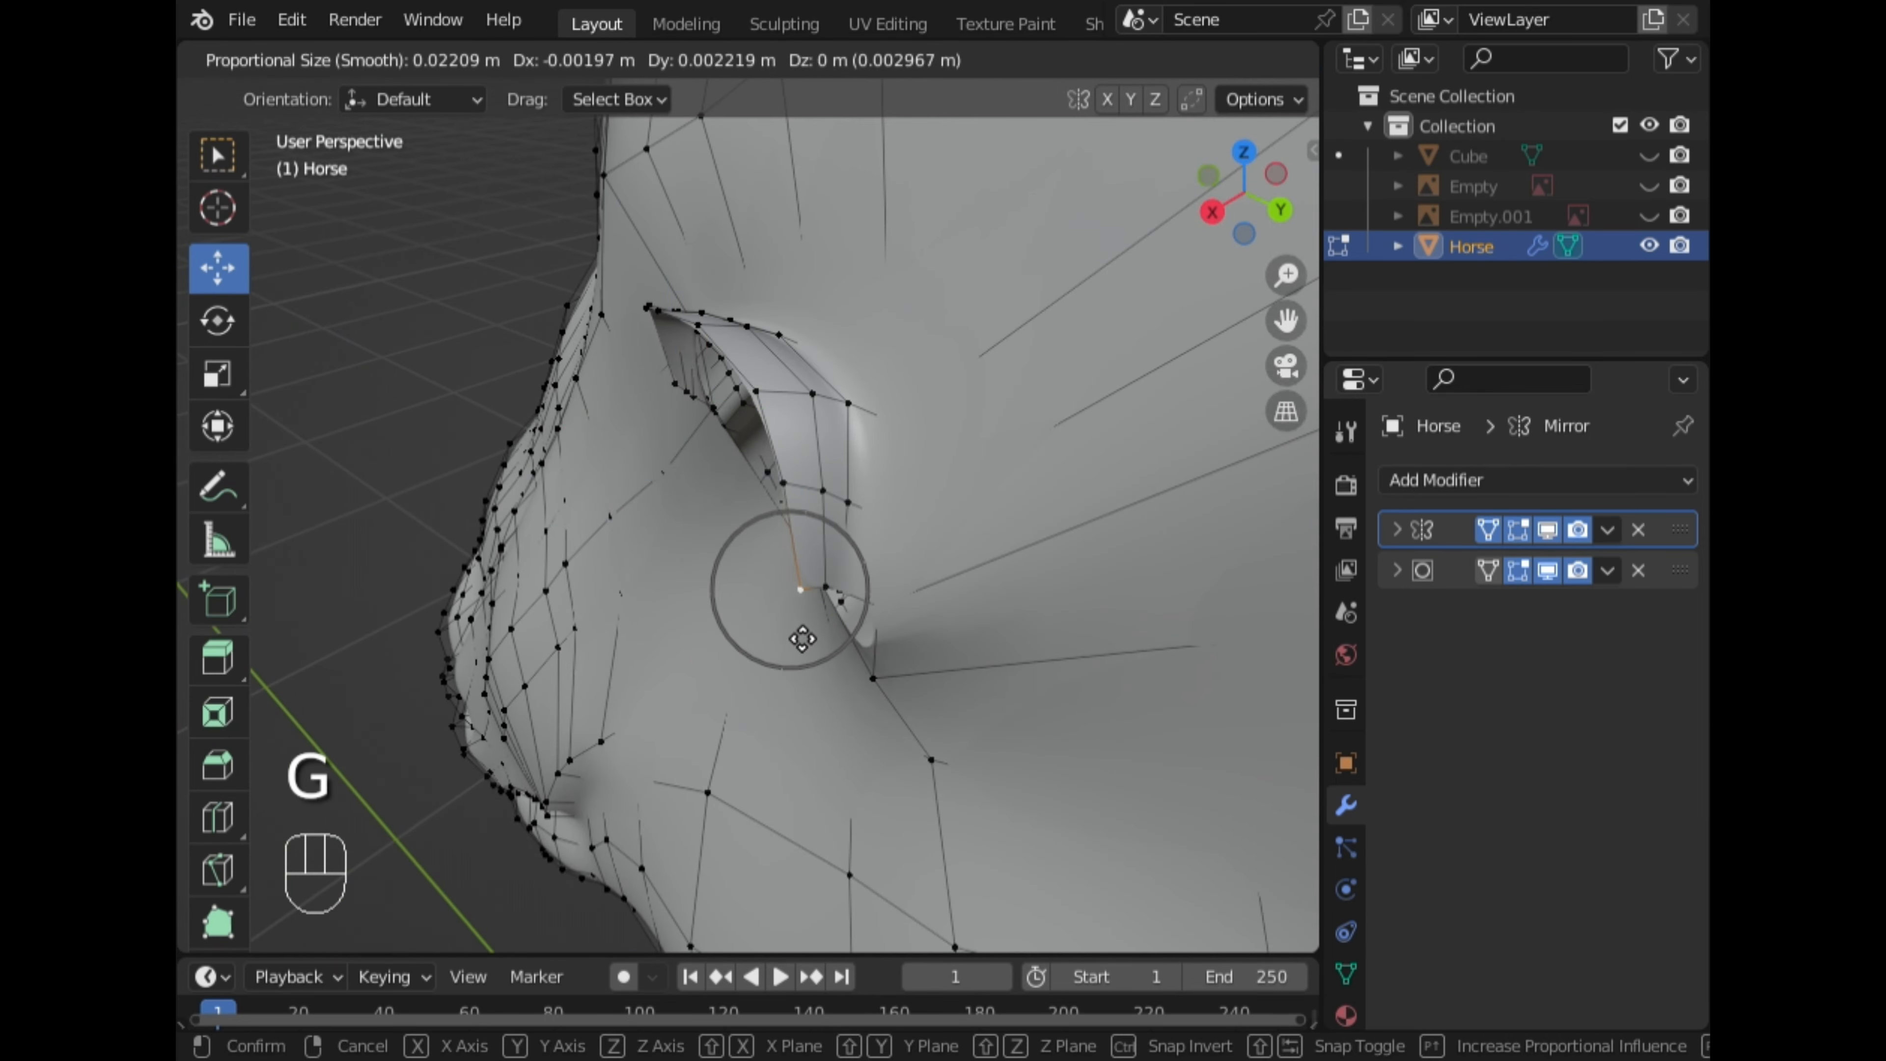
{"action": "left_click", "coordinate": [827, 638]}
Leave Edit Mode to examine the smoothed rim from several angles, and return to editing the horse mesh
{"action": "key", "text": "Tab"}
{"action": "scroll", "coordinate": [640, 606], "scroll_direction": "down", "scroll_amount": 3}
{"action": "middle_click_drag", "start_coordinate": [640, 606], "coordinate": [1096, 435]}
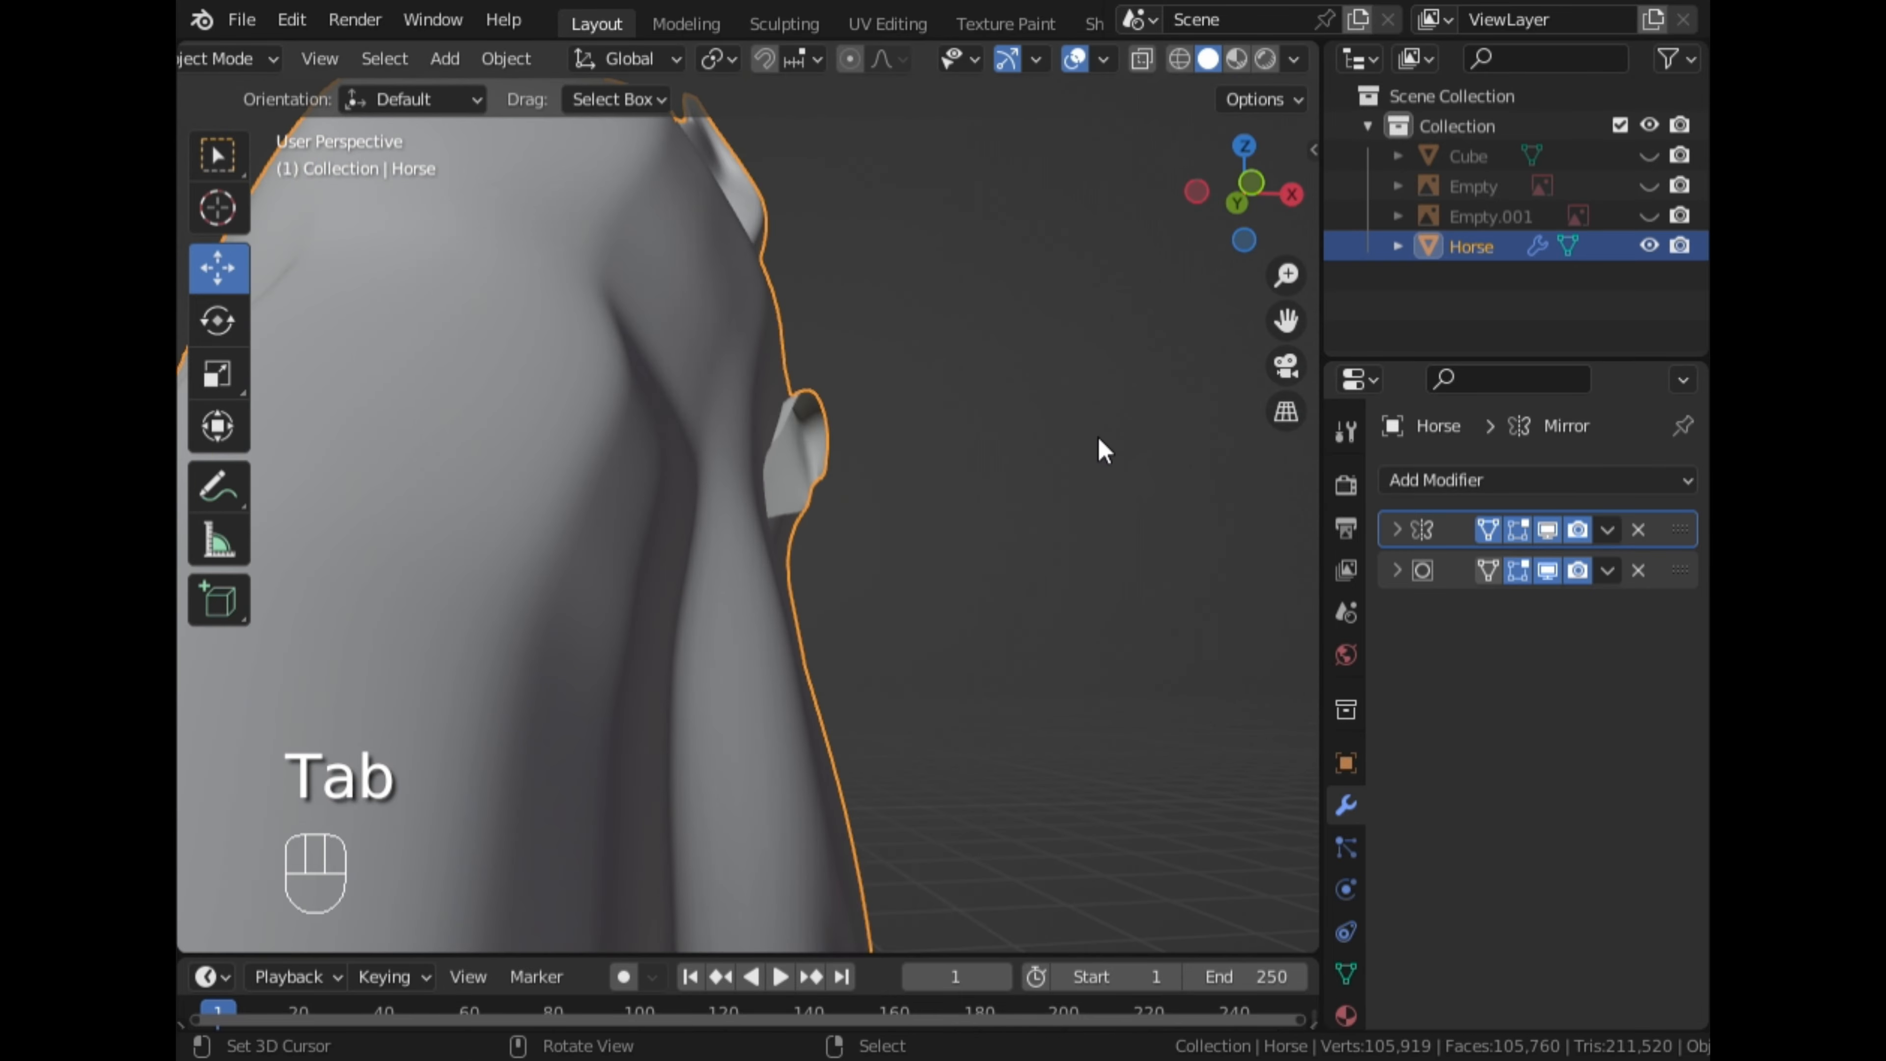
{"action": "scroll", "coordinate": [1114, 416], "scroll_direction": "down", "scroll_amount": 6}
{"action": "left_click", "coordinate": [1251, 183]}
{"action": "scroll", "coordinate": [1070, 364], "scroll_direction": "up", "scroll_amount": 5}
{"action": "key", "text": "Tab"}
{"action": "scroll", "coordinate": [619, 502], "scroll_direction": "up", "scroll_amount": 3}
{"action": "middle_click_drag", "start_coordinate": [981, 417], "coordinate": [713, 303]}
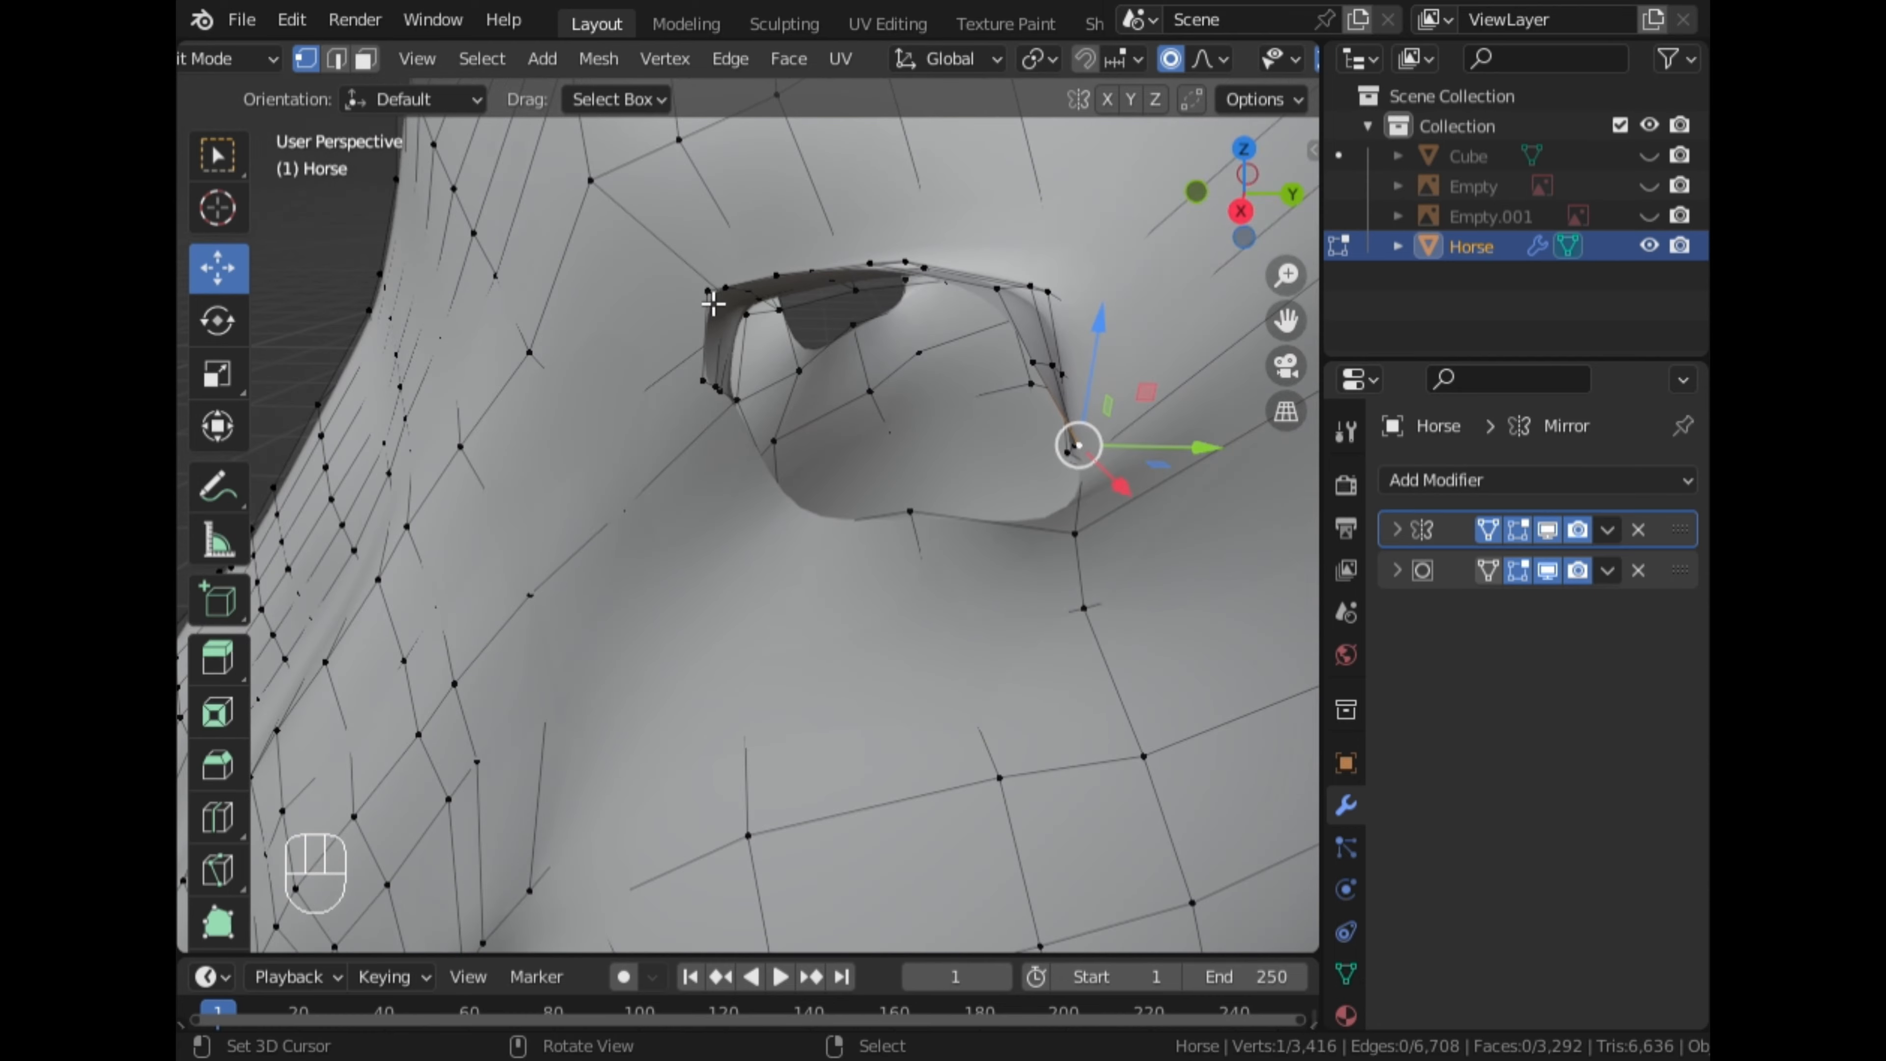
Lower the outer and inner vertices at the rim's upper front corner with proportional editing in right view
{"action": "left_click", "coordinate": [1248, 217]}
{"action": "key", "text": "g"}
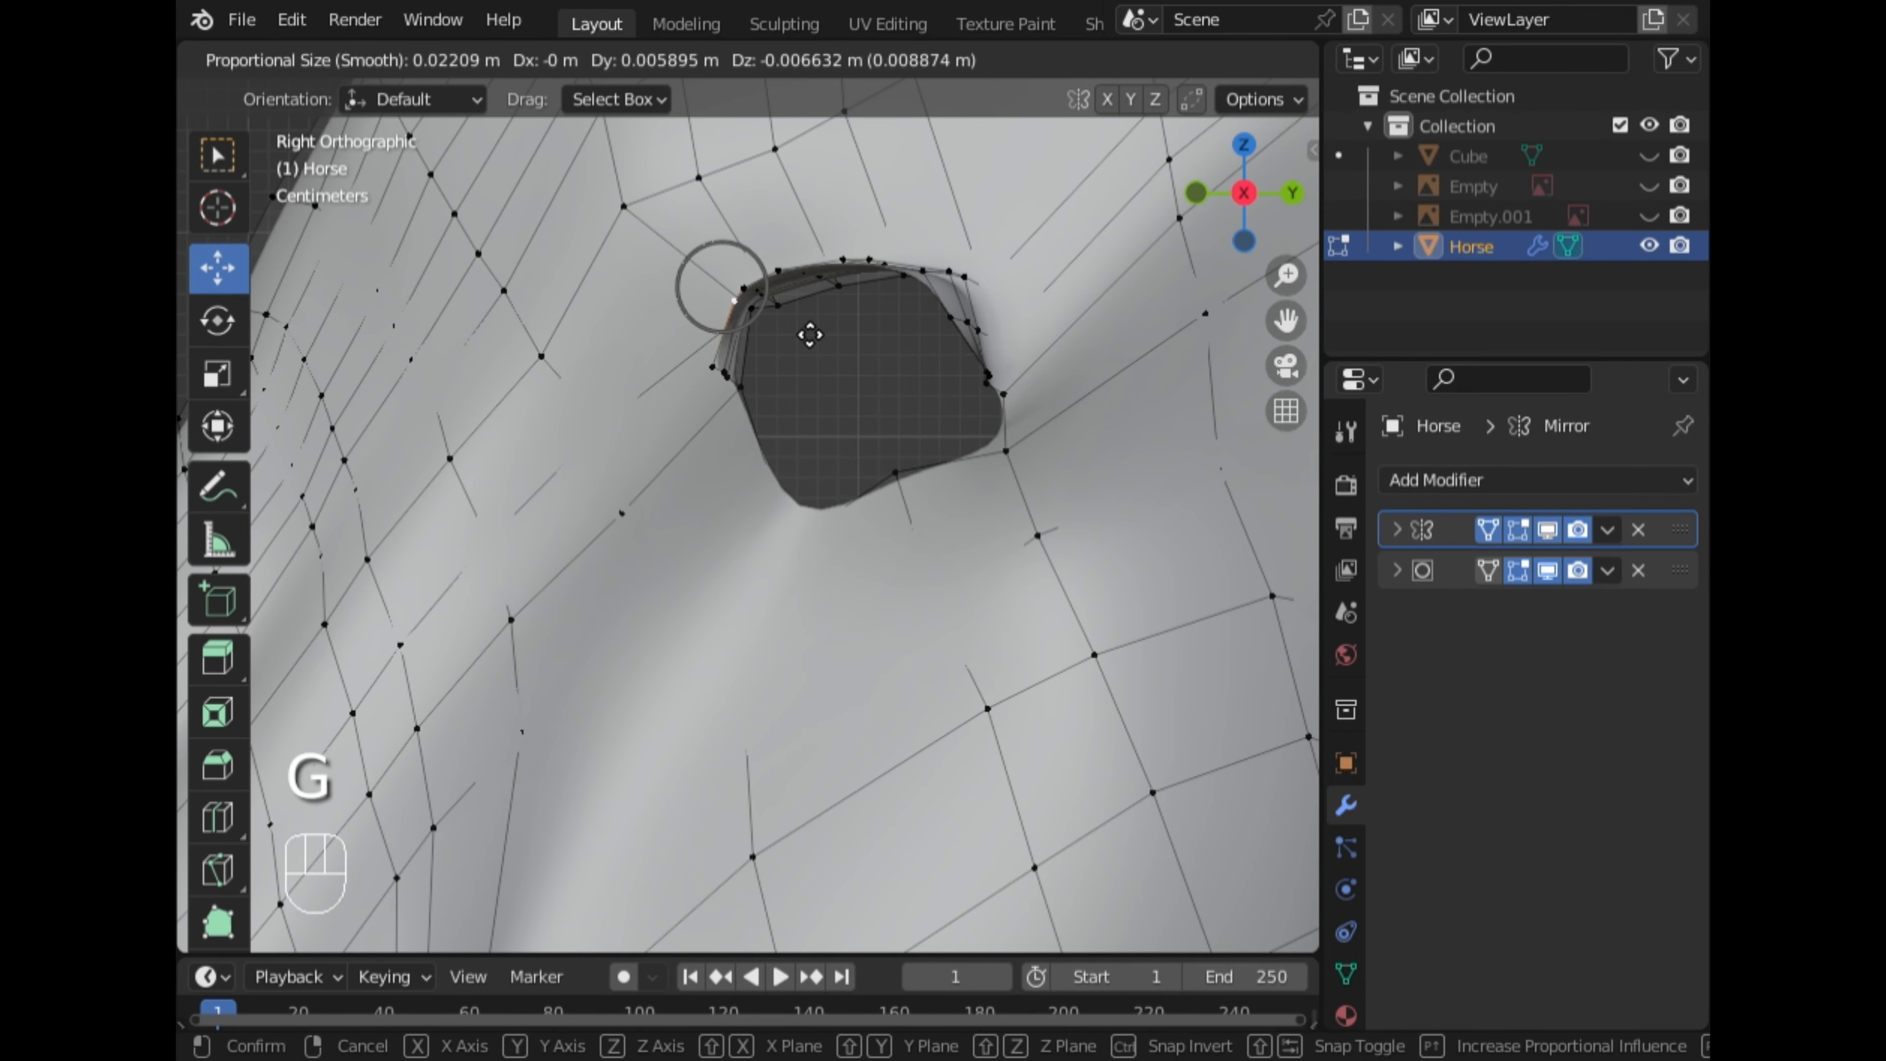
{"action": "left_click", "coordinate": [812, 347]}
{"action": "right_click", "coordinate": [759, 315]}
{"action": "key", "text": "g"}
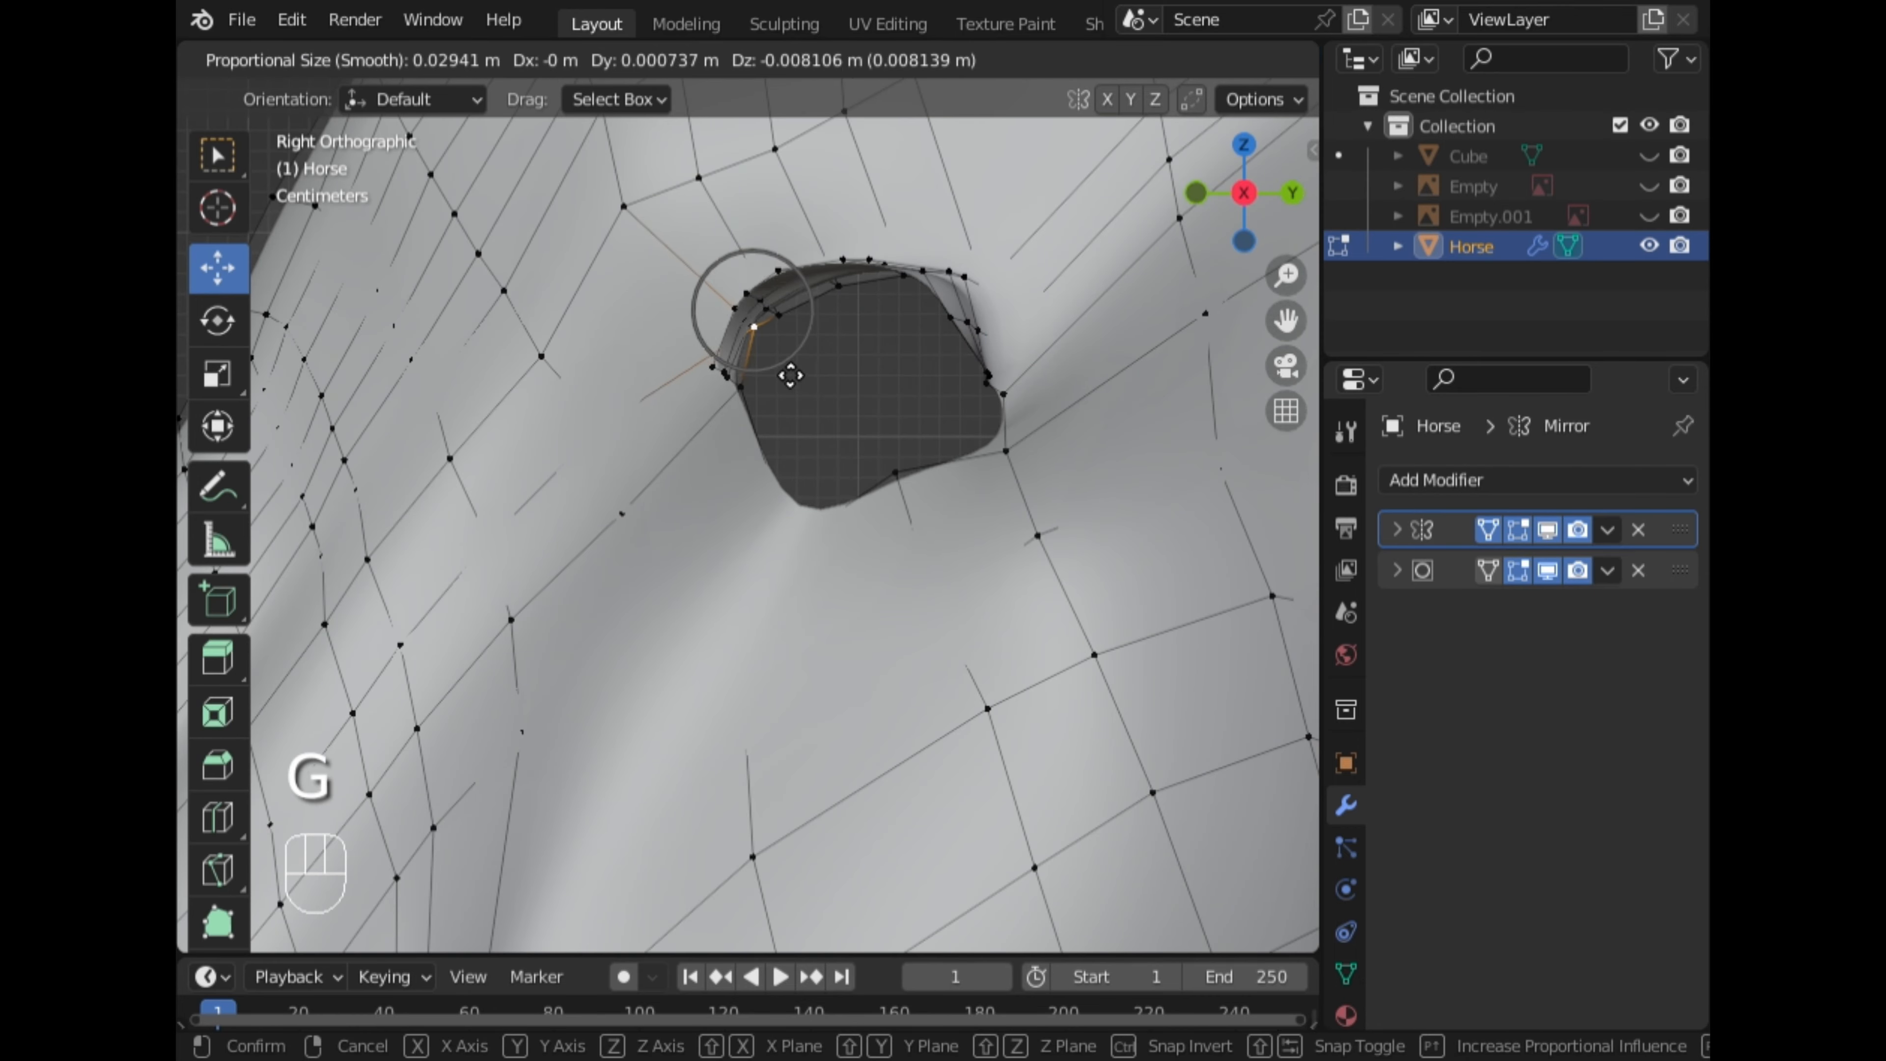
{"action": "left_click", "coordinate": [759, 306]}
{"action": "middle_click_drag", "start_coordinate": [759, 306], "coordinate": [867, 262]}
{"action": "key", "text": "g"}
{"action": "left_click", "coordinate": [918, 307]}
{"action": "key", "text": "ctrl+z"}
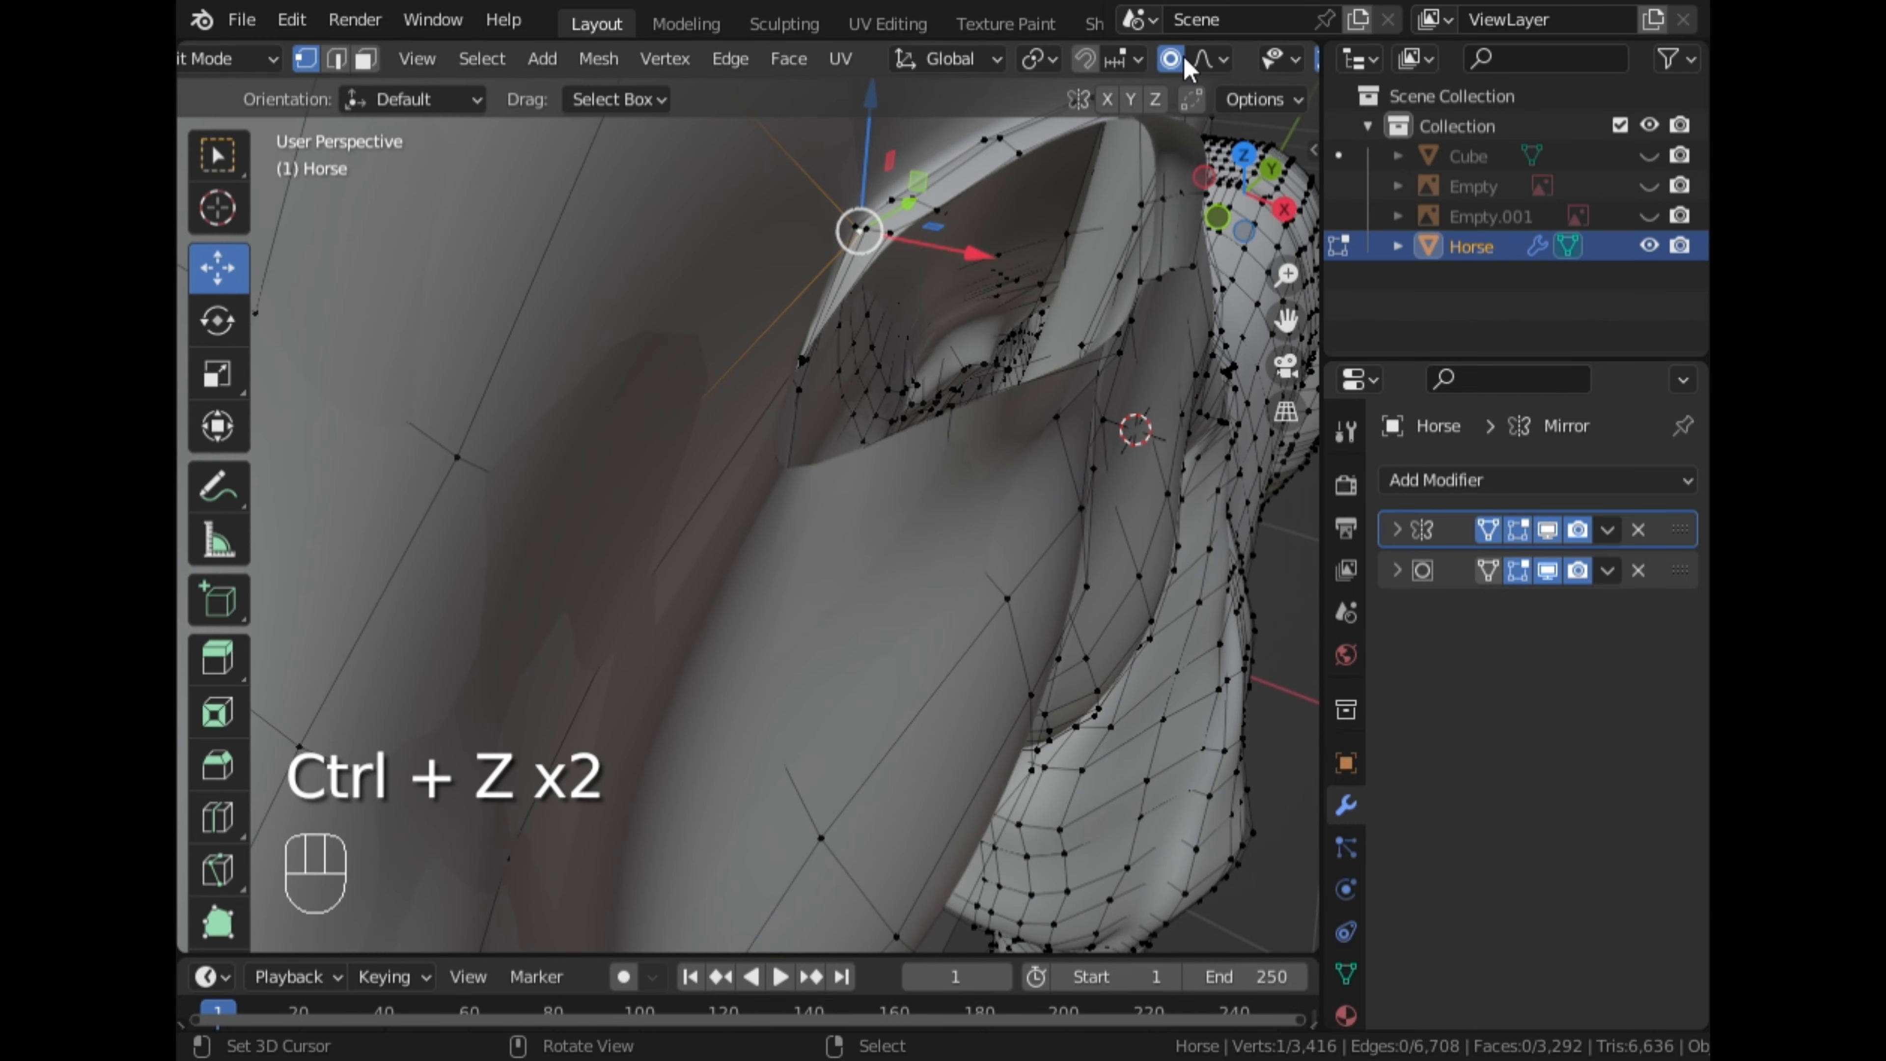
Move the selected rim vertex along the Y axis, and return to Object Mode with the horse's head in view
{"action": "key", "text": "g"}
{"action": "key", "text": "y"}
{"action": "left_click", "coordinate": [864, 341]}
{"action": "scroll", "coordinate": [863, 341], "scroll_direction": "down", "scroll_amount": 10}
{"action": "middle_click_drag", "start_coordinate": [863, 340], "coordinate": [521, 404]}
{"action": "key", "text": "Tab"}
{"action": "scroll", "coordinate": [913, 371], "scroll_direction": "down", "scroll_amount": 5}
{"action": "scroll", "coordinate": [523, 414], "scroll_direction": "up", "scroll_amount": 3}
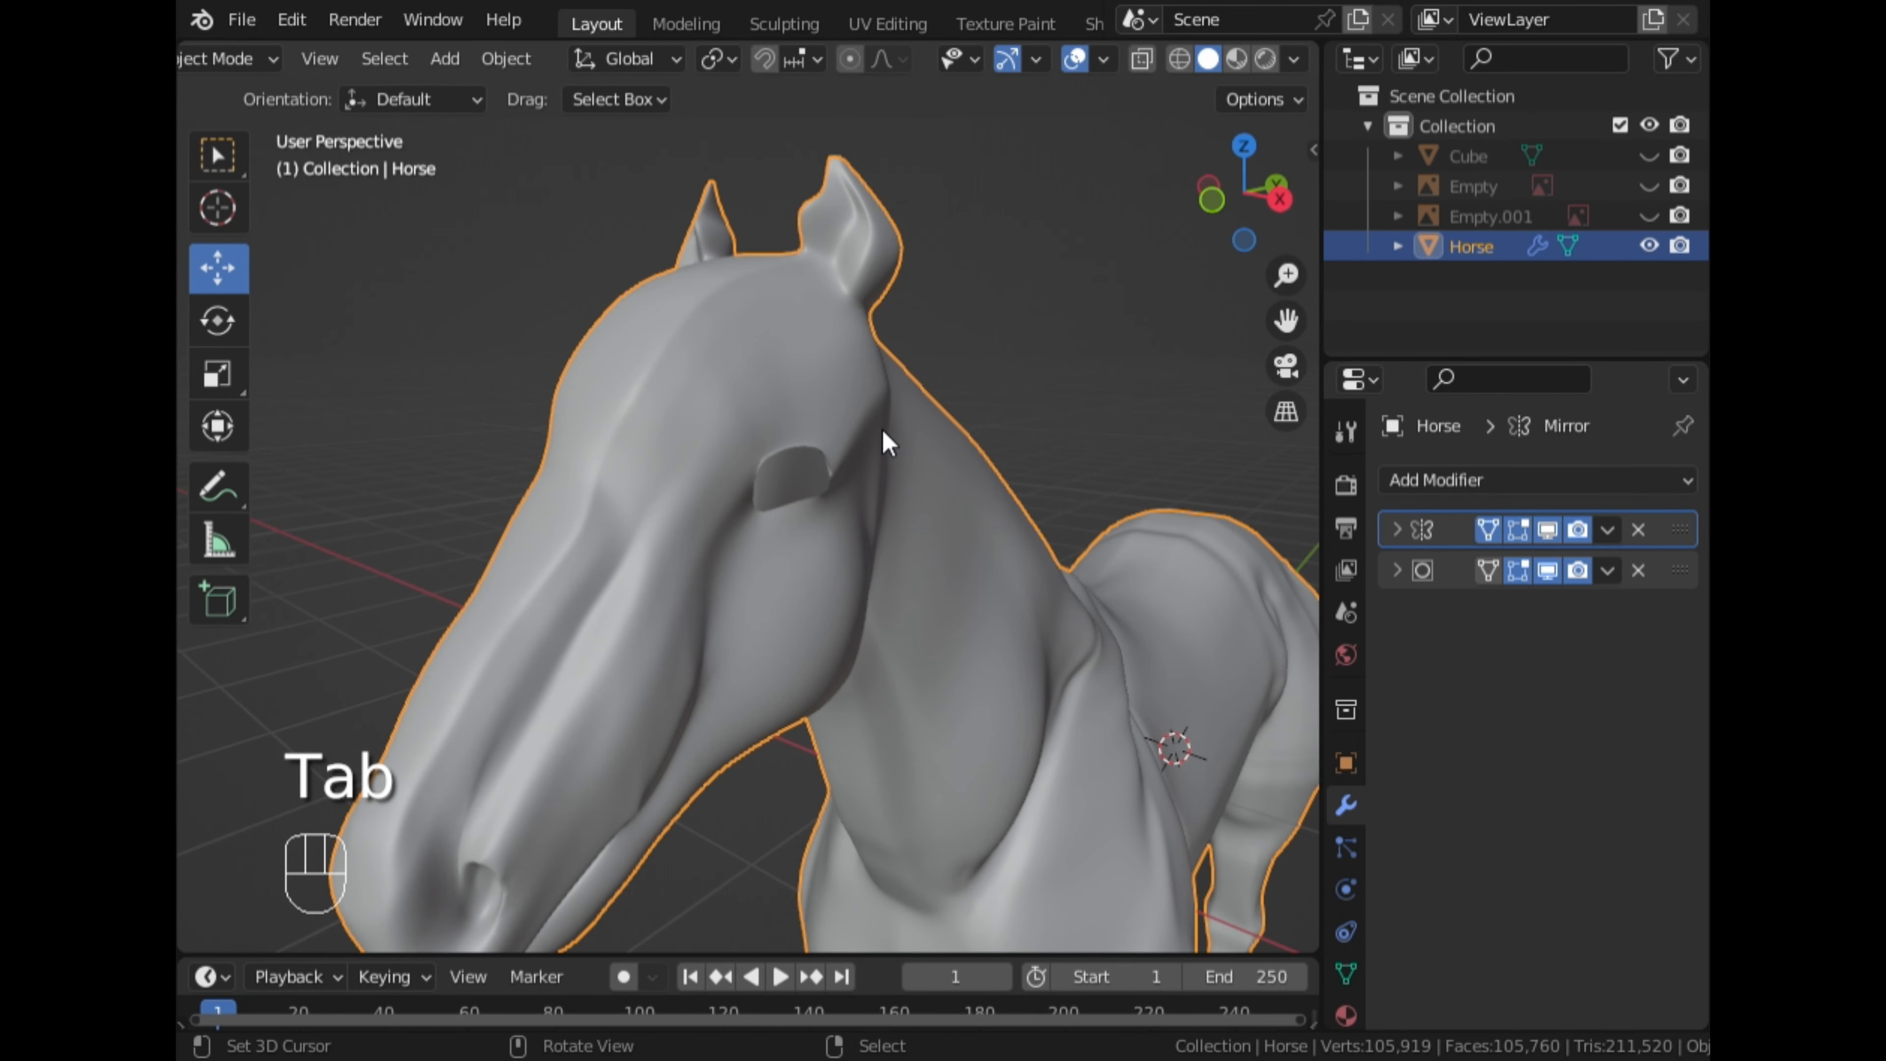
Add a UV sphere and move it along the X axis out beside the horse
{"action": "key", "text": "shift+a"}
{"action": "mouse_move", "coordinate": [885, 434]}
{"action": "left_click", "coordinate": [1033, 527]}
{"action": "scroll", "coordinate": [1033, 528], "scroll_direction": "down", "scroll_amount": 5}
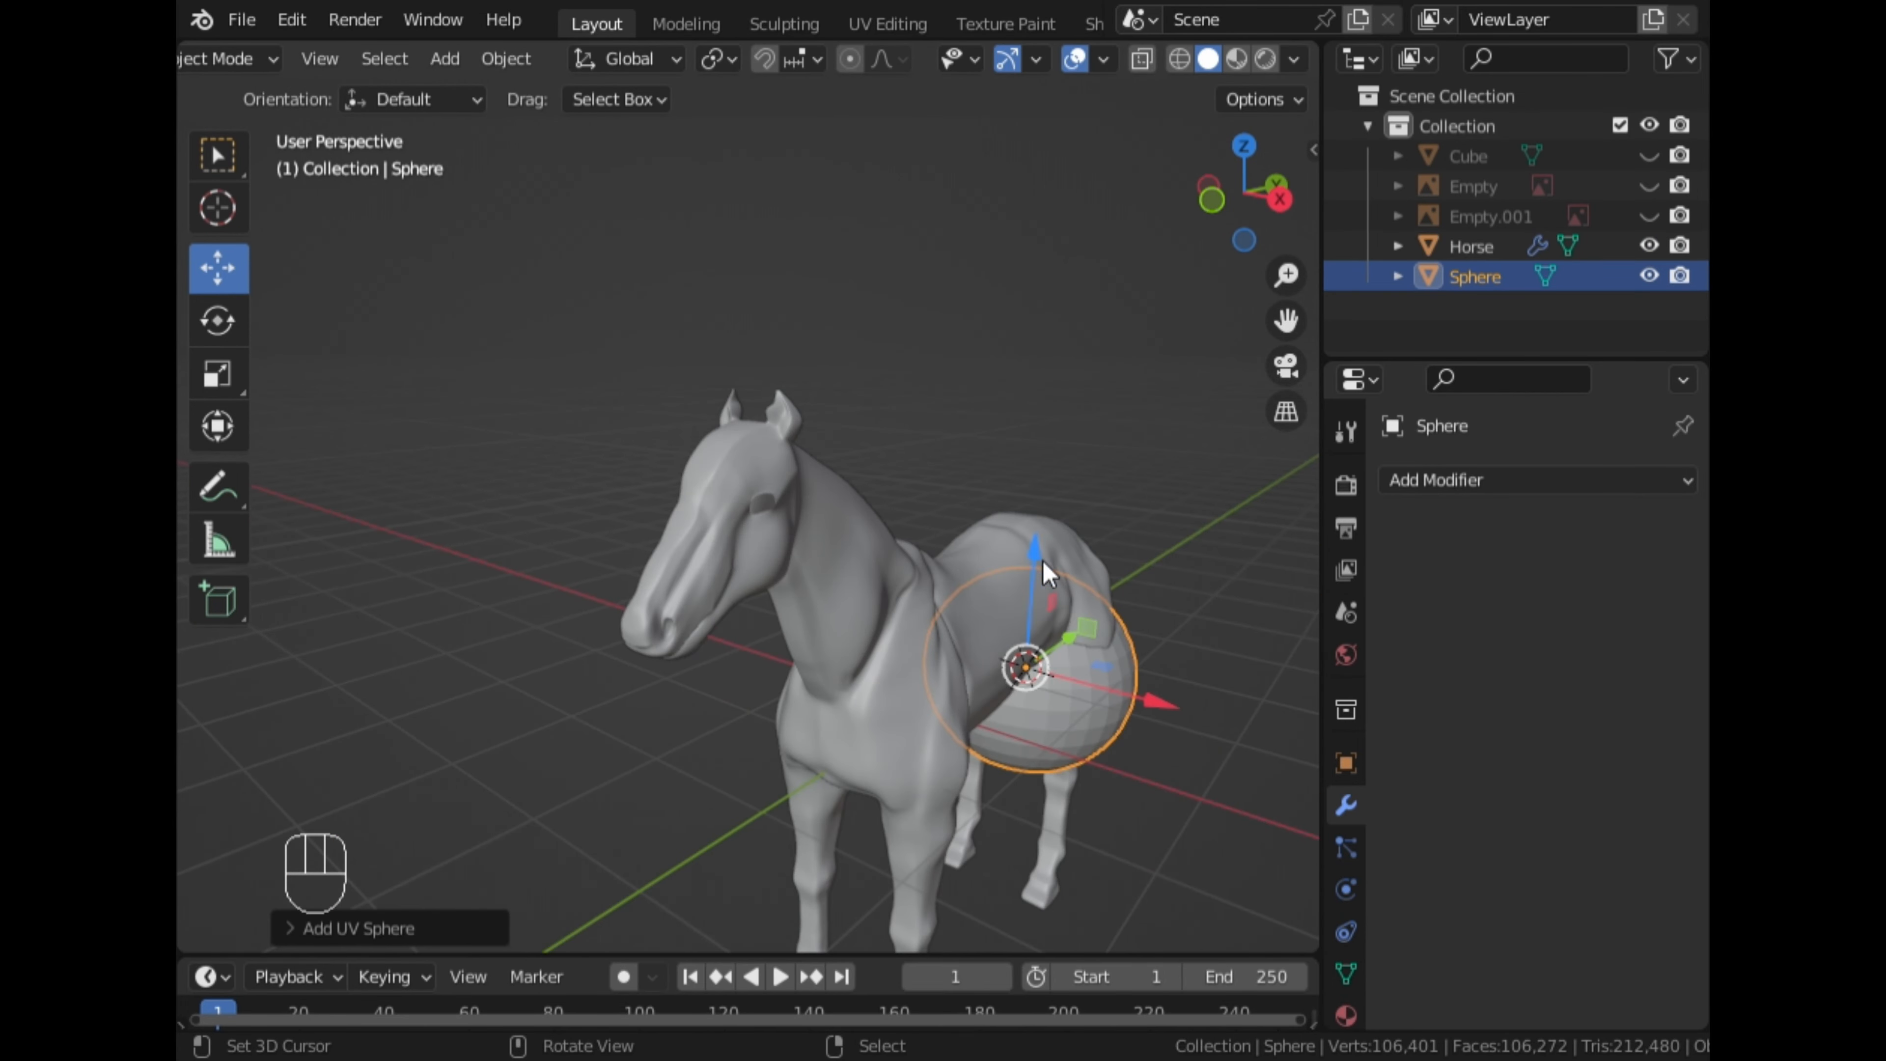
{"action": "middle_click_drag", "start_coordinate": [1043, 562], "coordinate": [1061, 631]}
{"action": "left_click", "coordinate": [1114, 598]}
{"action": "left_click_drag", "start_coordinate": [1053, 664], "coordinate": [1246, 657]}
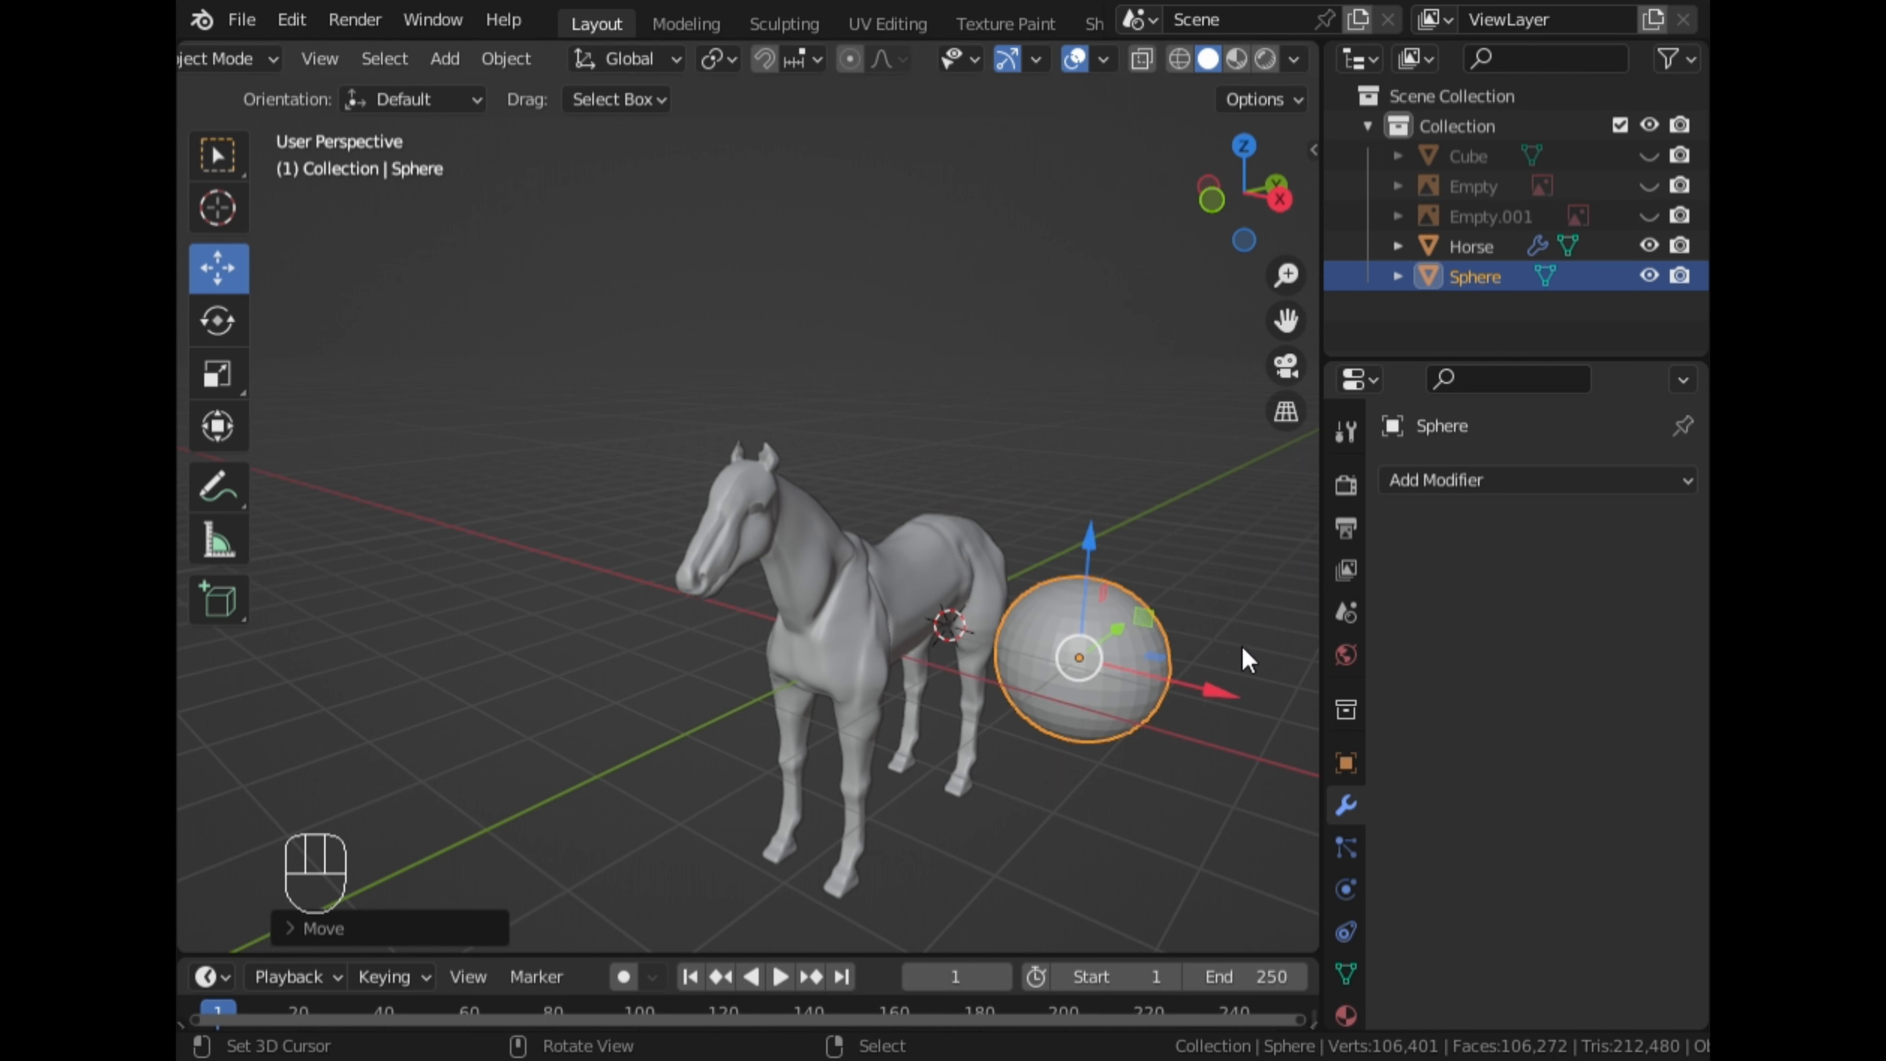
Add an X-axis Mirror modifier to the sphere with Horse as the mirror object, and scale the sphere down to about 0.21
{"action": "left_click", "coordinate": [1443, 483]}
{"action": "left_click", "coordinate": [1114, 831]}
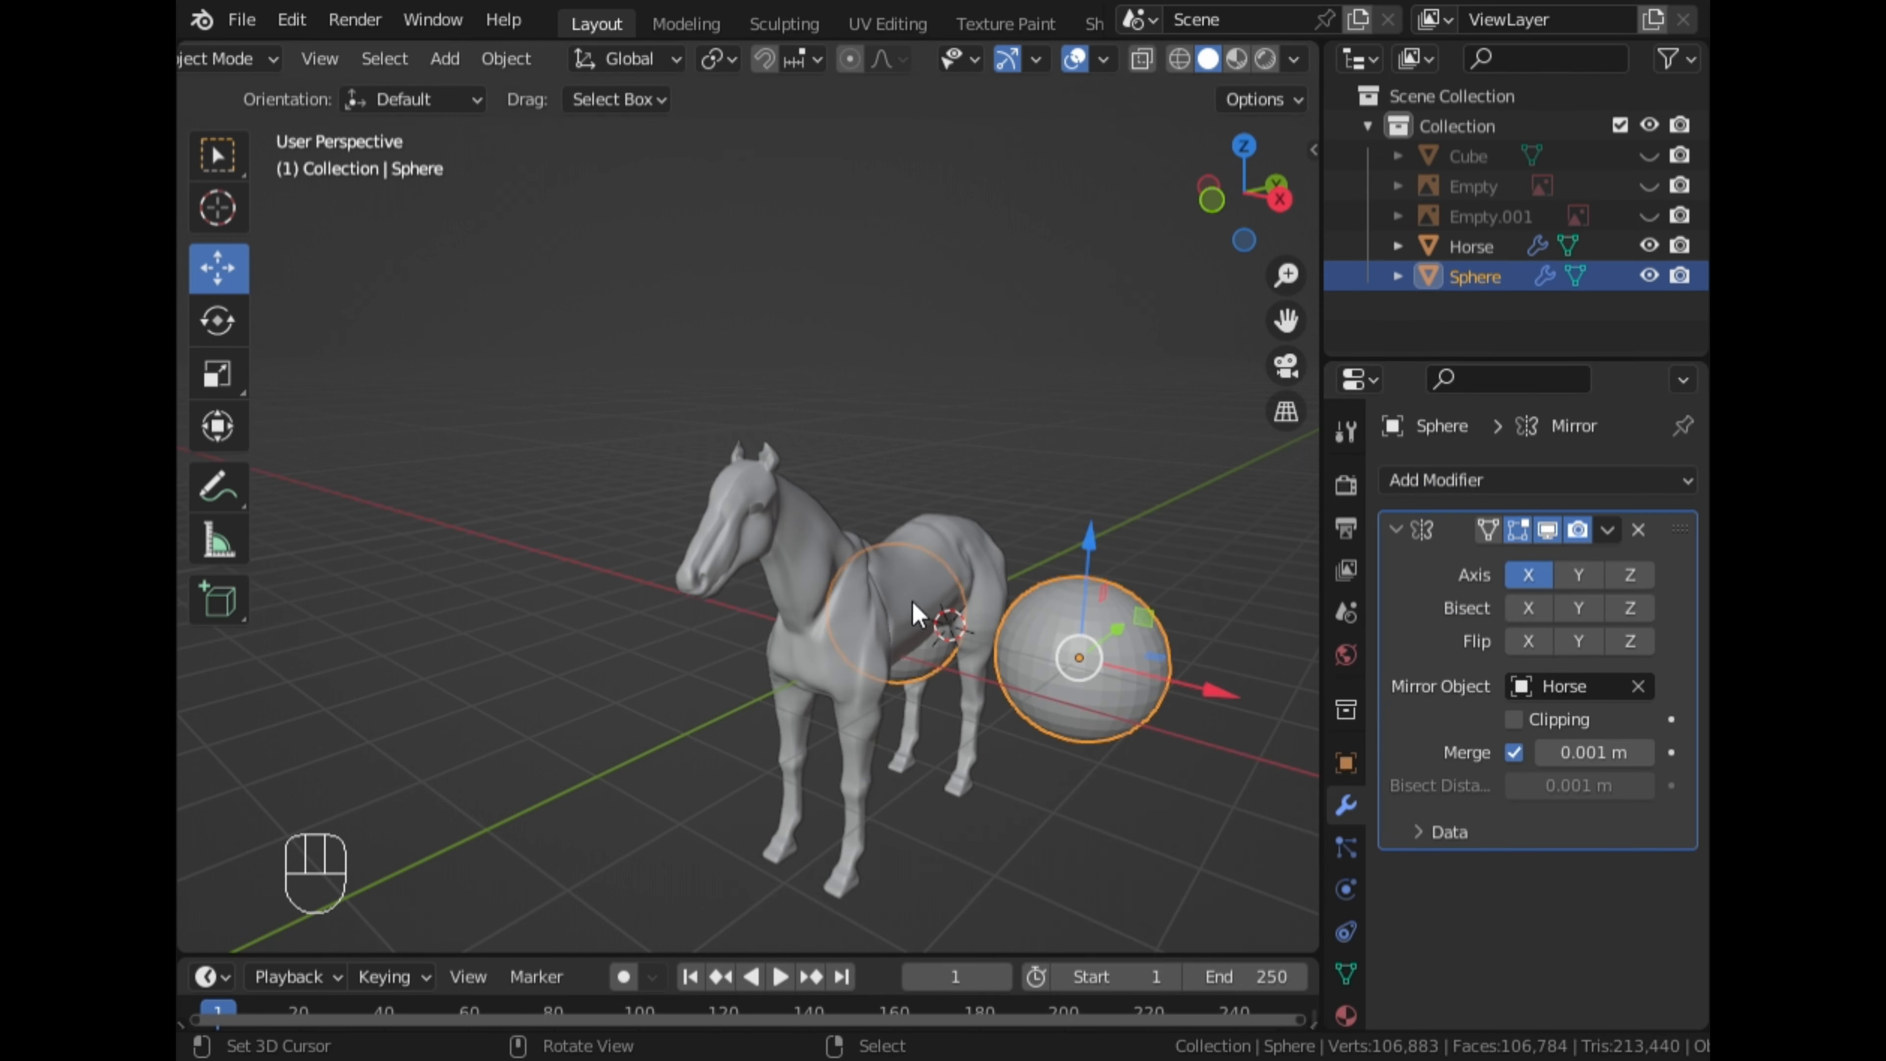
{"action": "middle_click_drag", "start_coordinate": [914, 603], "coordinate": [1010, 538]}
{"action": "left_click", "coordinate": [1010, 538]}
{"action": "key", "text": "s"}
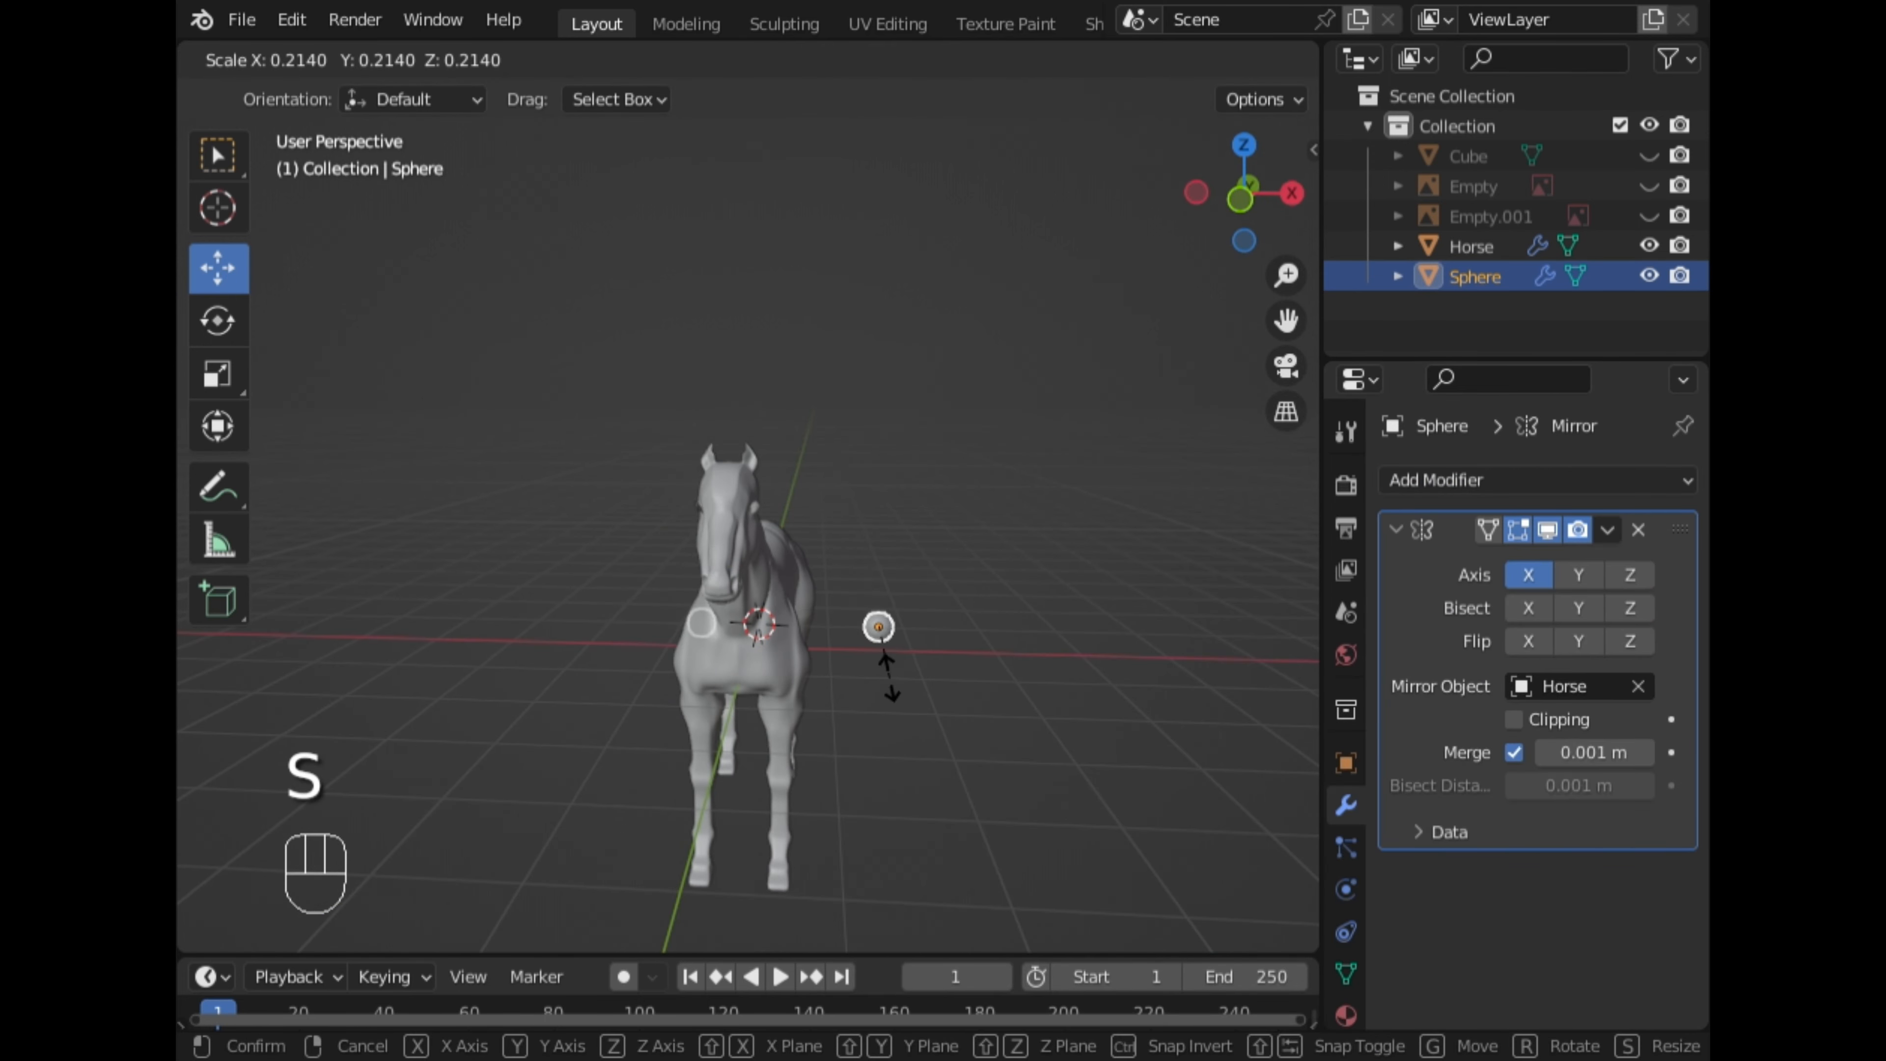
{"action": "left_click", "coordinate": [928, 640]}
Move the sphere forward towards the horse's head and sideways in top view
{"action": "left_click", "coordinate": [1243, 145]}
{"action": "scroll", "coordinate": [1049, 367], "scroll_direction": "down", "scroll_amount": 1}
{"action": "left_click_drag", "start_coordinate": [798, 276], "coordinate": [772, 378]}
{"action": "scroll", "coordinate": [773, 382], "scroll_direction": "up", "scroll_amount": 9}
{"action": "left_click_drag", "start_coordinate": [1104, 358], "coordinate": [1019, 392]}
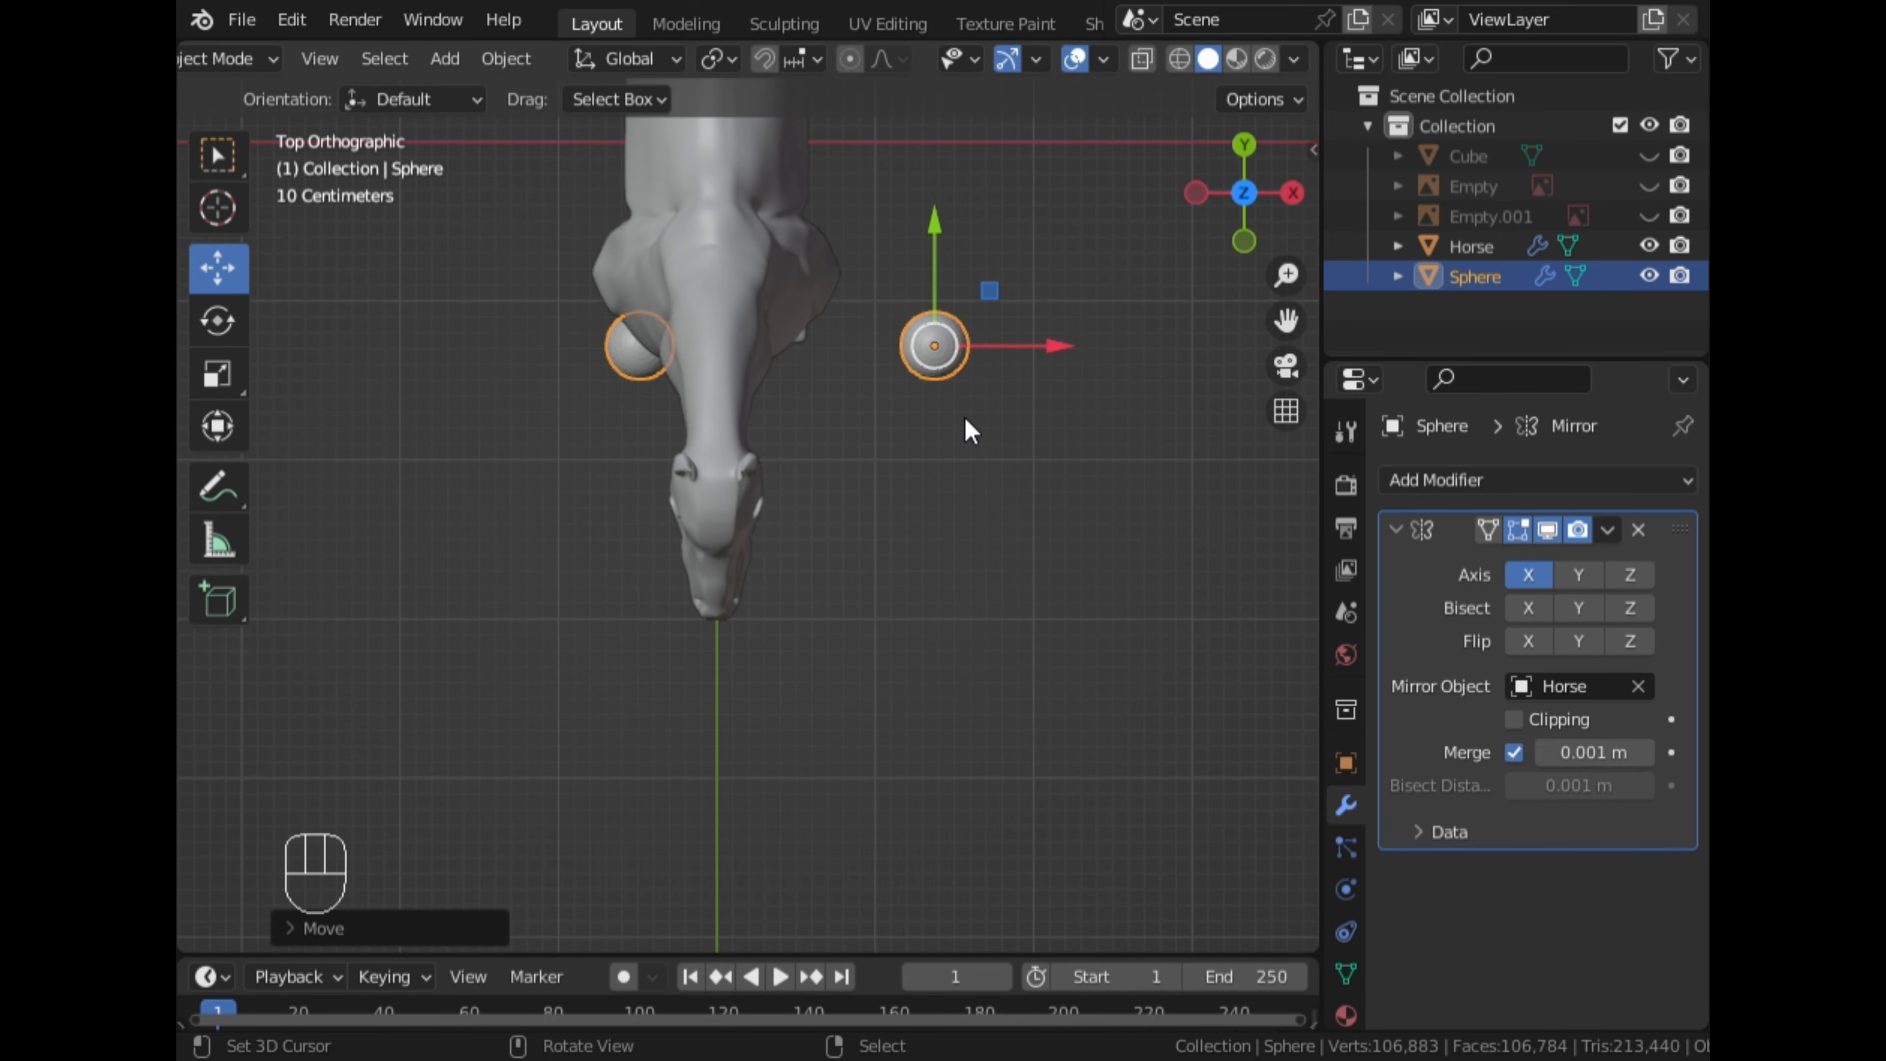
Replace the mirror object in the sphere's Mirror modifier with Cube
{"action": "middle_click_drag", "start_coordinate": [1019, 392], "coordinate": [843, 324]}
{"action": "left_click", "coordinate": [1639, 686]}
{"action": "left_click", "coordinate": [1639, 686]}
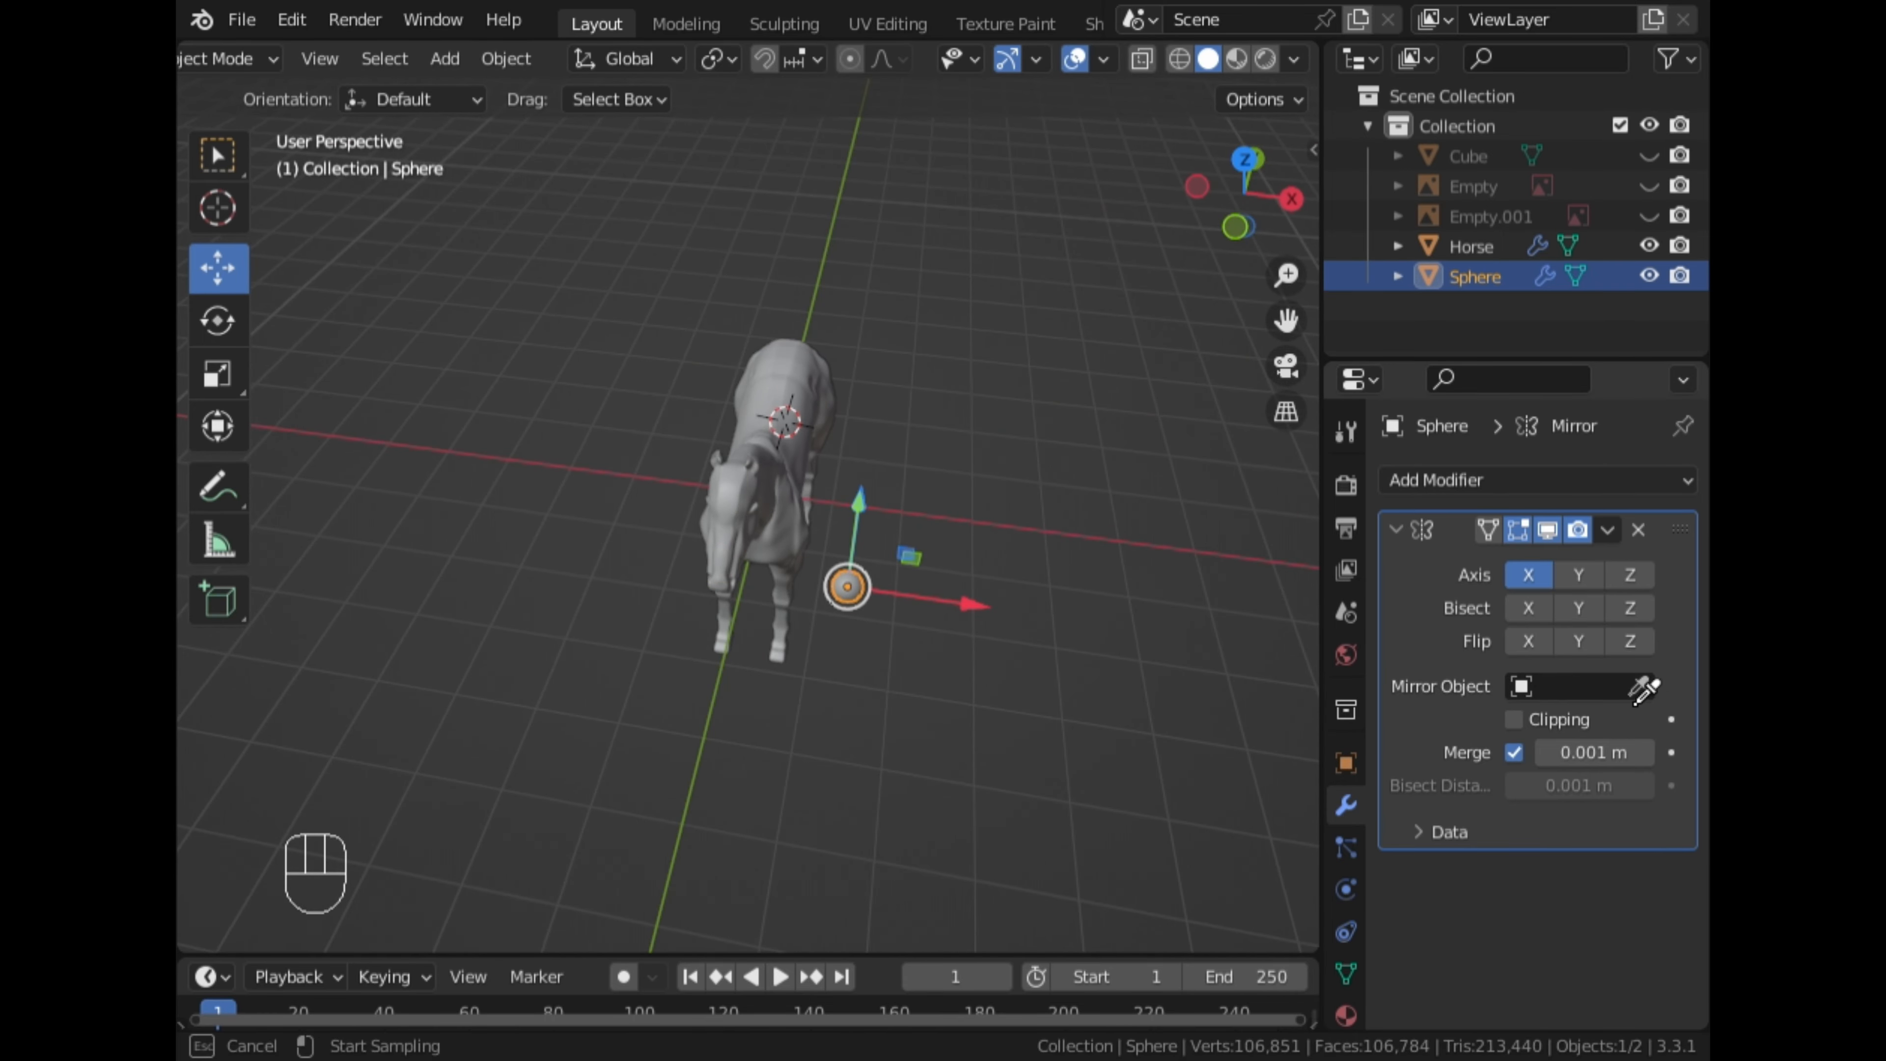
{"action": "left_click", "coordinate": [1481, 167]}
{"action": "middle_click_drag", "start_coordinate": [910, 438], "coordinate": [919, 487]}
Move the sphere closer to the horse's head along X in top view, and adjust its height along Z
{"action": "left_click", "coordinate": [1249, 164]}
{"action": "scroll", "coordinate": [1005, 353], "scroll_direction": "up", "scroll_amount": 5}
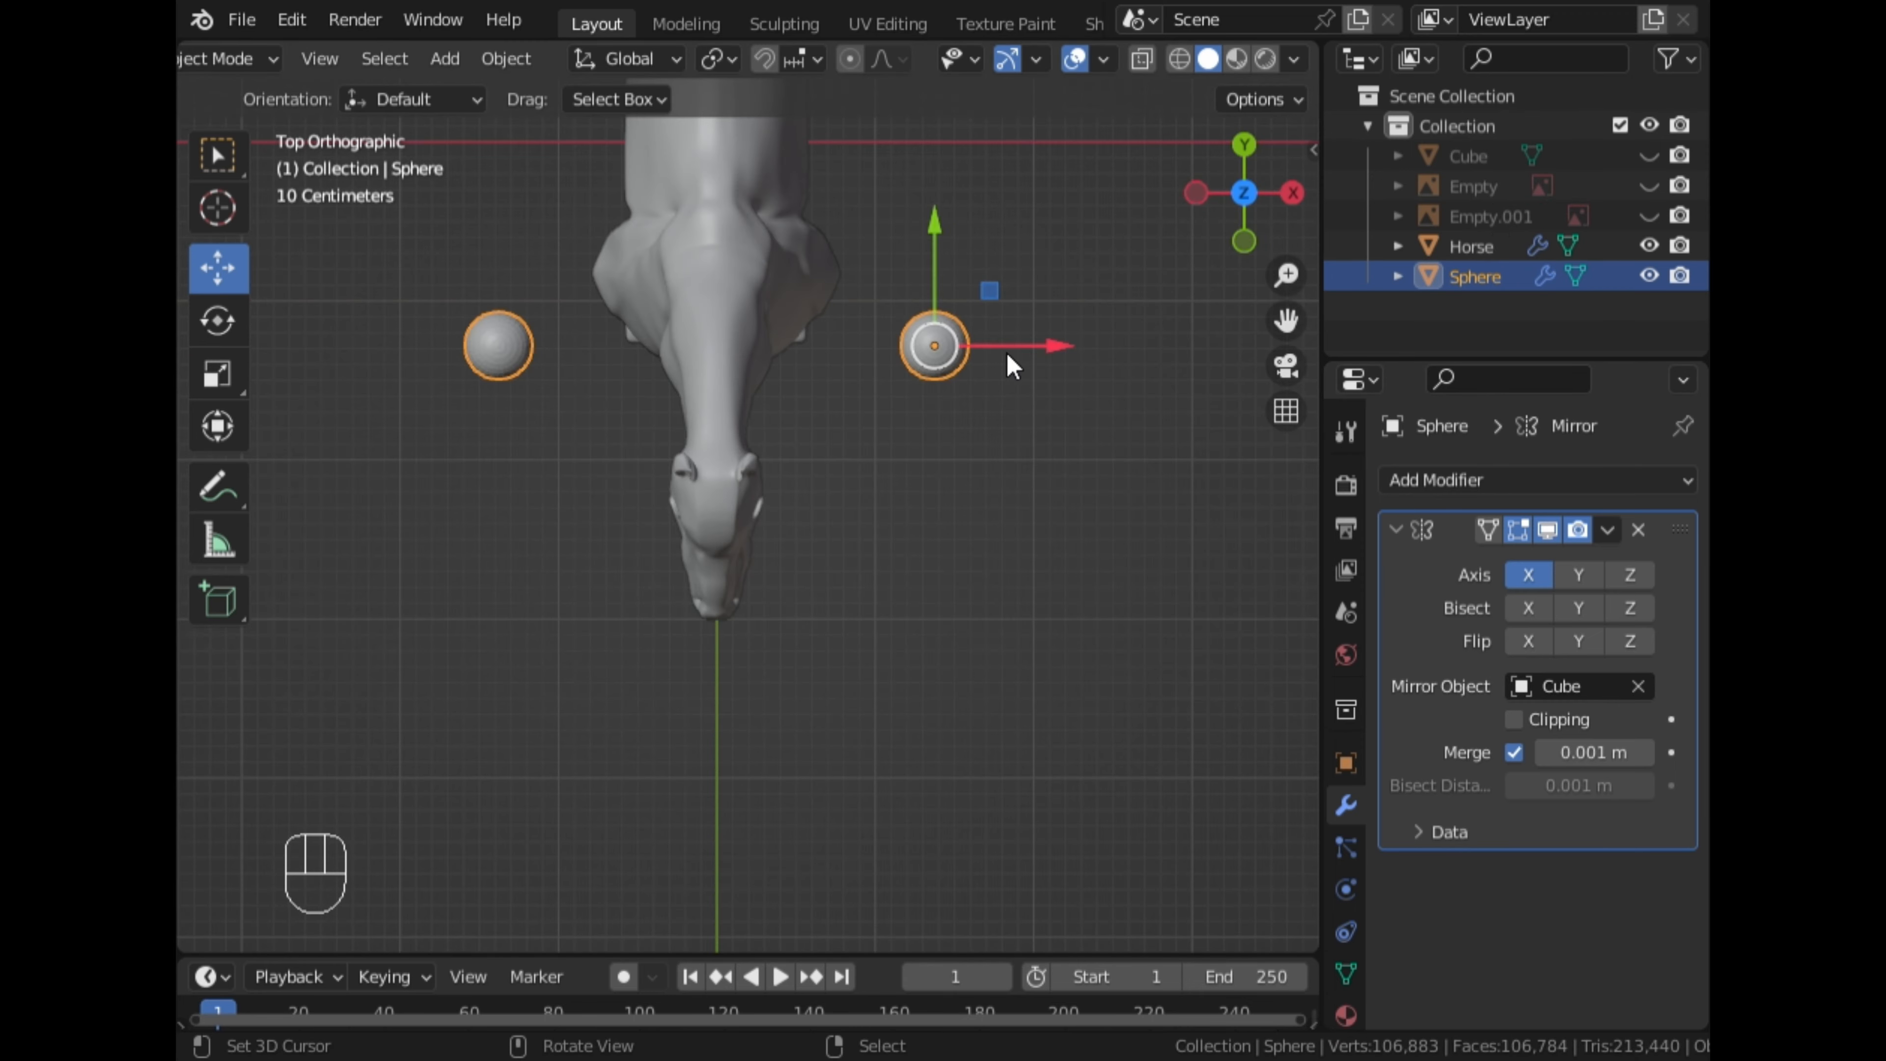
{"action": "left_click_drag", "start_coordinate": [1059, 351], "coordinate": [918, 368]}
{"action": "middle_click_drag", "start_coordinate": [766, 245], "coordinate": [756, 658]}
{"action": "key", "text": "g"}
{"action": "key", "text": "z"}
{"action": "left_click", "coordinate": [765, 521]}
Scale the sphere down towards eye size and raise it along the Z axis to the eye opening
{"action": "middle_click_drag", "start_coordinate": [765, 520], "coordinate": [688, 513]}
{"action": "key", "text": "s"}
{"action": "left_click", "coordinate": [867, 544]}
{"action": "scroll", "coordinate": [871, 544], "scroll_direction": "up", "scroll_amount": 5}
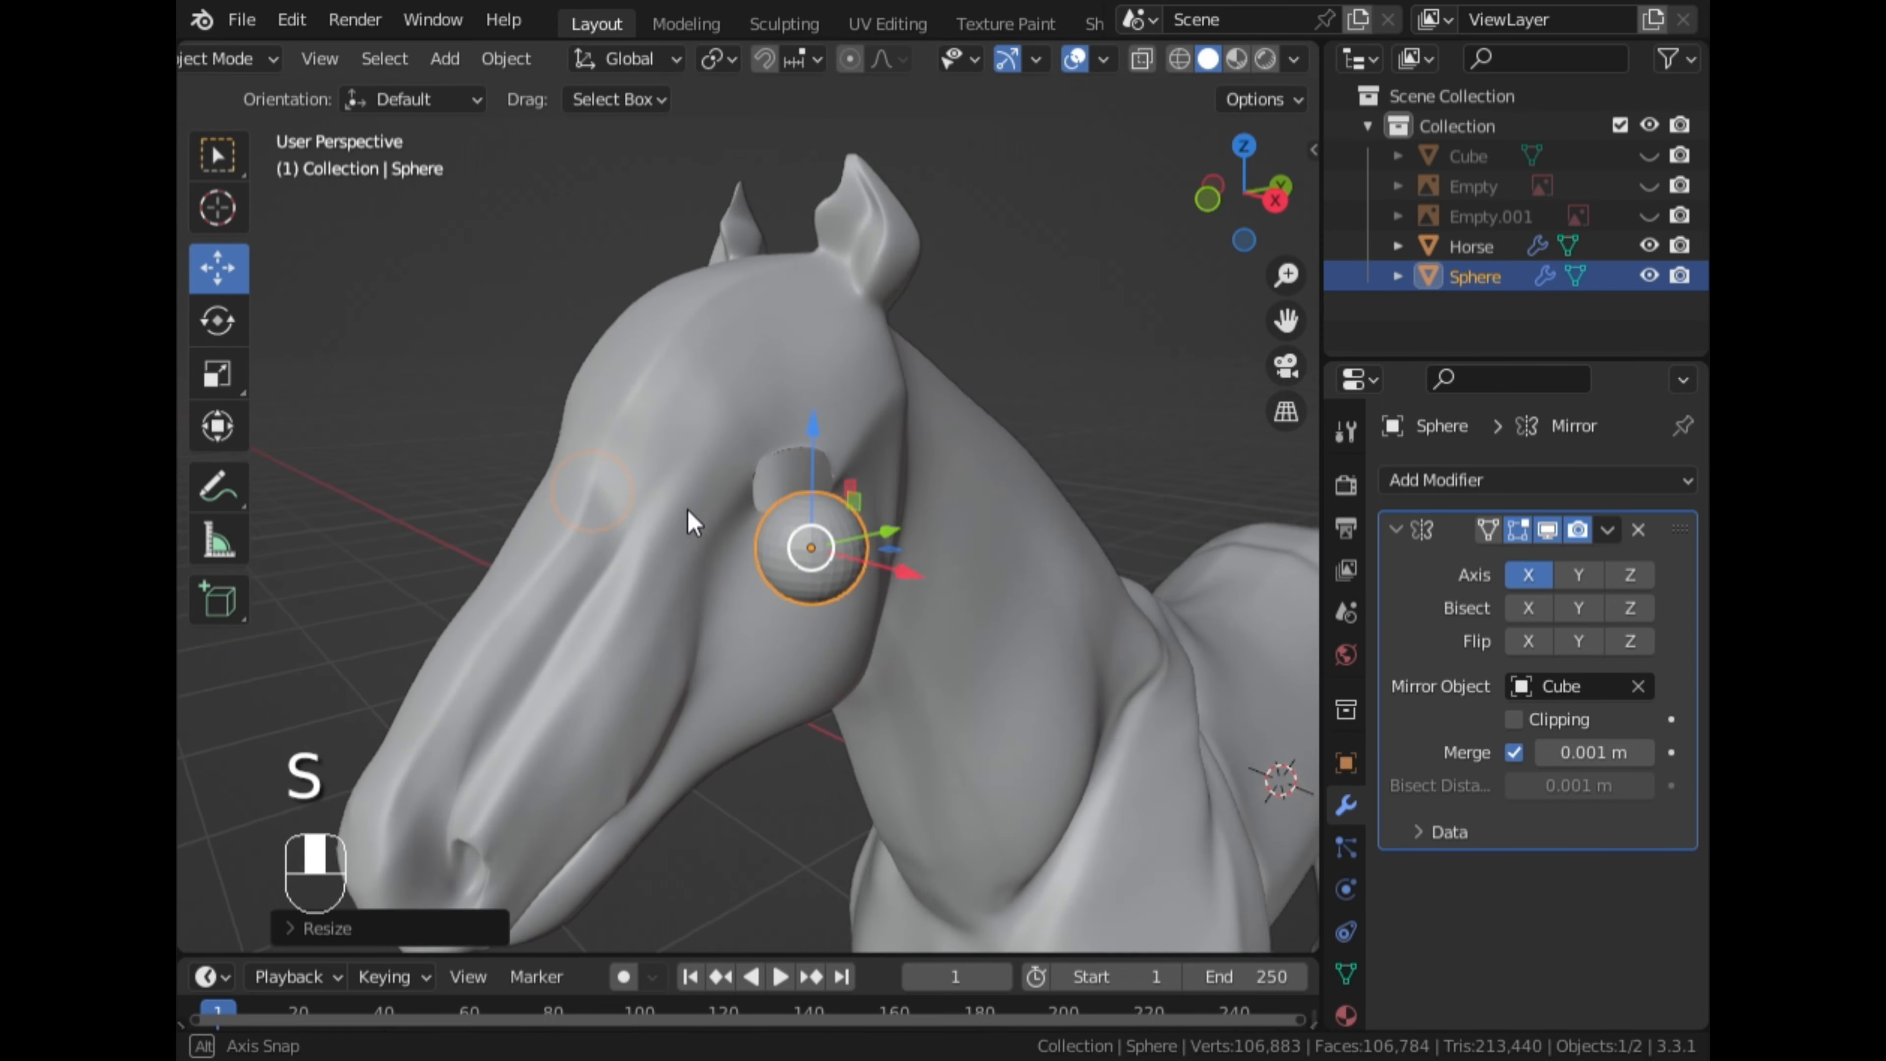
{"action": "scroll", "coordinate": [893, 597], "scroll_direction": "up", "scroll_amount": 2}
{"action": "key", "text": "g"}
{"action": "key", "text": "z"}
{"action": "left_click", "coordinate": [842, 491]}
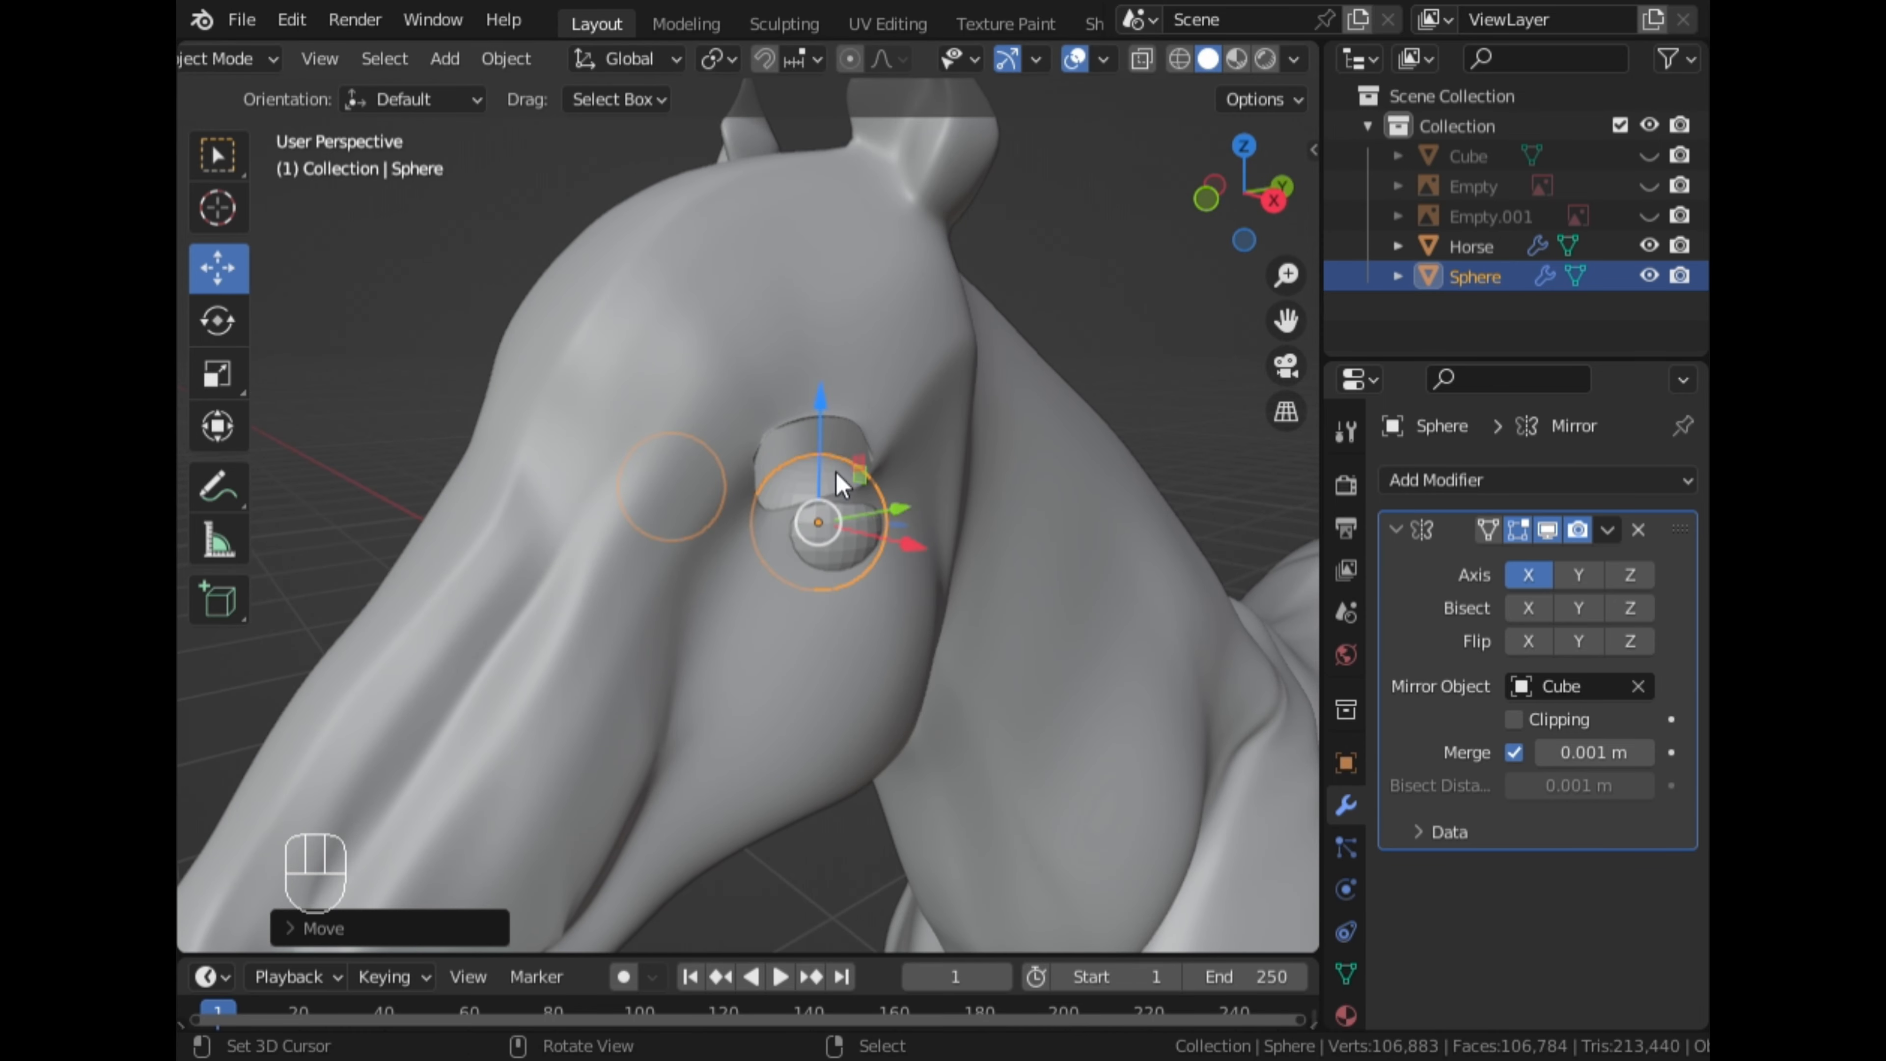
{"action": "key", "text": "g"}
{"action": "key", "text": "z"}
{"action": "left_click", "coordinate": [799, 393]}
Adjust the sphere's sideways position in the eye socket and fine-tune its scale, starting from the front view
{"action": "key", "text": "KP_1"}
{"action": "left_click_drag", "start_coordinate": [842, 471], "coordinate": [894, 476]}
{"action": "key", "text": "s"}
{"action": "left_click", "coordinate": [913, 521]}
{"action": "middle_click_drag", "start_coordinate": [890, 474], "coordinate": [677, 425]}
{"action": "left_click_drag", "start_coordinate": [986, 472], "coordinate": [938, 470]}
{"action": "key", "text": "s"}
{"action": "left_click", "coordinate": [1011, 497]}
Shade the eye sphere smooth and deselect it
{"action": "middle_click_drag", "start_coordinate": [1011, 497], "coordinate": [608, 473]}
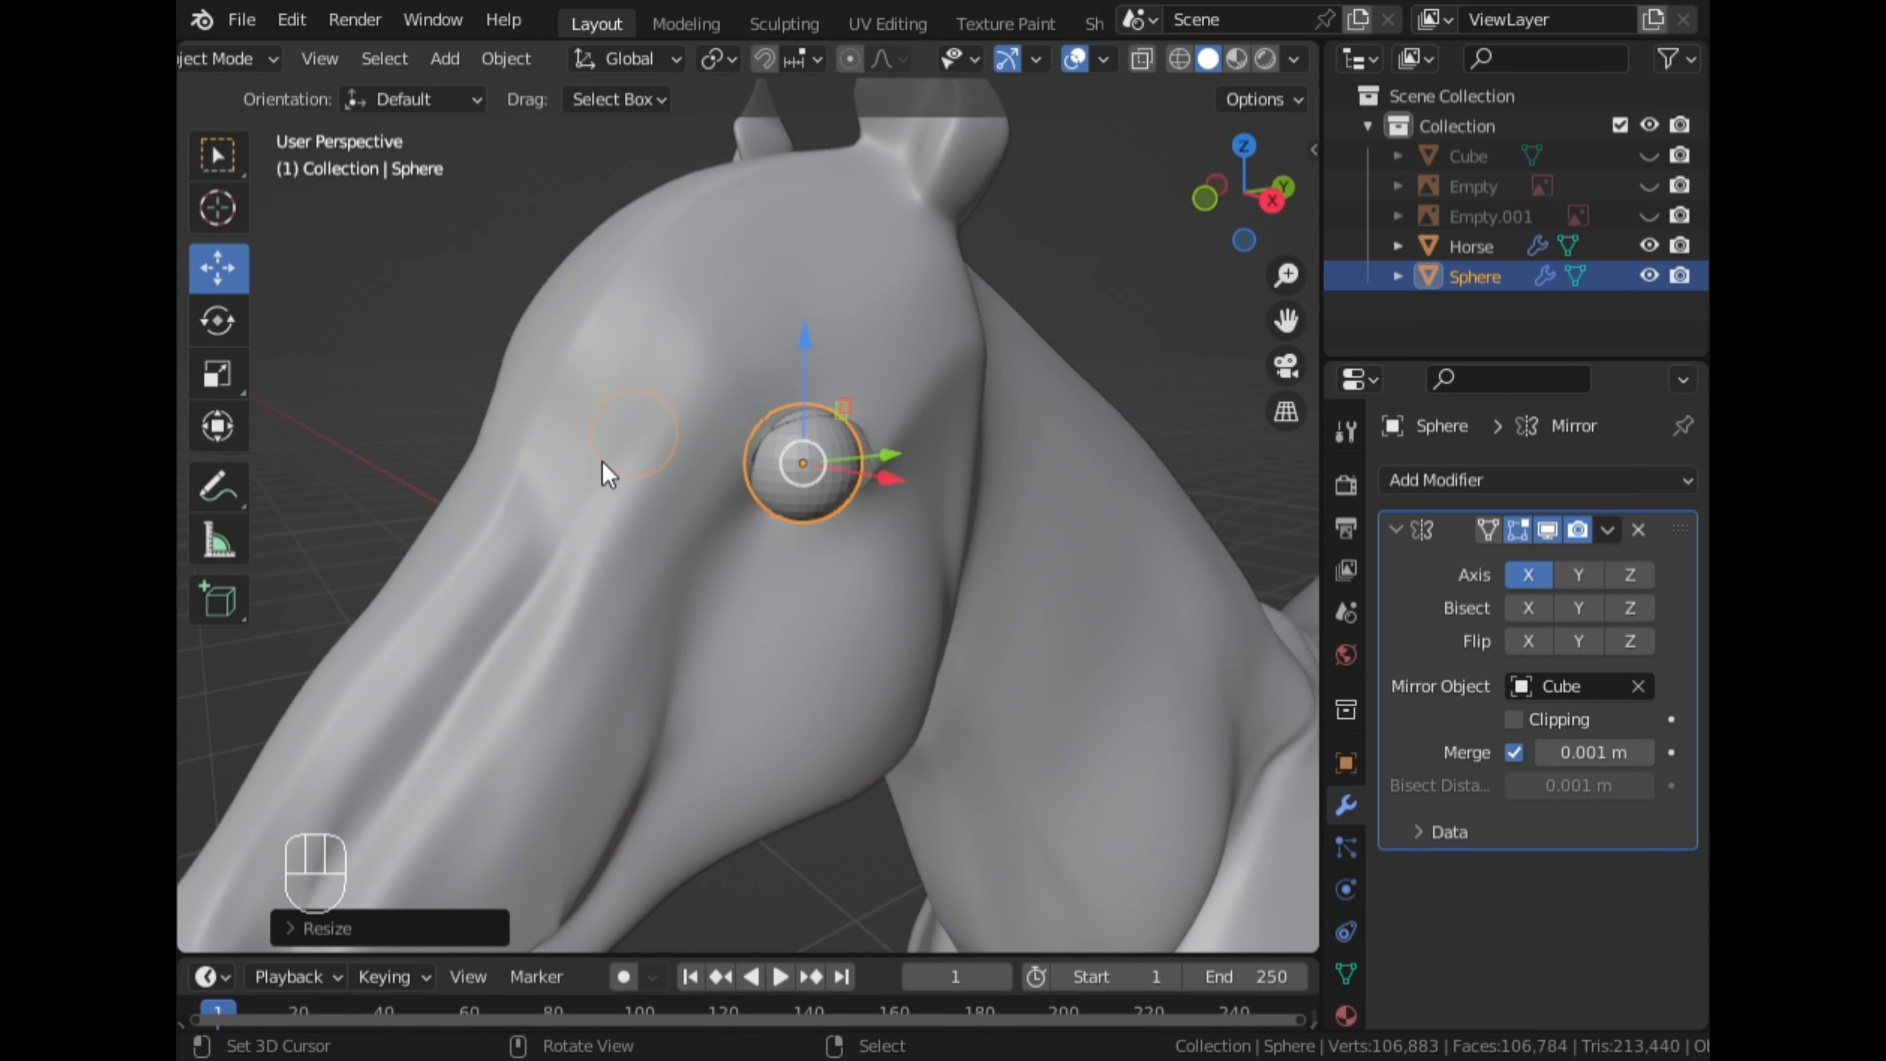
{"action": "key", "text": "w"}
{"action": "left_click", "coordinate": [598, 431]}
{"action": "scroll", "coordinate": [599, 430], "scroll_direction": "down", "scroll_amount": 5}
{"action": "right_click", "coordinate": [1012, 337]}
Select the eye sphere, adjust its scale to fit the socket under the upper rim, and deselect it
{"action": "scroll", "coordinate": [1013, 337], "scroll_direction": "up", "scroll_amount": 4}
{"action": "mouse_move", "coordinate": [1013, 338]}
{"action": "middle_mouse_down"}
{"action": "mouse_move", "coordinate": [821, 349]}
{"action": "mouse_move", "coordinate": [861, 305]}
{"action": "middle_mouse_up"}
{"action": "scroll", "coordinate": [828, 433], "scroll_direction": "up", "scroll_amount": 2}
{"action": "left_click", "coordinate": [829, 433]}
{"action": "middle_click_drag", "start_coordinate": [828, 434], "coordinate": [732, 422]}
{"action": "key", "text": "s"}
{"action": "left_click", "coordinate": [943, 520]}
{"action": "scroll", "coordinate": [1008, 466], "scroll_direction": "down", "scroll_amount": 6}
{"action": "right_click", "coordinate": [962, 312]}
Compare the eye spheres with the Empty.001 reference image in front view with Horse hidden, and restore the visibility
{"action": "left_click", "coordinate": [1253, 199]}
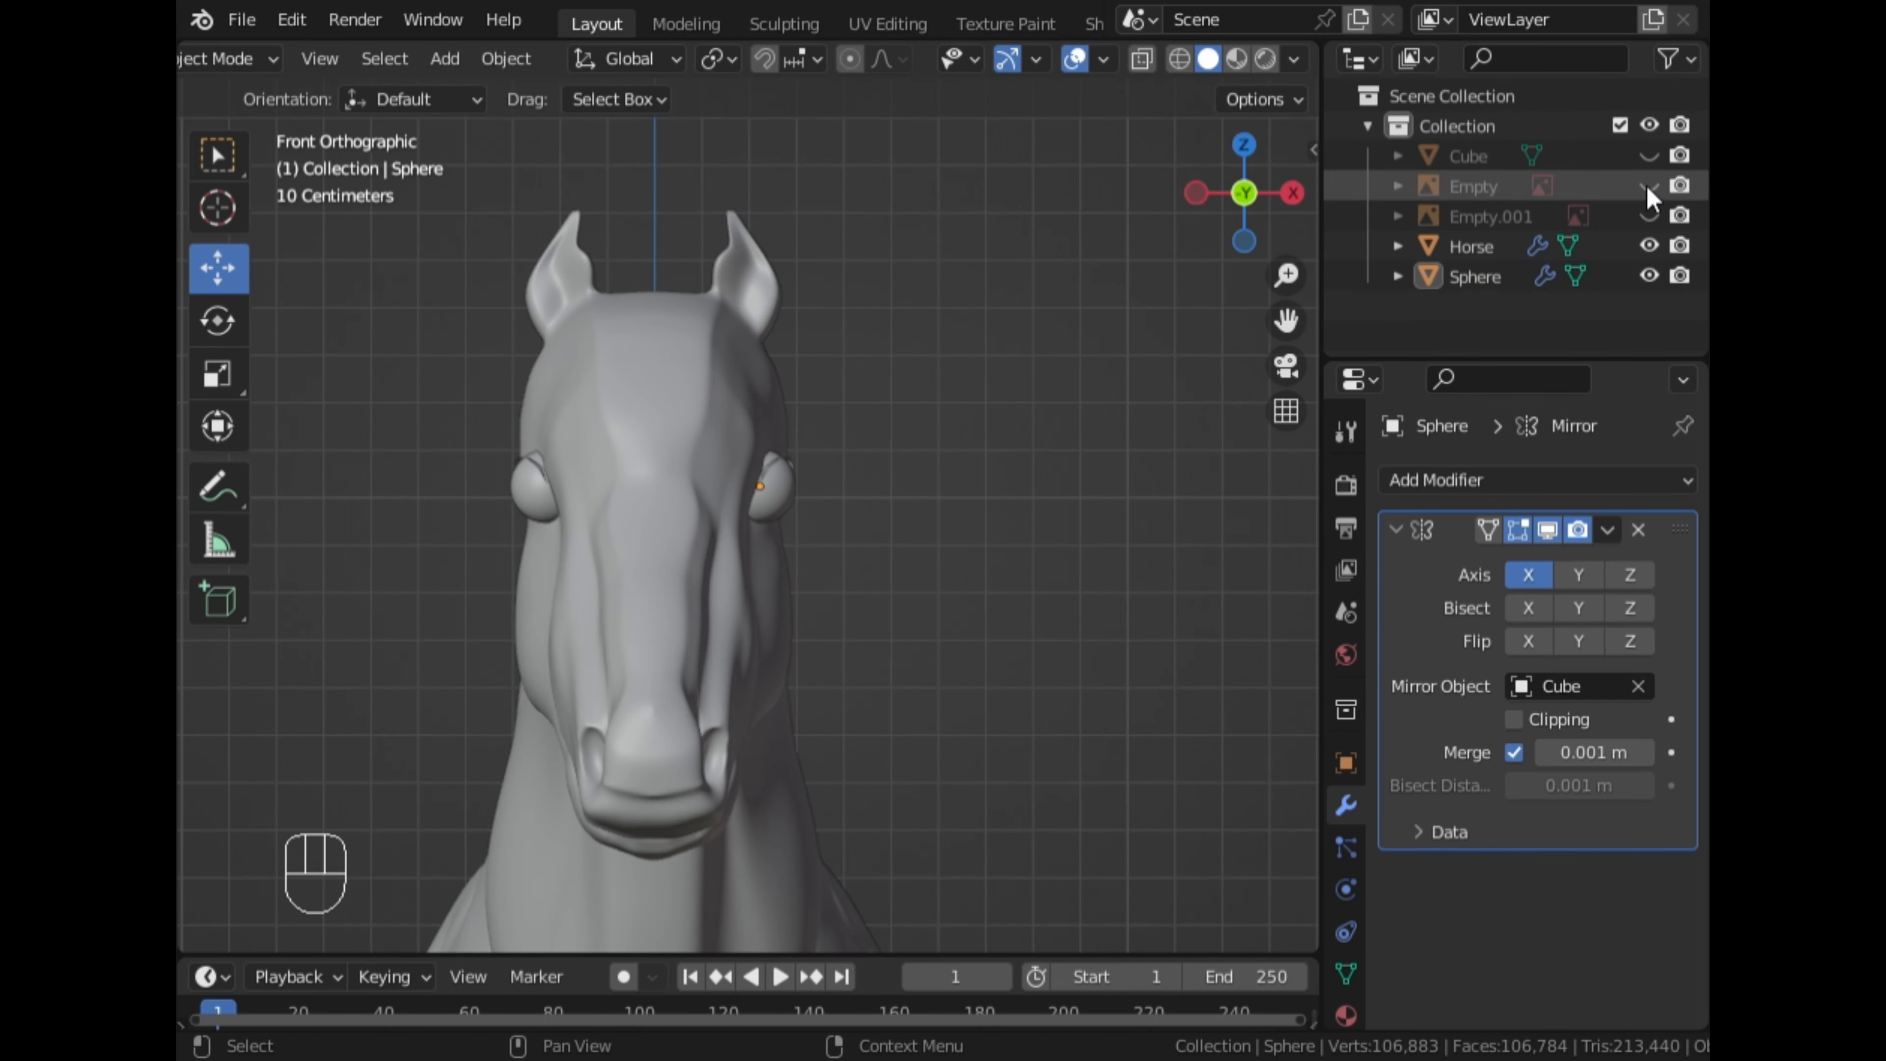
{"action": "left_click", "coordinate": [1648, 216]}
{"action": "left_click", "coordinate": [1649, 245]}
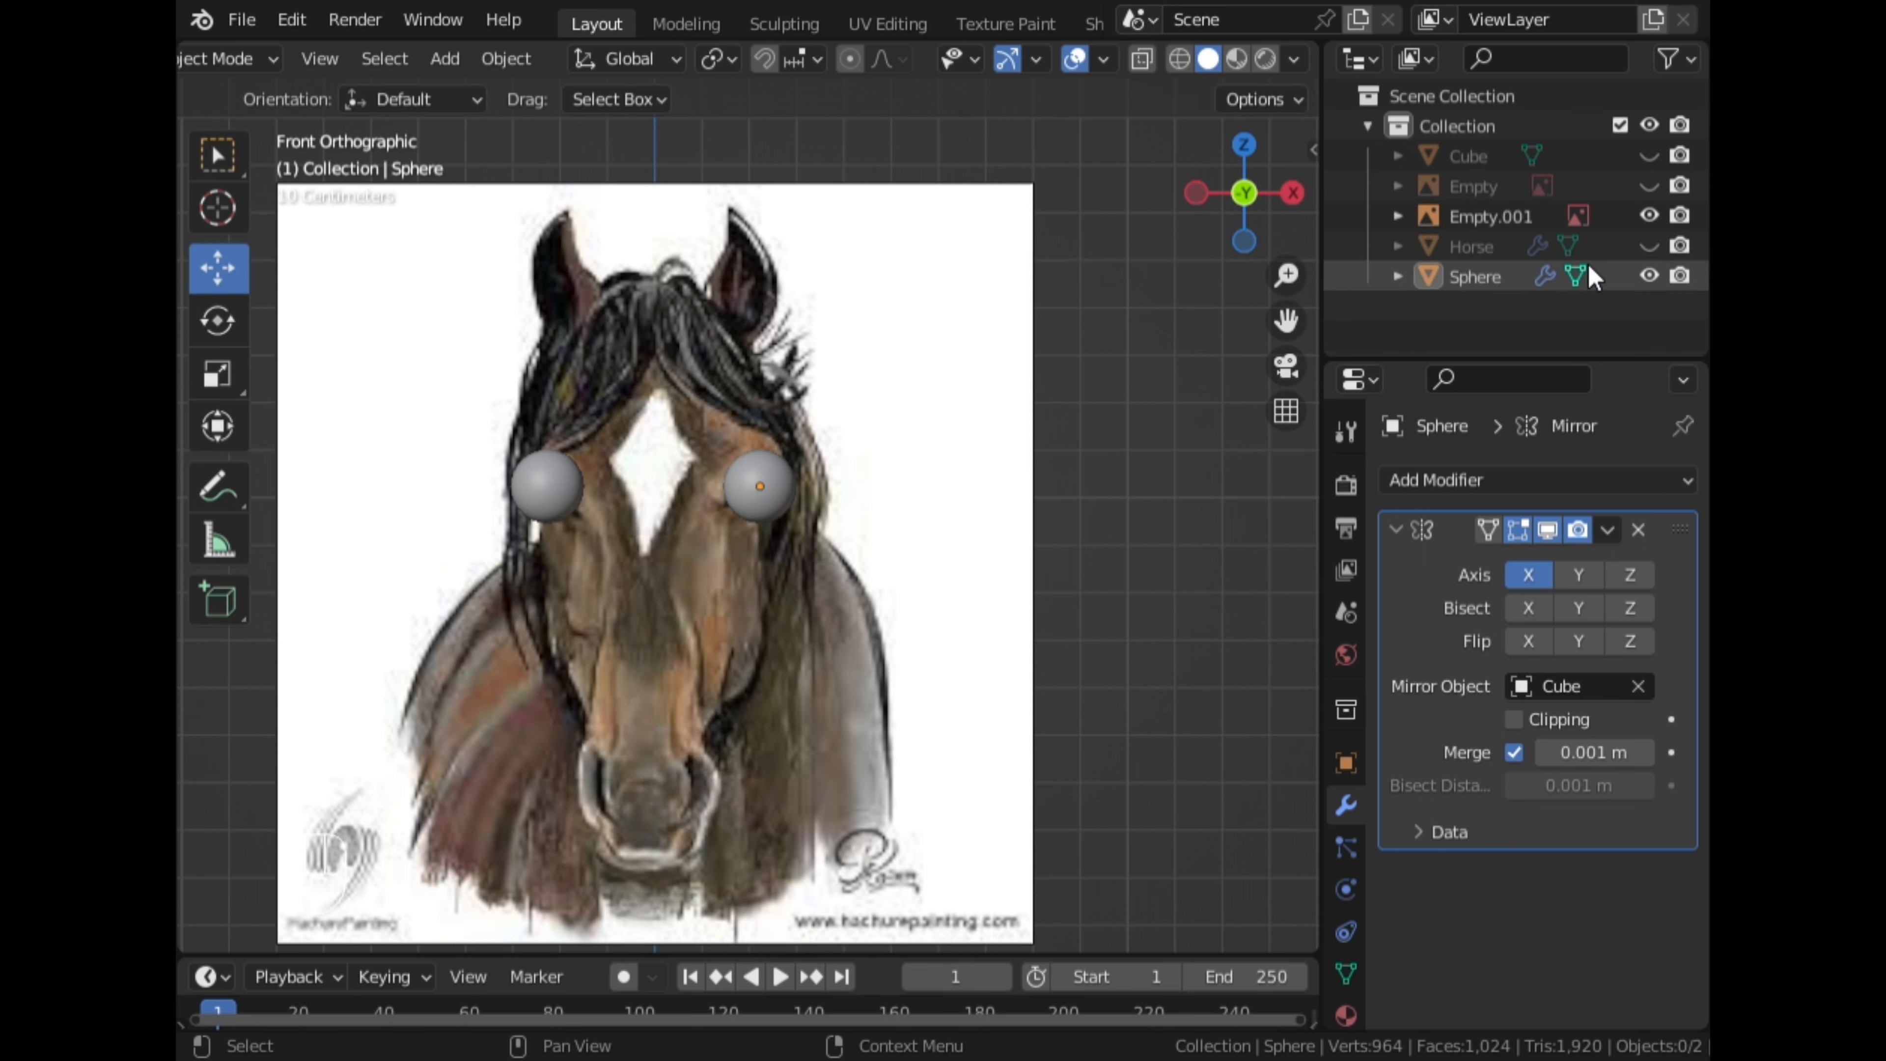
{"action": "left_click", "coordinate": [1642, 278]}
{"action": "left_click", "coordinate": [1649, 215]}
{"action": "left_click", "coordinate": [1648, 245]}
Nudge the eye sphere slightly within its socket and deselect it to judge the fit
{"action": "middle_click_drag", "start_coordinate": [839, 312], "coordinate": [708, 354]}
{"action": "scroll", "coordinate": [743, 371], "scroll_direction": "up", "scroll_amount": 3}
{"action": "middle_click_drag", "start_coordinate": [821, 390], "coordinate": [791, 464]}
{"action": "left_click", "coordinate": [780, 513]}
{"action": "left_click_drag", "start_coordinate": [887, 480], "coordinate": [882, 489]}
{"action": "left_click", "coordinate": [1217, 199]}
{"action": "left_click", "coordinate": [1051, 322]}
Select the eye sphere again and shift it further to refine how it sits under the upper rim
{"action": "middle_click_drag", "start_coordinate": [1051, 322], "coordinate": [765, 284]}
{"action": "scroll", "coordinate": [839, 350], "scroll_direction": "down", "scroll_amount": 2}
{"action": "left_click", "coordinate": [772, 492]}
{"action": "middle_click_drag", "start_coordinate": [847, 358], "coordinate": [851, 475]}
{"action": "scroll", "coordinate": [851, 475], "scroll_direction": "up", "scroll_amount": 1}
{"action": "left_click_drag", "start_coordinate": [866, 468], "coordinate": [955, 451]}
{"action": "left_click", "coordinate": [1283, 192]}
{"action": "scroll", "coordinate": [977, 297], "scroll_direction": "up", "scroll_amount": 4}
{"action": "middle_click_drag", "start_coordinate": [631, 387], "coordinate": [839, 388]}
Enter Edit Mode on the horse and hide the Sphere object
{"action": "left_click", "coordinate": [912, 360]}
{"action": "key", "text": "Tab"}
{"action": "scroll", "coordinate": [891, 364], "scroll_direction": "down", "scroll_amount": 3}
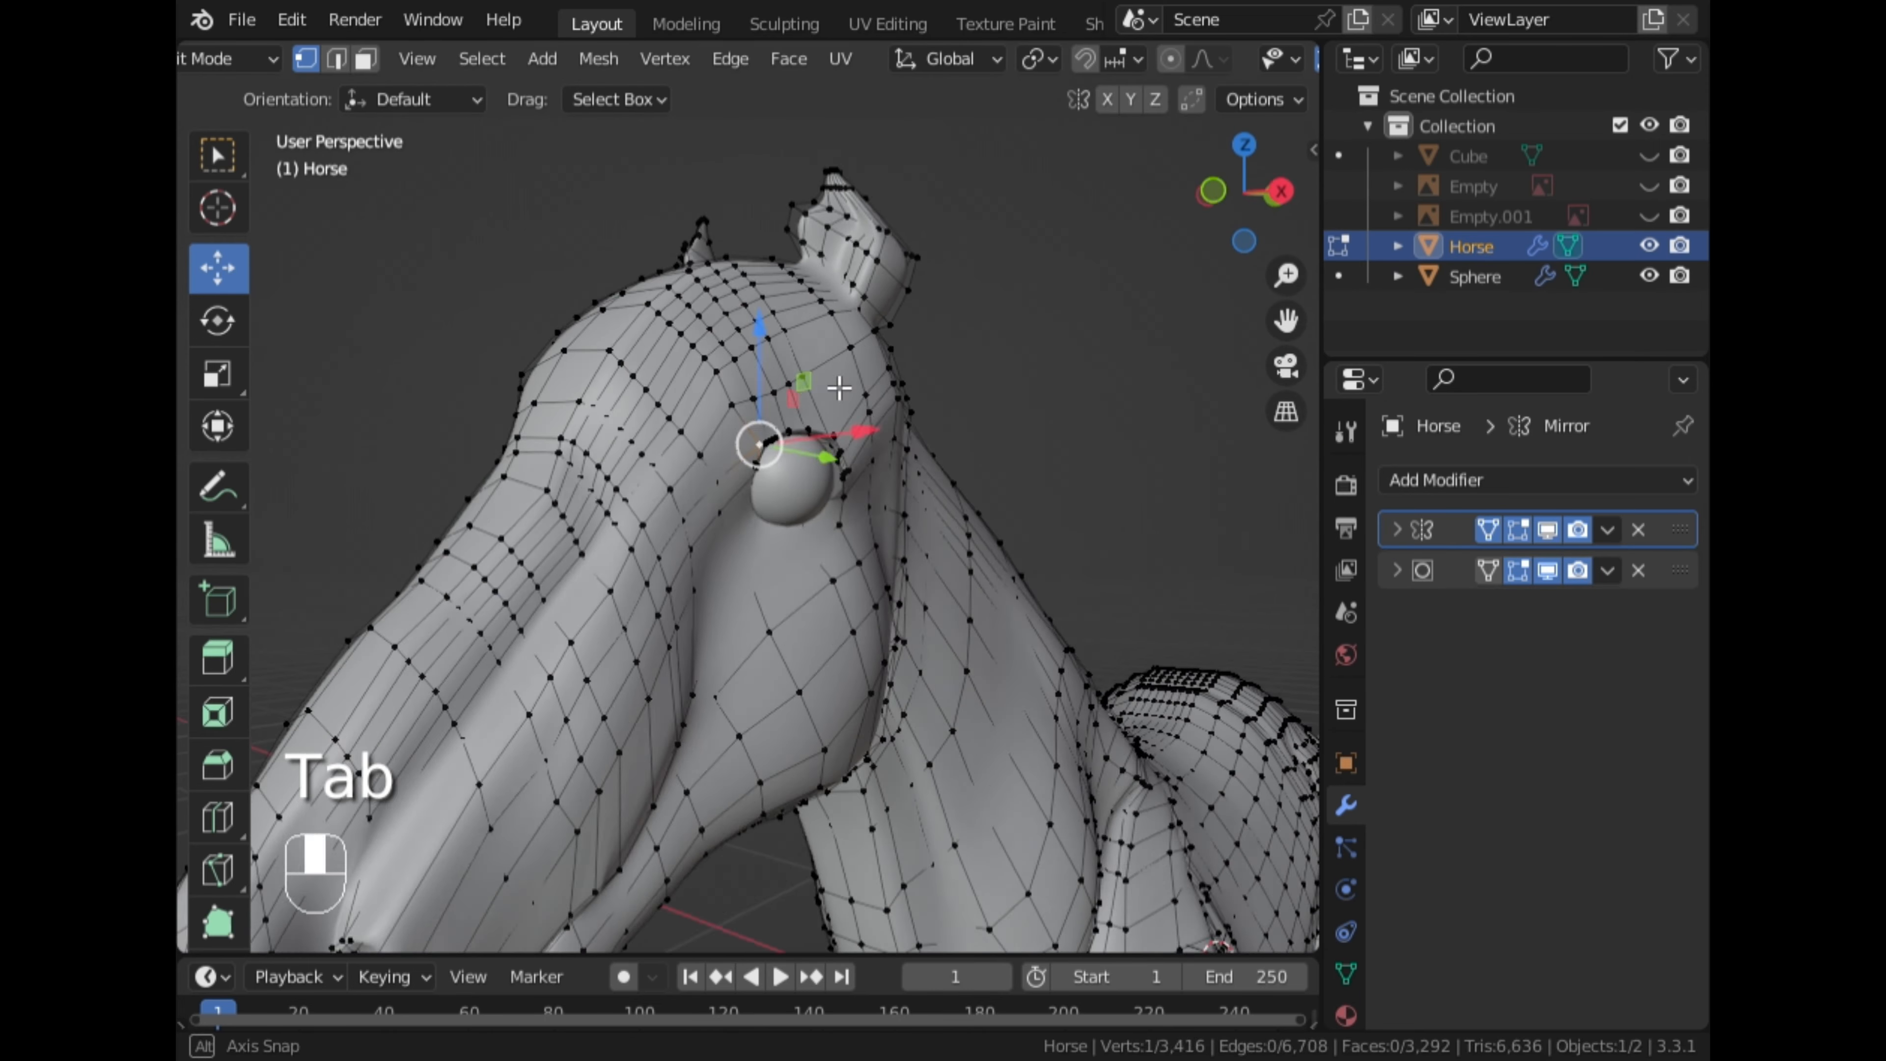
{"action": "left_click", "coordinate": [1649, 276]}
{"action": "scroll", "coordinate": [914, 454], "scroll_direction": "up", "scroll_amount": 6}
{"action": "middle_click_drag", "start_coordinate": [875, 494], "coordinate": [767, 473]}
{"action": "key", "text": "g"}
{"action": "left_click", "coordinate": [881, 572]}
{"action": "key", "text": "ctrl+z"}
Select the two-edge path along the eye opening's lower edge with X-ray on, subdivide it, and turn X-ray off
{"action": "mouse_move", "coordinate": [855, 544]}
{"action": "middle_mouse_down"}
{"action": "mouse_move", "coordinate": [623, 618]}
{"action": "mouse_move", "coordinate": [918, 541]}
{"action": "mouse_move", "coordinate": [838, 444]}
{"action": "mouse_move", "coordinate": [845, 559]}
{"action": "middle_mouse_up"}
{"action": "scroll", "coordinate": [1218, 67], "scroll_direction": "down", "scroll_amount": 5}
{"action": "left_click", "coordinate": [1179, 67]}
{"action": "left_click", "coordinate": [956, 473], "text": "ctrl"}
{"action": "key", "text": "w"}
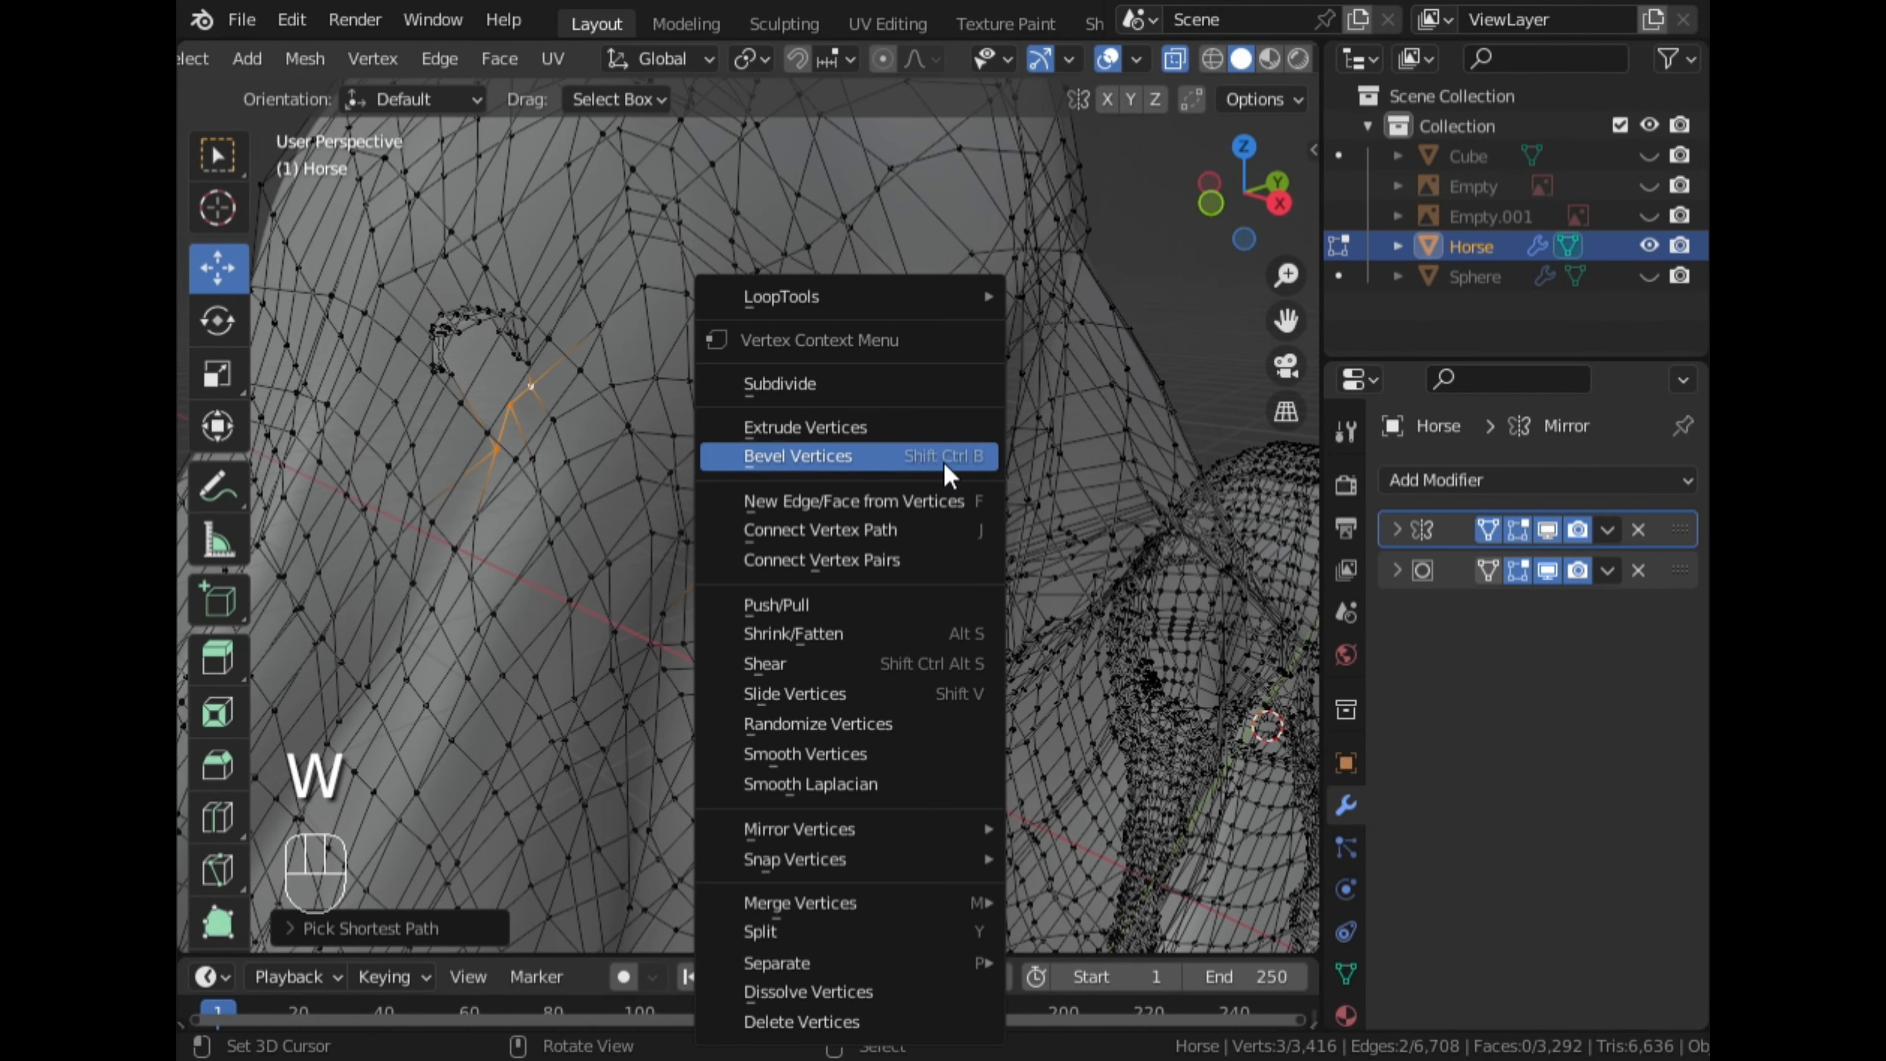
{"action": "left_click", "coordinate": [852, 388]}
{"action": "left_click", "coordinate": [1181, 66]}
Nudge the selected subdivided vertices along the eye opening's lower edge
{"action": "middle_click_drag", "start_coordinate": [909, 444], "coordinate": [921, 561]}
{"action": "scroll", "coordinate": [921, 560], "scroll_direction": "up", "scroll_amount": 2}
{"action": "left_click_drag", "start_coordinate": [985, 479], "coordinate": [995, 479]}
{"action": "middle_click_drag", "start_coordinate": [995, 479], "coordinate": [724, 606]}
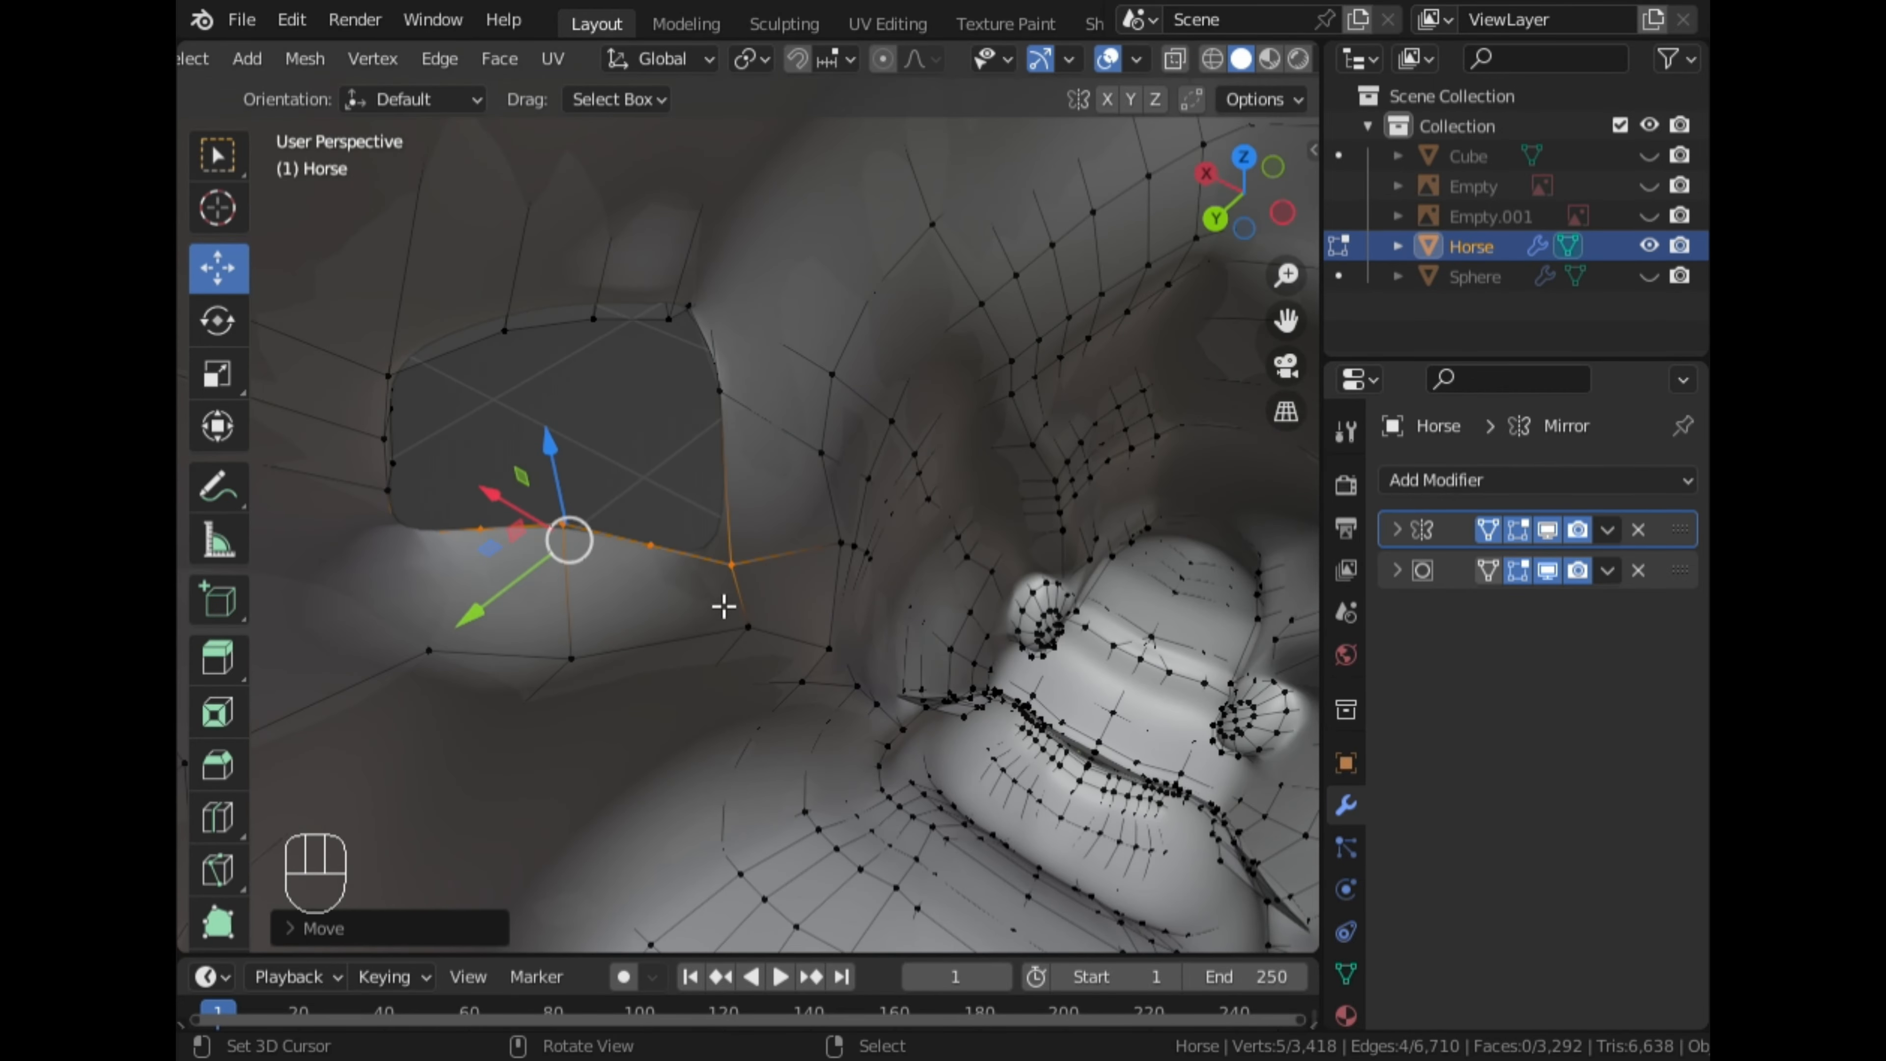
Reposition the corner vertex at the end of the opening's lower edge, including a move along the X axis
{"action": "left_click_drag", "start_coordinate": [694, 572], "coordinate": [606, 522]}
{"action": "key", "text": "g"}
{"action": "key", "text": "x"}
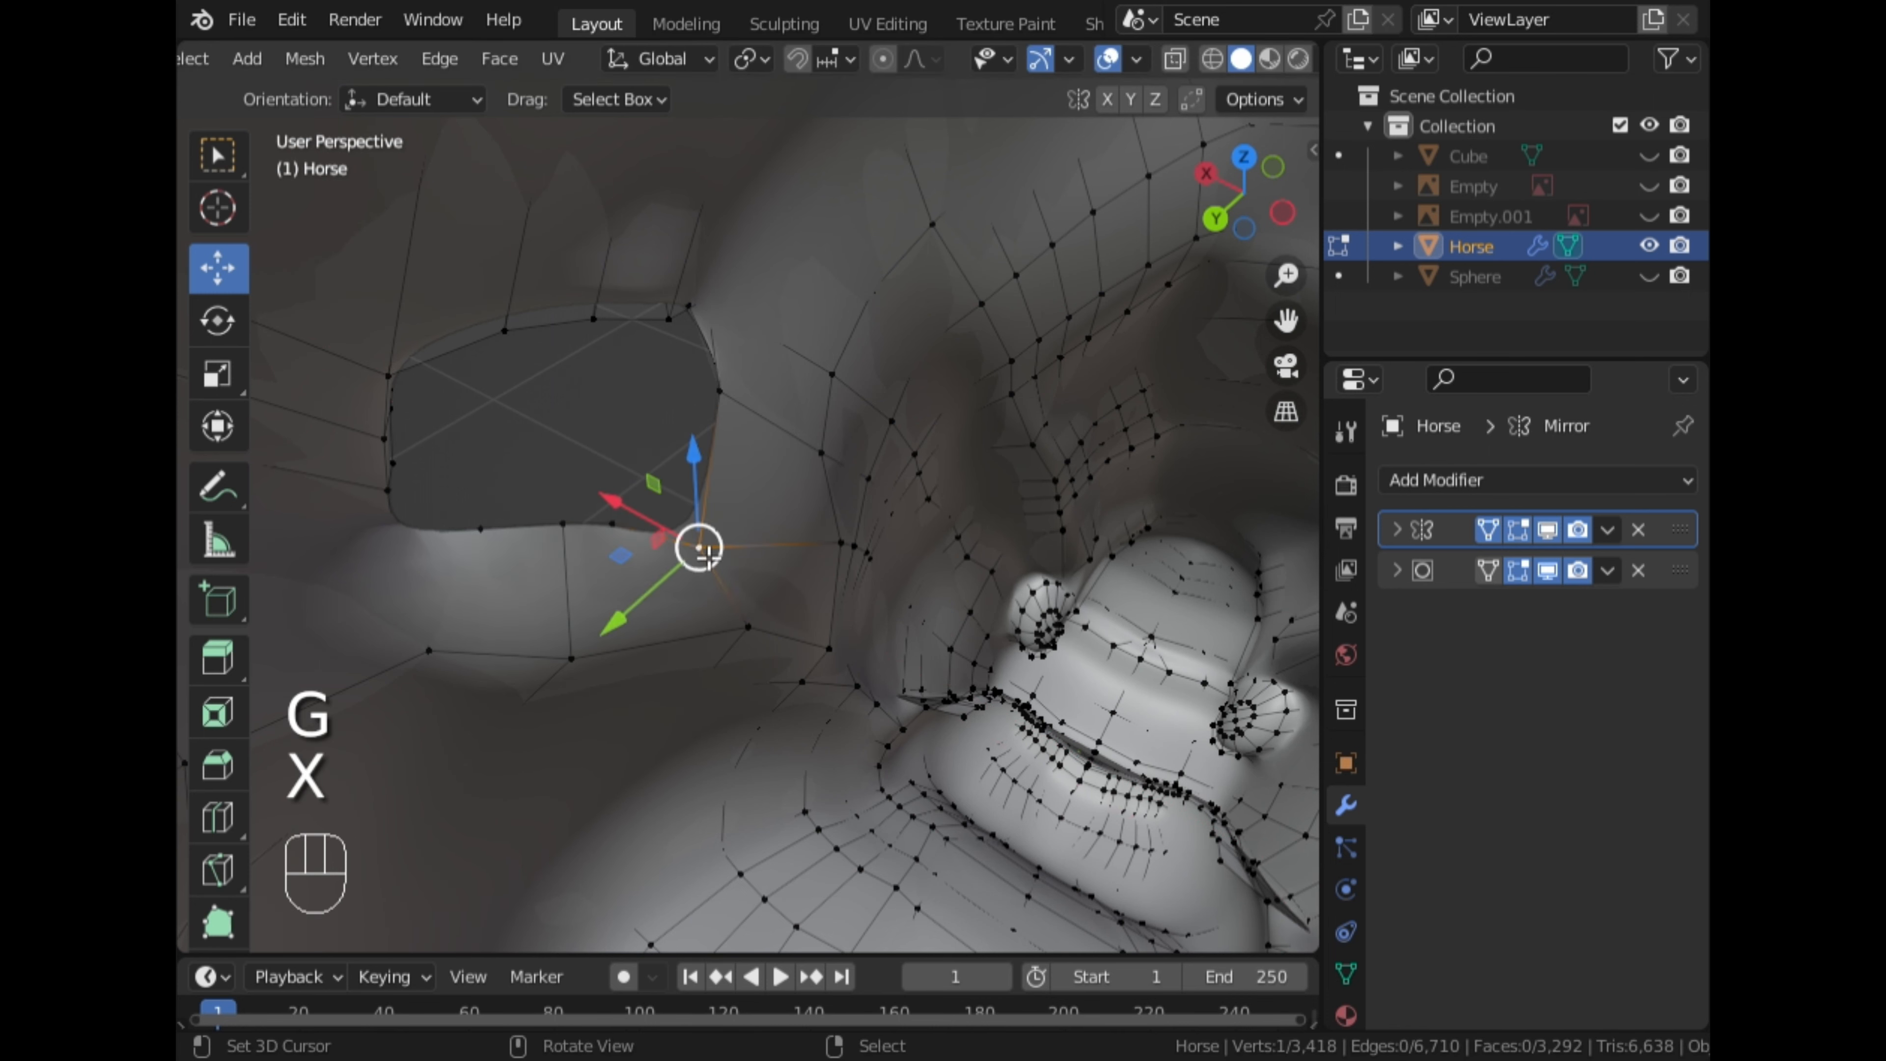
{"action": "key", "text": "g"}
{"action": "left_click", "coordinate": [748, 548]}
Nudge the vertex just below the opening's lower front corner and check the outline in right view
{"action": "middle_click_drag", "start_coordinate": [748, 548], "coordinate": [794, 656]}
{"action": "left_click_drag", "start_coordinate": [840, 651], "coordinate": [841, 652]}
{"action": "middle_click_drag", "start_coordinate": [840, 652], "coordinate": [721, 533]}
{"action": "left_click", "coordinate": [1254, 209]}
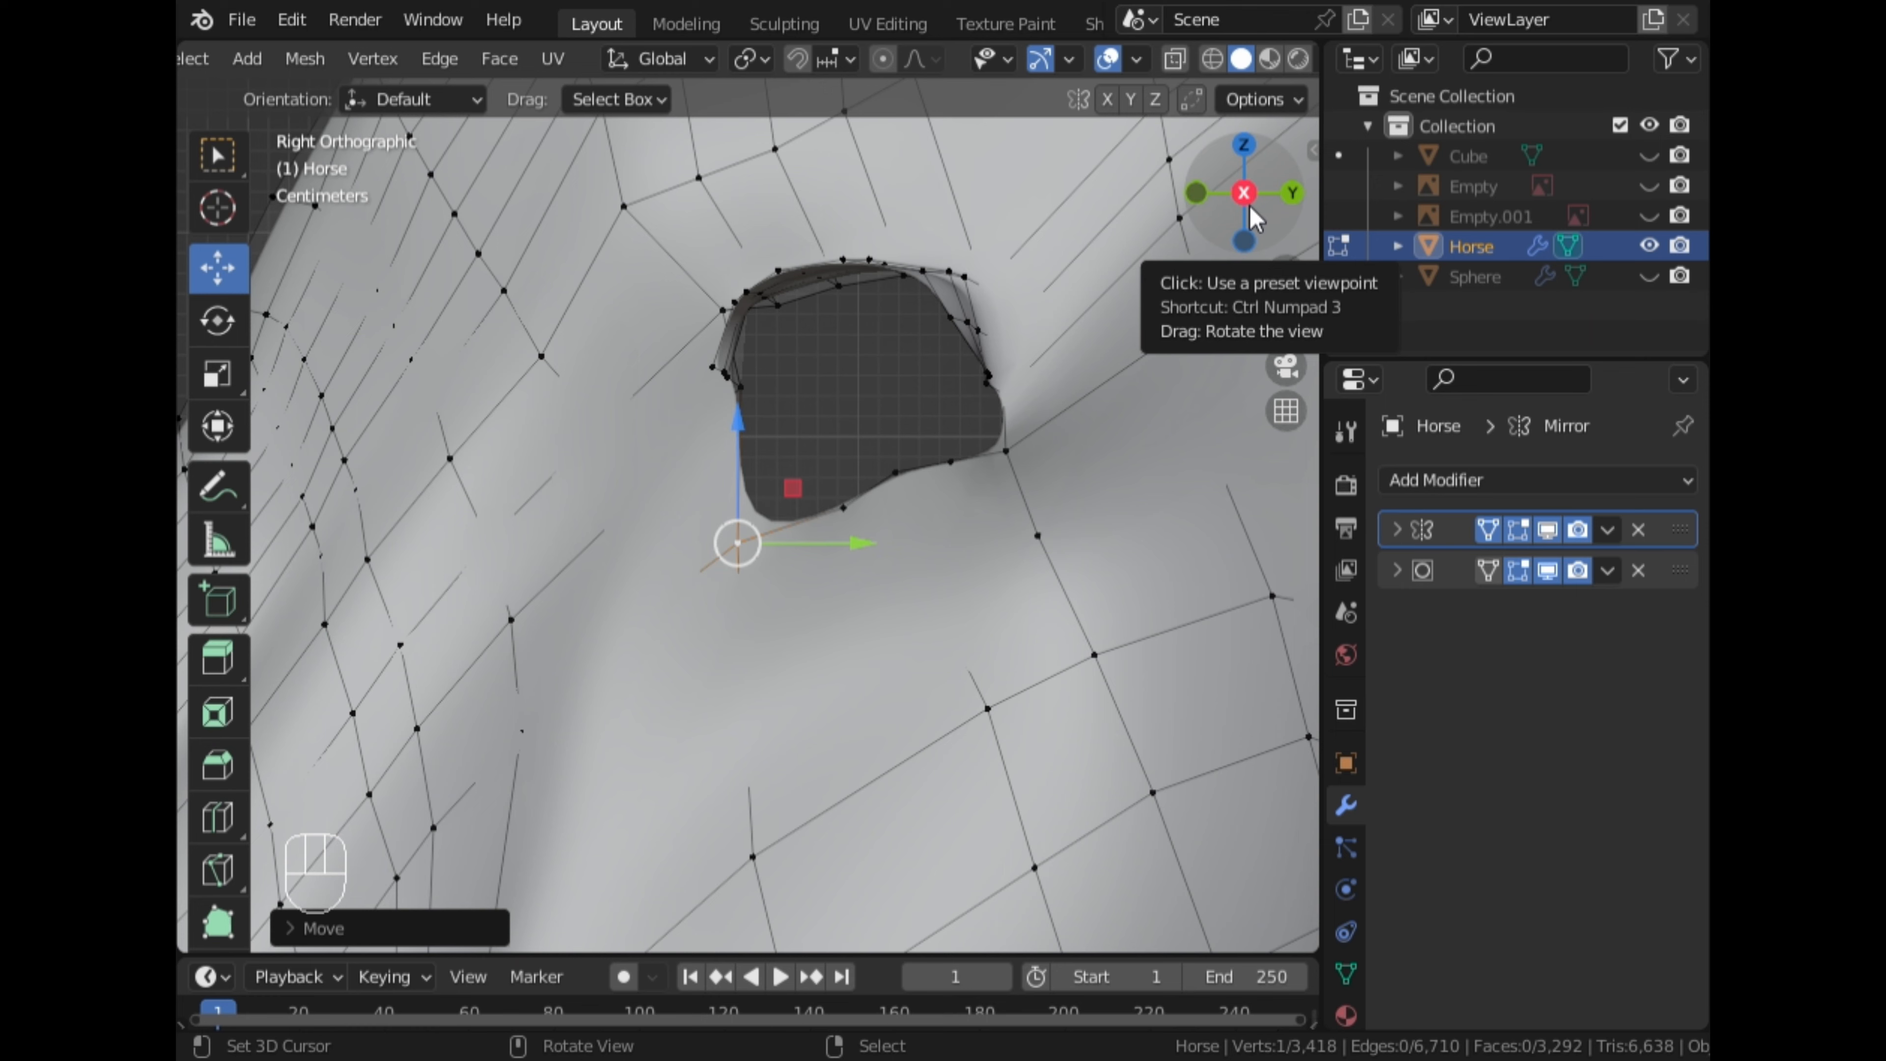
{"action": "left_click_drag", "start_coordinate": [1253, 215], "coordinate": [823, 457]}
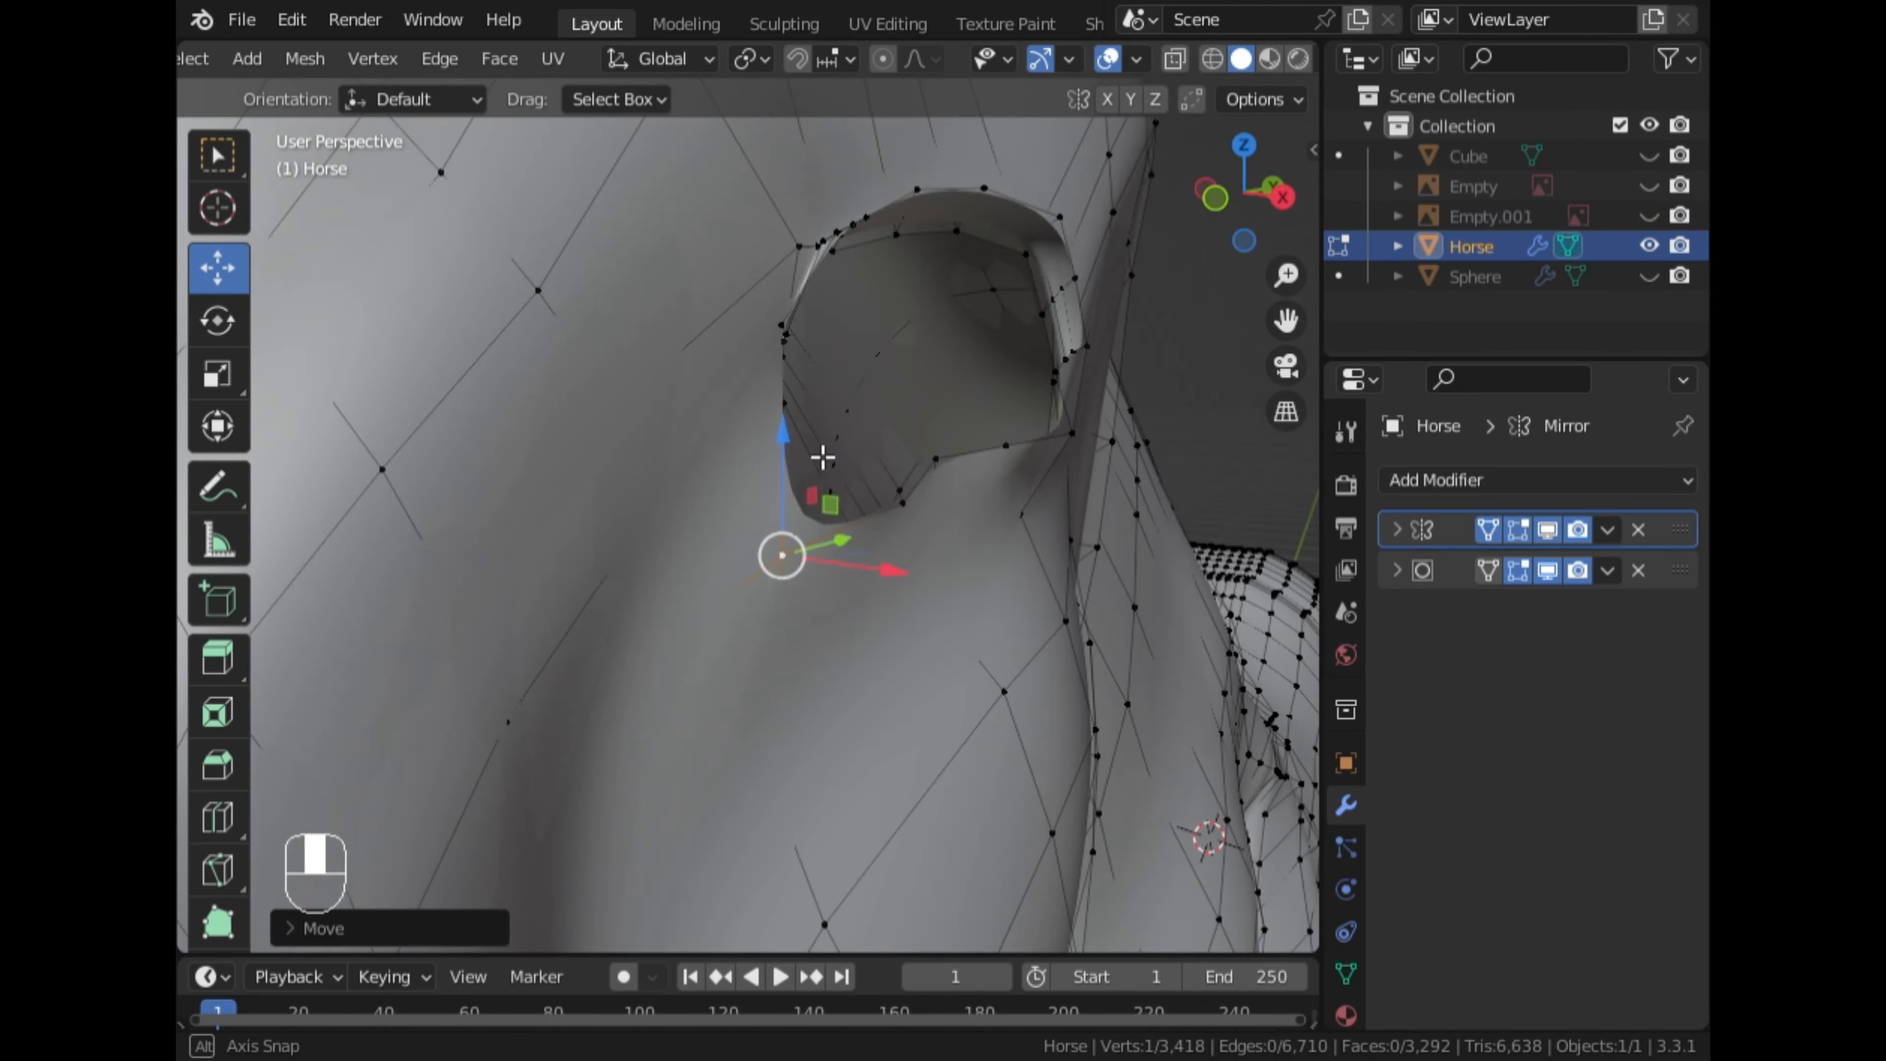
In right view, move the vertices along the eye opening's lower edge one by one to round the outline
{"action": "middle_click_drag", "start_coordinate": [823, 457], "coordinate": [791, 452]}
{"action": "left_click", "coordinate": [1282, 185]}
{"action": "key", "text": "g"}
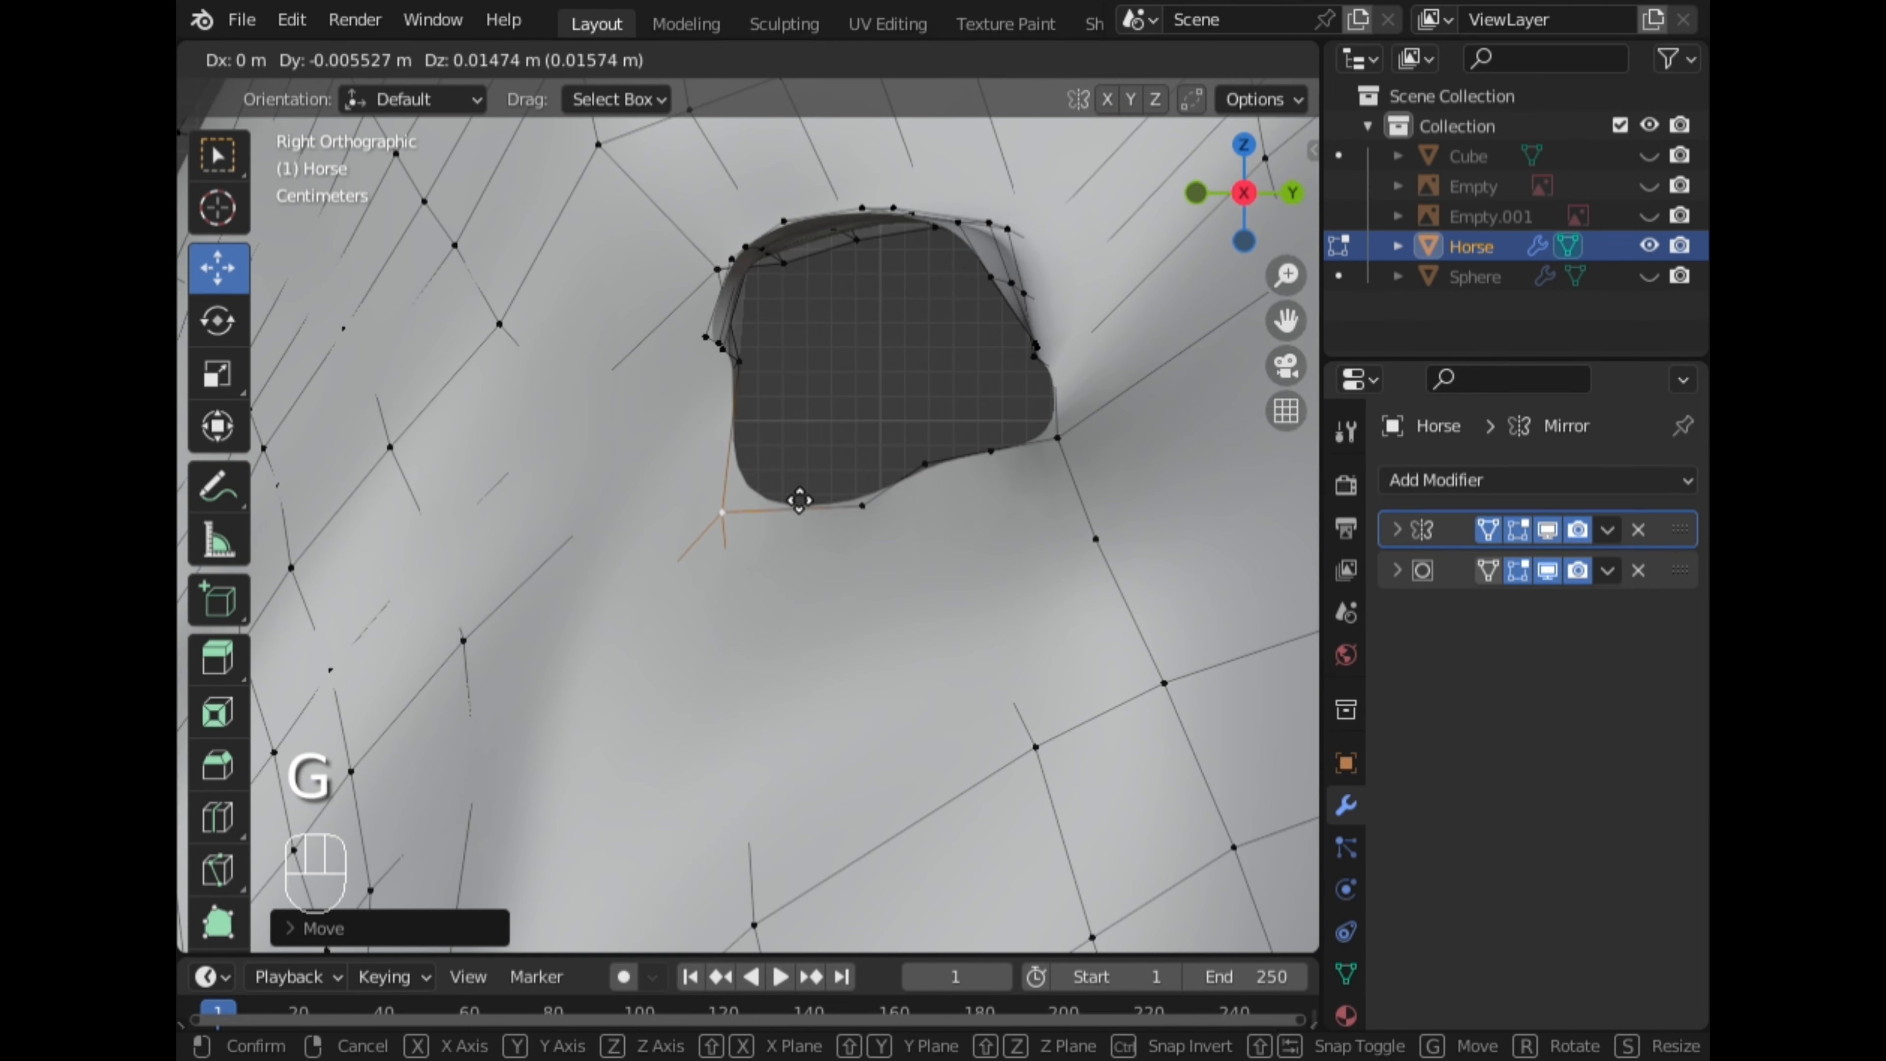
{"action": "left_click", "coordinate": [805, 458]}
{"action": "key", "text": "g"}
{"action": "left_click", "coordinate": [832, 554]}
{"action": "key", "text": "g"}
{"action": "left_click", "coordinate": [867, 493]}
{"action": "key", "text": "g"}
{"action": "left_click", "coordinate": [1029, 492]}
{"action": "key", "text": "g"}
{"action": "left_click", "coordinate": [1028, 469]}
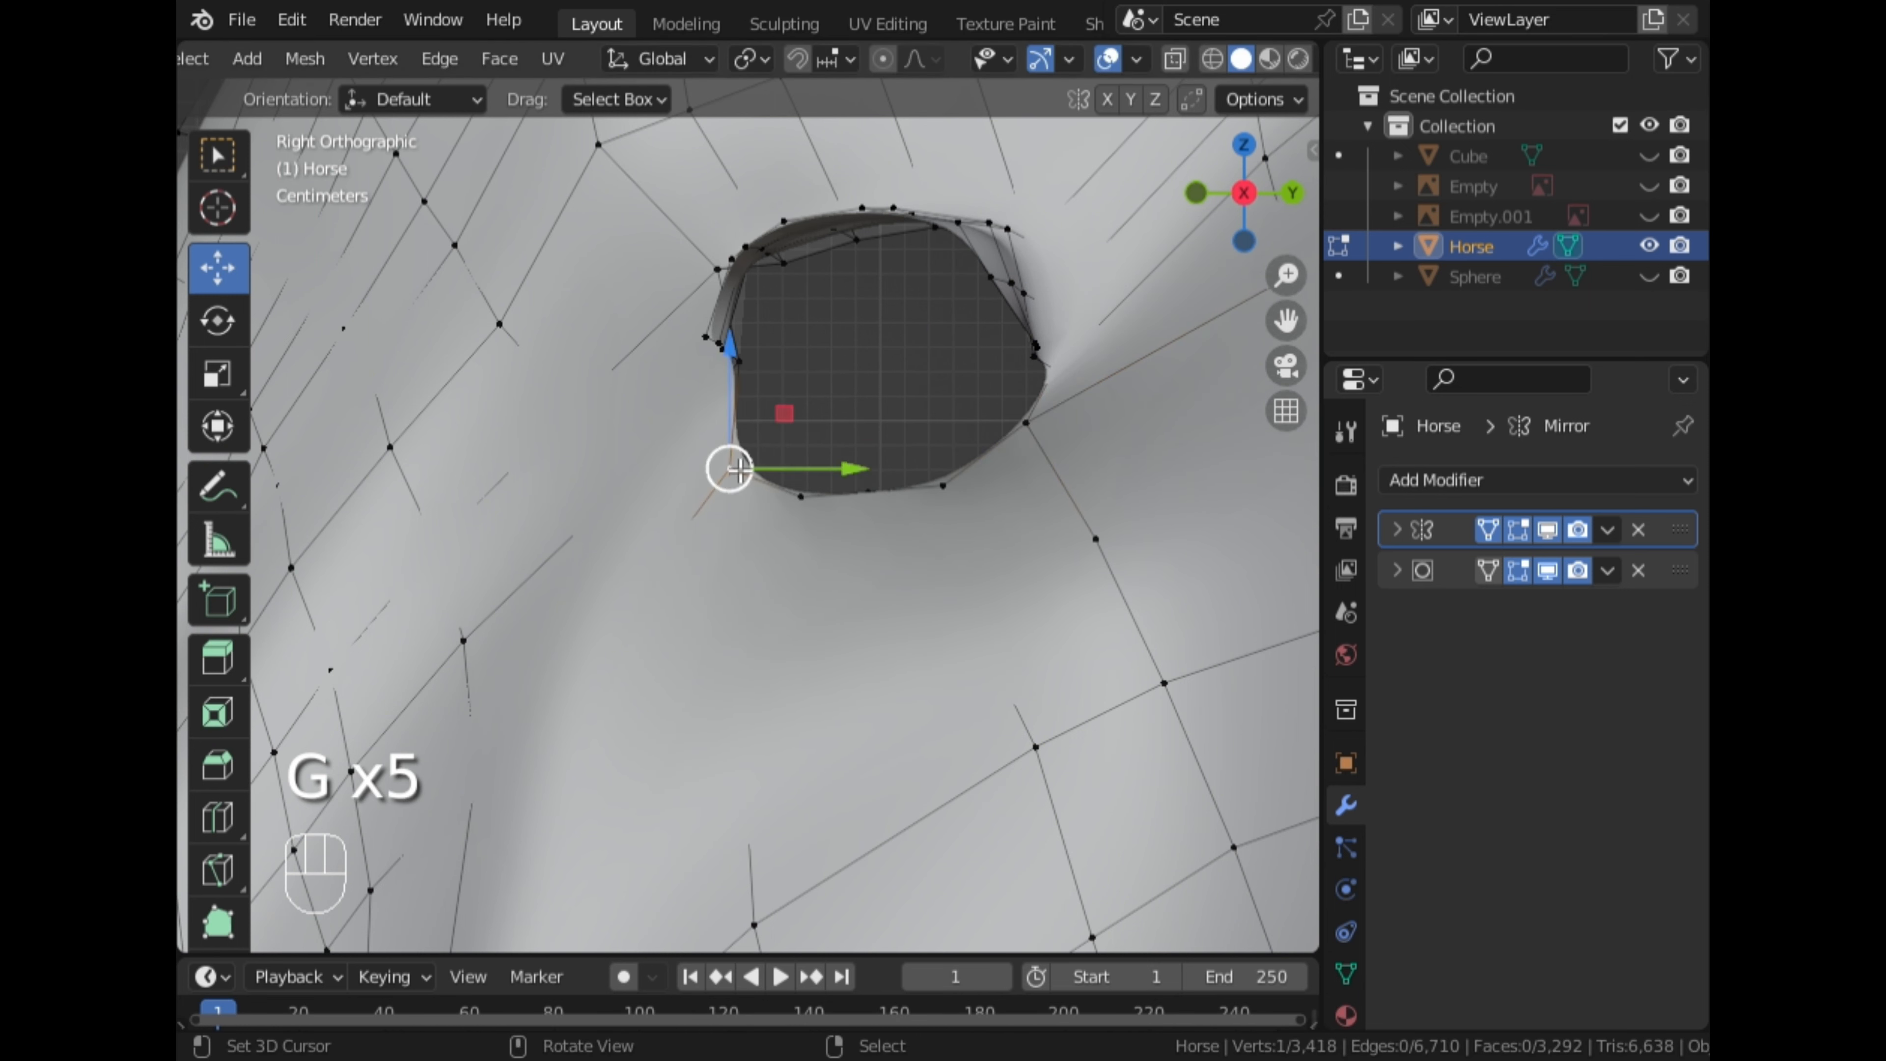
Subdivide the edge at the front of the eye opening and reposition the new midpoint vertex
{"action": "right_click", "coordinate": [750, 379], "text": "shift"}
{"action": "key", "text": "w"}
{"action": "left_click", "coordinate": [786, 385]}
{"action": "right_click", "coordinate": [785, 432]}
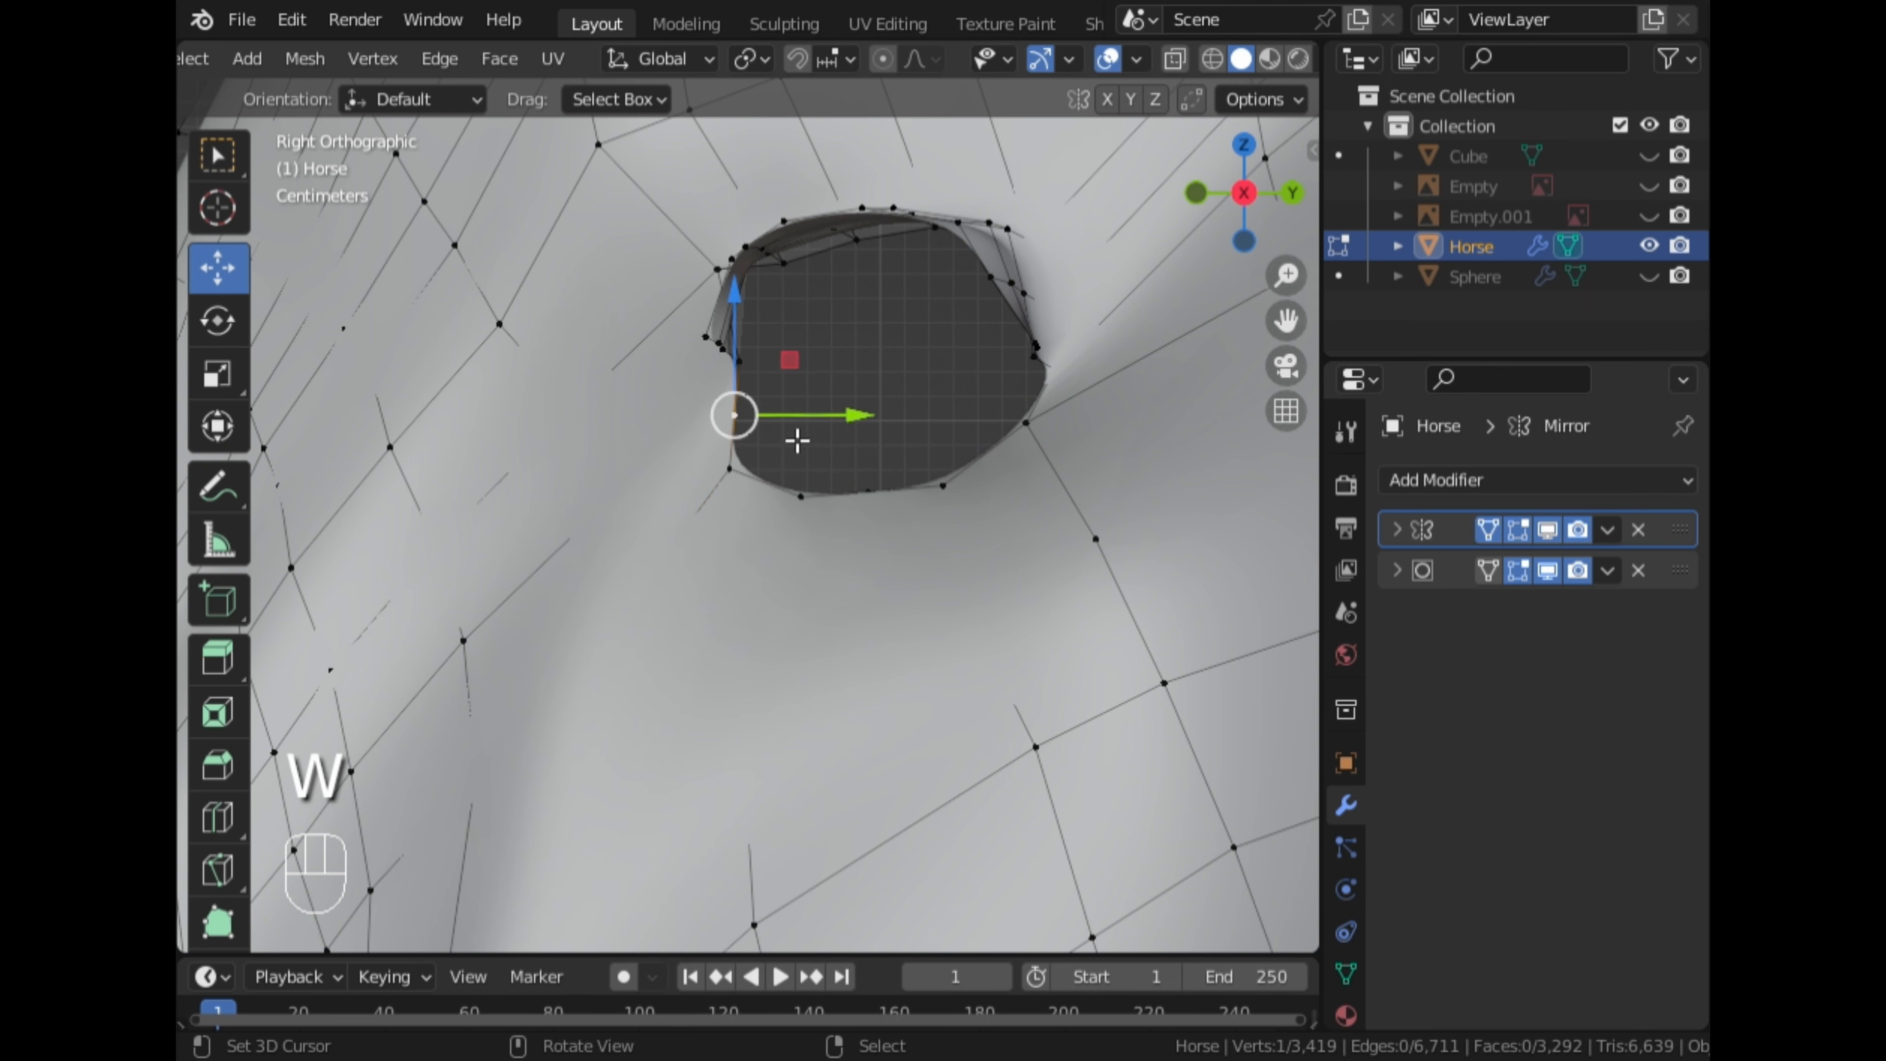
{"action": "key", "text": "g"}
{"action": "left_click", "coordinate": [798, 439]}
{"action": "key", "text": "g"}
{"action": "left_click", "coordinate": [792, 448]}
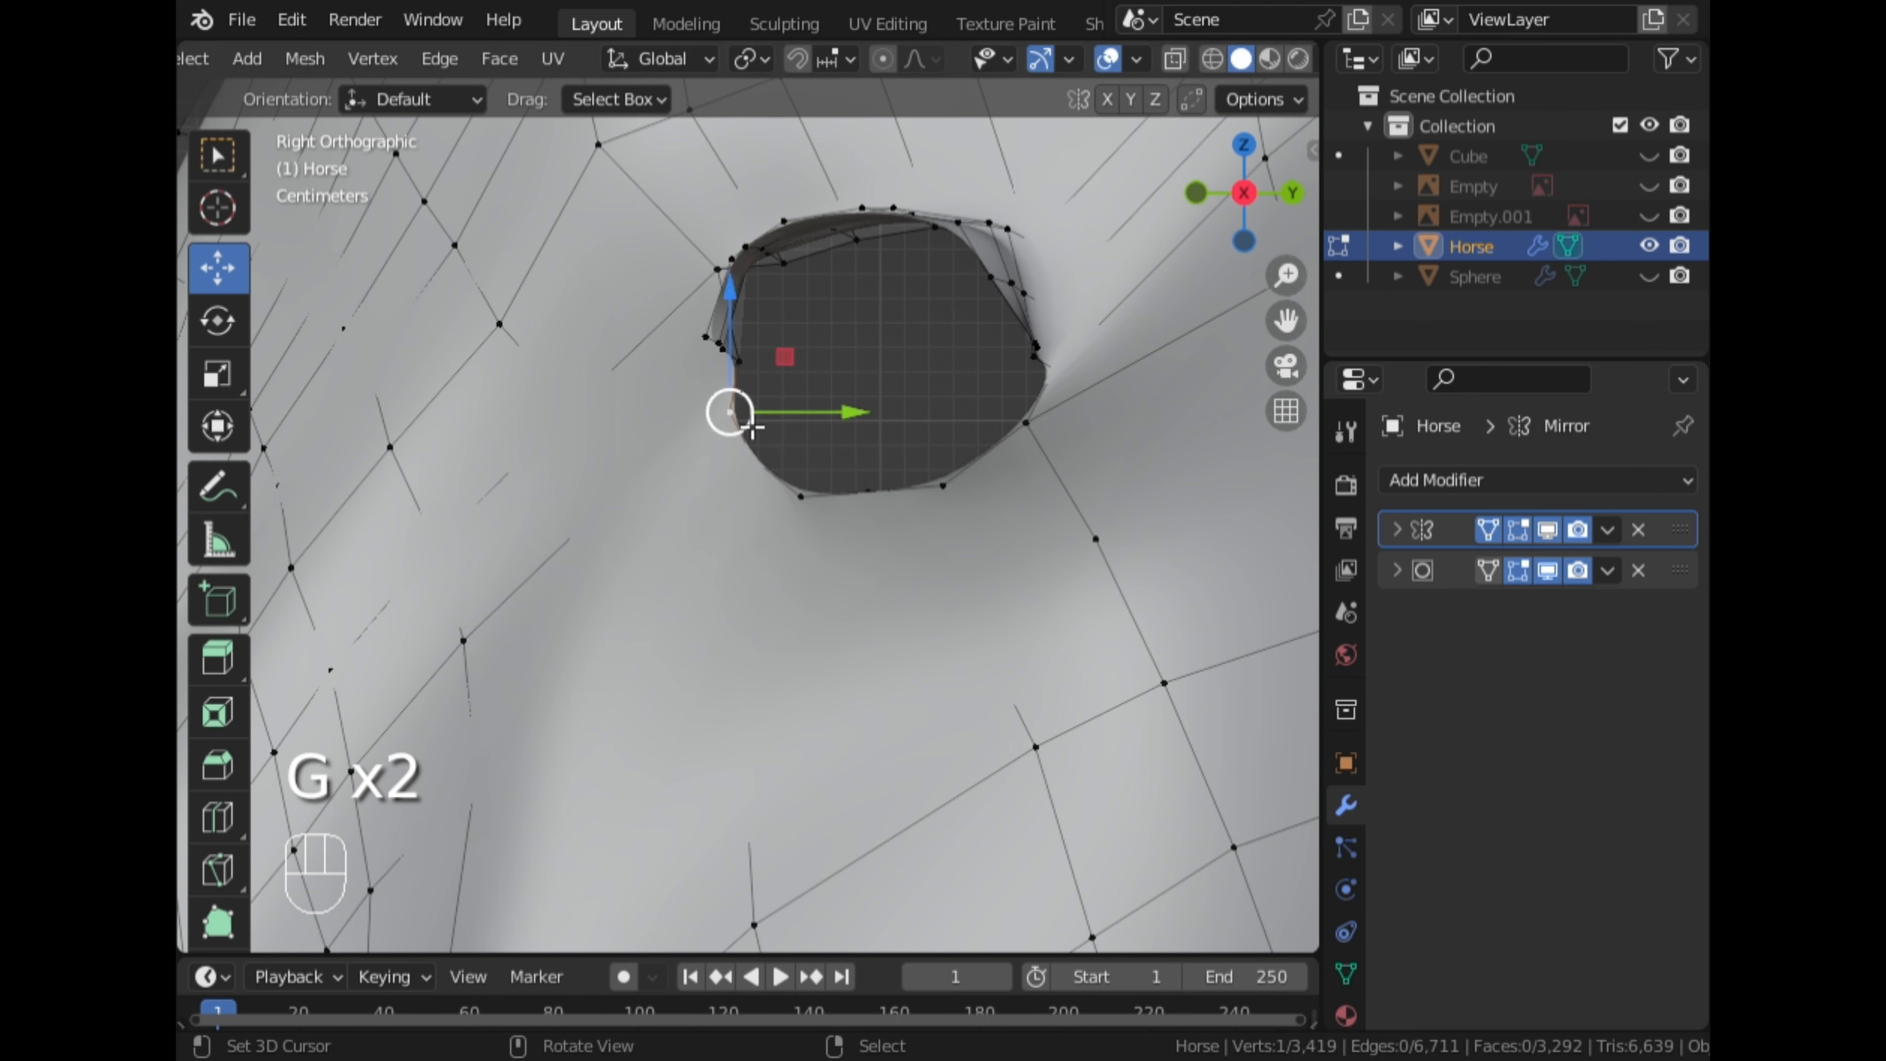
Nudge the vertices at the eye opening's lower front corner to smooth the curve
{"action": "key", "text": "g"}
{"action": "left_click", "coordinate": [787, 456]}
{"action": "key", "text": "g"}
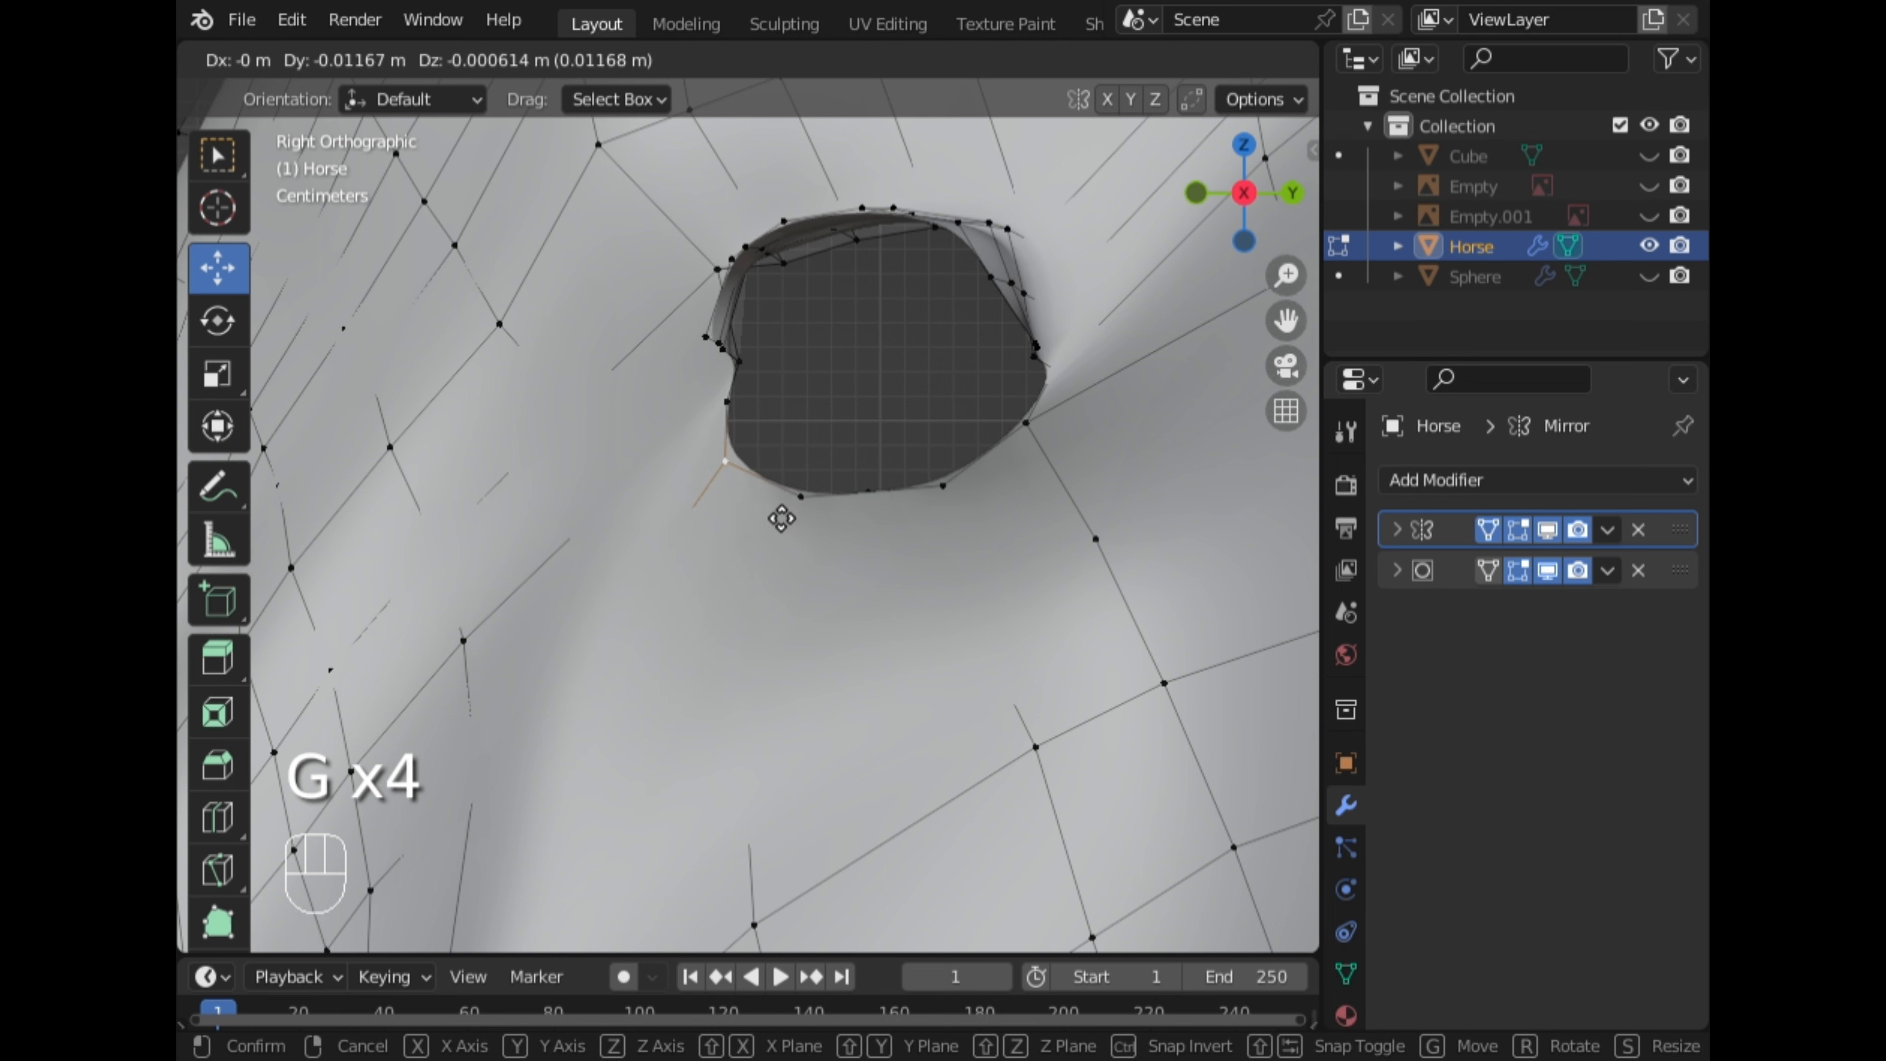
{"action": "left_click", "coordinate": [784, 515]}
{"action": "key", "text": "g"}
{"action": "left_click", "coordinate": [826, 505]}
Adjust the three vertices along the bottom of the eye opening to even out its curve
{"action": "key", "text": "g"}
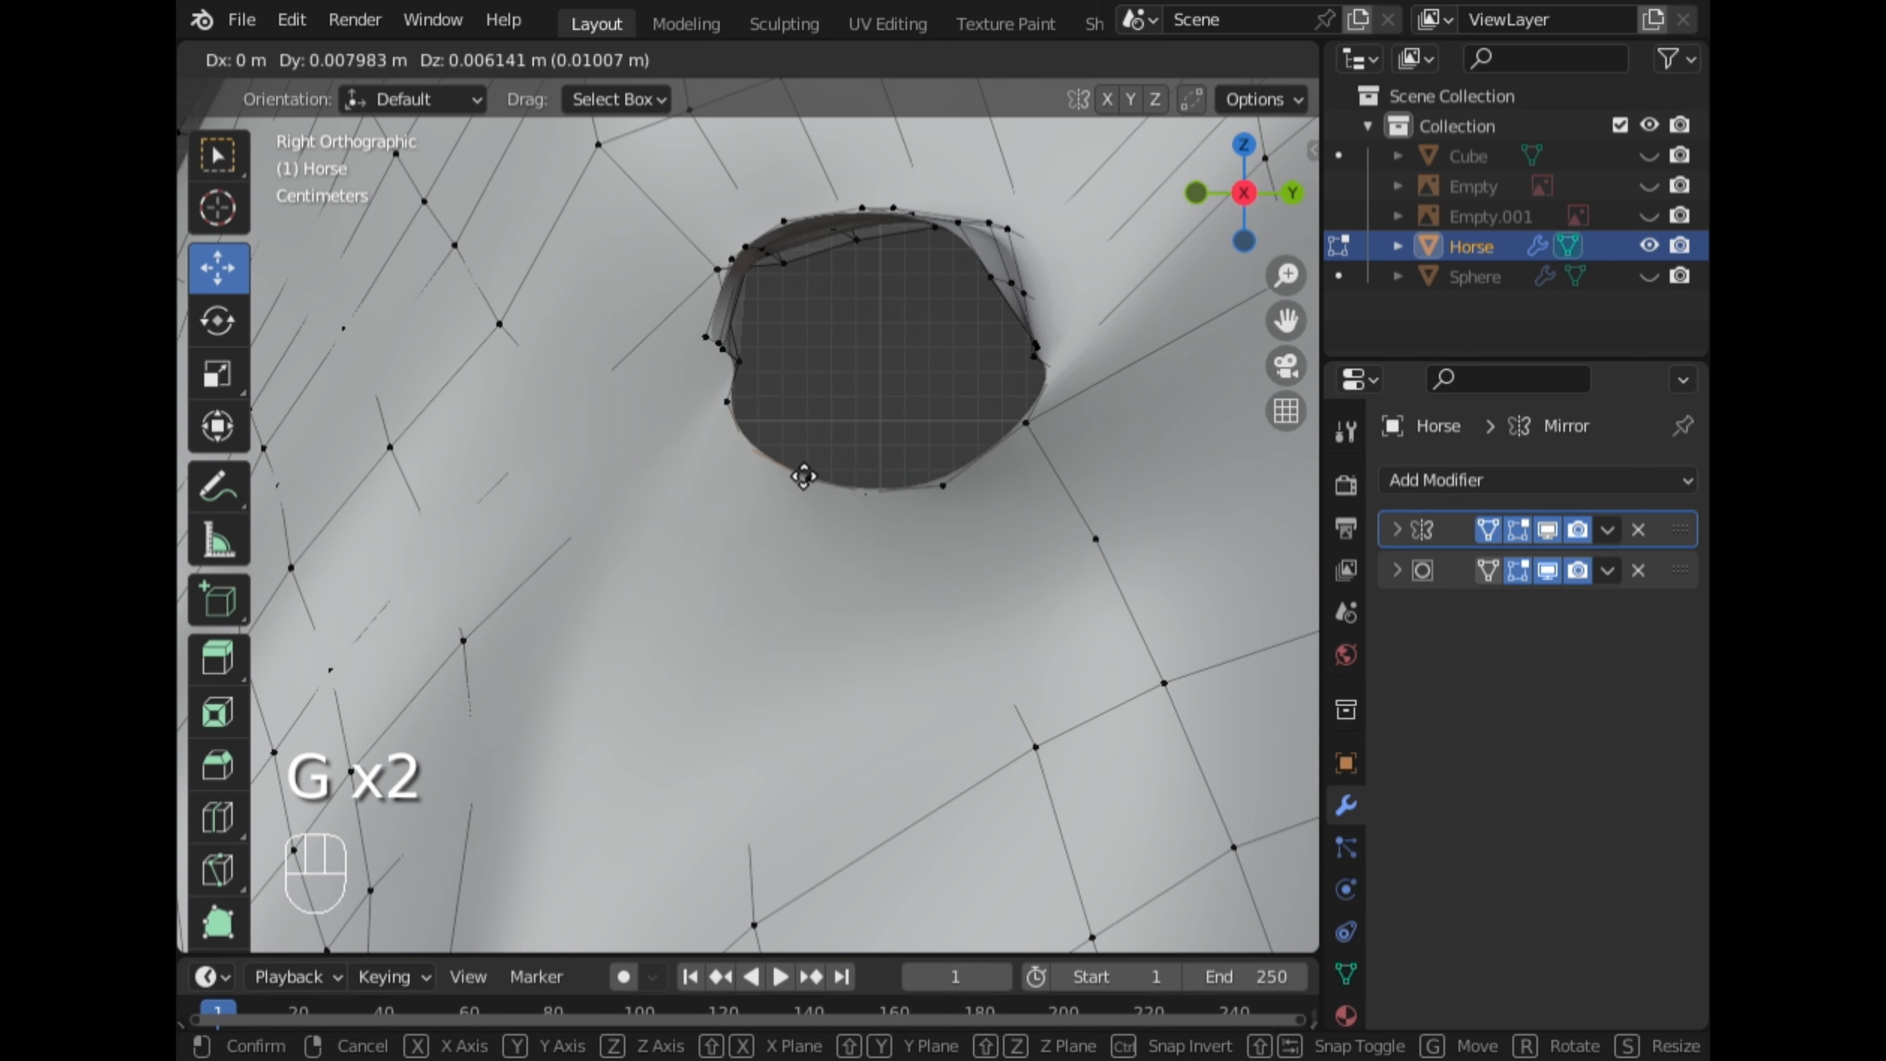
{"action": "left_click", "coordinate": [929, 494]}
{"action": "key", "text": "g"}
{"action": "left_click", "coordinate": [934, 461]}
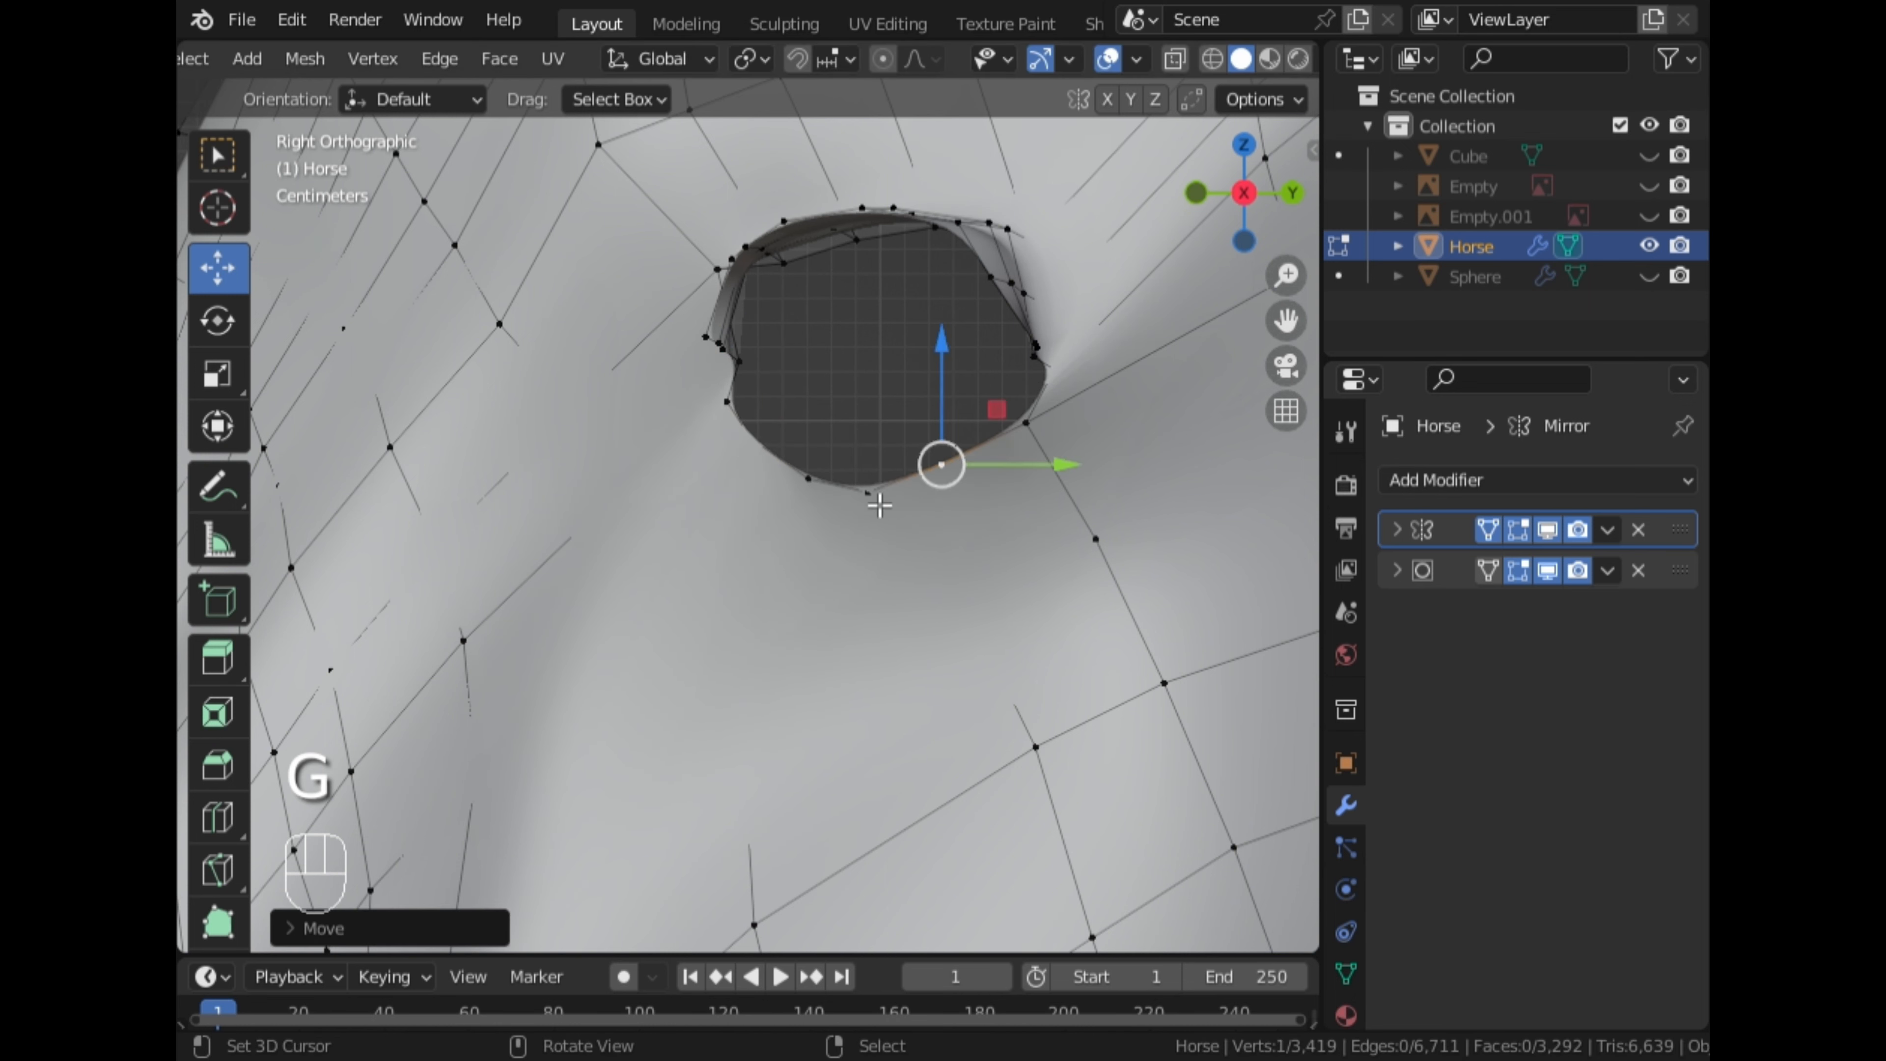
{"action": "key", "text": "g"}
{"action": "left_click", "coordinate": [883, 498]}
Reposition the vertex at the front end of the eye opening's lower edge from an angled view
{"action": "mouse_move", "coordinate": [883, 499]}
{"action": "middle_mouse_down"}
{"action": "mouse_move", "coordinate": [928, 501]}
{"action": "mouse_move", "coordinate": [864, 478]}
{"action": "mouse_move", "coordinate": [902, 480]}
{"action": "middle_mouse_up"}
{"action": "right_click", "coordinate": [1075, 452]}
{"action": "right_click", "coordinate": [745, 426], "text": "ctrl"}
{"action": "middle_click_drag", "start_coordinate": [745, 425], "coordinate": [885, 579]}
{"action": "key", "text": "g"}
{"action": "left_click", "coordinate": [924, 570]}
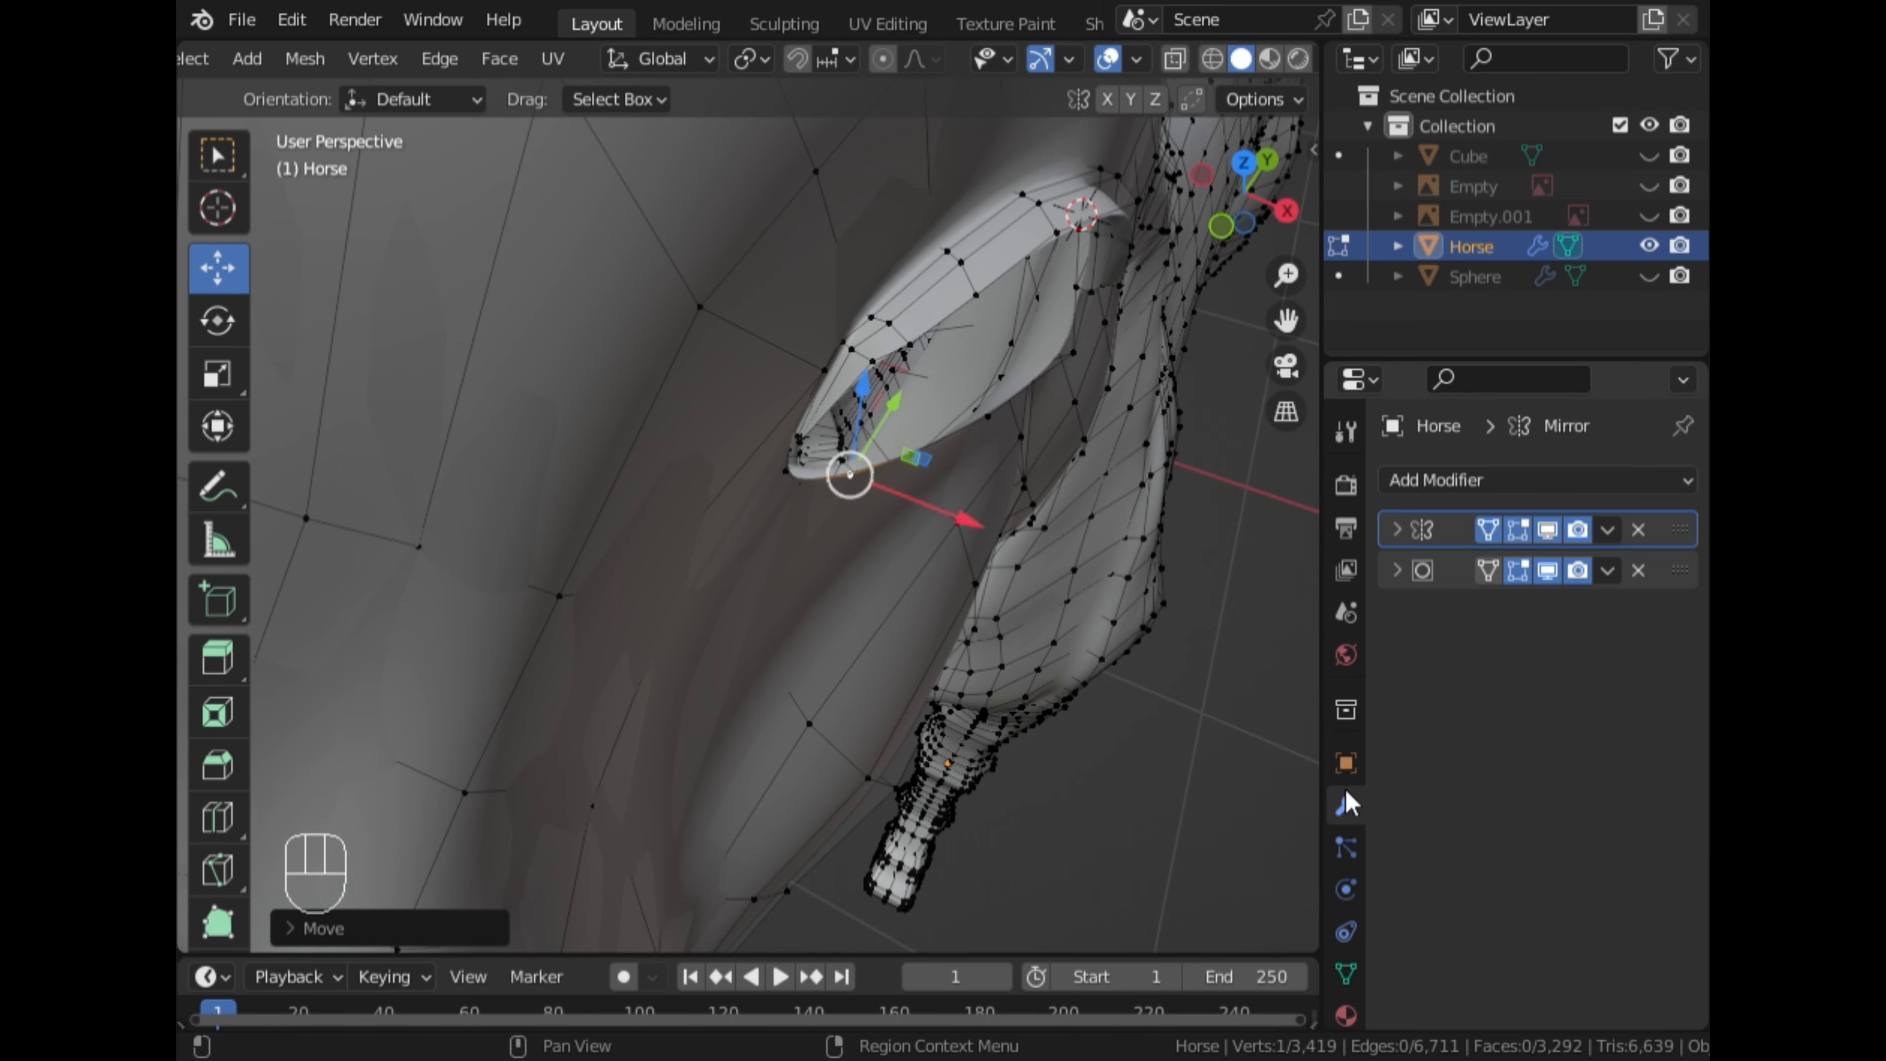
Select the path along the eye opening's lower edge and extrude it twice to form the lower eyelid rim
{"action": "middle_click_drag", "start_coordinate": [1040, 669], "coordinate": [748, 411]}
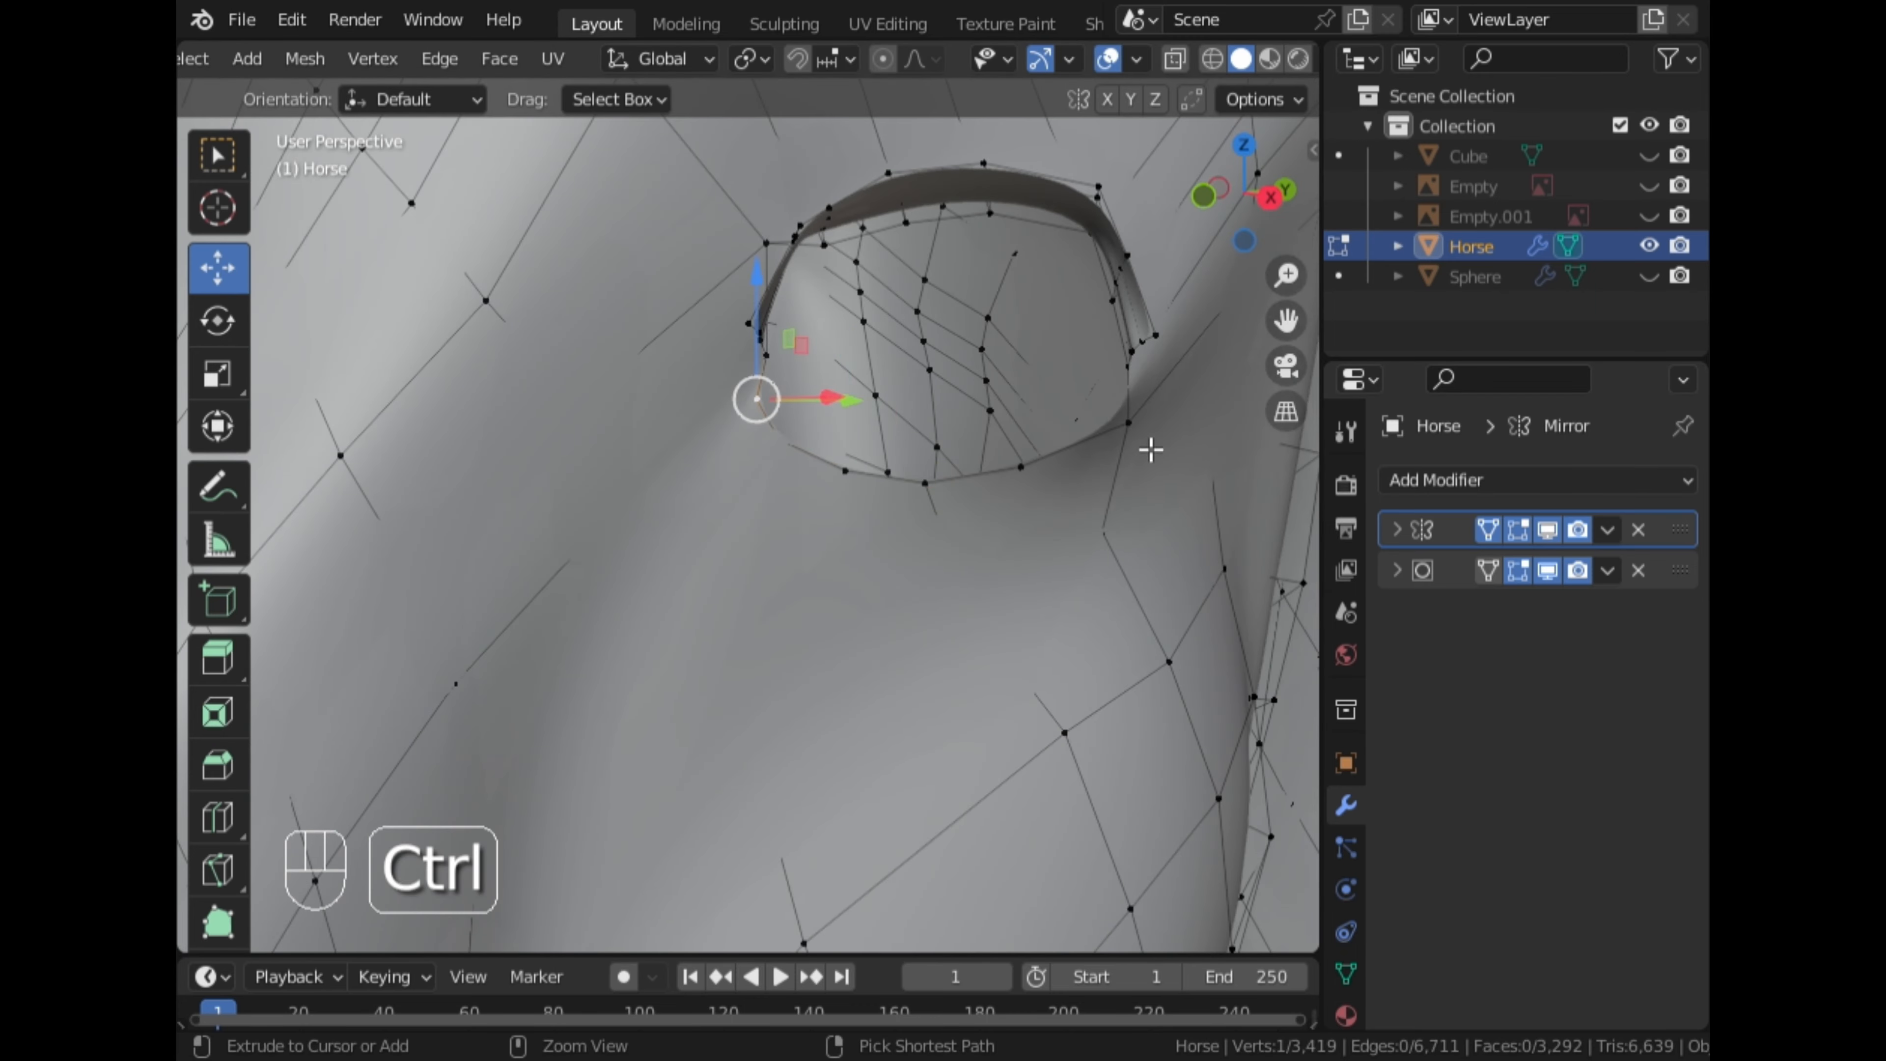
{"action": "right_click", "coordinate": [1151, 449], "text": "ctrl"}
{"action": "middle_click_drag", "start_coordinate": [1150, 449], "coordinate": [705, 602]}
{"action": "key", "text": "e"}
{"action": "left_click", "coordinate": [1024, 612]}
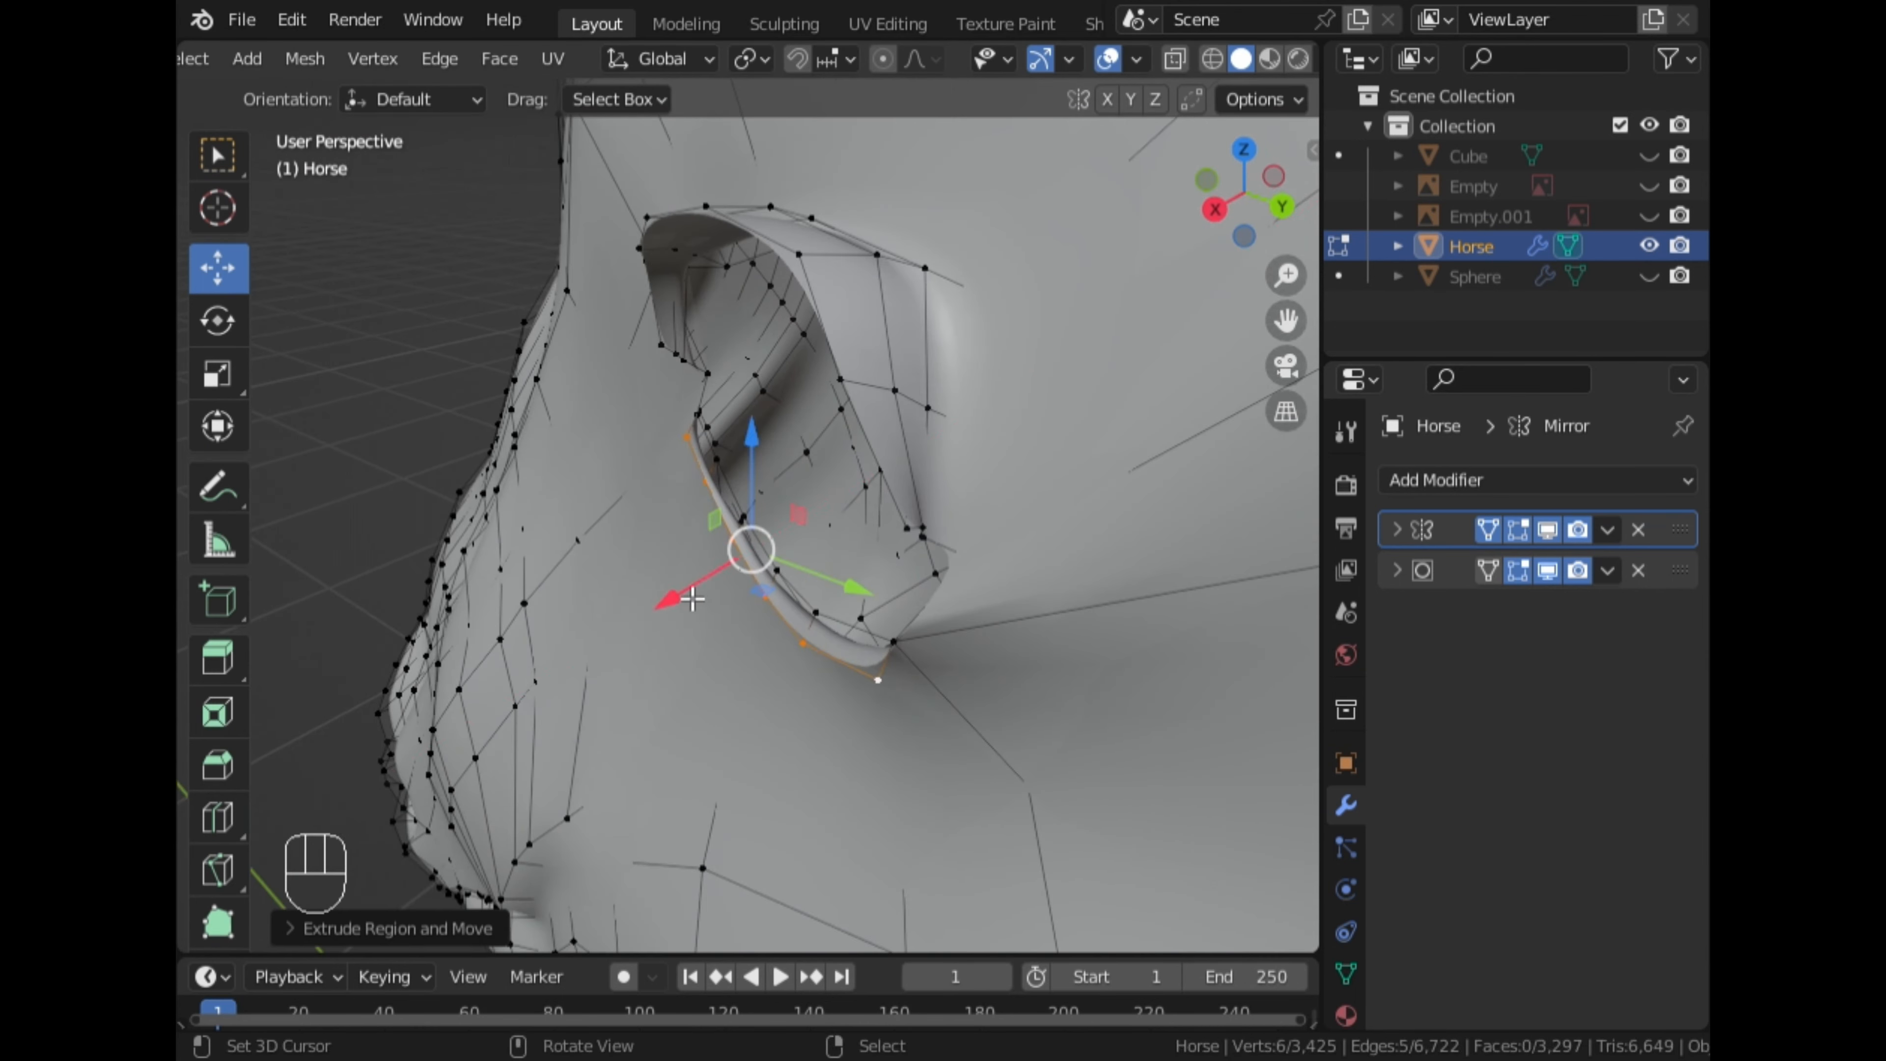
{"action": "key", "text": "g"}
{"action": "left_click", "coordinate": [688, 603]}
{"action": "key", "text": "KP_1"}
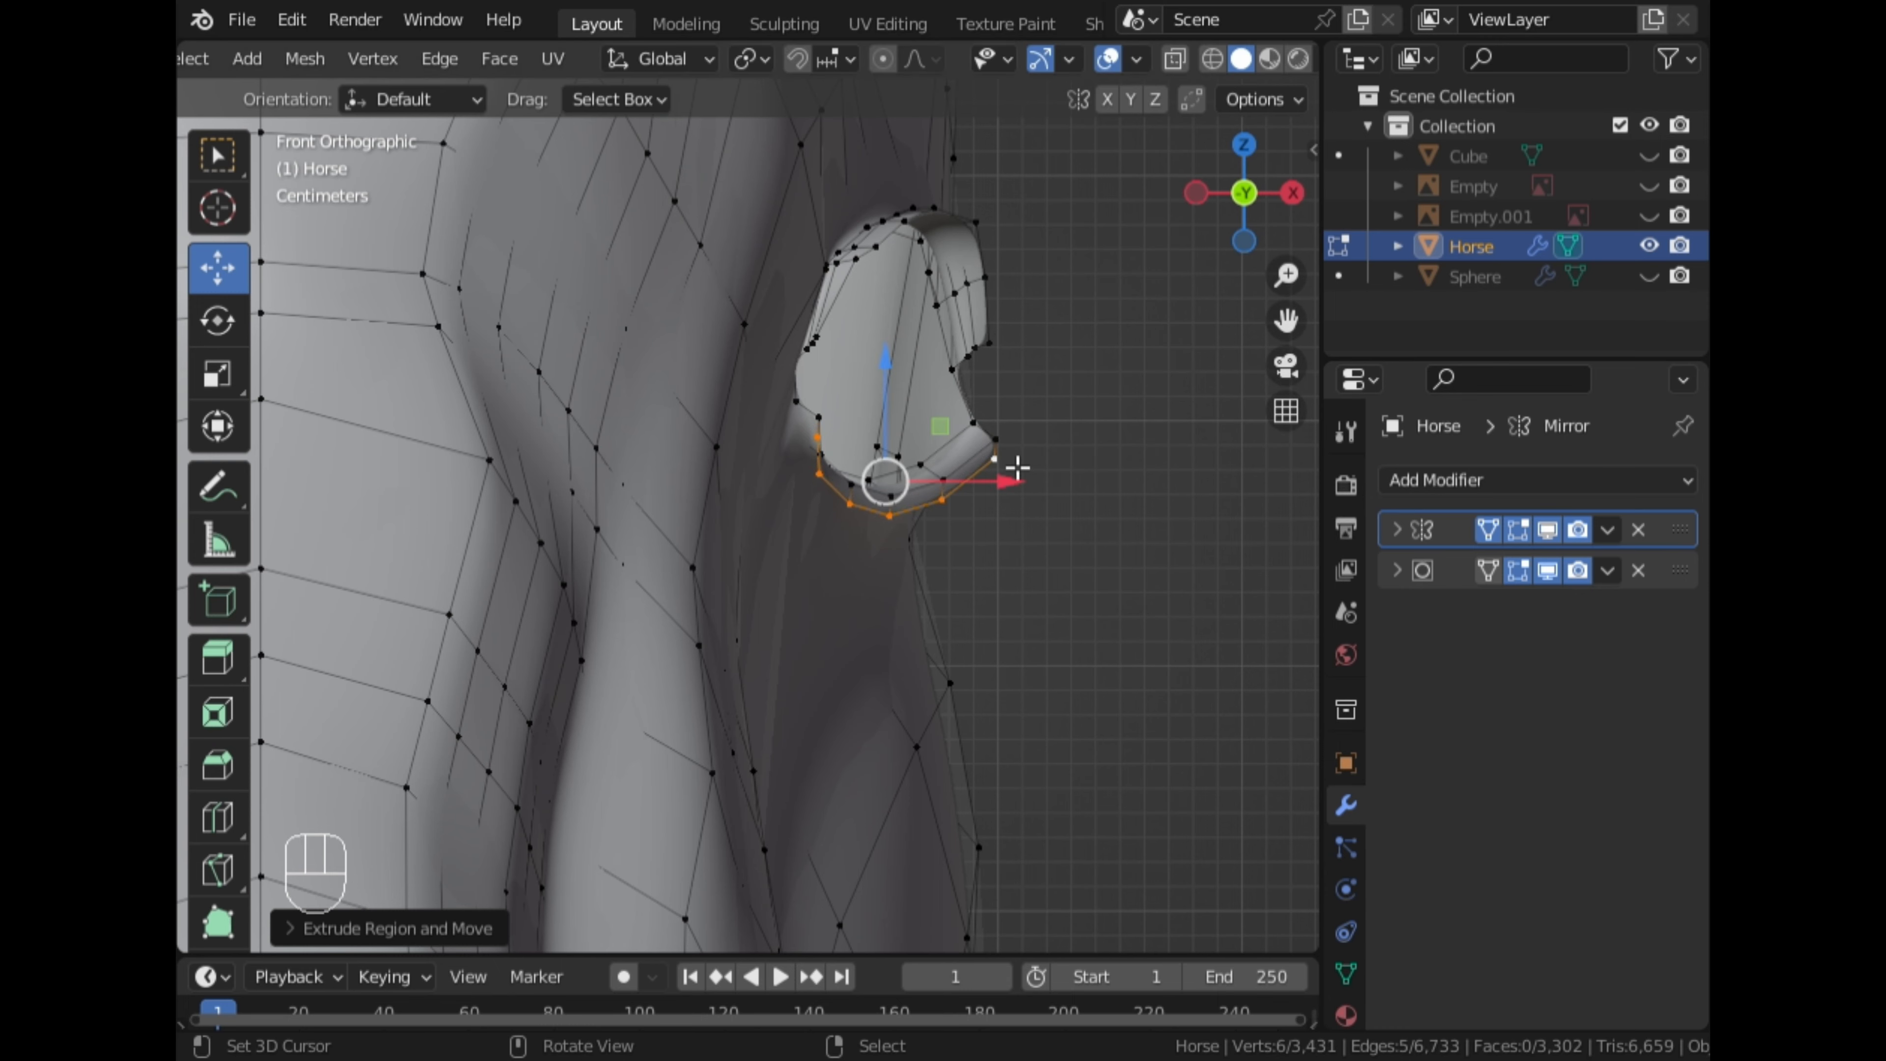
Inspect the lower eyelid in object mode and fill a face in the gap at its front corner
{"action": "key", "text": "Tab"}
{"action": "scroll", "coordinate": [1017, 467], "scroll_direction": "down", "scroll_amount": 5}
{"action": "middle_click_drag", "start_coordinate": [968, 489], "coordinate": [1188, 483]}
{"action": "scroll", "coordinate": [741, 539], "scroll_direction": "up", "scroll_amount": 5}
{"action": "key", "text": "Tab"}
{"action": "middle_click_drag", "start_coordinate": [1175, 403], "coordinate": [565, 443]}
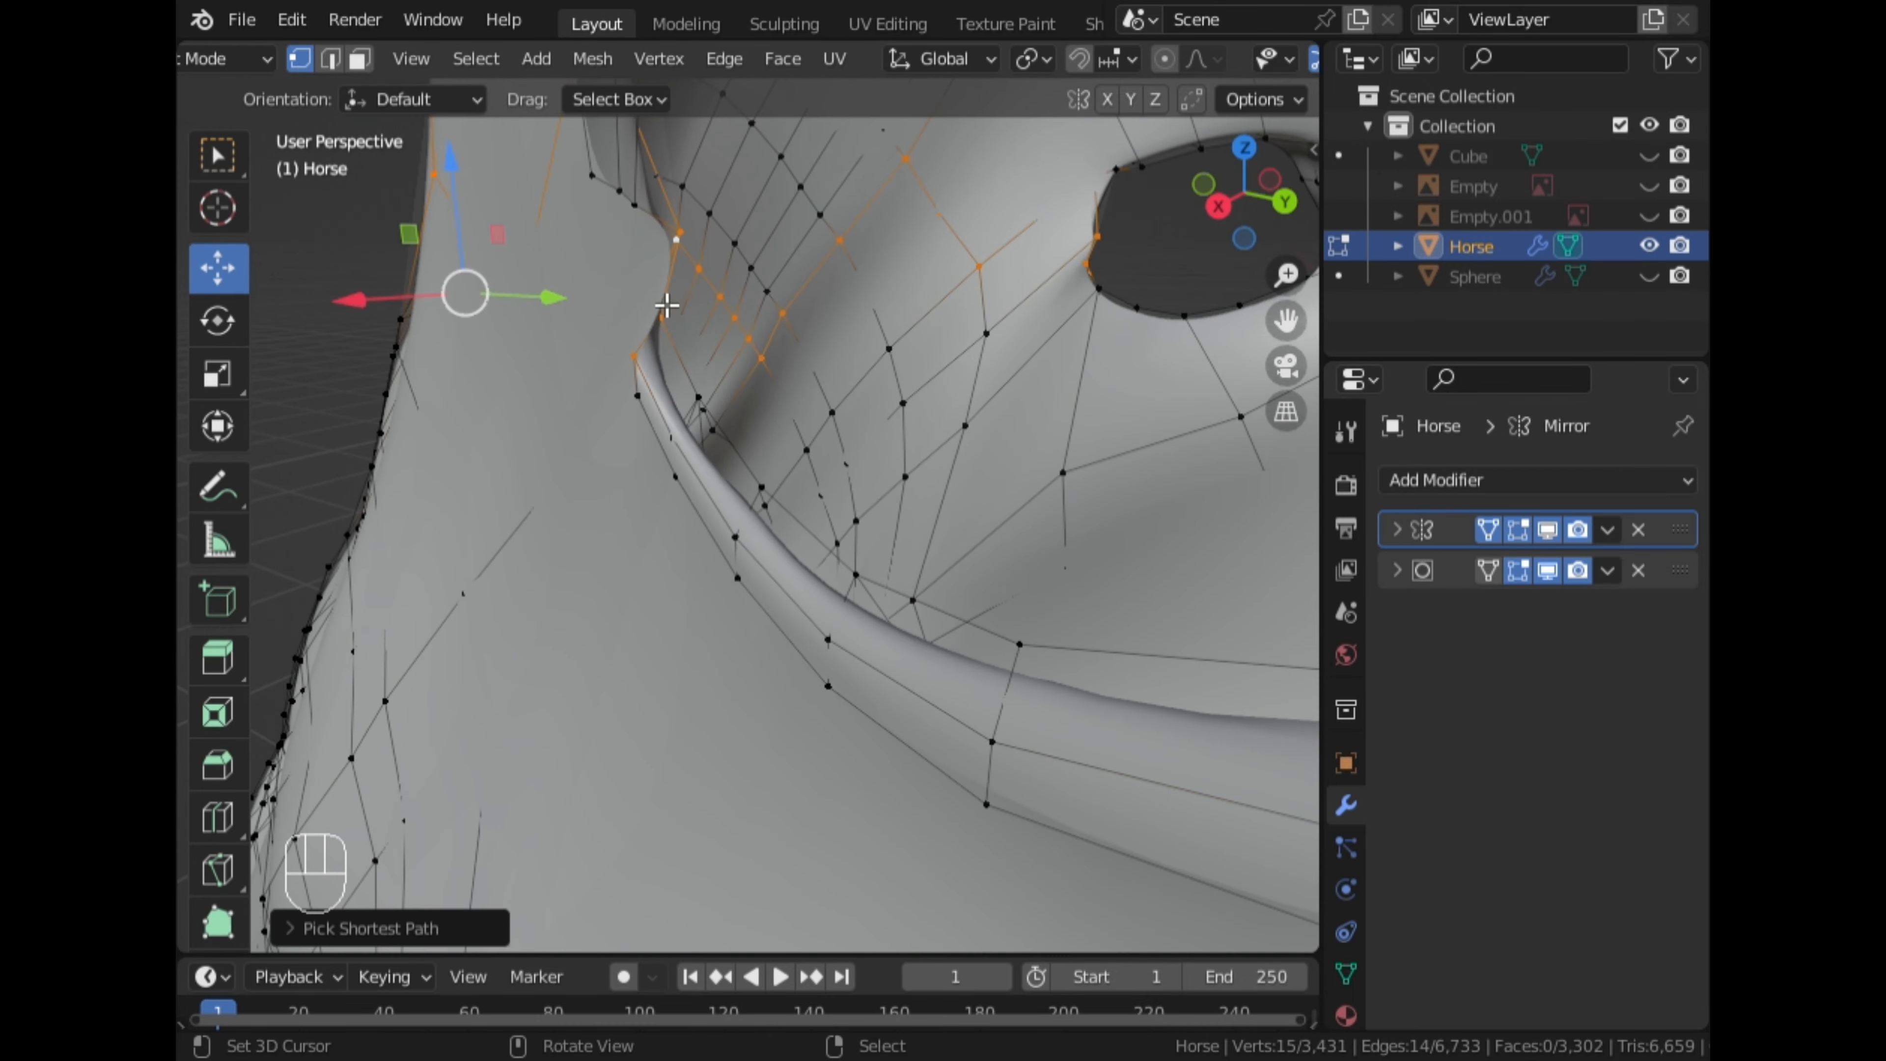
{"action": "middle_click_drag", "start_coordinate": [667, 305], "coordinate": [892, 408]}
{"action": "key", "text": "Tab"}
{"action": "key", "text": "Tab"}
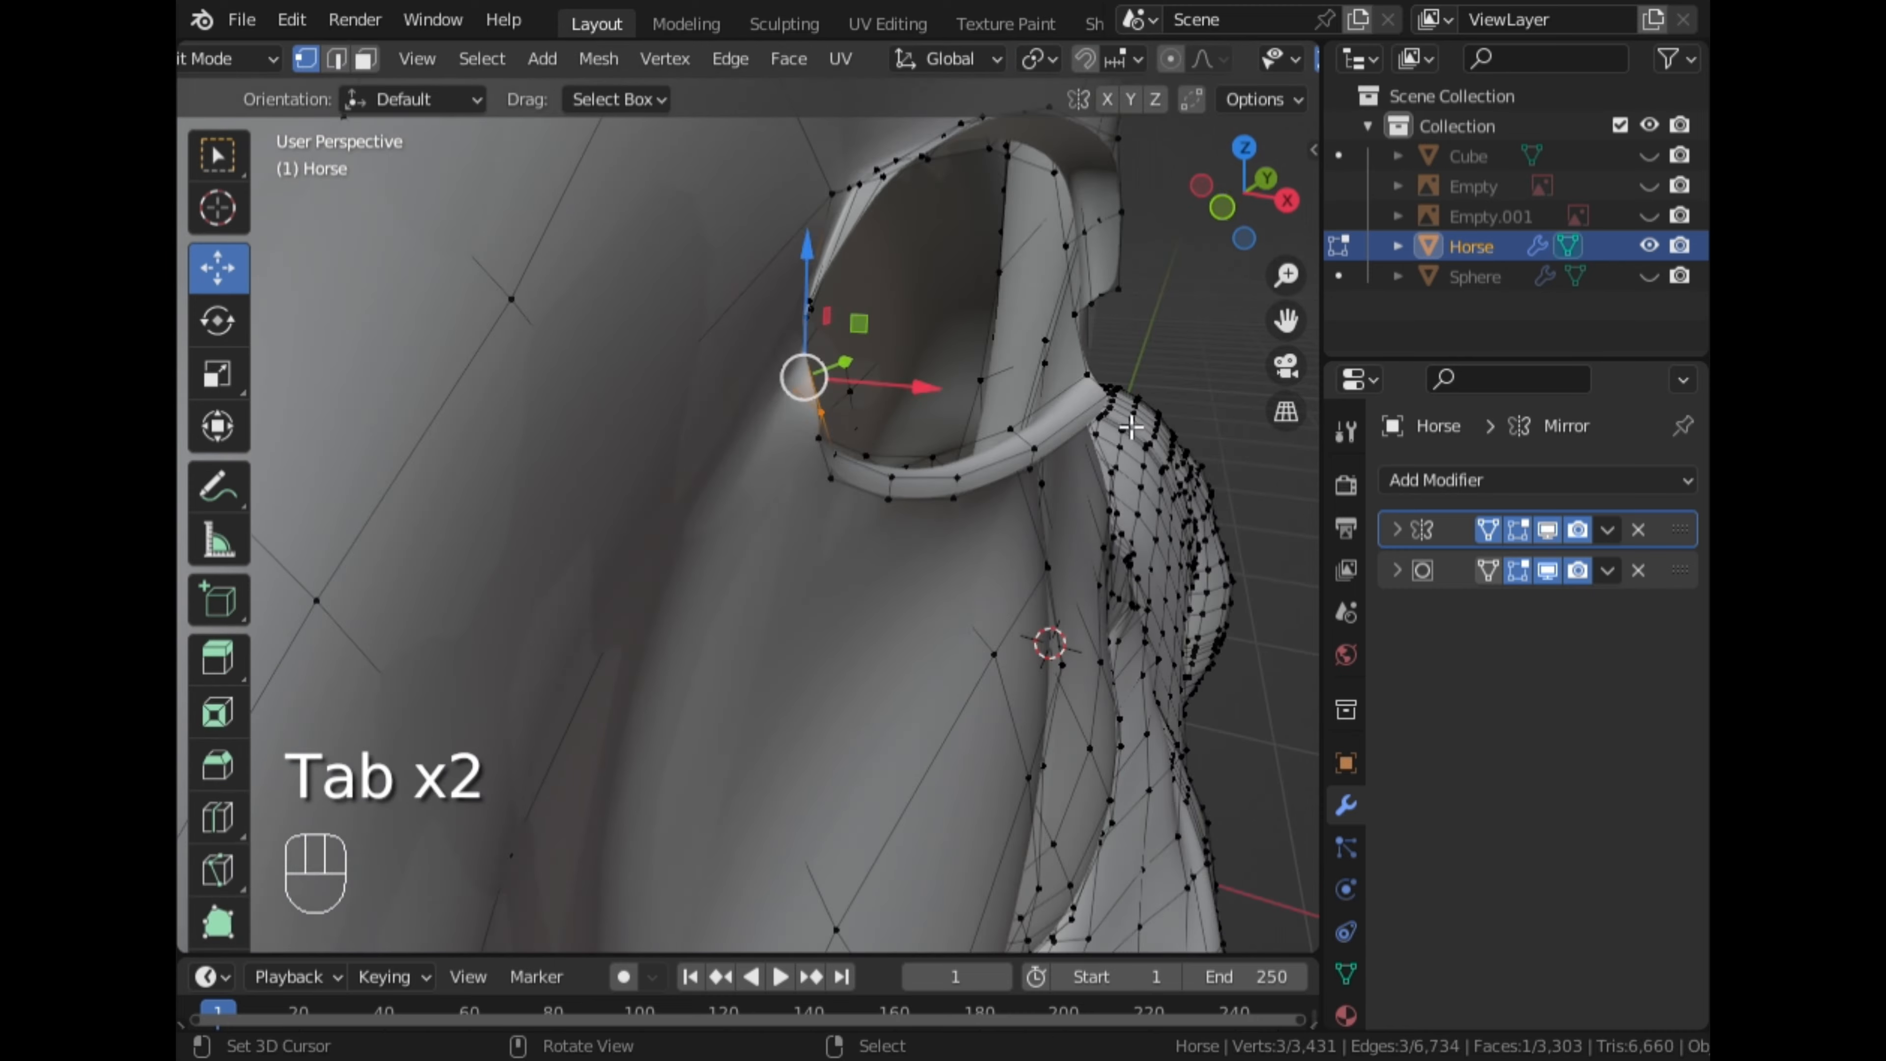
Fill a face in the gap at the rear corner of the lower eyelid and check it in object mode
{"action": "right_click", "coordinate": [1097, 388]}
{"action": "middle_click_drag", "start_coordinate": [1096, 435], "coordinate": [1007, 452]}
{"action": "right_click", "coordinate": [1040, 360]}
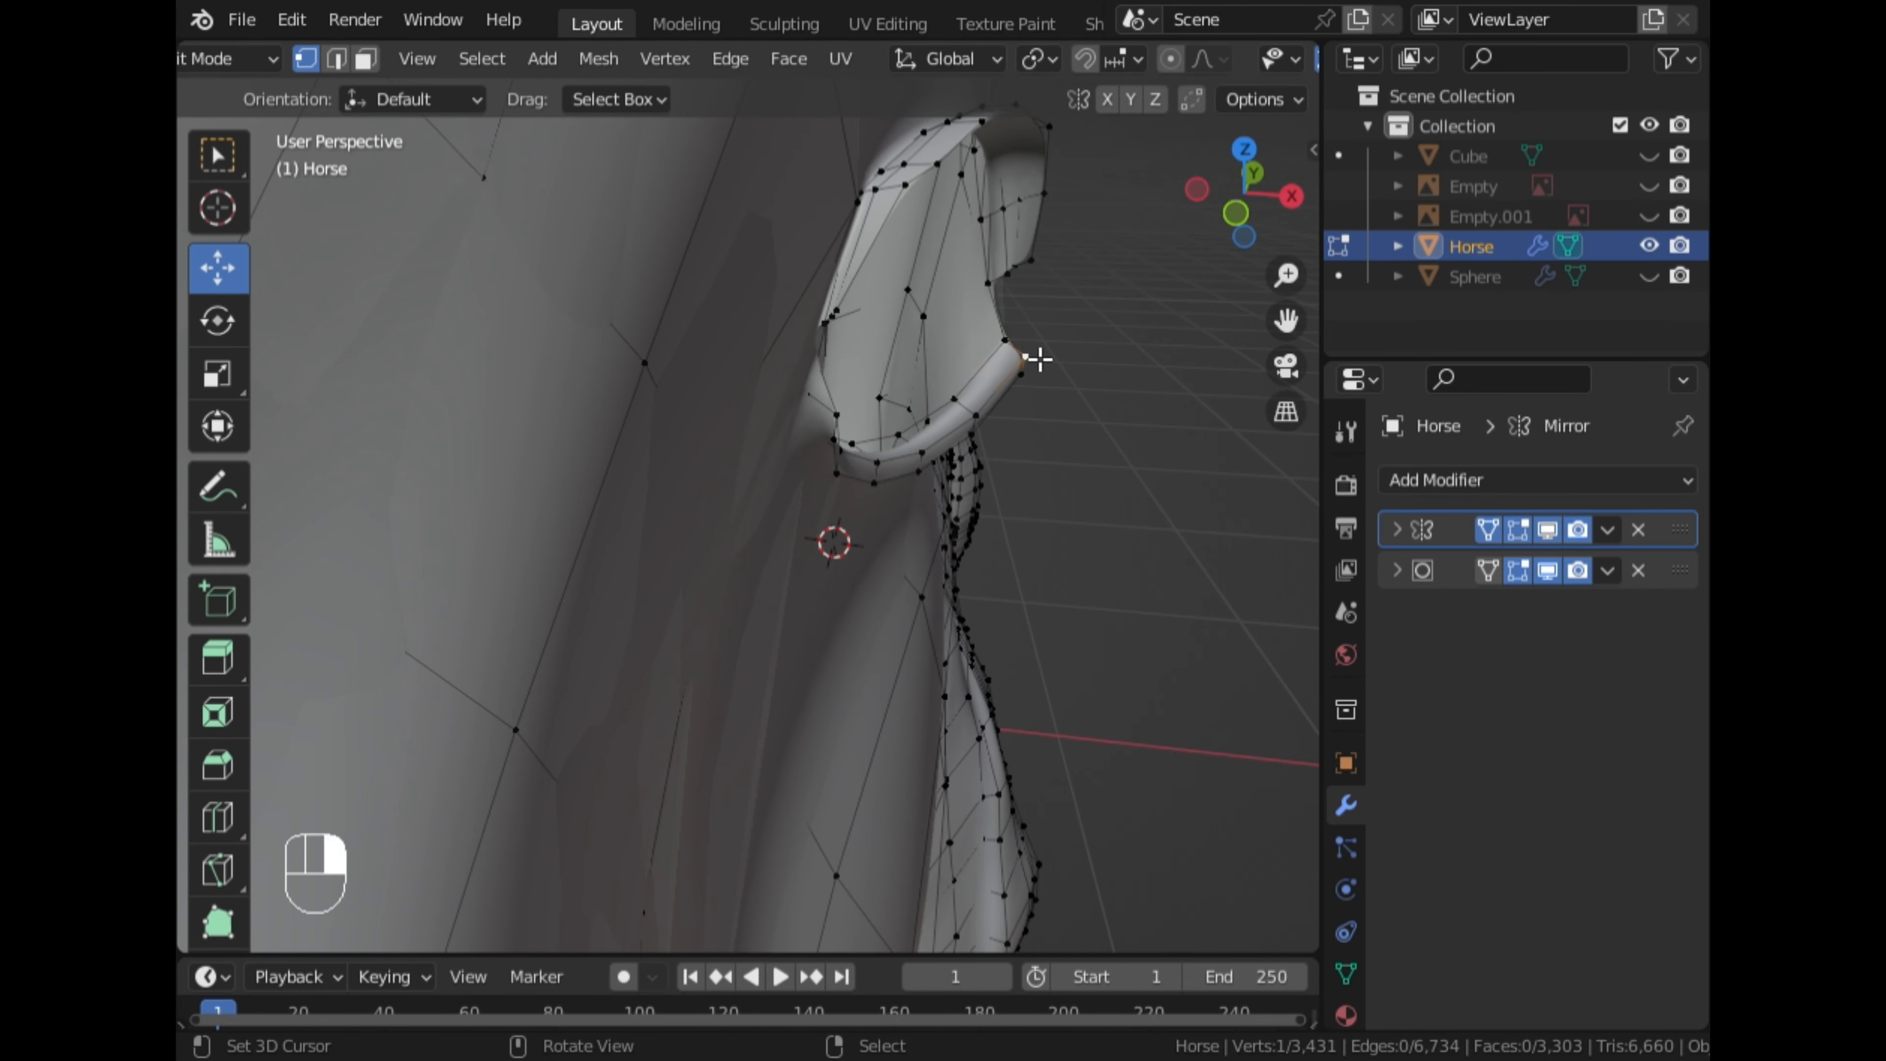
{"action": "key", "text": "Tab"}
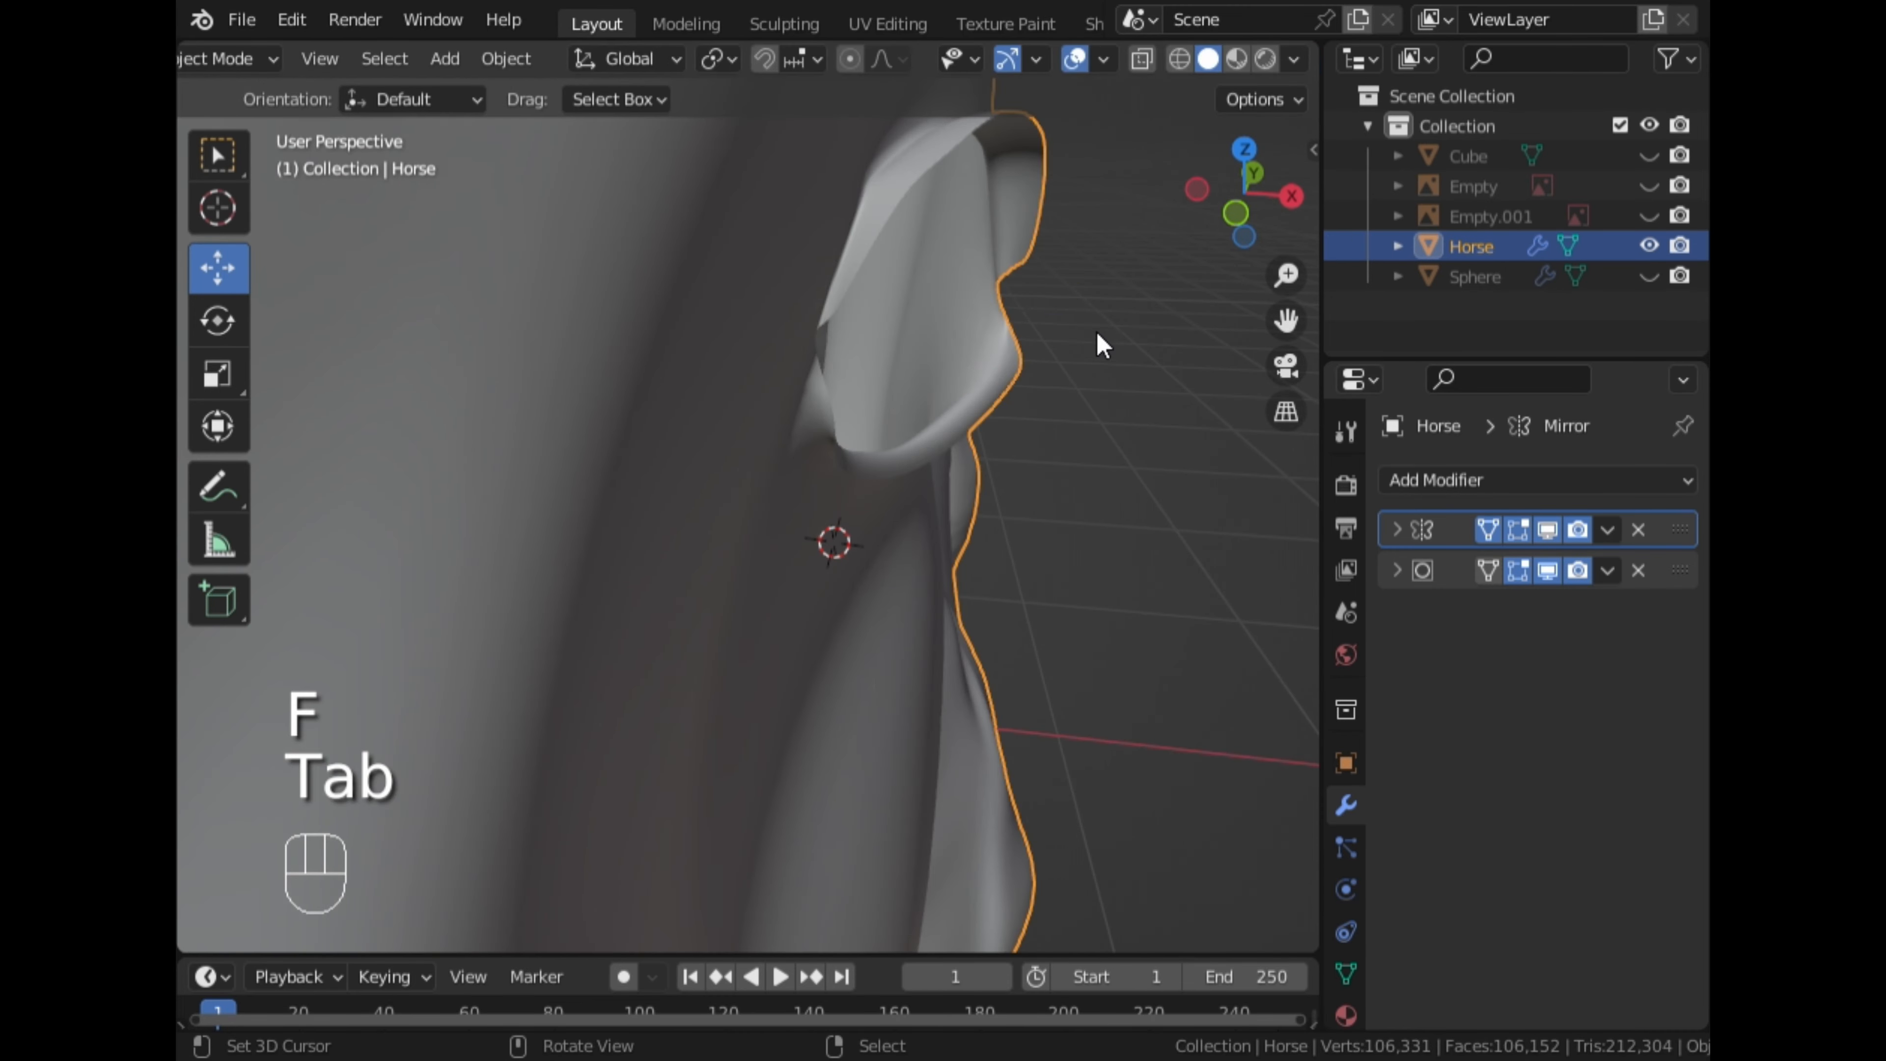
Select the outer edge path of the lower eyelid rim and shift it outward along the X axis
{"action": "middle_click_drag", "start_coordinate": [1099, 345], "coordinate": [857, 488]}
{"action": "key", "text": "Tab"}
{"action": "right_click", "coordinate": [1168, 525], "text": "ctrl"}
{"action": "middle_click_drag", "start_coordinate": [1168, 524], "coordinate": [1139, 474]}
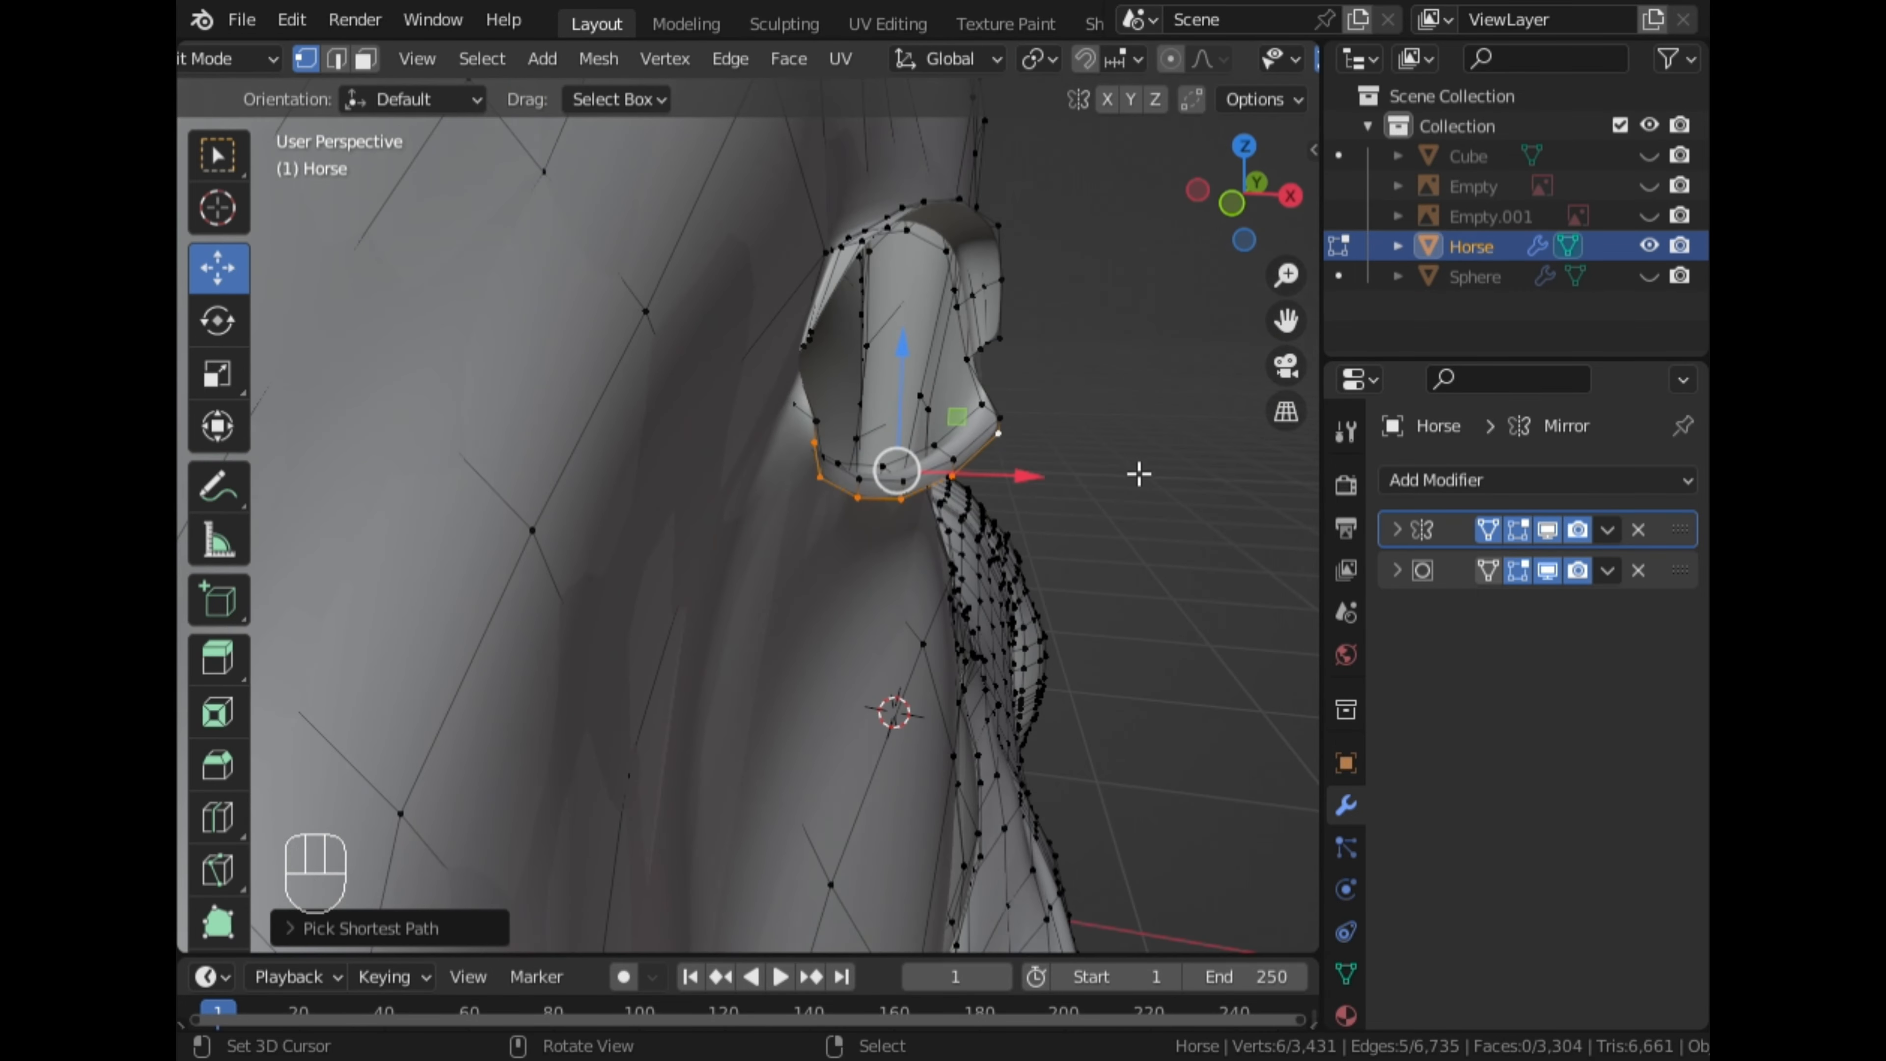
{"action": "key", "text": "g"}
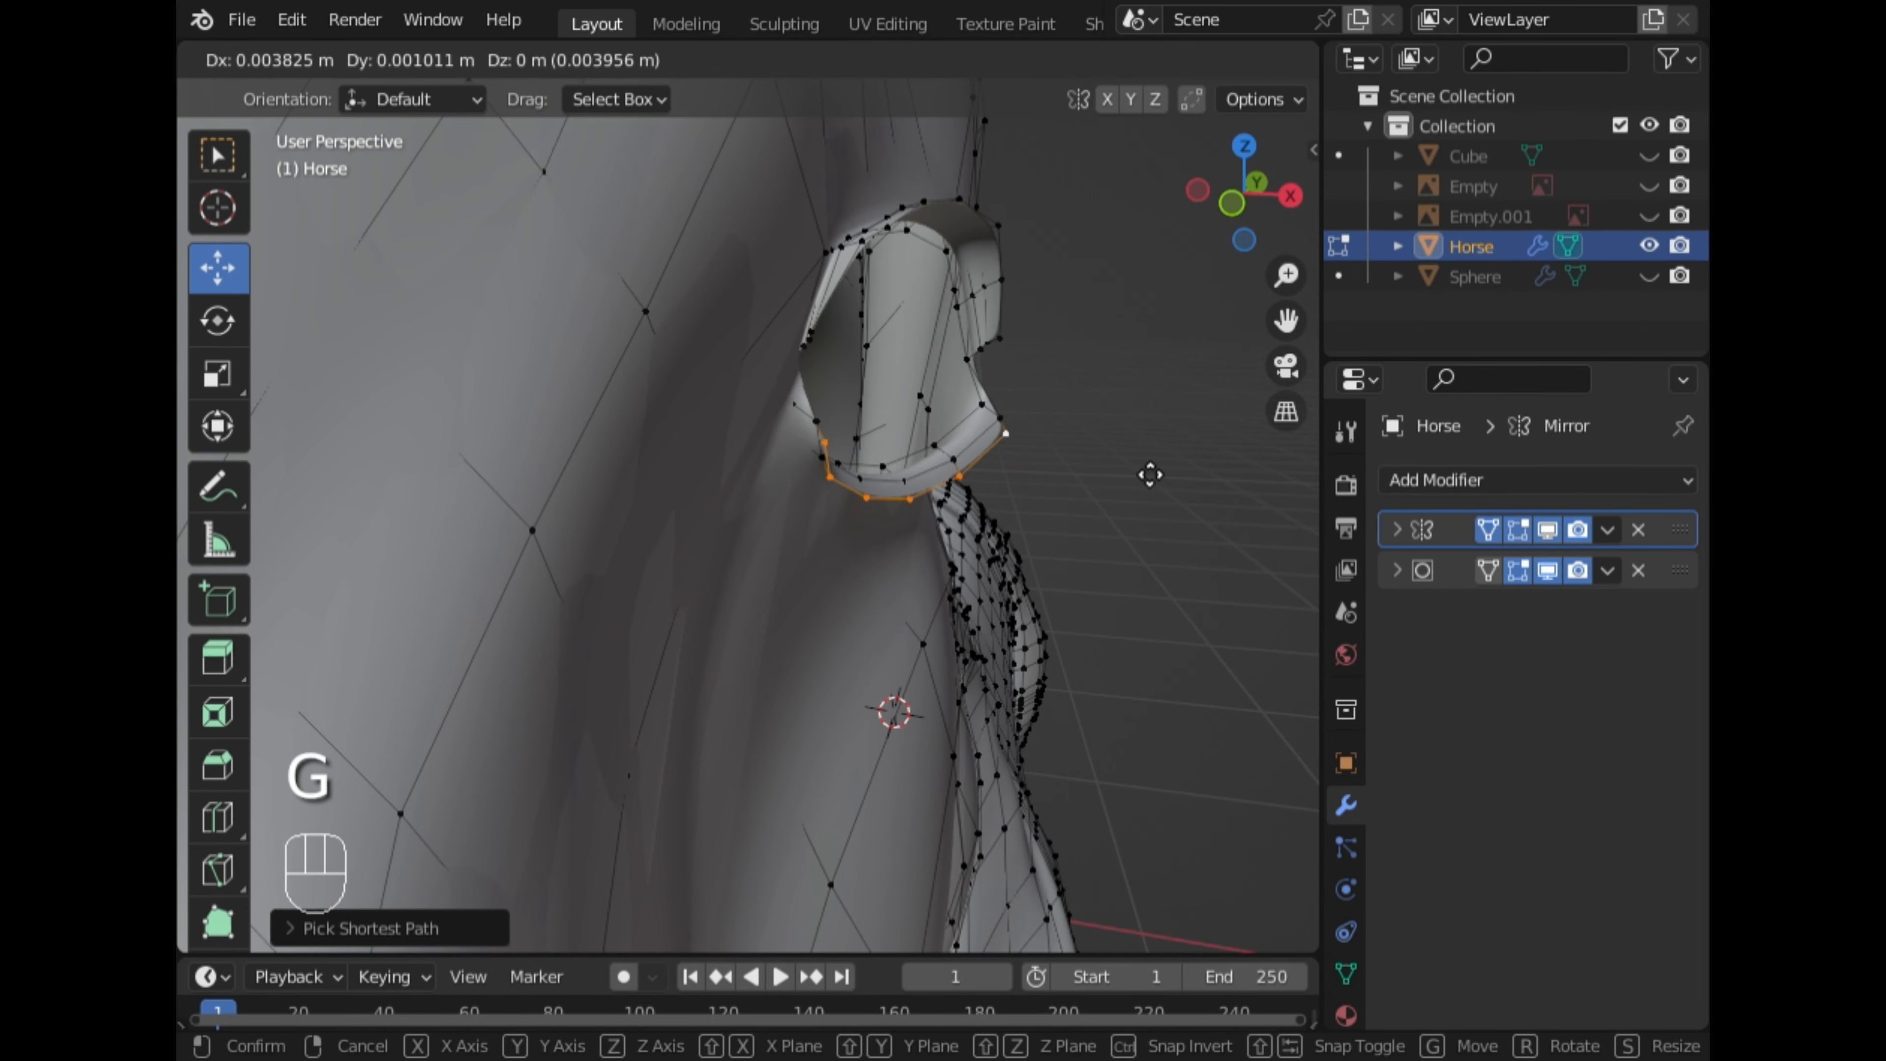
{"action": "left_click", "coordinate": [1142, 472]}
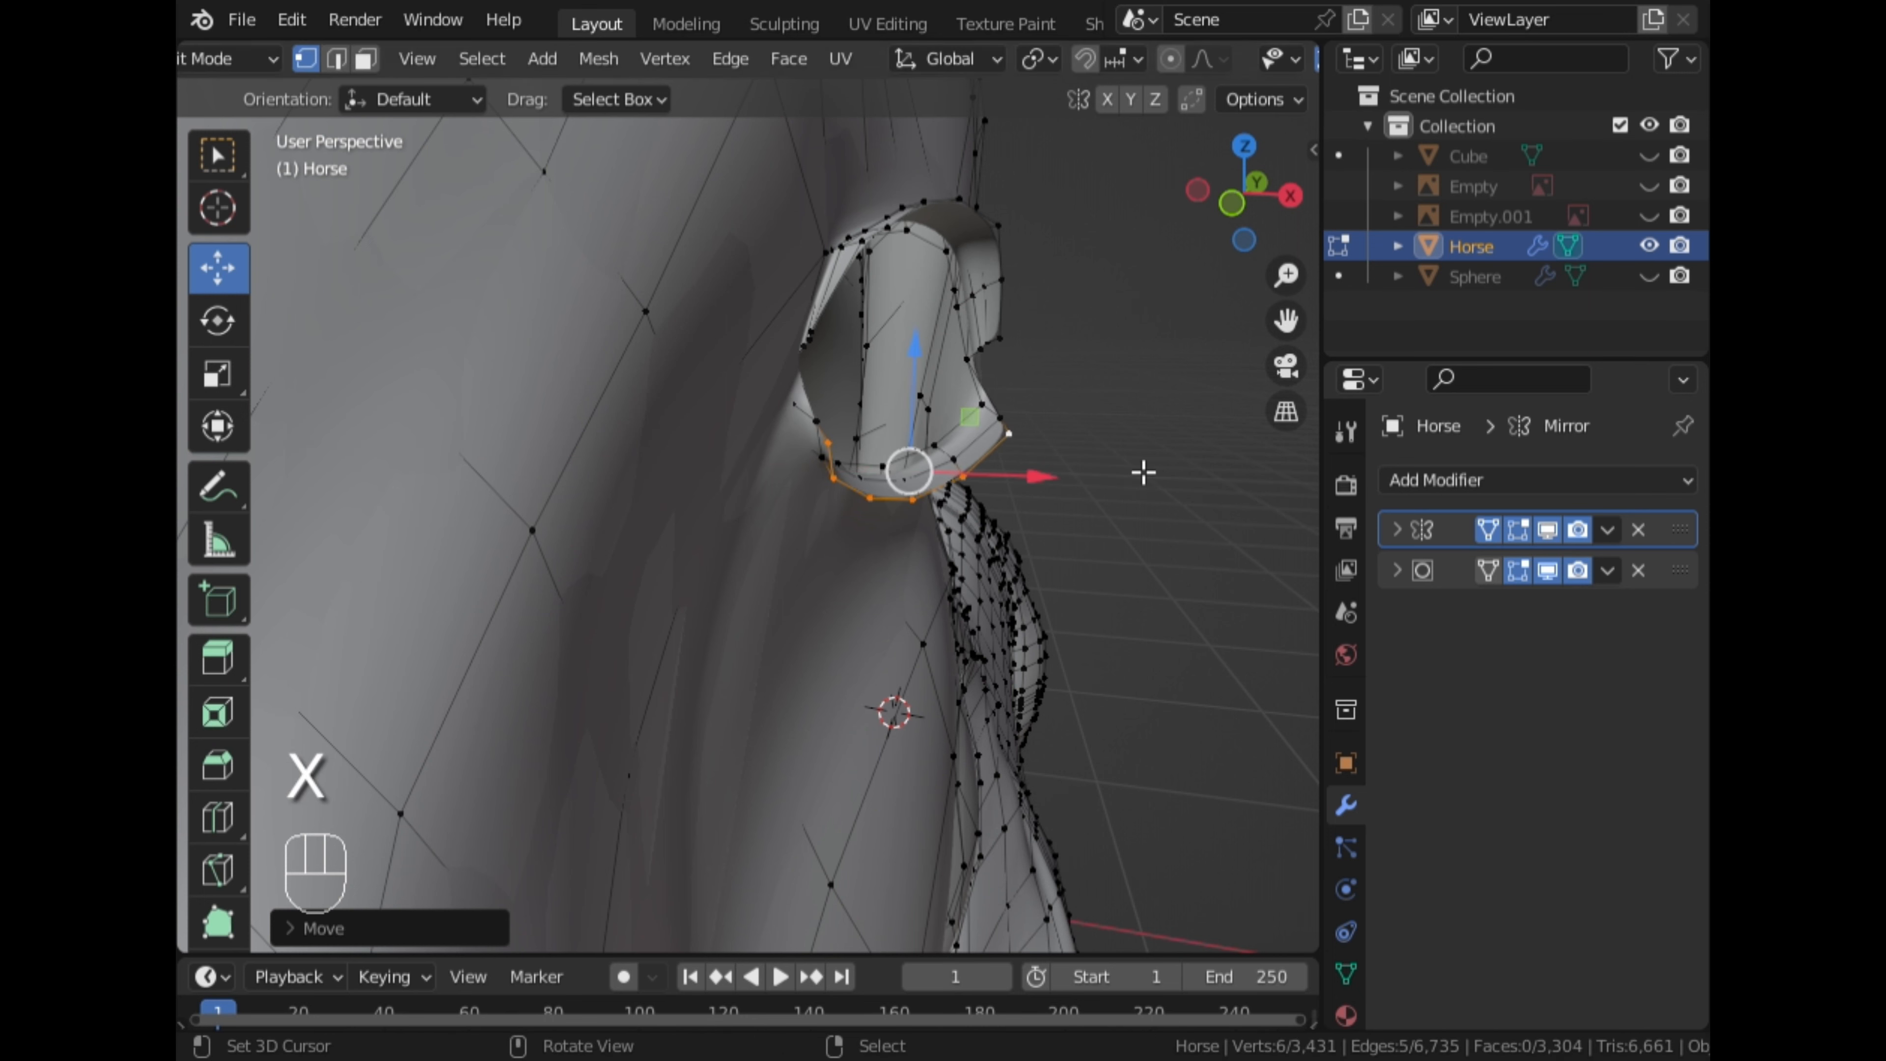
Scale the selected outer edge path of the lower eyelid rim
{"action": "middle_click_drag", "start_coordinate": [1142, 472], "coordinate": [791, 492]}
{"action": "scroll", "coordinate": [773, 515], "scroll_direction": "up", "scroll_amount": 1}
{"action": "key", "text": "s"}
{"action": "left_click", "coordinate": [1098, 551]}
Examine the lower eyelid's shape on the horse's head in object mode
{"action": "key", "text": "Tab"}
{"action": "scroll", "coordinate": [719, 557], "scroll_direction": "down", "scroll_amount": 4}
{"action": "left_click", "coordinate": [1254, 185]}
{"action": "scroll", "coordinate": [995, 413], "scroll_direction": "down", "scroll_amount": 8}
{"action": "scroll", "coordinate": [988, 430], "scroll_direction": "up", "scroll_amount": 6}
{"action": "scroll", "coordinate": [905, 479], "scroll_direction": "up", "scroll_amount": 1}
{"action": "scroll", "coordinate": [906, 482], "scroll_direction": "down", "scroll_amount": 1}
{"action": "key", "text": "Tab"}
Extrude the selected lower eyelid edge path two more times to thicken the rim
{"action": "middle_click_drag", "start_coordinate": [791, 492], "coordinate": [1052, 481]}
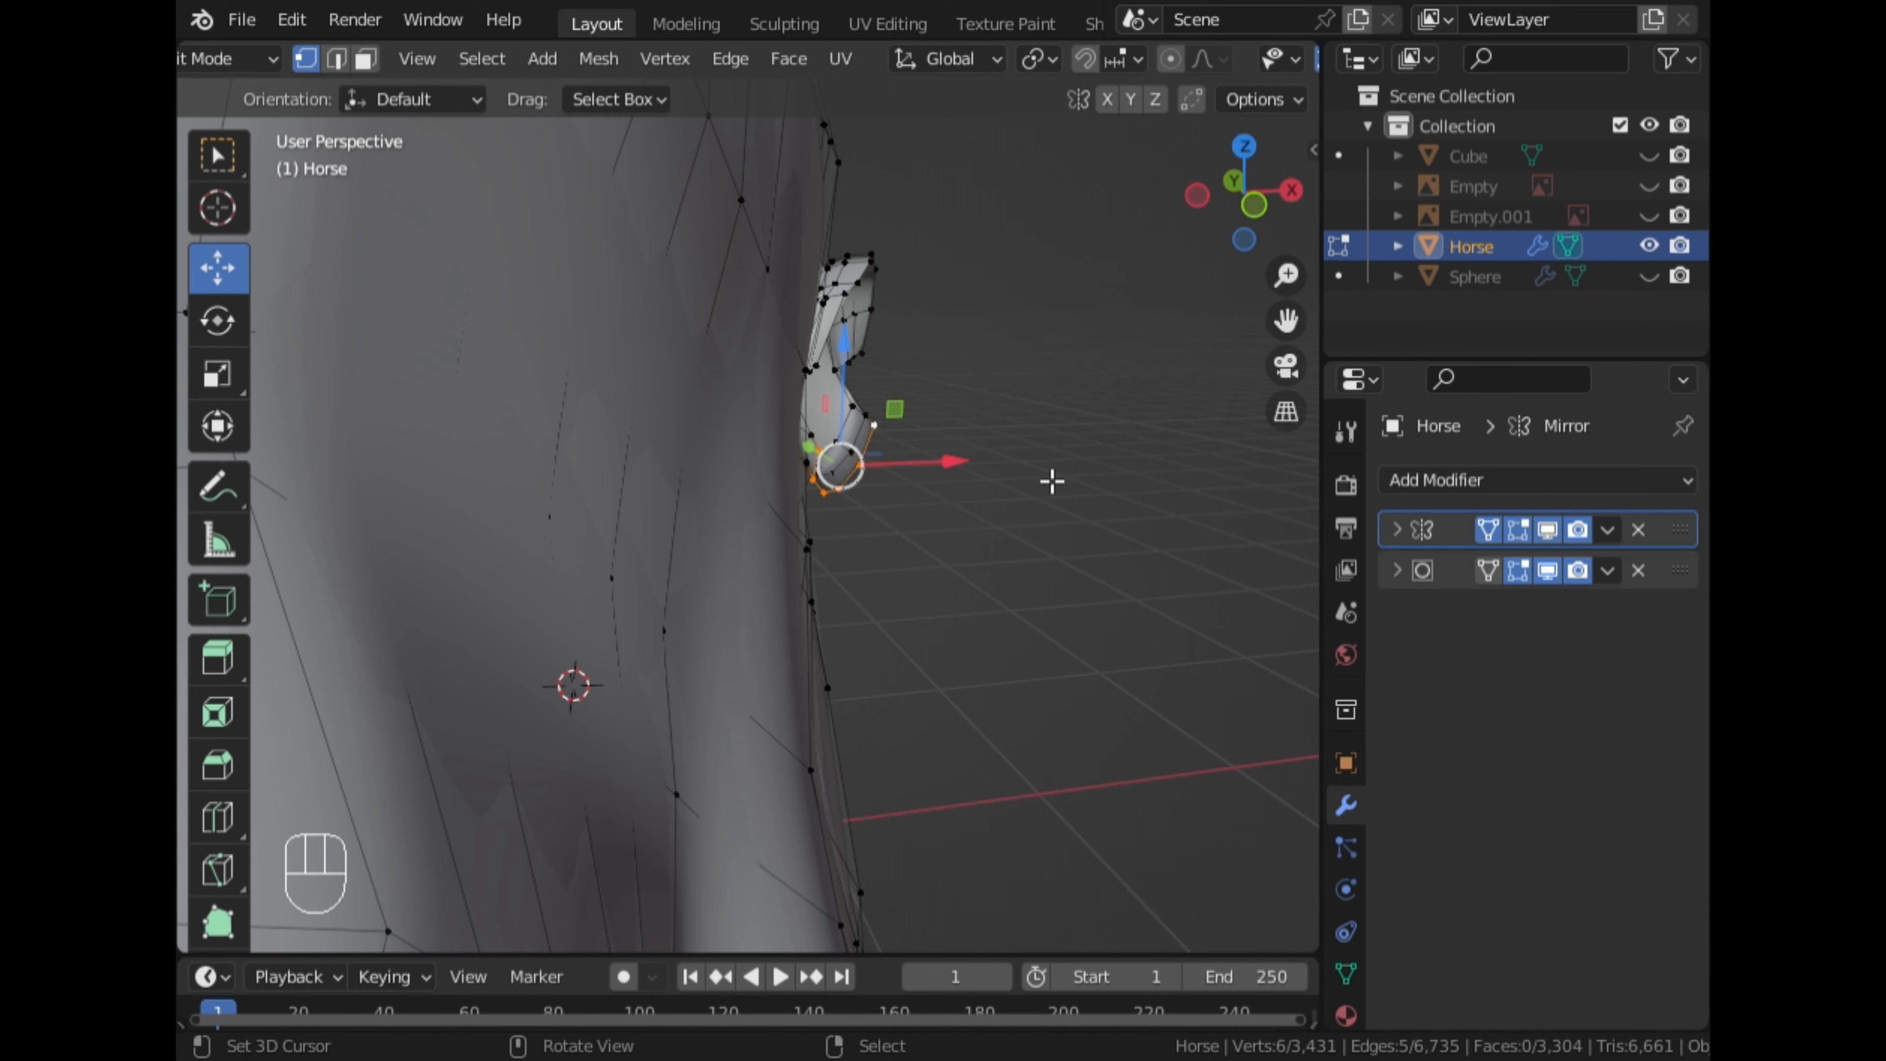
{"action": "left_click", "coordinate": [1054, 470]}
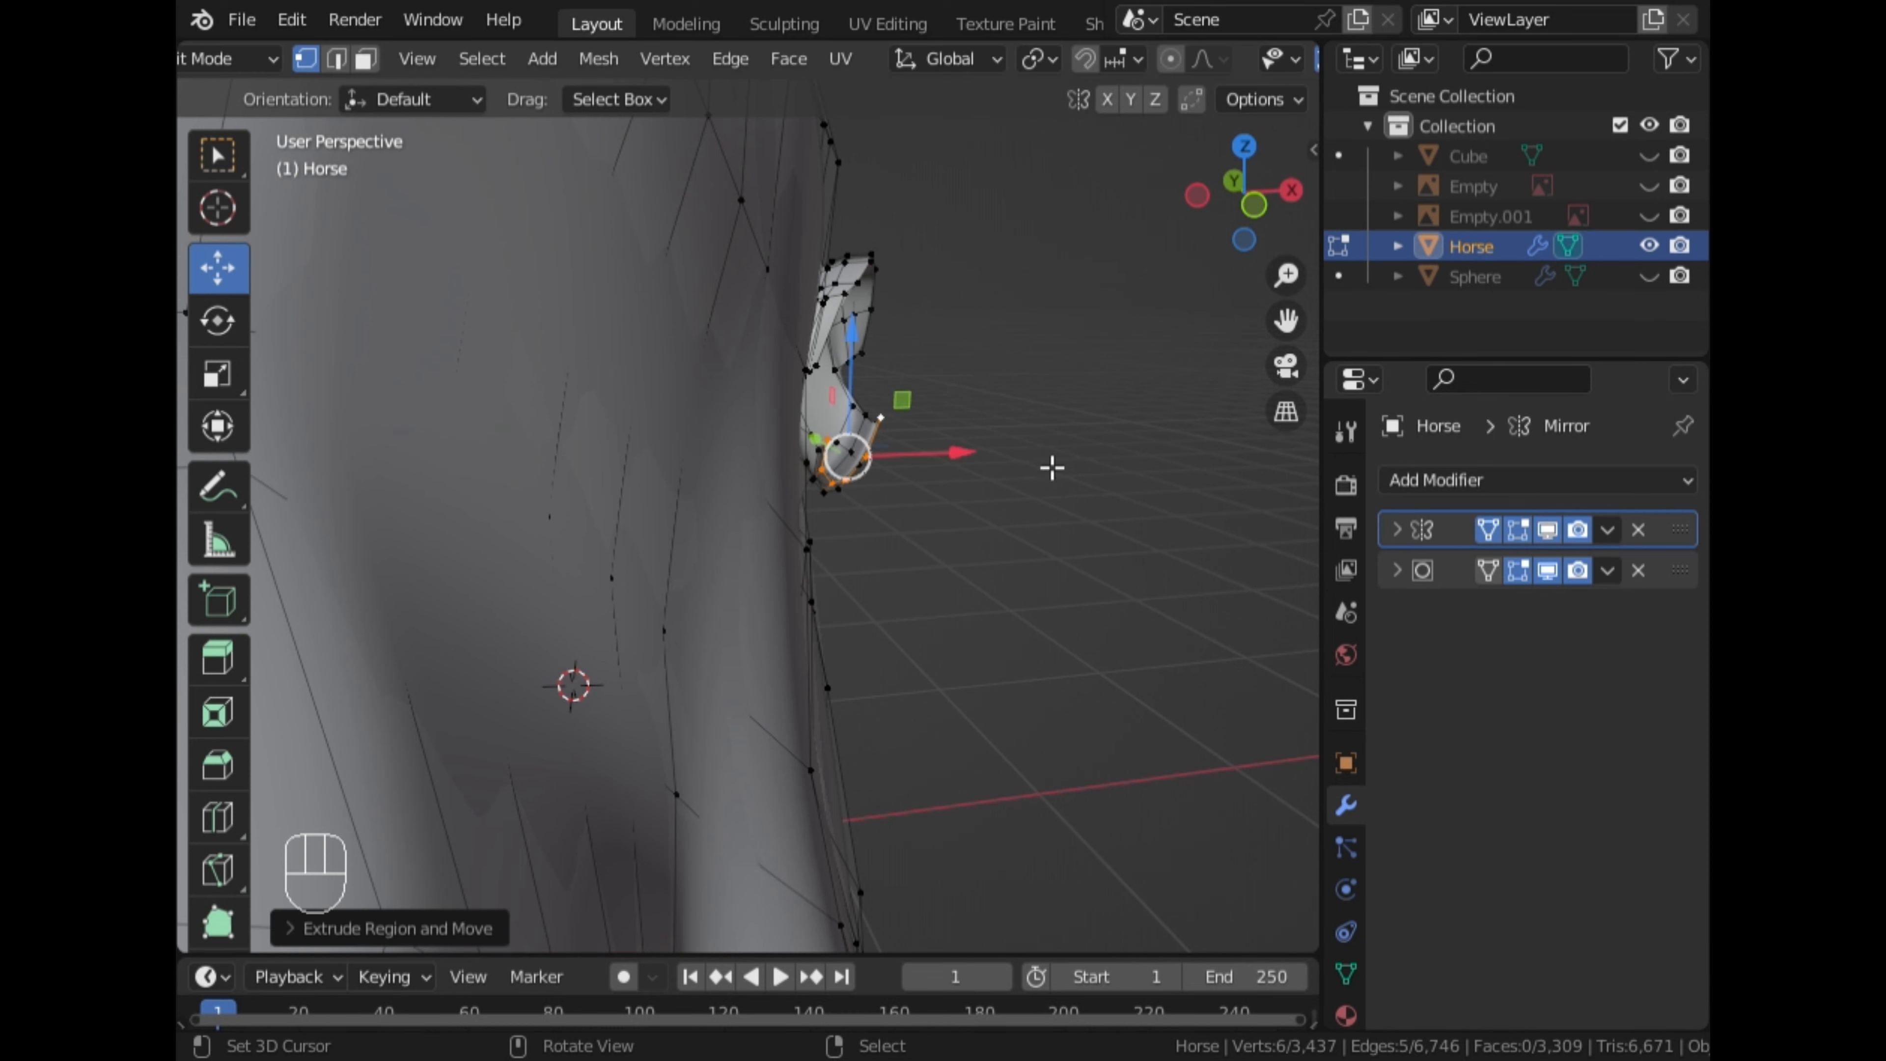
{"action": "middle_click_drag", "start_coordinate": [1052, 473], "coordinate": [780, 508]}
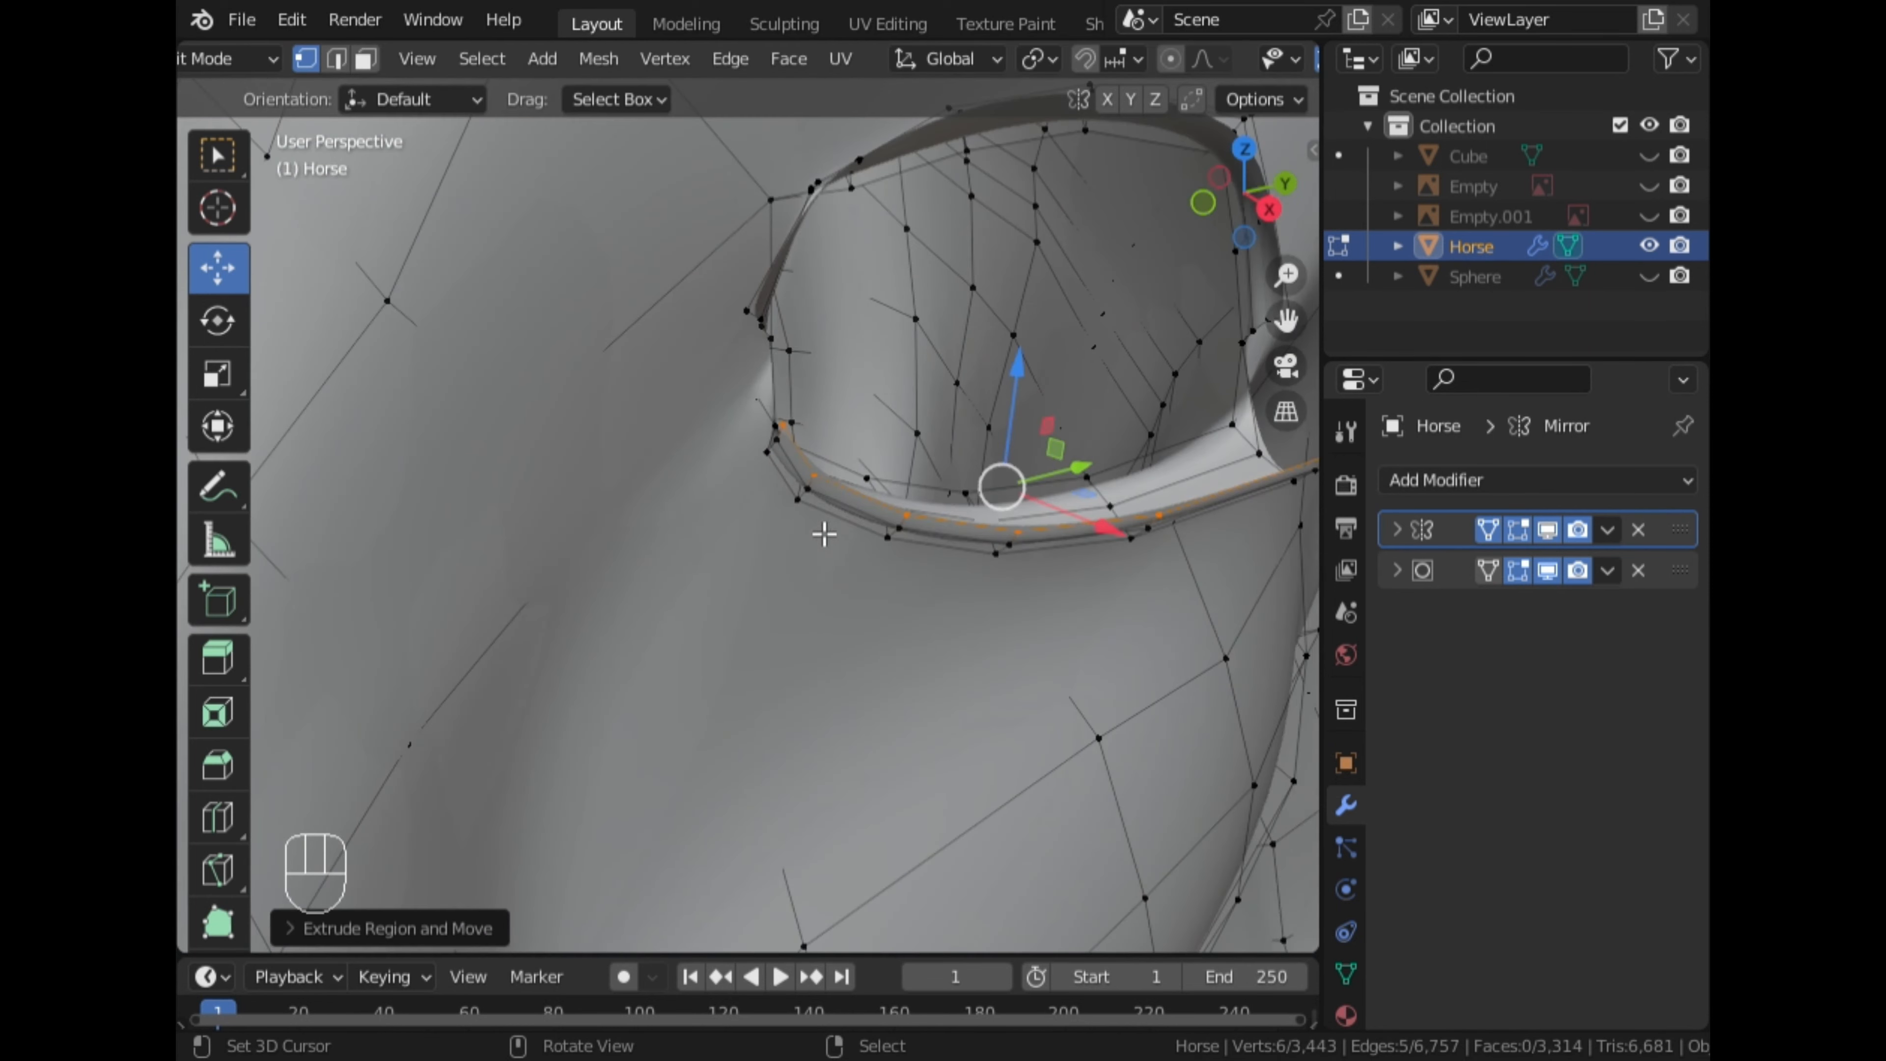
Scale the newly extruded lower eyelid edge path and move it into place
{"action": "key", "text": "s"}
{"action": "left_click", "coordinate": [1225, 633]}
{"action": "middle_click_drag", "start_coordinate": [1183, 636], "coordinate": [1129, 581]}
{"action": "key", "text": "g"}
{"action": "left_click", "coordinate": [1128, 541]}
Extrude the lower eyelid edge path inward and reposition the new edges
{"action": "key", "text": "e"}
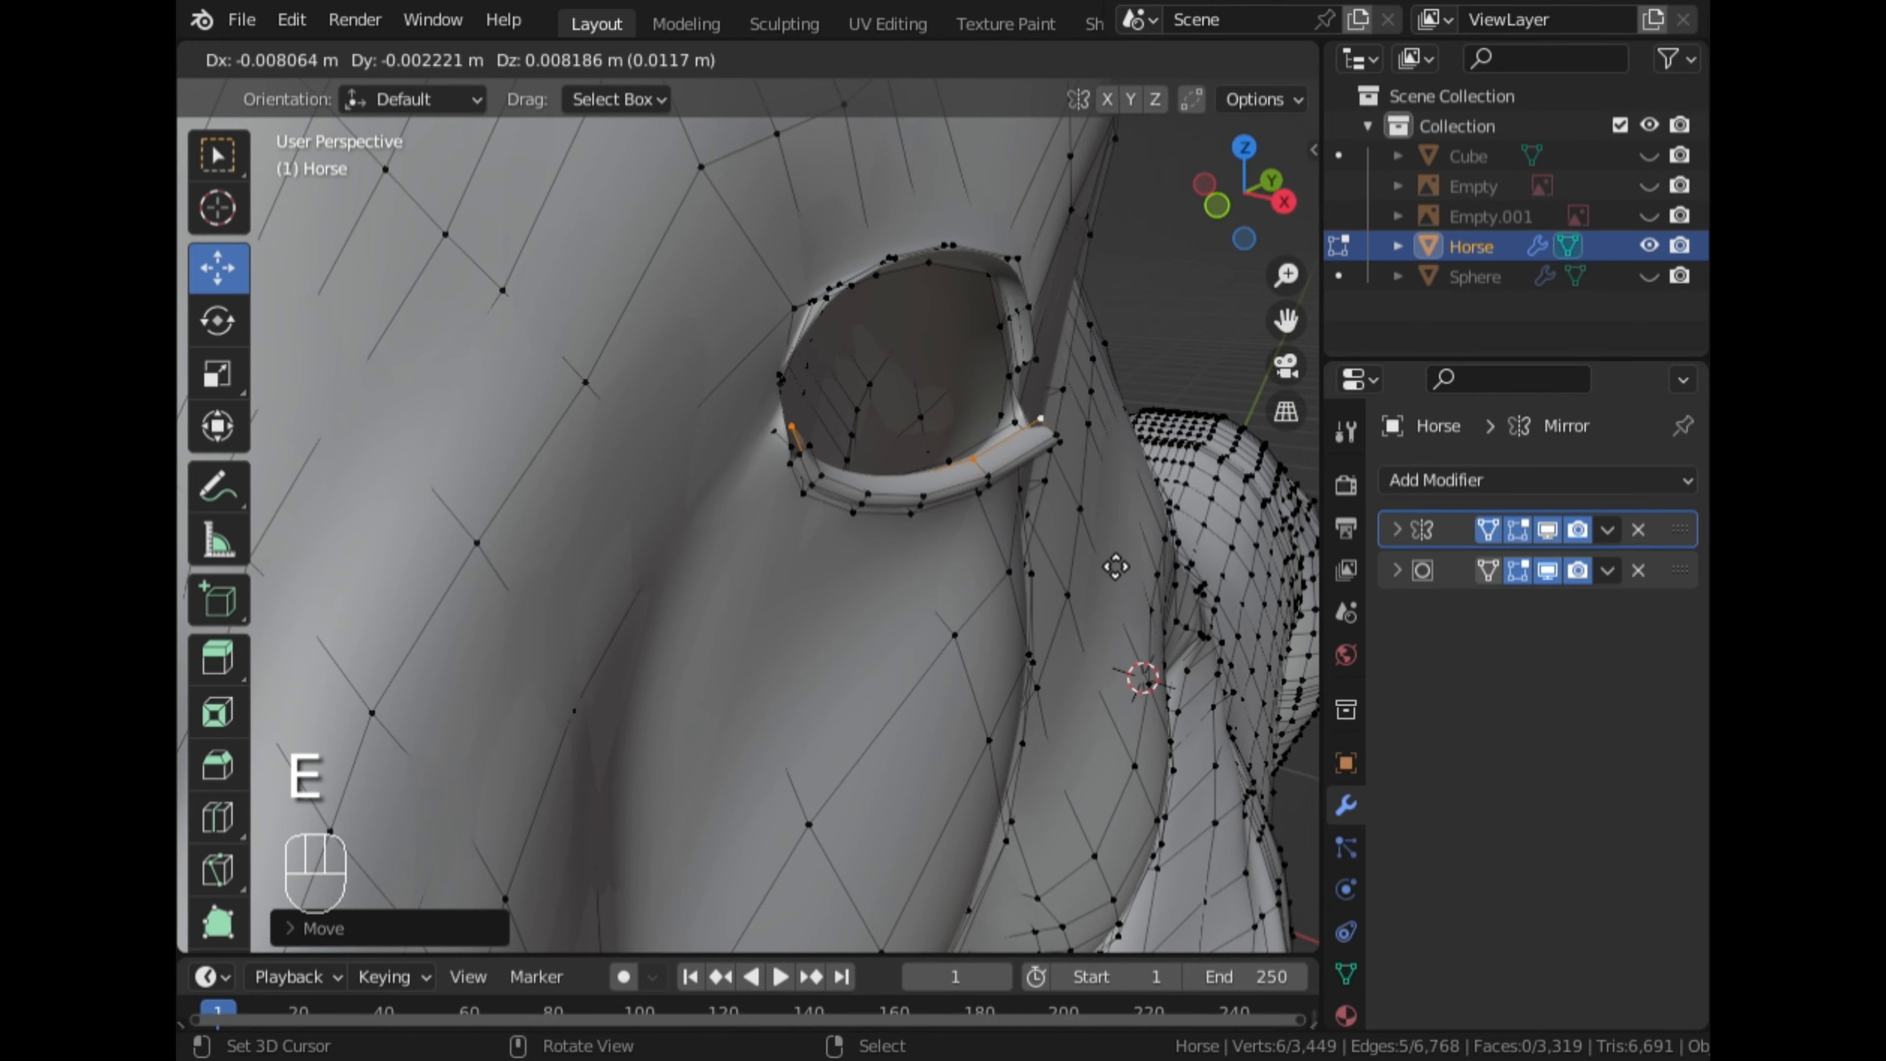
{"action": "left_click", "coordinate": [1116, 567]}
{"action": "middle_click_drag", "start_coordinate": [1116, 567], "coordinate": [816, 615]}
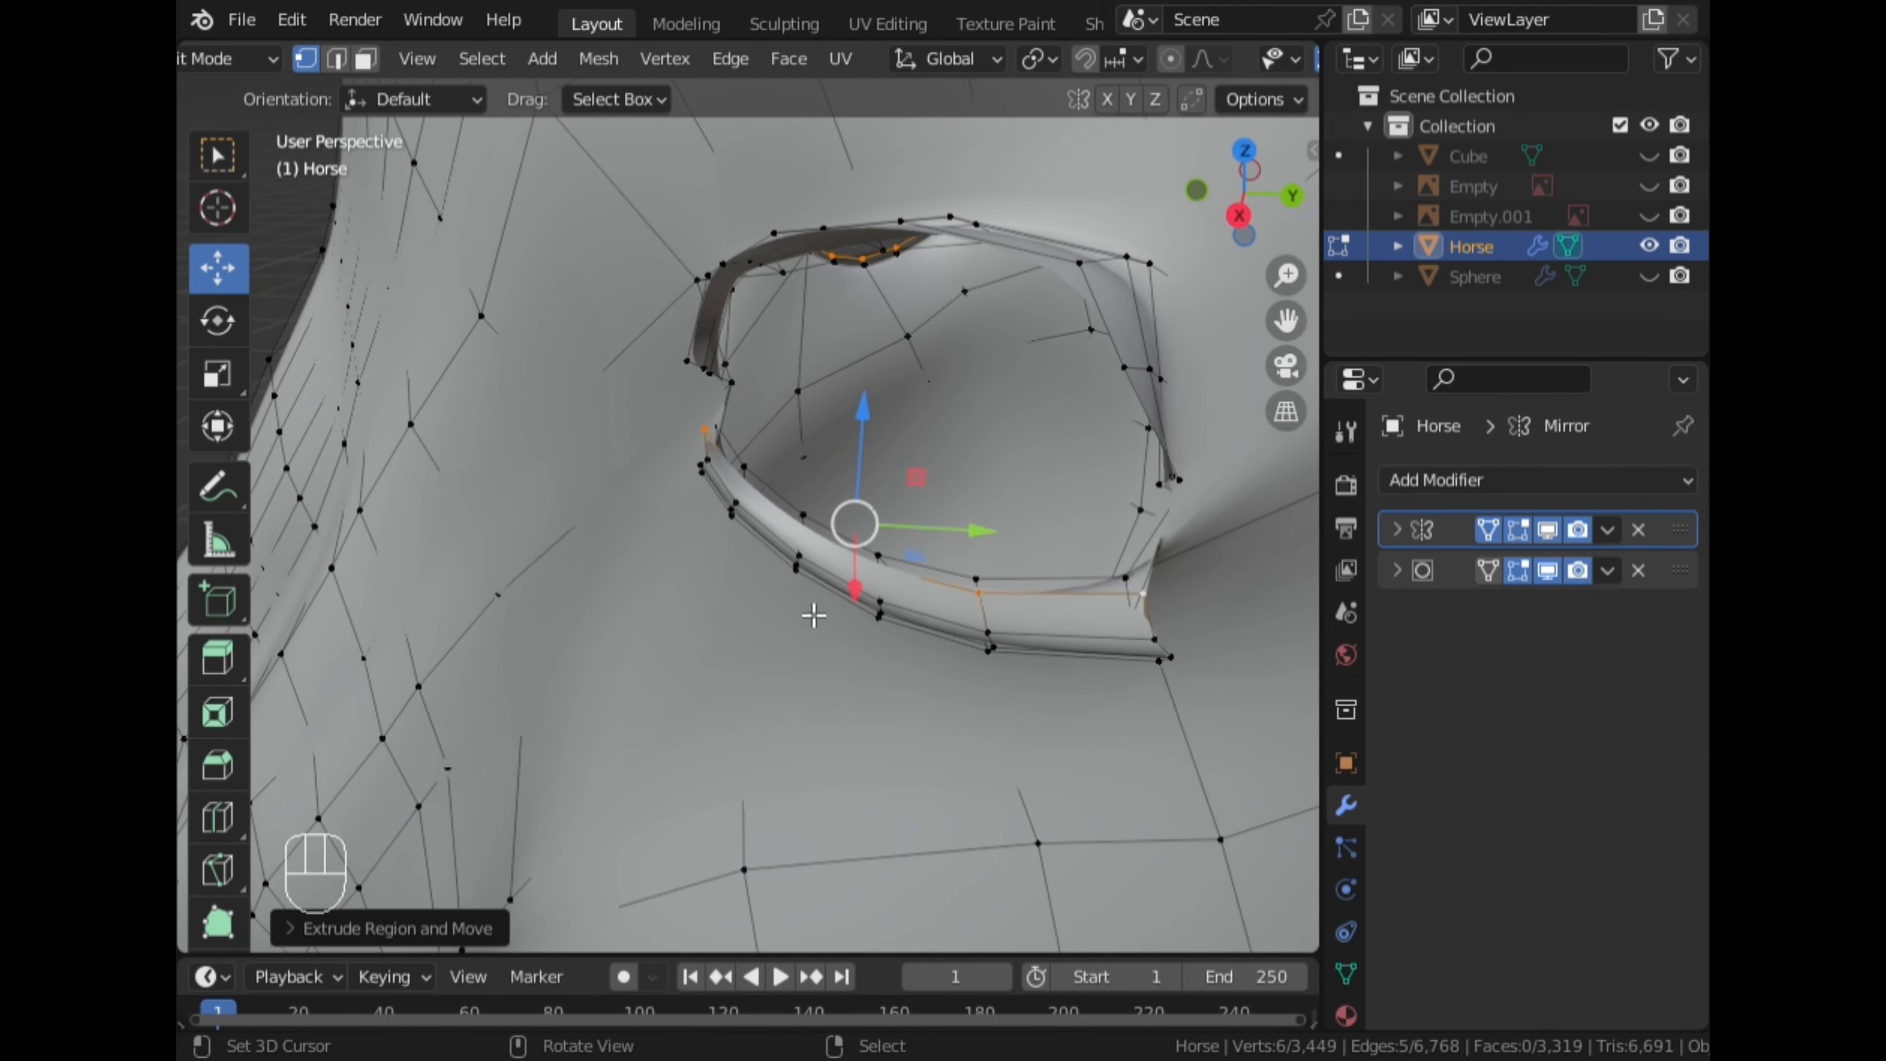
{"action": "left_click_drag", "start_coordinate": [944, 526], "coordinate": [892, 454]}
Try to rotate the selected inner eyelid edge path about the X axis
{"action": "middle_click_drag", "start_coordinate": [893, 455], "coordinate": [737, 506]}
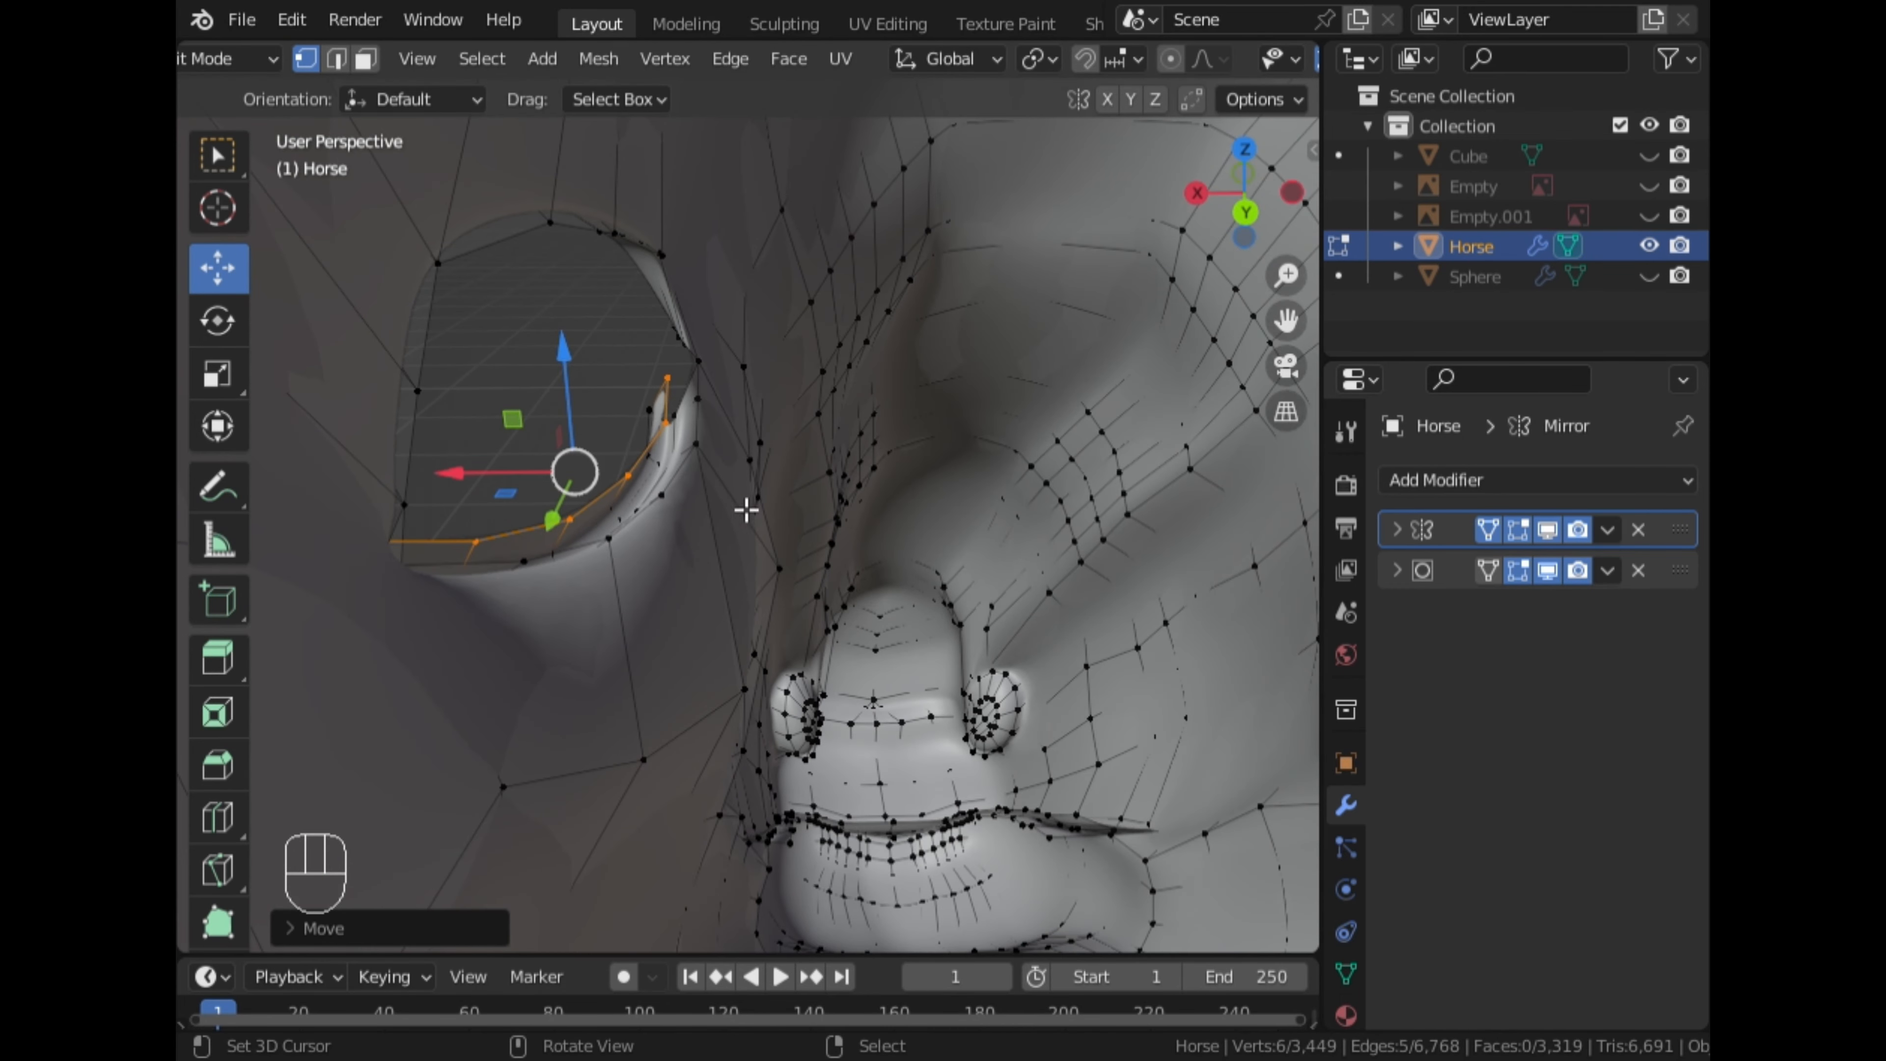
{"action": "key", "text": "r"}
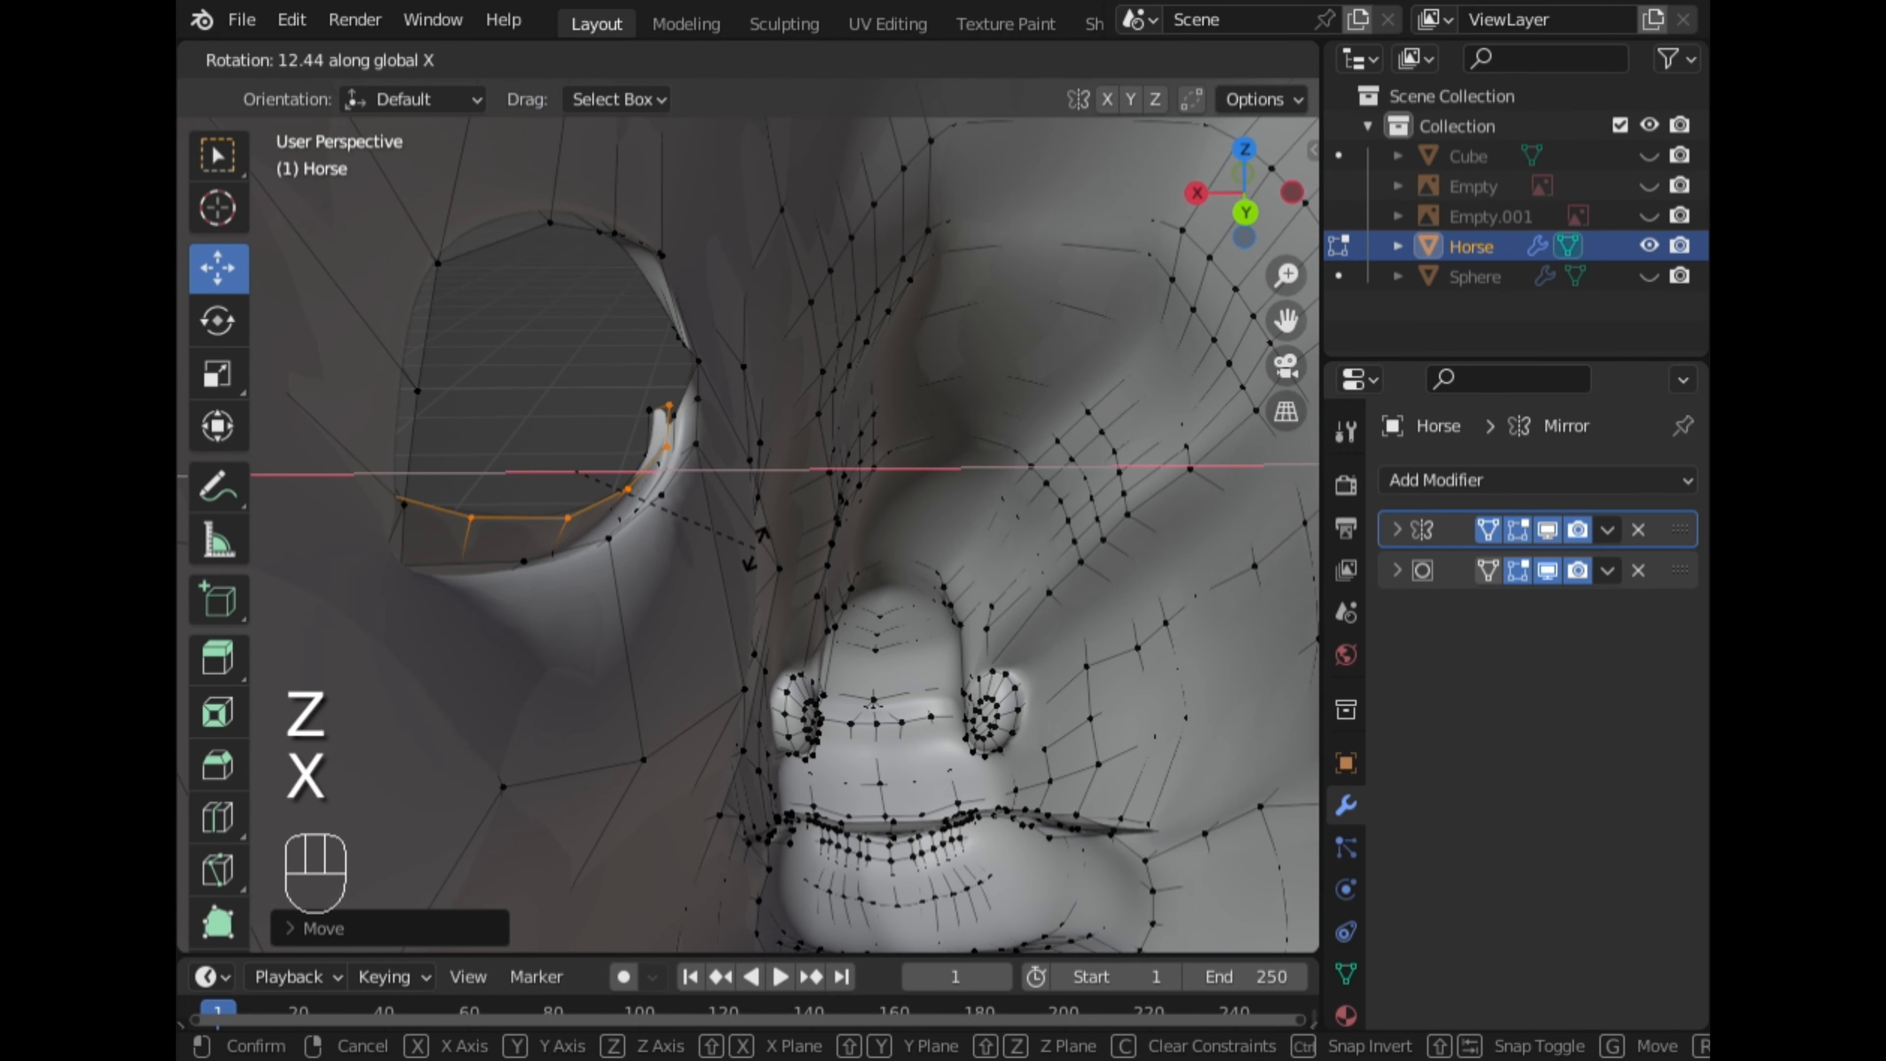
{"action": "left_click", "coordinate": [756, 550]}
{"action": "middle_click_drag", "start_coordinate": [766, 565], "coordinate": [610, 521]}
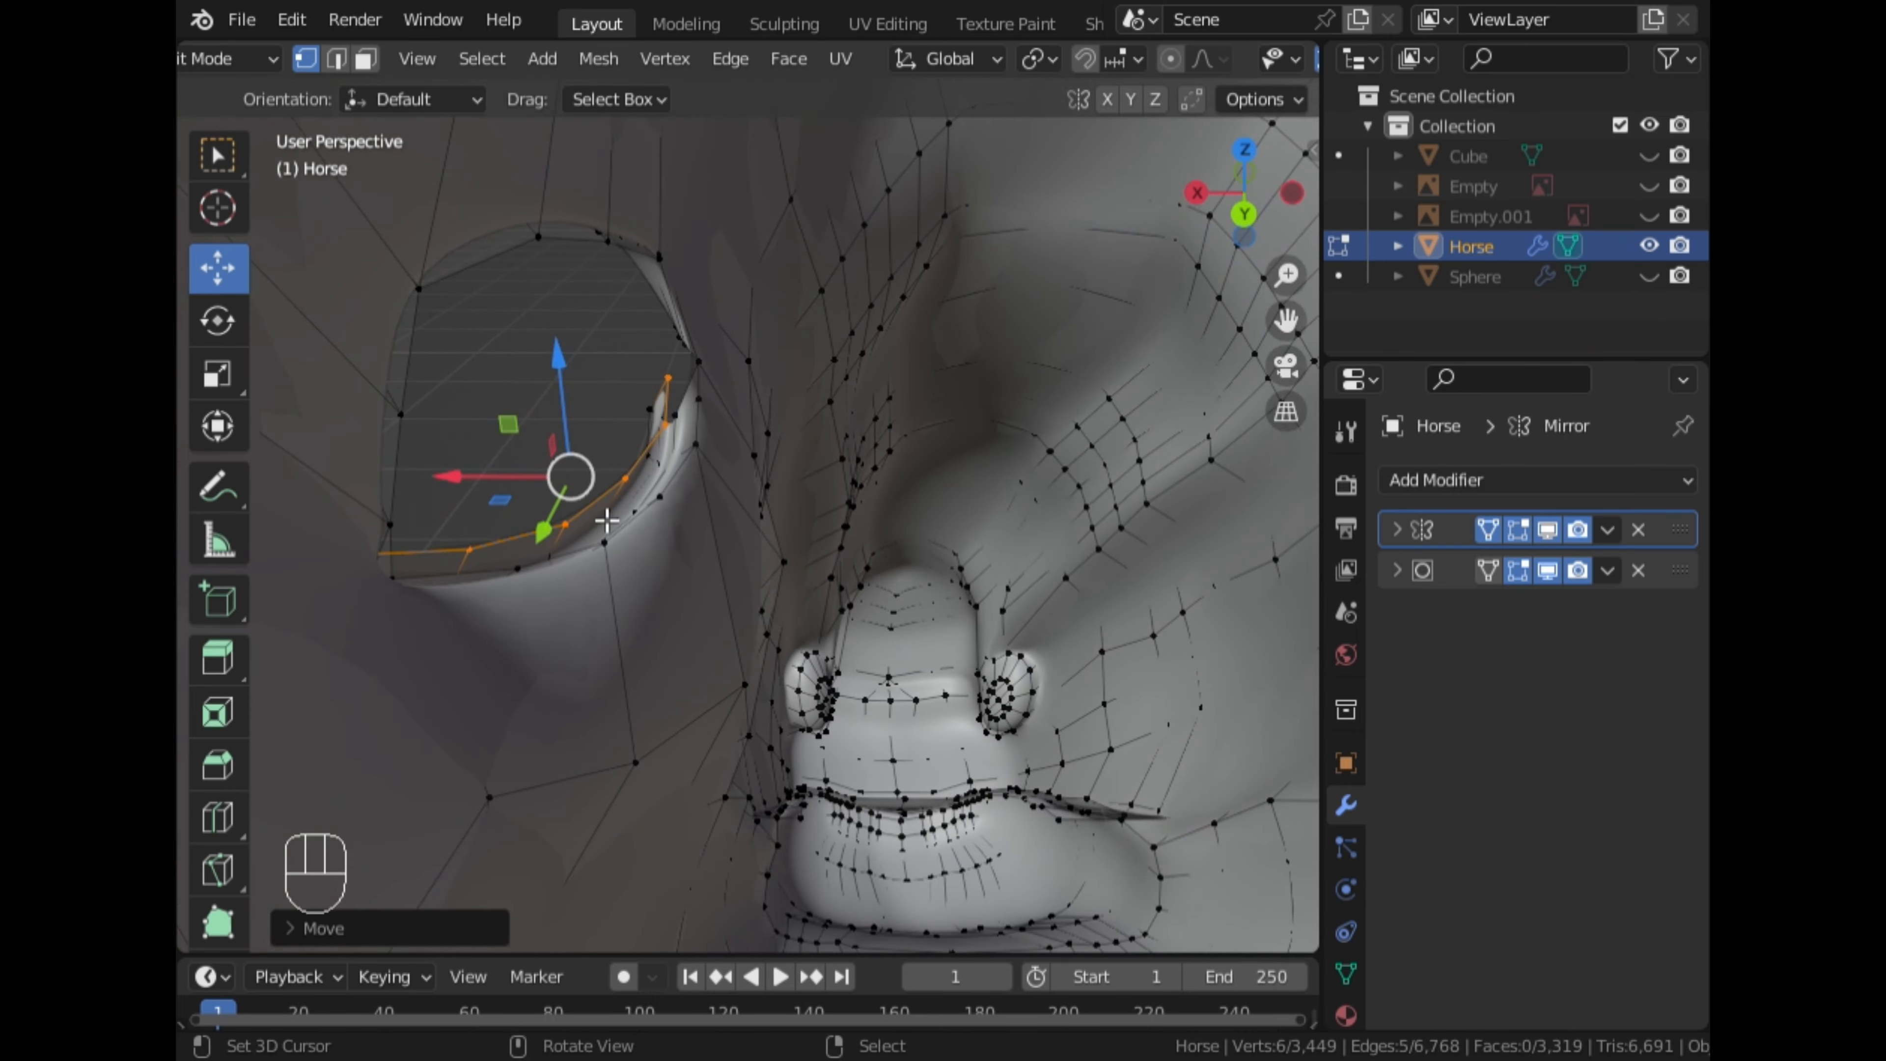
Shift the inner eyelid edge path slightly along the Z axis and adjust its position behind the rim
{"action": "left_click_drag", "start_coordinate": [568, 405], "coordinate": [570, 417]}
{"action": "middle_click_drag", "start_coordinate": [618, 513], "coordinate": [717, 487]}
{"action": "left_click", "coordinate": [1080, 754]}
{"action": "left_click_drag", "start_coordinate": [673, 502], "coordinate": [711, 499]}
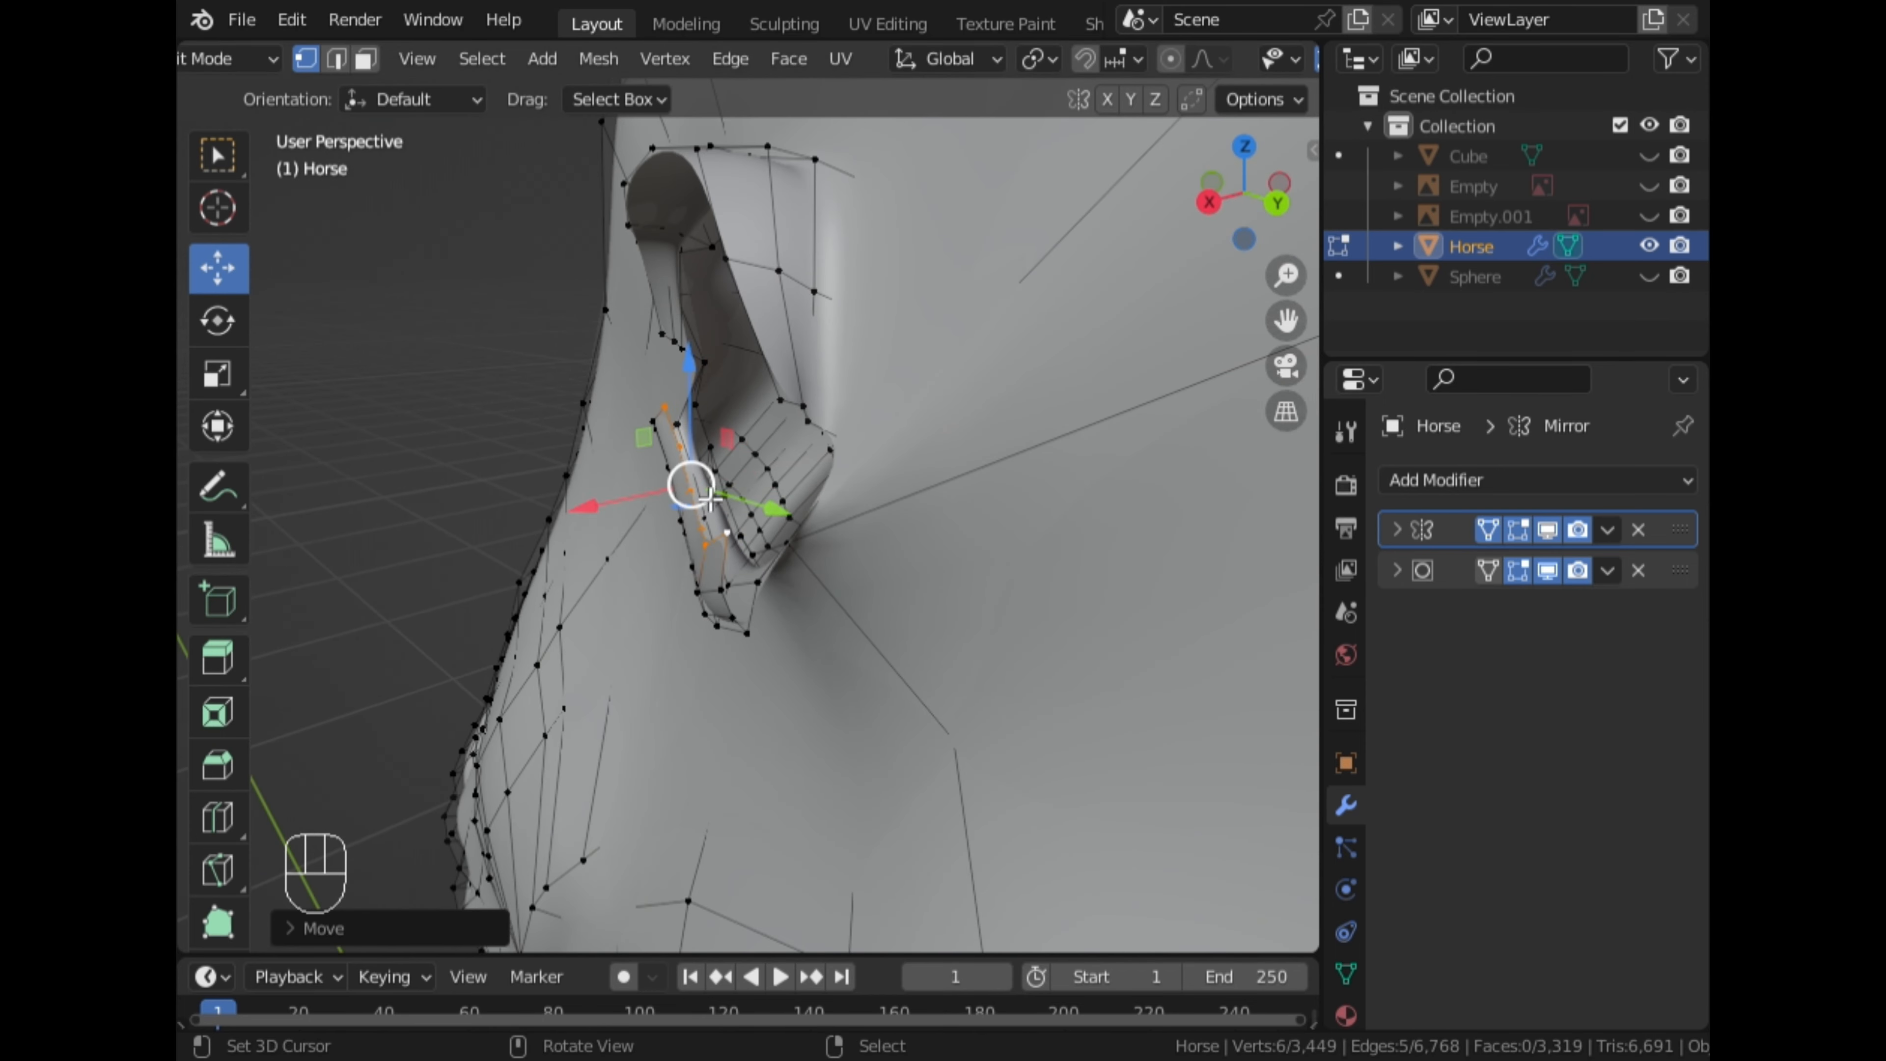
Extrude the inner eyelid edge path inward along the X axis and check the result in object mode
{"action": "key", "text": "e"}
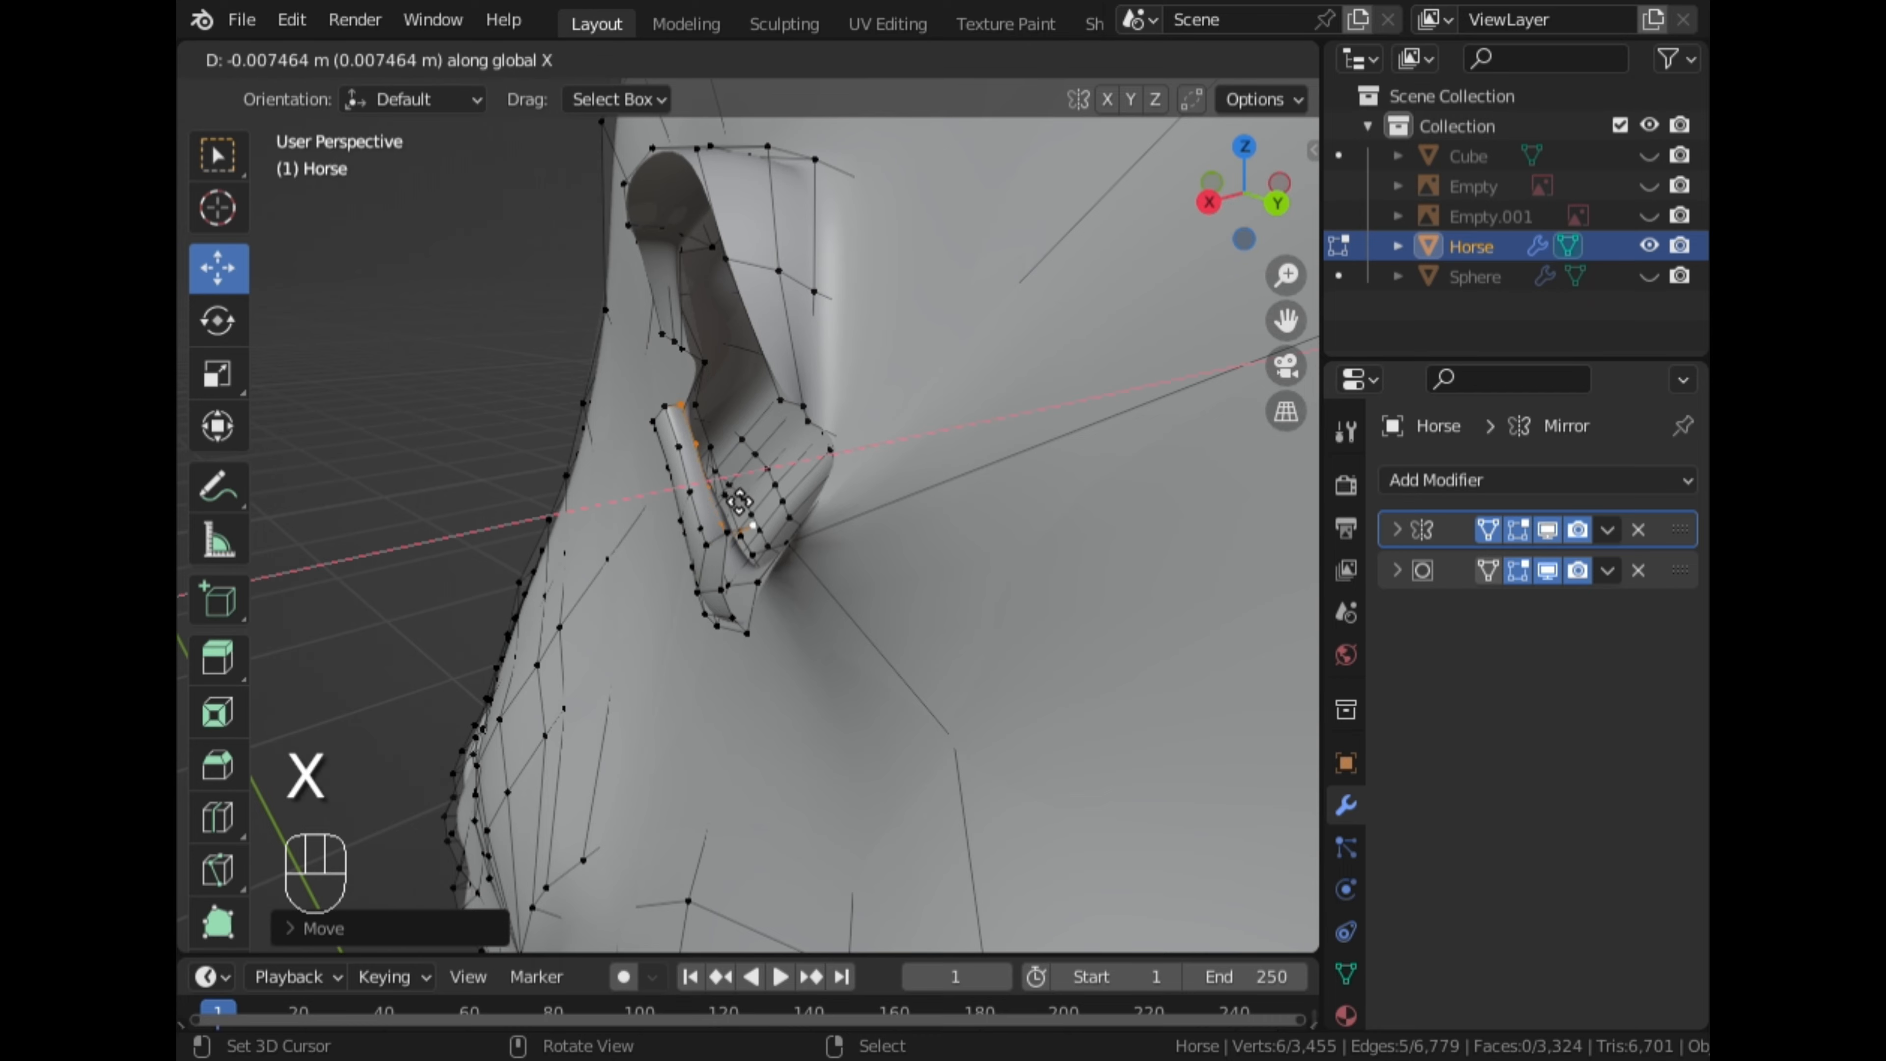
{"action": "left_click", "coordinate": [736, 503]}
{"action": "middle_click_drag", "start_coordinate": [735, 503], "coordinate": [731, 559]}
{"action": "key", "text": "Tab"}
{"action": "scroll", "coordinate": [1021, 516], "scroll_direction": "down", "scroll_amount": 4}
{"action": "scroll", "coordinate": [787, 531], "scroll_direction": "up", "scroll_amount": 5}
{"action": "middle_click_drag", "start_coordinate": [884, 506], "coordinate": [835, 547]}
{"action": "key", "text": "Tab"}
Add the eye opening's original lower edge path to the selection and bridge it to the inner eyelid edge
{"action": "middle_click_drag", "start_coordinate": [835, 546], "coordinate": [446, 551]}
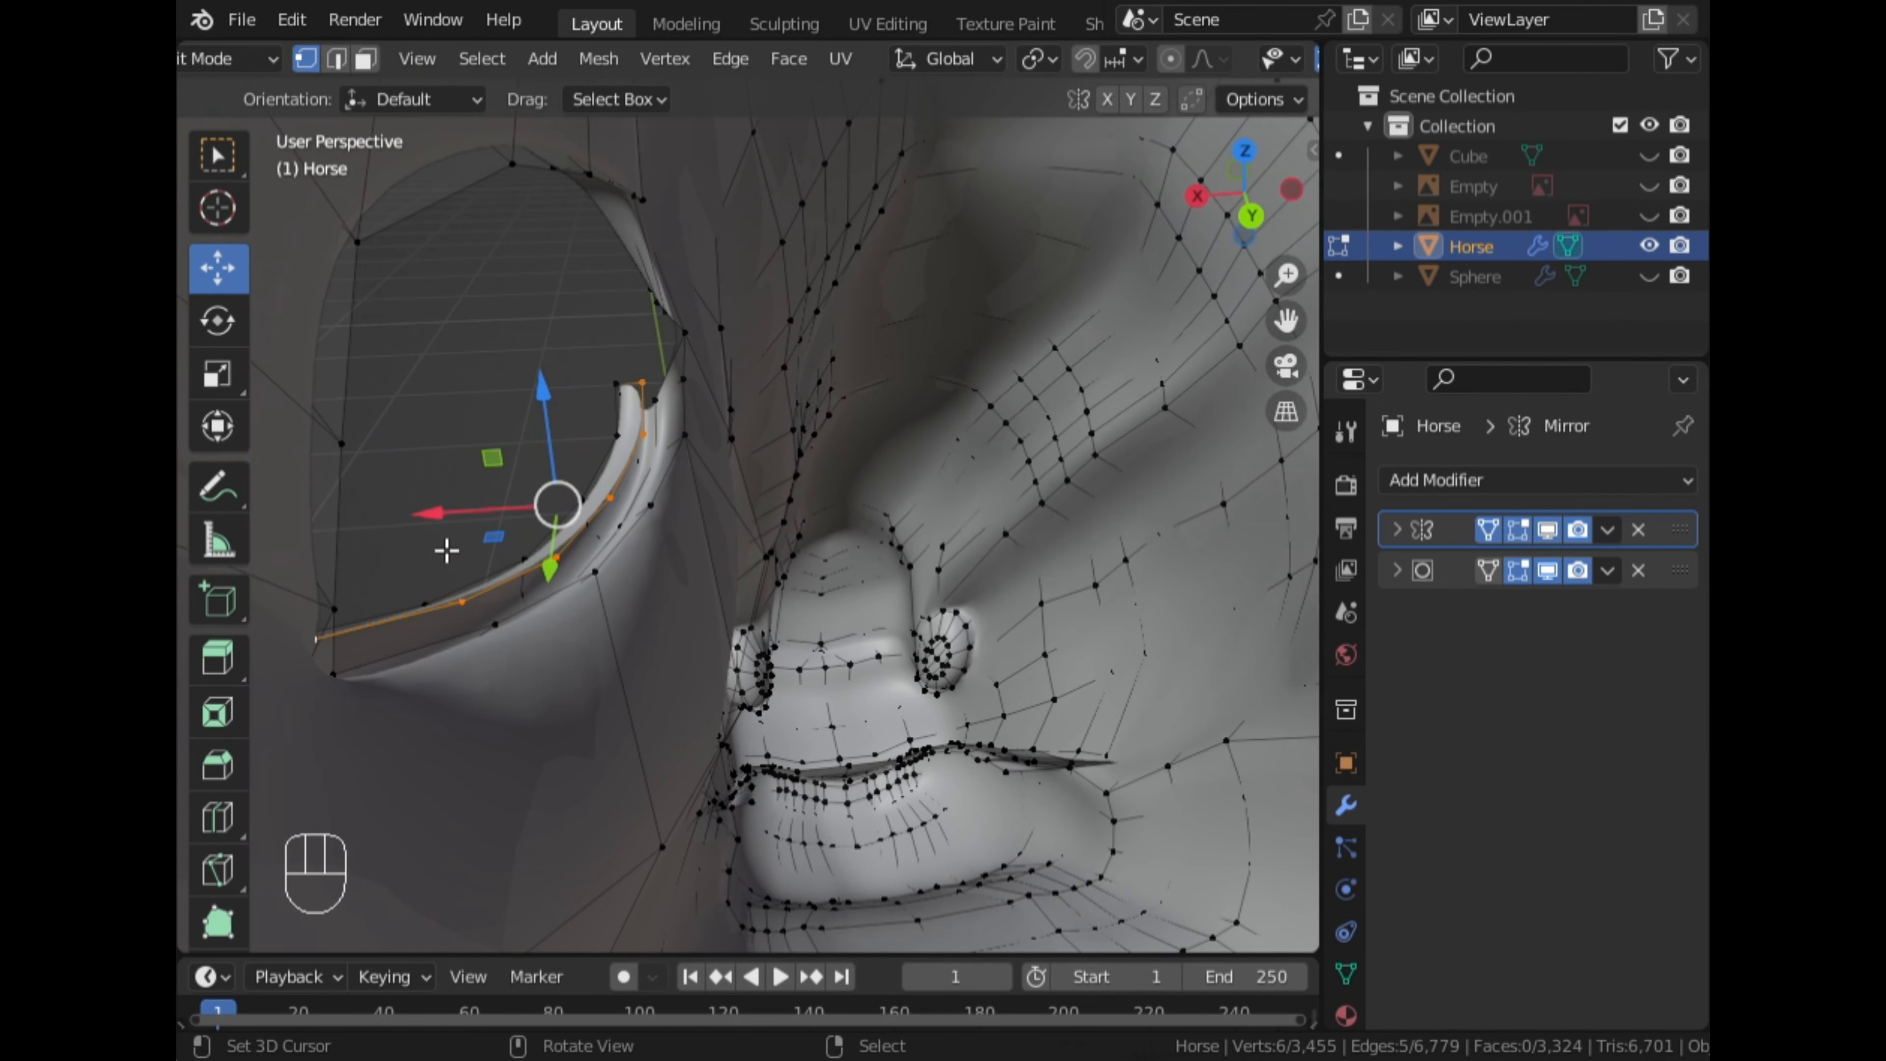
{"action": "left_click", "coordinate": [690, 403], "text": "shift"}
{"action": "middle_click_drag", "start_coordinate": [690, 403], "coordinate": [348, 654]}
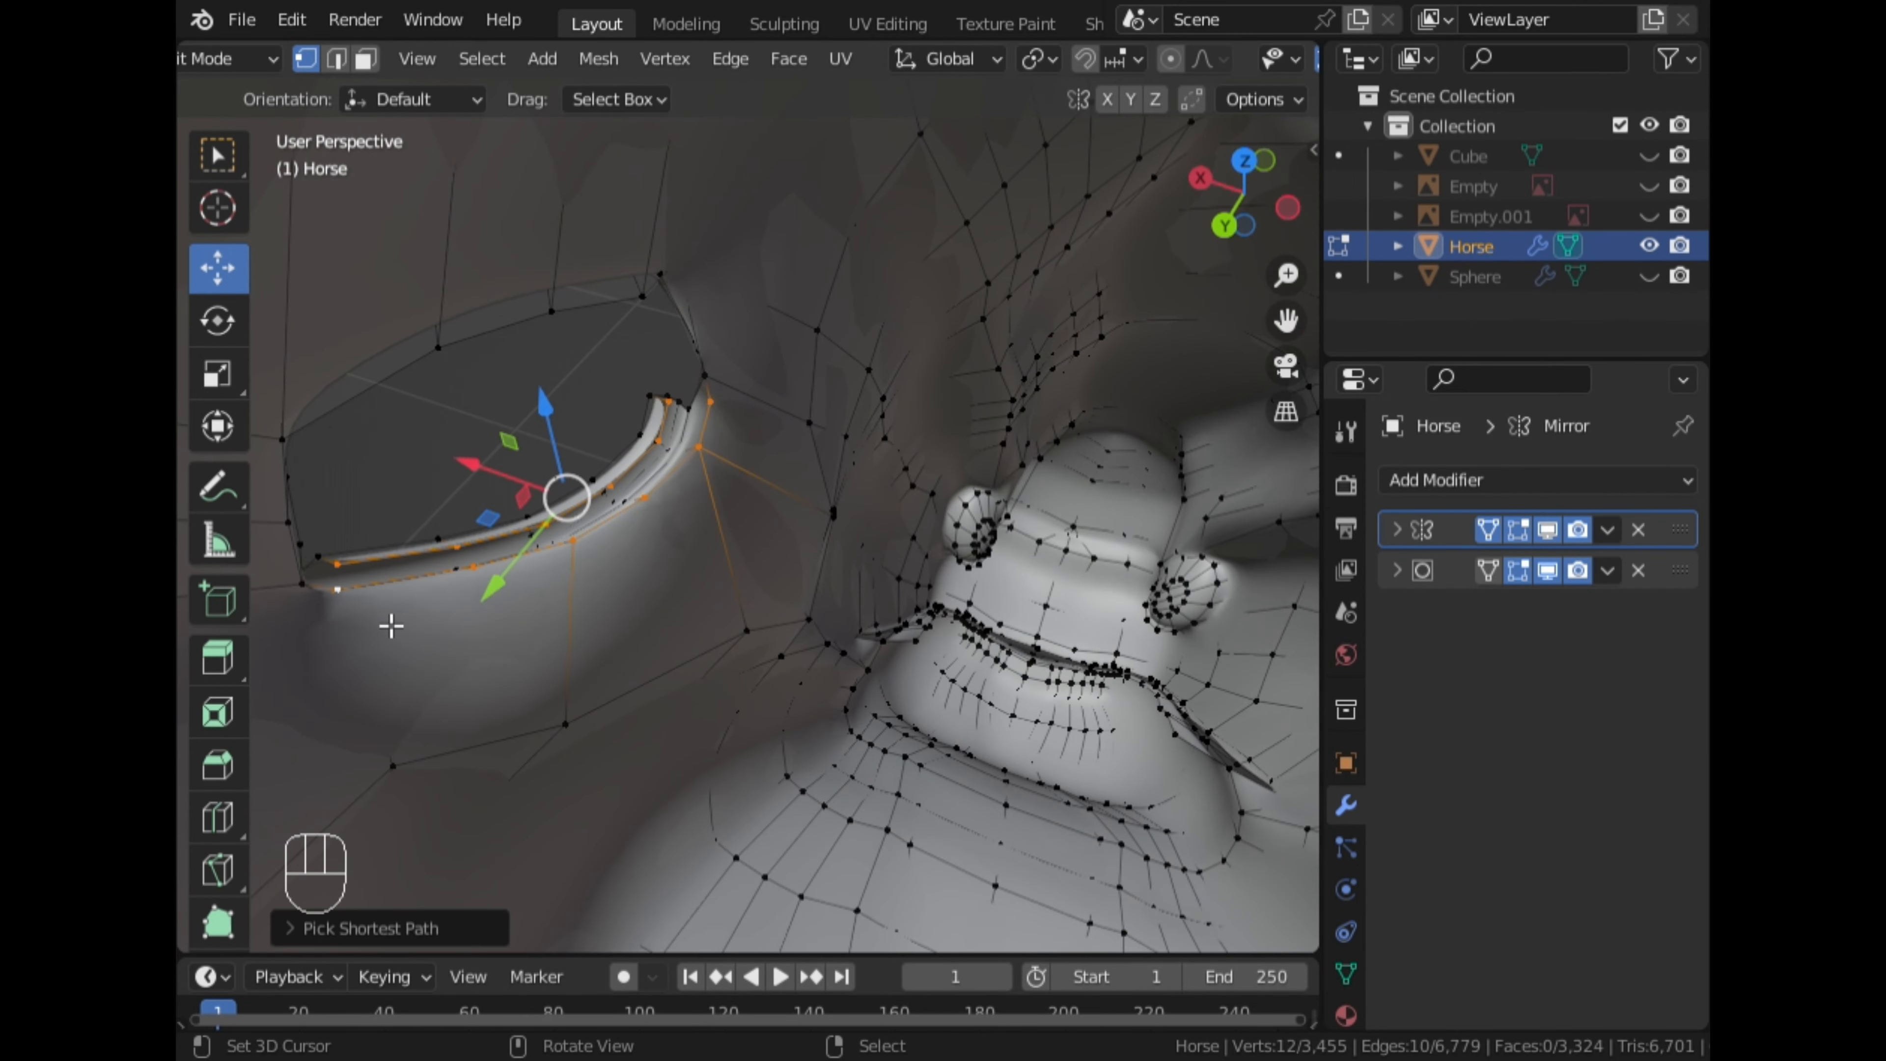
{"action": "left_click", "coordinate": [750, 74]}
{"action": "left_click", "coordinate": [842, 157]}
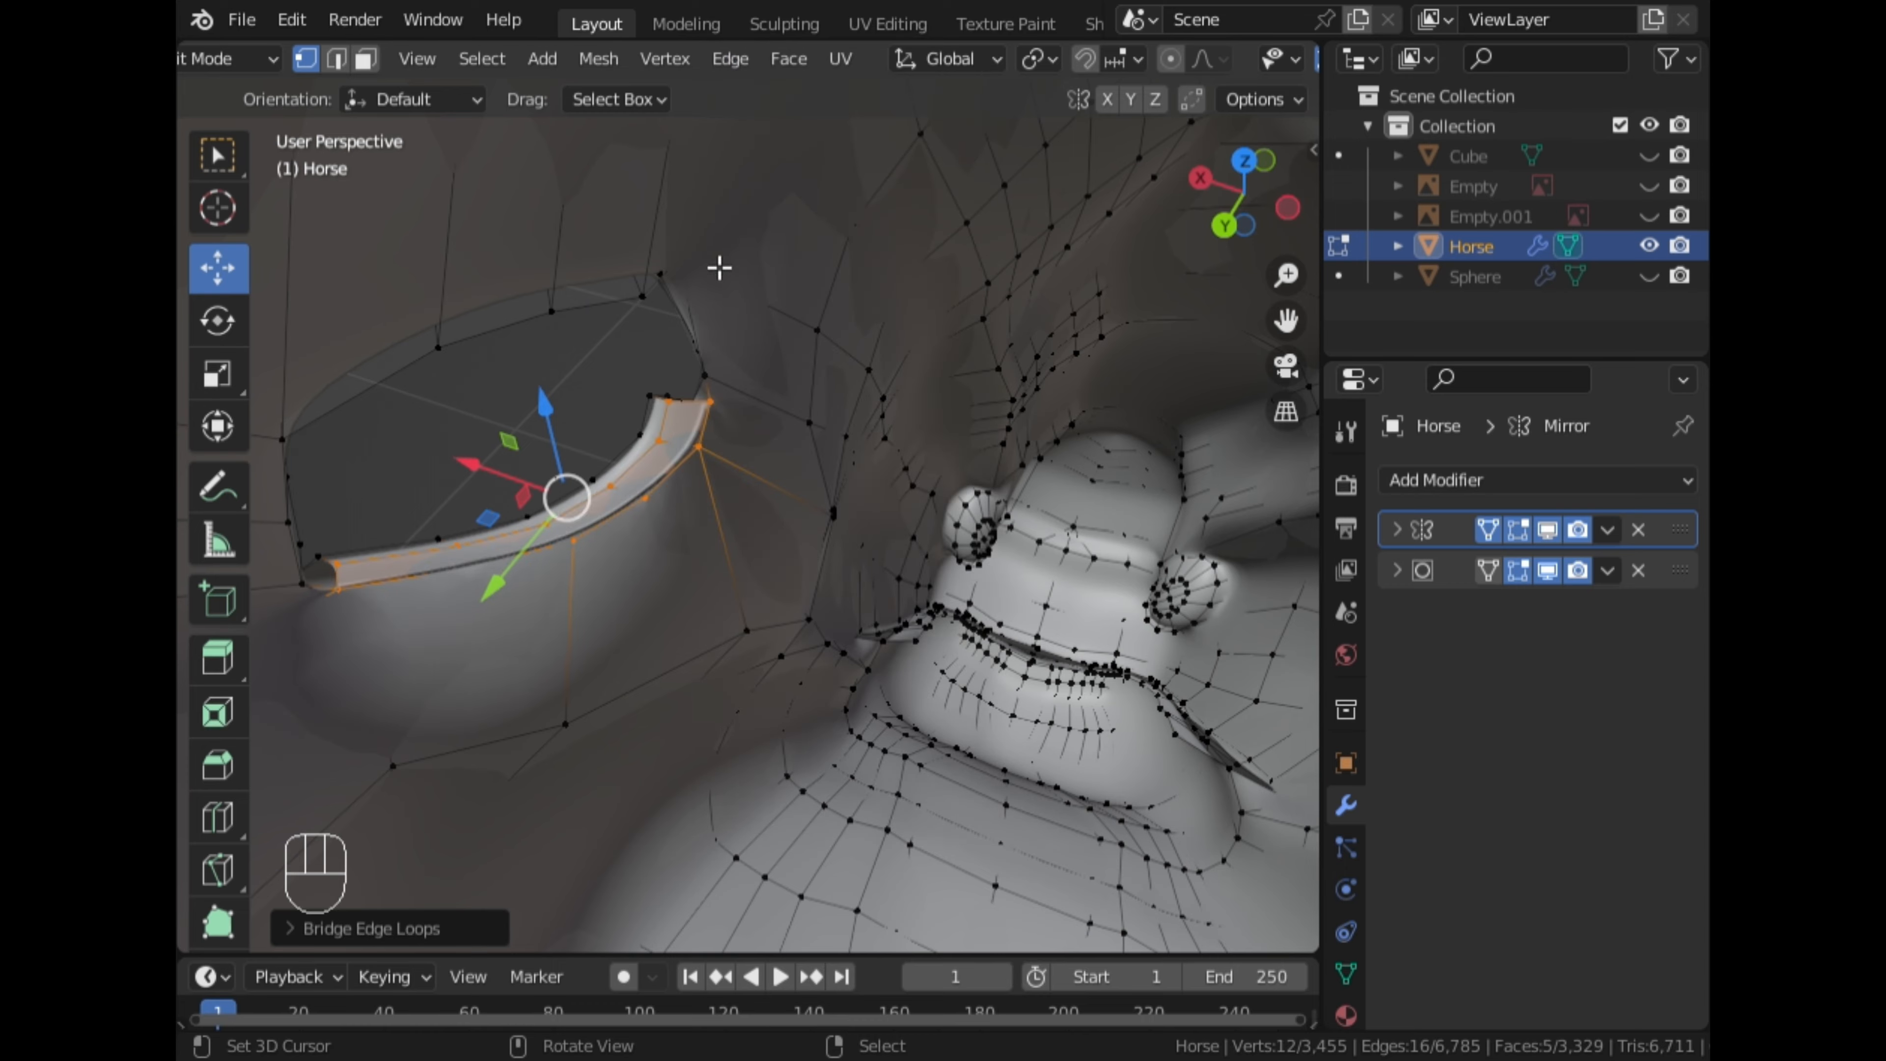
Examine the finished lower eyelid in object mode from front, right and angled views
{"action": "middle_click_drag", "start_coordinate": [720, 265], "coordinate": [1053, 514]}
{"action": "scroll", "coordinate": [1053, 515], "scroll_direction": "down", "scroll_amount": 4}
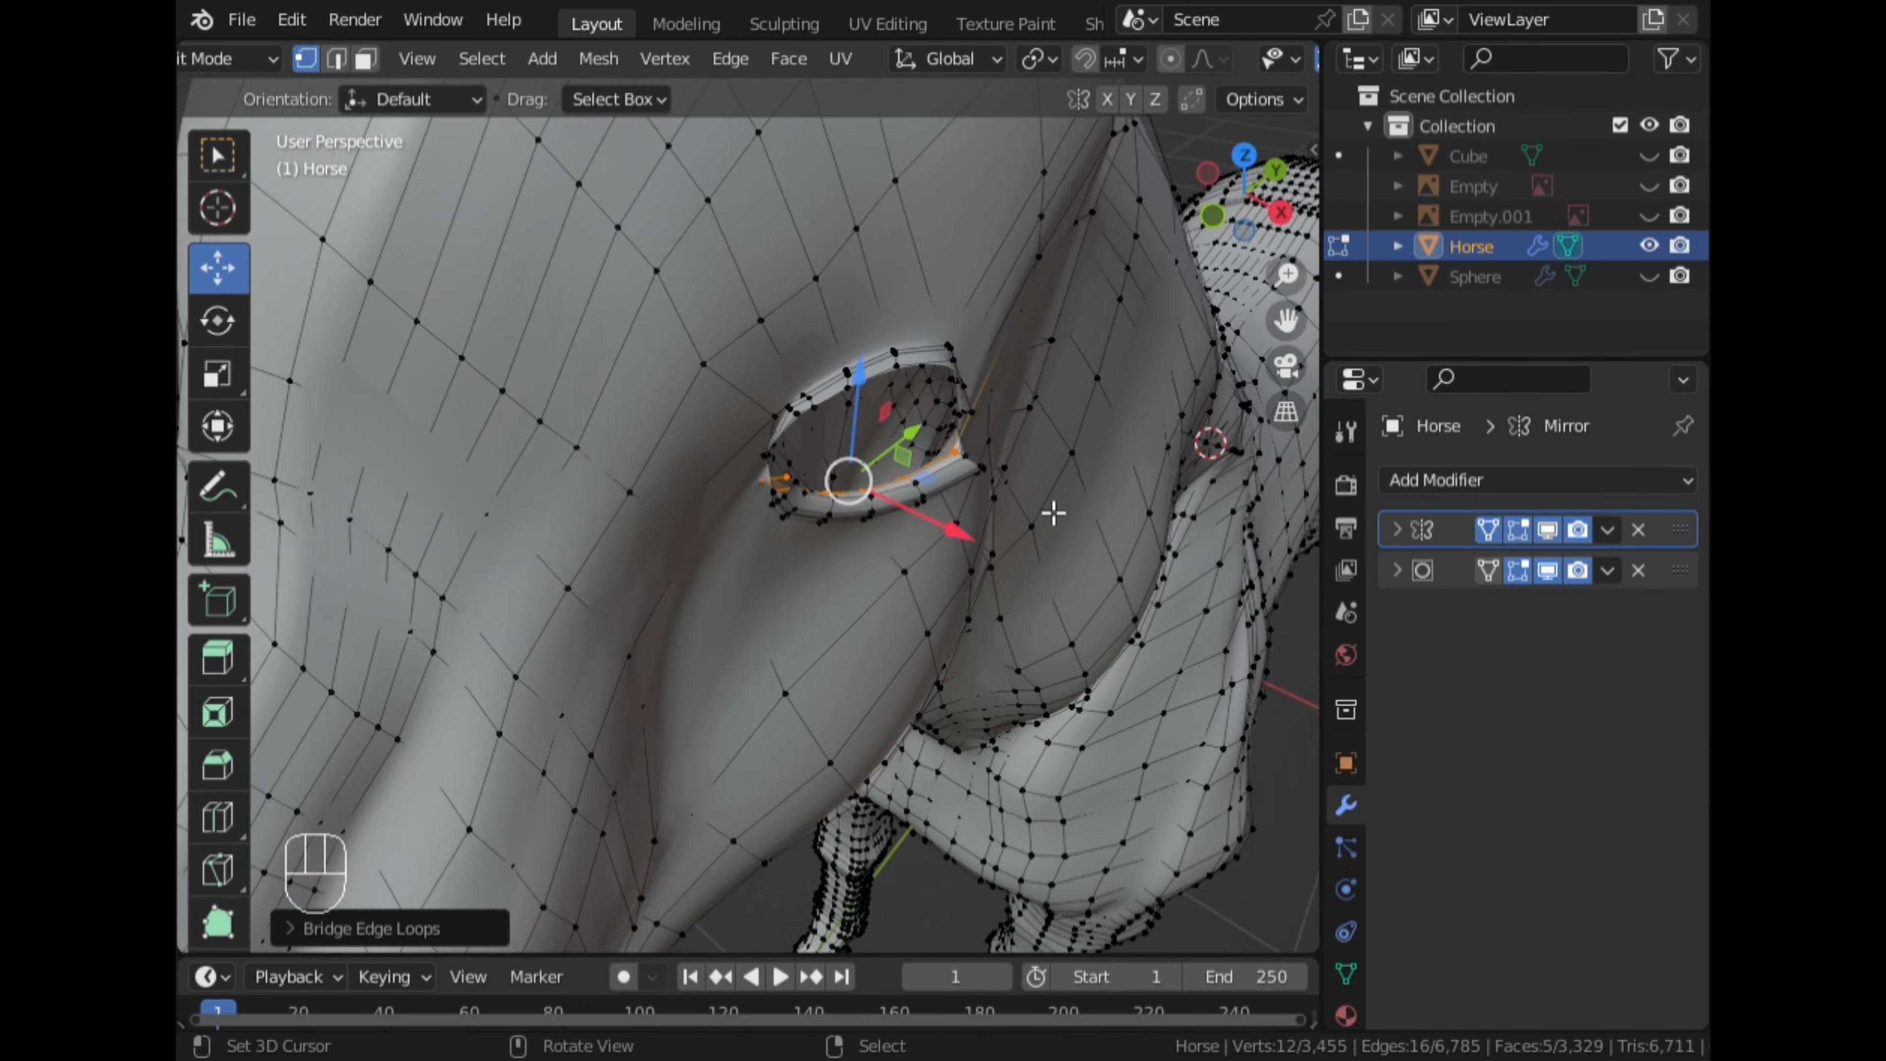
{"action": "key", "text": "Tab"}
{"action": "middle_click_drag", "start_coordinate": [968, 775], "coordinate": [1225, 357]}
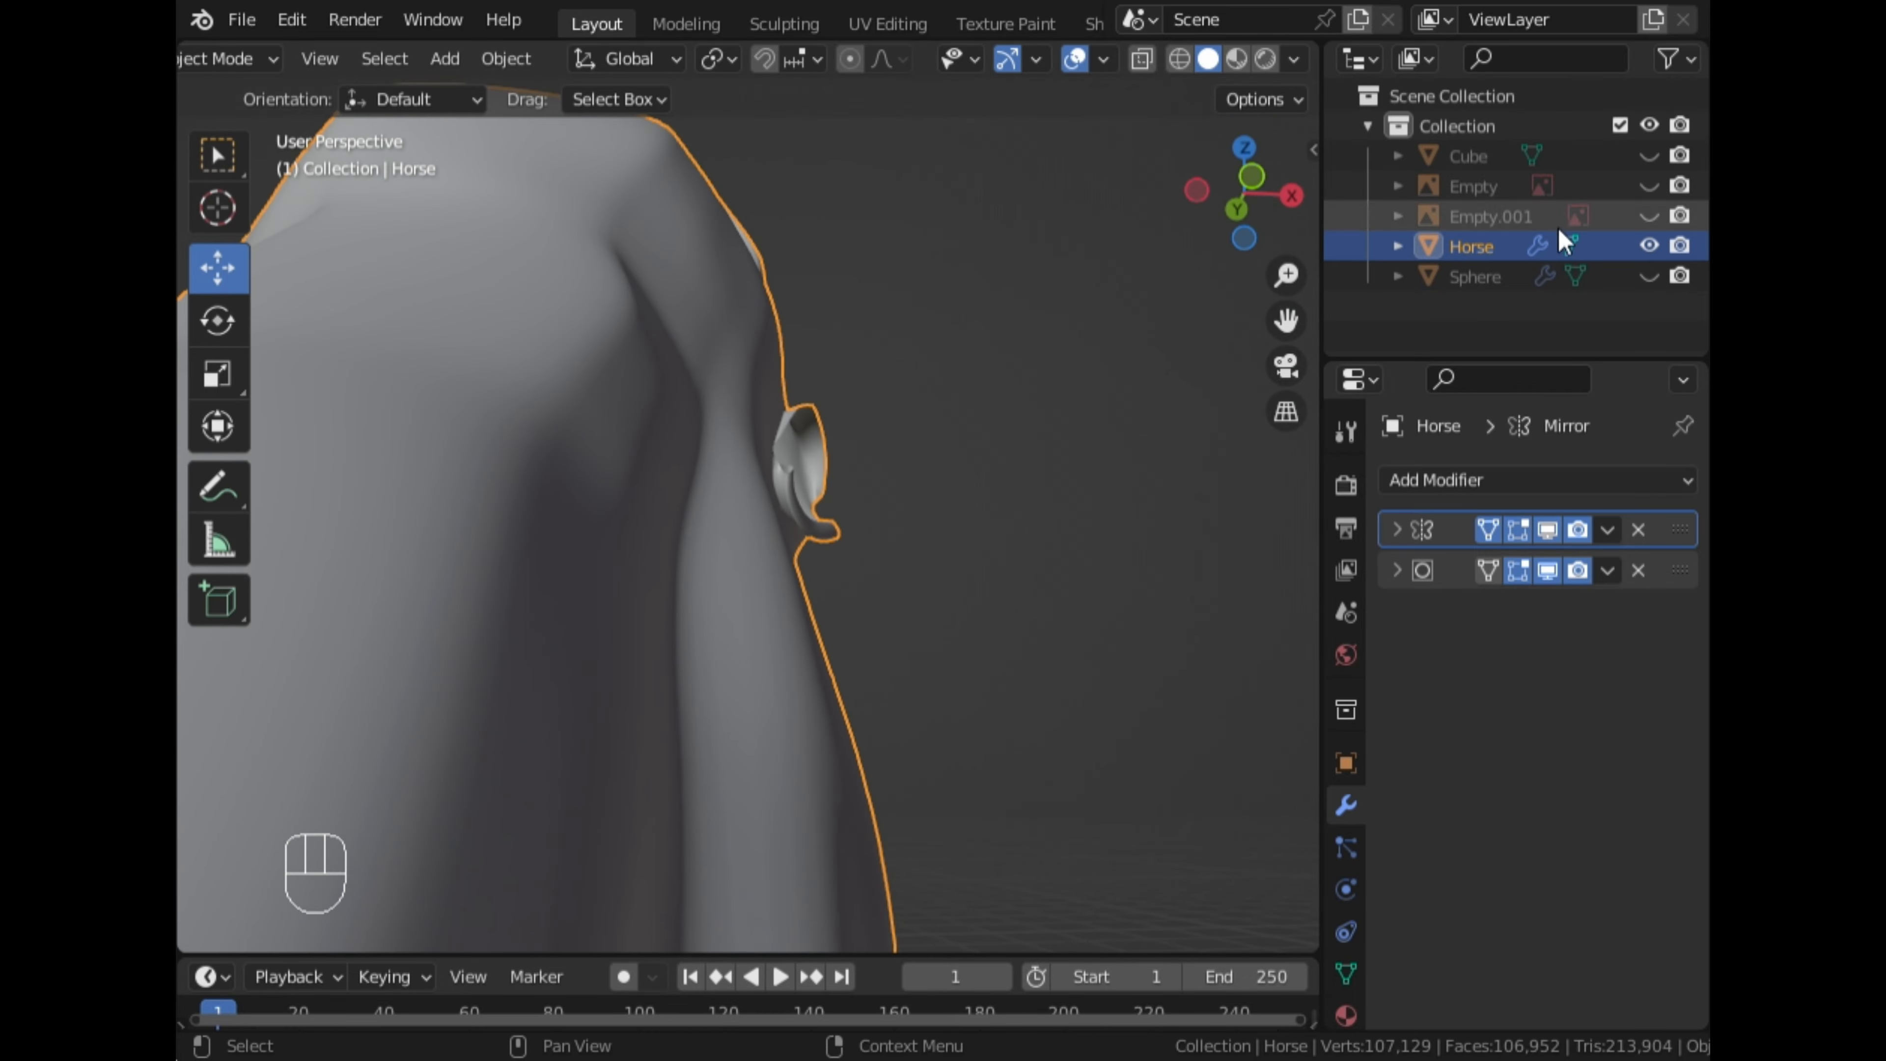
{"action": "middle_click_drag", "start_coordinate": [1040, 387], "coordinate": [513, 462]}
{"action": "left_click", "coordinate": [1244, 194]}
{"action": "scroll", "coordinate": [995, 345], "scroll_direction": "down", "scroll_amount": 3}
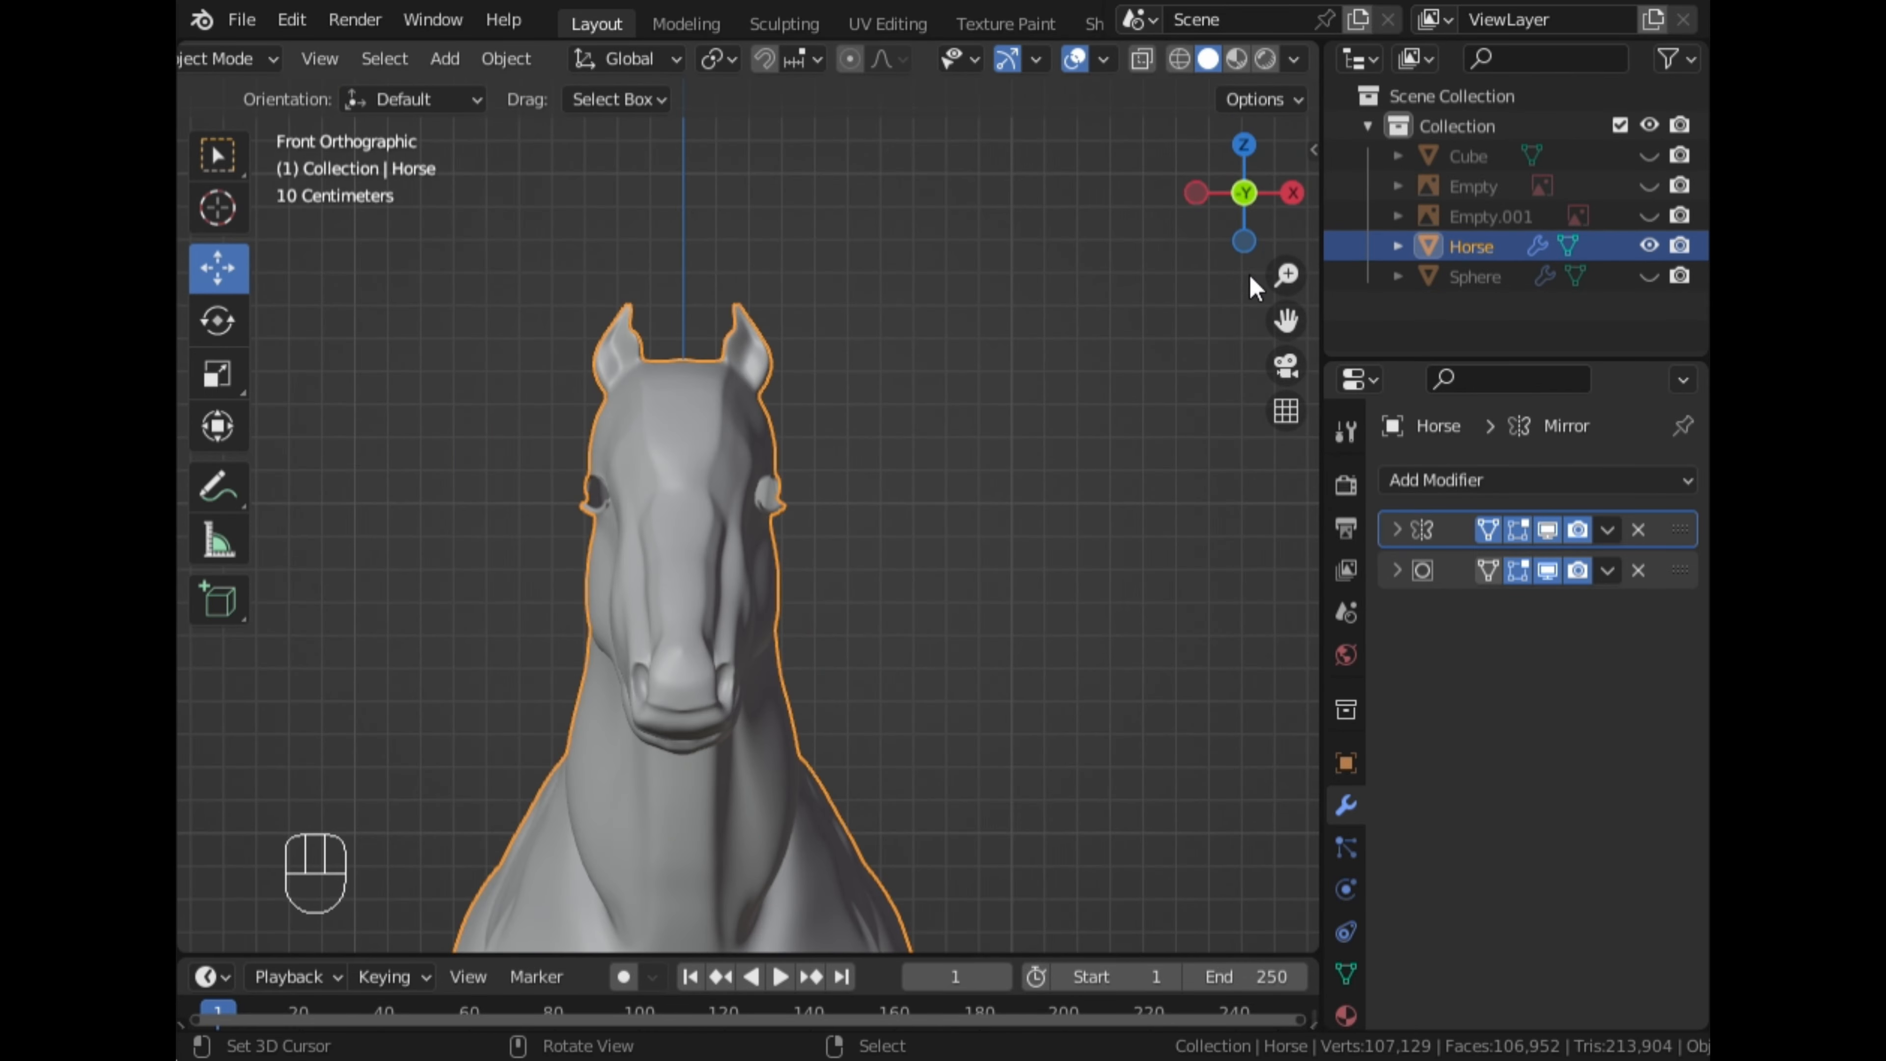
{"action": "left_click", "coordinate": [1292, 193]}
{"action": "scroll", "coordinate": [1103, 335], "scroll_direction": "up", "scroll_amount": 6}
{"action": "middle_click_drag", "start_coordinate": [728, 460], "coordinate": [1209, 361]}
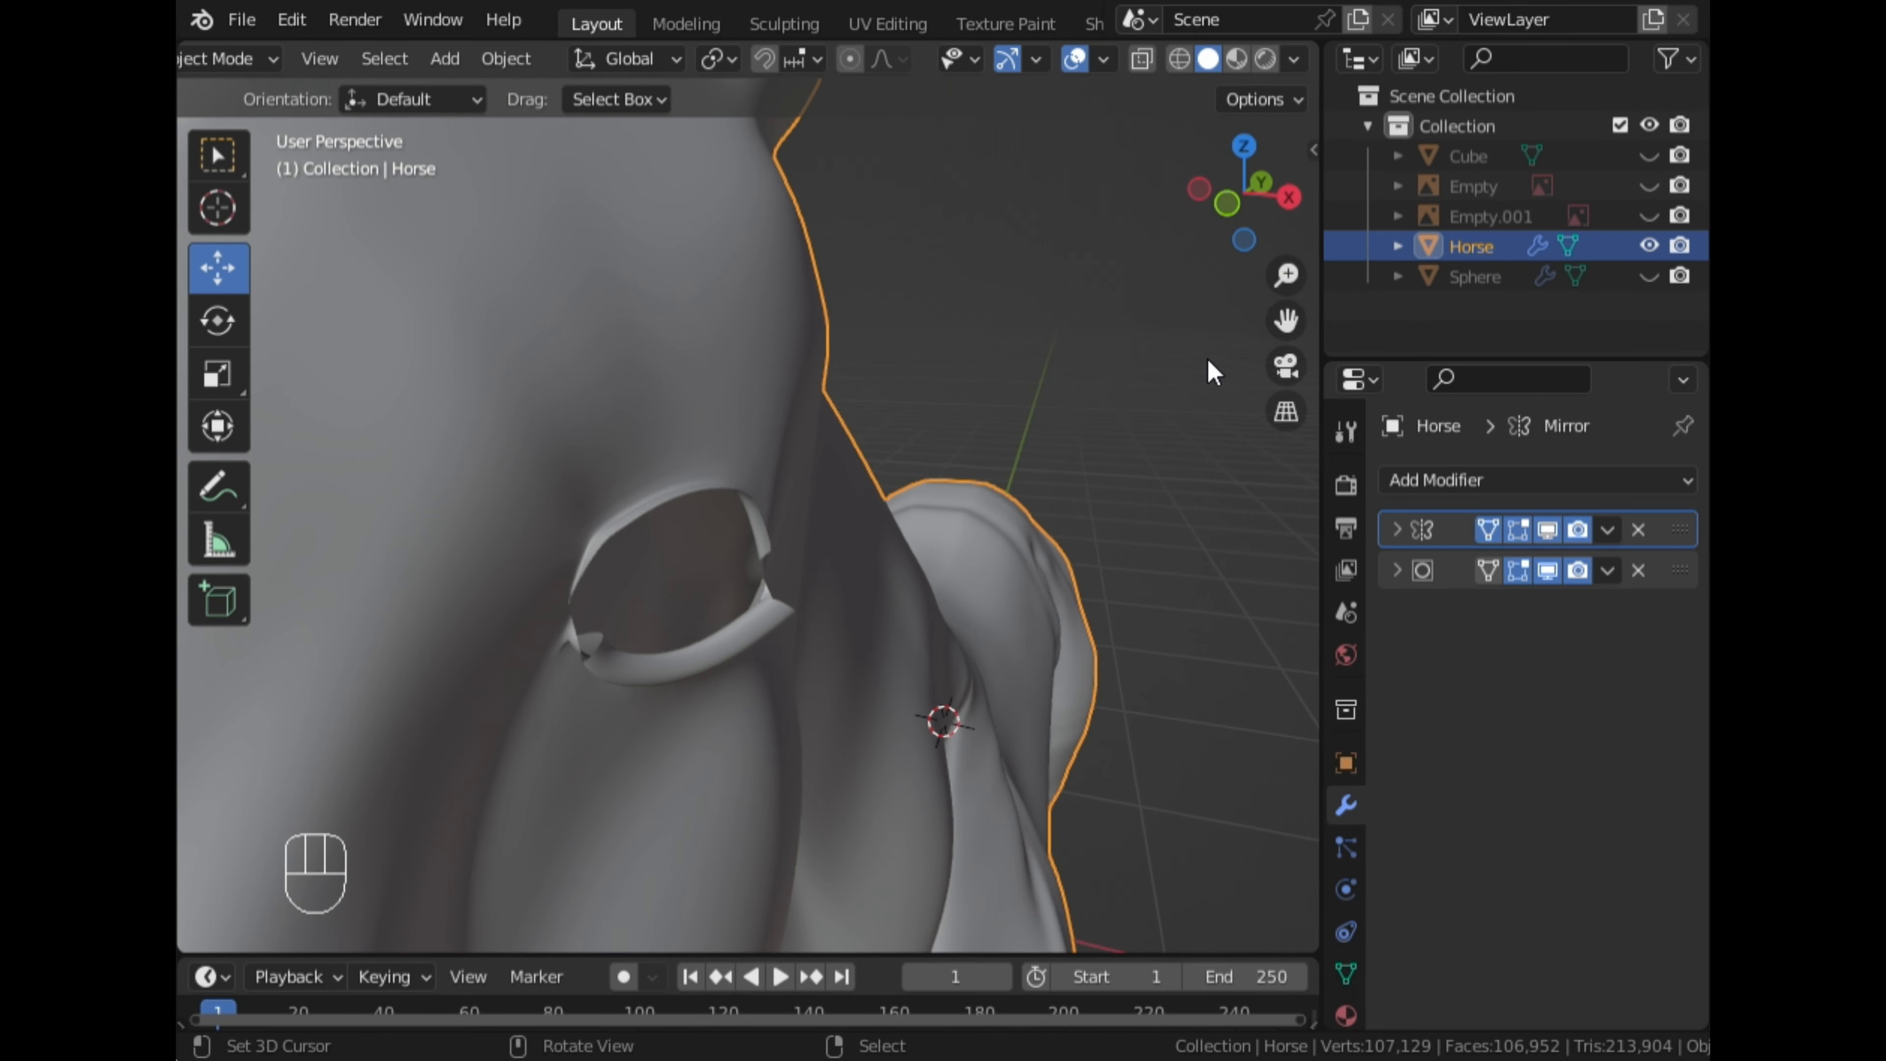
Move the lower eyelid's corner vertices in the right view with proportional editing, pulling the back corner up and slightly forward
{"action": "scroll", "coordinate": [1189, 371], "scroll_direction": "up", "scroll_amount": 5}
{"action": "middle_click_drag", "start_coordinate": [1040, 394], "coordinate": [824, 616]}
{"action": "scroll", "coordinate": [846, 513], "scroll_direction": "down", "scroll_amount": 4}
{"action": "key", "text": "Tab"}
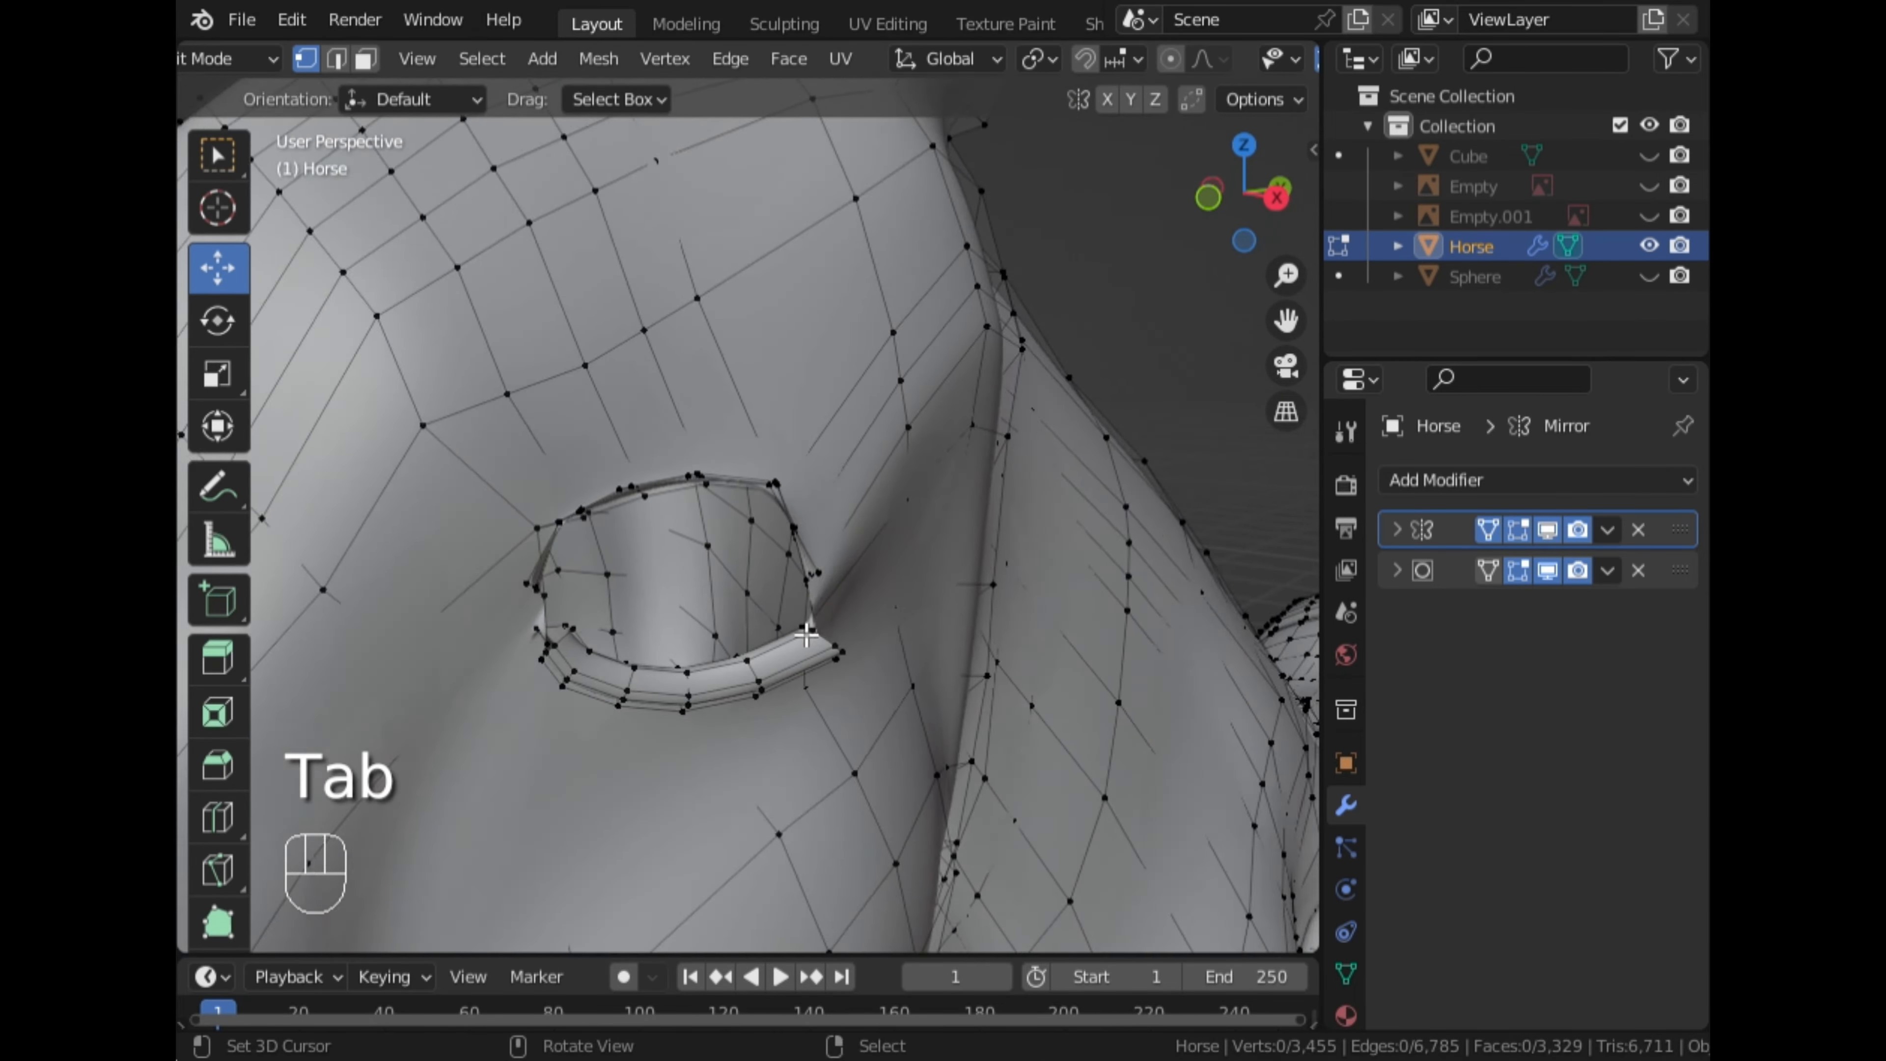
{"action": "scroll", "coordinate": [824, 617], "scroll_direction": "up", "scroll_amount": 3}
{"action": "left_click", "coordinate": [1275, 199]}
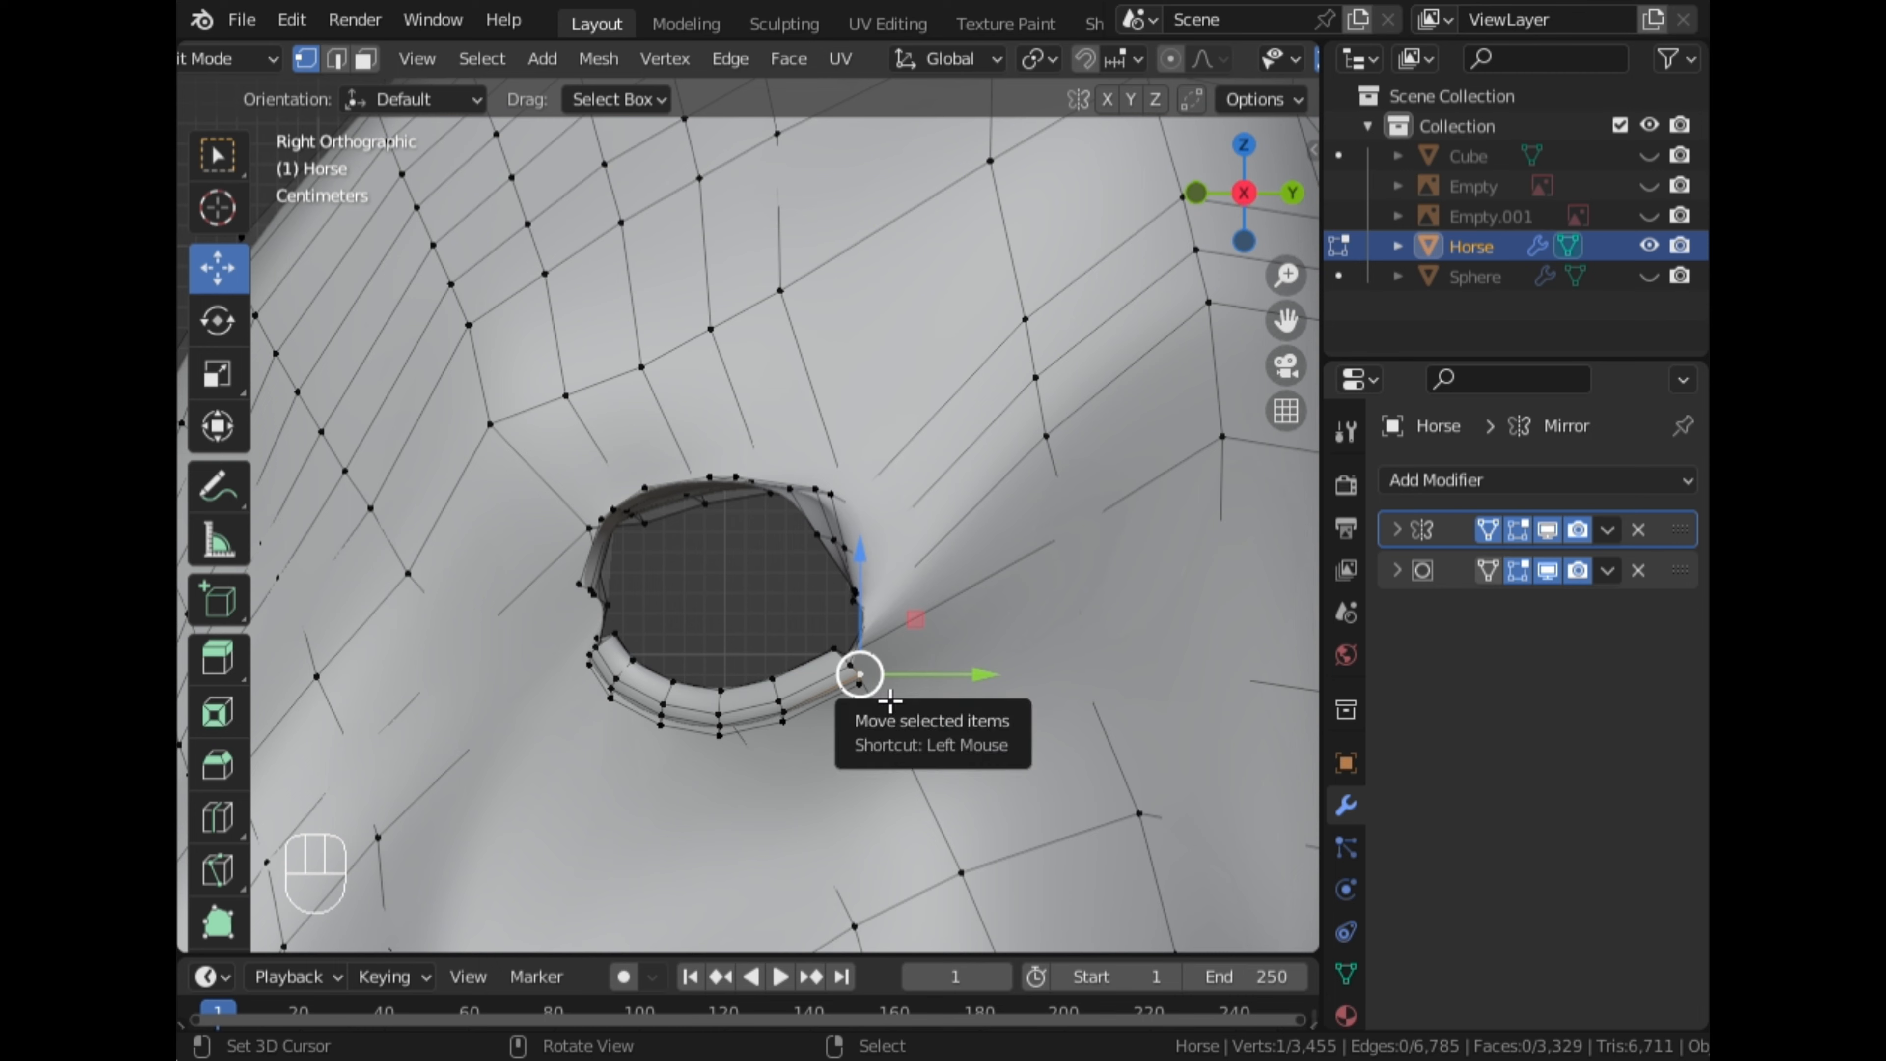
{"action": "key", "text": "g"}
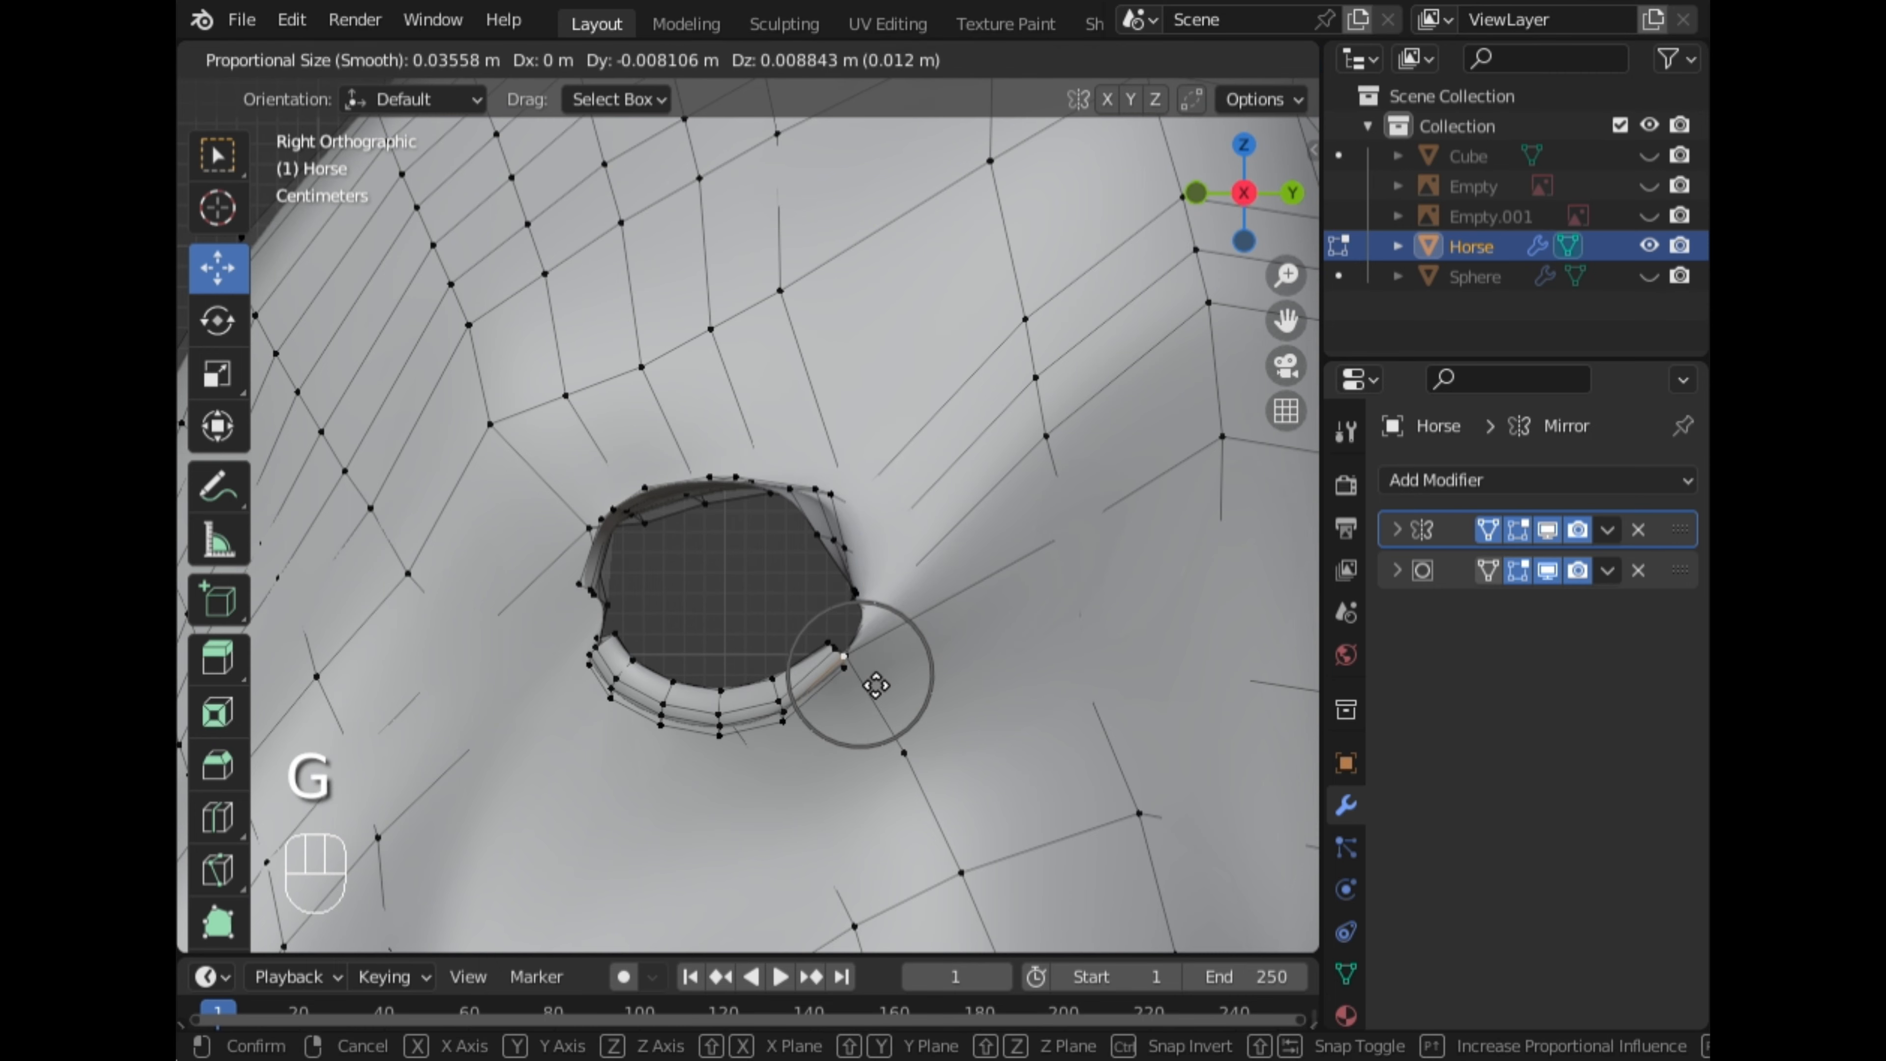
{"action": "left_click", "coordinate": [876, 685]}
{"action": "key", "text": "g"}
{"action": "left_click", "coordinate": [645, 693]}
Nudge the lower eyelid's back corner vertex inward in an angled view with proportional editing
{"action": "middle_click_drag", "start_coordinate": [644, 693], "coordinate": [813, 691]}
{"action": "scroll", "coordinate": [821, 667], "scroll_direction": "up", "scroll_amount": 6}
{"action": "key", "text": "g"}
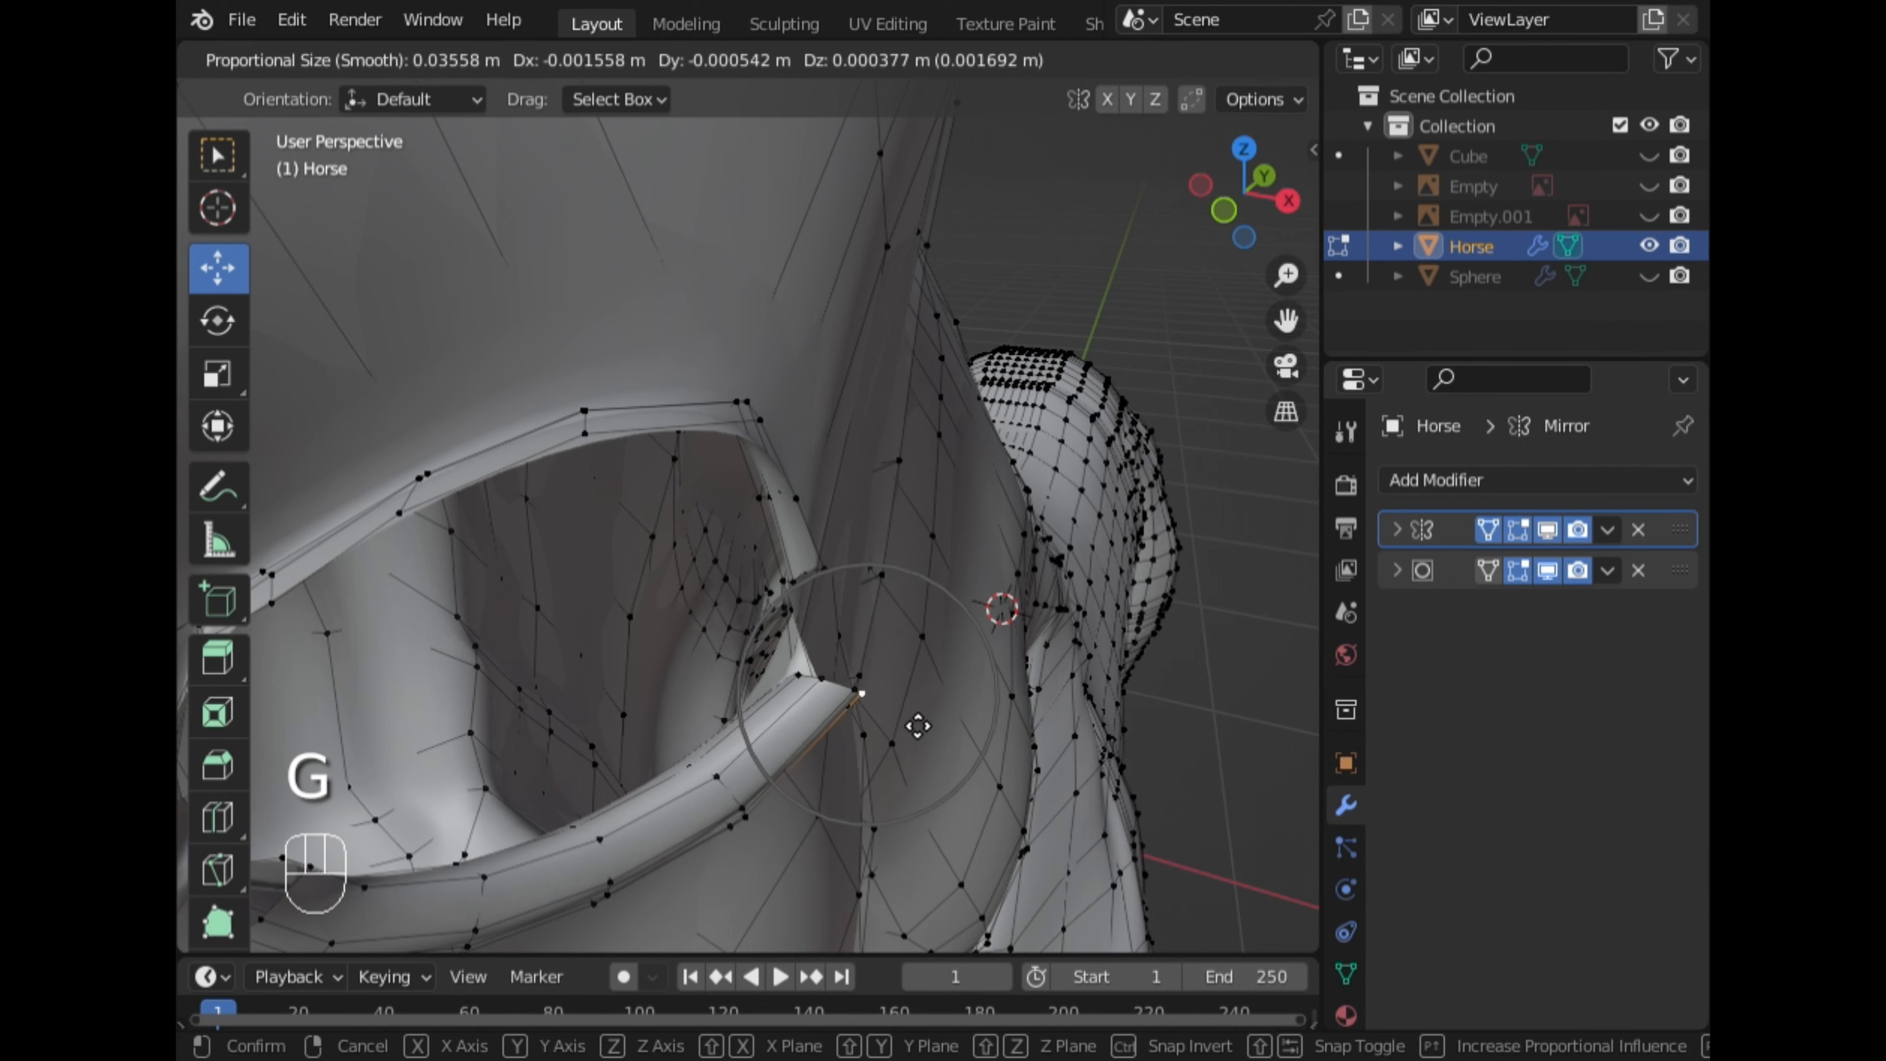
{"action": "left_click", "coordinate": [884, 702]}
{"action": "middle_click_drag", "start_coordinate": [876, 695], "coordinate": [362, 632]}
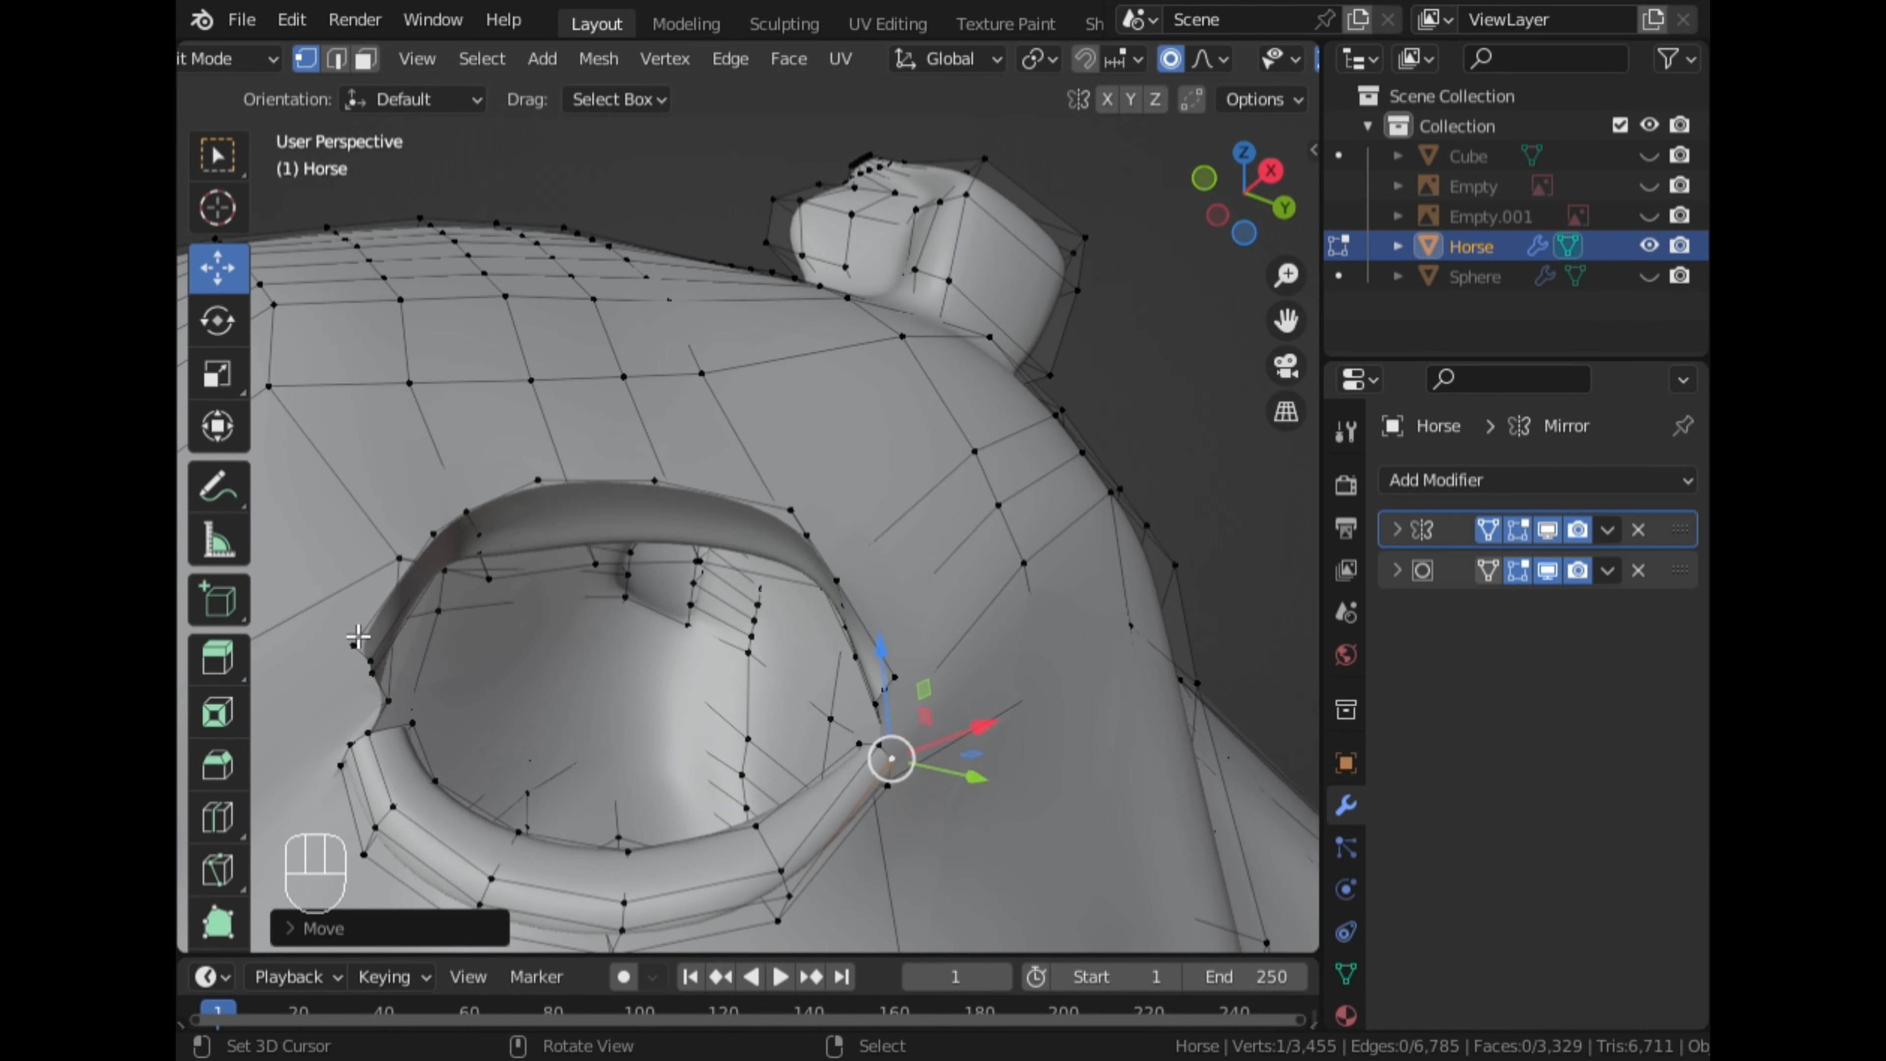
Select the eye opening's upper edge path, extrude it and scale it slightly inward
{"action": "left_click", "coordinate": [895, 677], "text": "ctrl"}
{"action": "middle_click_drag", "start_coordinate": [895, 677], "coordinate": [1019, 615]}
{"action": "key", "text": "e"}
{"action": "left_click", "coordinate": [997, 627]}
{"action": "key", "text": "s"}
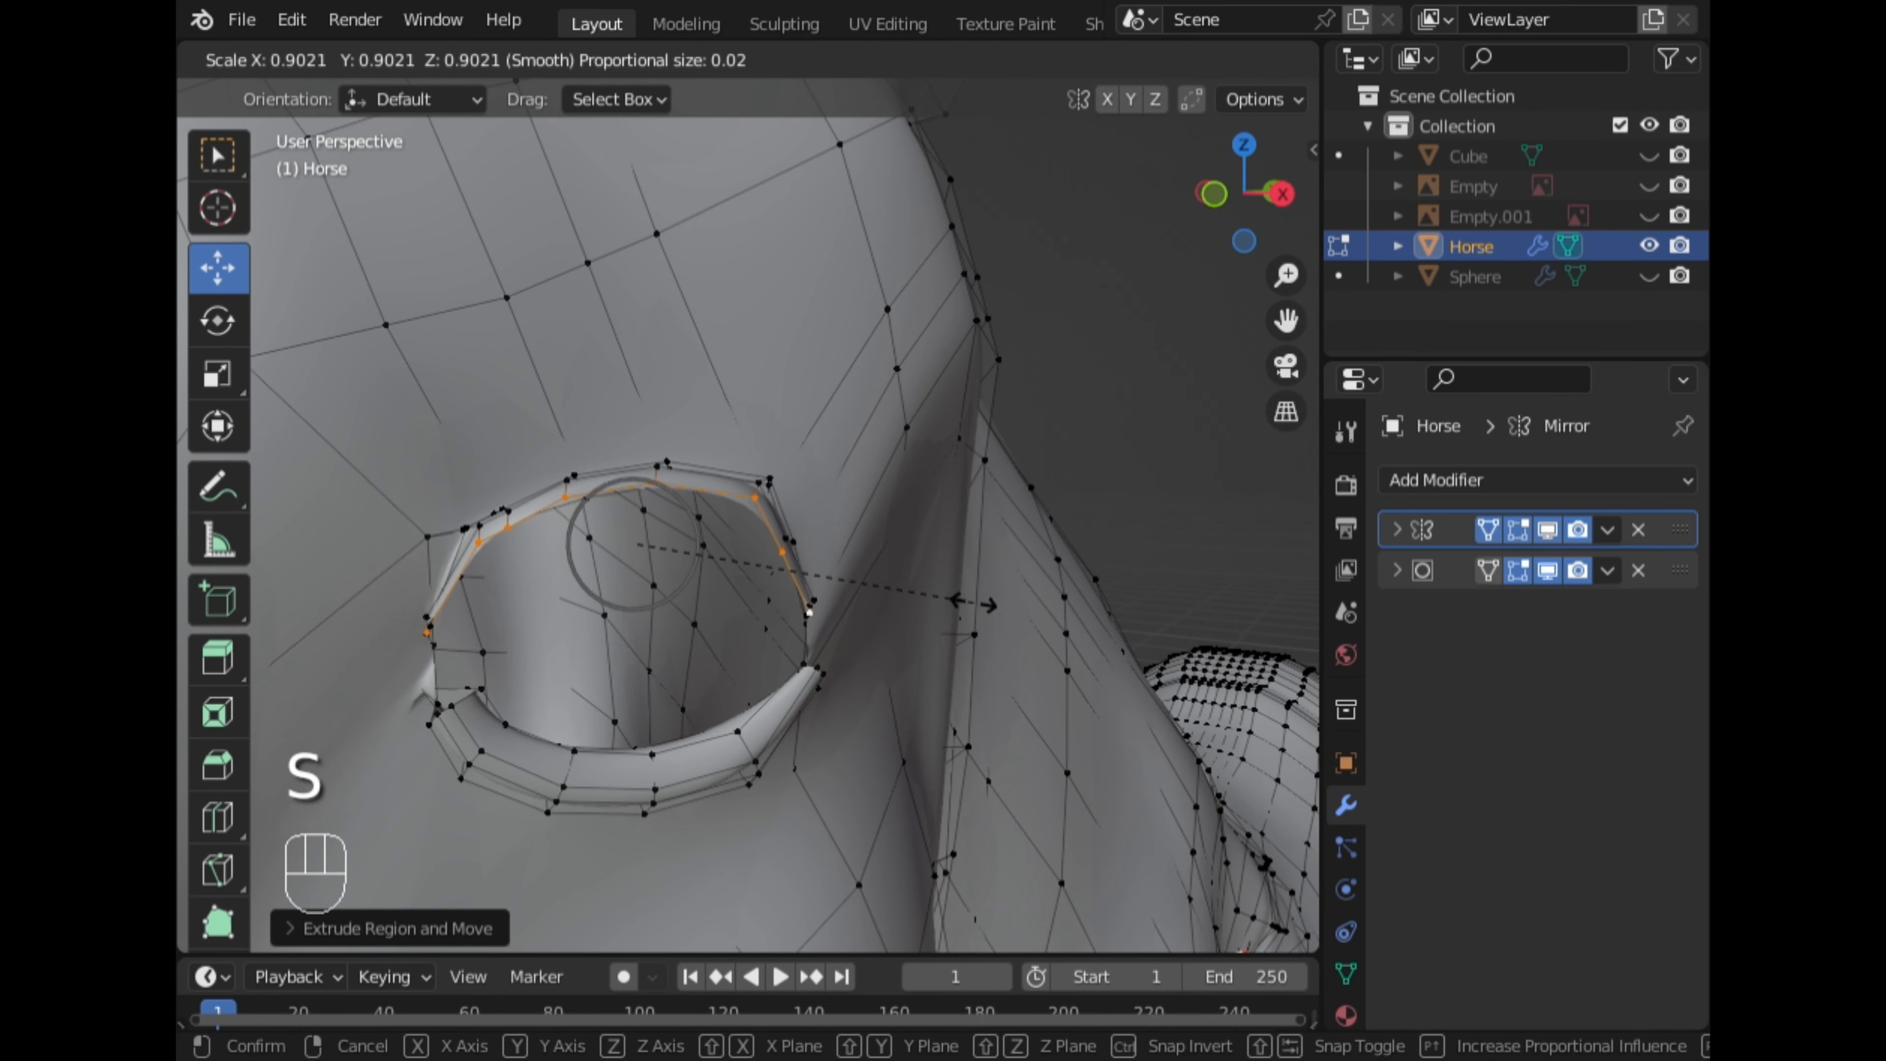
{"action": "left_click", "coordinate": [956, 603]}
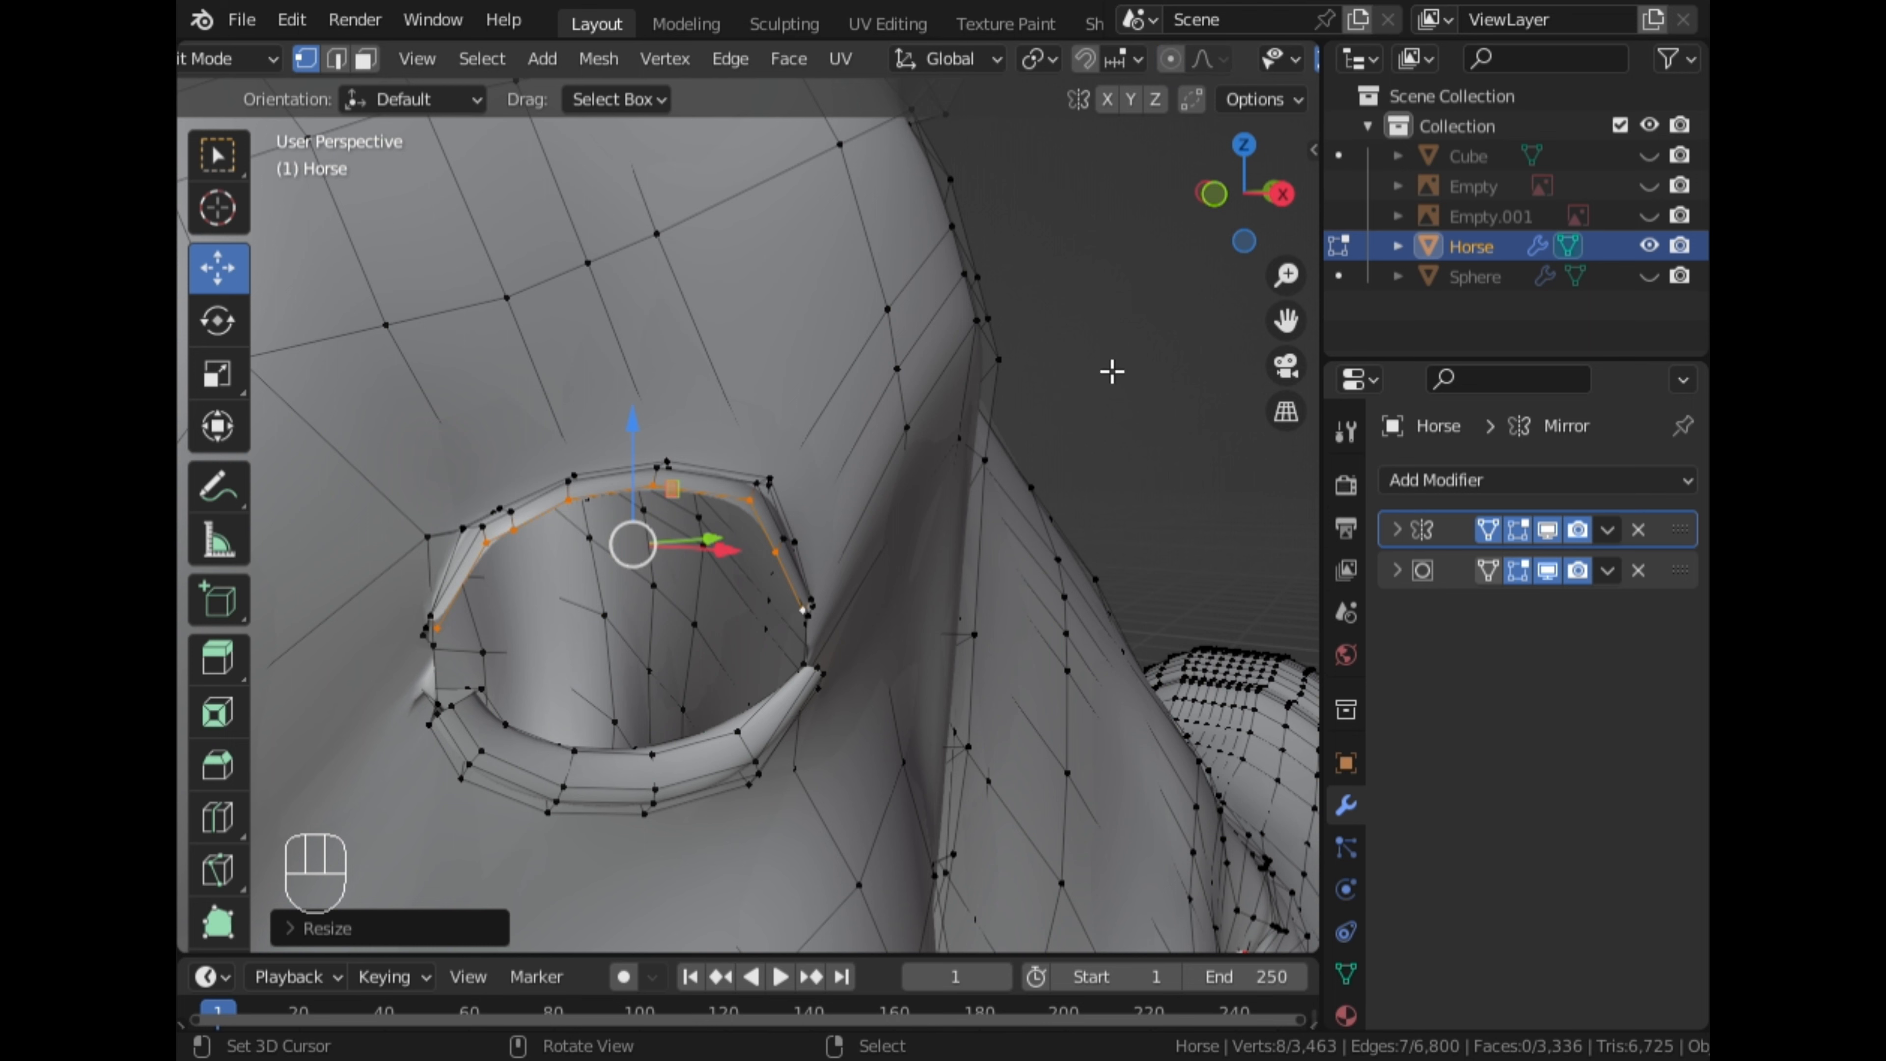
Extrude the upper edge path again, scale it toward the eye's centre and shift it slightly upward
{"action": "key", "text": "e"}
{"action": "key", "text": "s"}
{"action": "left_click", "coordinate": [1054, 478]}
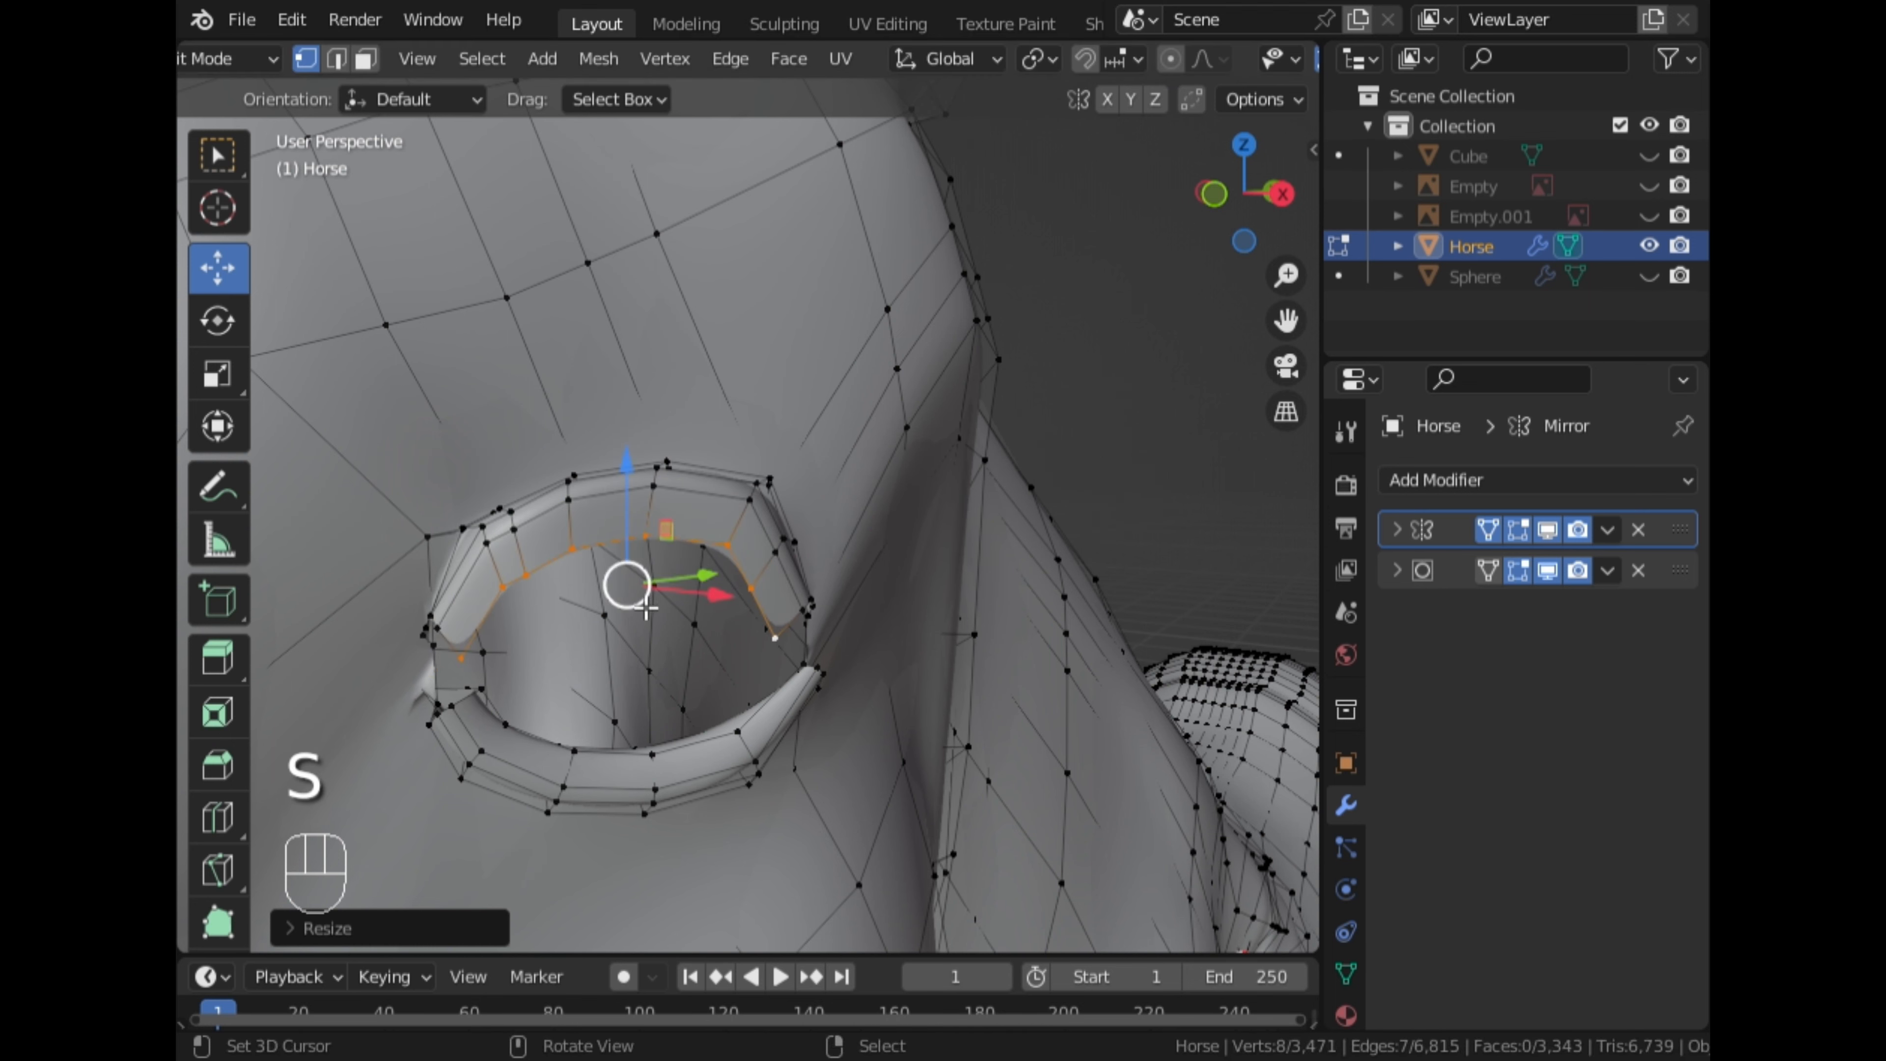
{"action": "middle_click_drag", "start_coordinate": [644, 605], "coordinate": [800, 594]}
{"action": "left_click_drag", "start_coordinate": [617, 572], "coordinate": [616, 525]}
{"action": "left_click_drag", "start_coordinate": [676, 595], "coordinate": [679, 595]}
{"action": "middle_click_drag", "start_coordinate": [679, 595], "coordinate": [711, 499]}
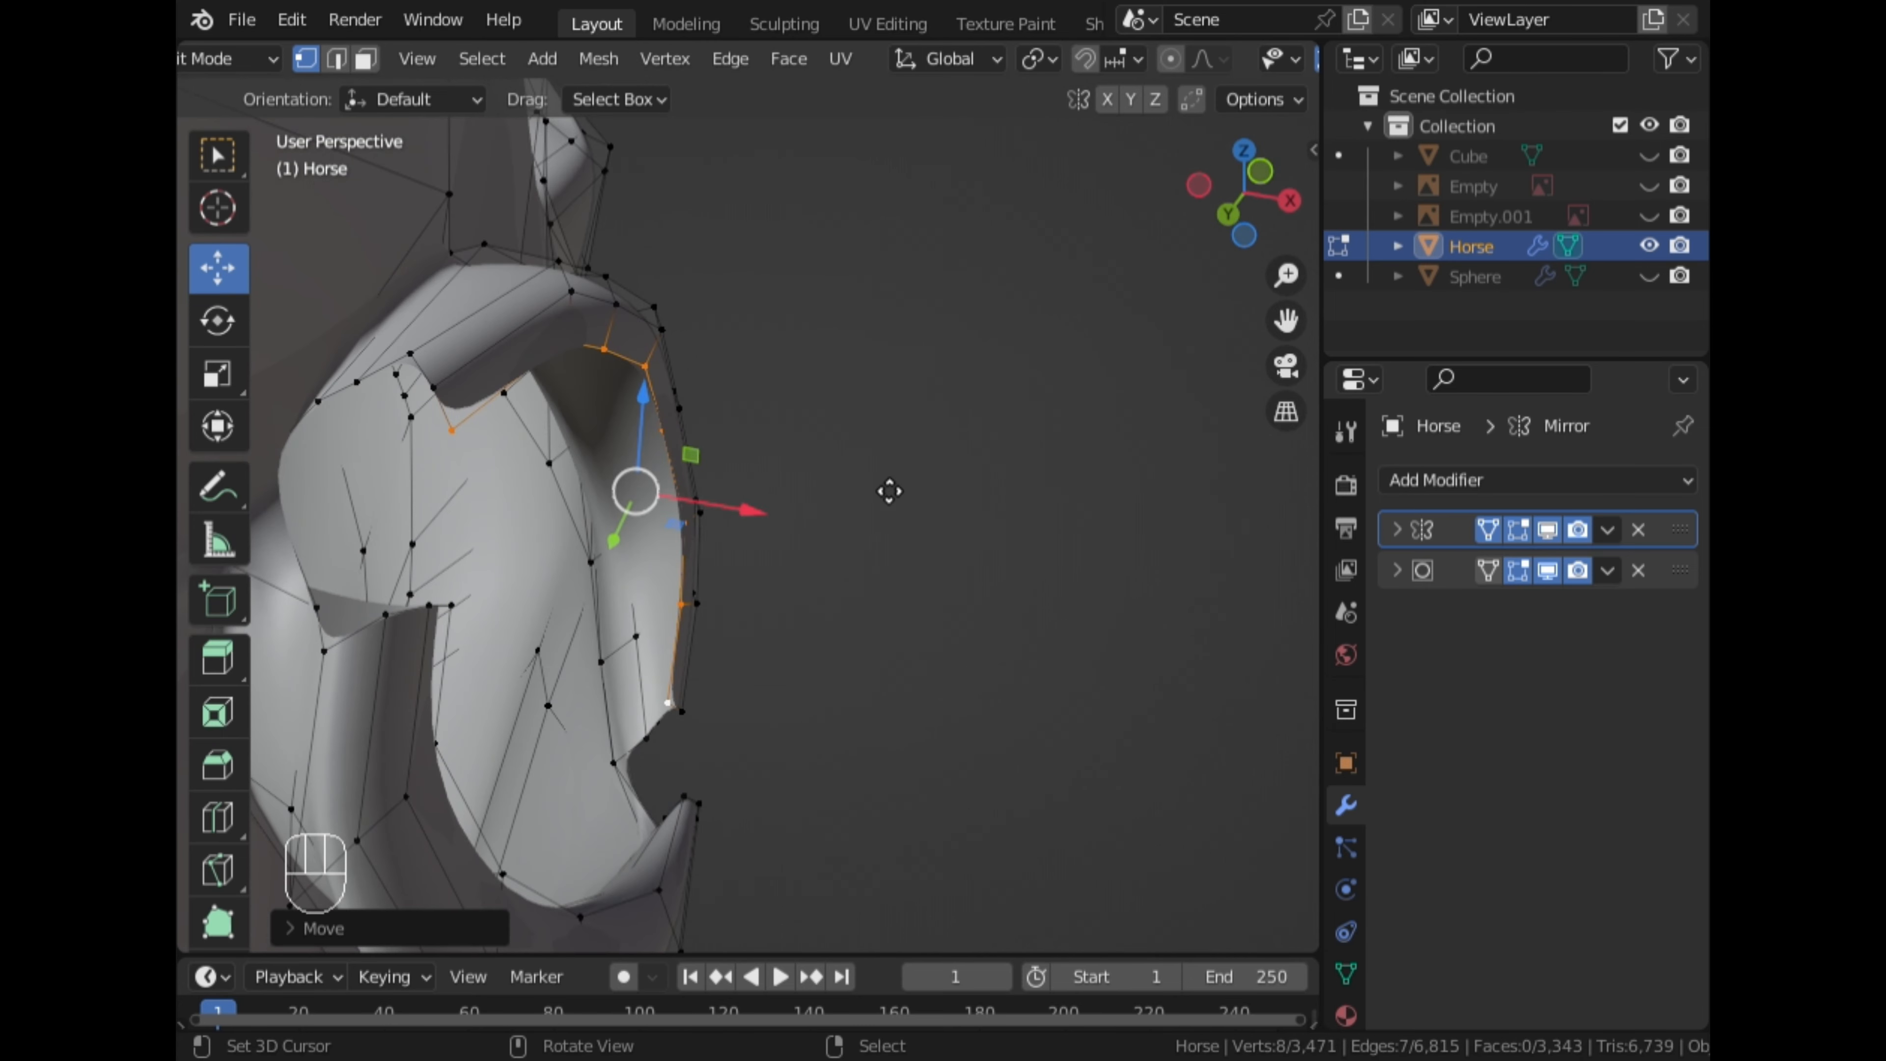
Extrude the upper eyelid's edge path inward along the X axis, scale it and adjust its height behind the rim
{"action": "key", "text": "e"}
{"action": "key", "text": "y"}
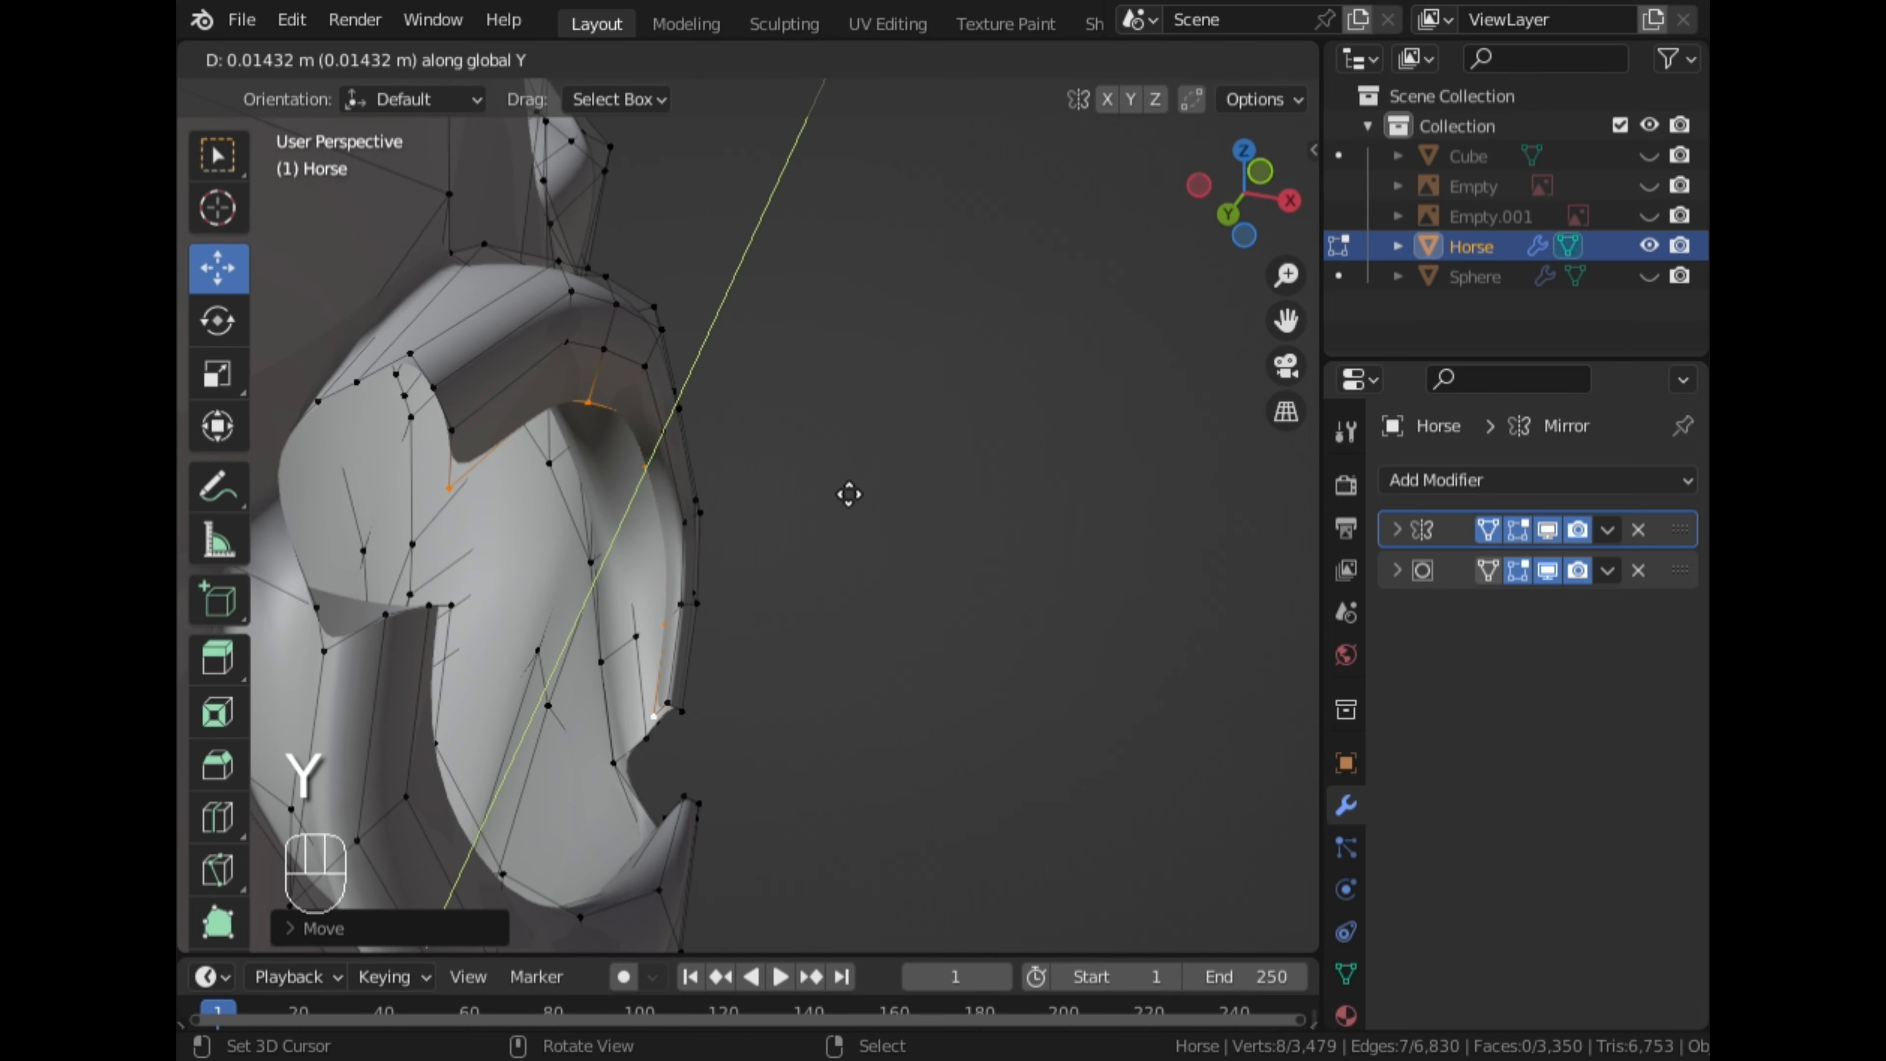
{"action": "key", "text": "x"}
{"action": "left_click", "coordinate": [772, 508]}
{"action": "middle_click_drag", "start_coordinate": [772, 507], "coordinate": [618, 495]}
{"action": "left_click_drag", "start_coordinate": [543, 458], "coordinate": [547, 492]}
{"action": "key", "text": "s"}
{"action": "left_click", "coordinate": [842, 585]}
{"action": "middle_click_drag", "start_coordinate": [842, 586], "coordinate": [786, 652]}
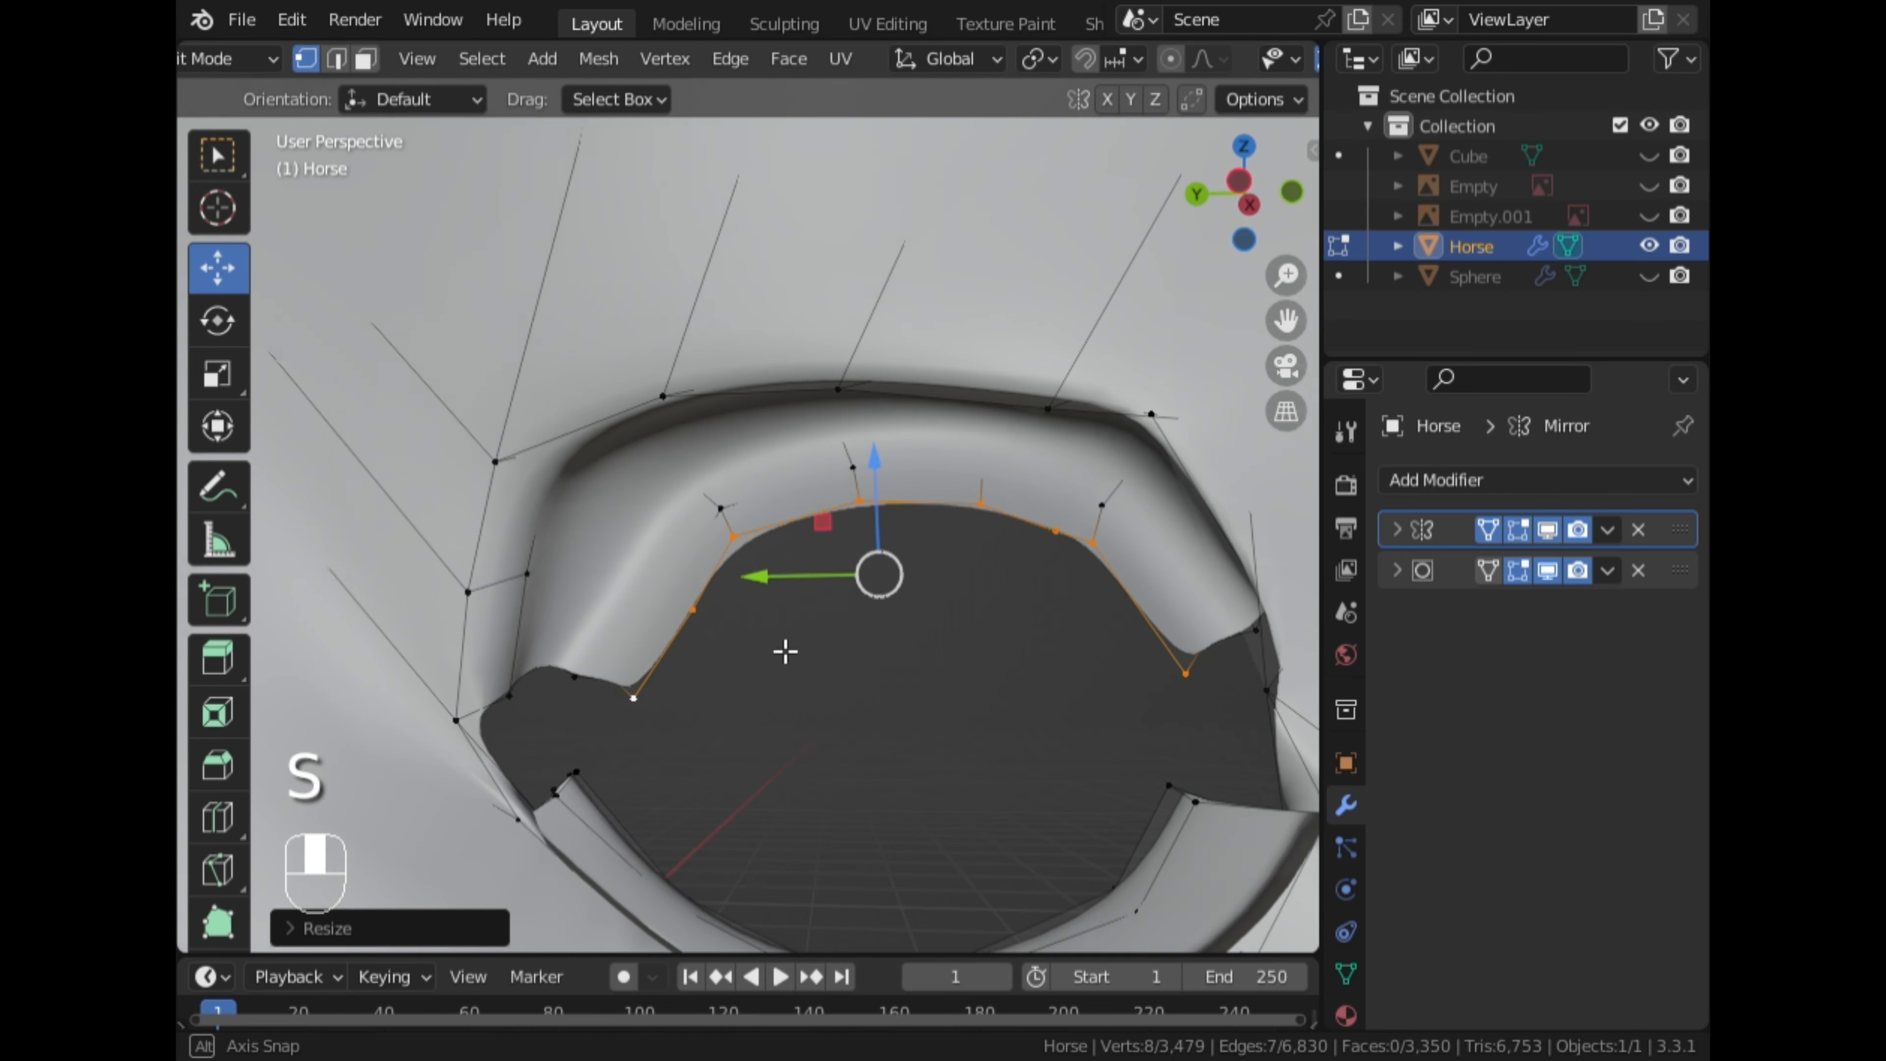
{"action": "left_click_drag", "start_coordinate": [885, 473], "coordinate": [875, 455]}
{"action": "middle_click_drag", "start_coordinate": [875, 455], "coordinate": [782, 509]}
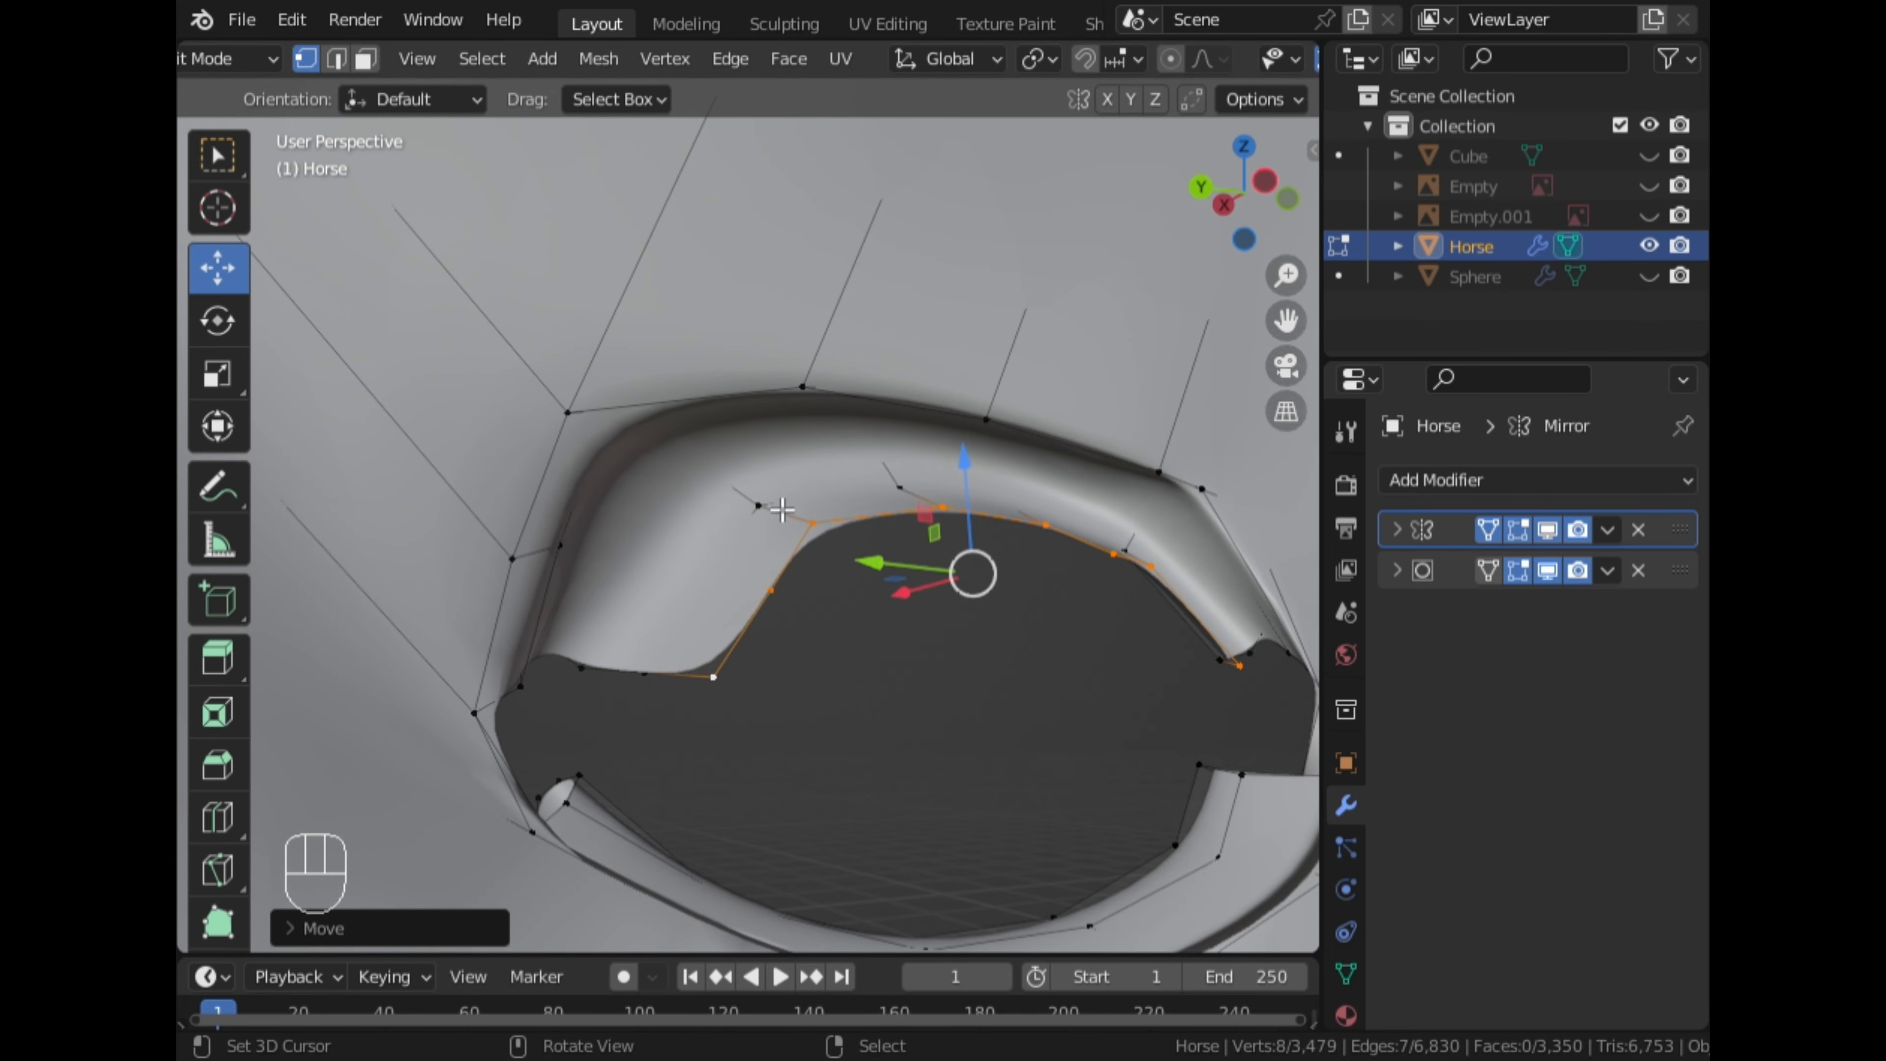
{"action": "left_click_drag", "start_coordinate": [964, 460], "coordinate": [972, 470]}
Examine the upper eyelid's shape in object mode from several angles and distances
{"action": "scroll", "coordinate": [971, 469], "scroll_direction": "down", "scroll_amount": 4}
{"action": "middle_click_drag", "start_coordinate": [972, 476], "coordinate": [467, 544]}
{"action": "scroll", "coordinate": [520, 554], "scroll_direction": "down", "scroll_amount": 3}
{"action": "key", "text": "Tab"}
{"action": "scroll", "coordinate": [579, 549], "scroll_direction": "down", "scroll_amount": 4}
{"action": "middle_click_drag", "start_coordinate": [581, 551], "coordinate": [661, 548]}
{"action": "scroll", "coordinate": [776, 278], "scroll_direction": "down", "scroll_amount": 5}
{"action": "scroll", "coordinate": [631, 539], "scroll_direction": "up", "scroll_amount": 12}
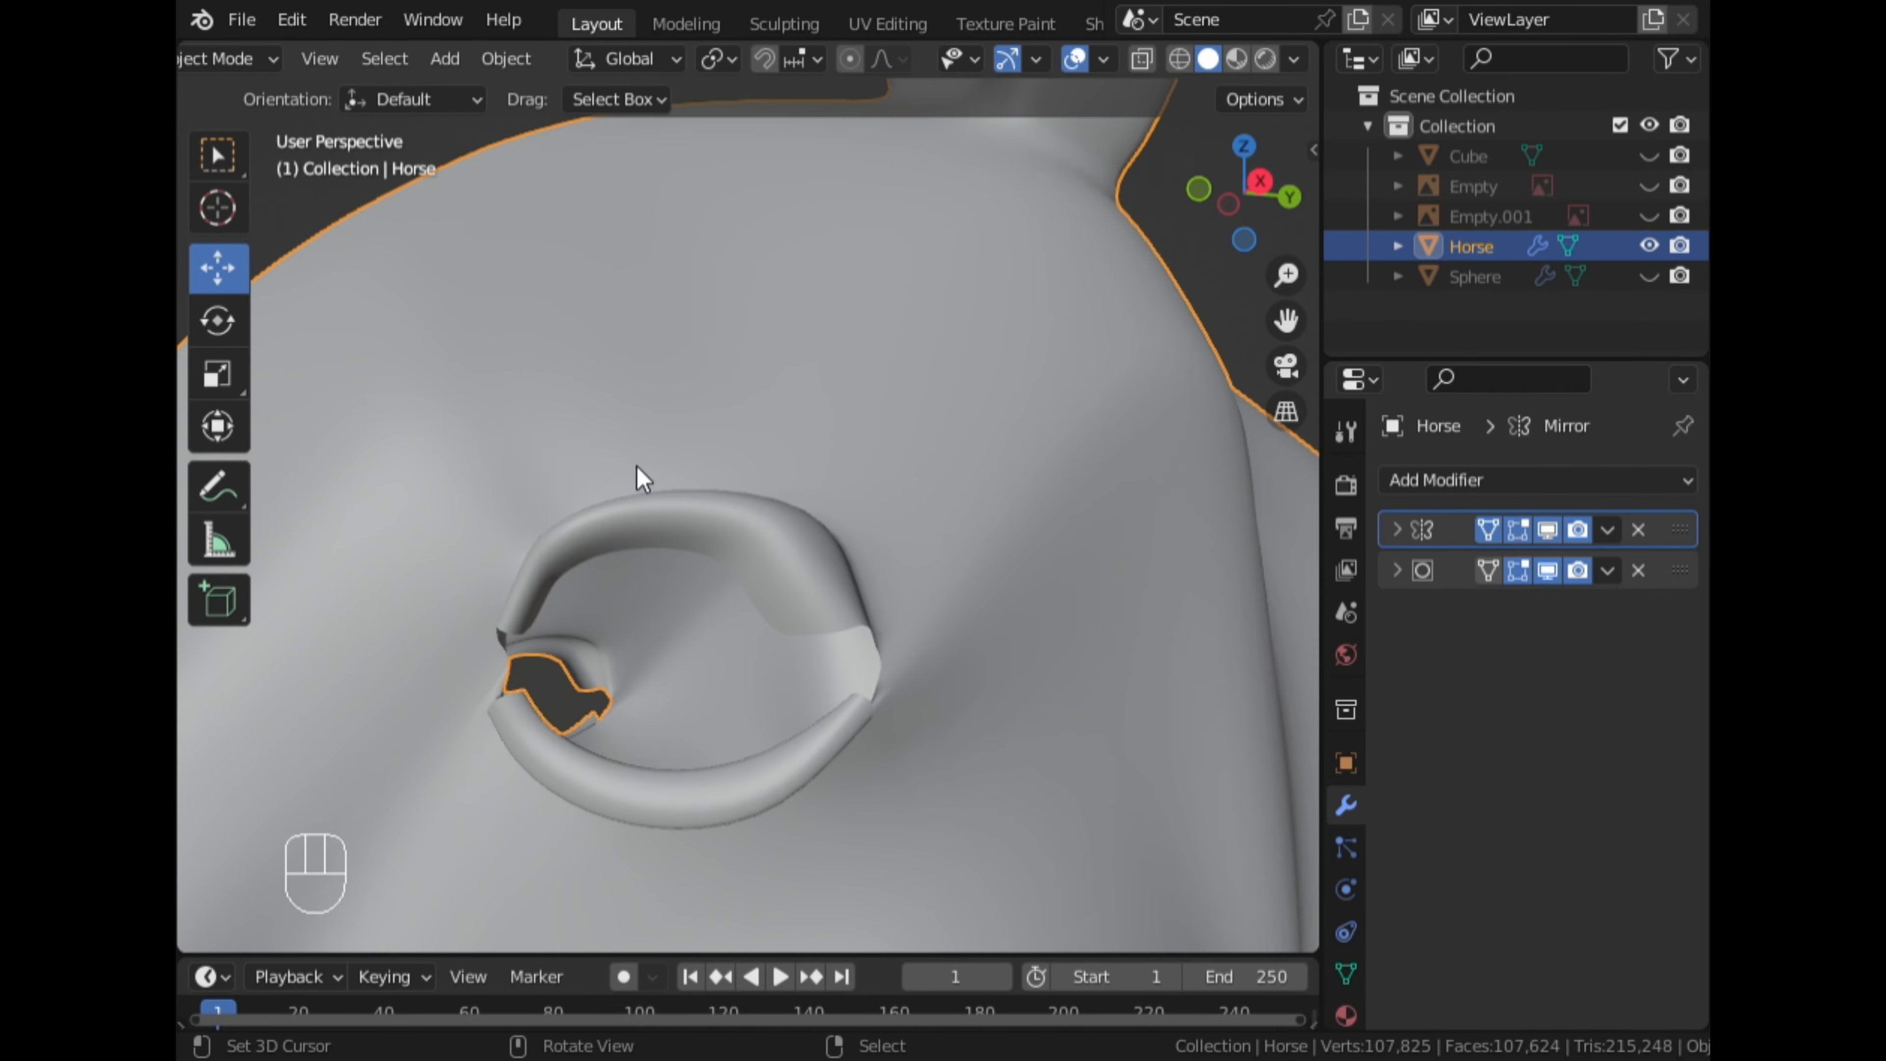
Reposition the inner vertices at the upper eyelid's back corner one by one to tuck them behind the rim
{"action": "key", "text": "Tab"}
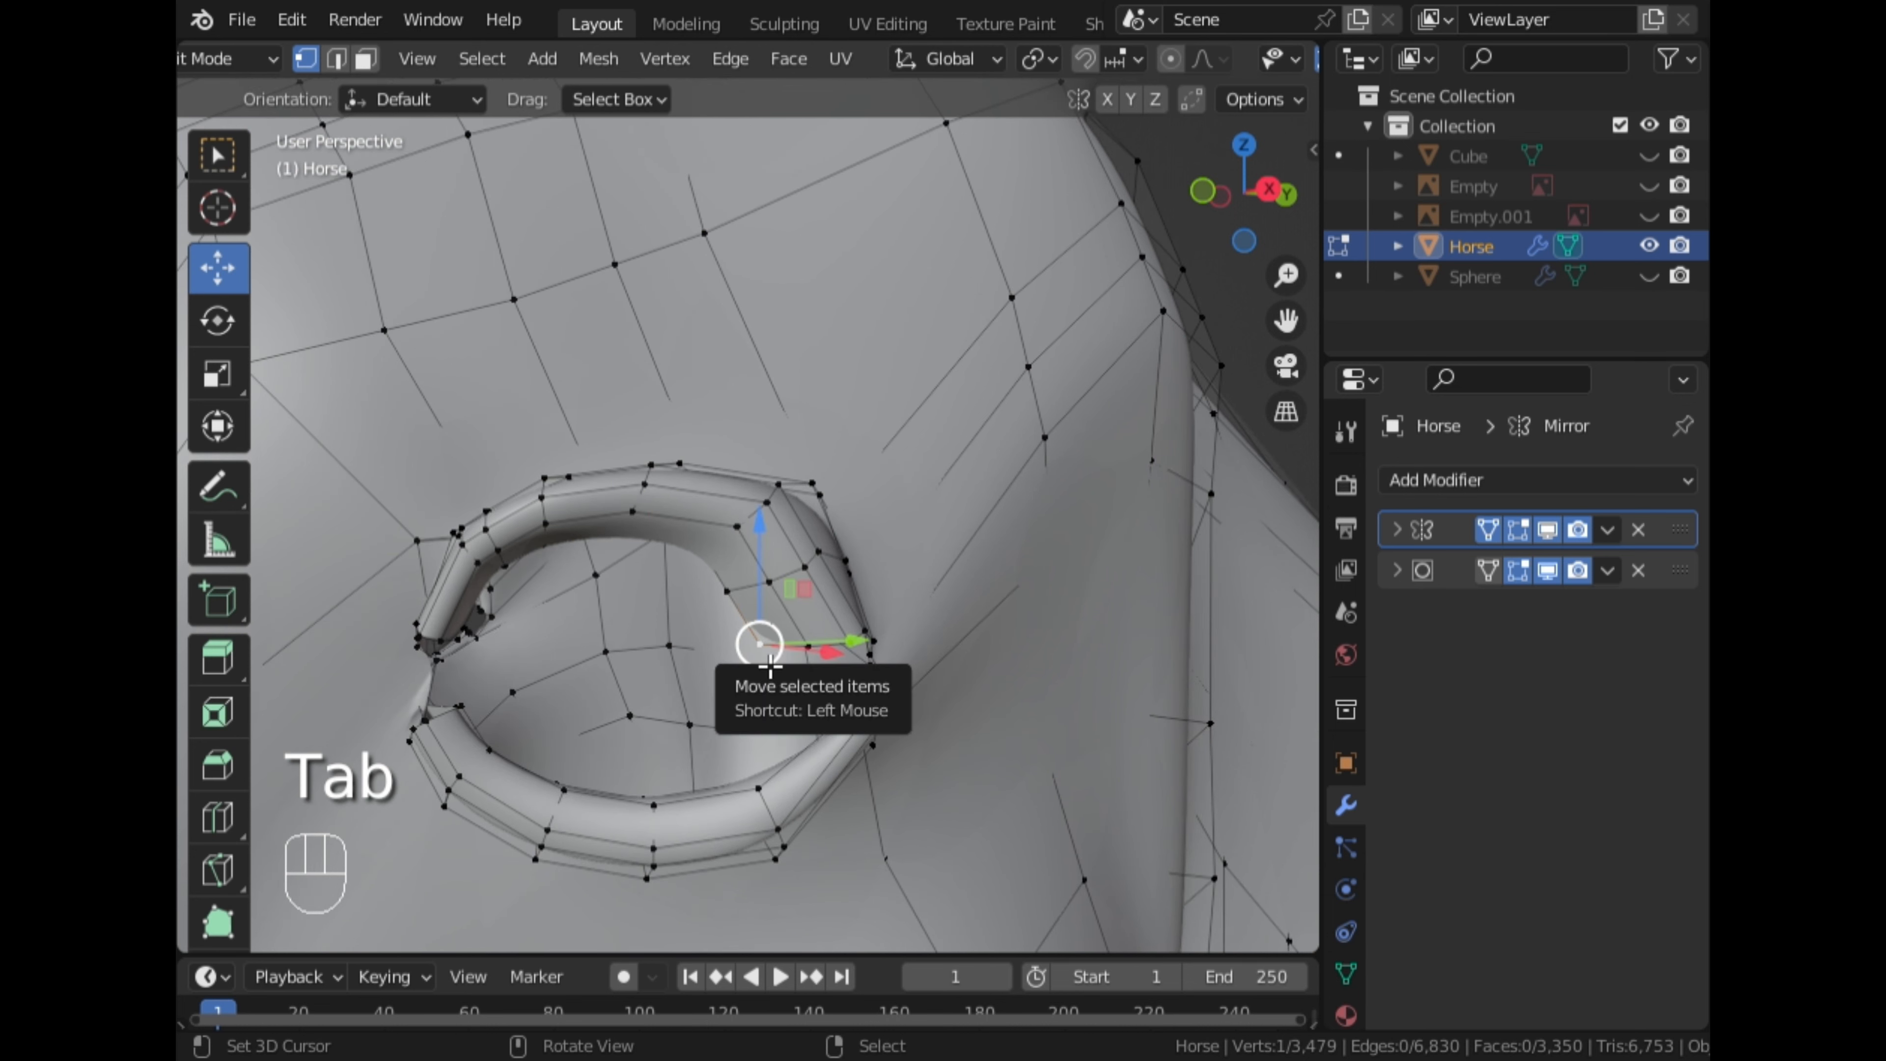
{"action": "key", "text": "g"}
{"action": "left_click", "coordinate": [802, 632]}
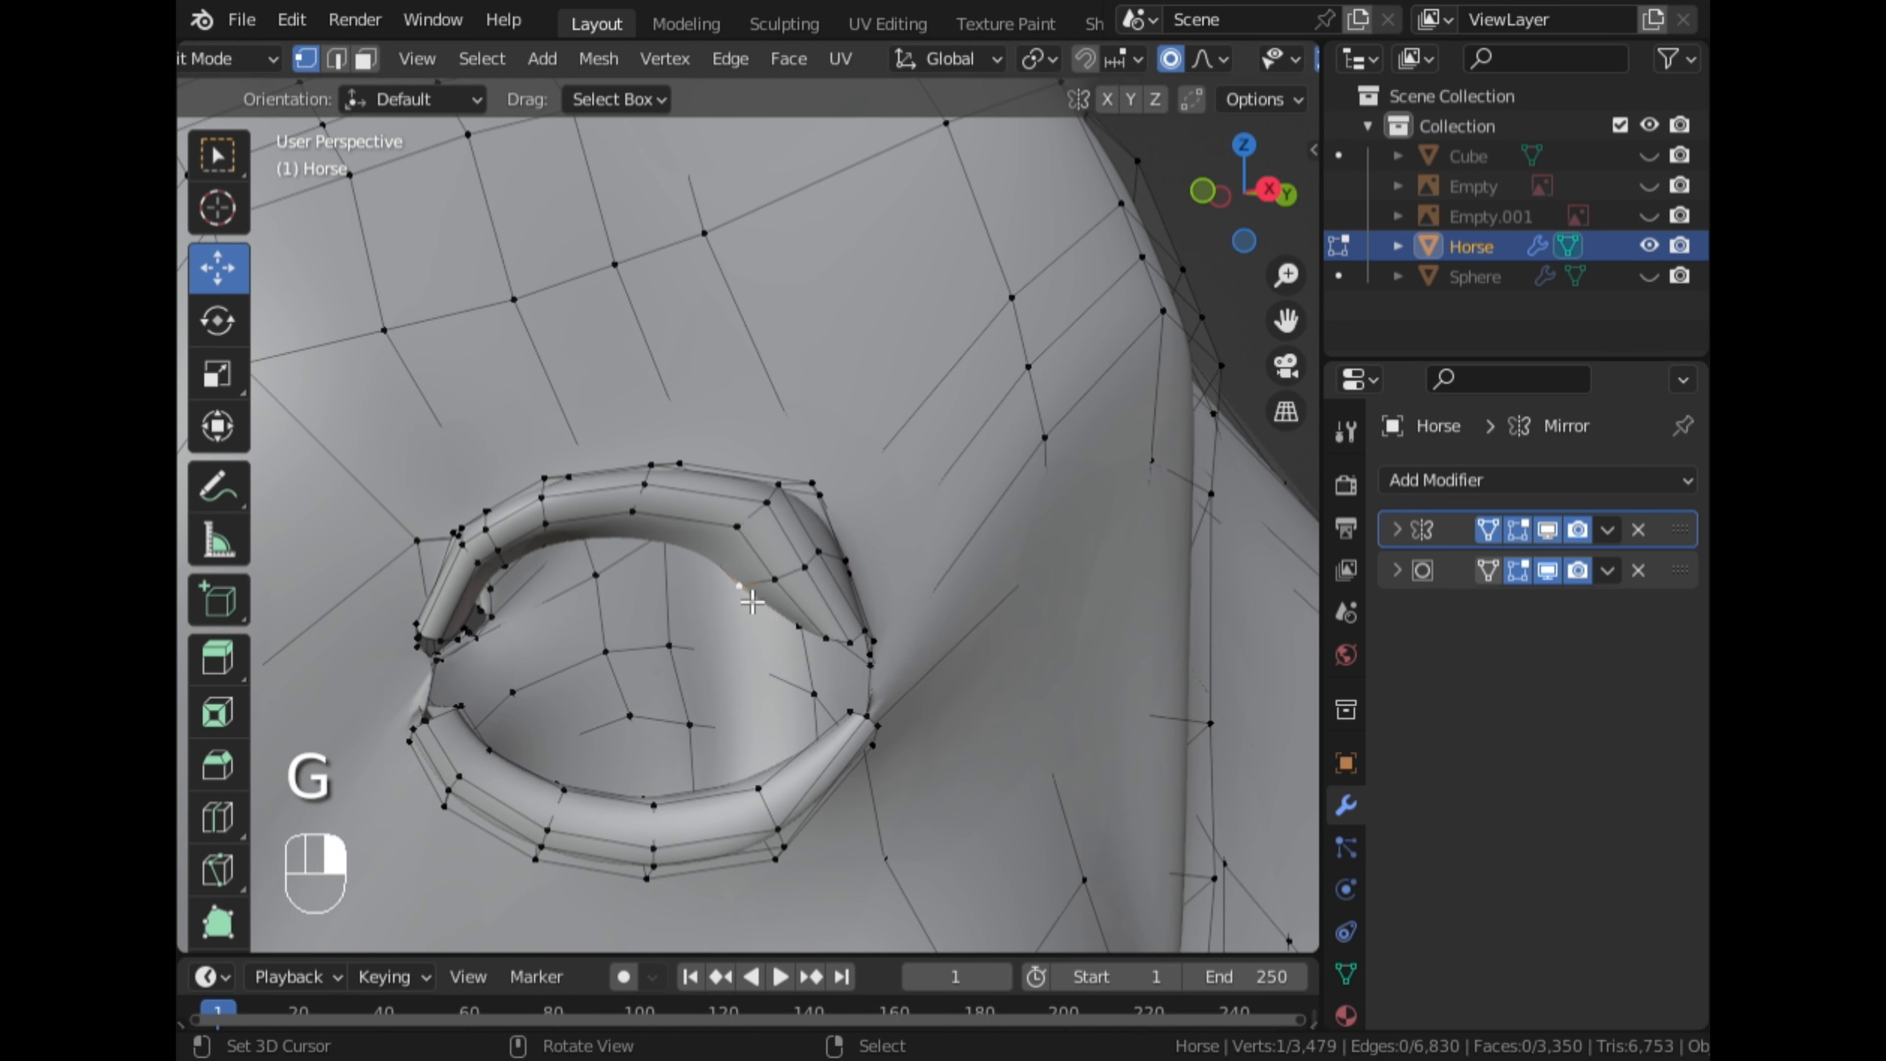
{"action": "key", "text": "g"}
{"action": "left_click", "coordinate": [799, 628]}
{"action": "key", "text": "g"}
{"action": "left_click", "coordinate": [823, 635]}
{"action": "key", "text": "g"}
{"action": "left_click", "coordinate": [813, 624]}
{"action": "key", "text": "g"}
{"action": "left_click", "coordinate": [788, 616]}
Select the upper eyelid's inner edge path and add one vertex on the edge of the surrounding eye opening
{"action": "middle_click_drag", "start_coordinate": [789, 616], "coordinate": [611, 544]}
{"action": "right_click", "coordinate": [1060, 664], "text": "ctrl"}
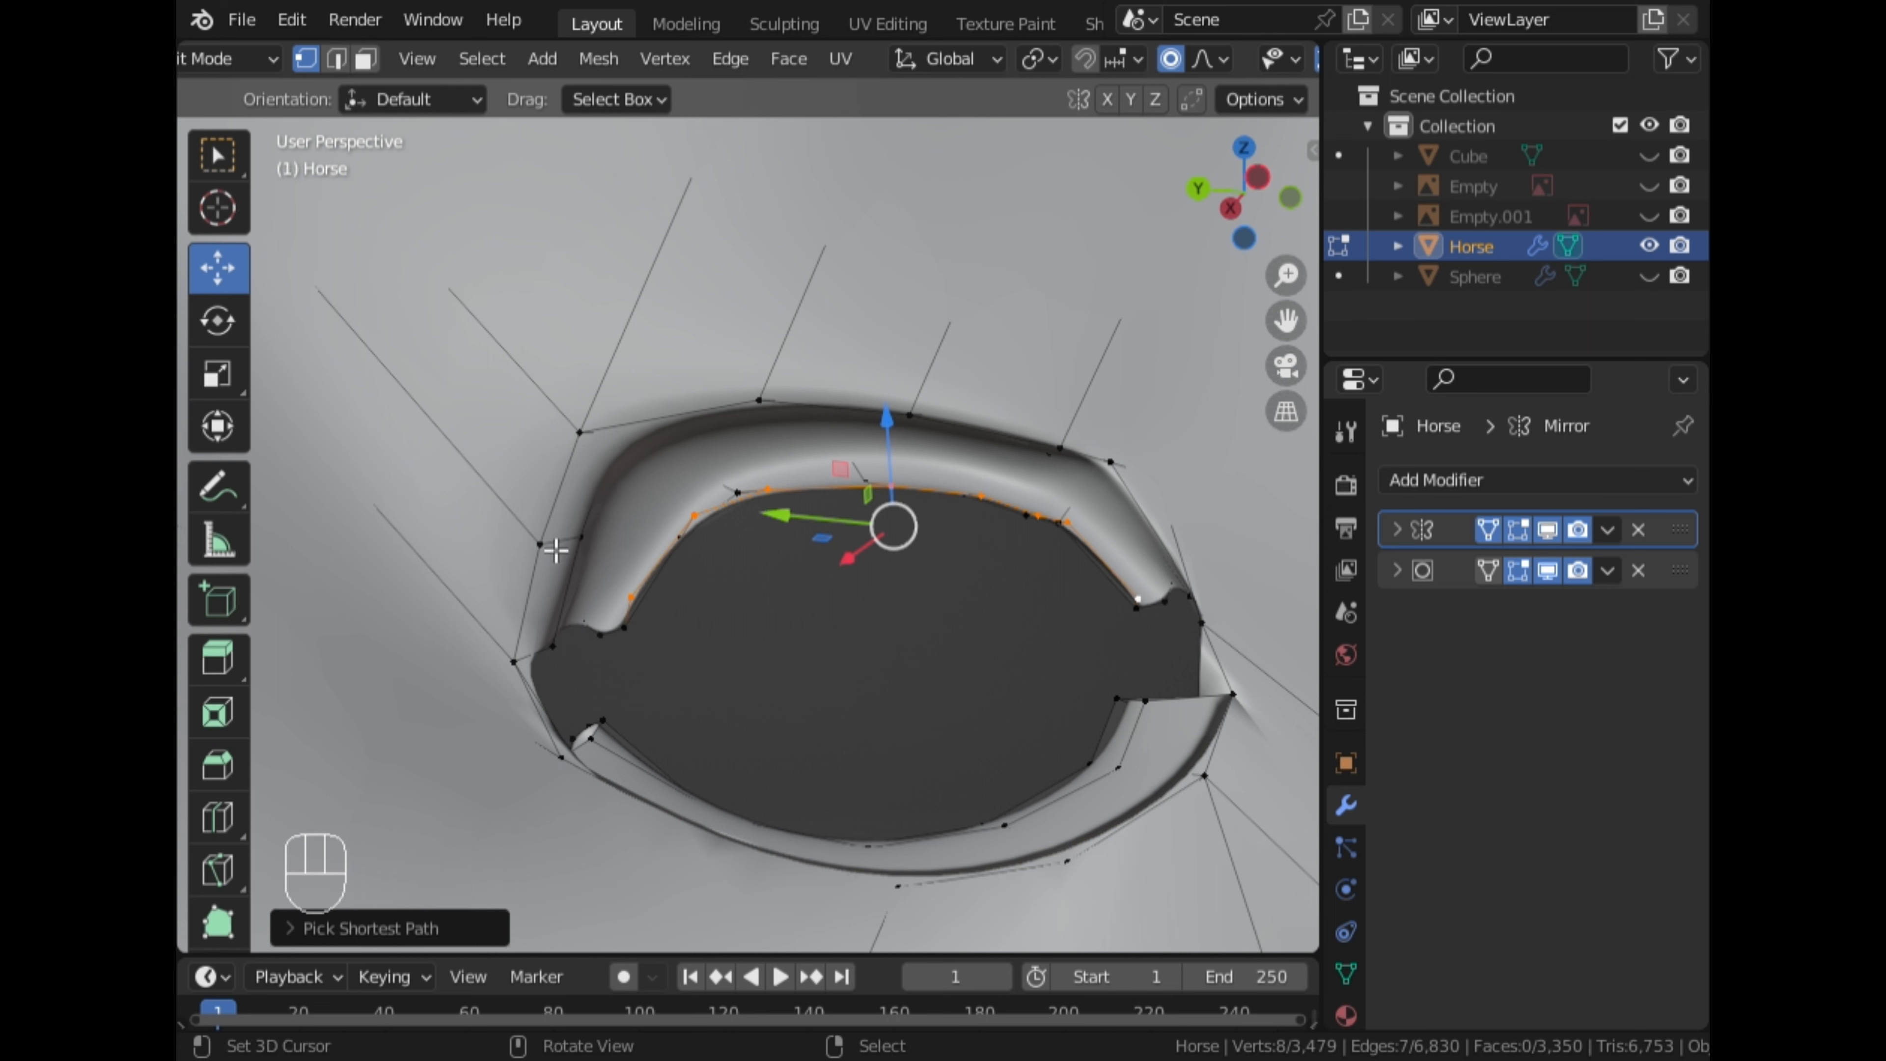
{"action": "right_click", "coordinate": [555, 550], "text": "ctrl"}
{"action": "key", "text": "ctrl+z"}
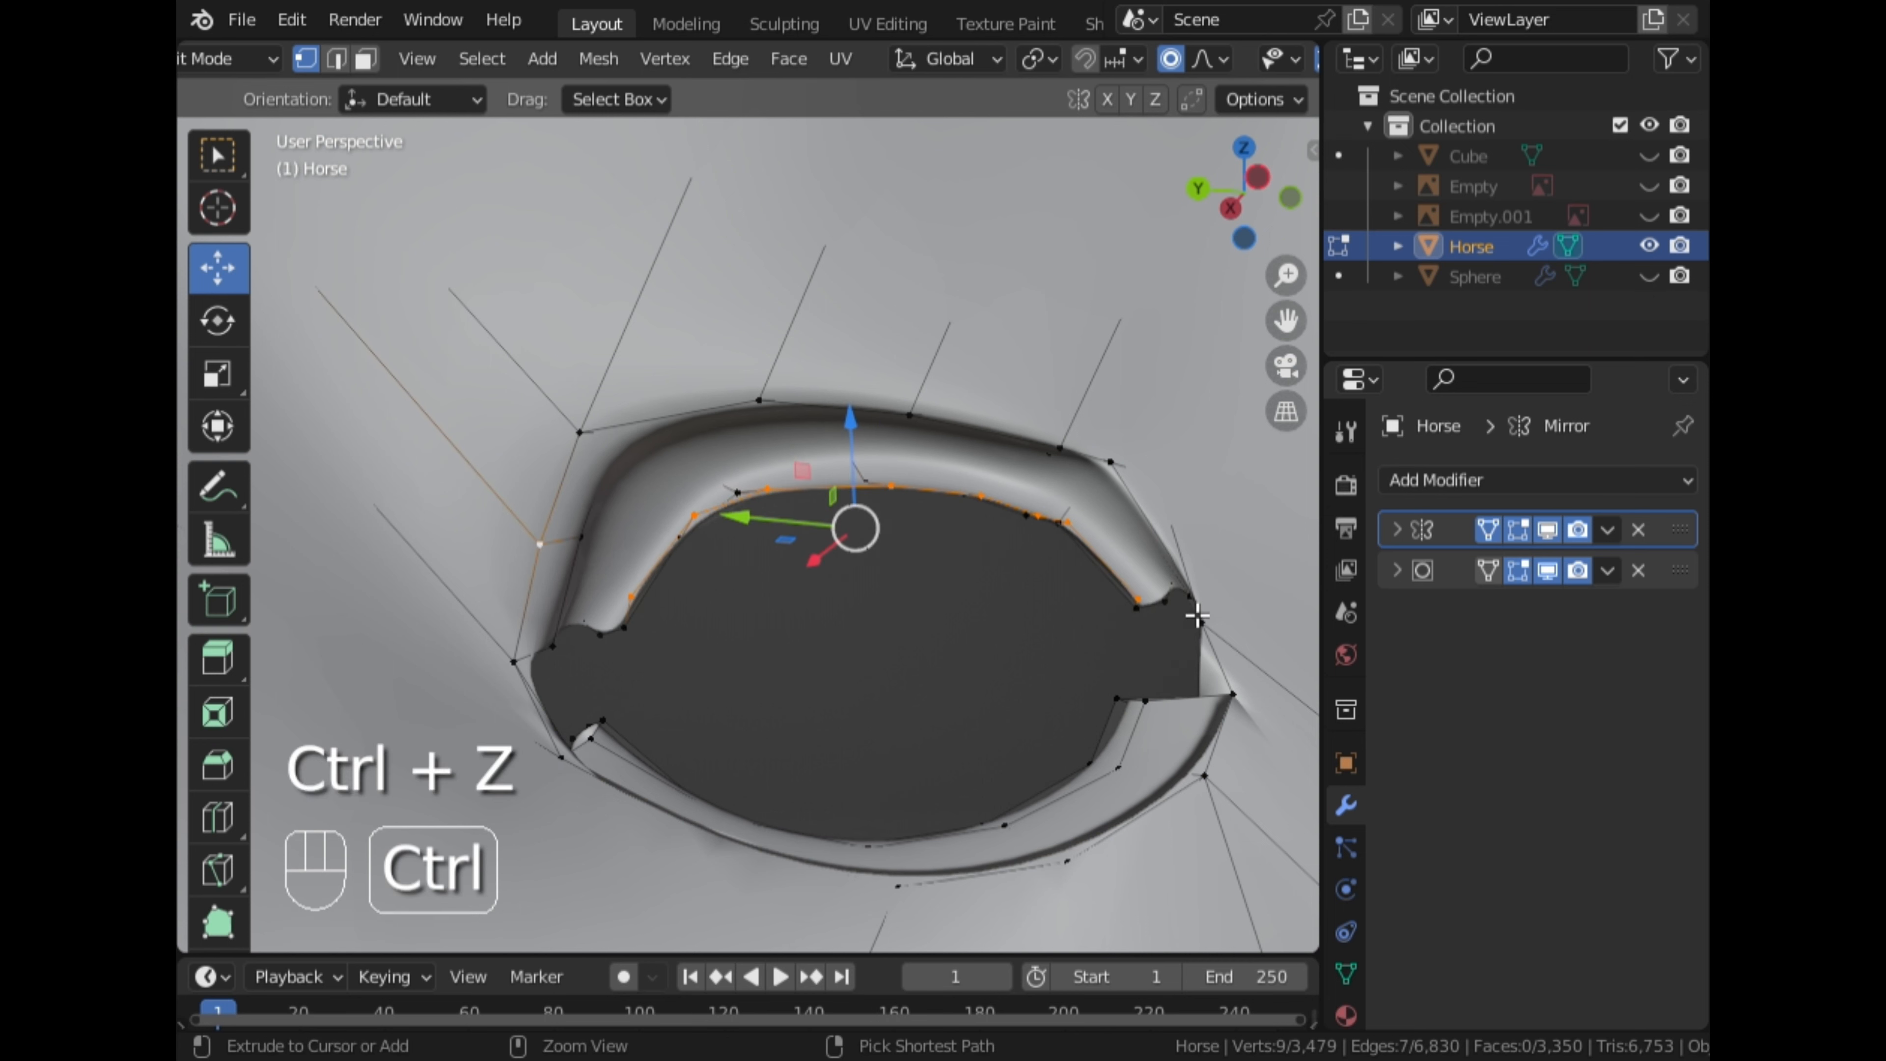
Try to bridge the inner eyelid edge path to the outer edge path above the eye, and undo it
{"action": "middle_click_drag", "start_coordinate": [1189, 565], "coordinate": [1149, 528]}
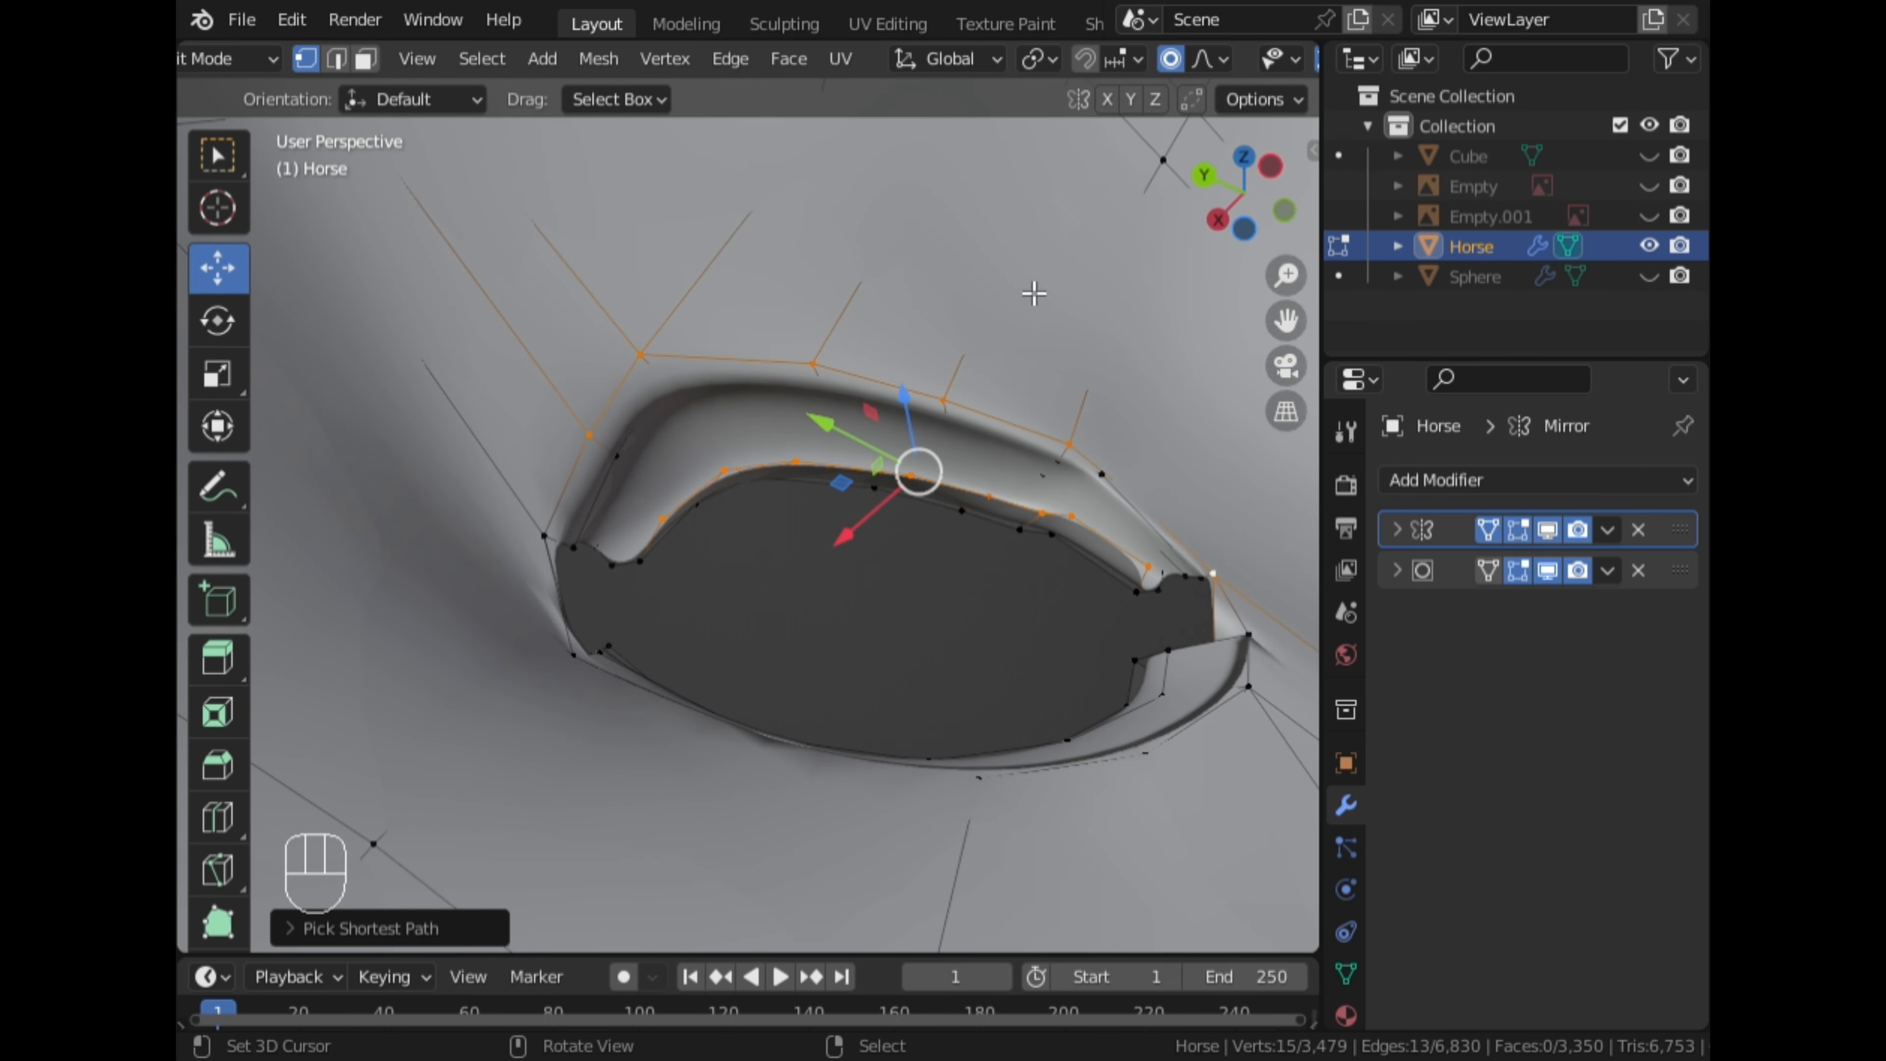
{"action": "left_click", "coordinate": [789, 58]}
{"action": "mouse_move", "coordinate": [730, 58]}
{"action": "left_click", "coordinate": [777, 158]}
{"action": "scroll", "coordinate": [1055, 374], "scroll_direction": "down", "scroll_amount": 3}
{"action": "middle_click_drag", "start_coordinate": [1056, 376], "coordinate": [859, 414]}
{"action": "key", "text": "ctrl+z"}
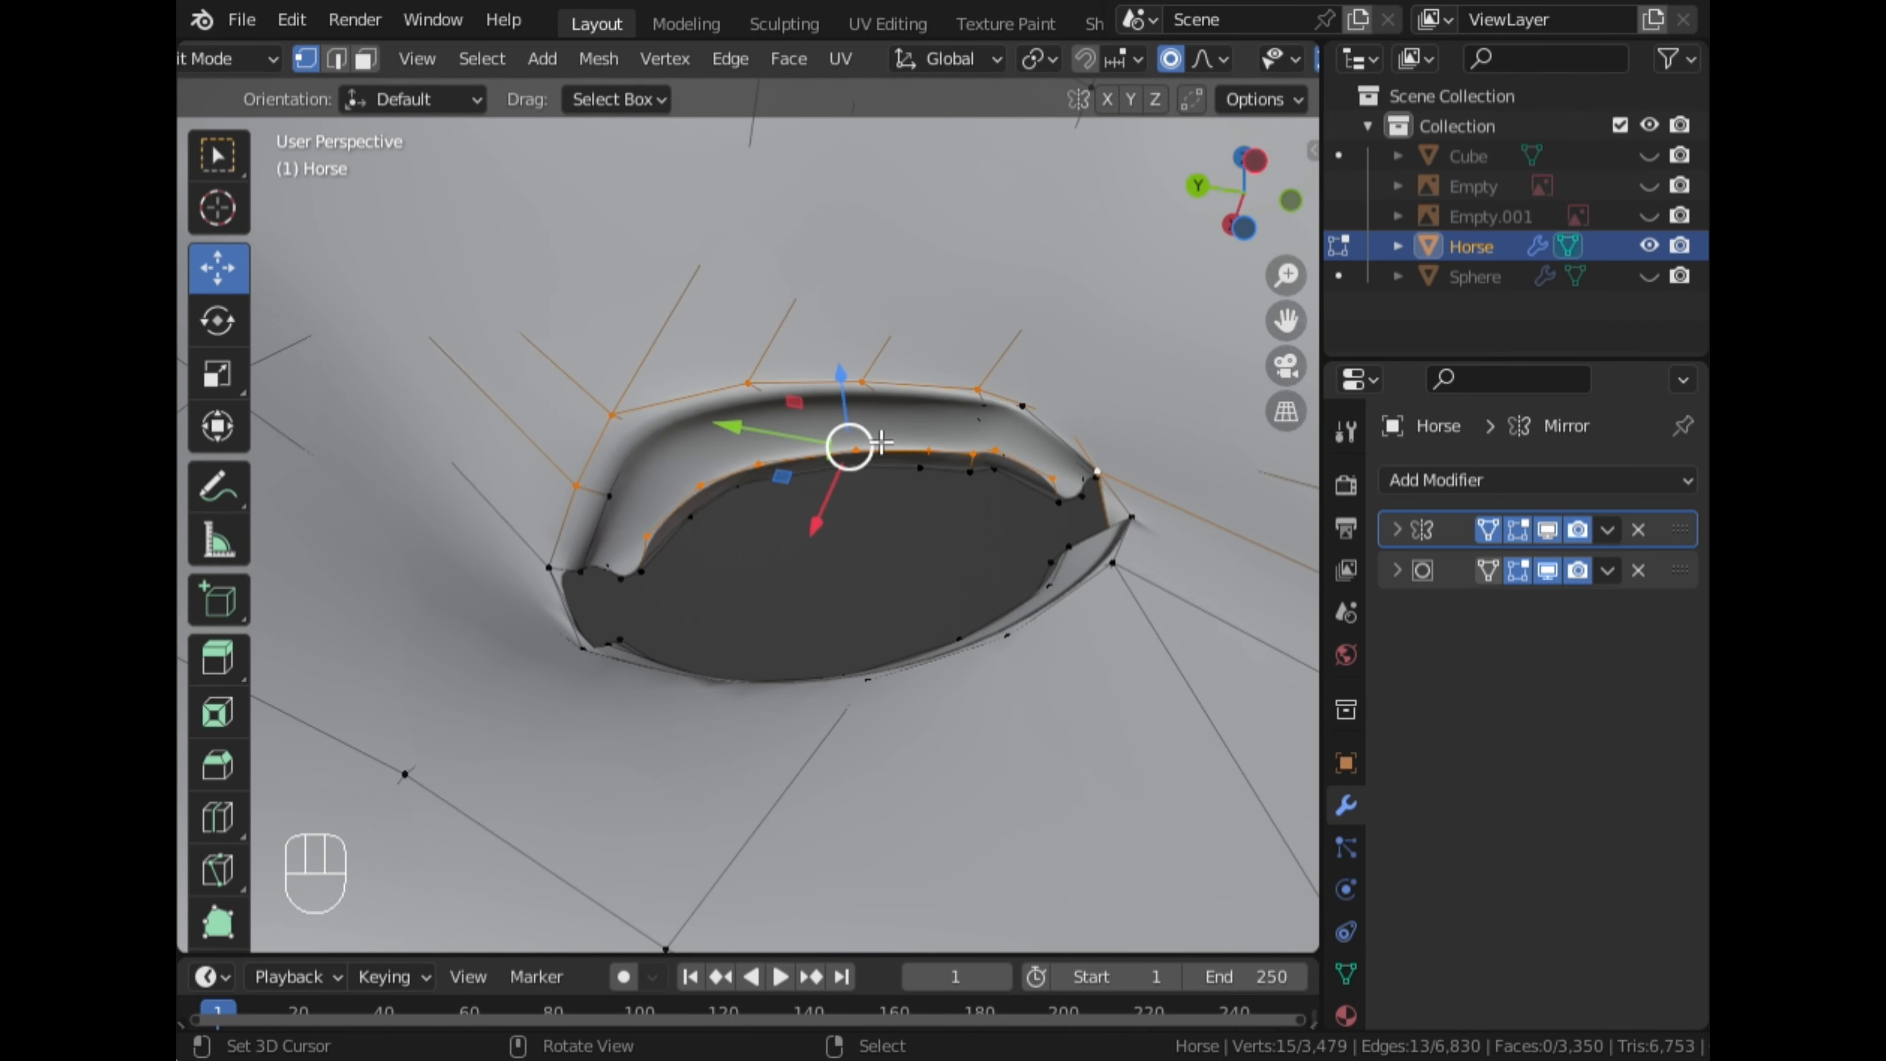
{"action": "key", "text": "ctrl+z"}
Turn on X-ray, try to extend the selection to the eye opening's hidden upper edge, and undo the extra selections
{"action": "scroll", "coordinate": [882, 443], "scroll_direction": "up", "scroll_amount": 1}
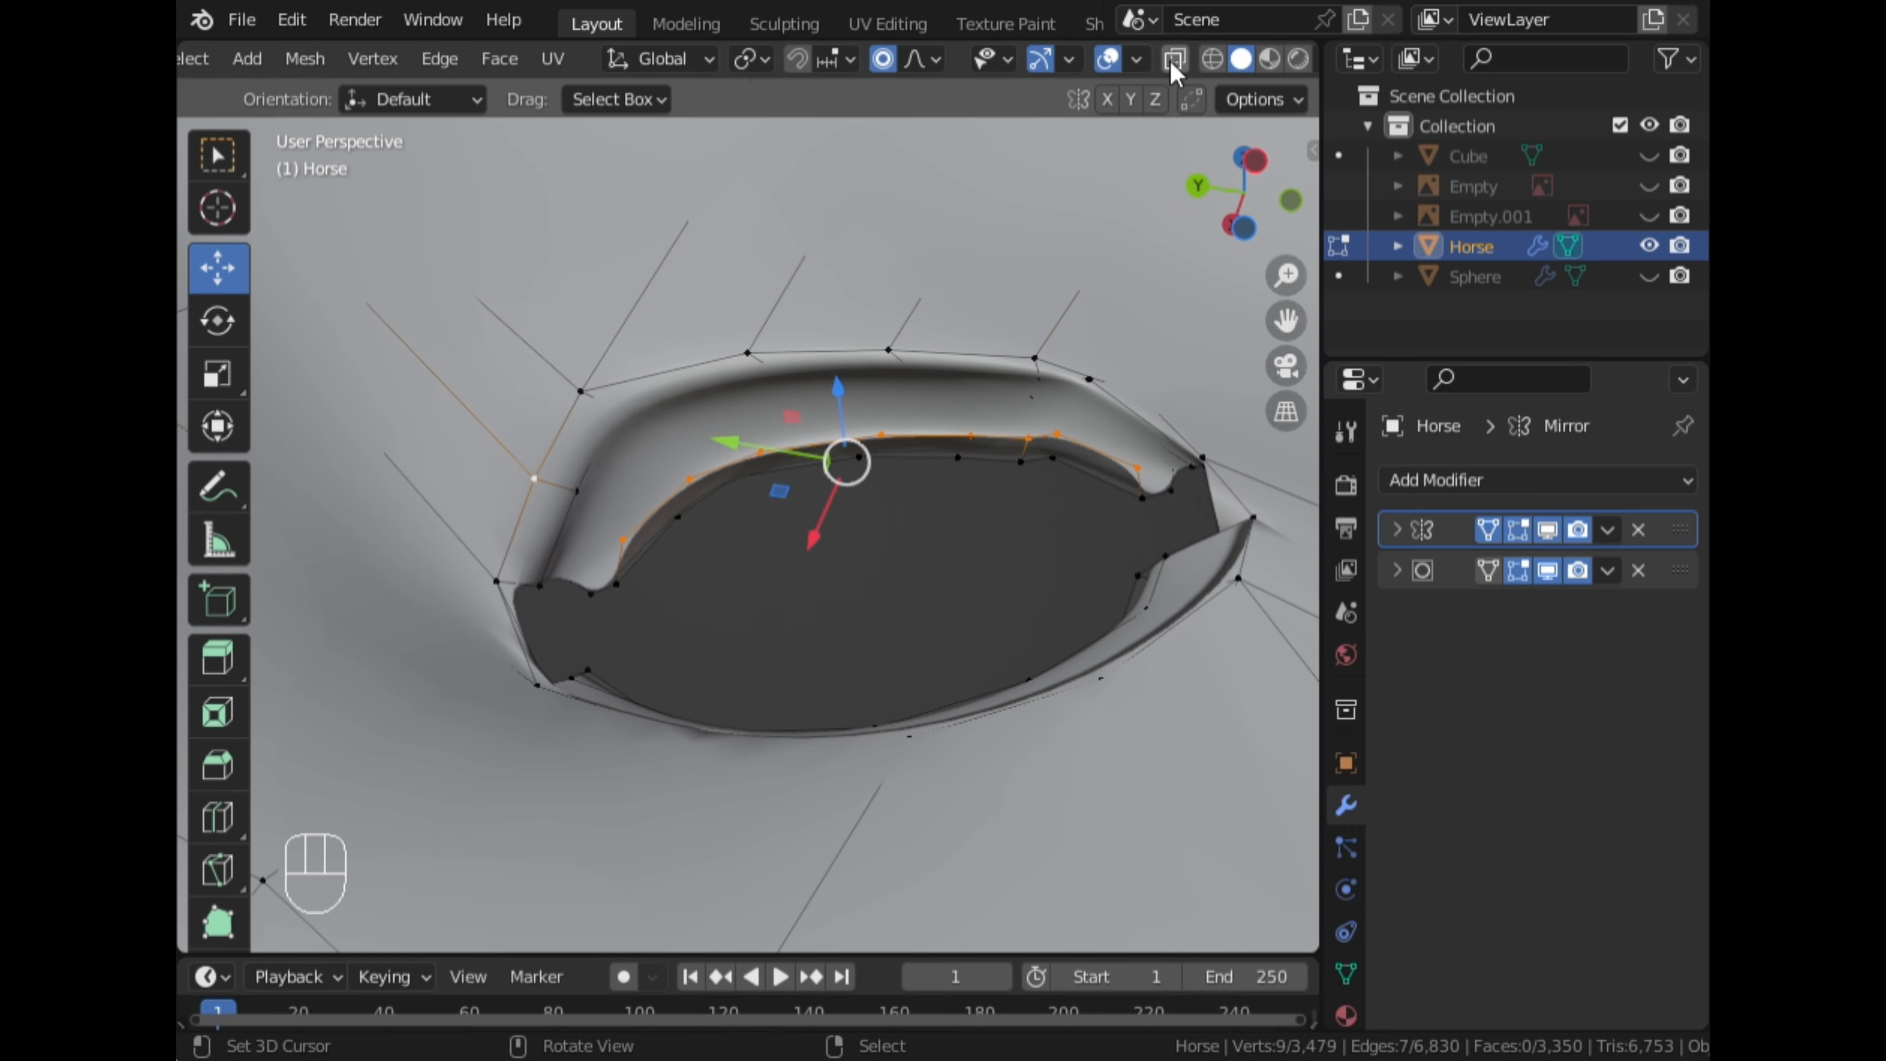
{"action": "left_click", "coordinate": [1172, 64]}
{"action": "middle_click_drag", "start_coordinate": [1090, 333], "coordinate": [940, 460]}
{"action": "middle_click_drag", "start_coordinate": [890, 512], "coordinate": [1122, 593]}
{"action": "left_click", "coordinate": [865, 547], "text": "shift"}
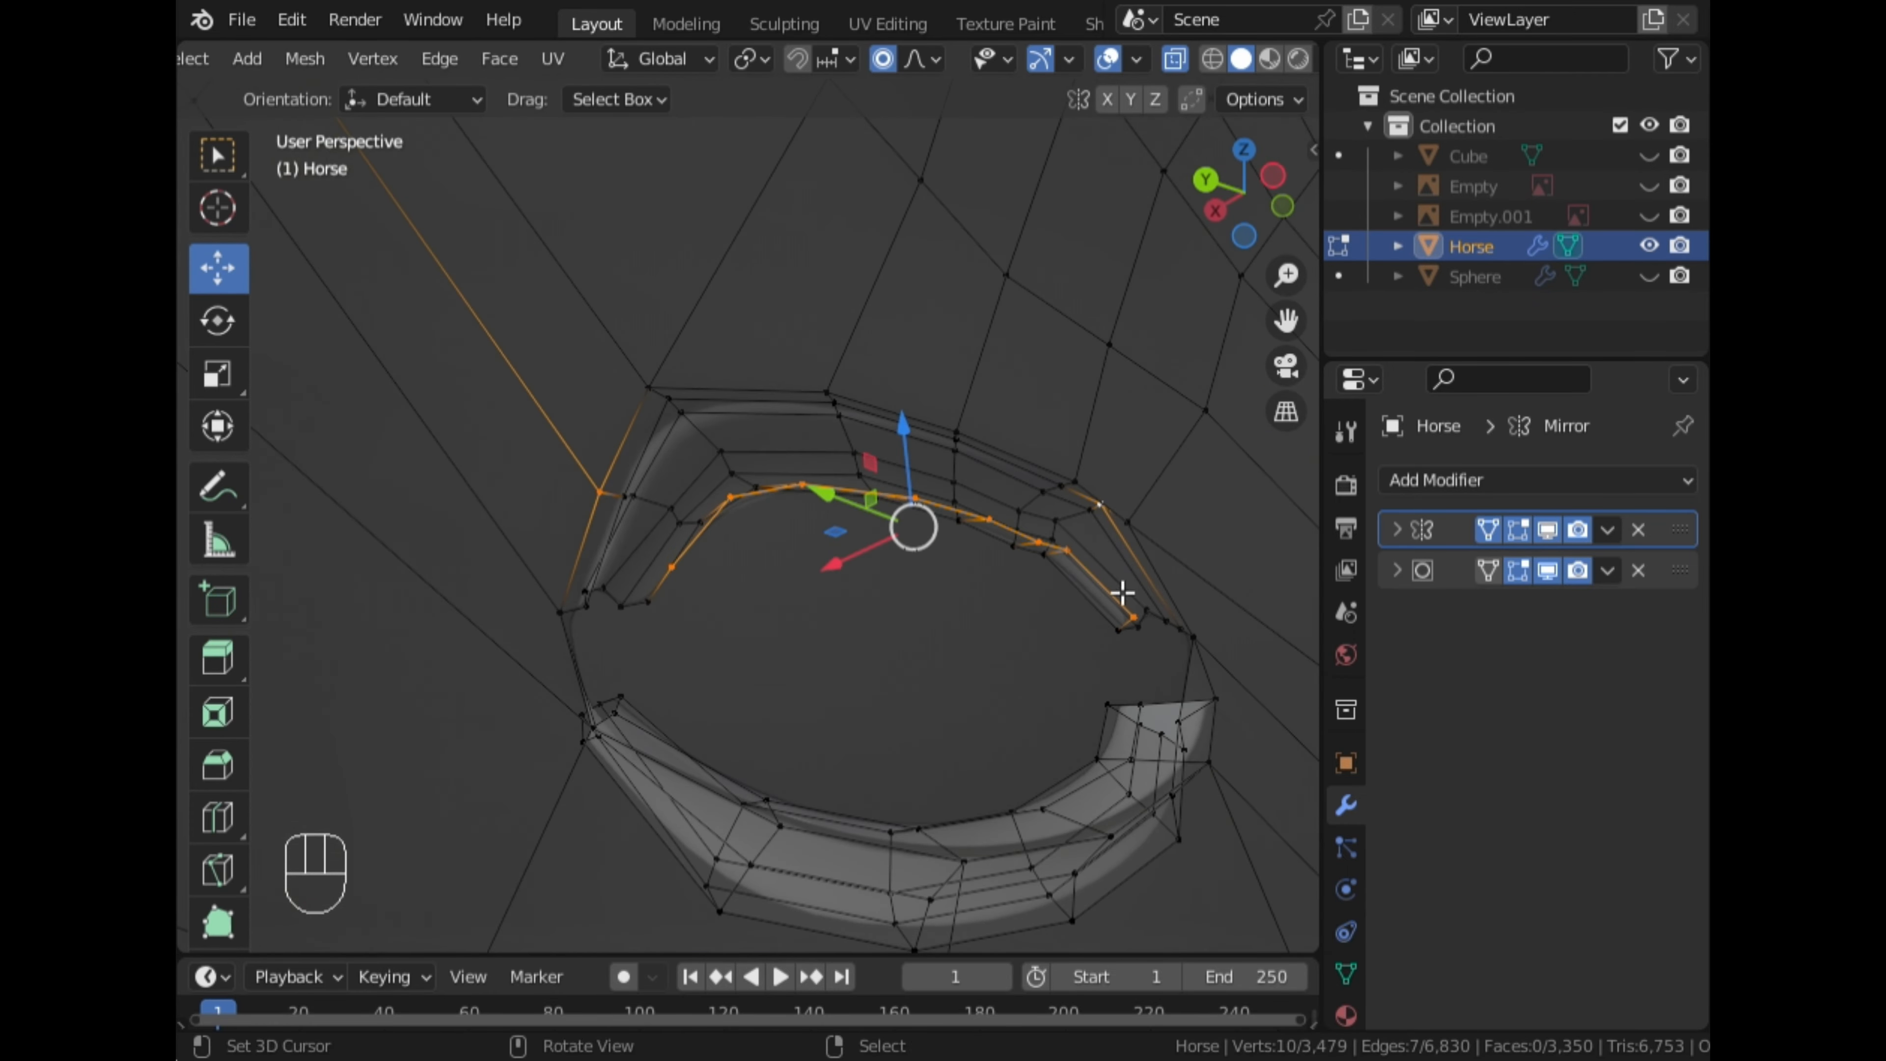
{"action": "mouse_move", "coordinate": [1019, 470]}
{"action": "middle_mouse_down"}
{"action": "mouse_move", "coordinate": [1002, 371]}
{"action": "mouse_move", "coordinate": [1014, 440]}
{"action": "middle_mouse_up"}
{"action": "left_click", "coordinate": [608, 414], "text": "ctrl+shift"}
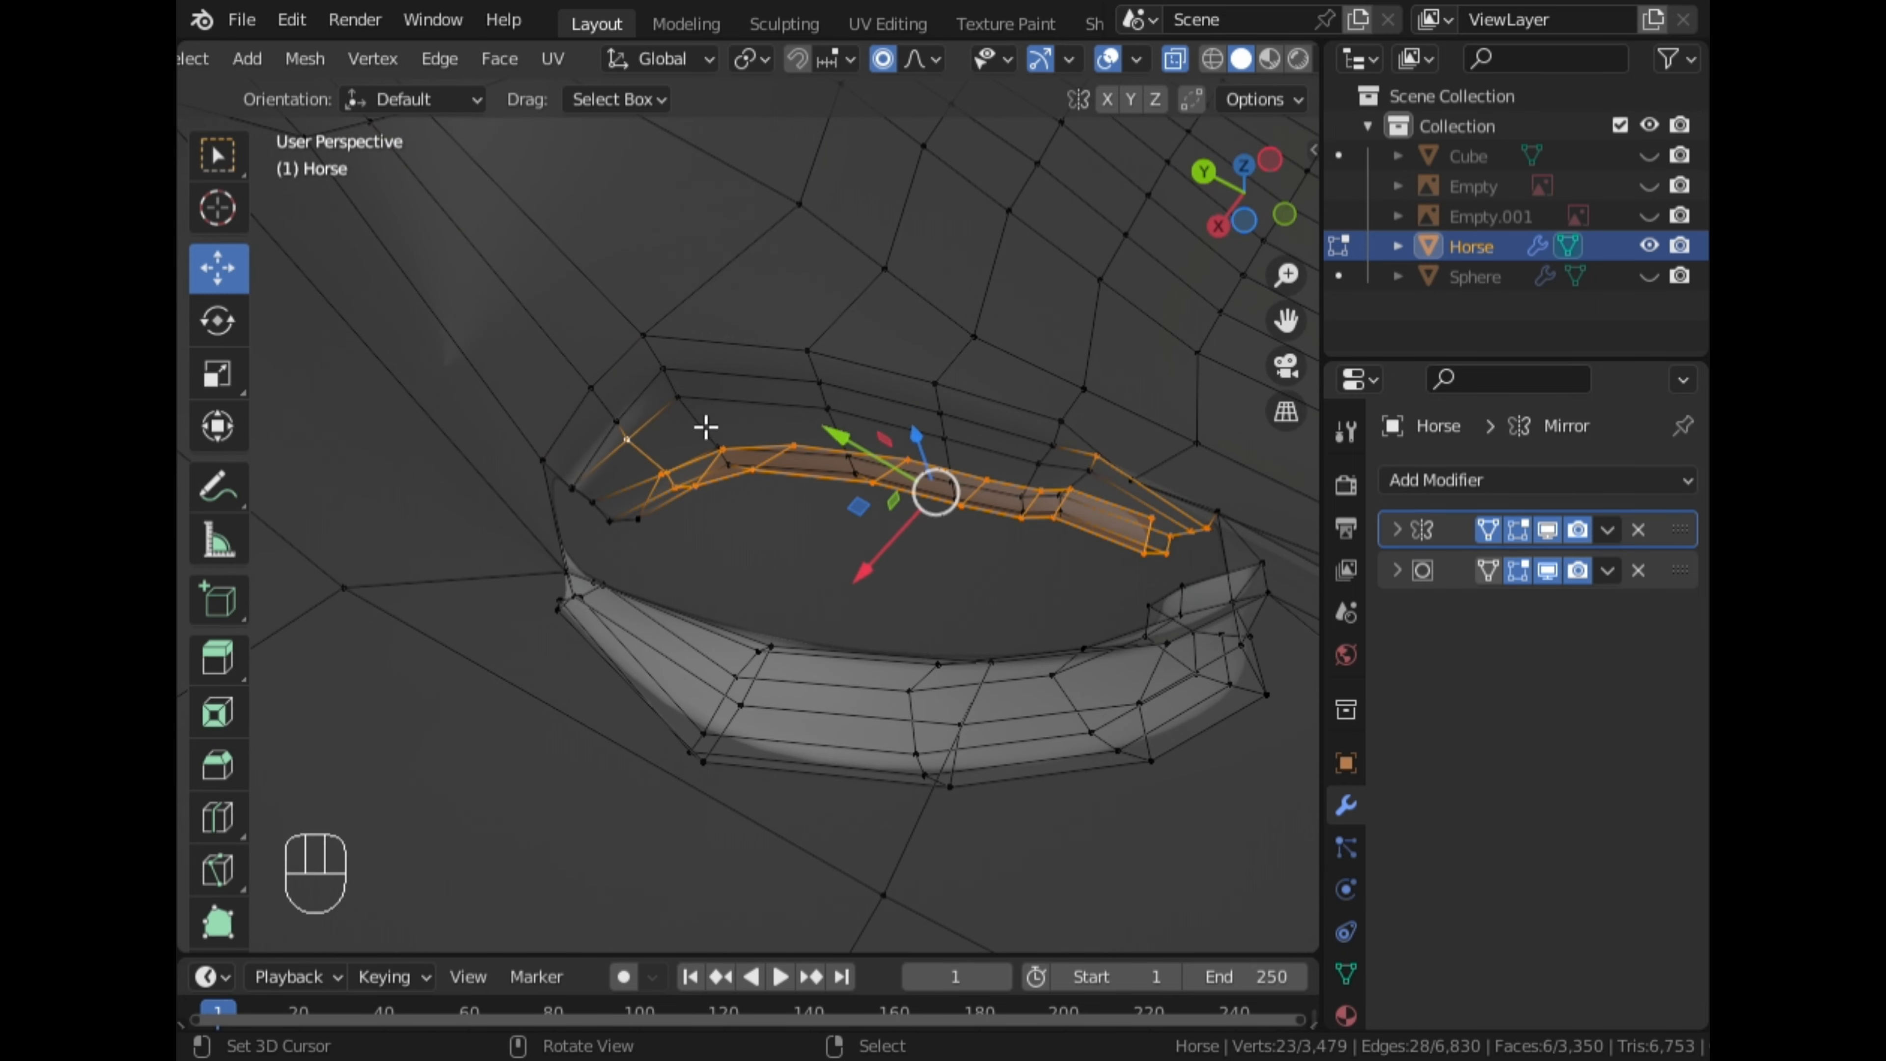
{"action": "key", "text": "ctrl+z"}
{"action": "key", "text": "ctrl+z"}
Add the eye opening's original upper edge path to the selection, bridge it to the inner eyelid edge and check in object mode
{"action": "left_click", "coordinate": [1054, 459], "text": "shift"}
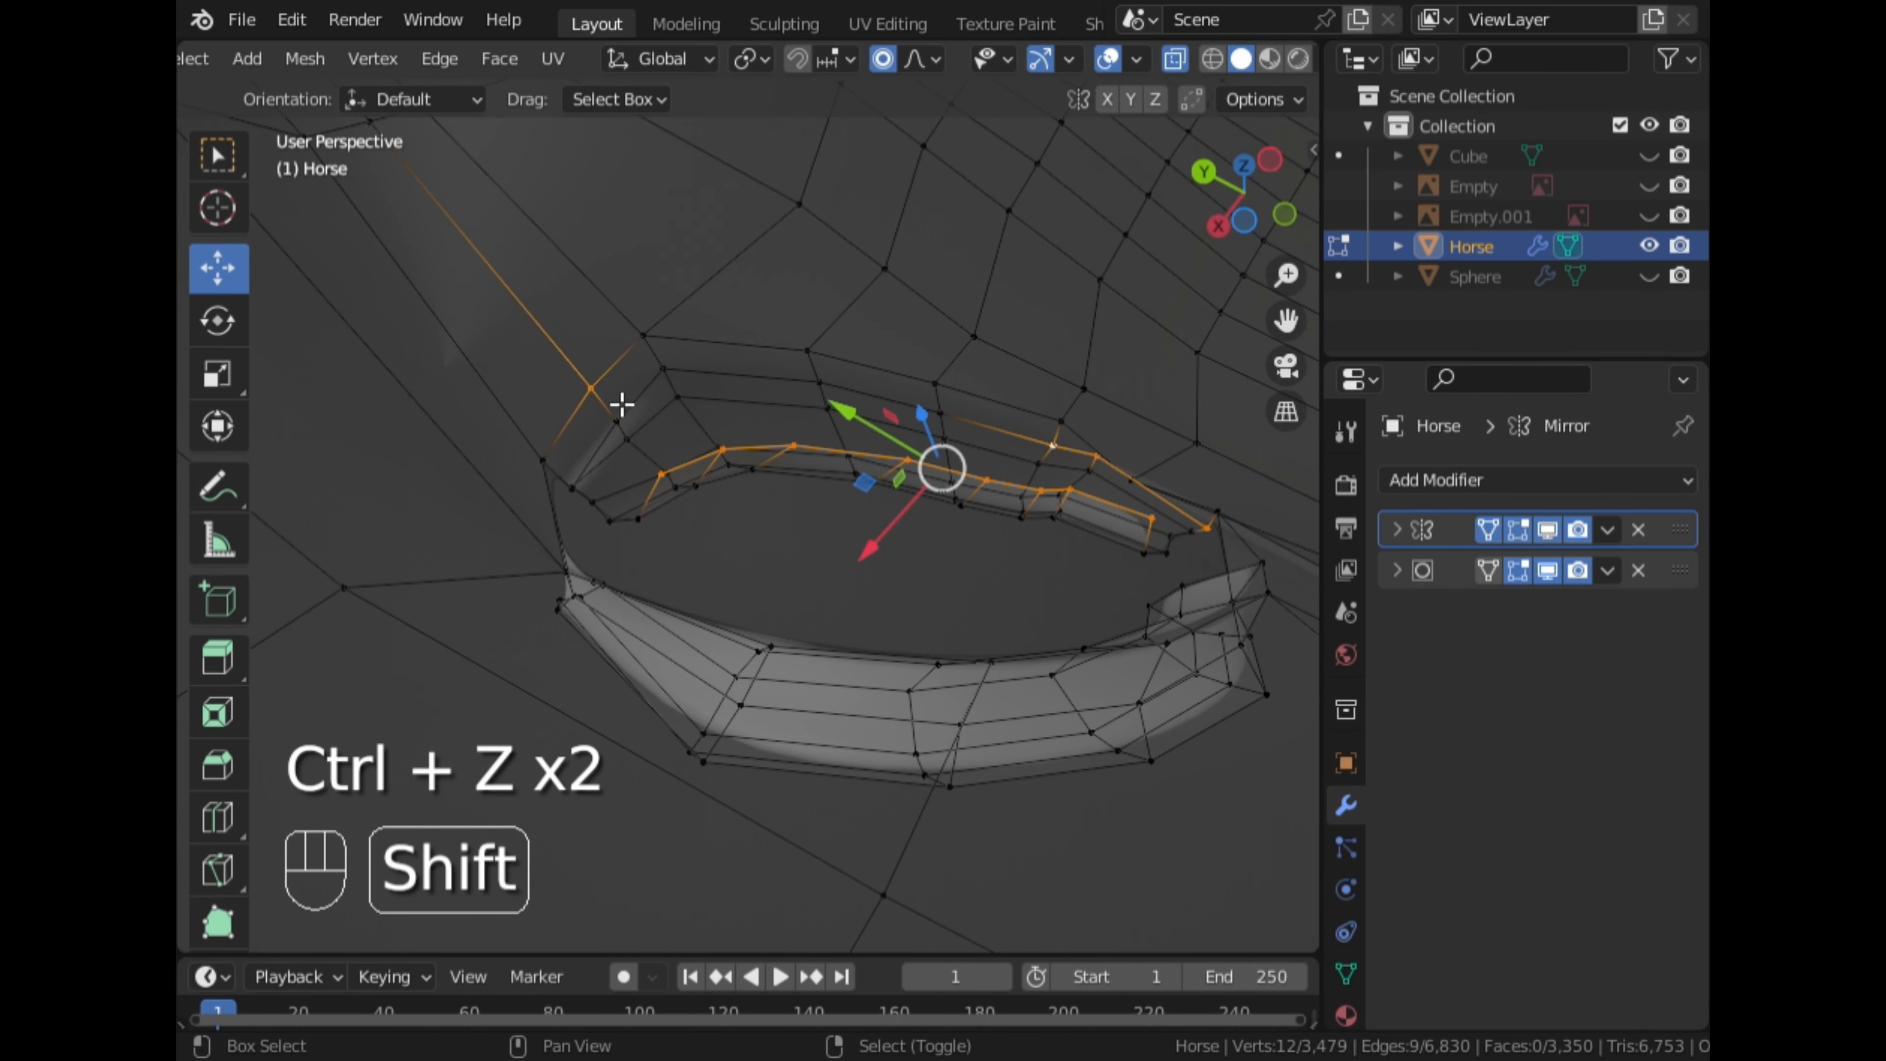
{"action": "left_click", "coordinate": [623, 411], "text": "shift"}
{"action": "left_click", "coordinate": [634, 450], "text": "ctrl"}
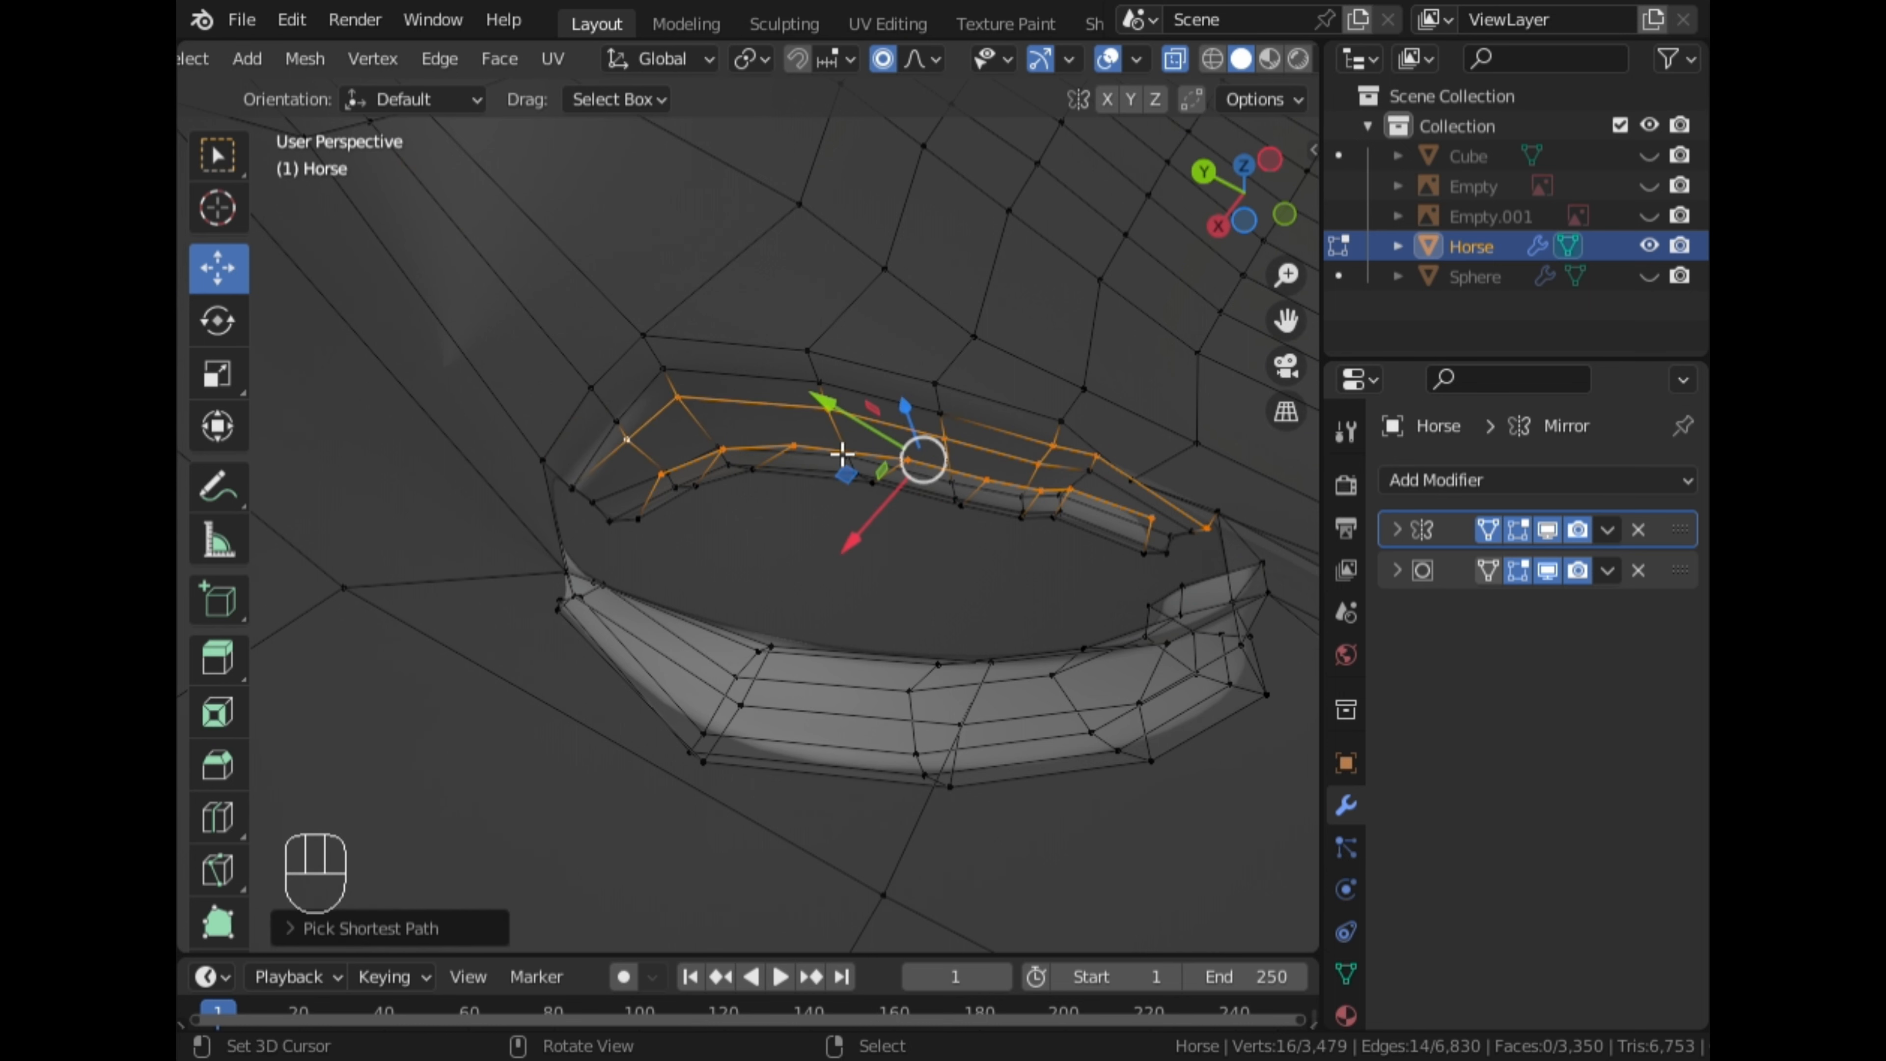
{"action": "key", "text": "ctrl+z"}
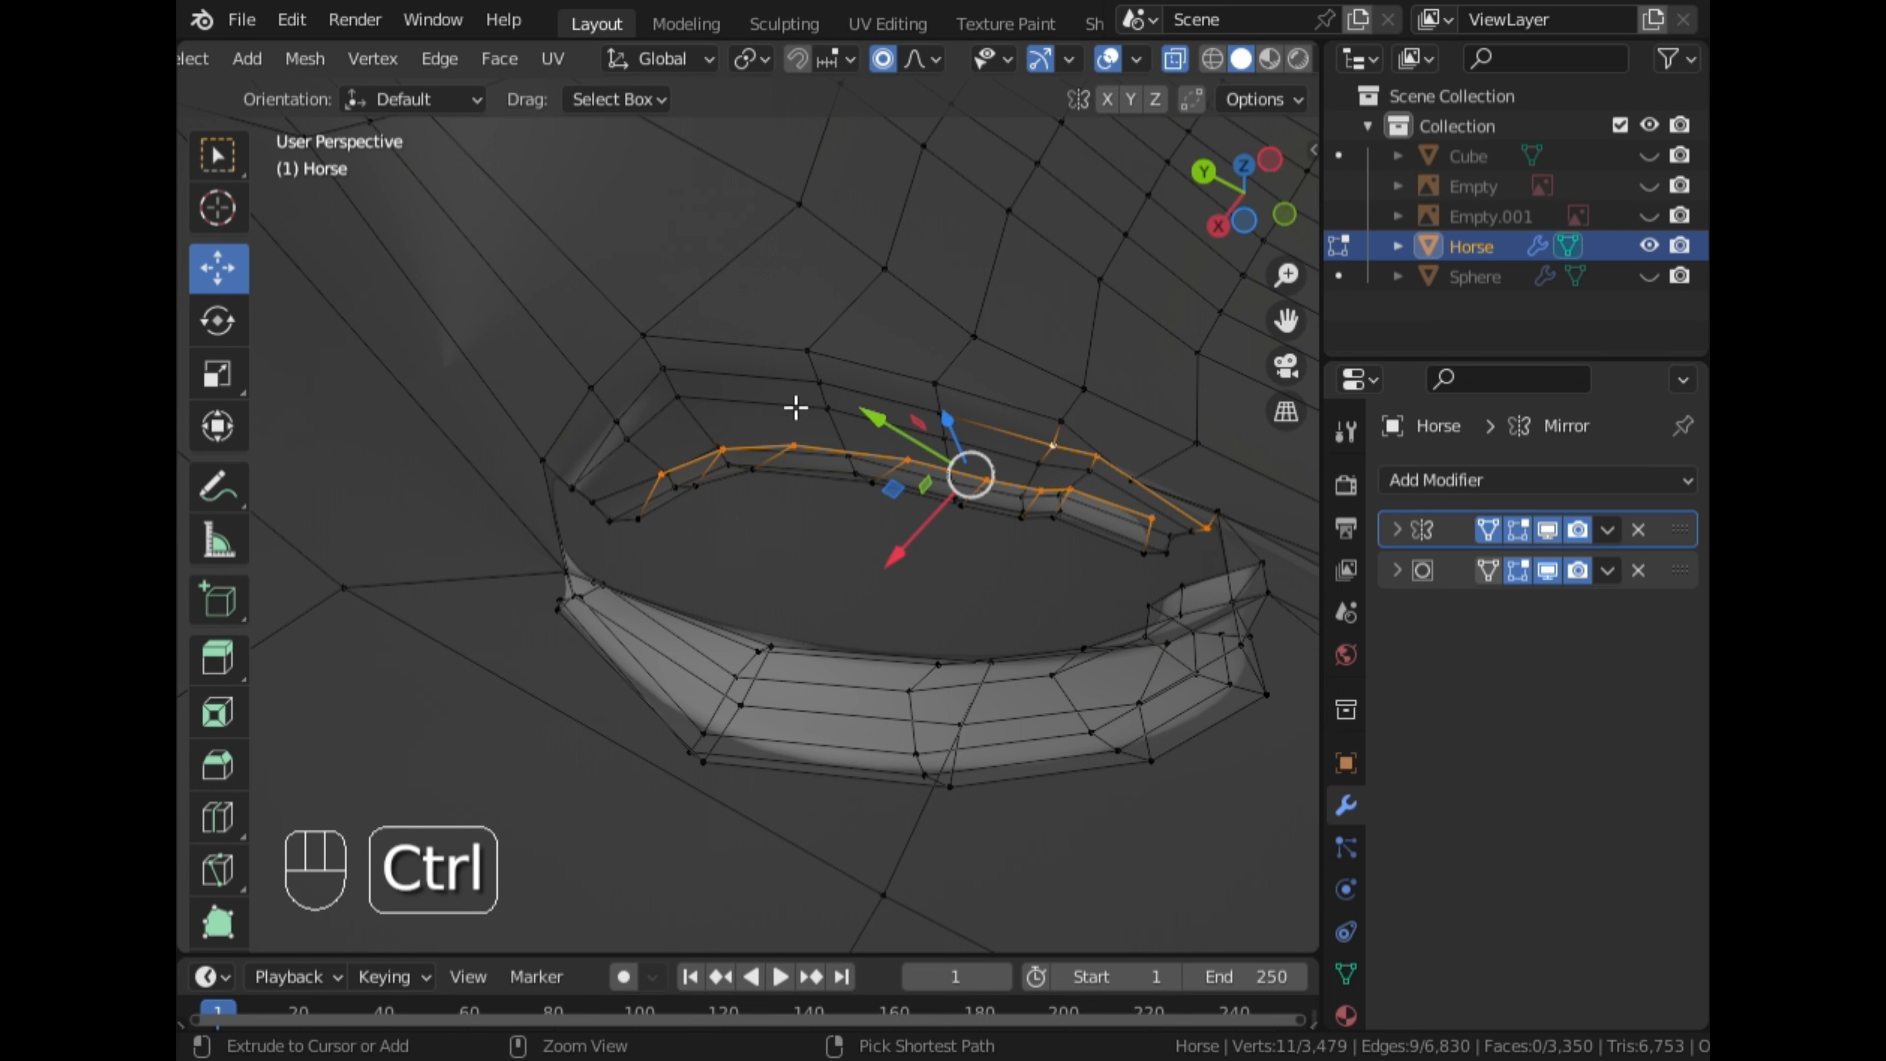
{"action": "left_click", "coordinate": [627, 424], "text": "ctrl"}
{"action": "middle_click_drag", "start_coordinate": [627, 424], "coordinate": [830, 241]}
{"action": "left_click", "coordinate": [440, 58]}
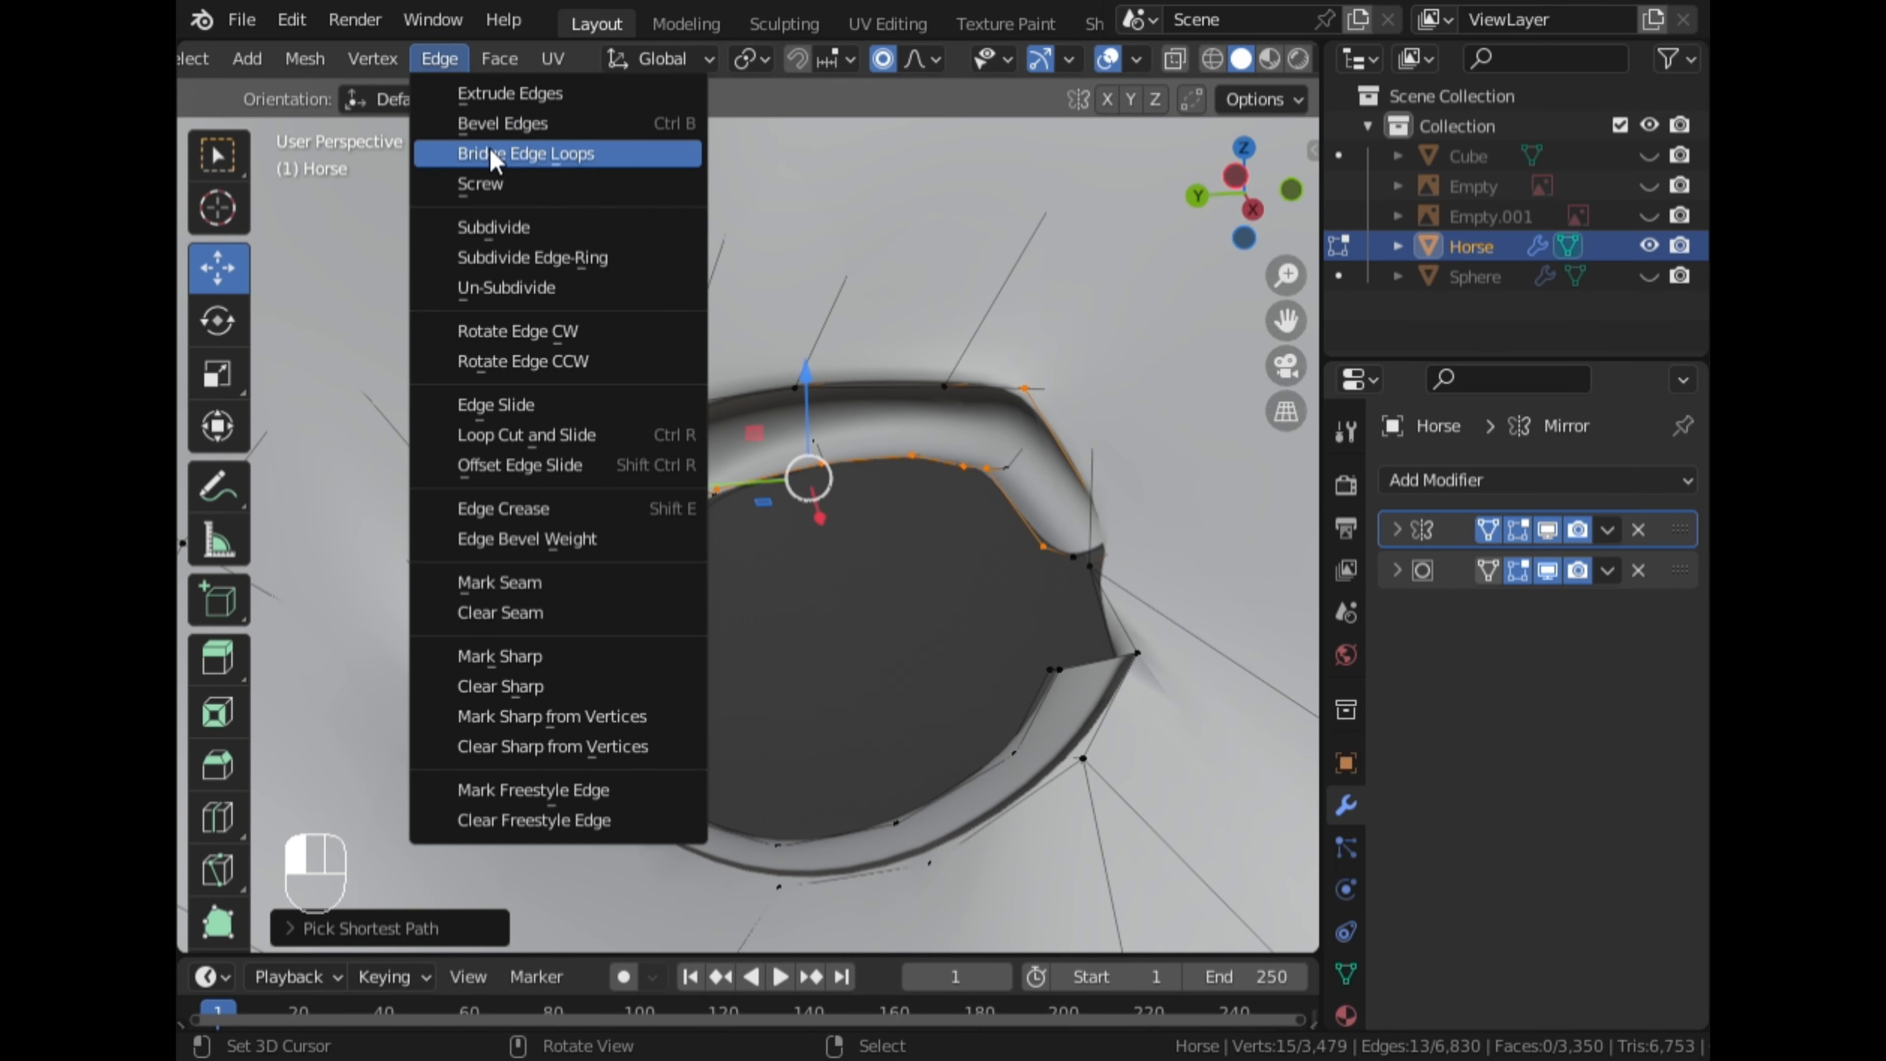
{"action": "left_click", "coordinate": [512, 152]}
{"action": "middle_click_drag", "start_coordinate": [513, 152], "coordinate": [529, 725]}
{"action": "key", "text": "Tab"}
{"action": "scroll", "coordinate": [901, 361], "scroll_direction": "up", "scroll_amount": 3}
{"action": "scroll", "coordinate": [901, 361], "scroll_direction": "down", "scroll_amount": 7}
{"action": "scroll", "coordinate": [634, 532], "scroll_direction": "up", "scroll_amount": 5}
Try to bridge the selected upper and lower eyelid edges at the eye's front corner
{"action": "key", "text": "Tab"}
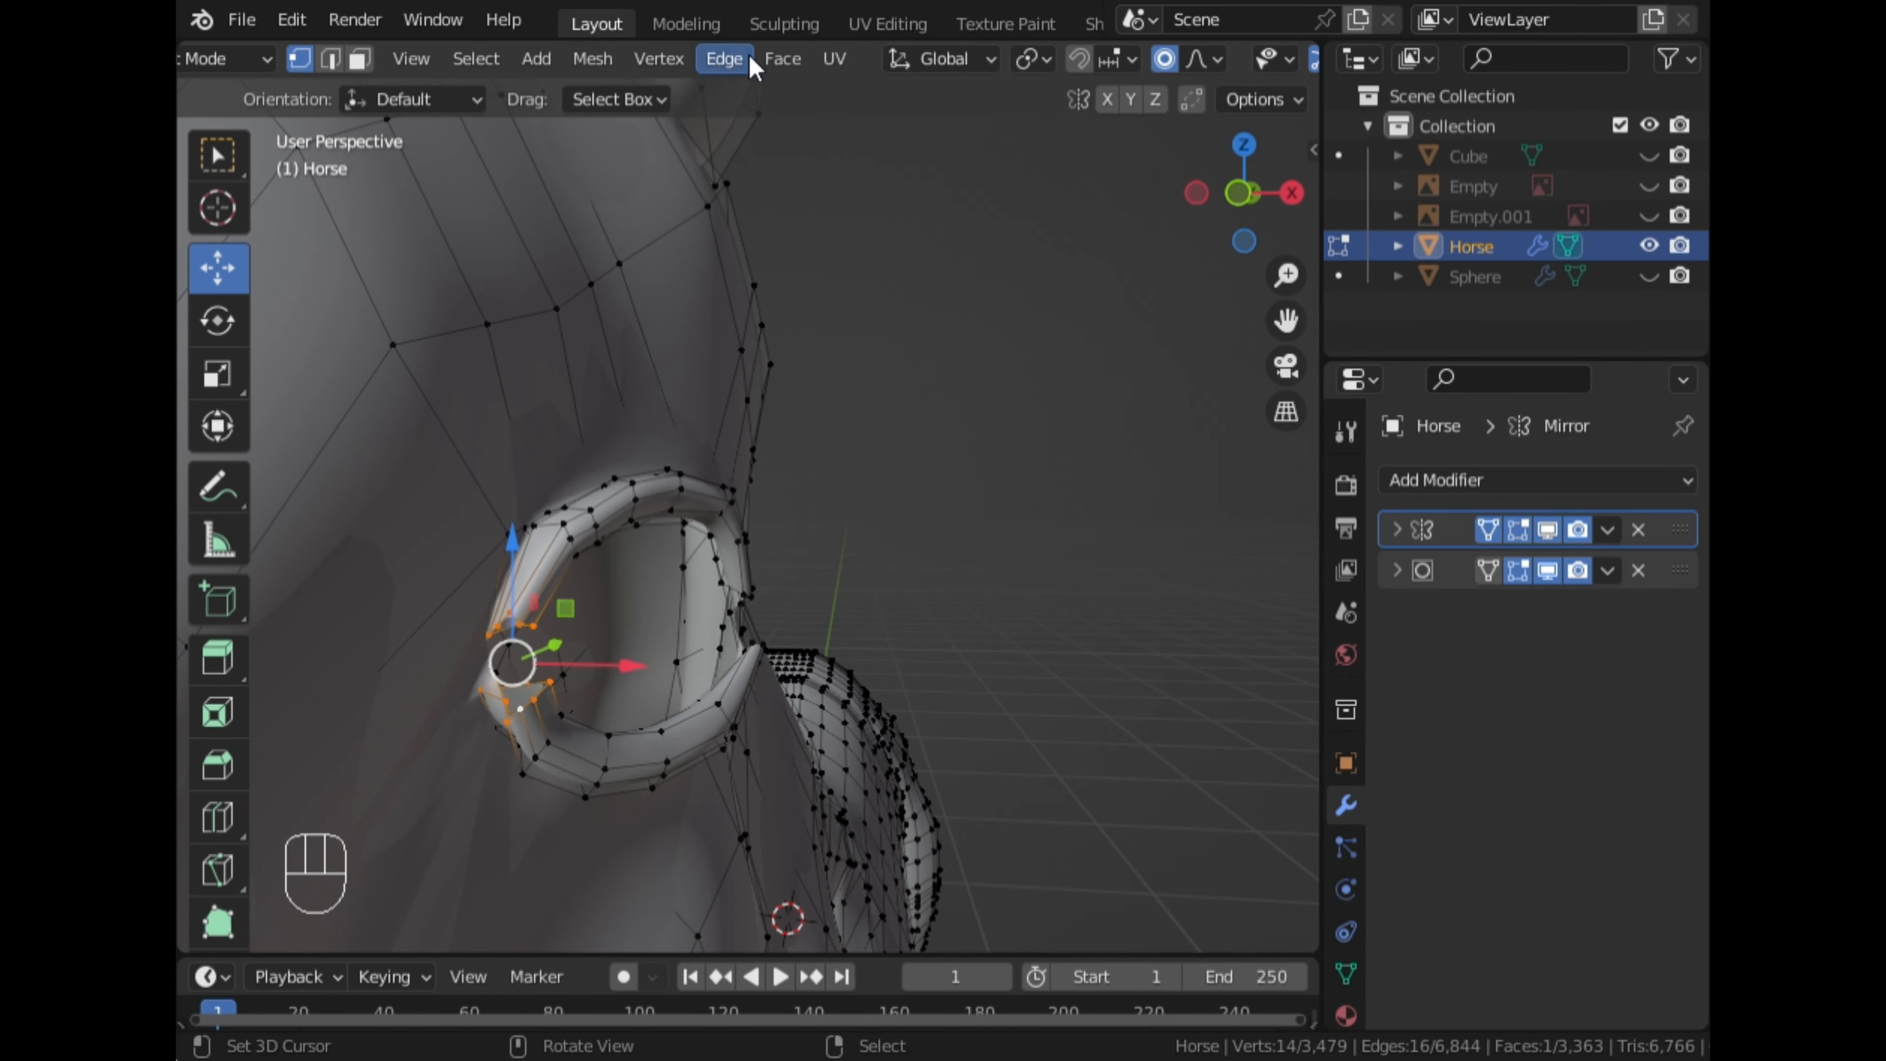
{"action": "left_click", "coordinate": [738, 59]}
{"action": "left_click", "coordinate": [769, 154]}
{"action": "left_click", "coordinate": [728, 58]}
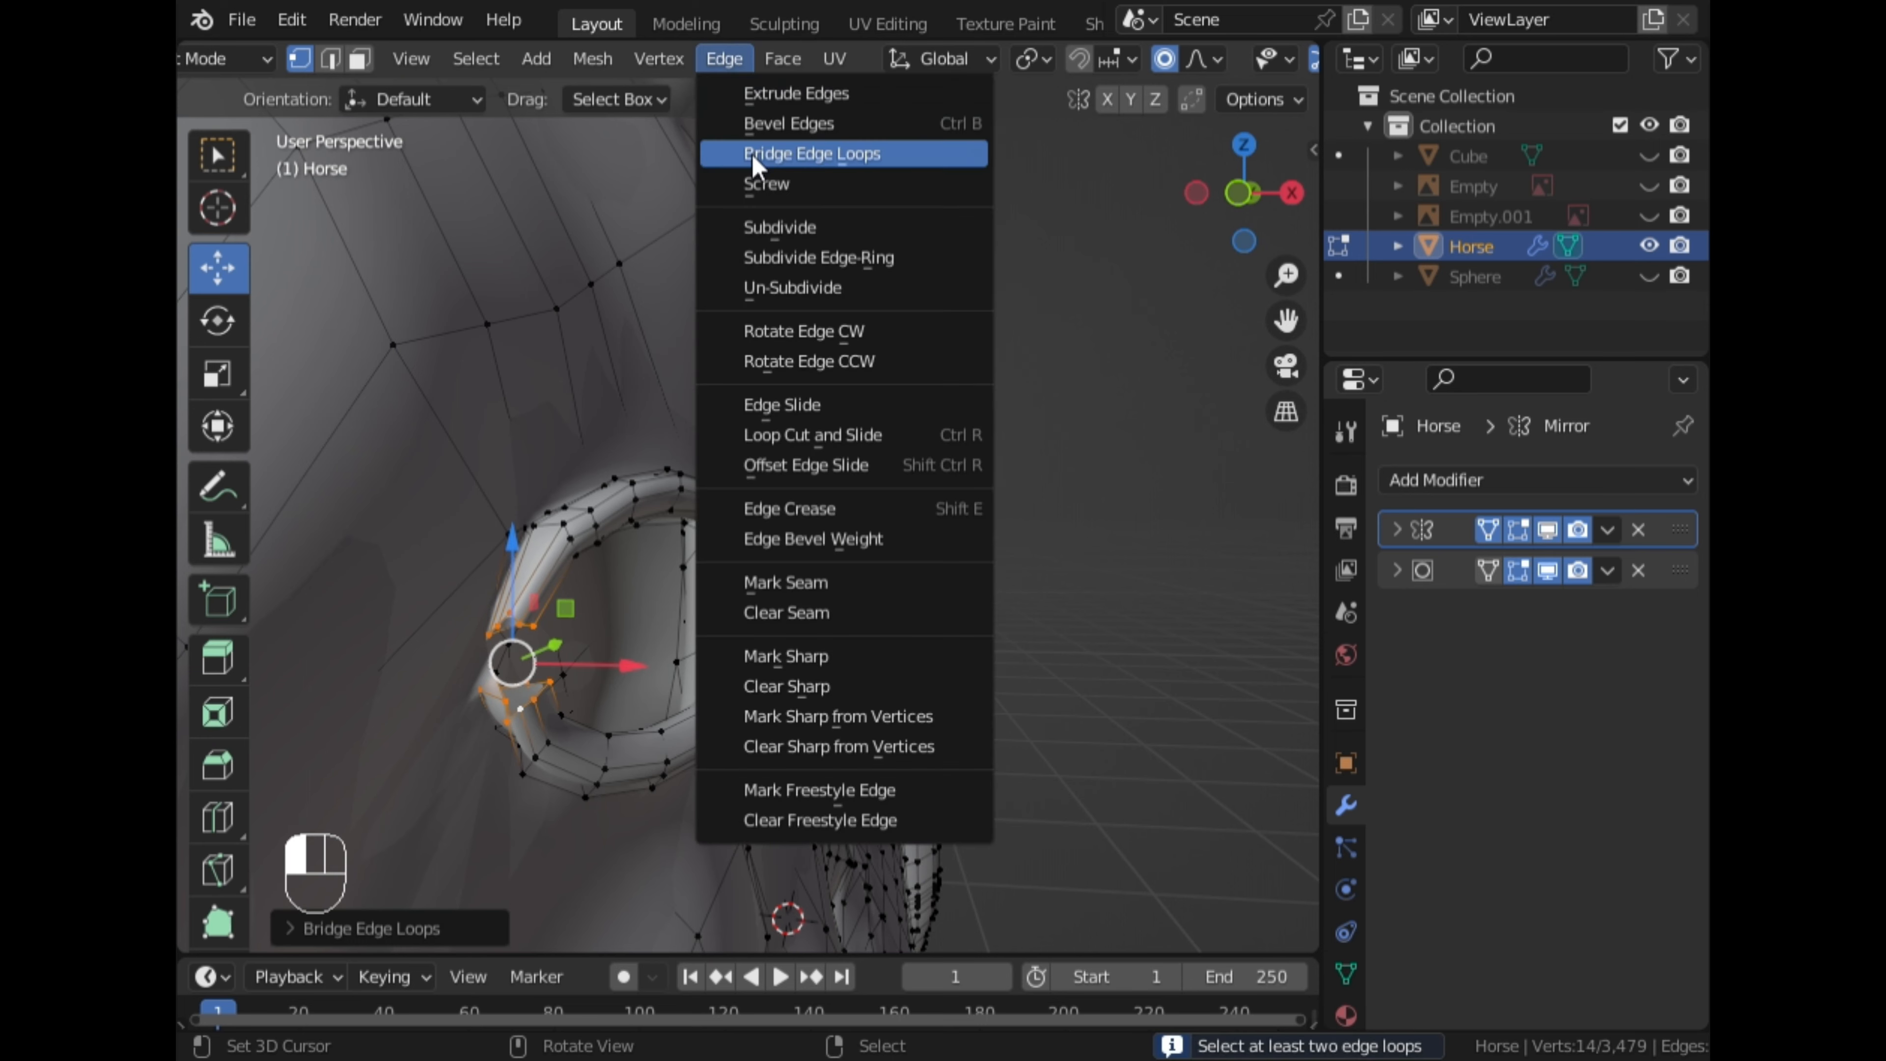
{"action": "left_click", "coordinate": [768, 154]}
Move the vertices at the eye's front corner with proportional editing to smooth the join between the eyelids
{"action": "middle_click_drag", "start_coordinate": [779, 409], "coordinate": [789, 591]}
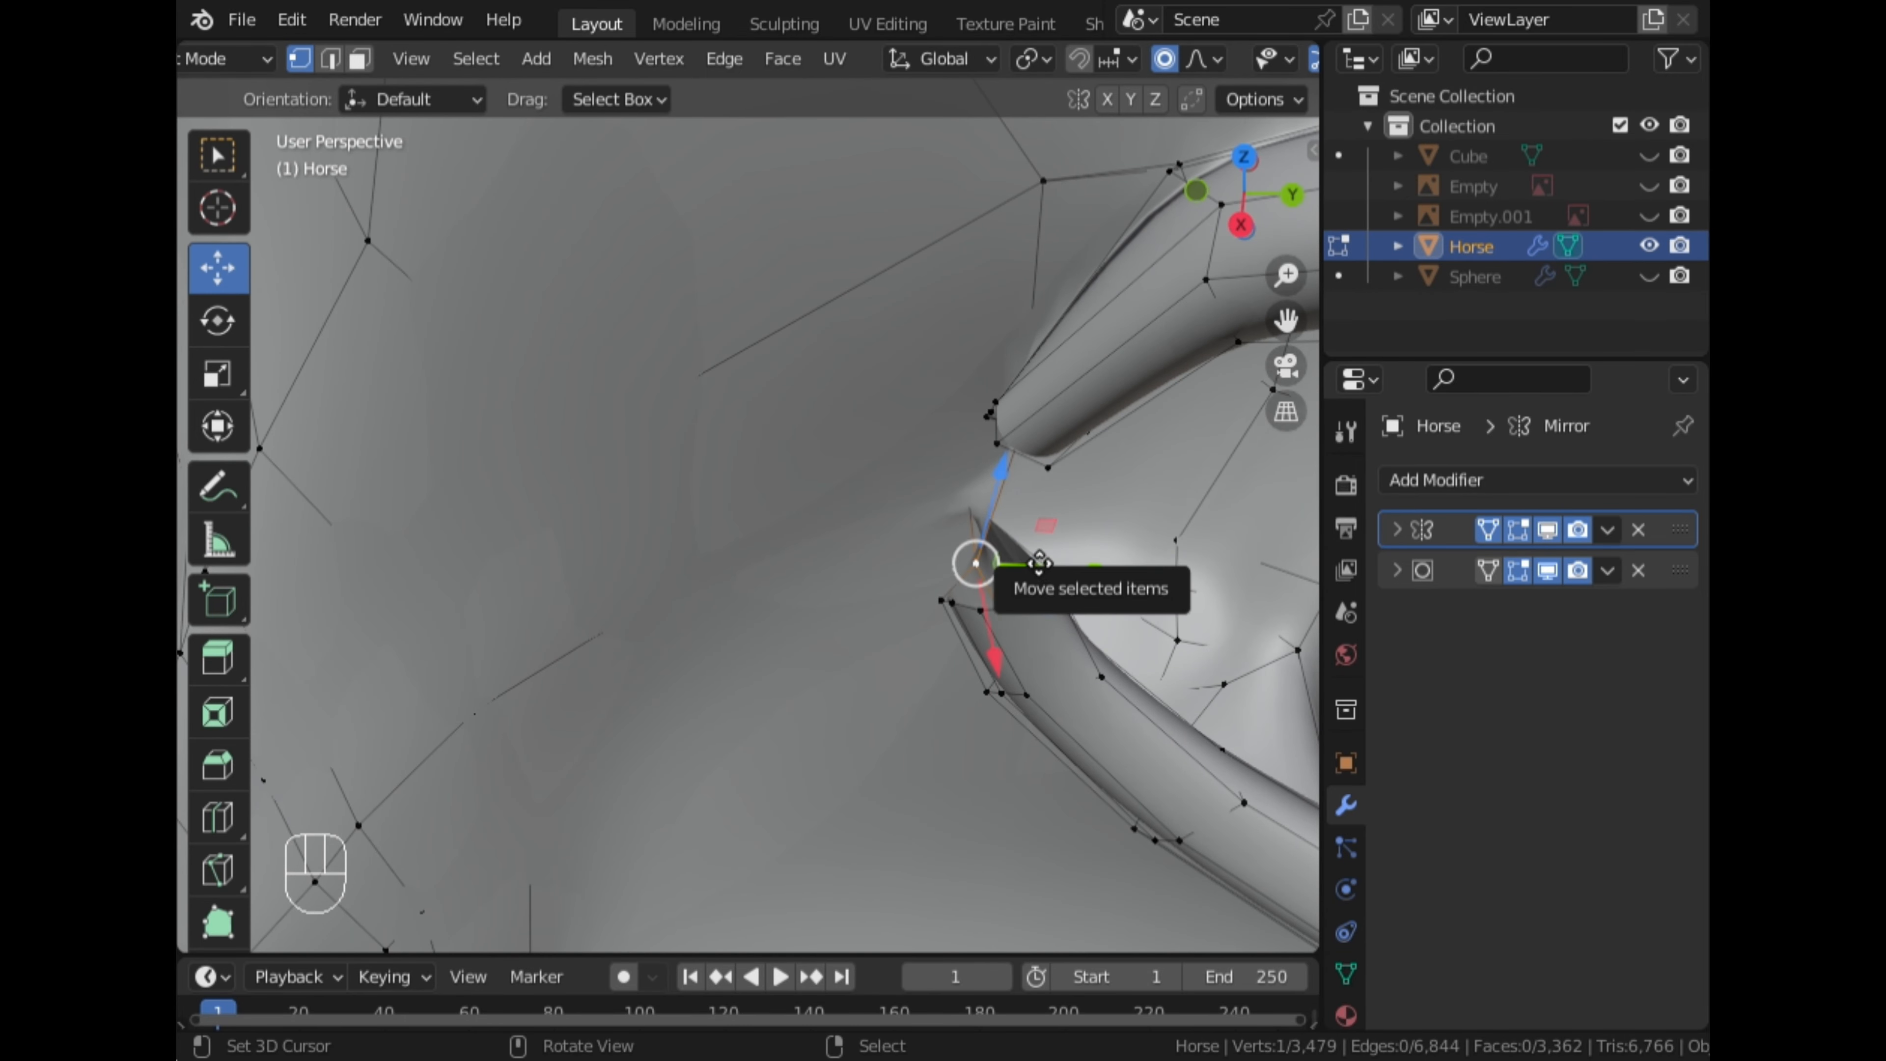
{"action": "key", "text": "g"}
{"action": "left_click", "coordinate": [1017, 551]}
{"action": "key", "text": "g"}
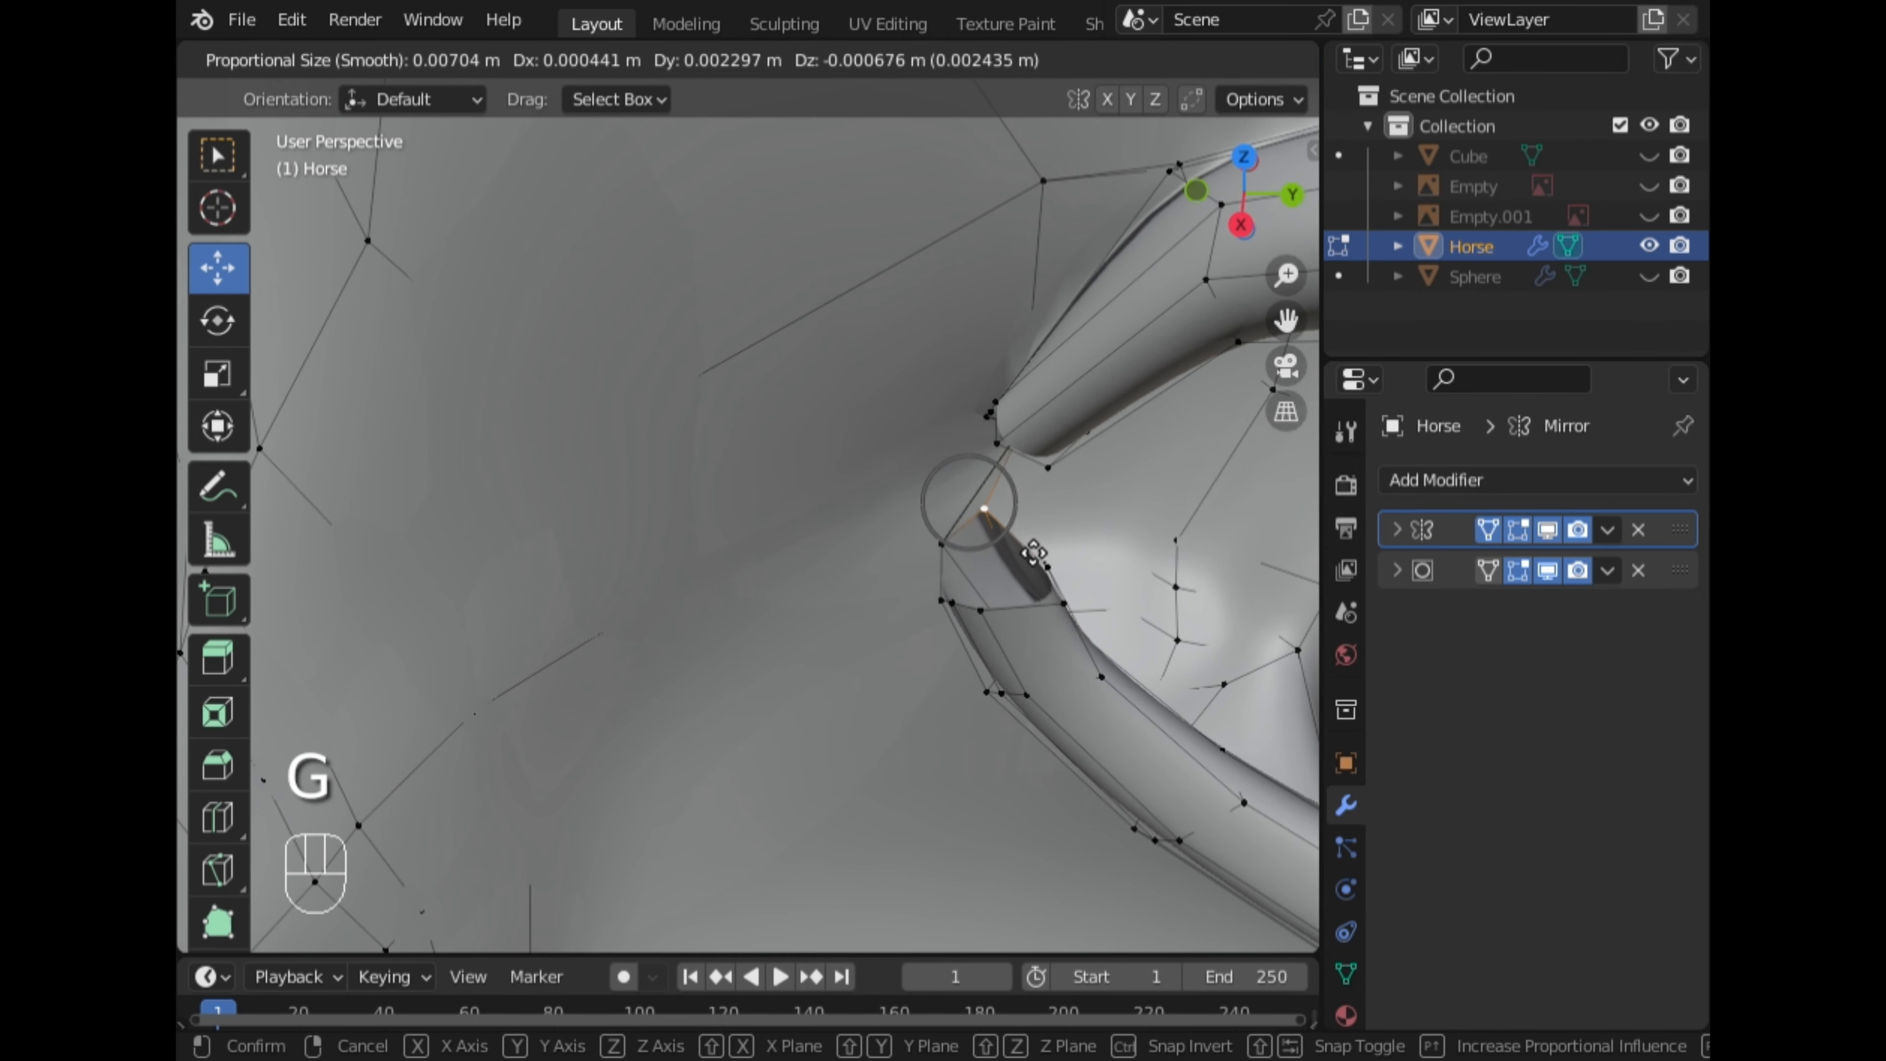
{"action": "left_click", "coordinate": [1040, 558]}
{"action": "middle_click_drag", "start_coordinate": [1040, 557], "coordinate": [948, 487]}
Unhide the eyeball sphere and examine how the eyelids fit around it in object mode
{"action": "key", "text": "Tab"}
{"action": "scroll", "coordinate": [947, 491], "scroll_direction": "down", "scroll_amount": 8}
{"action": "right_click", "coordinate": [1048, 354]}
{"action": "middle_click_drag", "start_coordinate": [666, 540], "coordinate": [863, 462]}
{"action": "left_click", "coordinate": [1244, 193]}
{"action": "scroll", "coordinate": [692, 220], "scroll_direction": "down", "scroll_amount": 5}
{"action": "scroll", "coordinate": [935, 446], "scroll_direction": "up", "scroll_amount": 3}
{"action": "scroll", "coordinate": [899, 439], "scroll_direction": "up", "scroll_amount": 5}
Raise the front part of the upper eyelid's edge along the Z axis by about 0.021 m with proportional editing
{"action": "key", "text": "Tab"}
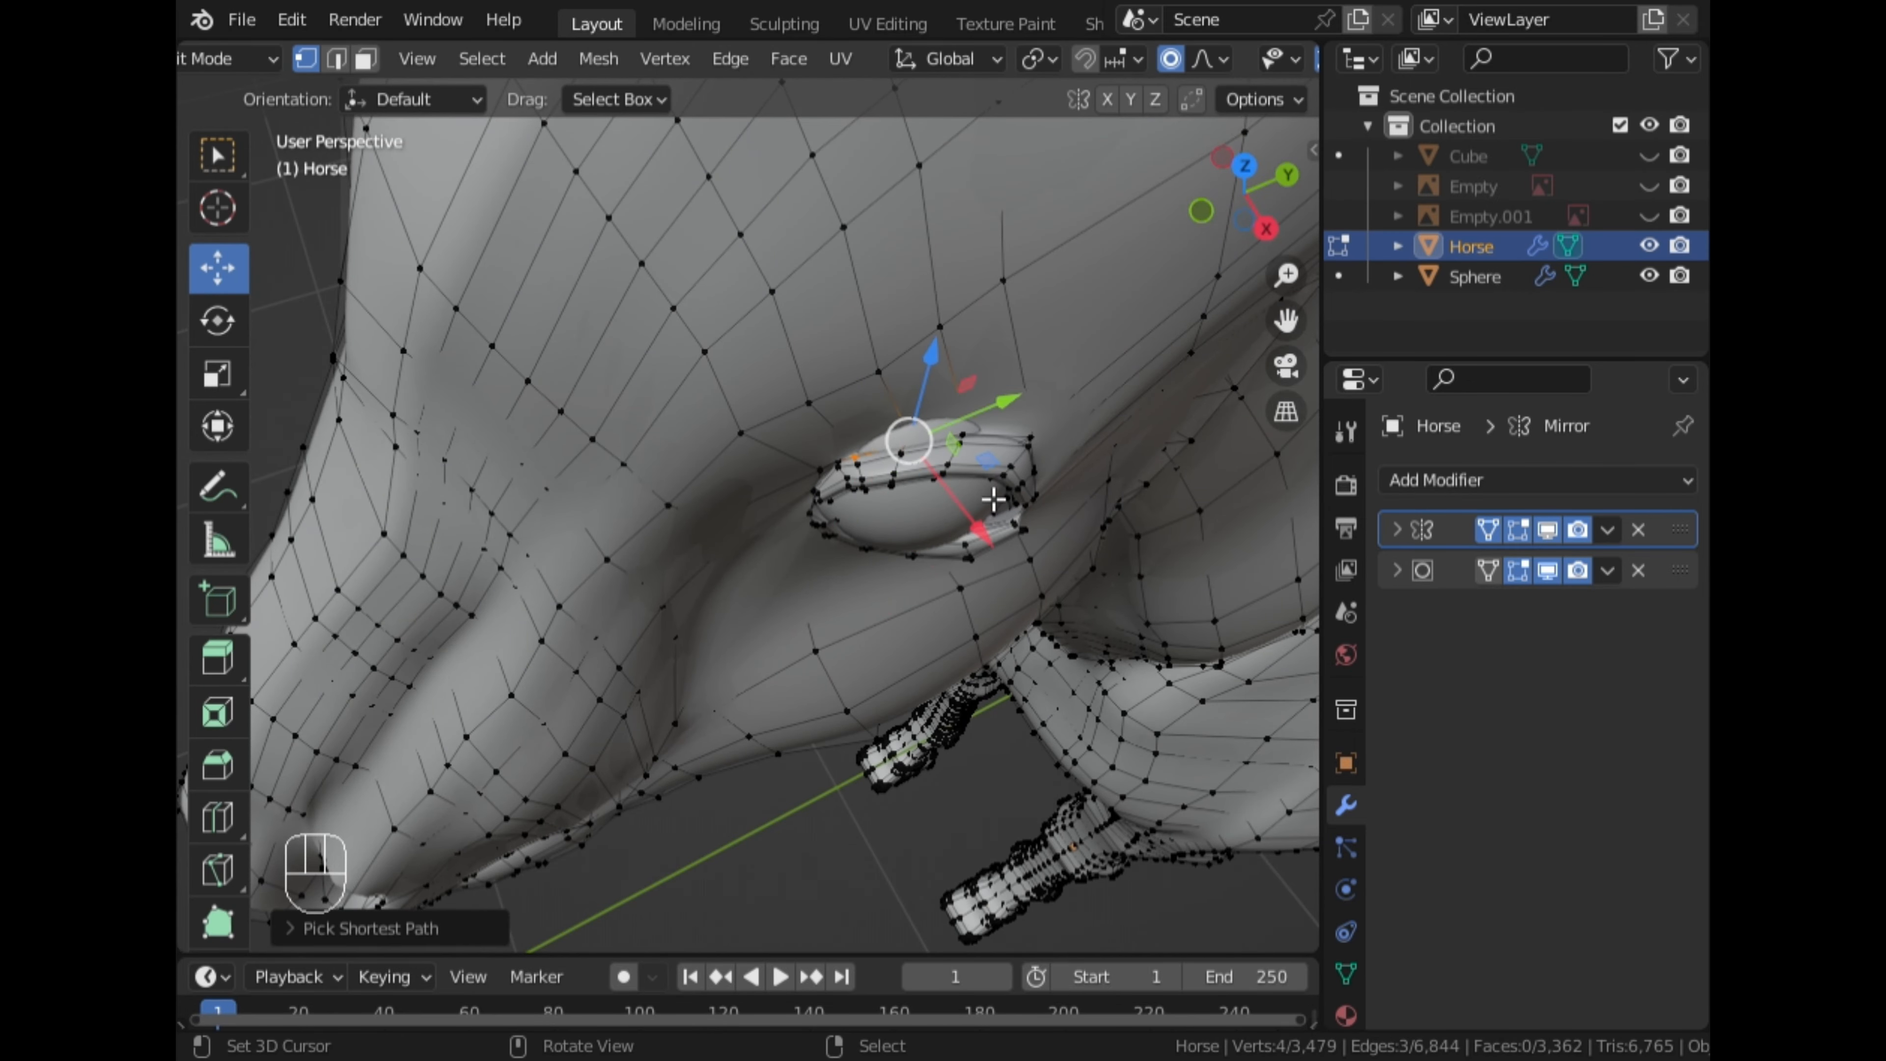
{"action": "key", "text": "g"}
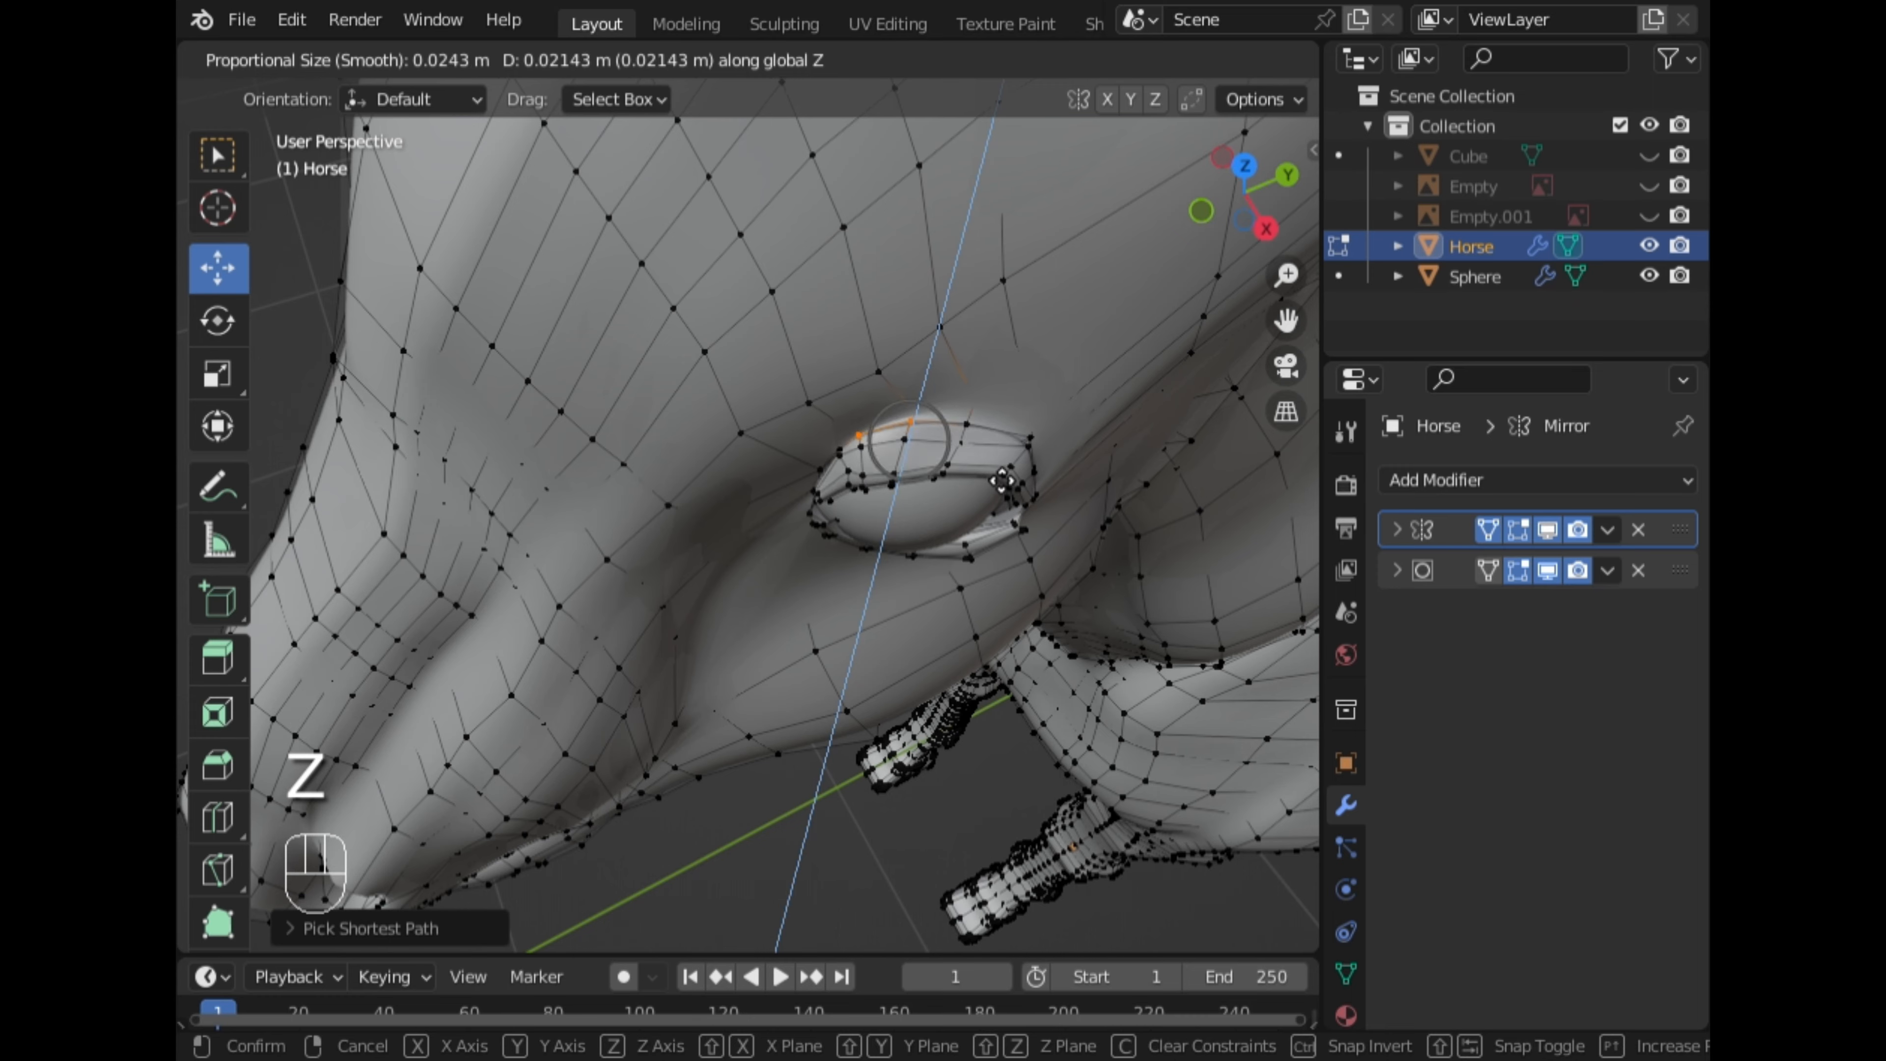
{"action": "left_click", "coordinate": [1002, 481]}
{"action": "middle_click_drag", "start_coordinate": [1002, 481], "coordinate": [840, 175]}
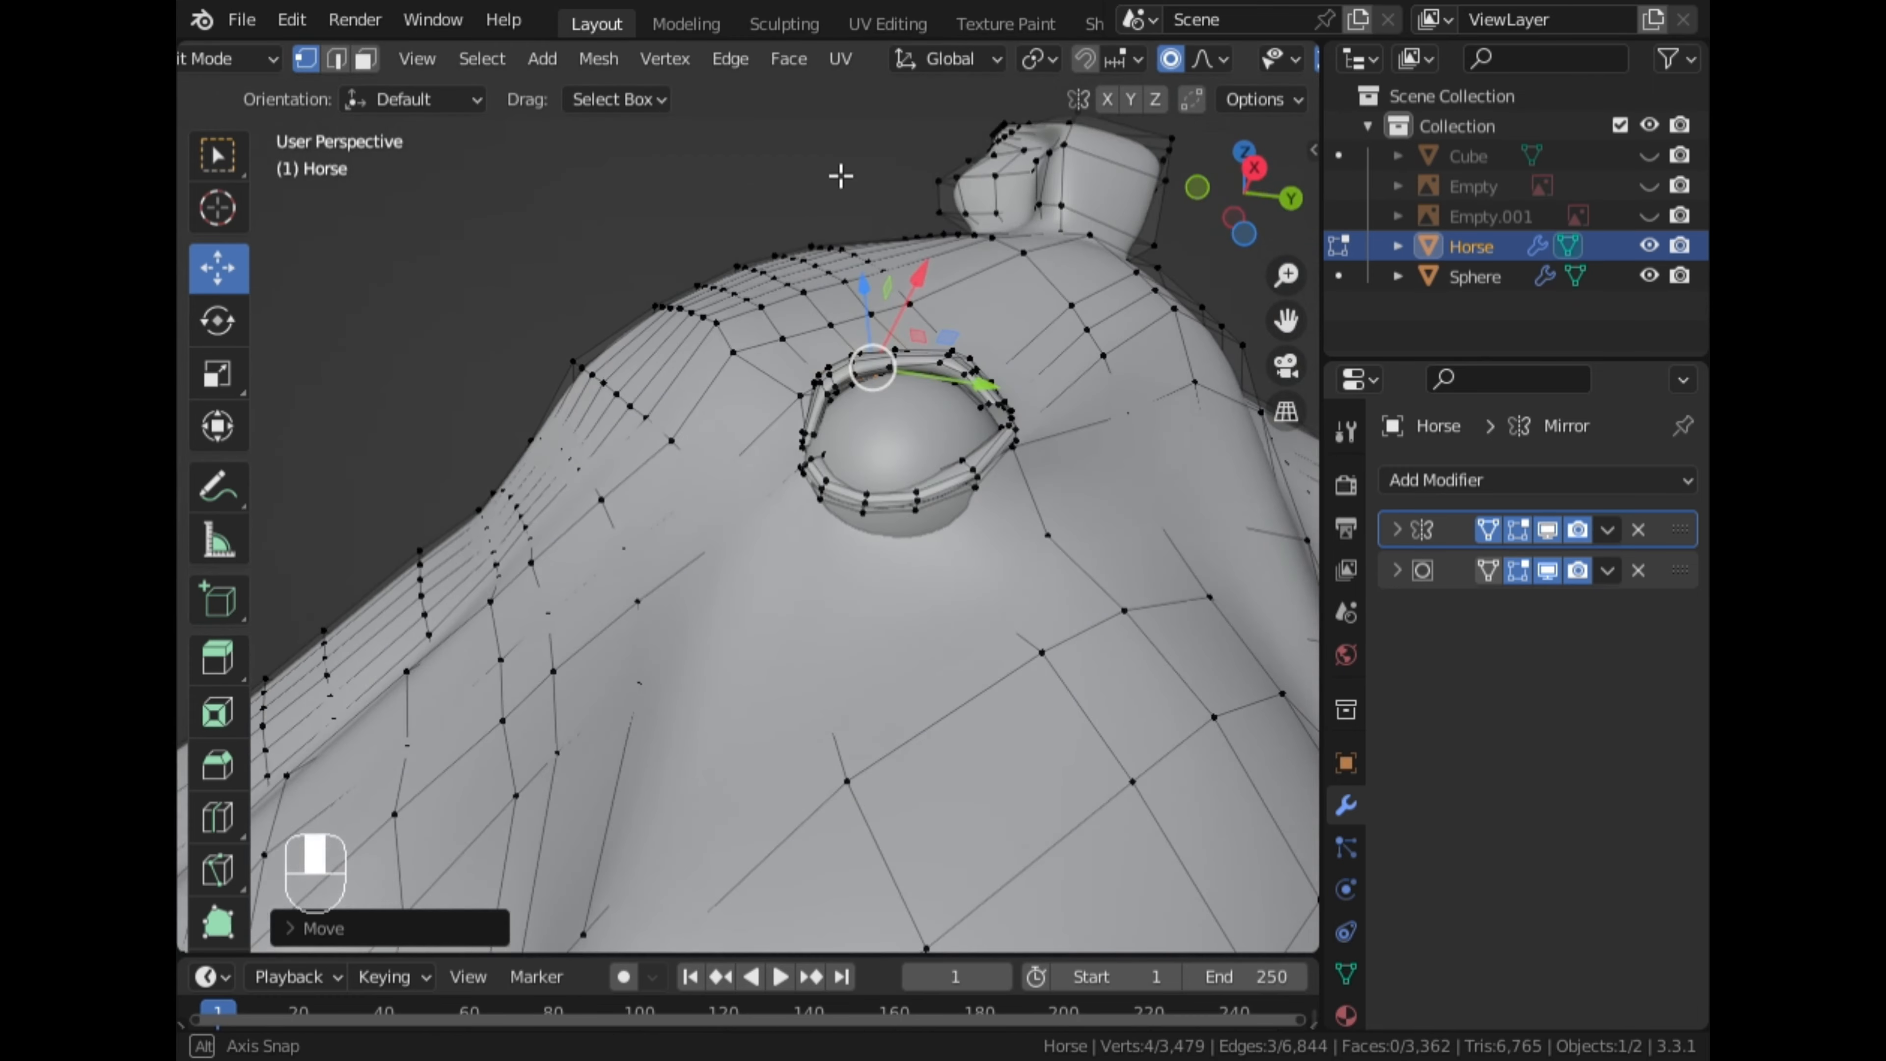
Reposition a lower eyelid vertex beside the eyeball with proportional editing, adjusting the size of its influence
{"action": "middle_click_drag", "start_coordinate": [923, 560], "coordinate": [884, 735]}
{"action": "key", "text": "g"}
{"action": "scroll", "coordinate": [880, 637], "scroll_direction": "down", "scroll_amount": 13}
{"action": "left_click", "coordinate": [879, 645]}
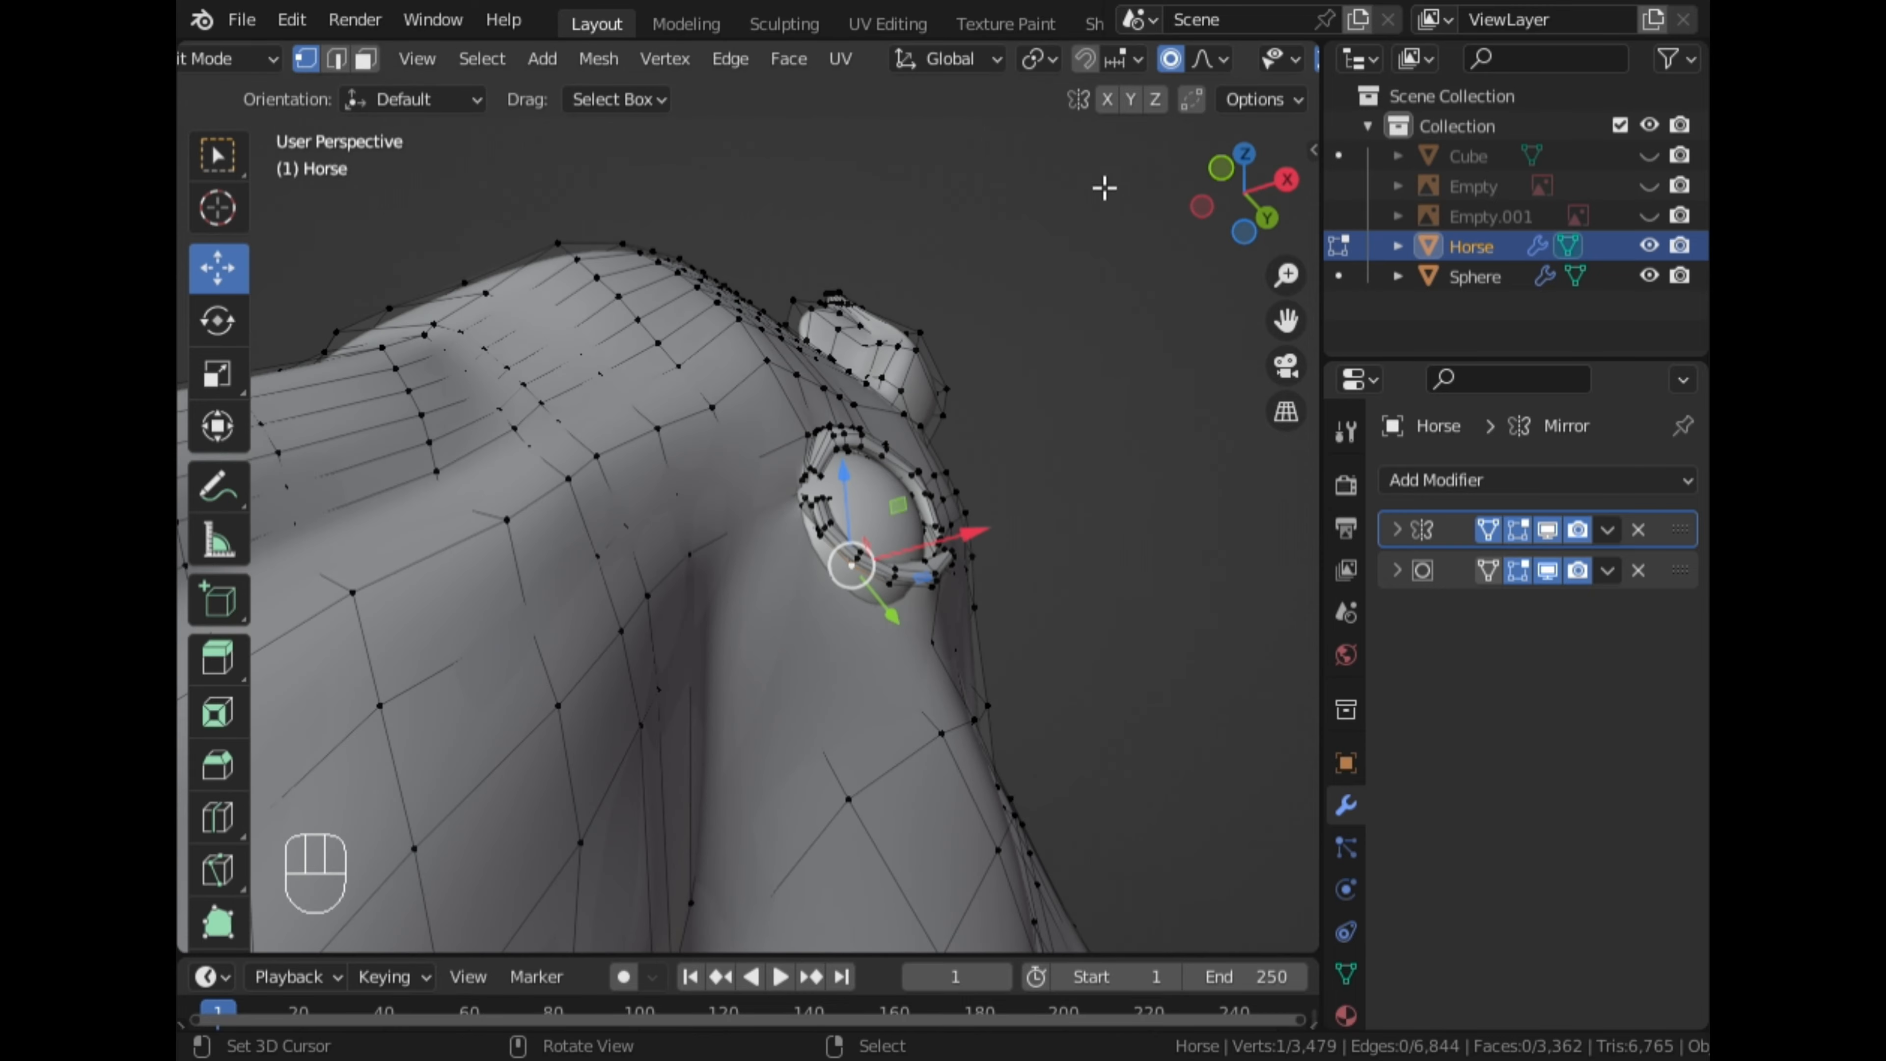
{"action": "scroll", "coordinate": [1170, 66], "scroll_direction": "down", "scroll_amount": 5}
Try shifting the lower eyelid's outer edge vertices slightly along X and Y with a proportional influence of about 0.12 m
{"action": "left_click", "coordinate": [1181, 63]}
{"action": "middle_click_drag", "start_coordinate": [961, 437], "coordinate": [827, 502]}
{"action": "middle_click_drag", "start_coordinate": [972, 538], "coordinate": [750, 529]}
{"action": "right_click", "coordinate": [1007, 513], "text": "ctrl"}
{"action": "right_click", "coordinate": [990, 438]}
{"action": "right_click", "coordinate": [988, 440], "text": "alt"}
{"action": "middle_click_drag", "start_coordinate": [984, 445], "coordinate": [883, 490]}
{"action": "left_click", "coordinate": [1180, 61]}
{"action": "right_click", "coordinate": [839, 481]}
{"action": "middle_click_drag", "start_coordinate": [1103, 532], "coordinate": [803, 735]}
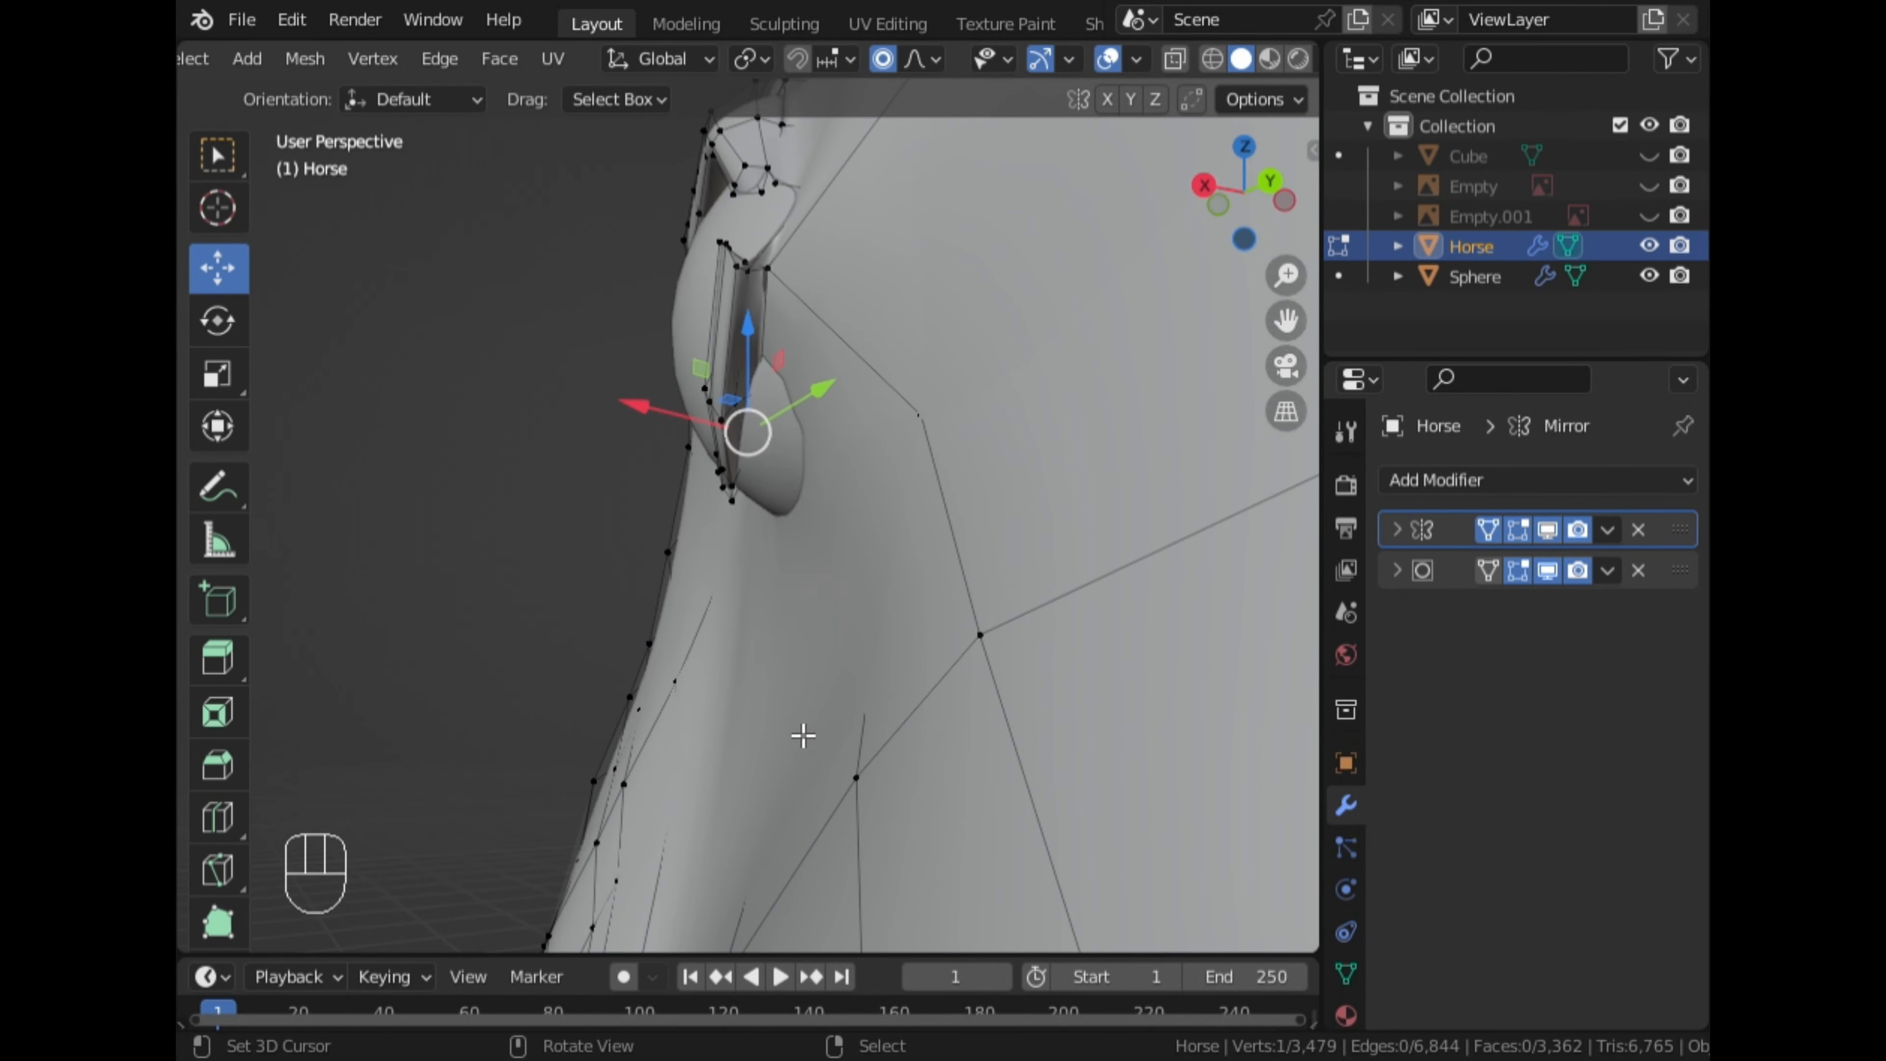
{"action": "middle_click_drag", "start_coordinate": [788, 316], "coordinate": [1107, 568]}
{"action": "scroll", "coordinate": [1107, 565], "scroll_direction": "up", "scroll_amount": 3}
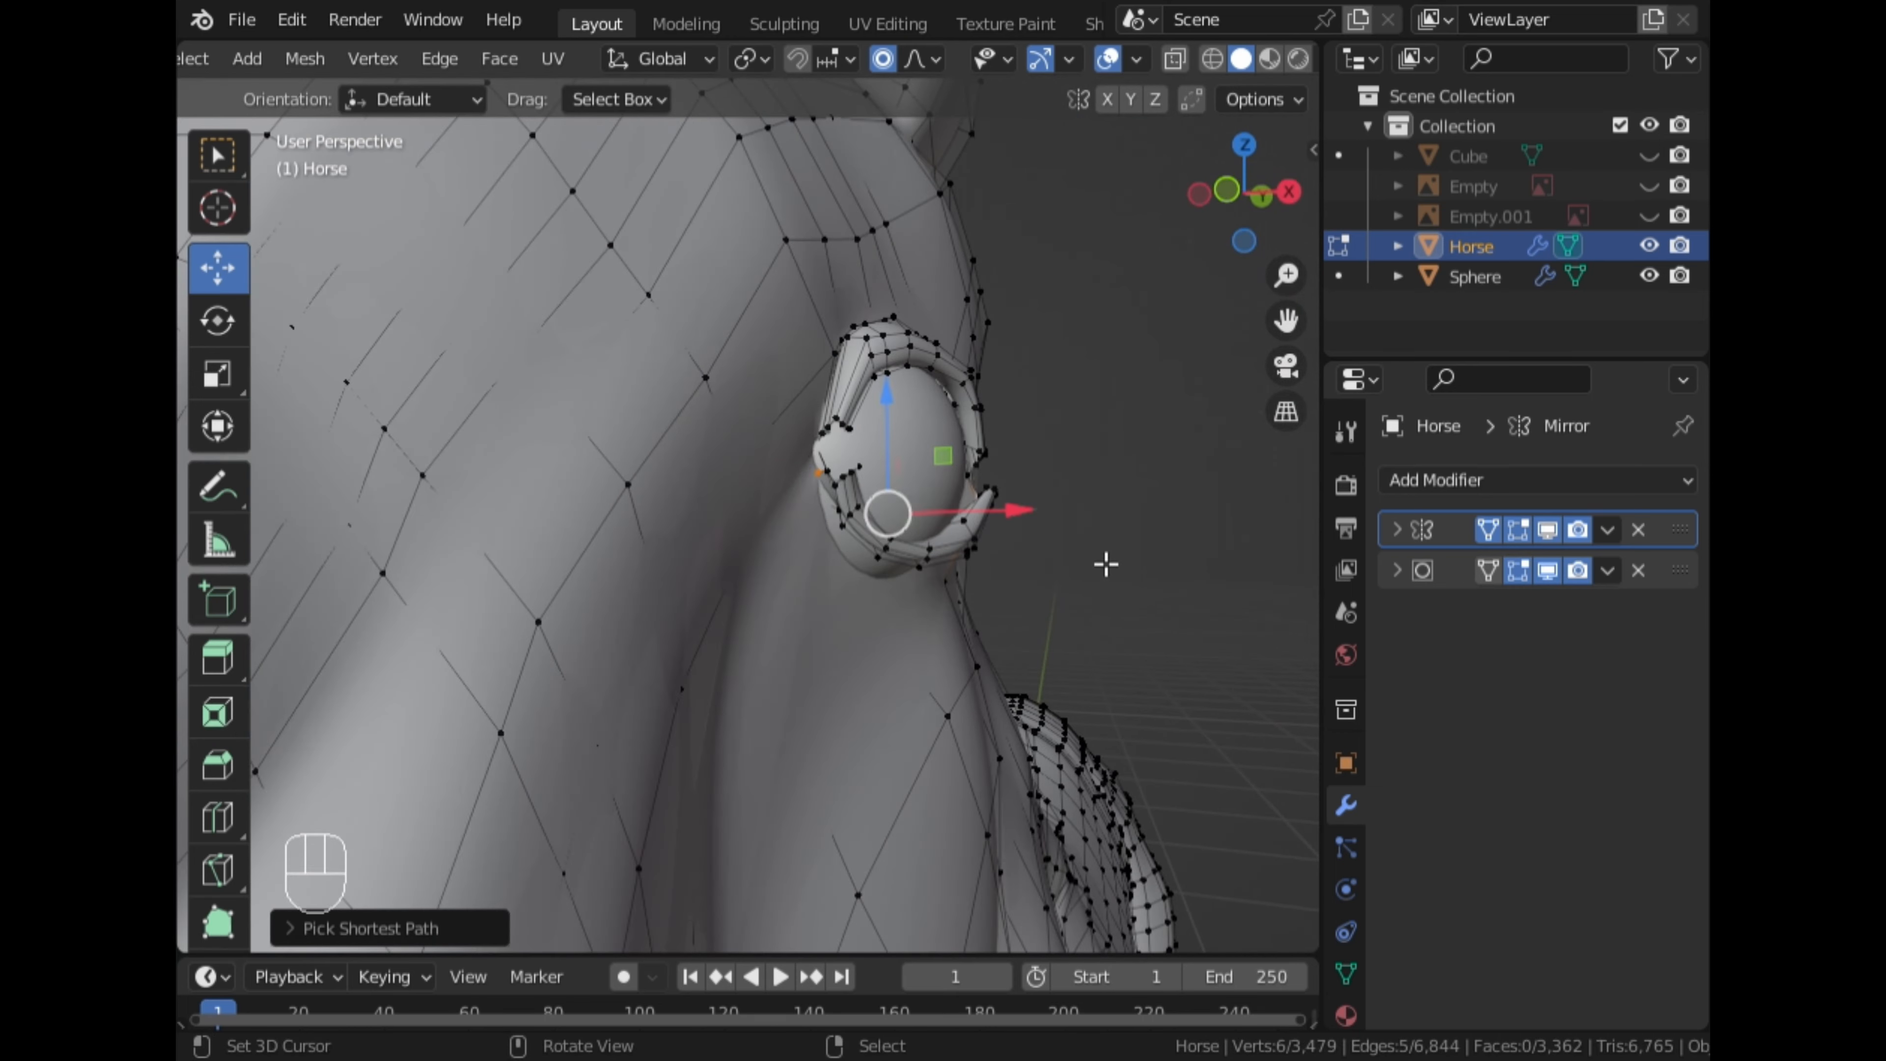
{"action": "key", "text": "g"}
{"action": "scroll", "coordinate": [1099, 591], "scroll_direction": "up", "scroll_amount": 8}
{"action": "key", "text": "x"}
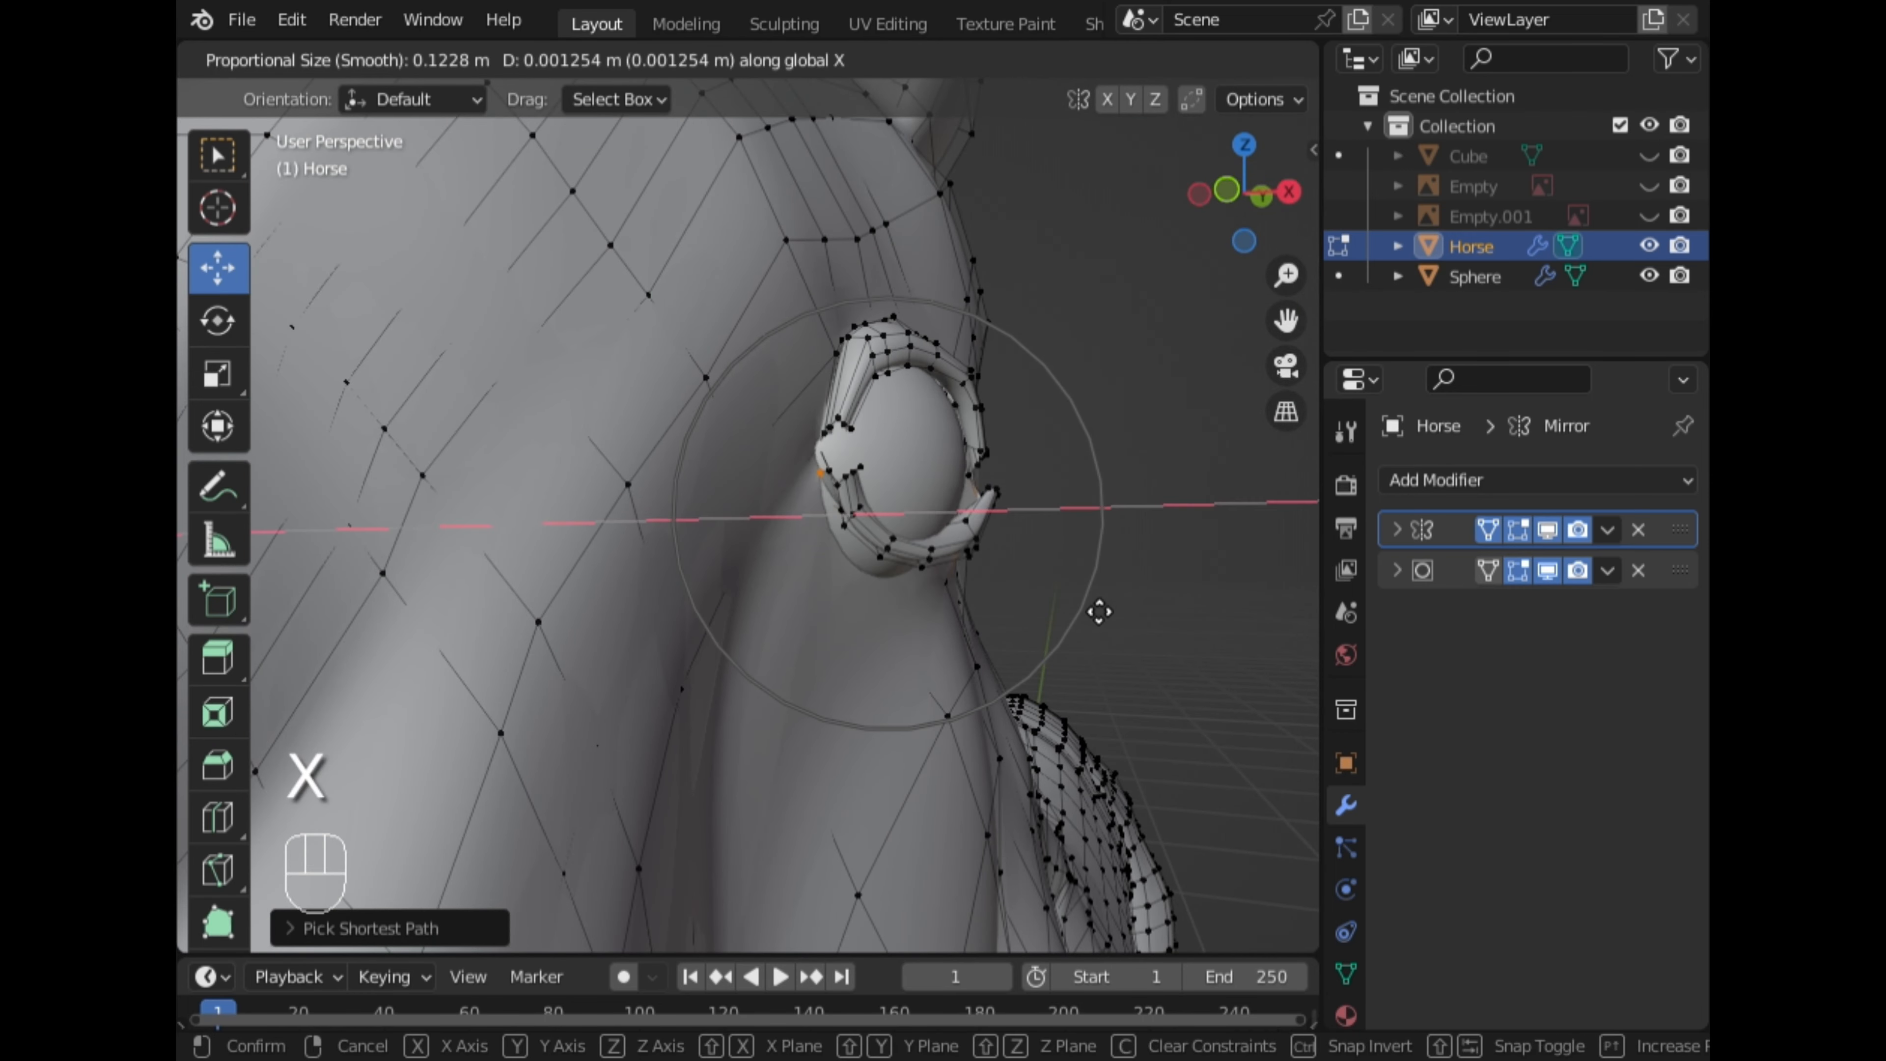
{"action": "left_click", "coordinate": [1104, 612]}
{"action": "key", "text": "g"}
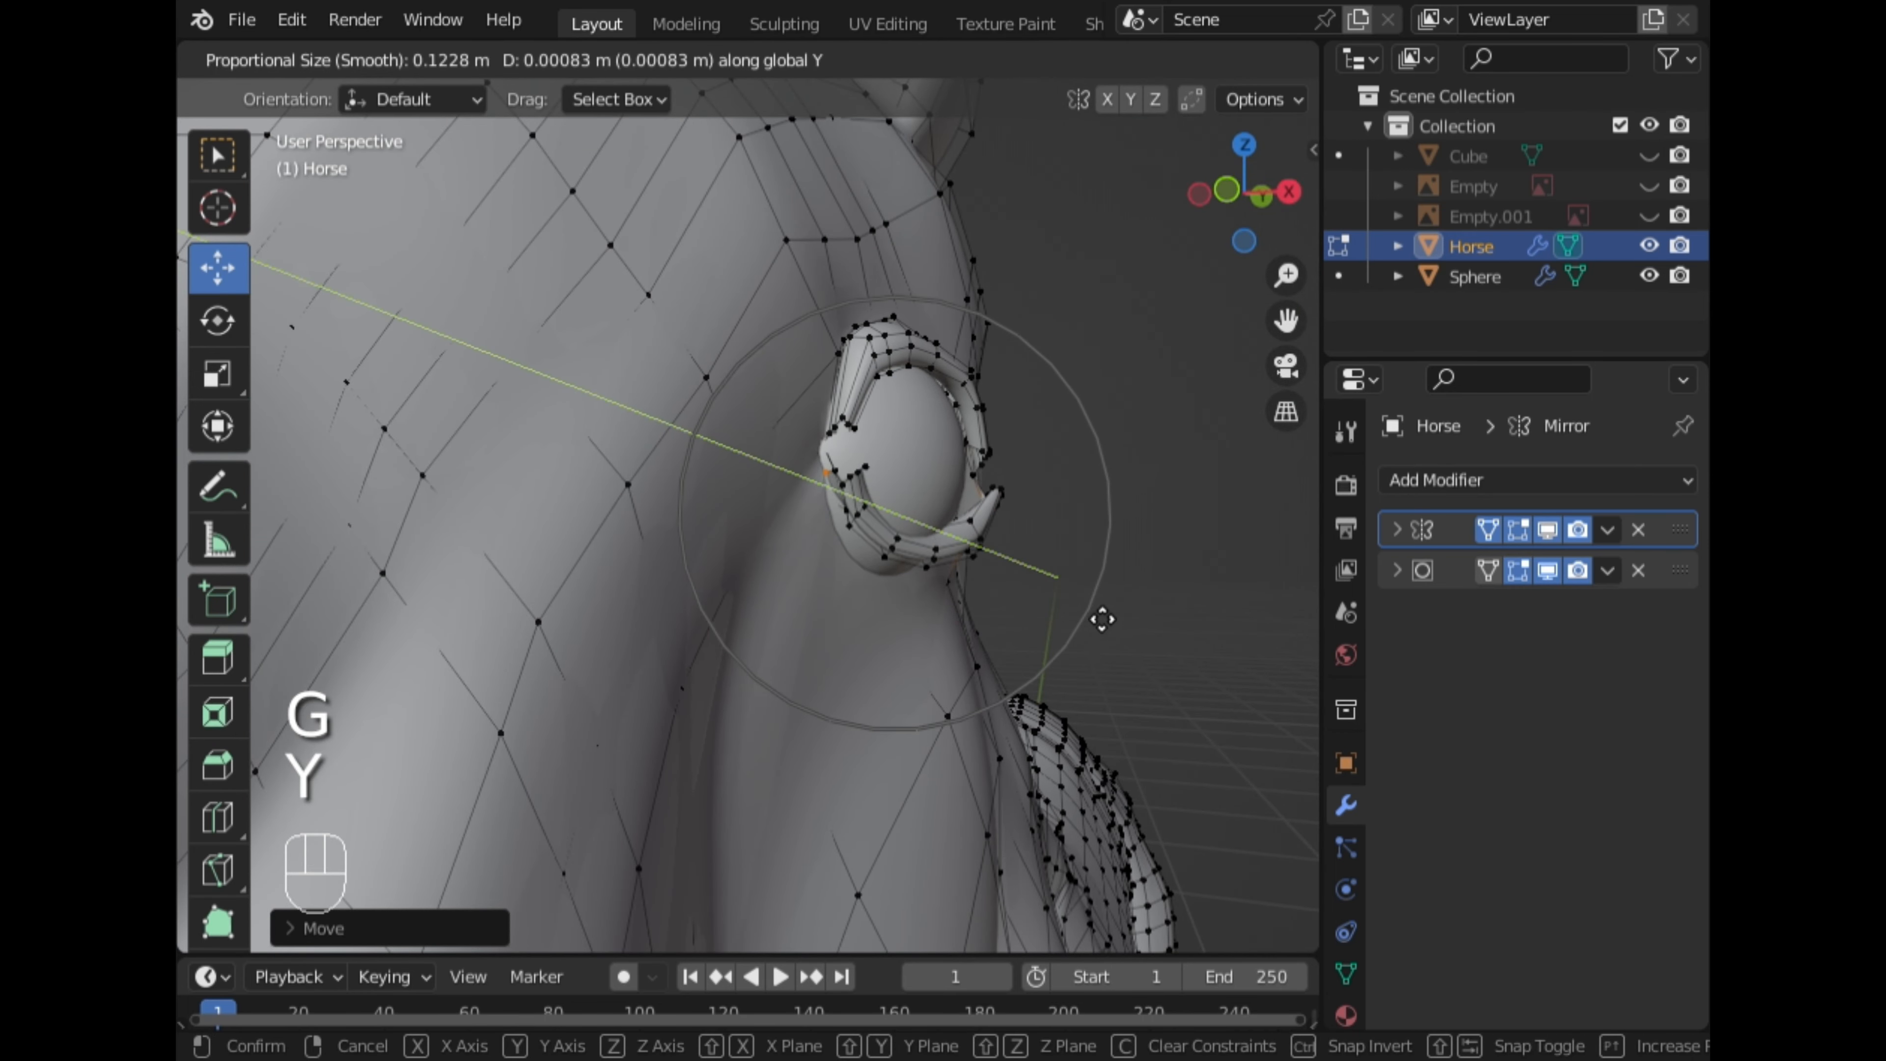
{"action": "left_click", "coordinate": [1102, 619]}
Try moving the same lower eyelid vertices about 0.017 m along X with a smaller influence of about 0.057 m, and adjust them along Z
{"action": "key", "text": "g"}
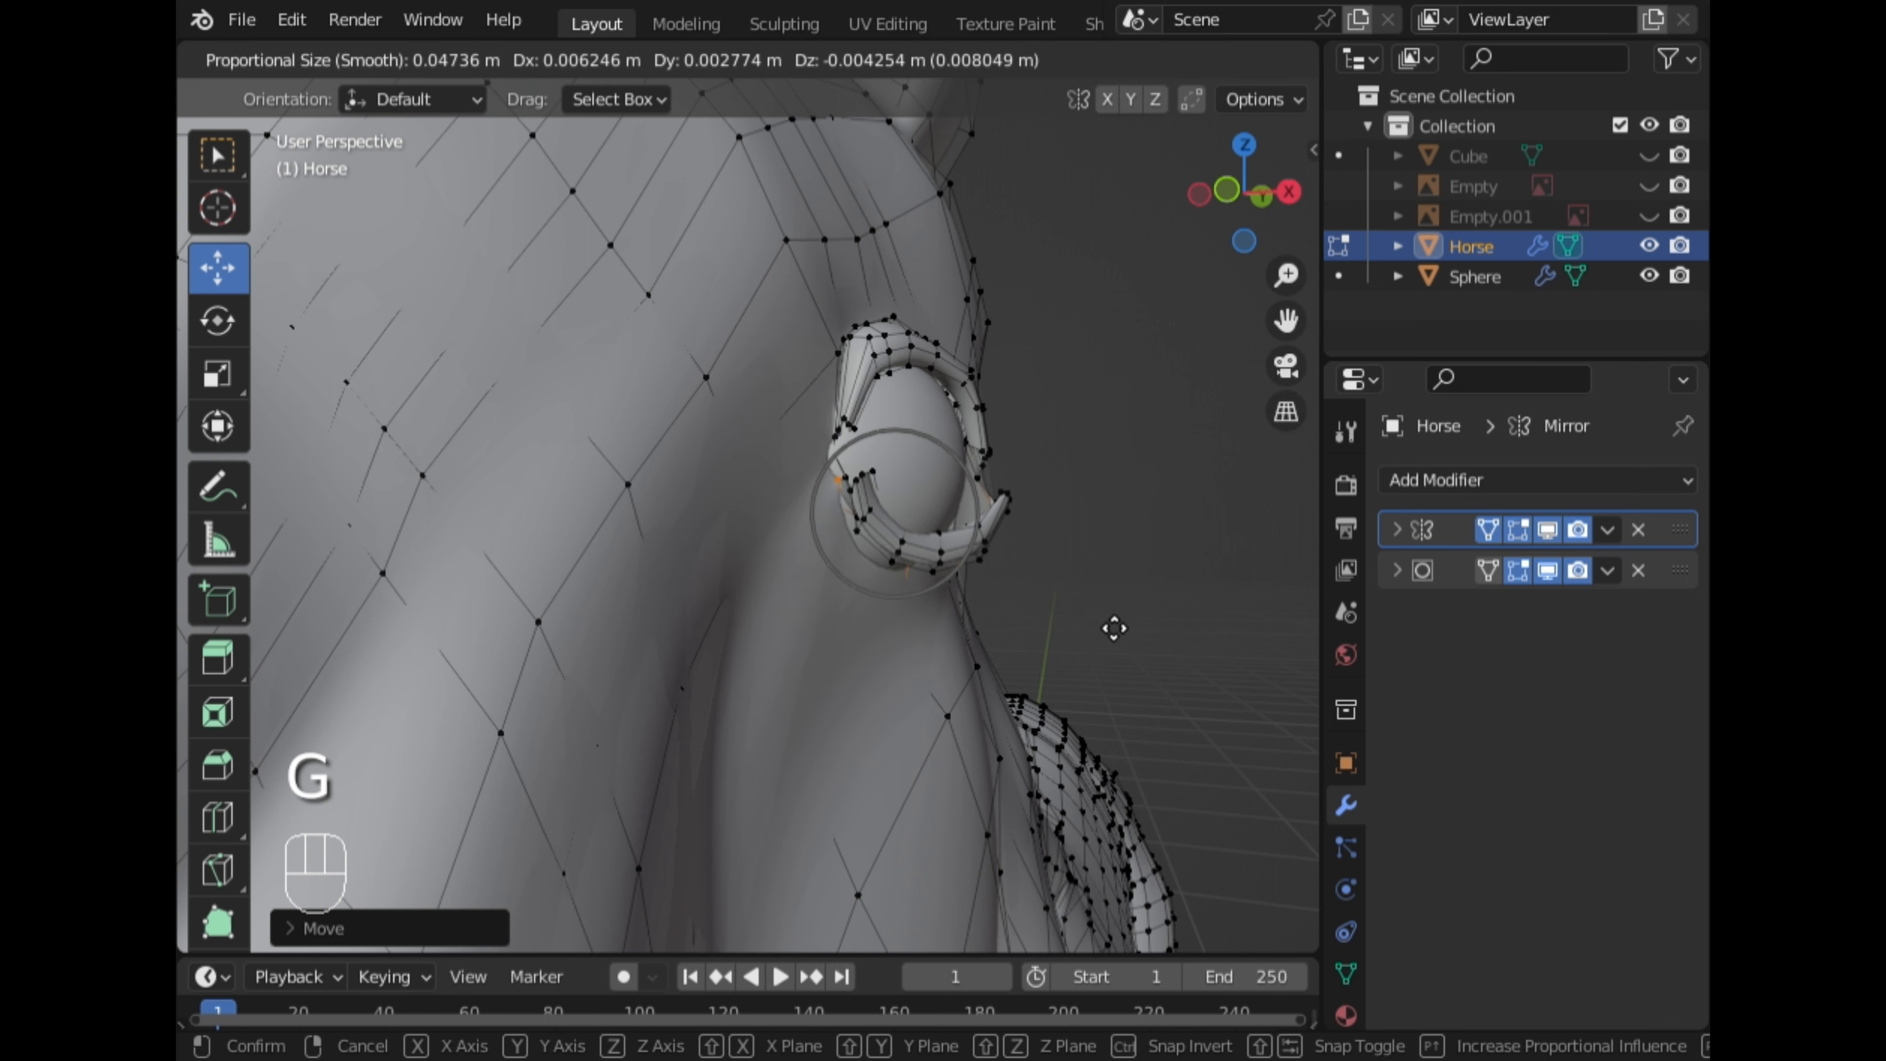
{"action": "key", "text": "x"}
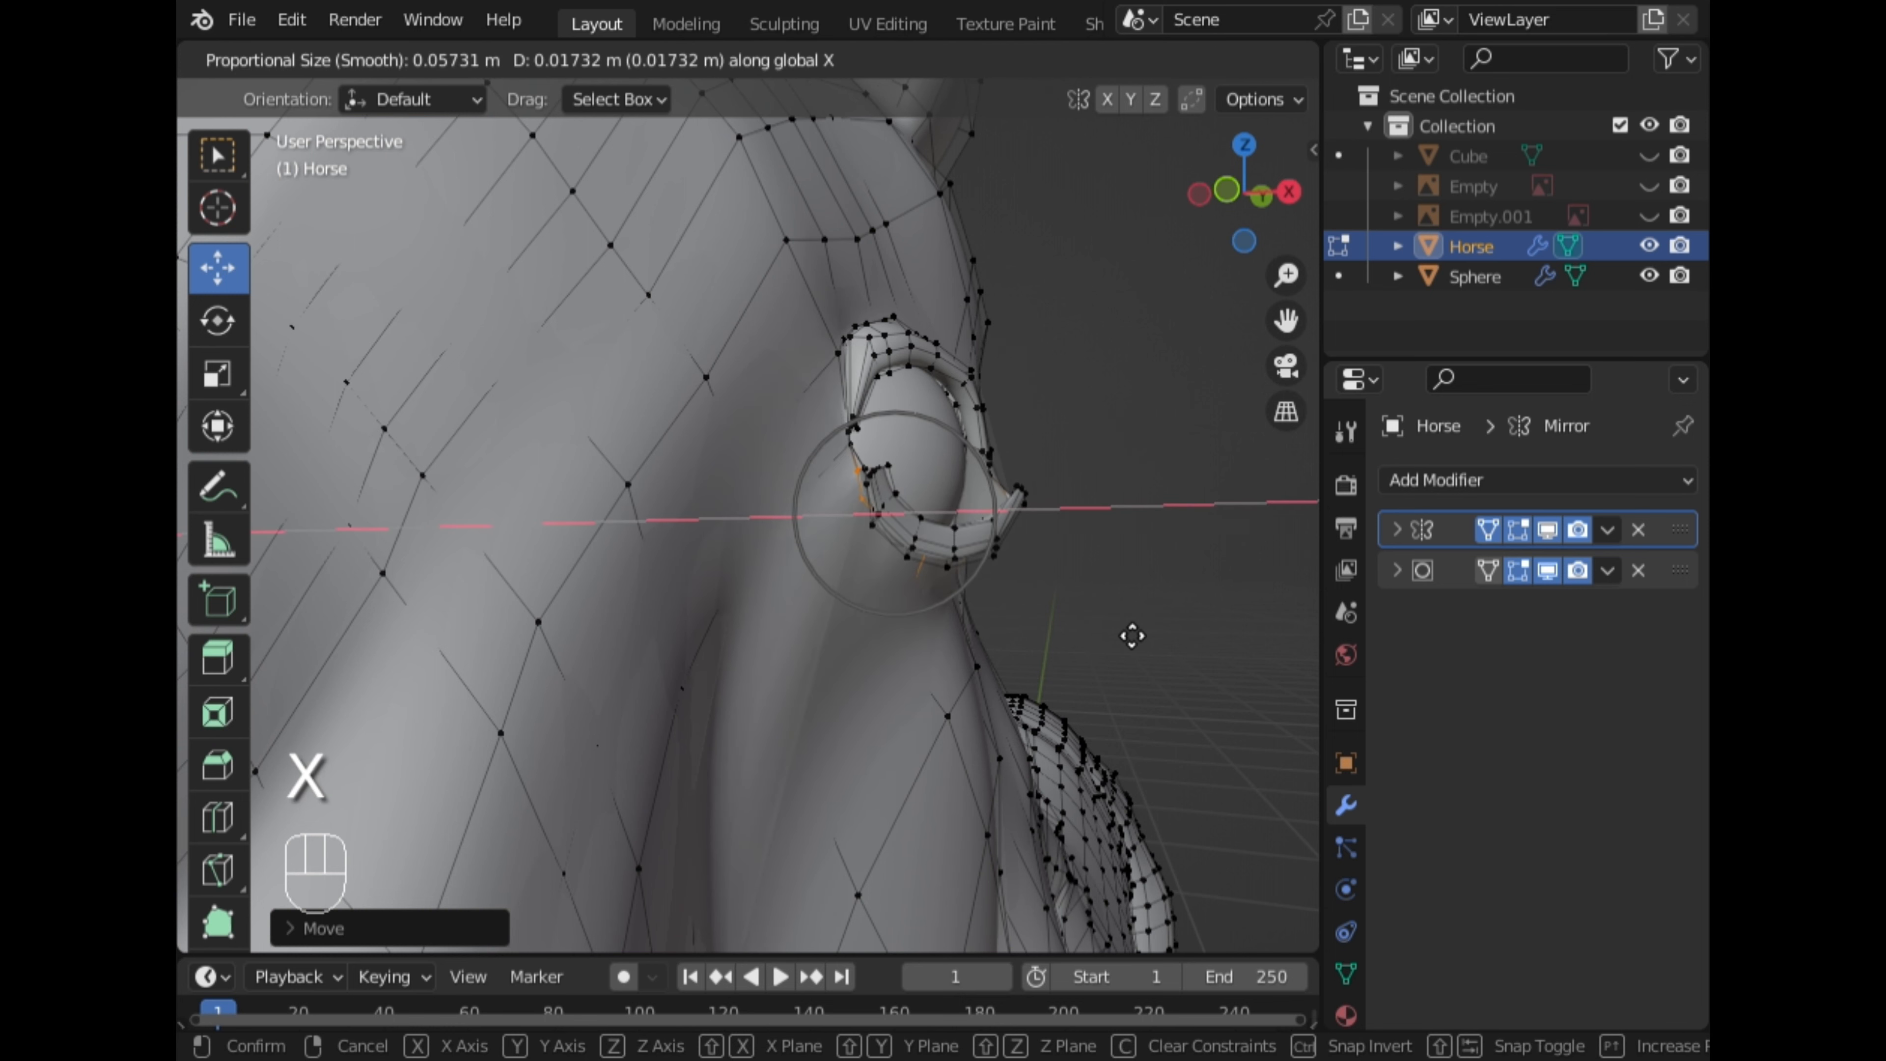
{"action": "left_click", "coordinate": [1131, 636]}
{"action": "key", "text": "g"}
{"action": "key", "text": "z"}
{"action": "left_click", "coordinate": [1125, 641]}
Try repositioning a vertex below the eyelid corner with proportional editing and check the shape in object mode
{"action": "middle_click_drag", "start_coordinate": [1125, 640], "coordinate": [583, 775]}
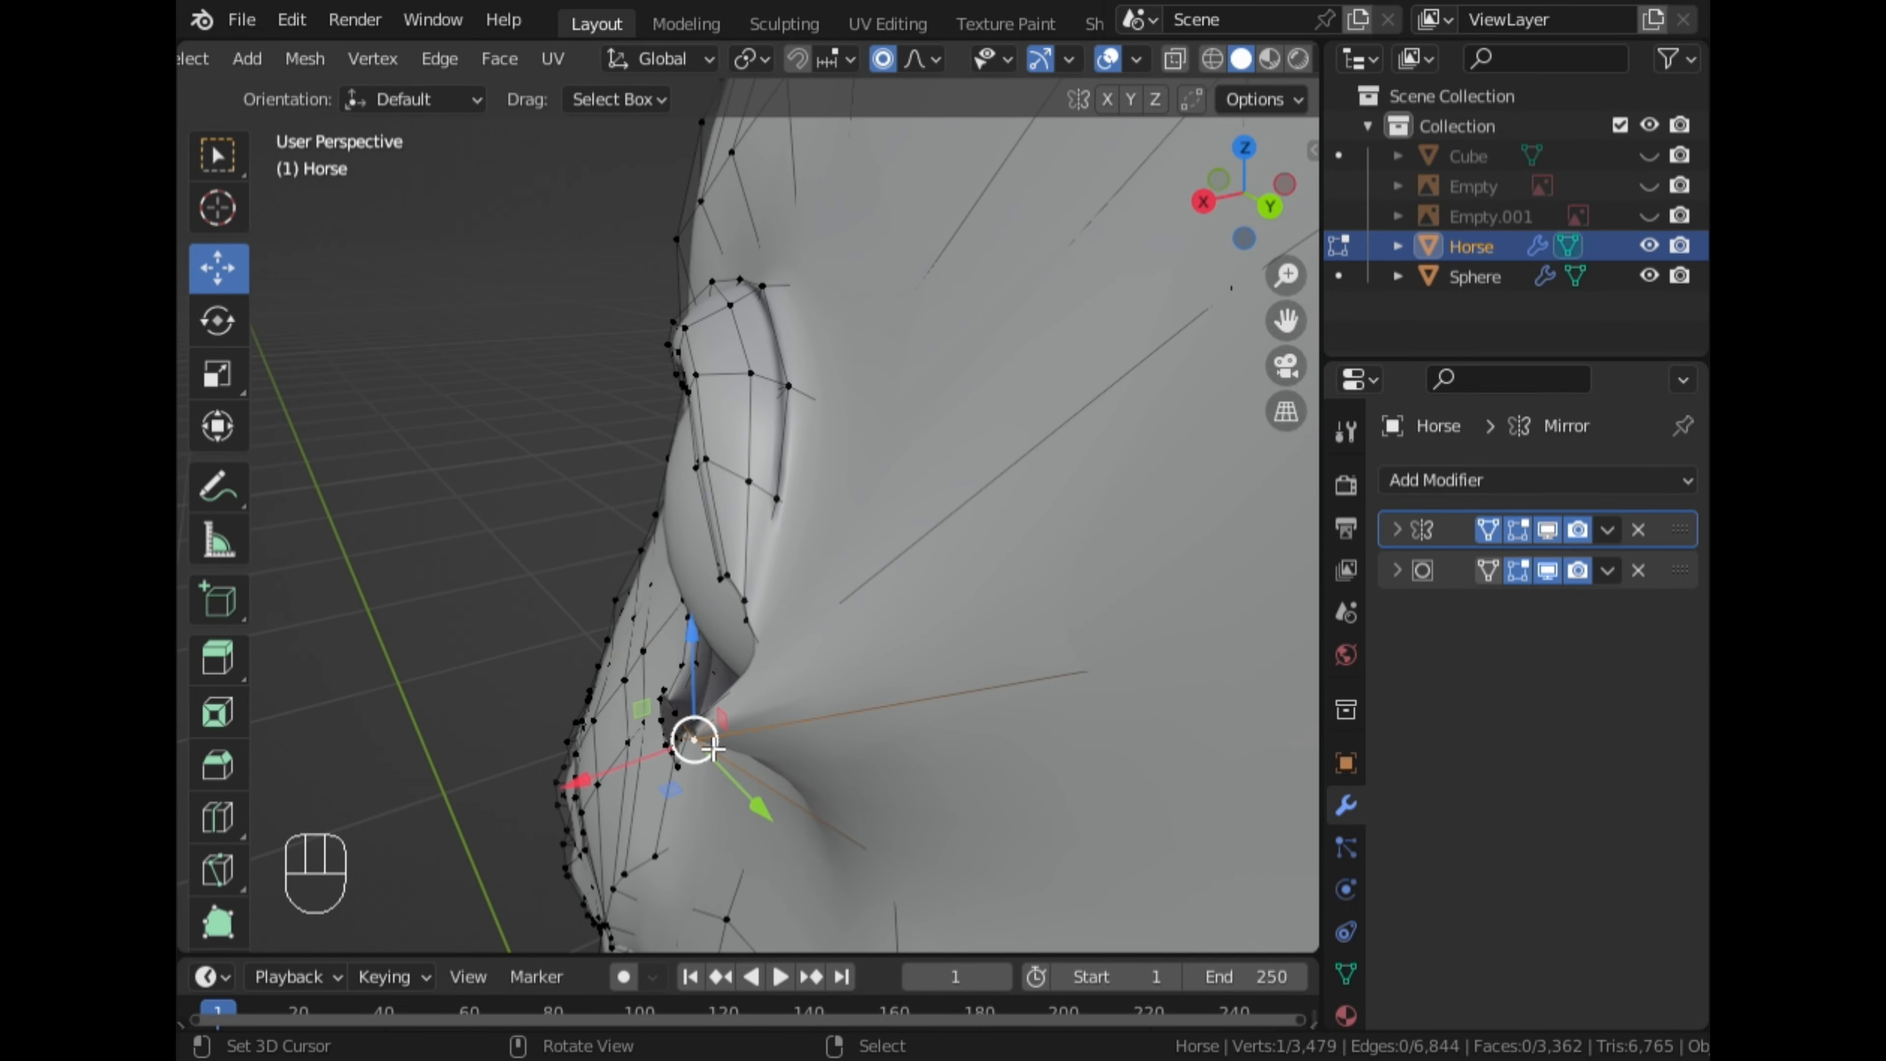
{"action": "key", "text": "g"}
{"action": "scroll", "coordinate": [786, 725], "scroll_direction": "up", "scroll_amount": 2}
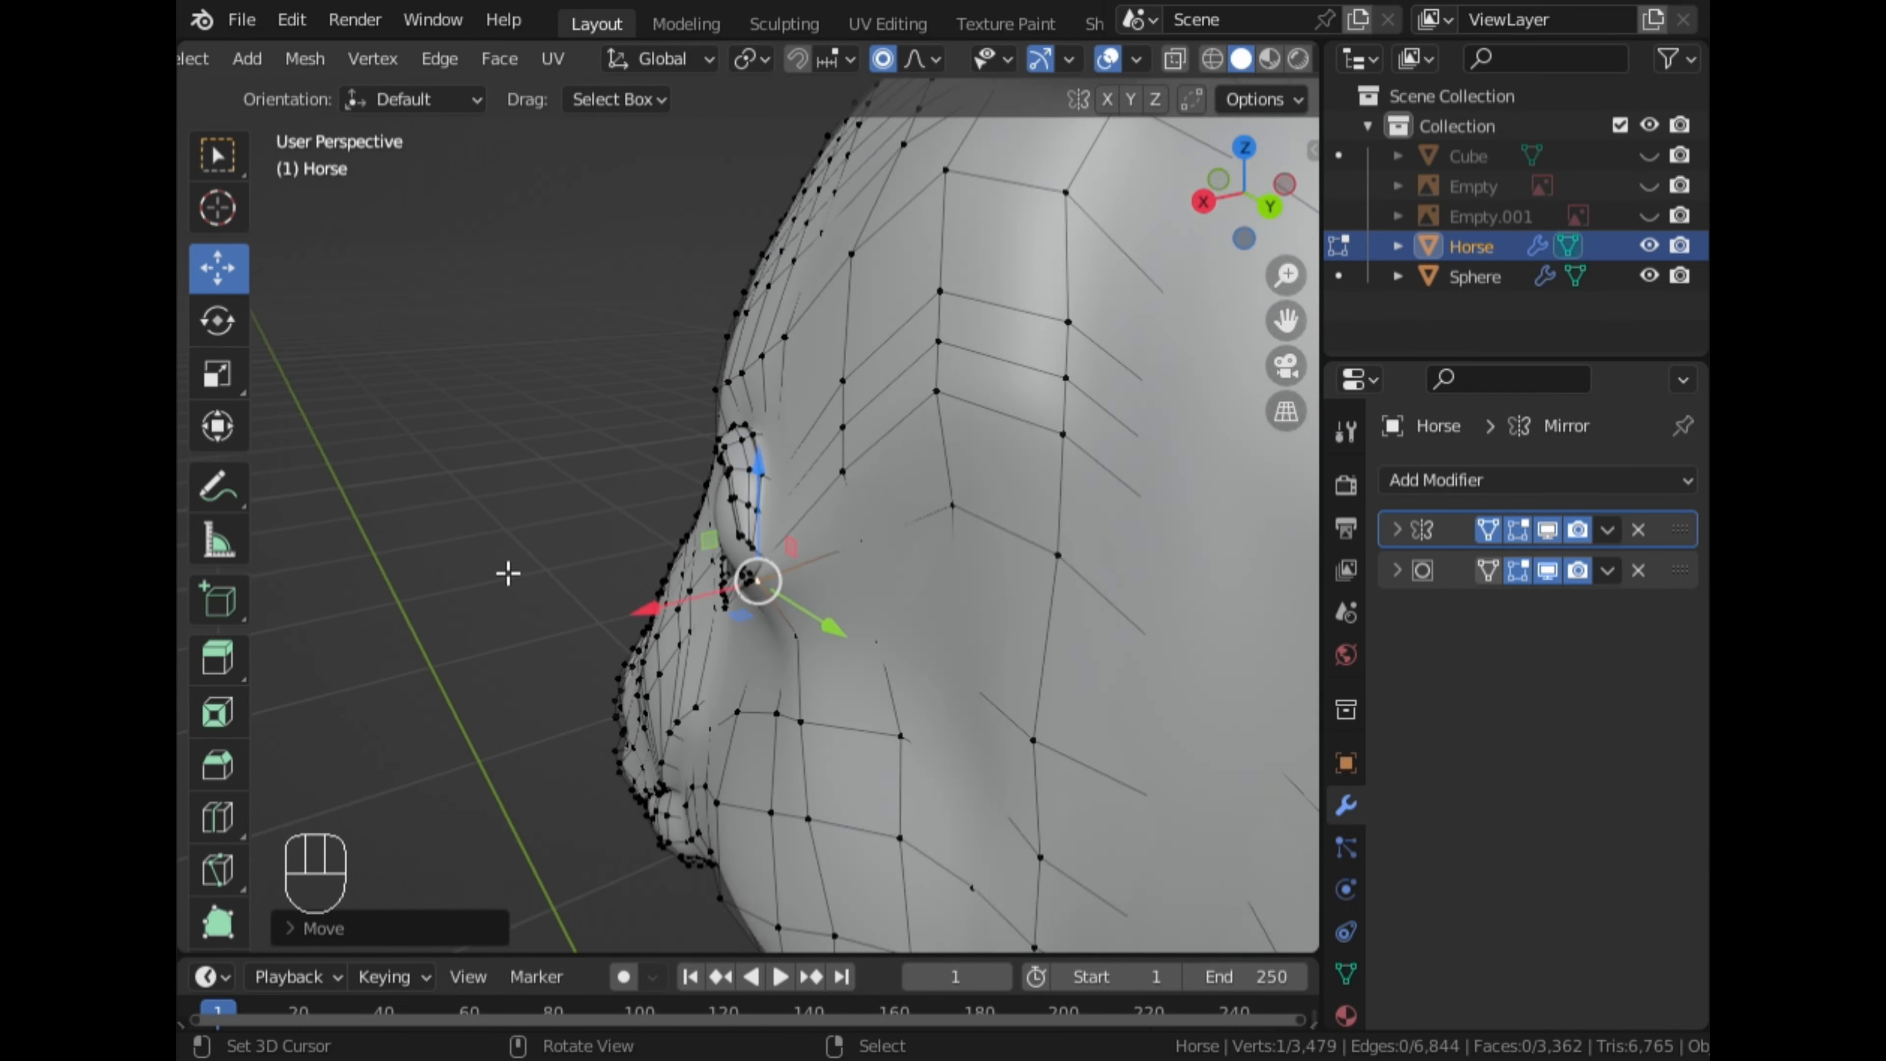
{"action": "key", "text": "Tab"}
{"action": "middle_click_drag", "start_coordinate": [904, 589], "coordinate": [1018, 559]}
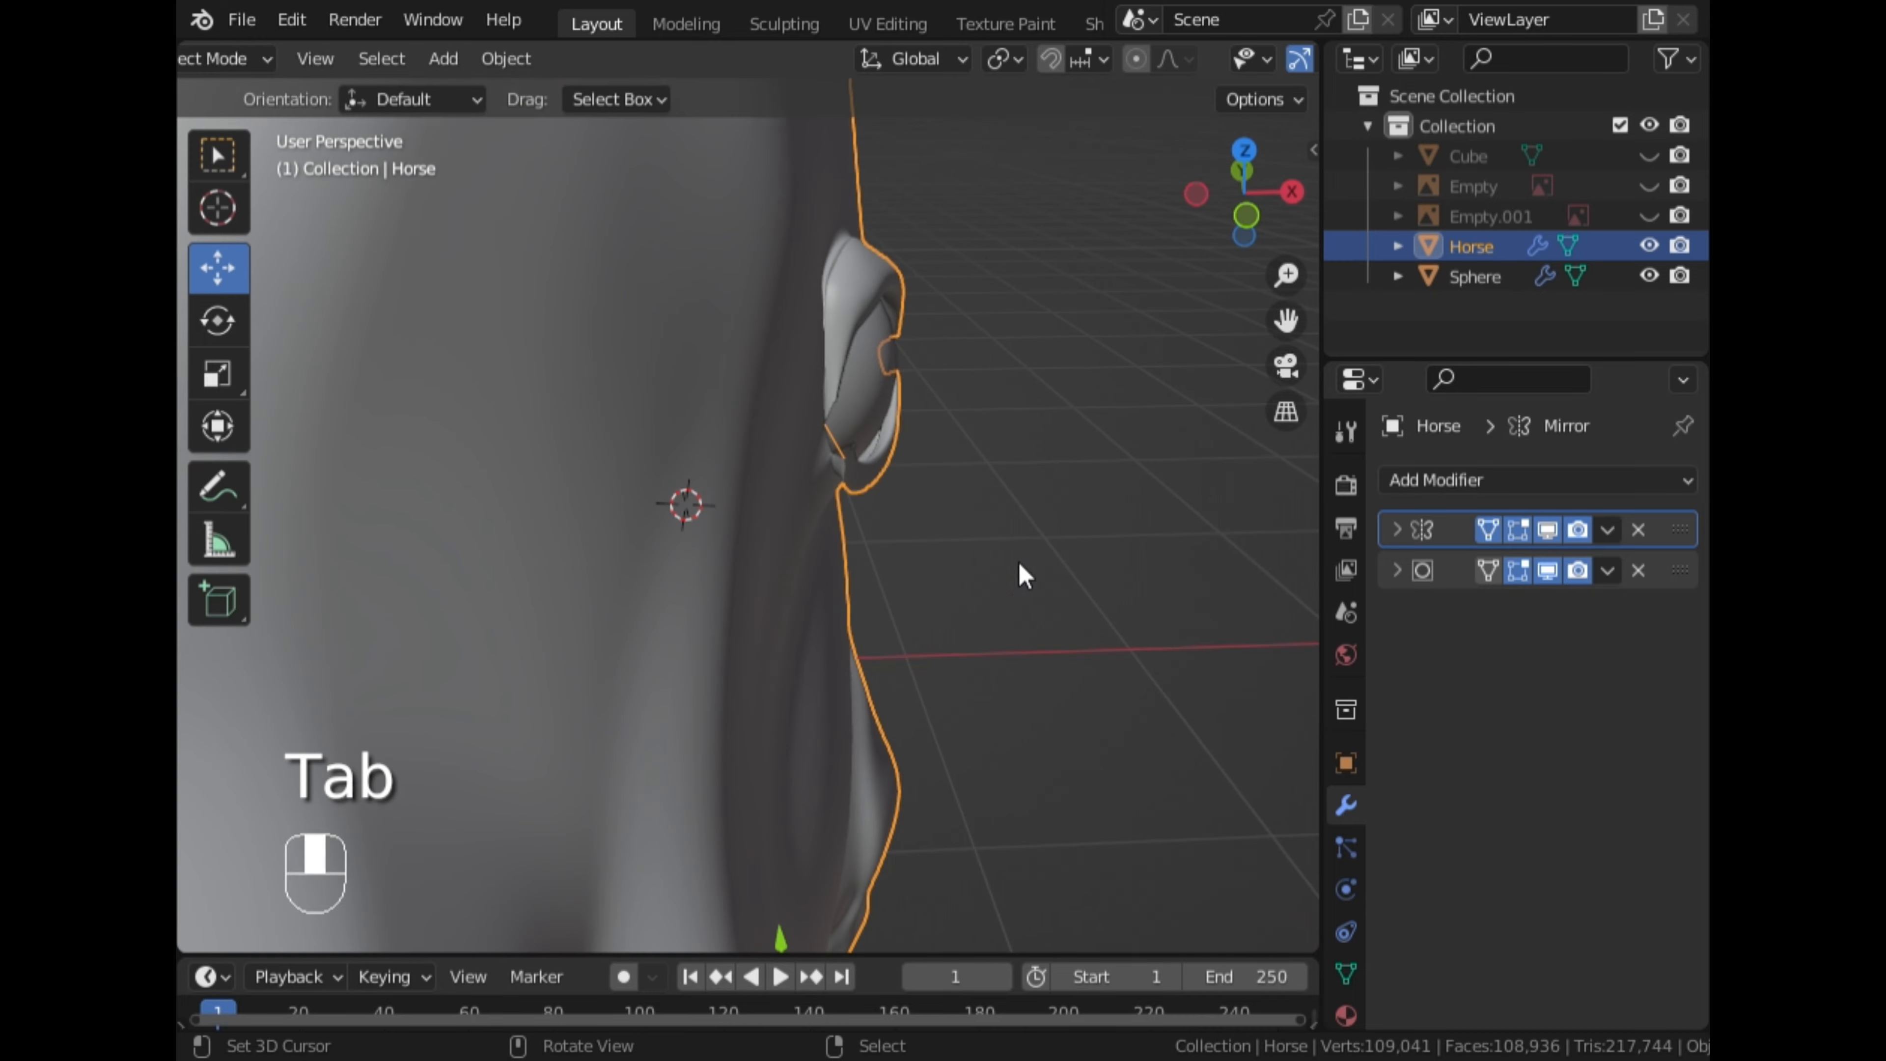
{"action": "left_click_drag", "start_coordinate": [1286, 277], "coordinate": [1286, 186]}
Undo the recent proportional moves of the lower eyelid vertices
{"action": "key", "text": "Tab"}
{"action": "key", "text": "ctrl+z"}
{"action": "key", "text": "ctrl+z"}
{"action": "key", "text": "ctrl+z"}
{"action": "key", "text": "ctrl+z"}
{"action": "key", "text": "ctrl+z"}
{"action": "key", "text": "ctrl+z"}
{"action": "key", "text": "ctrl+z"}
{"action": "key", "text": "ctrl+z"}
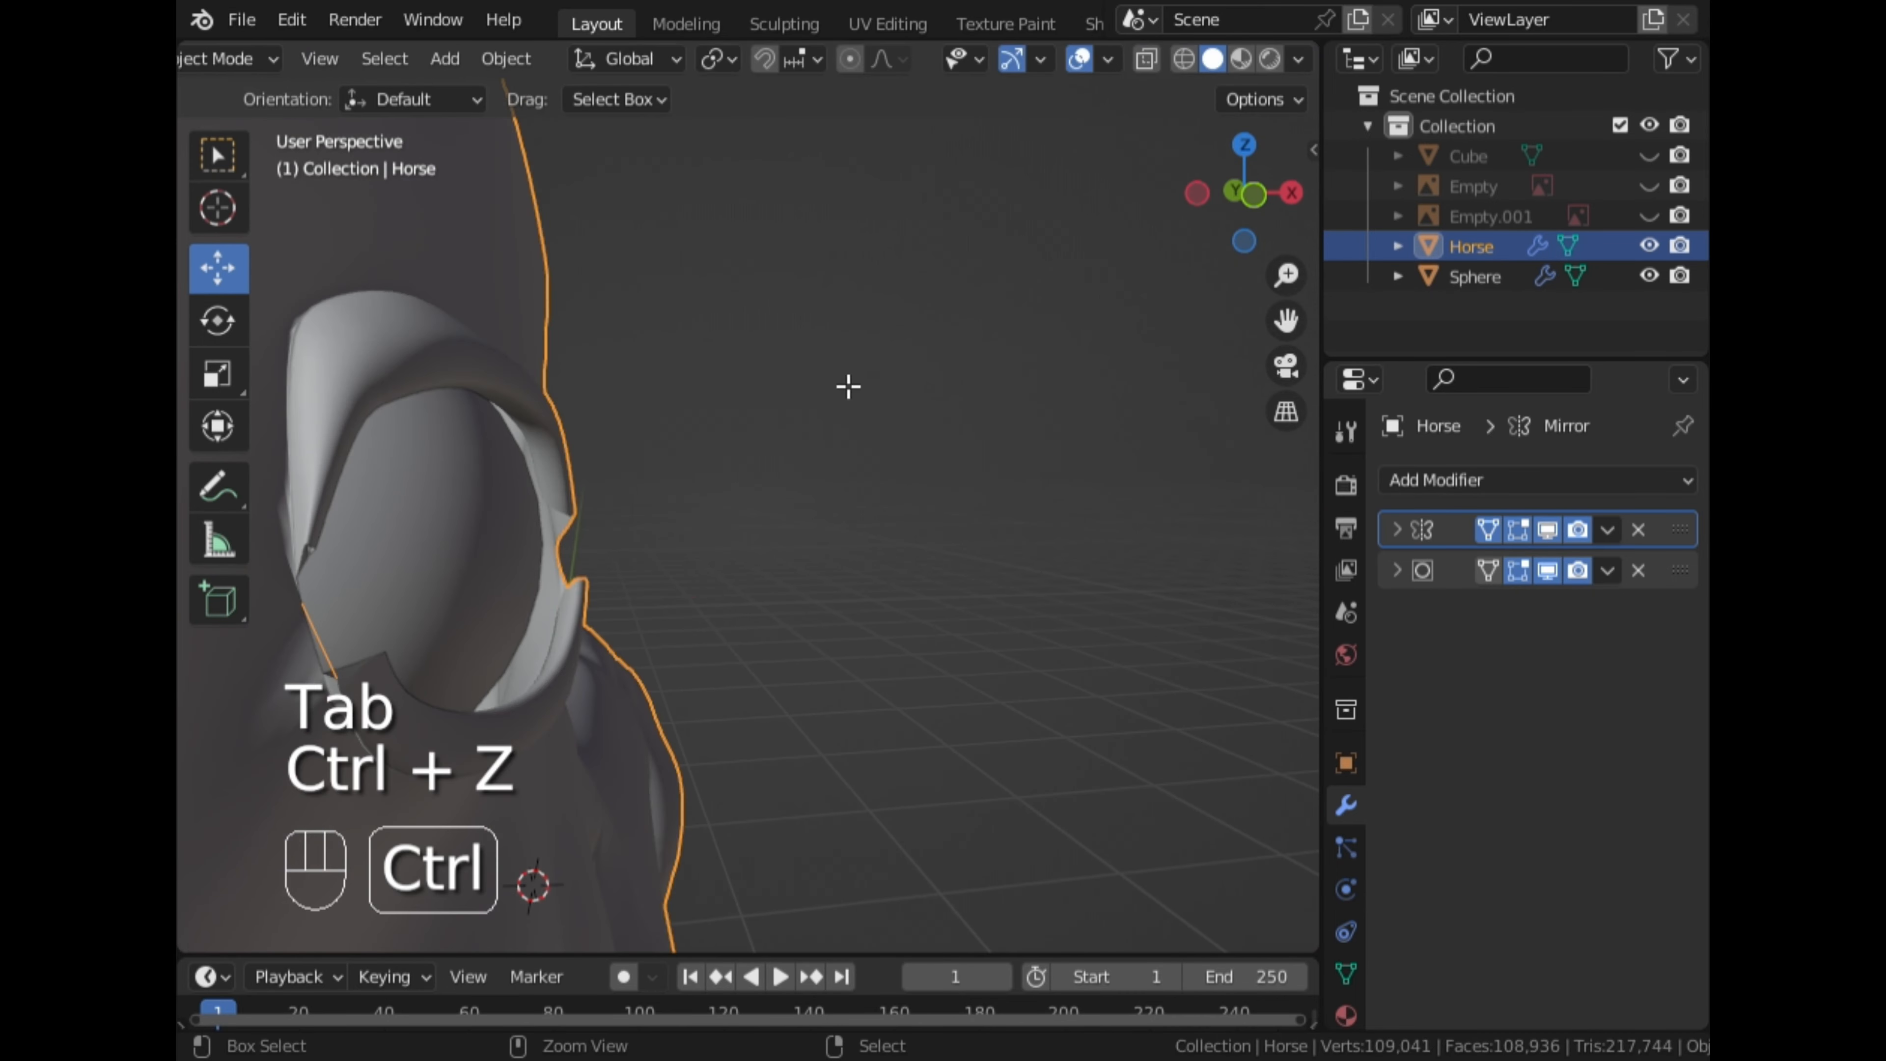
{"action": "key", "text": "ctrl+z"}
{"action": "key", "text": "ctrl+z"}
Examine how the eyelids and the eyeball sphere sit on the head from the side and from the front in object mode
{"action": "key", "text": "Tab"}
{"action": "middle_click_drag", "start_coordinate": [902, 404], "coordinate": [690, 204]}
{"action": "key", "text": "Tab"}
{"action": "left_click_drag", "start_coordinate": [1286, 320], "coordinate": [1286, 127]}
{"action": "left_click_drag", "start_coordinate": [1286, 277], "coordinate": [1207, 162]}
{"action": "scroll", "coordinate": [1192, 66], "scroll_direction": "down", "scroll_amount": 5}
{"action": "left_click", "coordinate": [1181, 62]}
{"action": "middle_click_drag", "start_coordinate": [1036, 297], "coordinate": [989, 540]}
{"action": "key", "text": "Tab"}
{"action": "left_click", "coordinate": [1145, 59]}
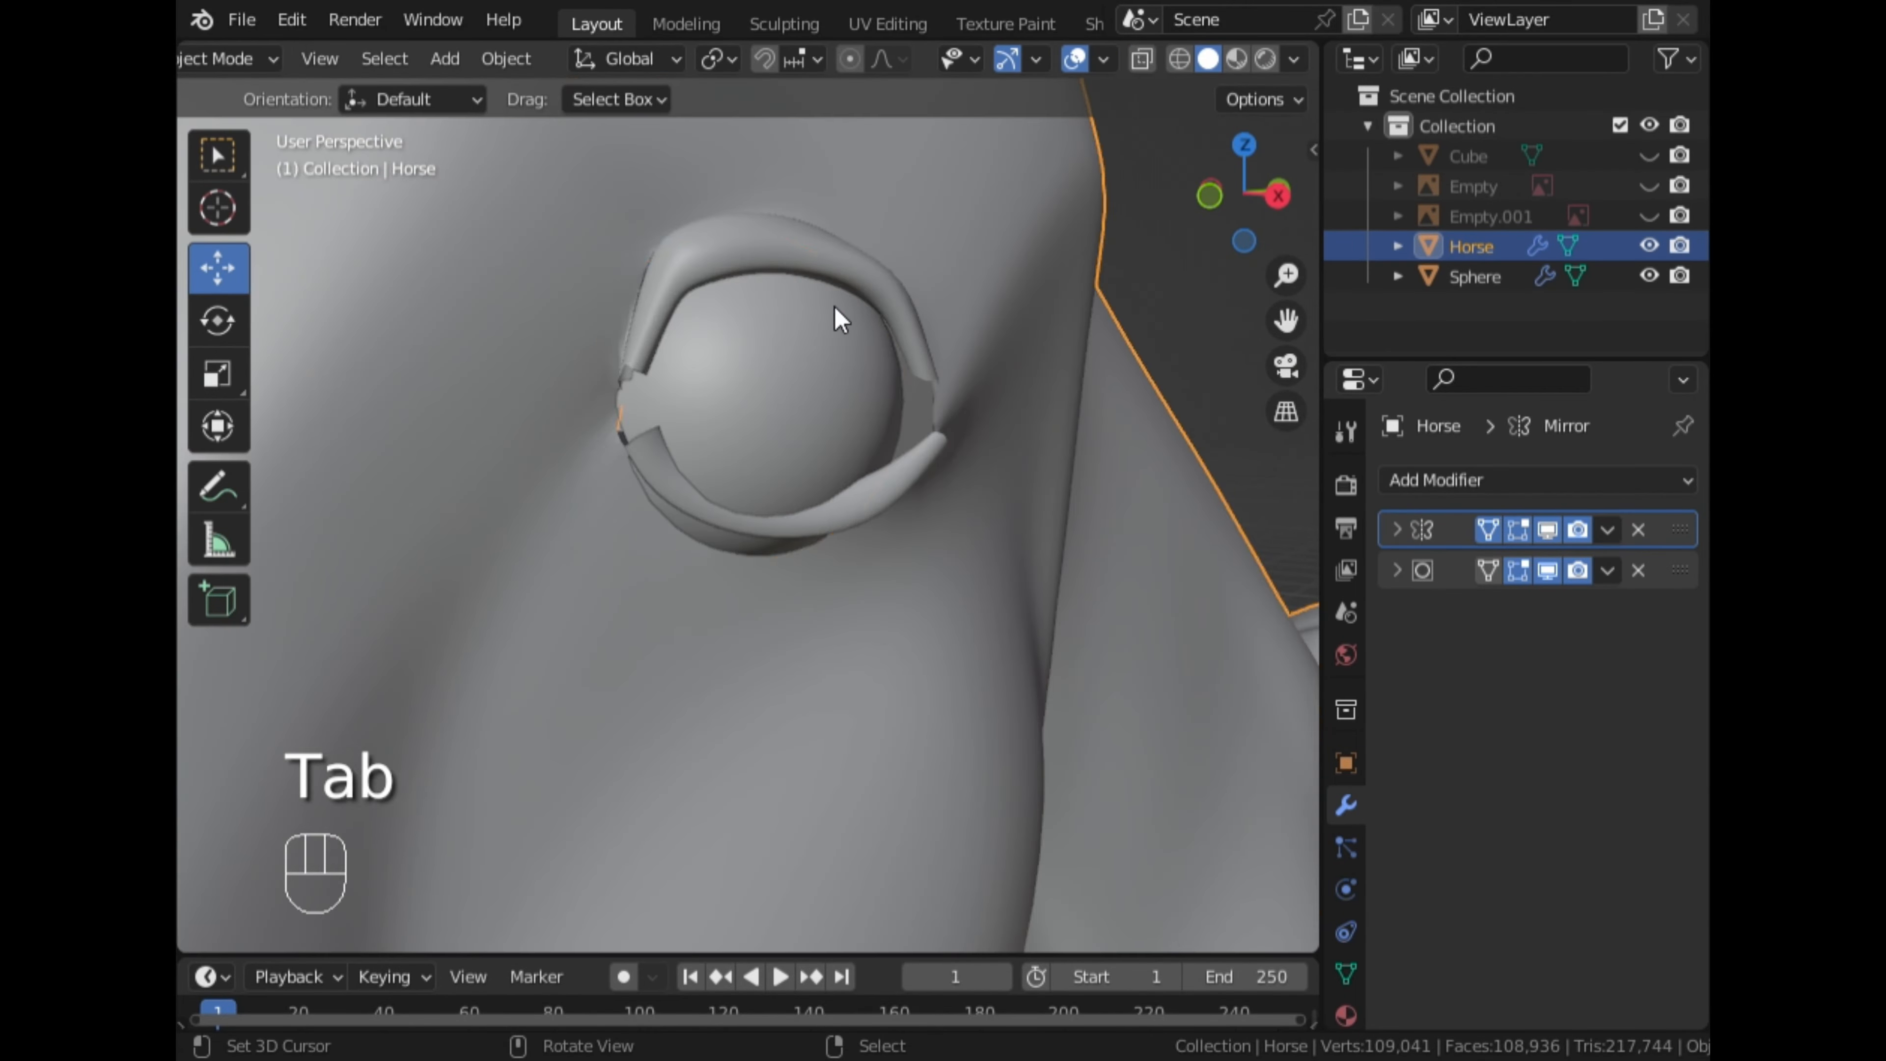
{"action": "left_click", "coordinate": [861, 291]}
{"action": "left_click_drag", "start_coordinate": [750, 301], "coordinate": [749, 290]}
{"action": "scroll", "coordinate": [838, 518], "scroll_direction": "down", "scroll_amount": 2}
{"action": "key", "text": "Tab"}
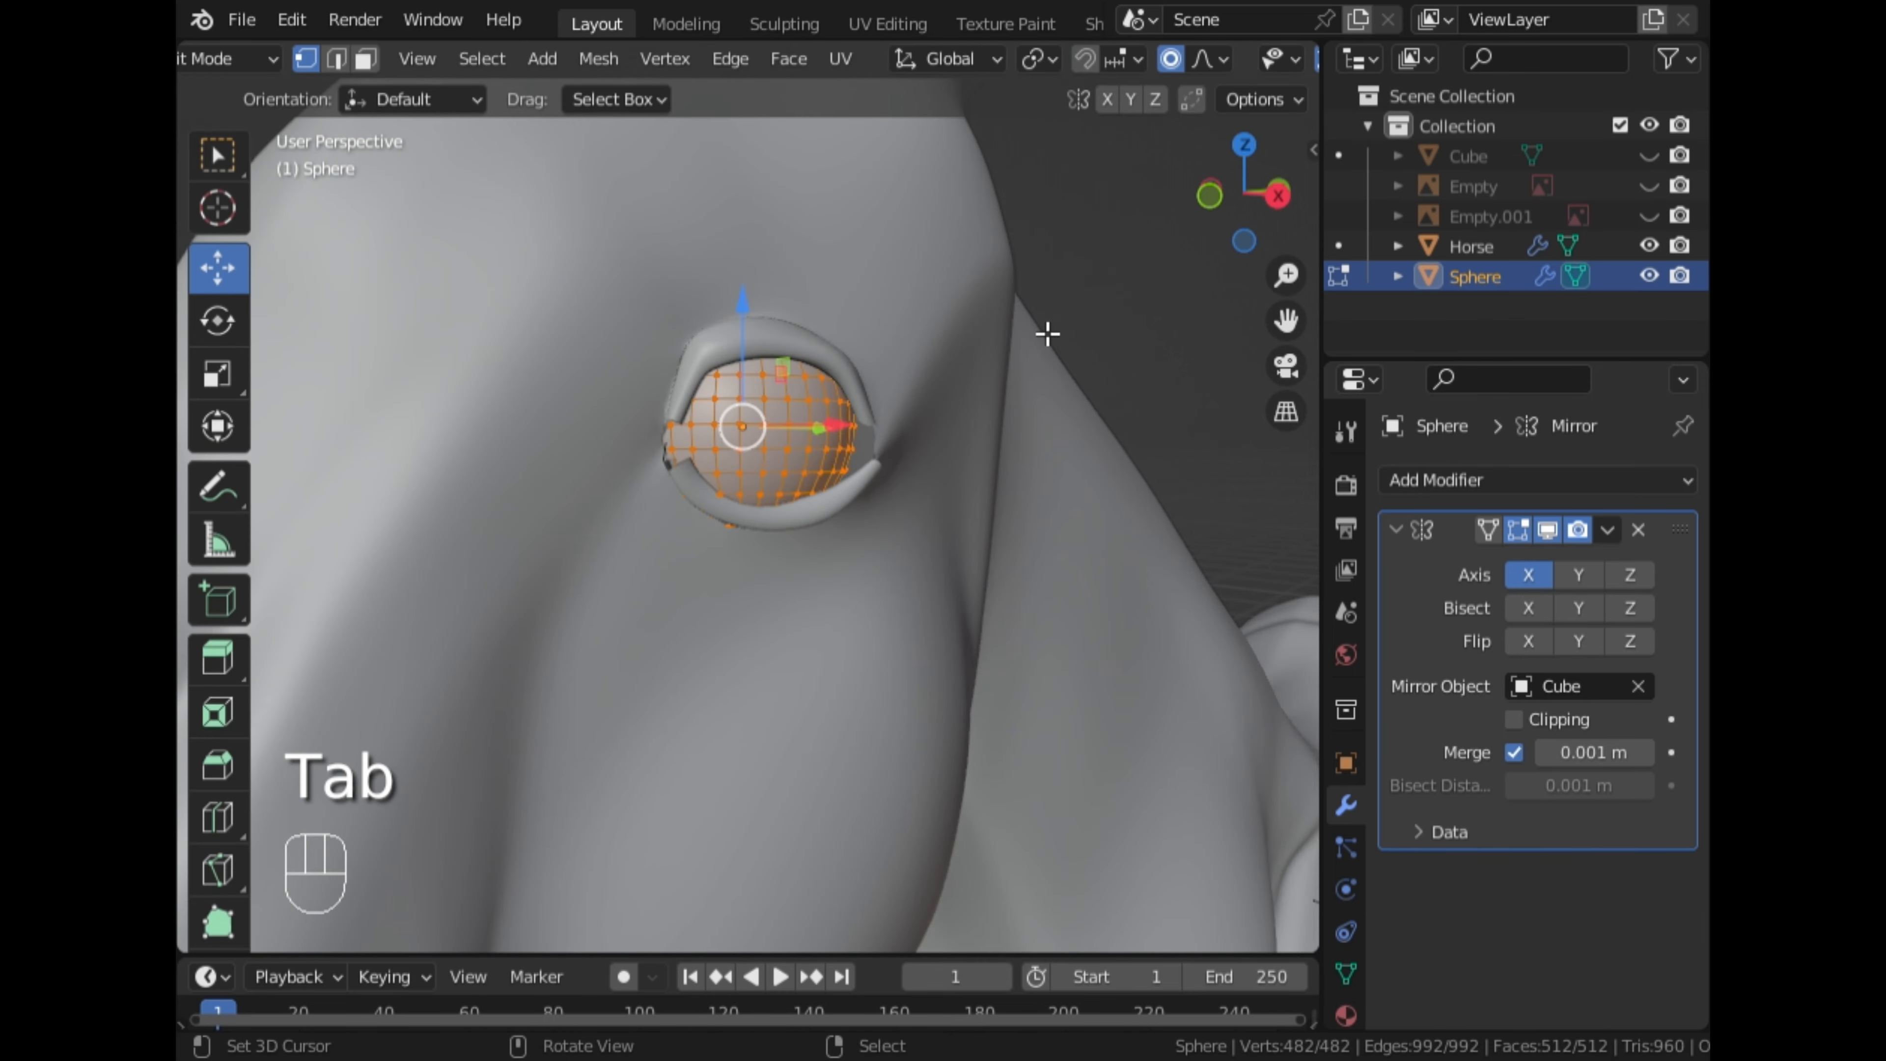
{"action": "key", "text": "Tab"}
{"action": "middle_click_drag", "start_coordinate": [1049, 333], "coordinate": [939, 324]}
{"action": "left_click", "coordinate": [1245, 199]}
{"action": "scroll", "coordinate": [743, 416], "scroll_direction": "down", "scroll_amount": 4}
{"action": "middle_click_drag", "start_coordinate": [698, 423], "coordinate": [984, 293]}
{"action": "right_click", "coordinate": [986, 290]}
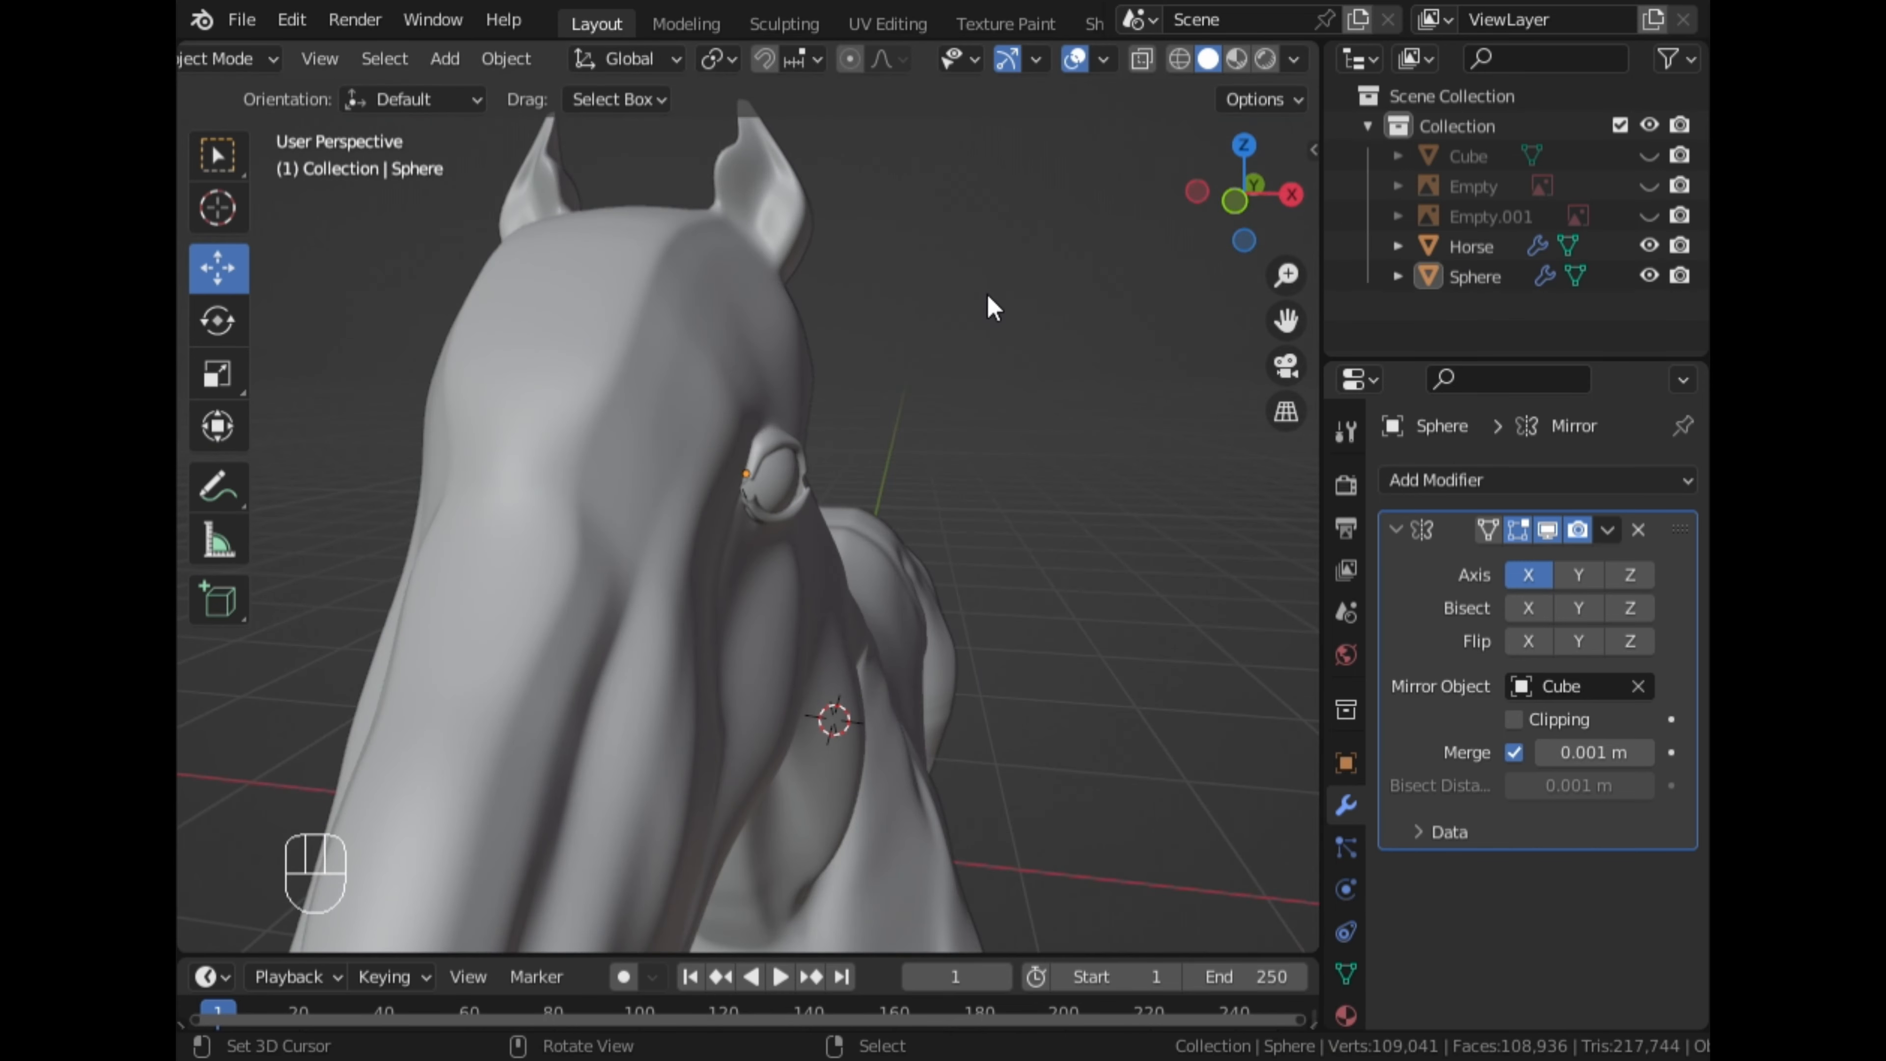
Select the lower eyelid's outer edge path on the horse mesh and move it about 0.017 m outward with a very small proportional influence
{"action": "middle_click_drag", "start_coordinate": [987, 431], "coordinate": [880, 279]}
{"action": "scroll", "coordinate": [876, 416], "scroll_direction": "up", "scroll_amount": 4}
{"action": "right_click", "coordinate": [866, 585]}
{"action": "key", "text": "Tab"}
{"action": "middle_click_drag", "start_coordinate": [758, 590], "coordinate": [772, 470]}
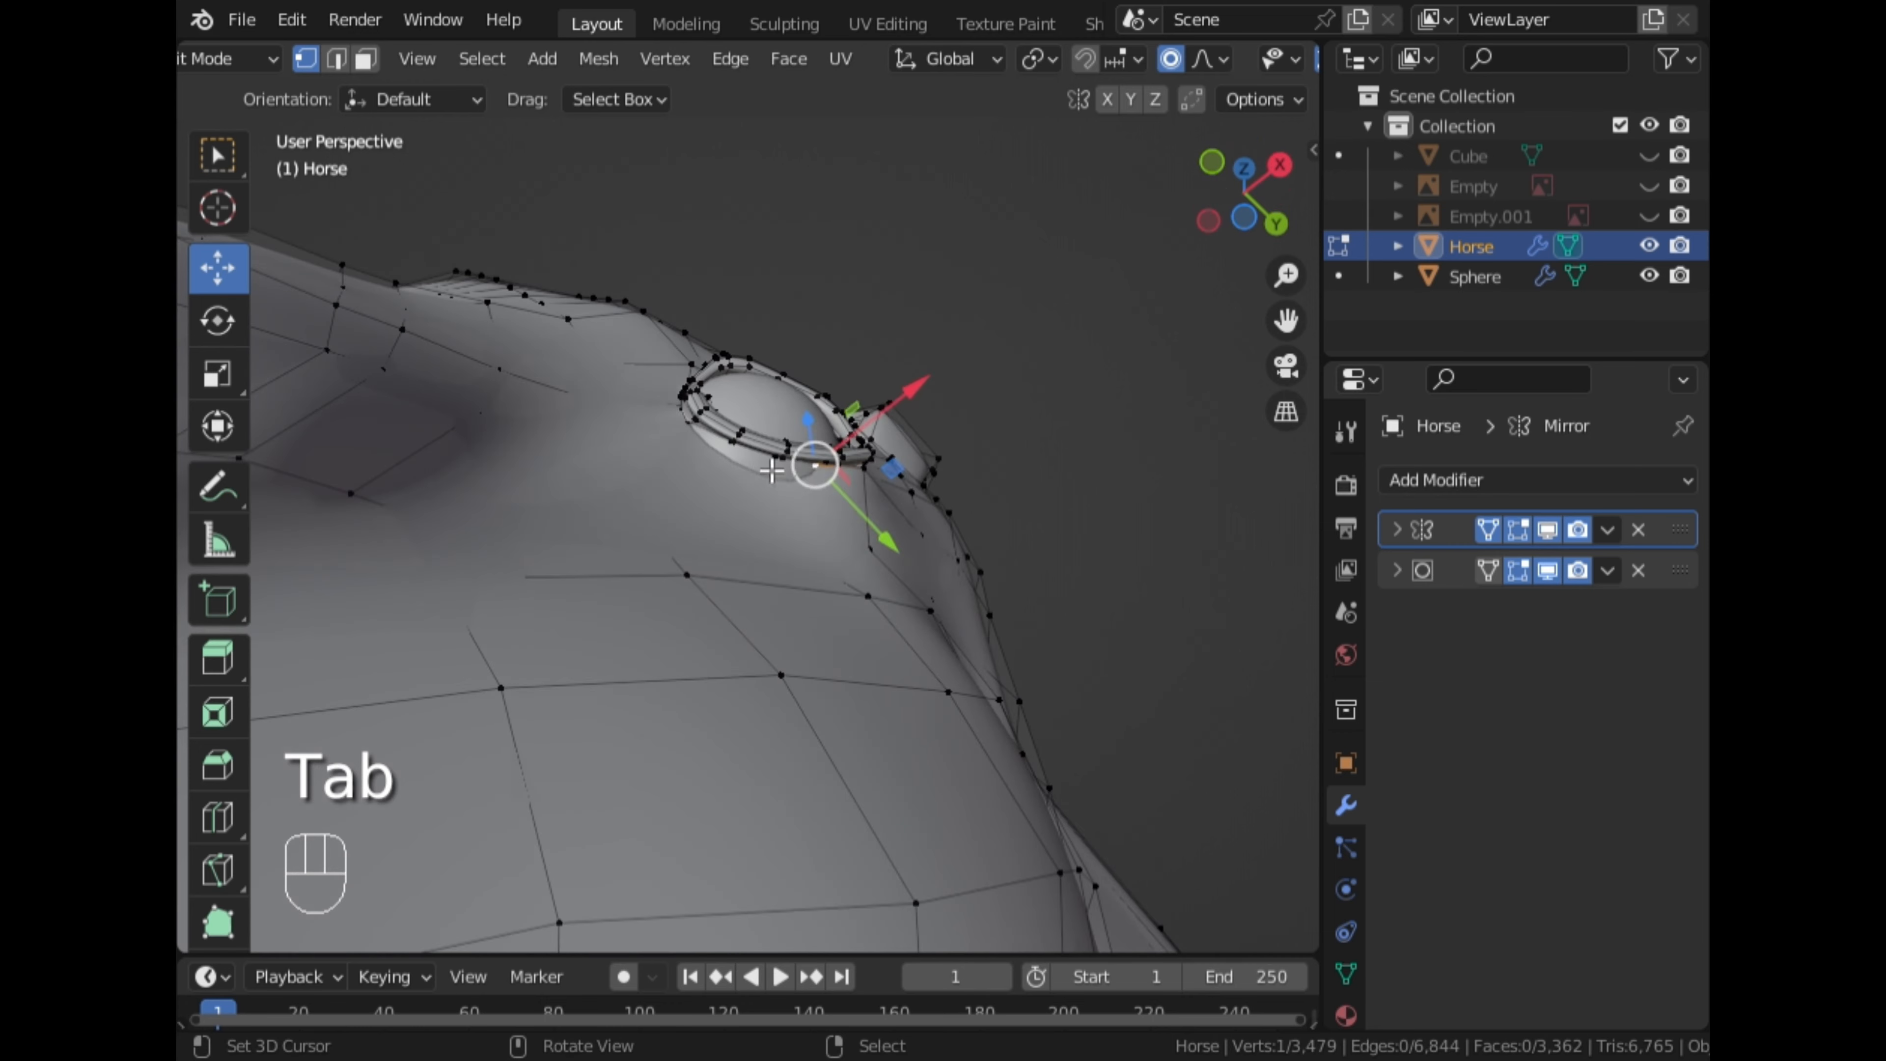
{"action": "key", "text": "g"}
{"action": "left_click", "coordinate": [835, 571]}
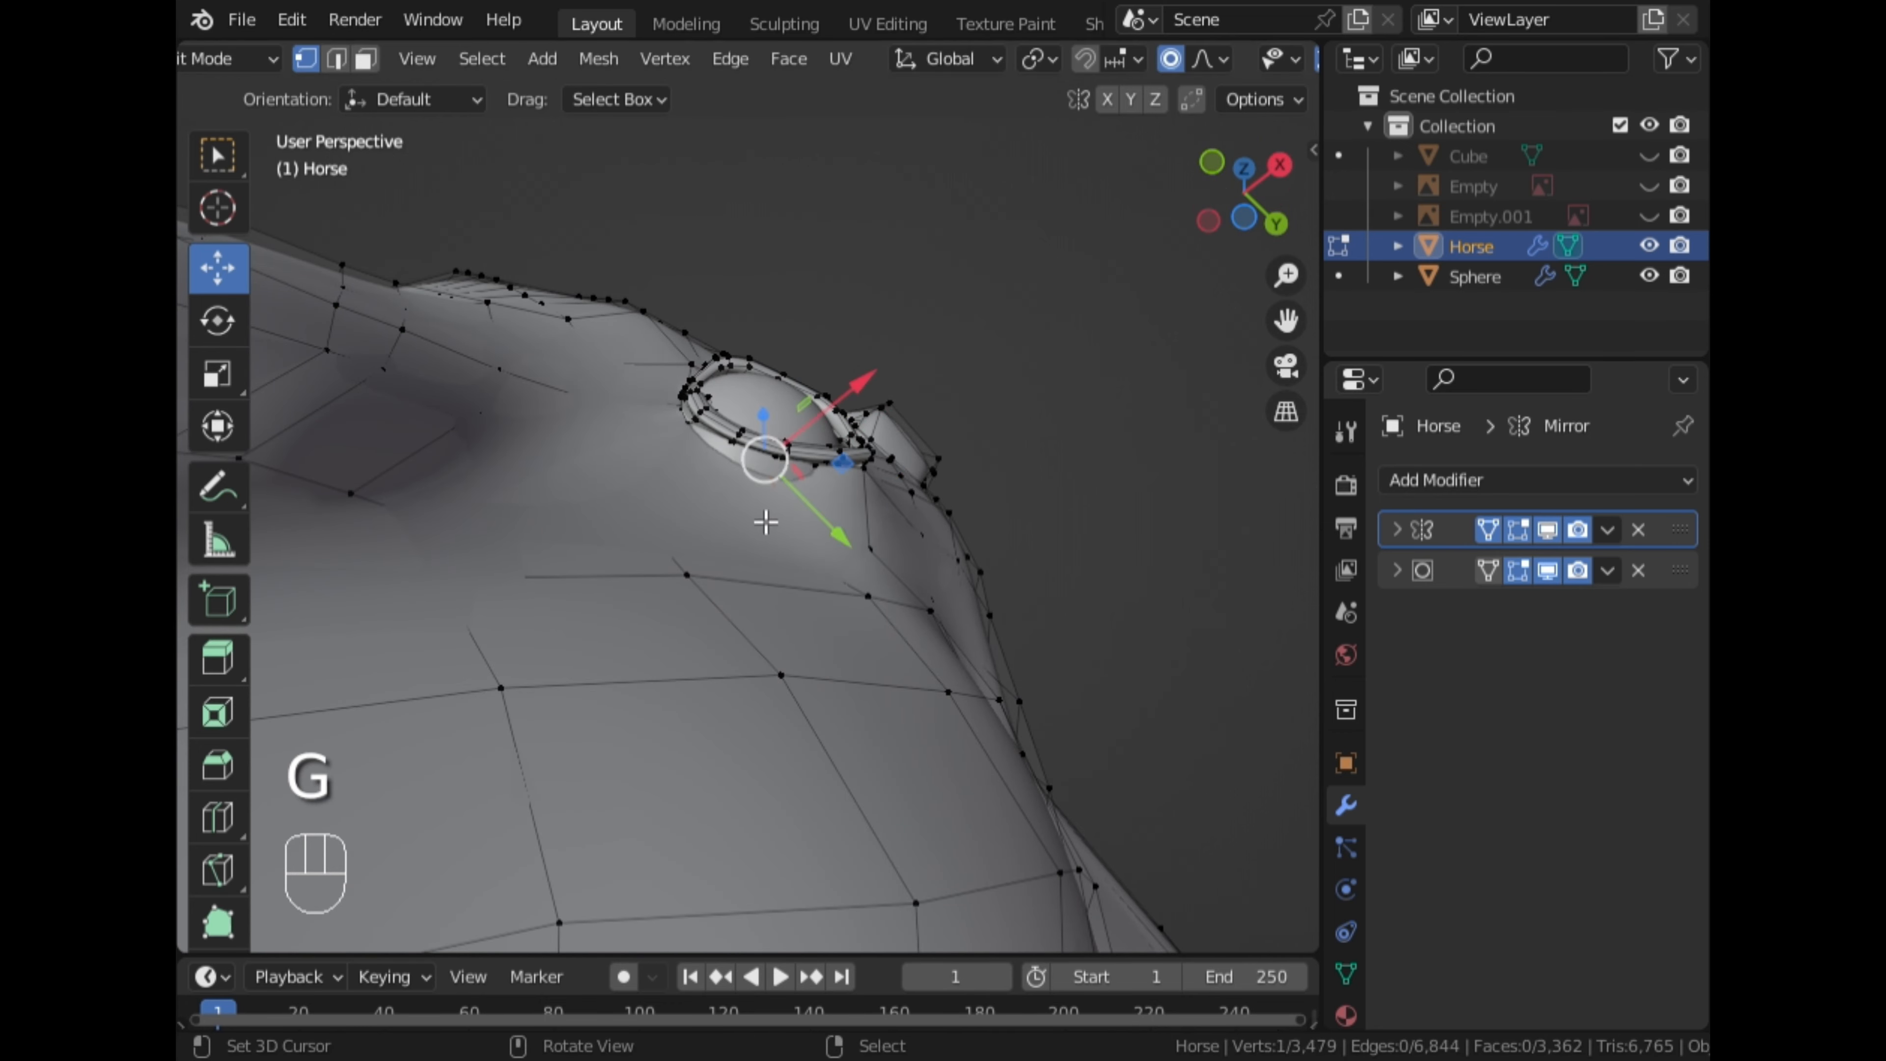
{"action": "scroll", "coordinate": [767, 522], "scroll_direction": "up", "scroll_amount": 4}
{"action": "right_click", "coordinate": [644, 326]}
{"action": "left_click", "coordinate": [953, 421], "text": "ctrl"}
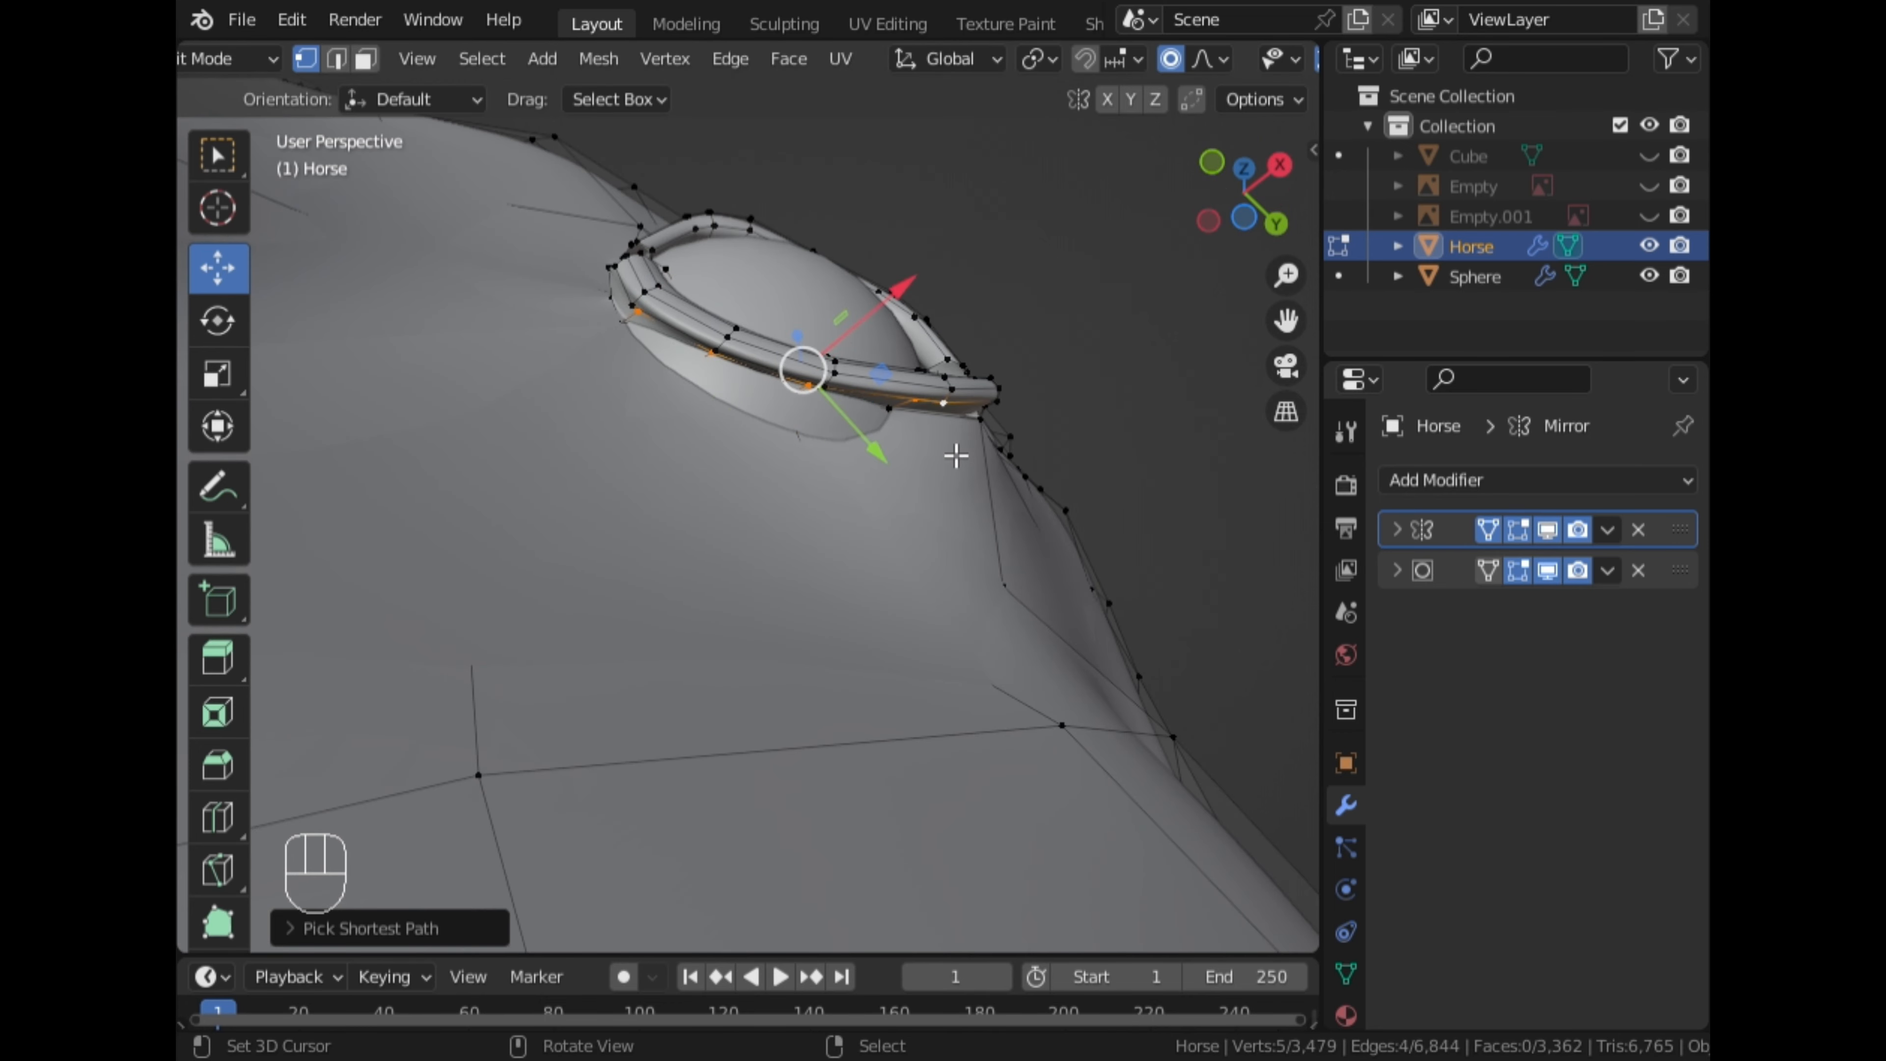
{"action": "key", "text": "g"}
{"action": "scroll", "coordinate": [956, 483], "scroll_direction": "up", "scroll_amount": 10}
{"action": "scroll", "coordinate": [953, 506], "scroll_direction": "up", "scroll_amount": 4}
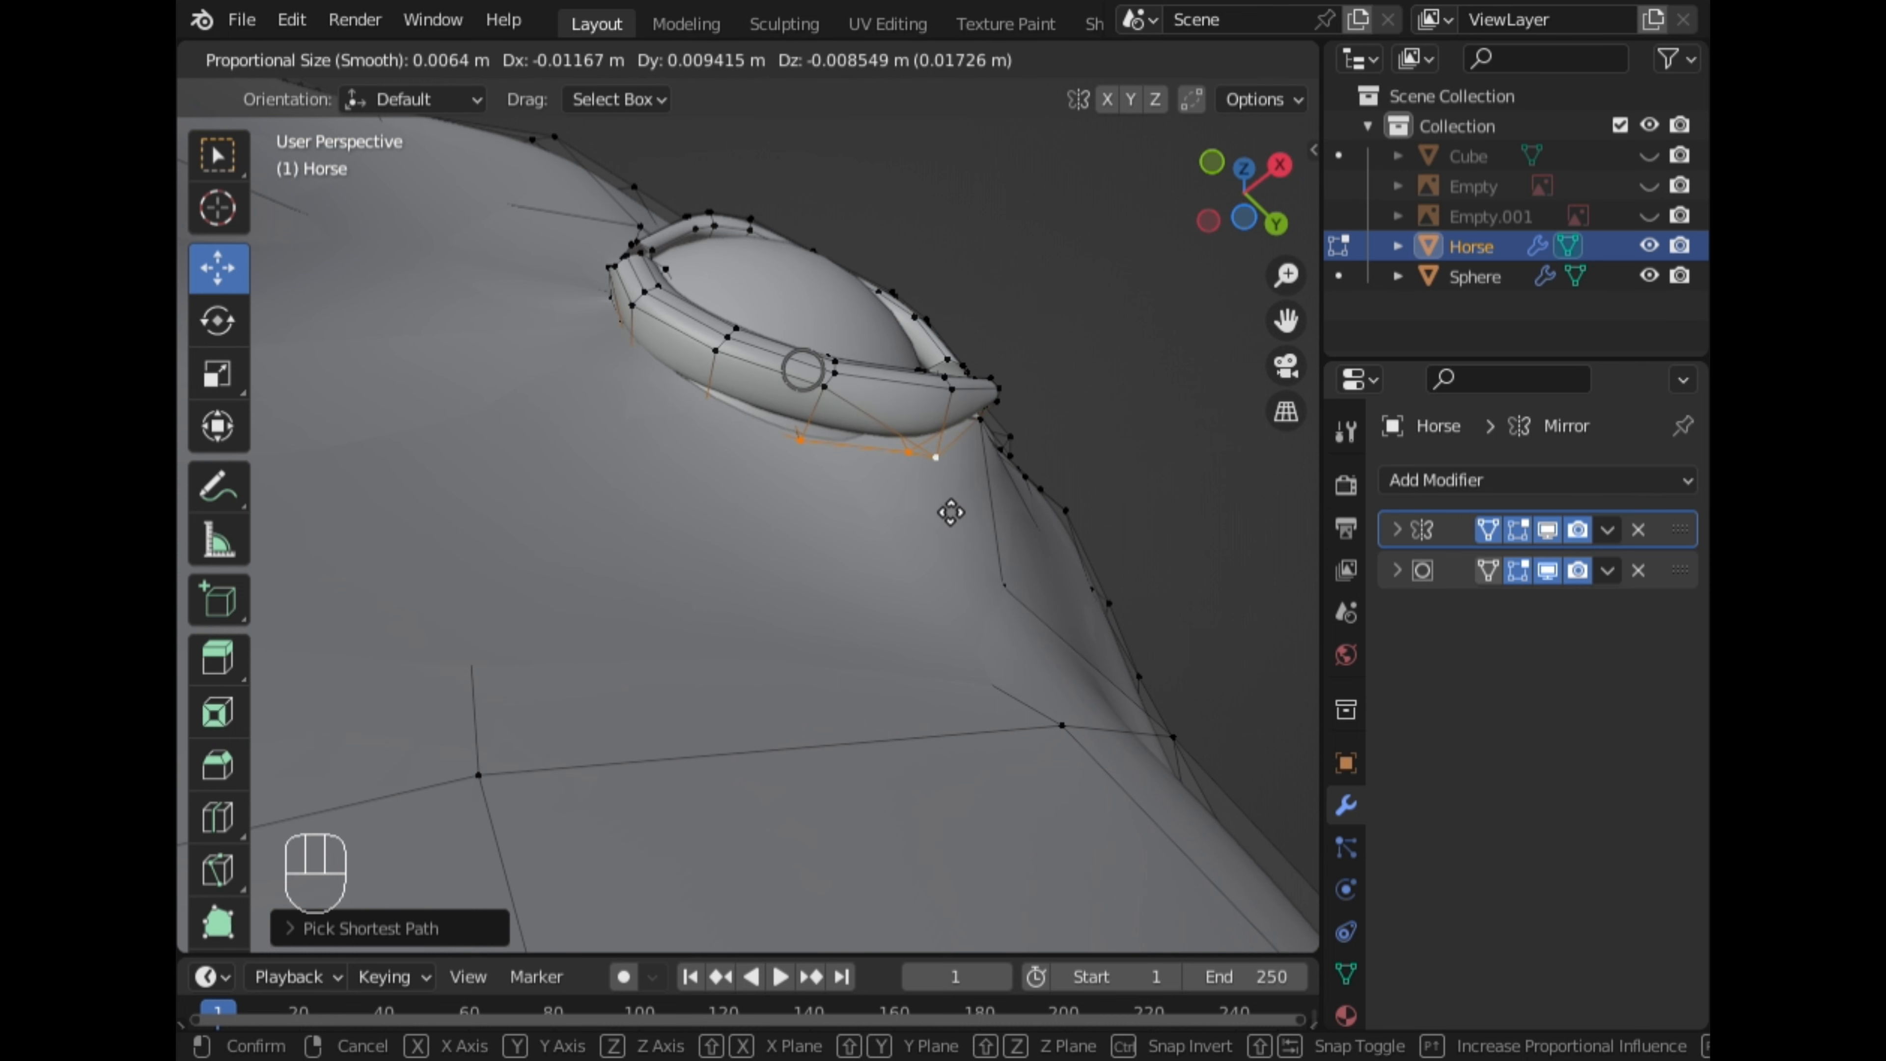
{"action": "left_click", "coordinate": [953, 506]}
Adjust the height of the lower eyelid's outer edge along the Z axis
{"action": "middle_click_drag", "start_coordinate": [953, 506], "coordinate": [935, 602]}
{"action": "key", "text": "g"}
{"action": "key", "text": "z"}
{"action": "left_click", "coordinate": [967, 693]}
Examine the reshaped eyelids in object mode, comparing both eyes from the side and in front view
{"action": "key", "text": "Tab"}
{"action": "scroll", "coordinate": [958, 684], "scroll_direction": "down", "scroll_amount": 3}
{"action": "scroll", "coordinate": [773, 824], "scroll_direction": "down", "scroll_amount": 5}
{"action": "key", "text": "Tab"}
{"action": "scroll", "coordinate": [779, 834], "scroll_direction": "down", "scroll_amount": 2}
{"action": "key", "text": "Tab"}
{"action": "scroll", "coordinate": [673, 611], "scroll_direction": "up", "scroll_amount": 6}
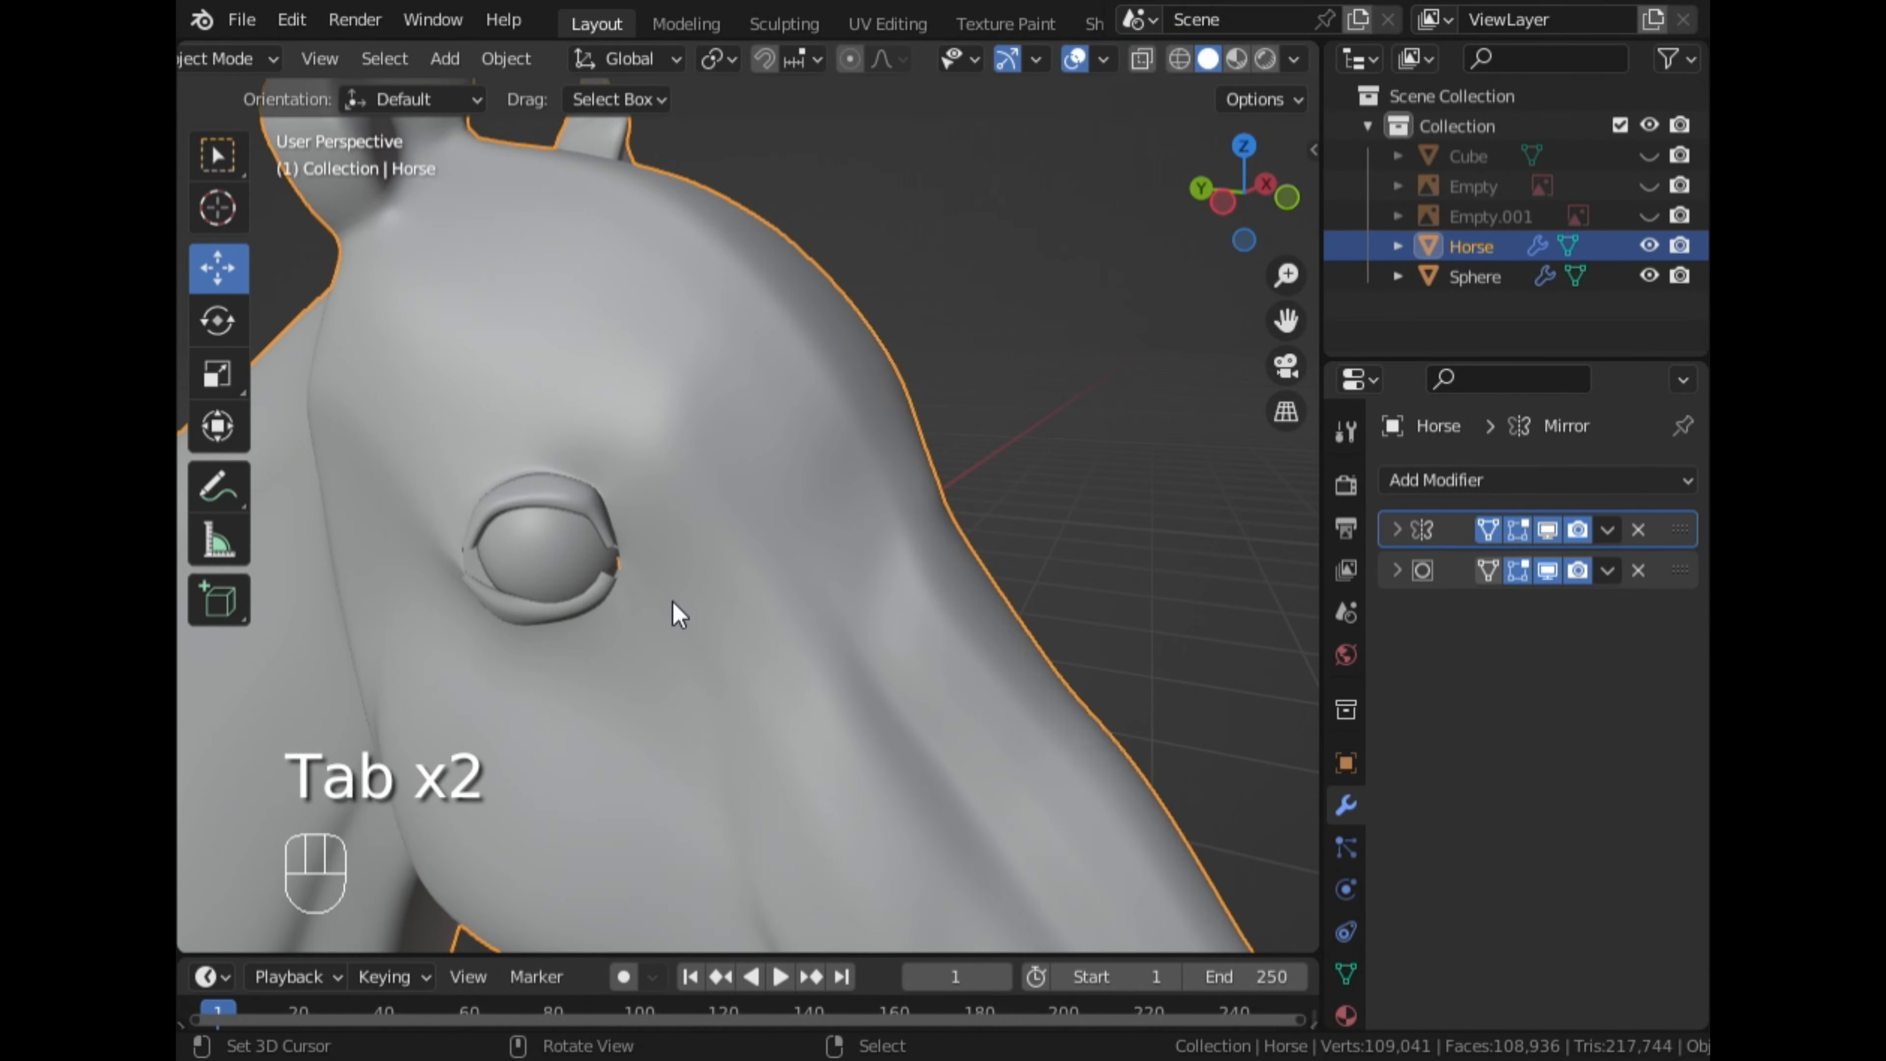
{"action": "middle_click_drag", "start_coordinate": [1024, 475], "coordinate": [905, 457]}
{"action": "left_click", "coordinate": [1249, 202]}
{"action": "scroll", "coordinate": [1056, 355], "scroll_direction": "down", "scroll_amount": 5}
{"action": "scroll", "coordinate": [1033, 370], "scroll_direction": "up", "scroll_amount": 6}
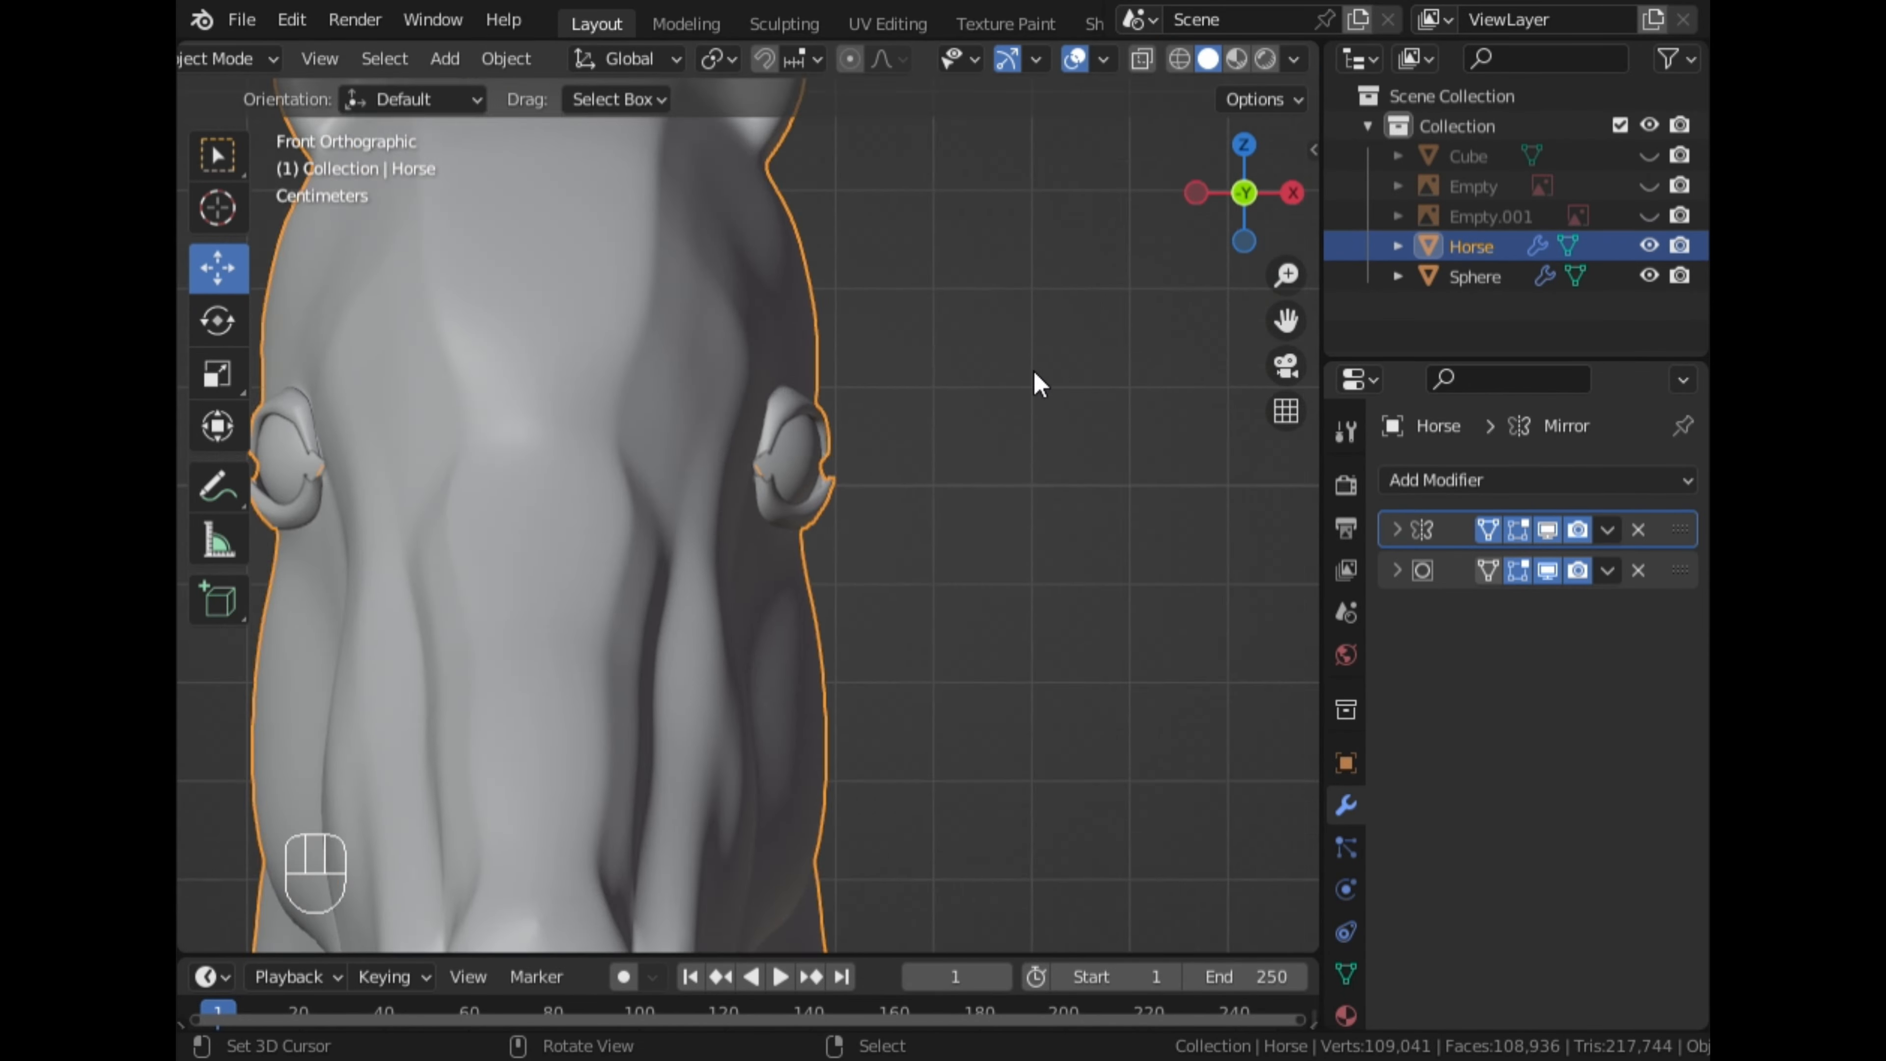
{"action": "scroll", "coordinate": [656, 478], "scroll_direction": "up", "scroll_amount": 6}
{"action": "middle_click_drag", "start_coordinate": [1034, 370], "coordinate": [851, 445]}
{"action": "scroll", "coordinate": [831, 446], "scroll_direction": "up", "scroll_amount": 4}
Reposition the hidden vertex behind the open eye corner in edit mode, using X-ray display to reach it
{"action": "key", "text": "Tab"}
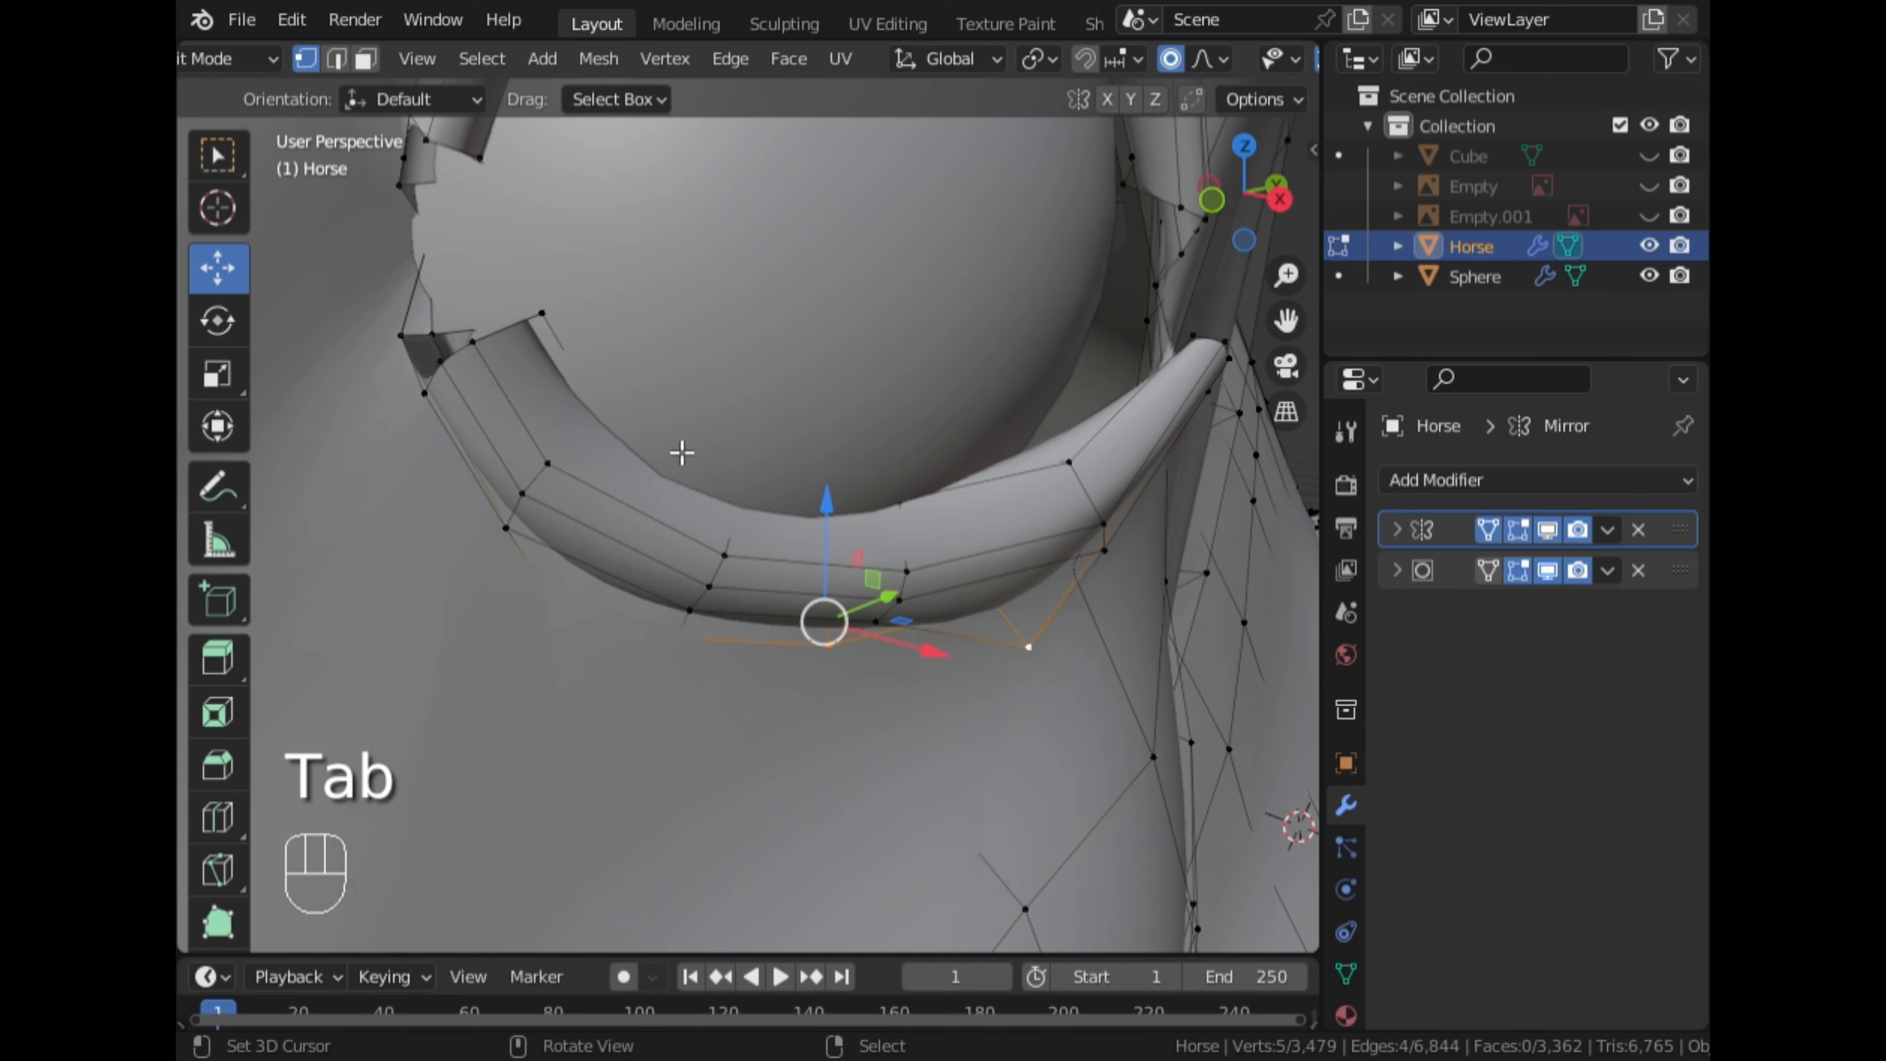
{"action": "scroll", "coordinate": [594, 475], "scroll_direction": "down", "scroll_amount": 4}
{"action": "middle_click_drag", "start_coordinate": [594, 475], "coordinate": [701, 485]}
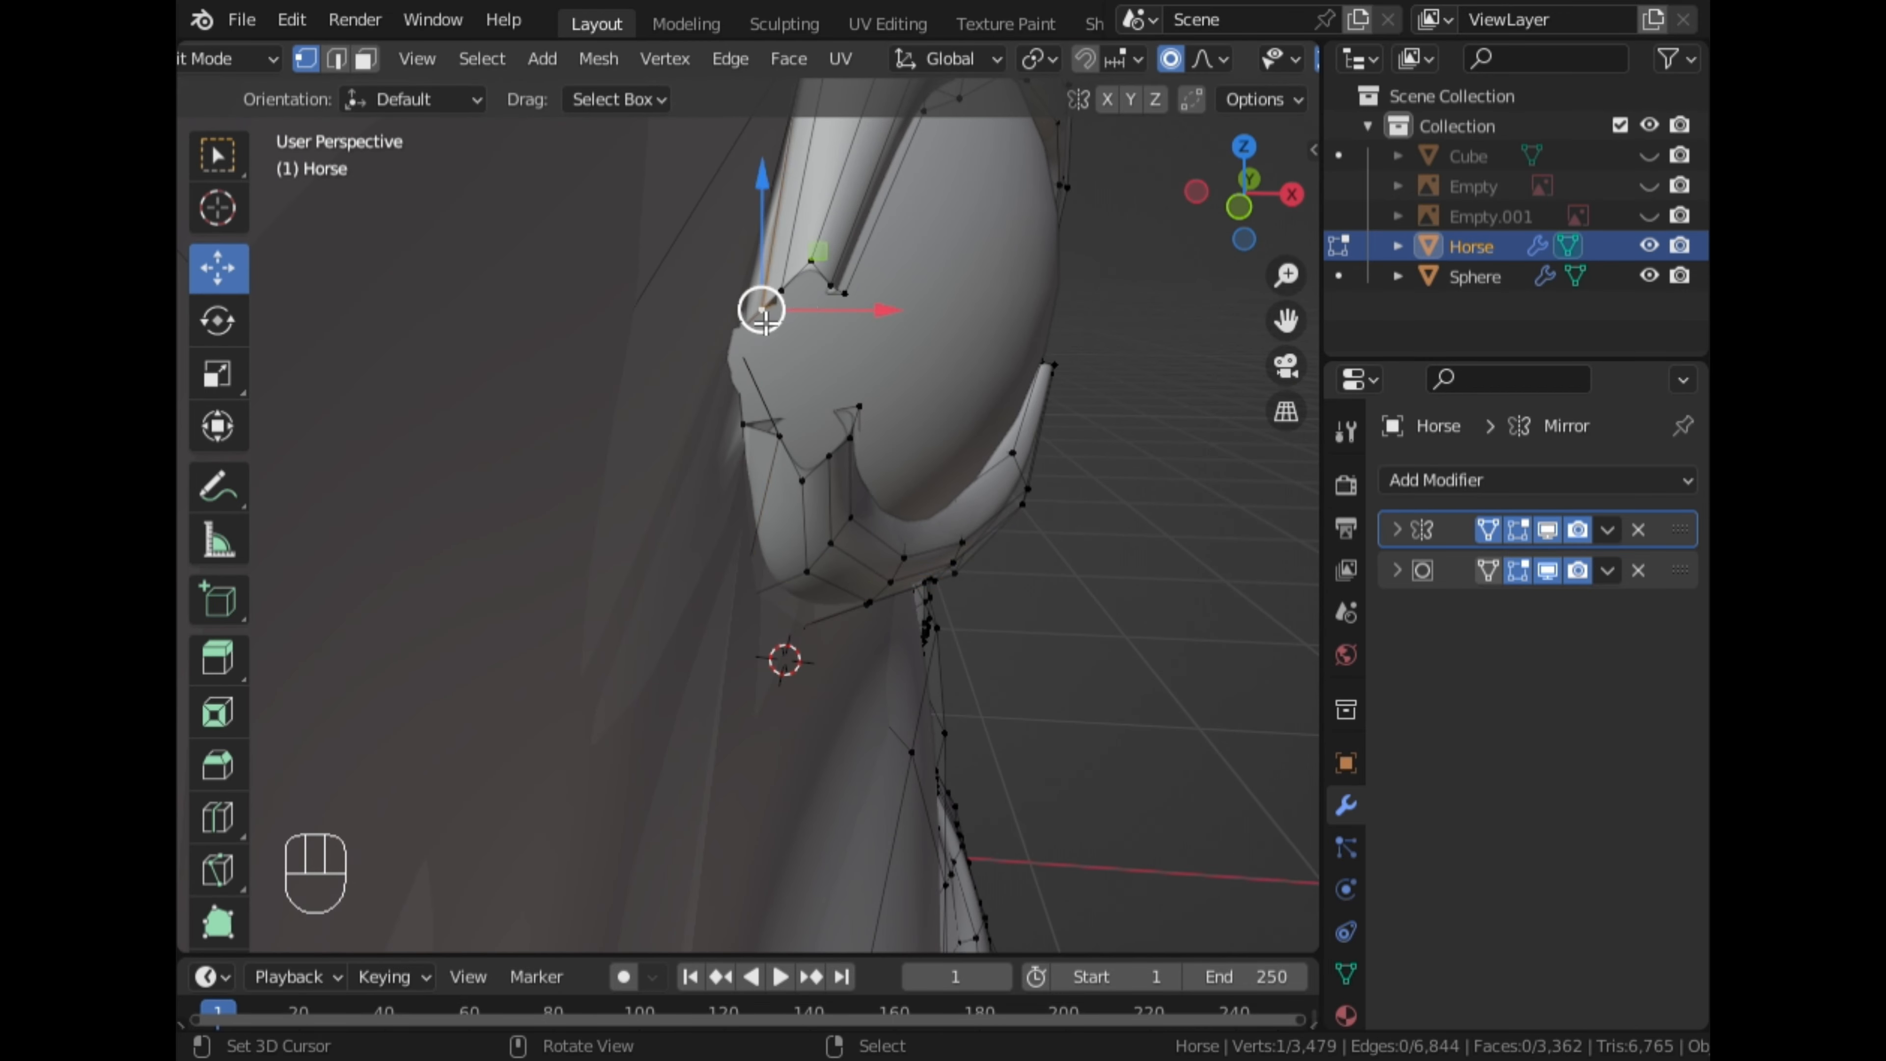
{"action": "mouse_move", "coordinate": [840, 312]}
{"action": "middle_mouse_down"}
{"action": "mouse_move", "coordinate": [764, 366]}
{"action": "mouse_move", "coordinate": [825, 327]}
{"action": "middle_mouse_up"}
{"action": "right_click", "coordinate": [763, 365], "text": "ctrl"}
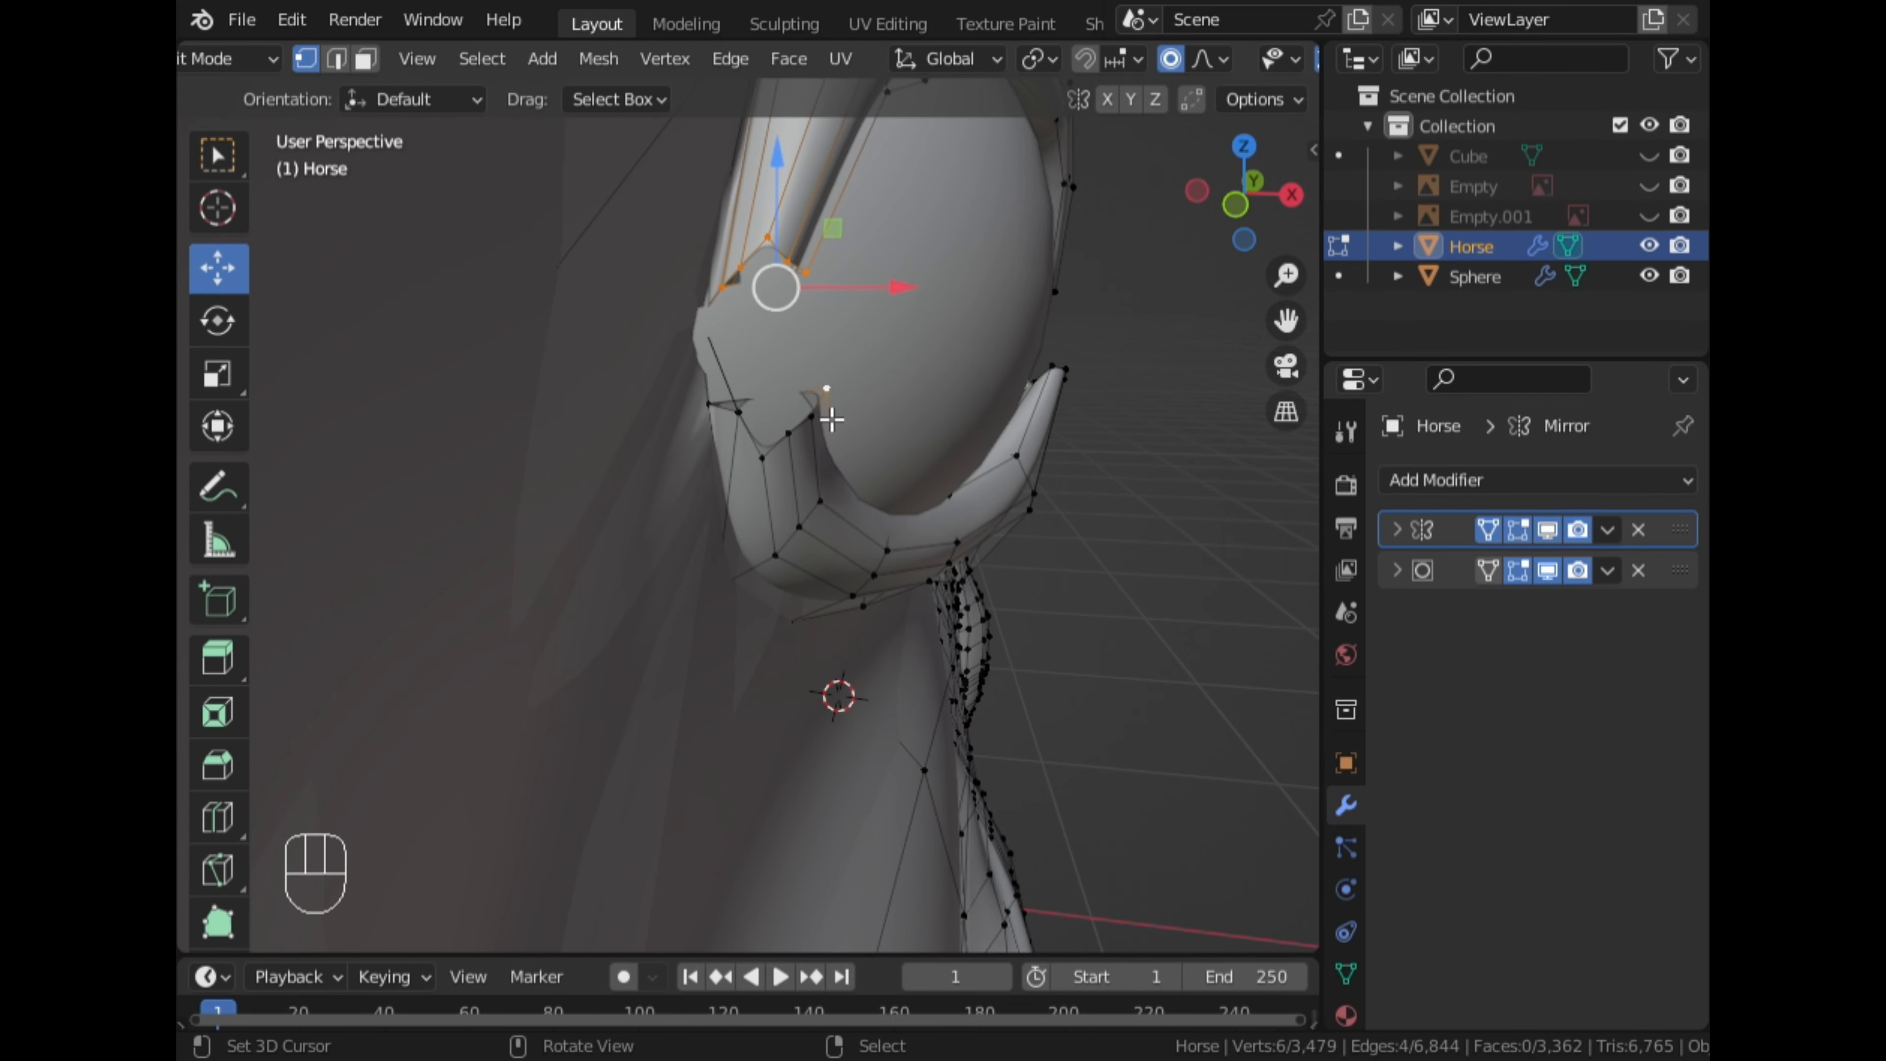
{"action": "right_click", "coordinate": [763, 472], "text": "ctrl"}
{"action": "middle_click_drag", "start_coordinate": [763, 469], "coordinate": [691, 425]}
{"action": "left_click", "coordinate": [1283, 59]}
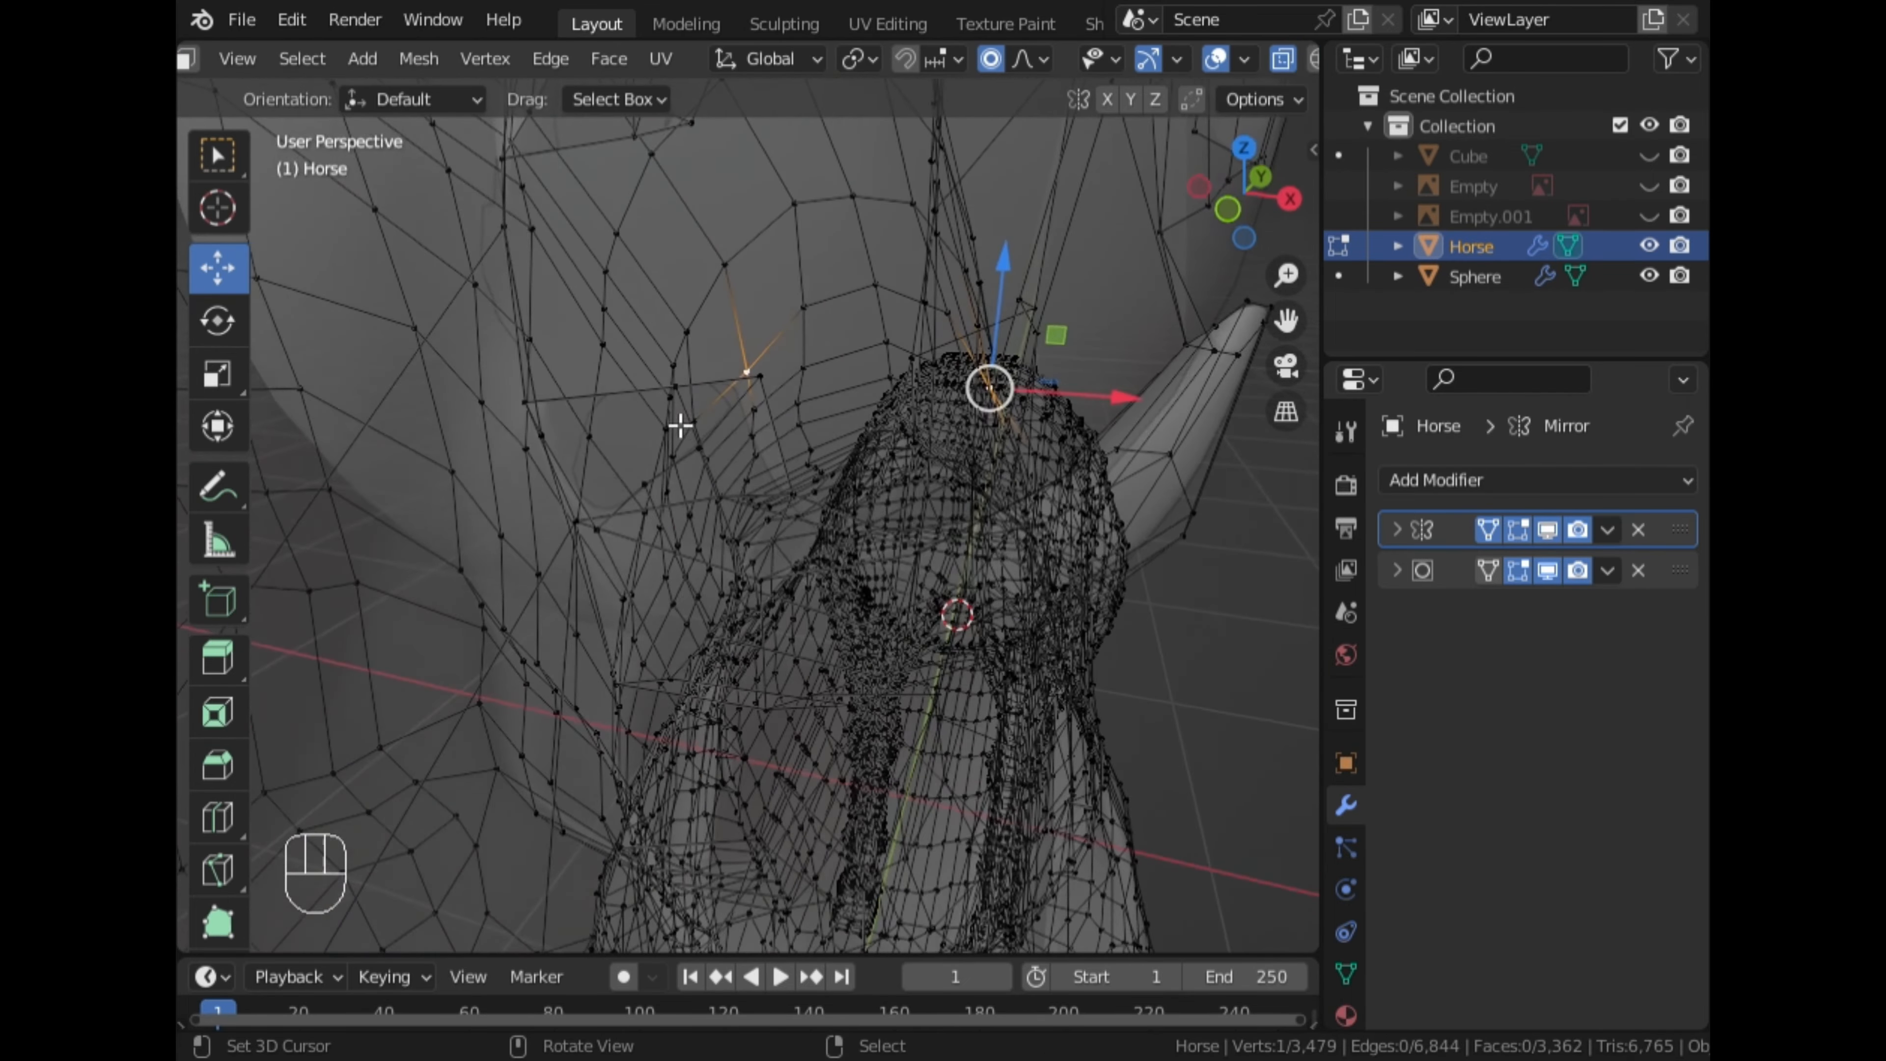
{"action": "key", "text": "g"}
{"action": "left_click", "coordinate": [675, 421]}
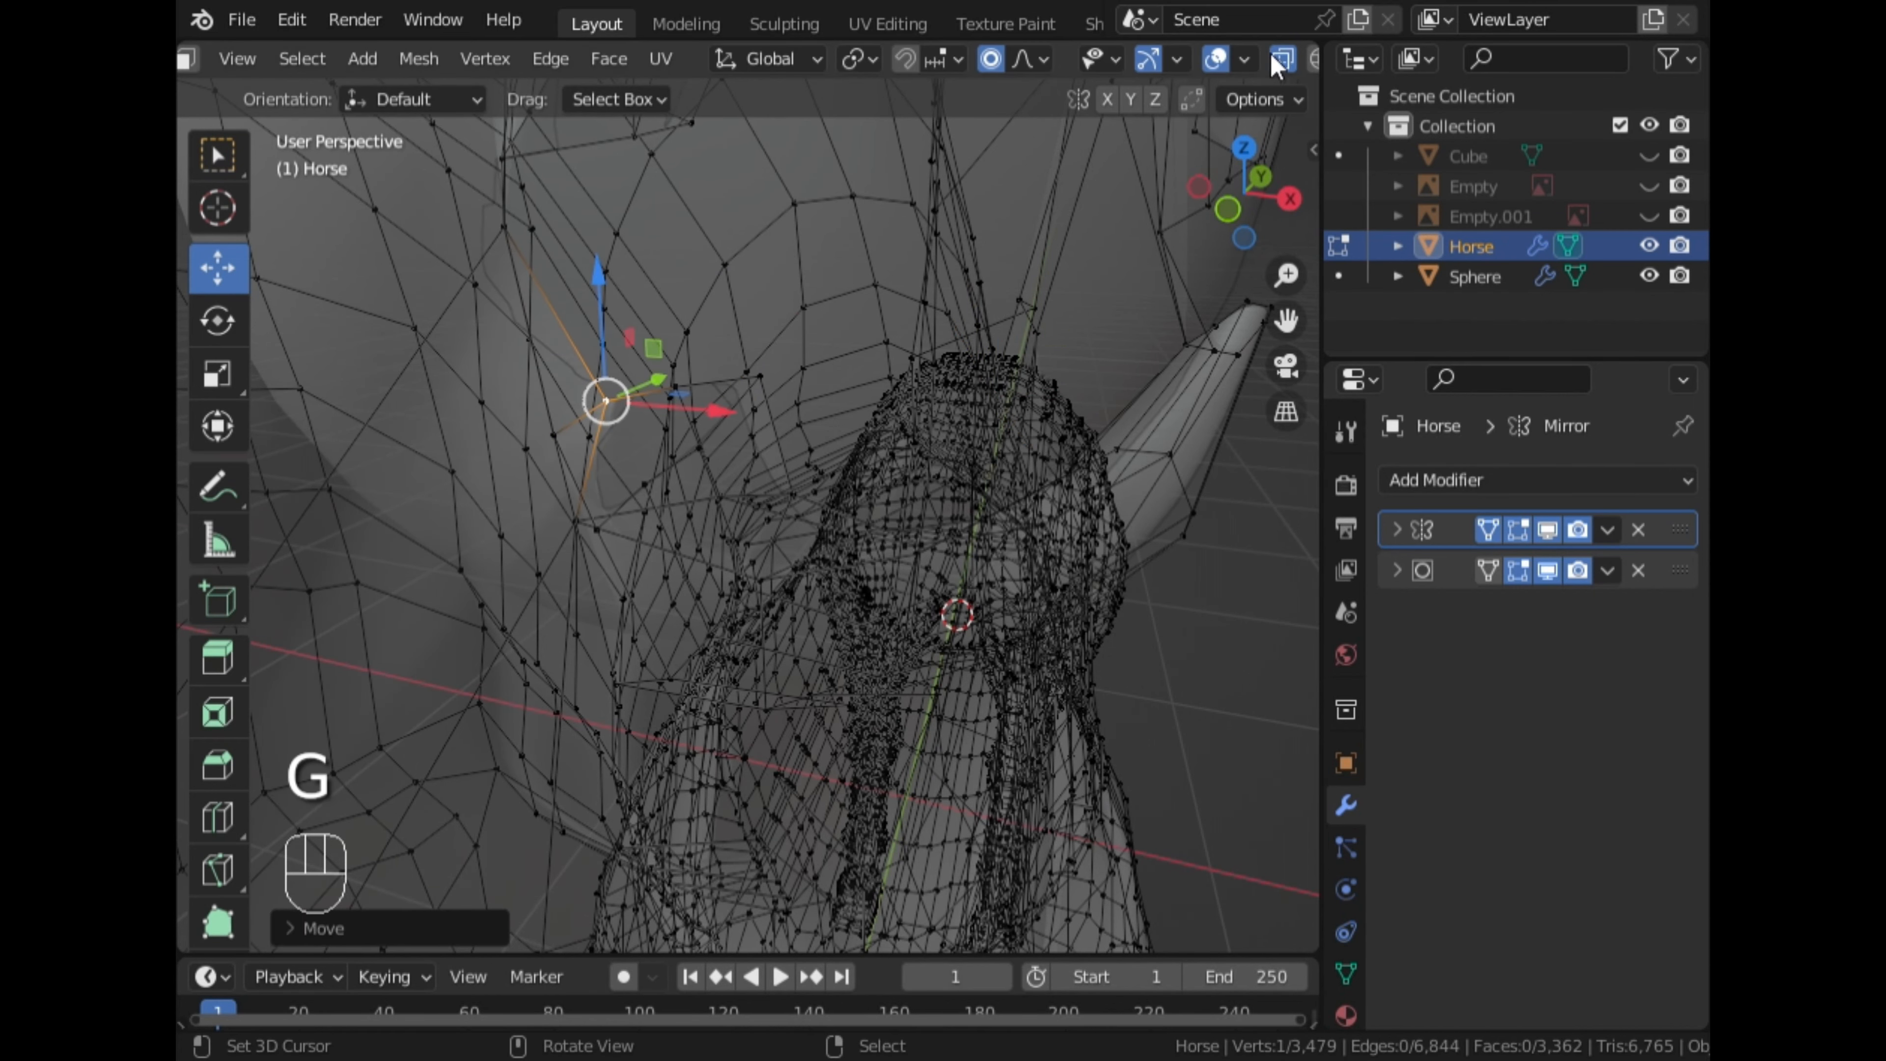
{"action": "left_click", "coordinate": [1283, 60]}
Move the back vertices at the lower eyelid's open end to line them up with the upper eyelid, checking them in X-ray display
{"action": "scroll", "coordinate": [867, 325], "scroll_direction": "down", "scroll_amount": 3}
{"action": "middle_click_drag", "start_coordinate": [868, 325], "coordinate": [934, 297]}
{"action": "key", "text": "g"}
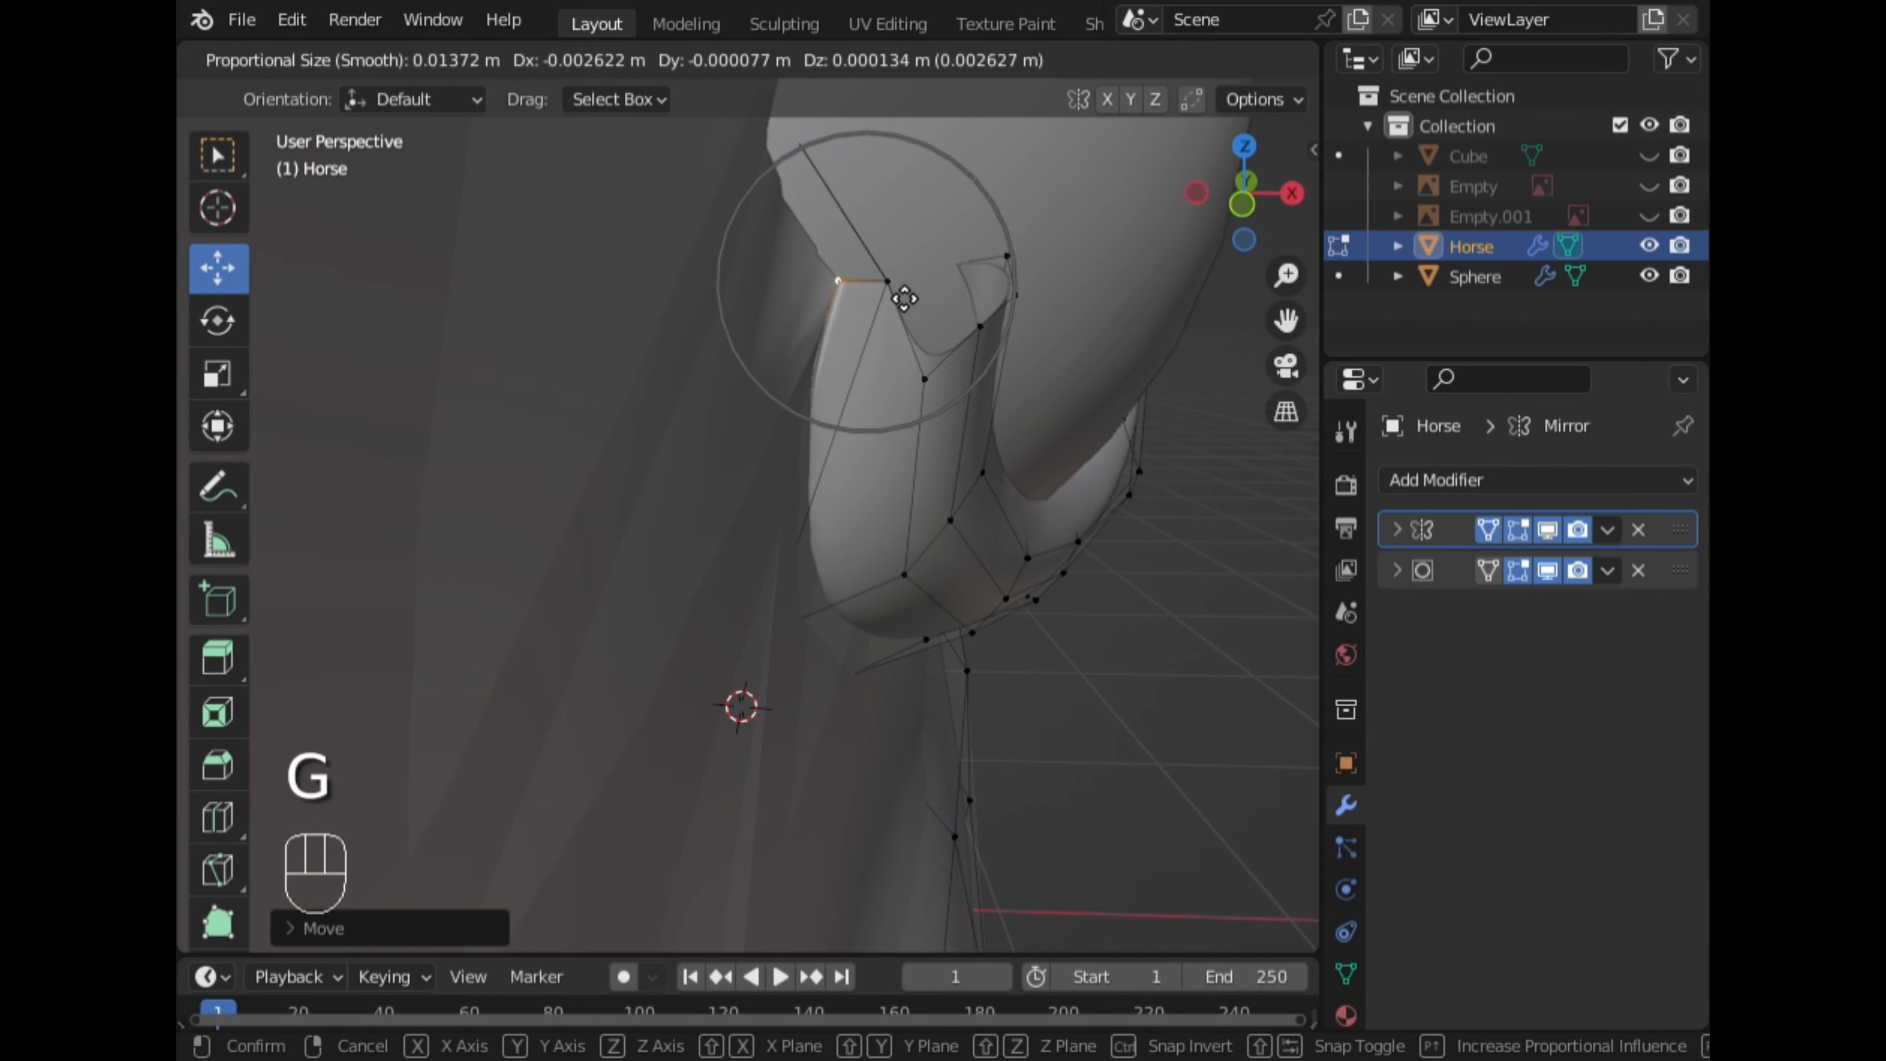
{"action": "left_click", "coordinate": [895, 296]}
{"action": "key", "text": "g"}
{"action": "left_click", "coordinate": [849, 364]}
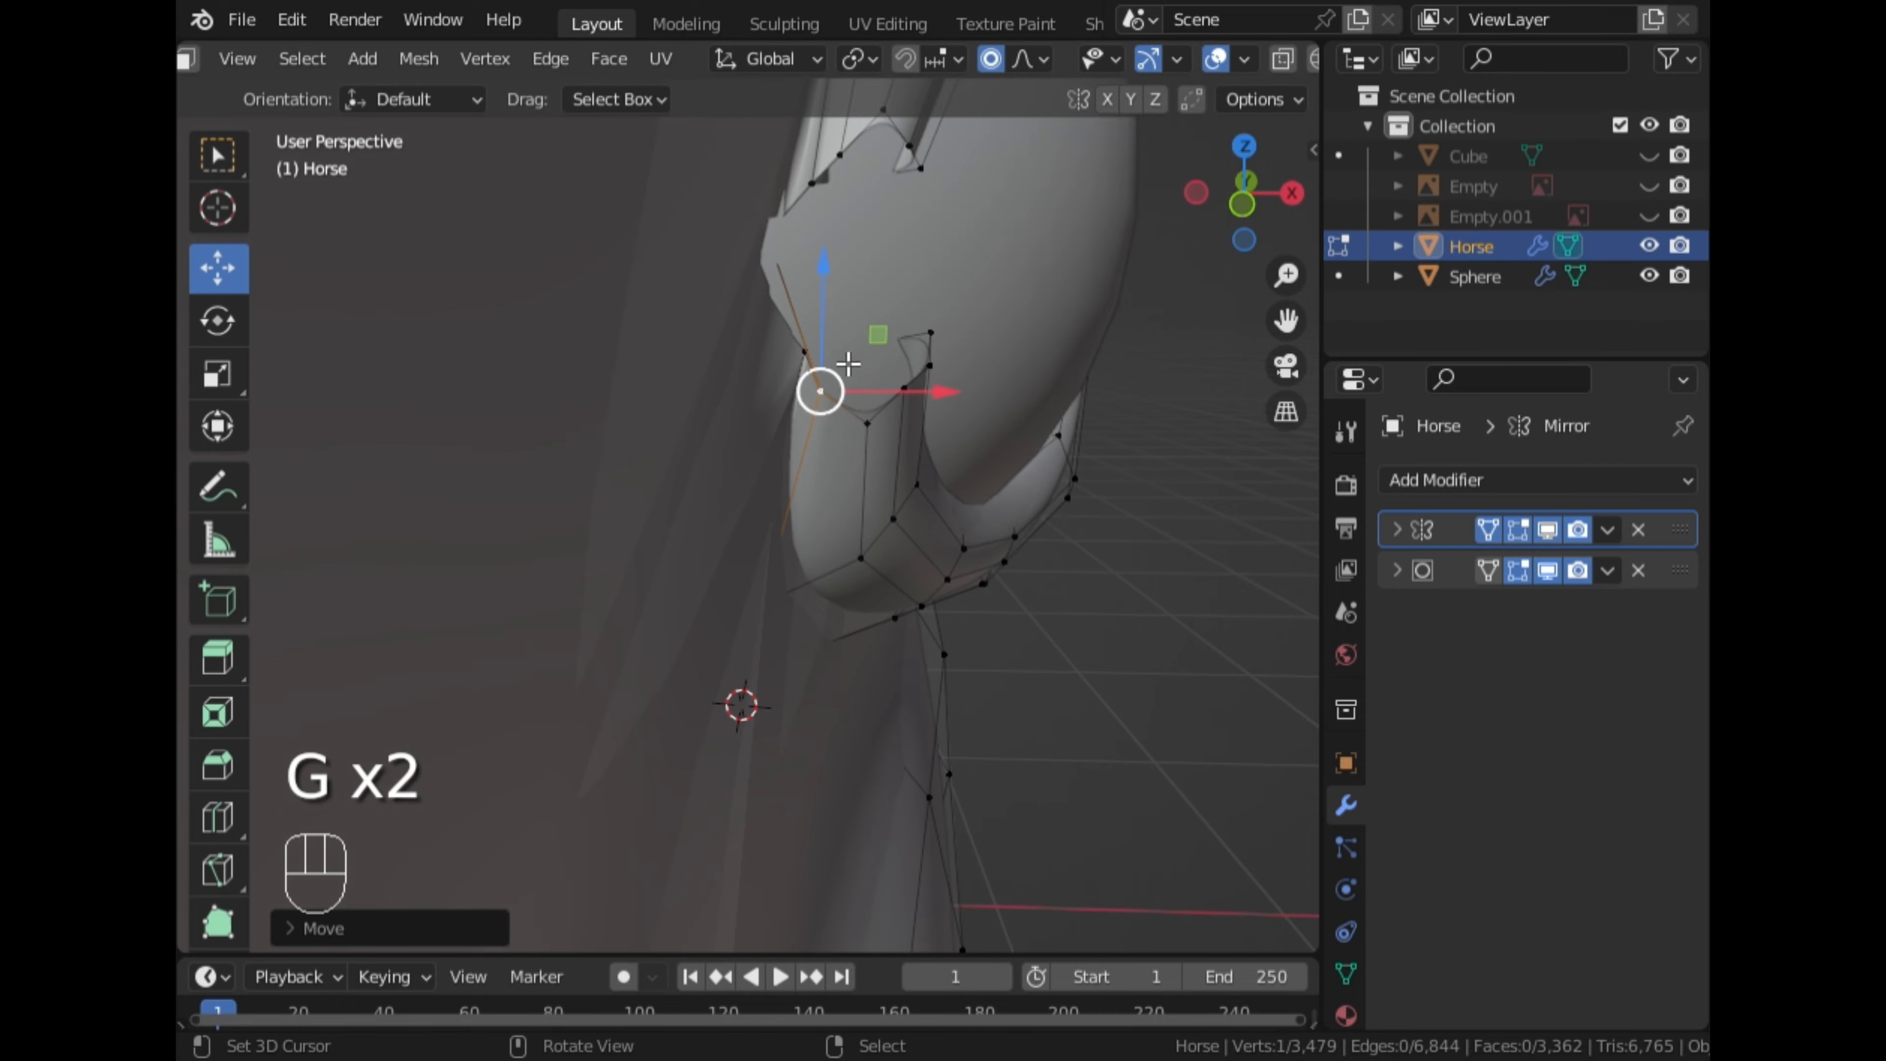
{"action": "left_click", "coordinate": [1281, 61]}
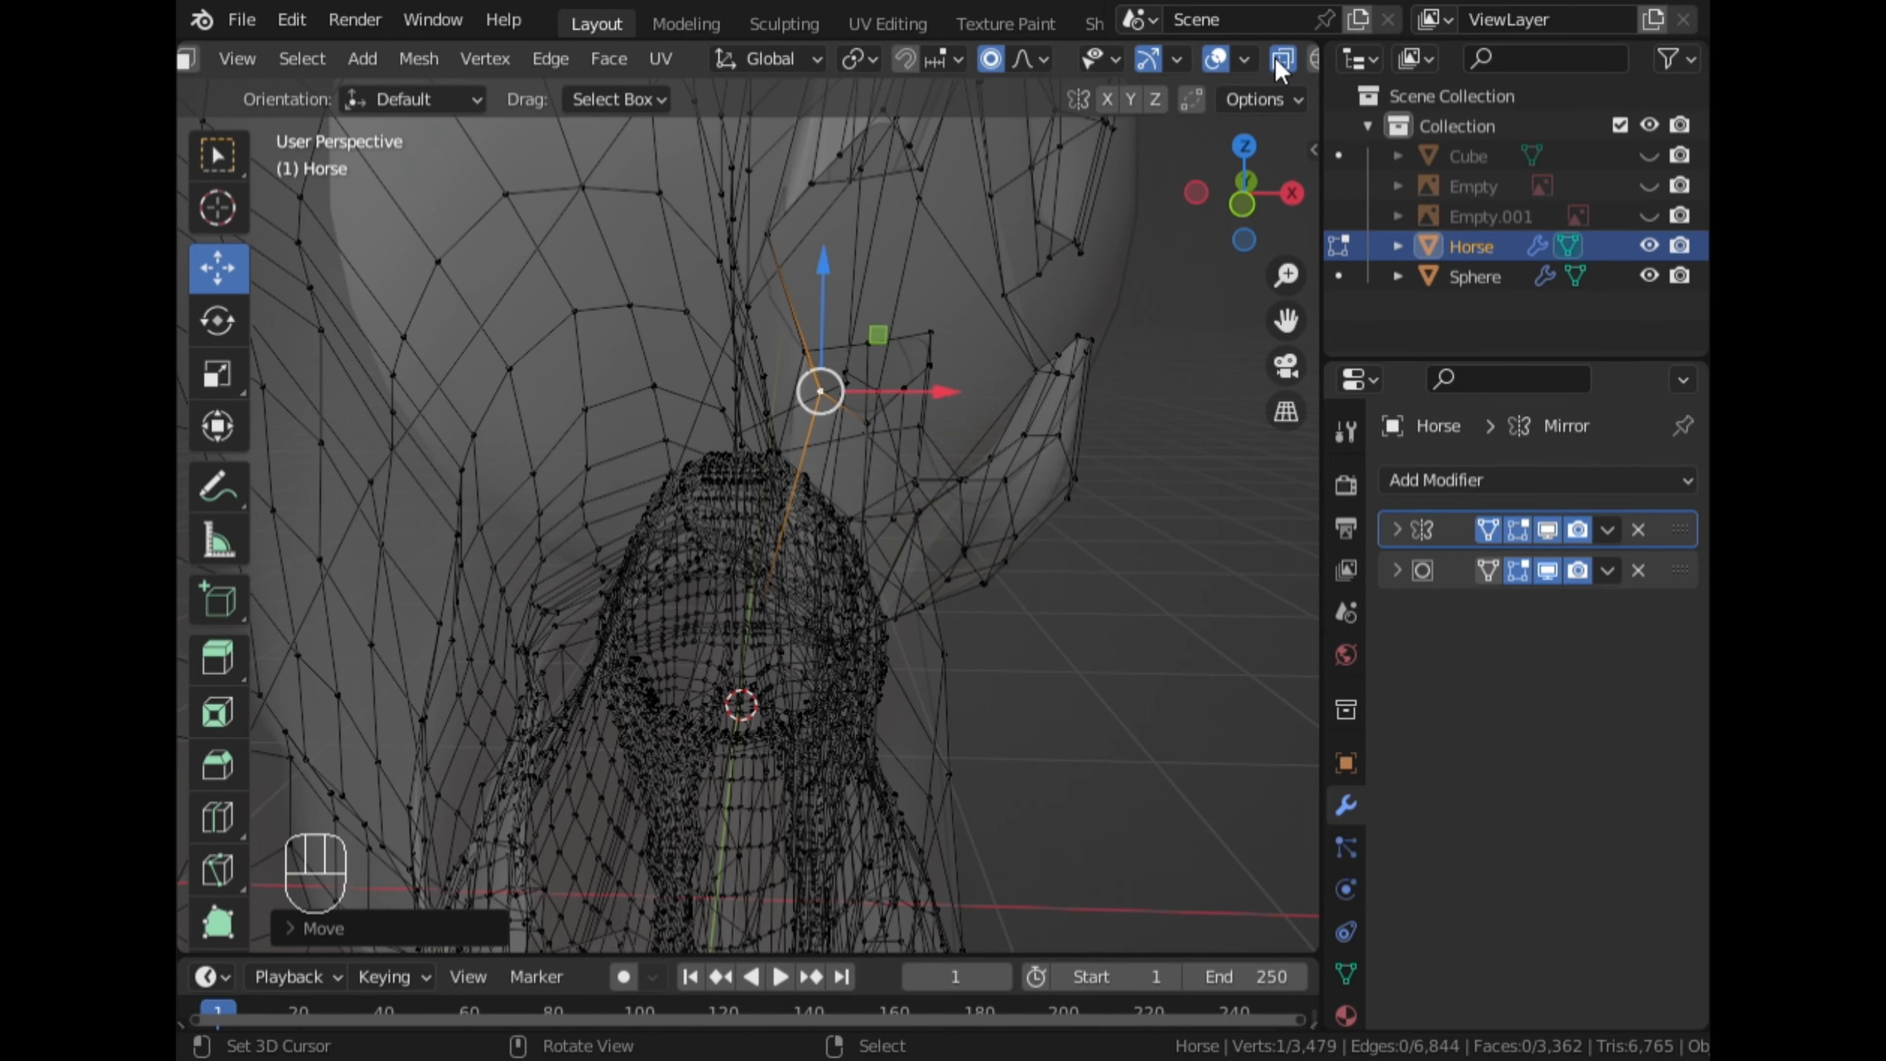
{"action": "middle_click_drag", "start_coordinate": [783, 366], "coordinate": [732, 355]}
{"action": "left_click", "coordinate": [1283, 59]}
Select the open end edges of the lower and upper eyelids and bridge them to close the eye corner
{"action": "middle_click_drag", "start_coordinate": [965, 319], "coordinate": [903, 325]}
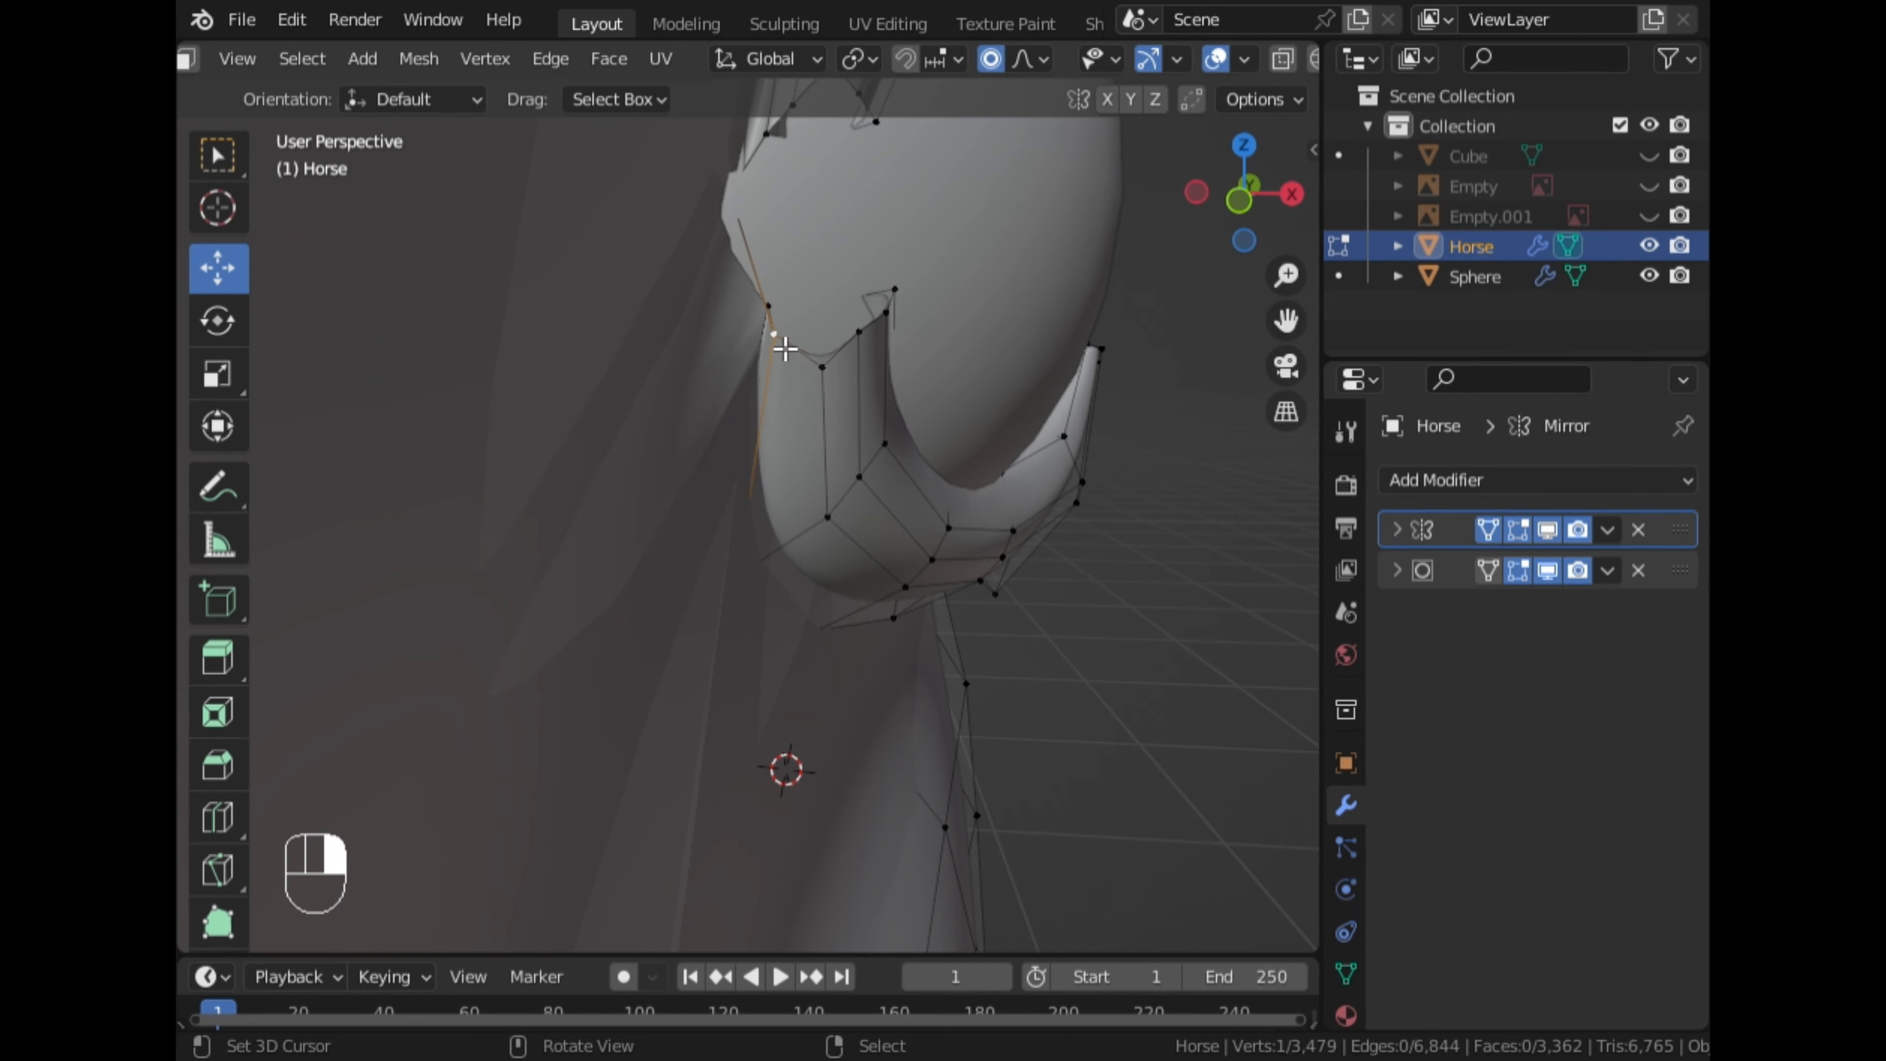
{"action": "scroll", "coordinate": [904, 347], "scroll_direction": "down", "scroll_amount": 1}
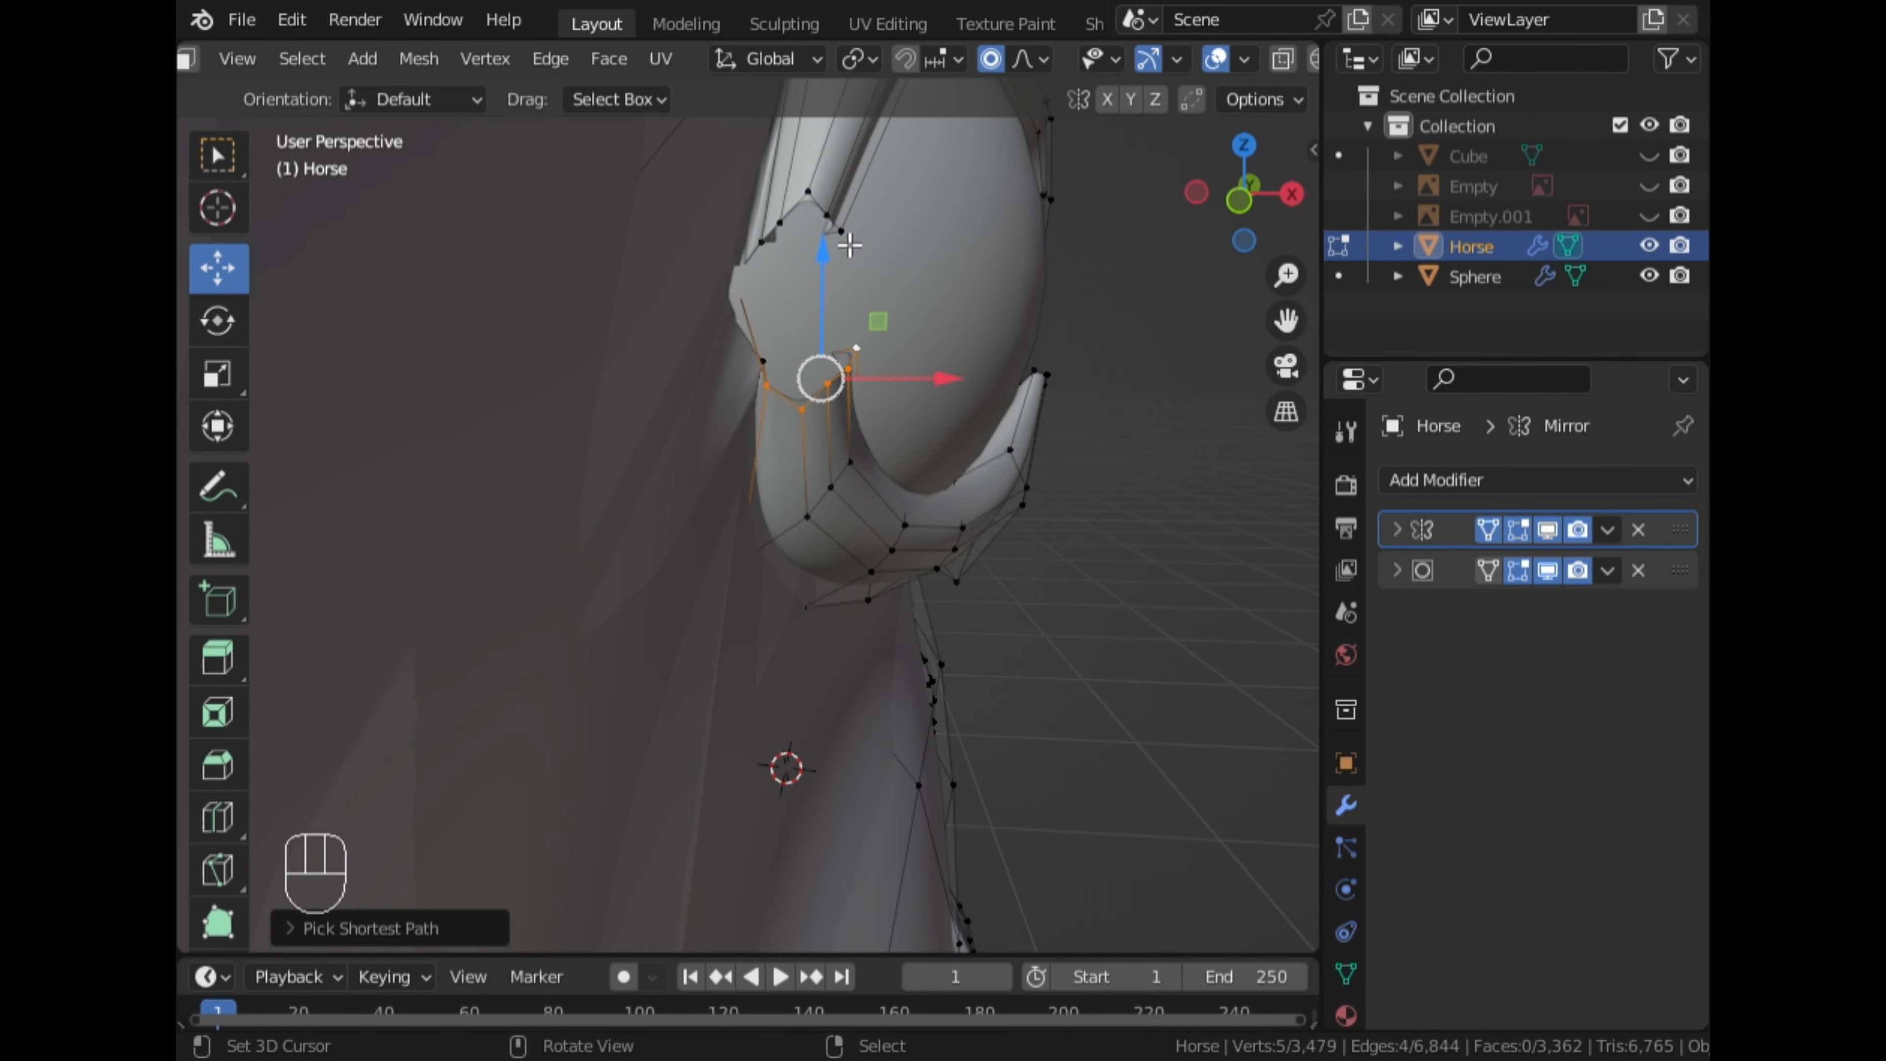
{"action": "right_click", "coordinate": [845, 238], "text": "shift"}
{"action": "left_click", "coordinate": [550, 59]}
{"action": "left_click", "coordinate": [600, 154]}
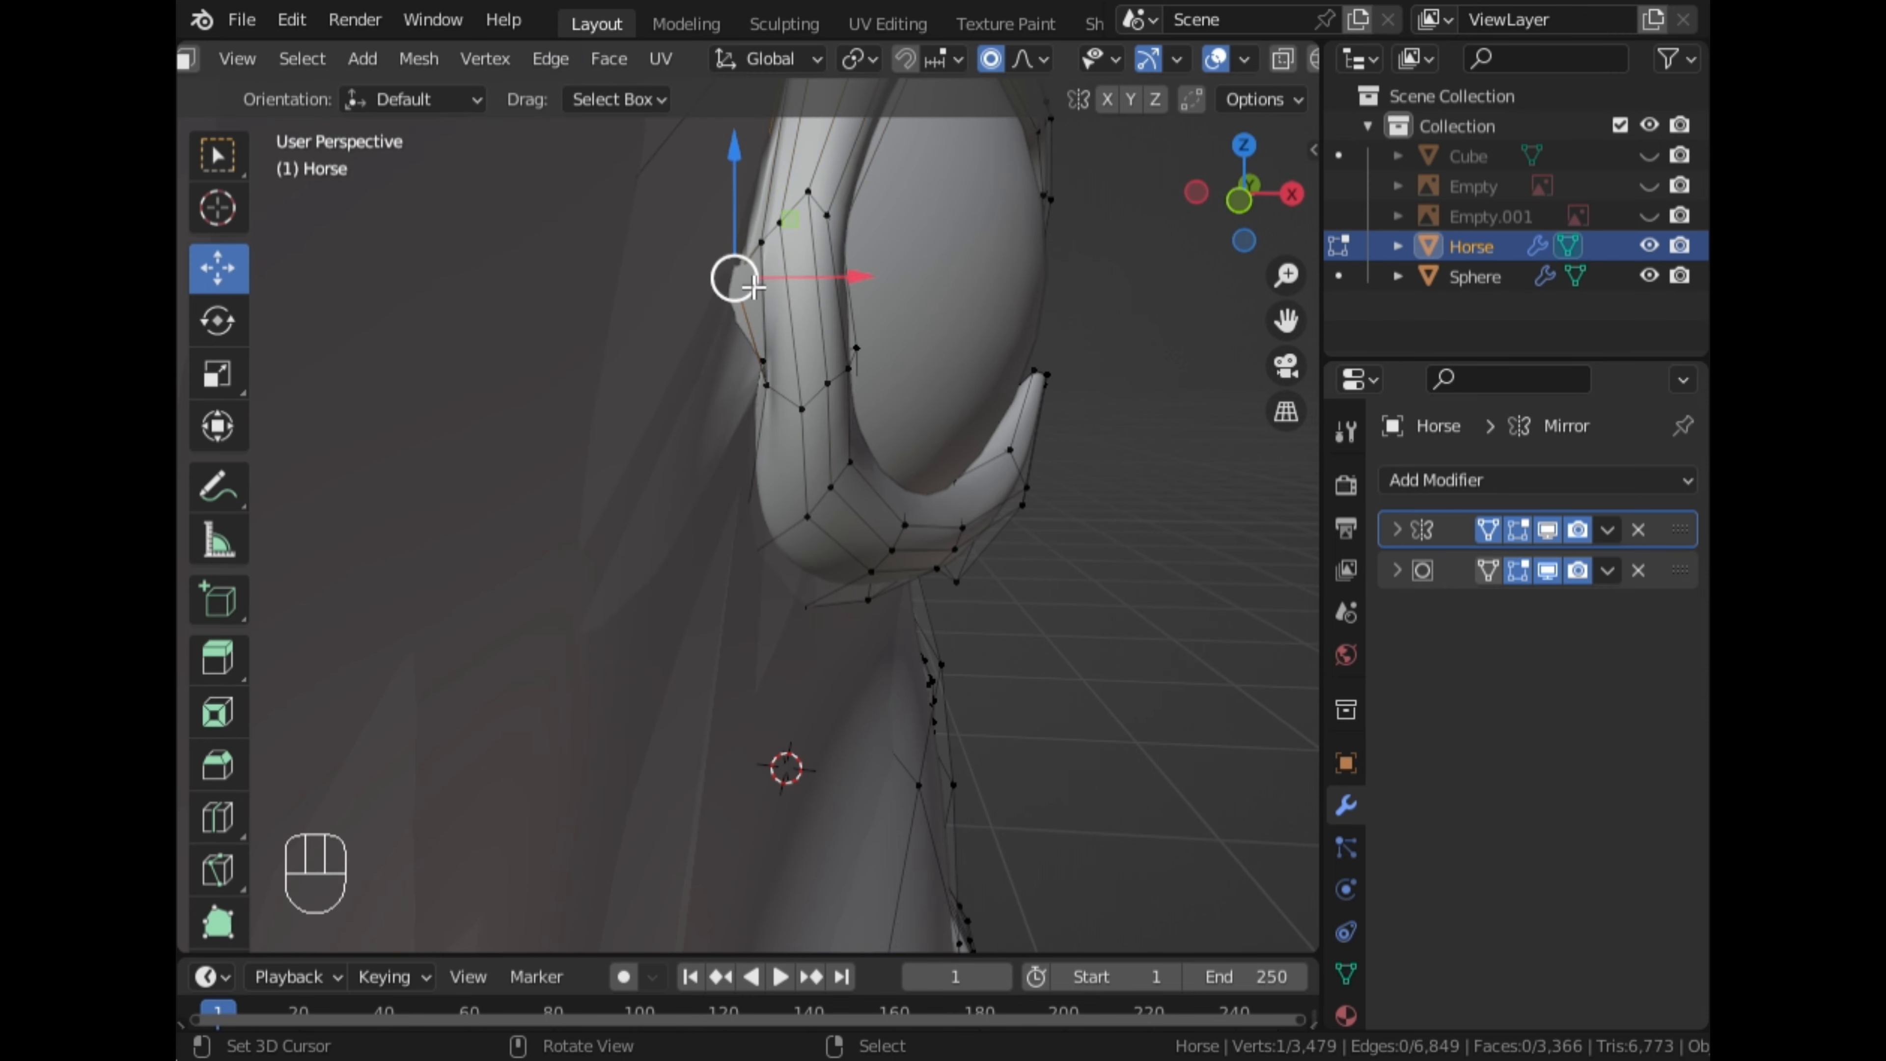
Move the vertex behind the bridged eye corner along Y and X to bring it closer to the eyelid rim
{"action": "key", "text": "g"}
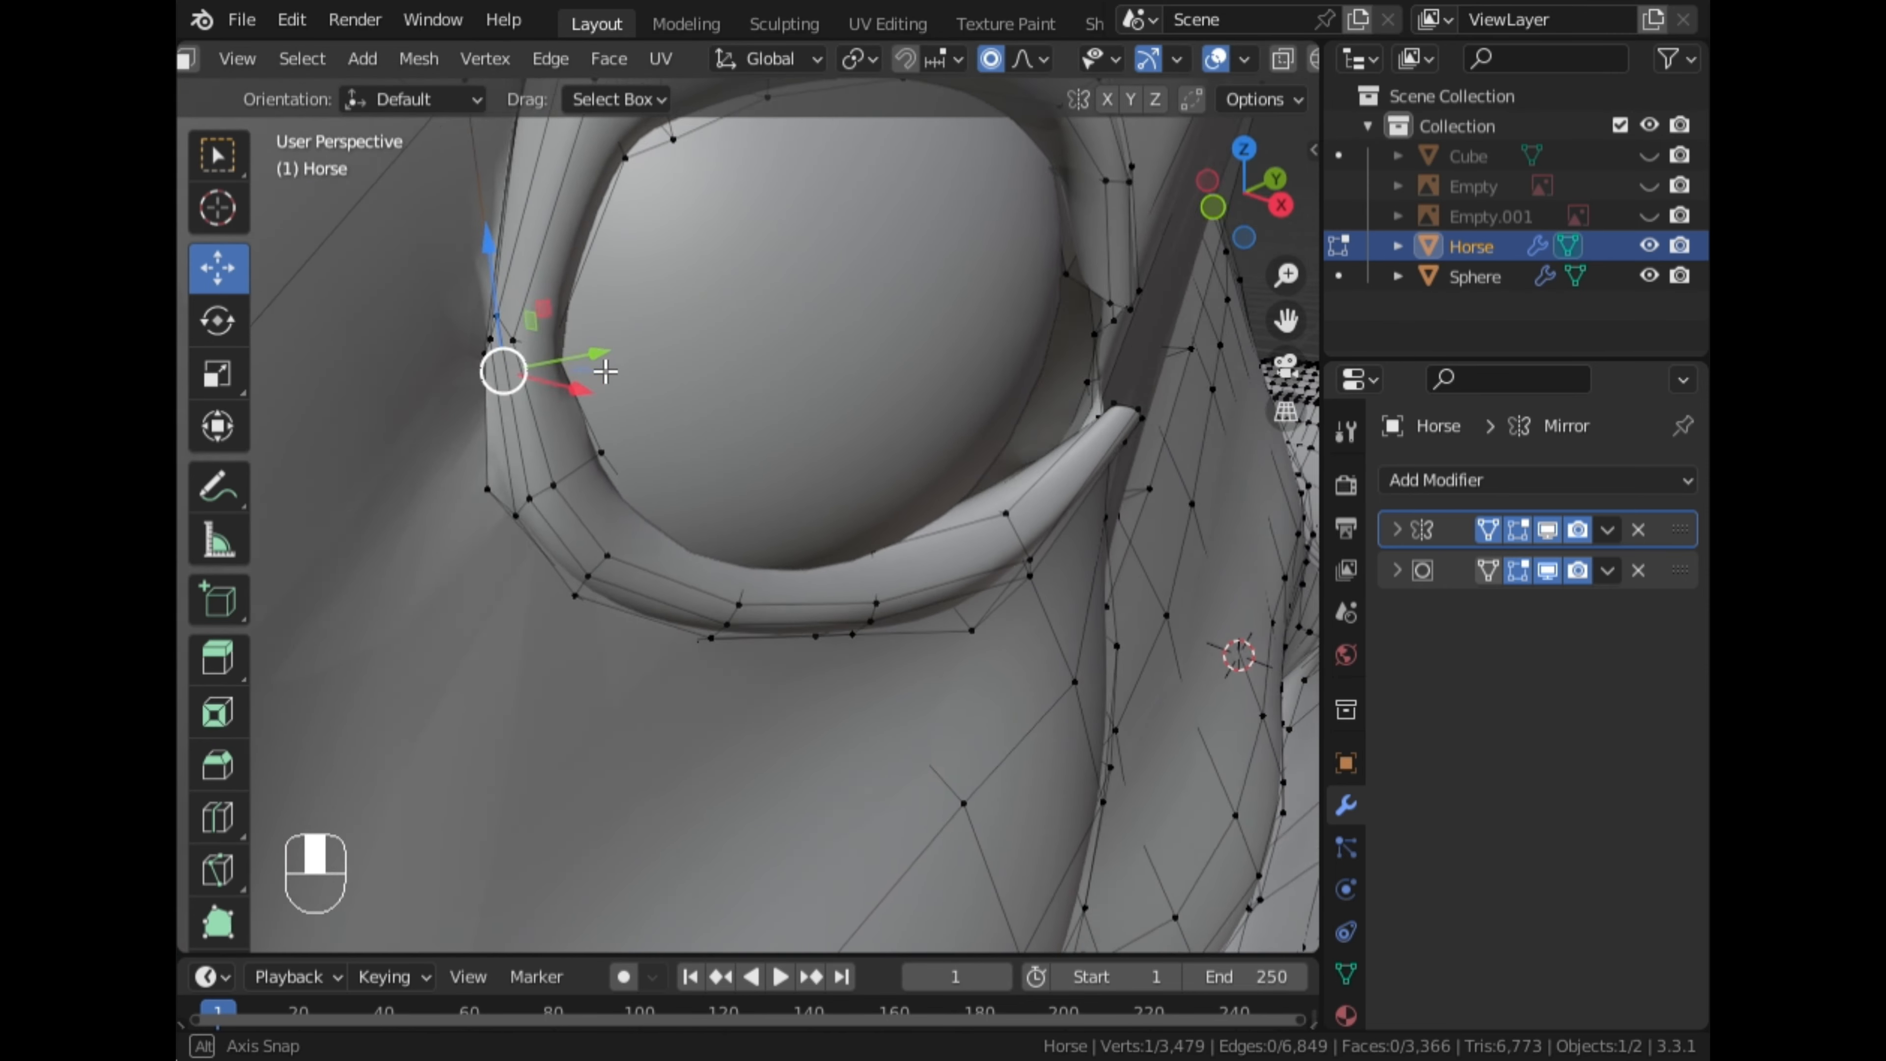
{"action": "key", "text": "g"}
{"action": "key", "text": "y"}
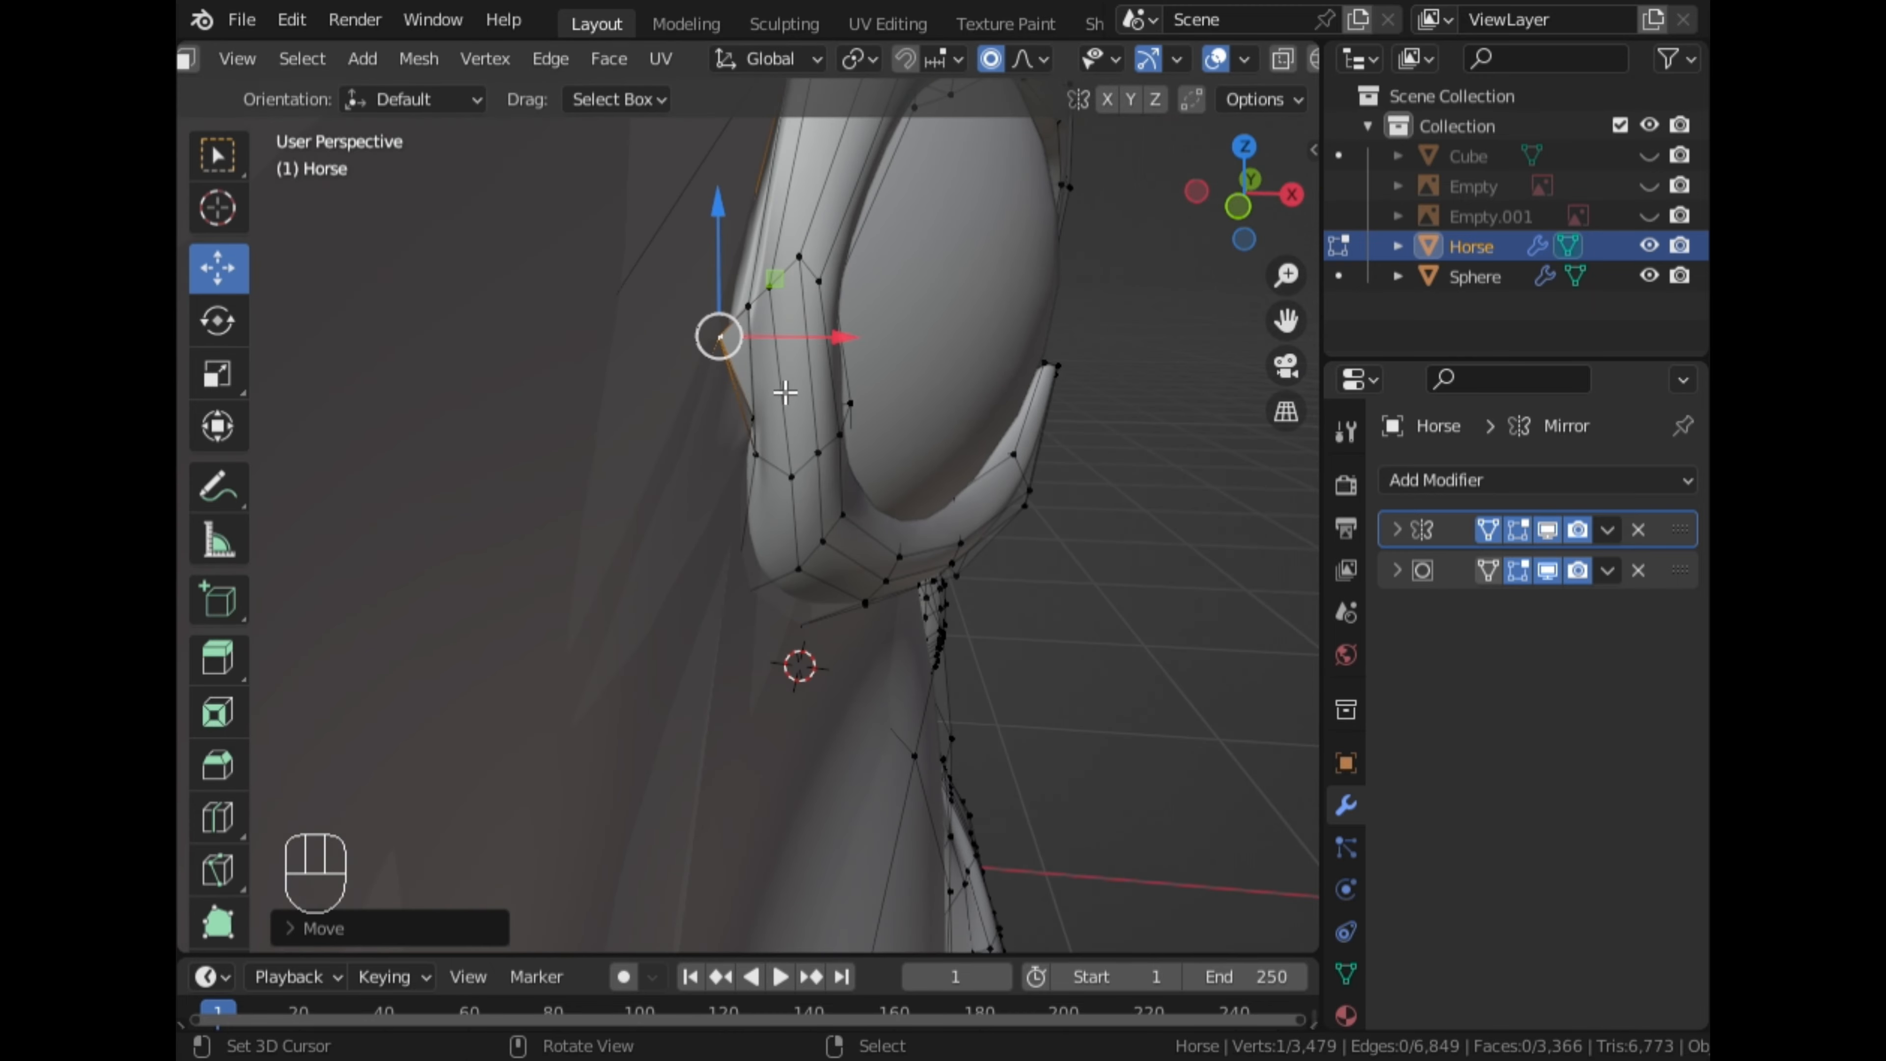
{"action": "left_click_drag", "start_coordinate": [826, 352], "coordinate": [856, 352]}
{"action": "left_click", "coordinate": [1282, 61]}
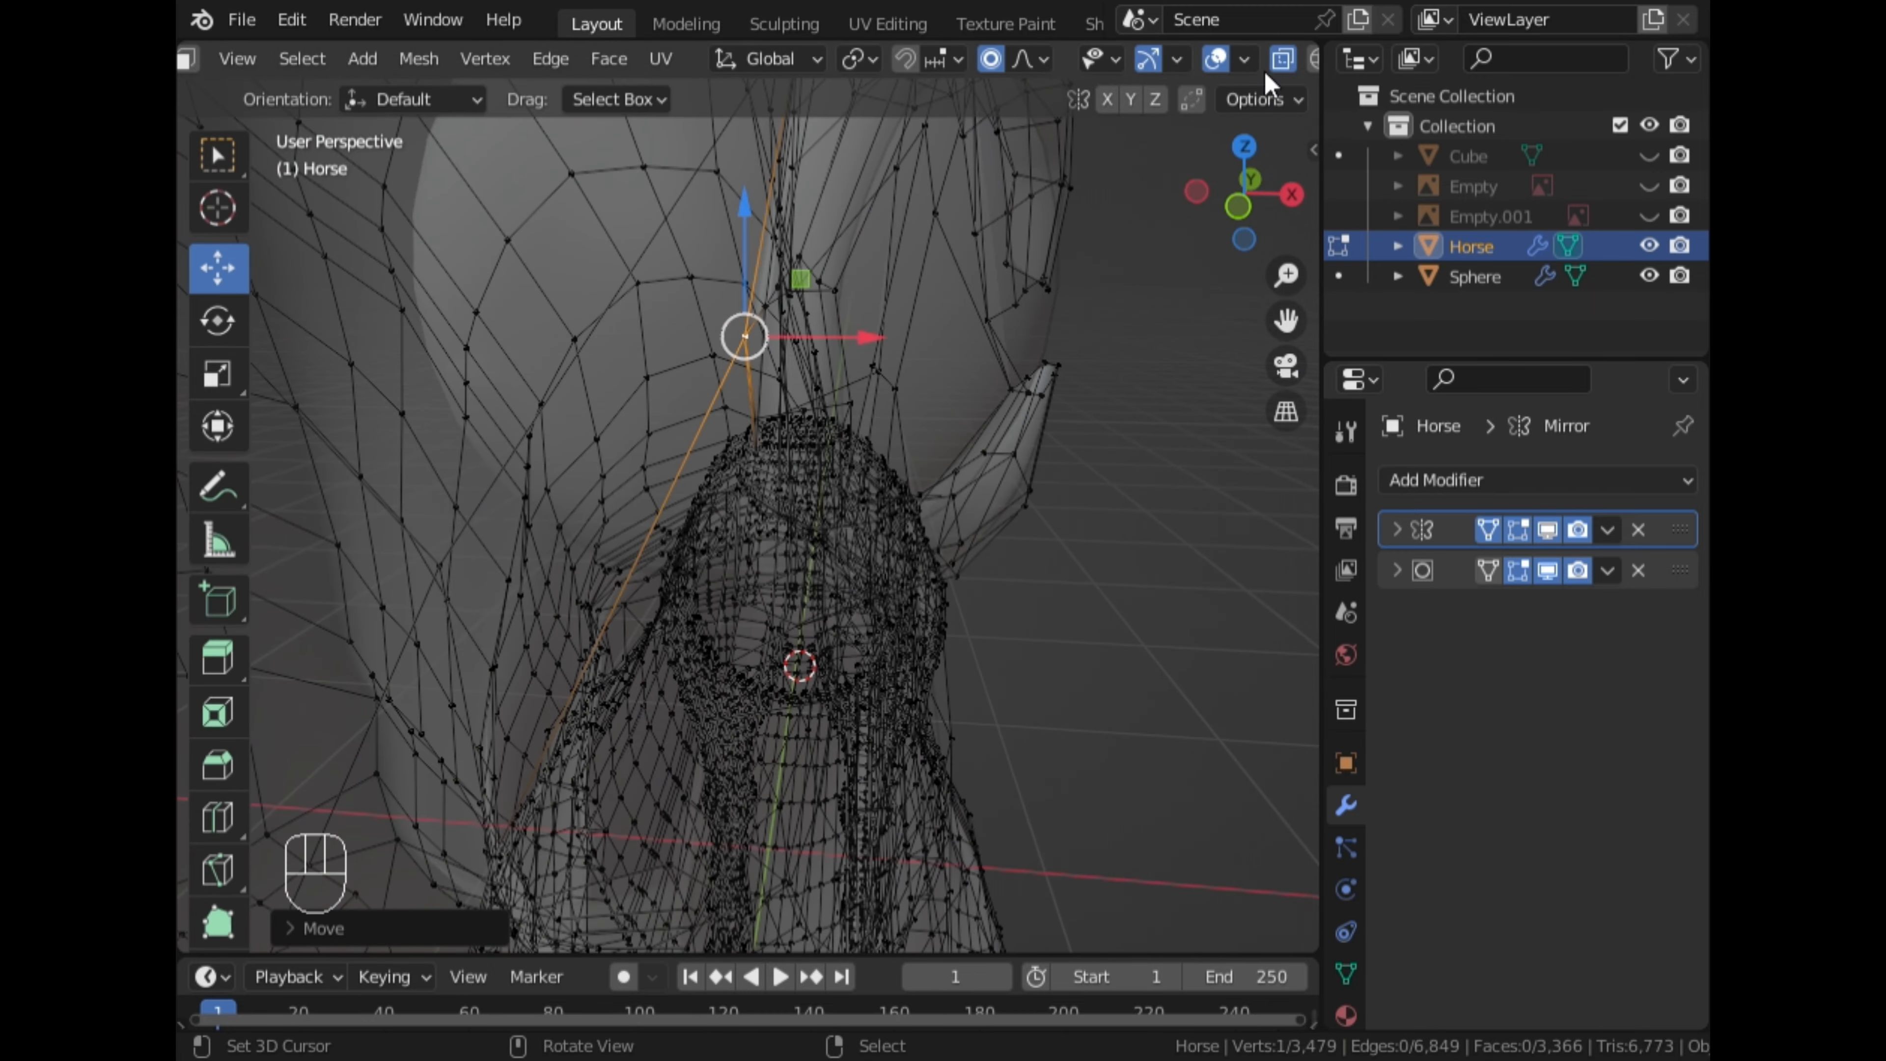
{"action": "middle_click_drag", "start_coordinate": [839, 288], "coordinate": [813, 240]}
{"action": "left_click", "coordinate": [1283, 59]}
Hide the eyeball sphere and delete the protruding edge behind the bridged eyelid corner
{"action": "middle_click_drag", "start_coordinate": [969, 286], "coordinate": [658, 401]}
{"action": "left_click", "coordinate": [1650, 277]}
{"action": "left_click_drag", "start_coordinate": [1286, 321], "coordinate": [1095, 483]}
{"action": "scroll", "coordinate": [817, 443], "scroll_direction": "up", "scroll_amount": 2}
{"action": "key", "text": "ctrl+z"}
{"action": "middle_click_drag", "start_coordinate": [817, 442], "coordinate": [958, 416]}
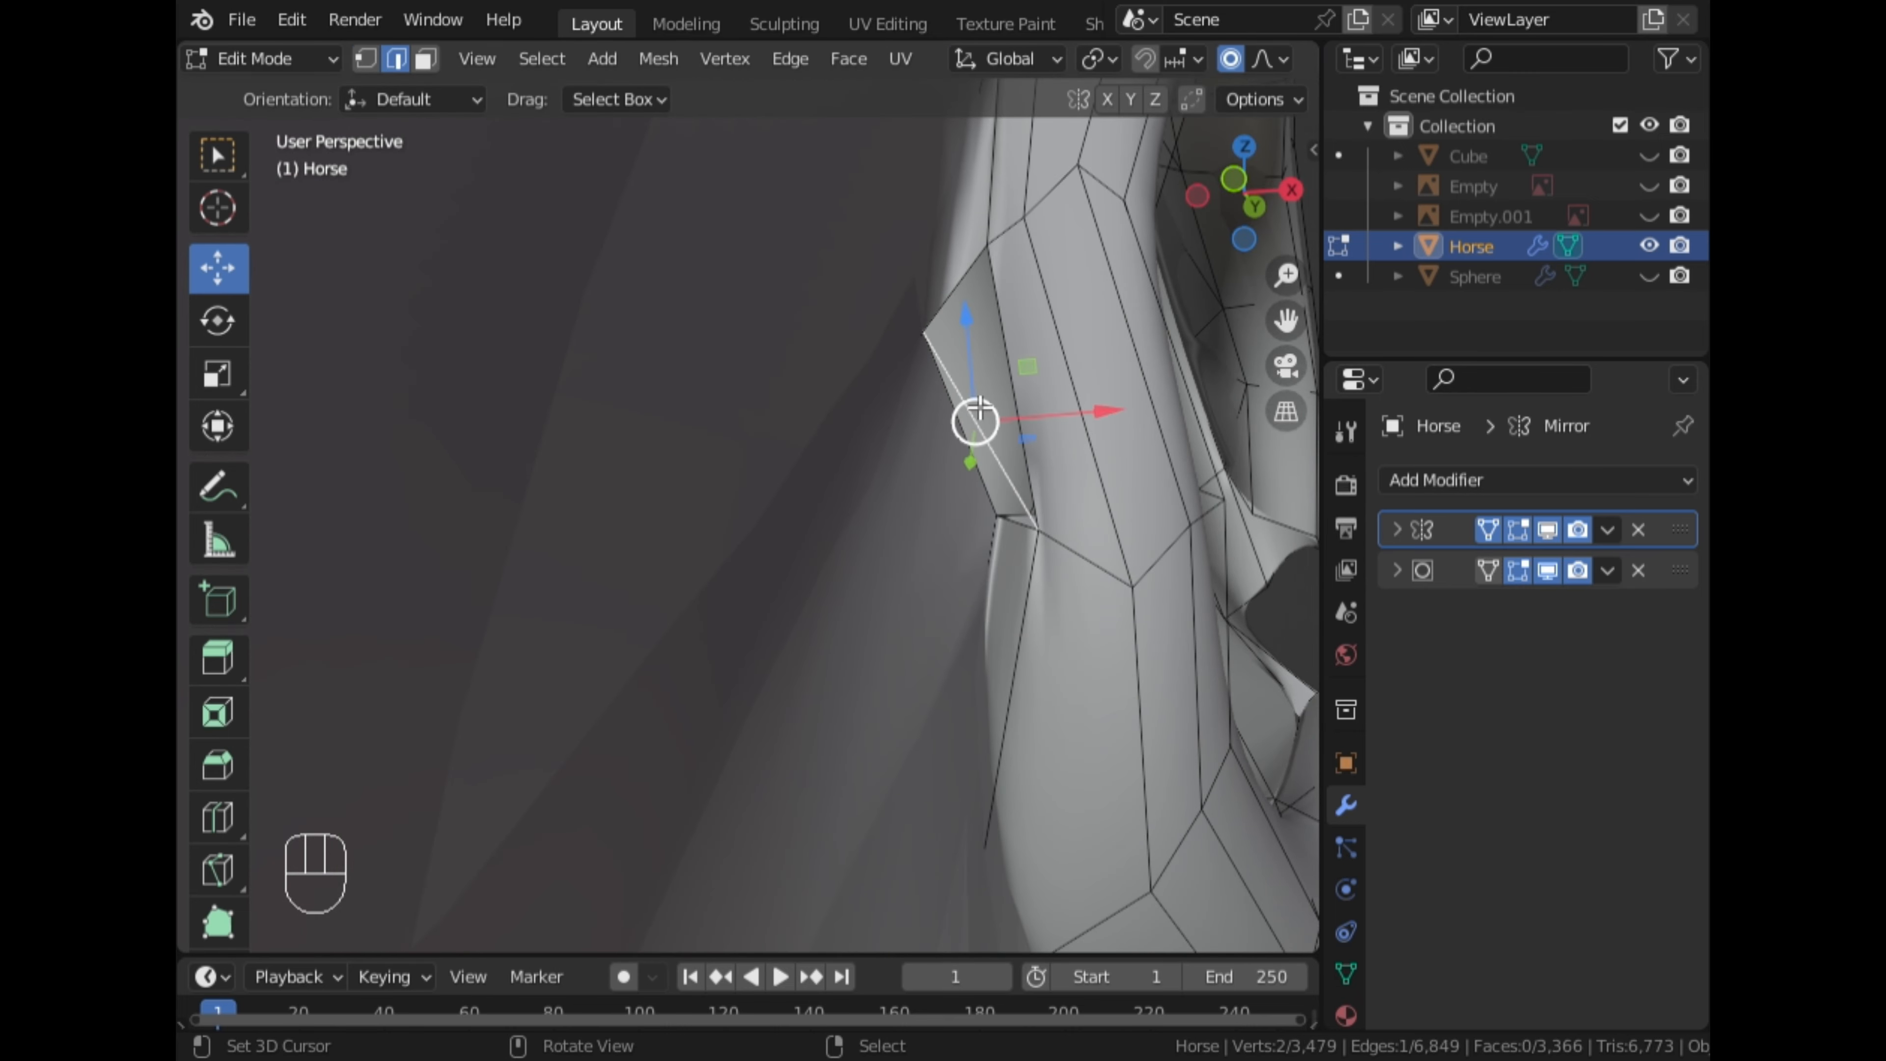
{"action": "key", "text": "x"}
{"action": "left_click", "coordinate": [928, 448]}
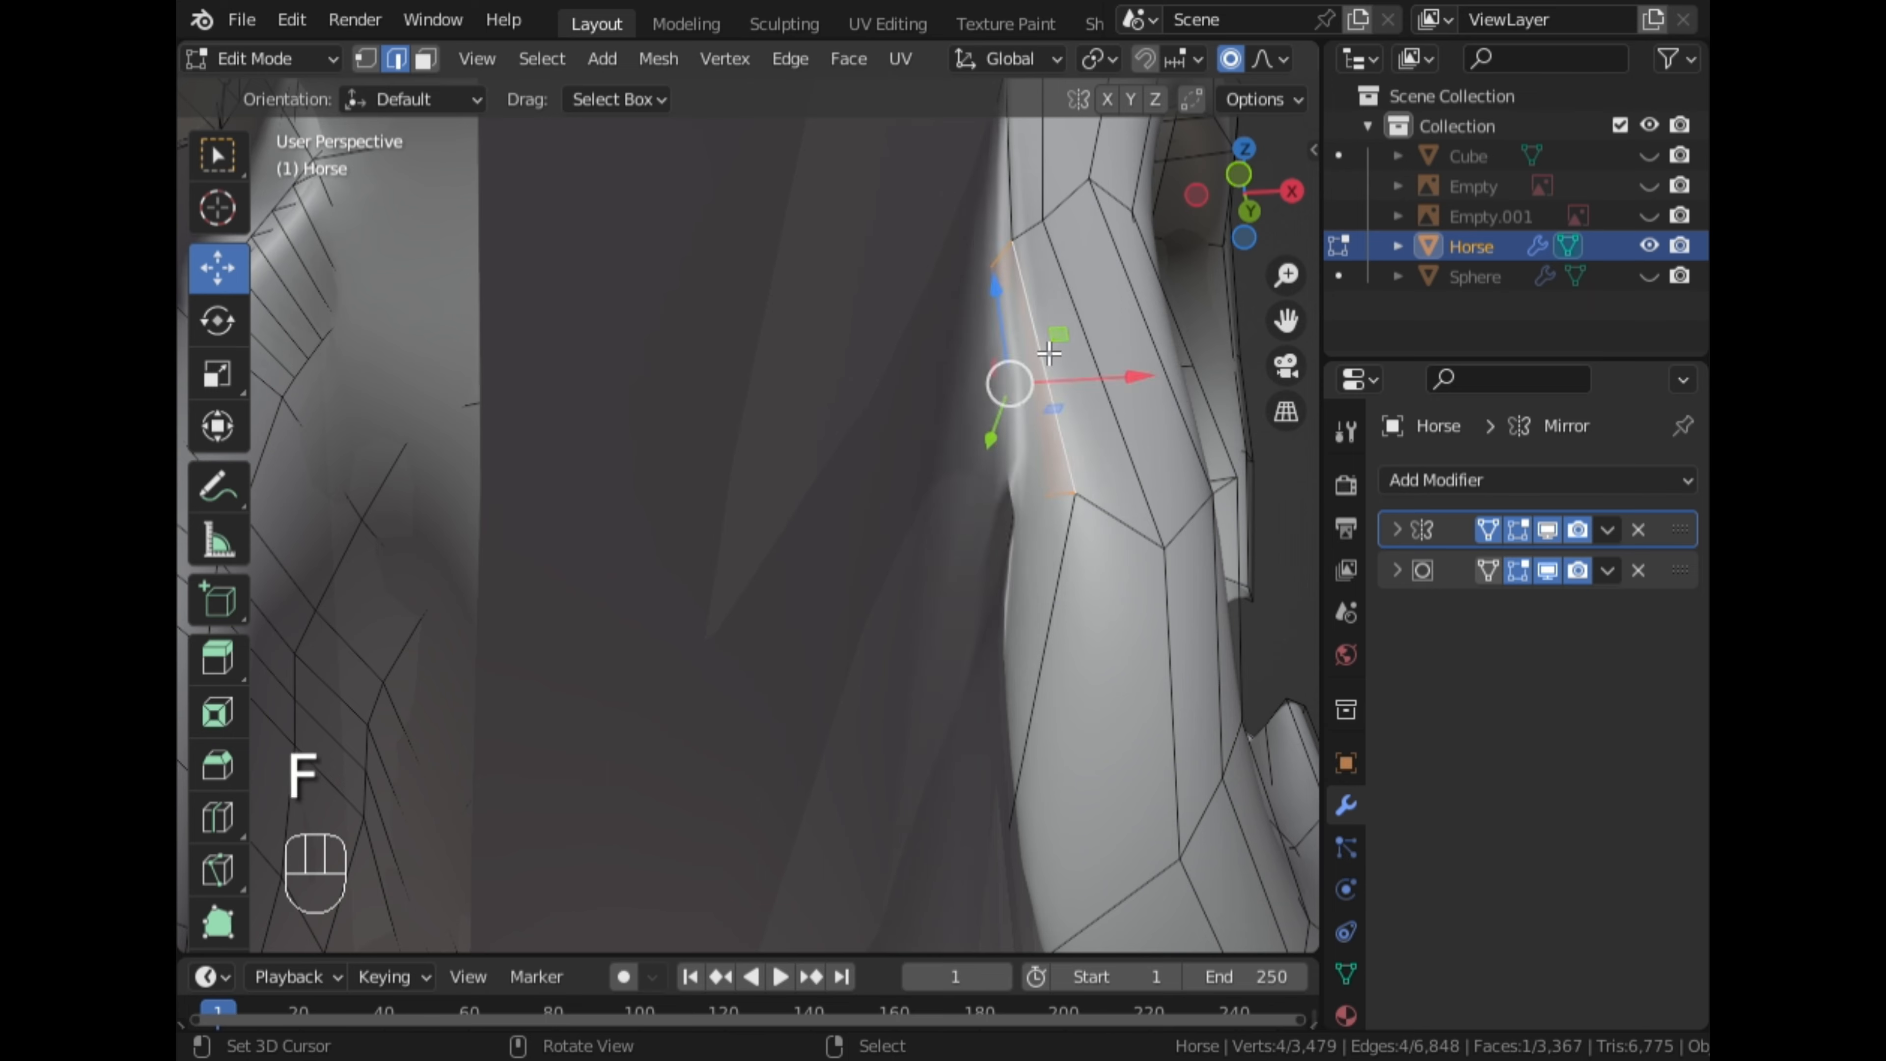
Select the open edges beside the bridged eye corner and fill the gap there with faces
{"action": "key", "text": "Tab"}
{"action": "scroll", "coordinate": [1033, 390], "scroll_direction": "down", "scroll_amount": 5}
{"action": "middle_click_drag", "start_coordinate": [1020, 395], "coordinate": [265, 590]}
{"action": "scroll", "coordinate": [523, 568], "scroll_direction": "up", "scroll_amount": 5}
{"action": "key", "text": "Tab"}
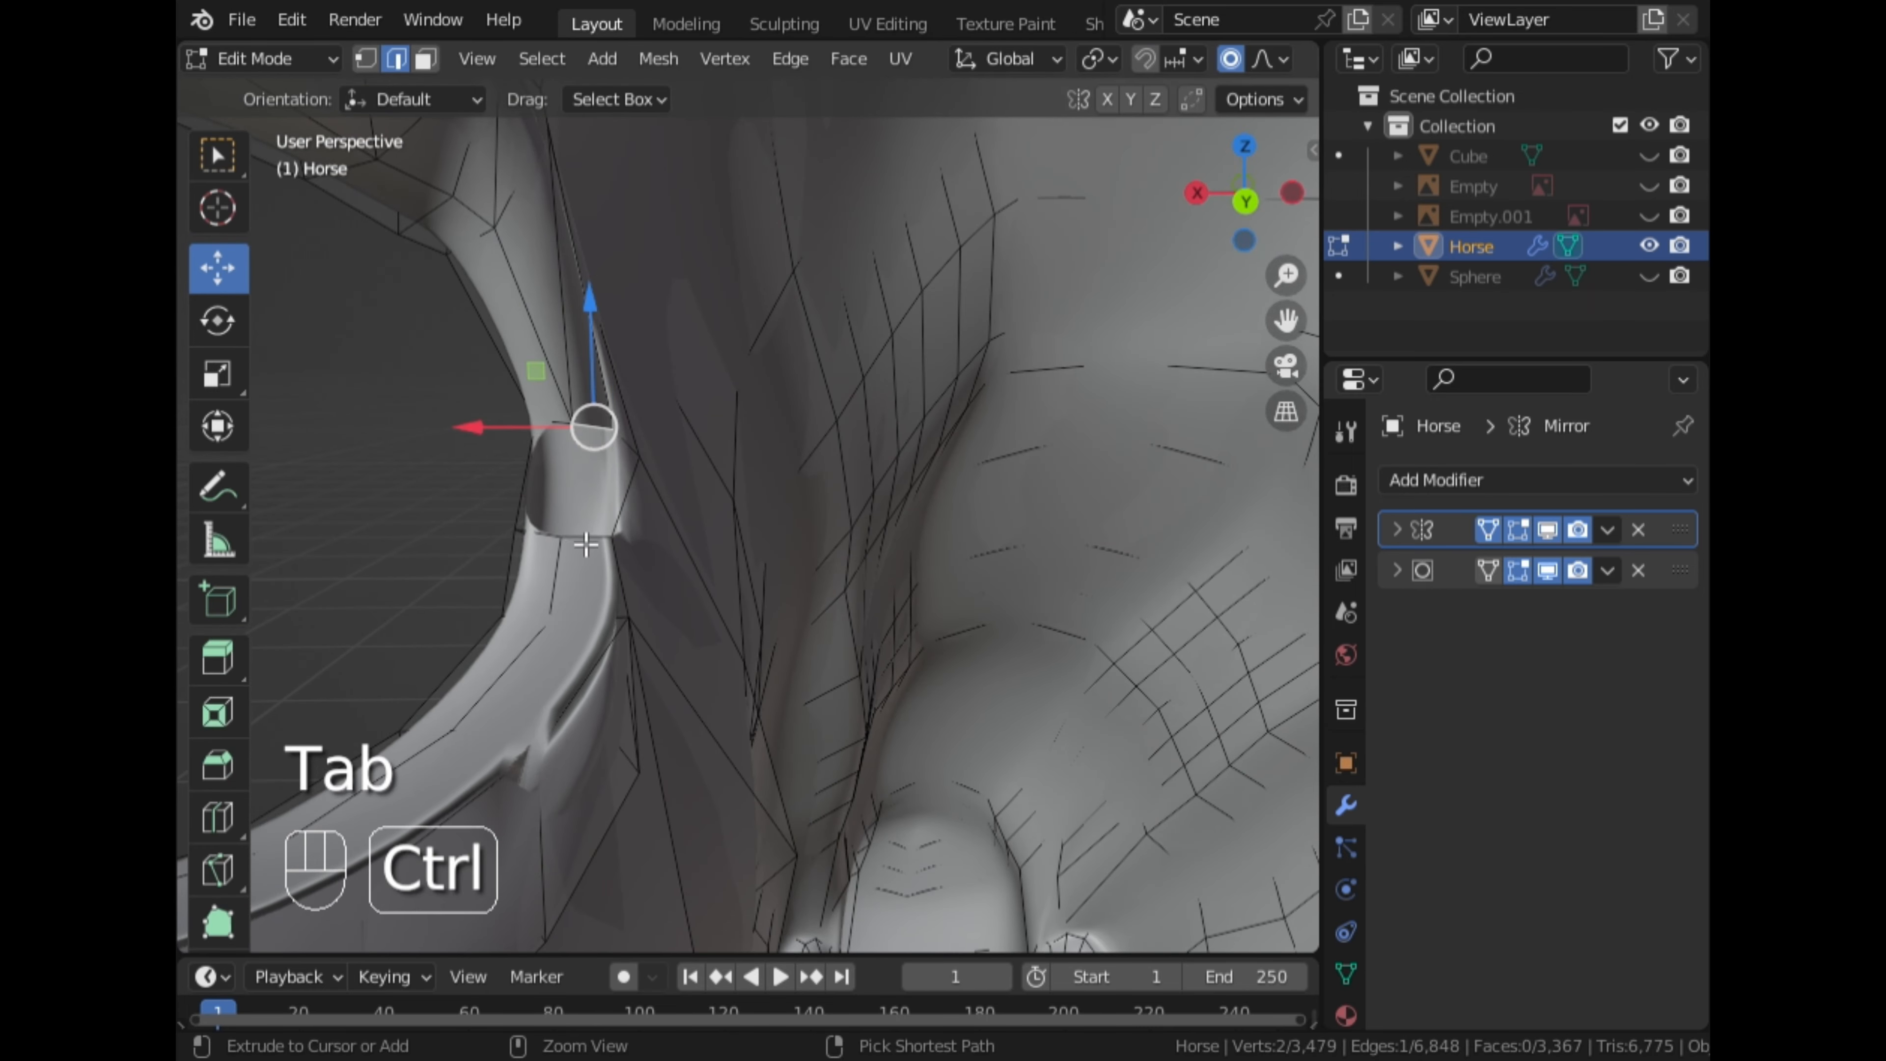
{"action": "right_click", "coordinate": [586, 544], "text": "ctrl"}
{"action": "middle_click_drag", "start_coordinate": [586, 544], "coordinate": [705, 544]}
{"action": "key", "text": "f"}
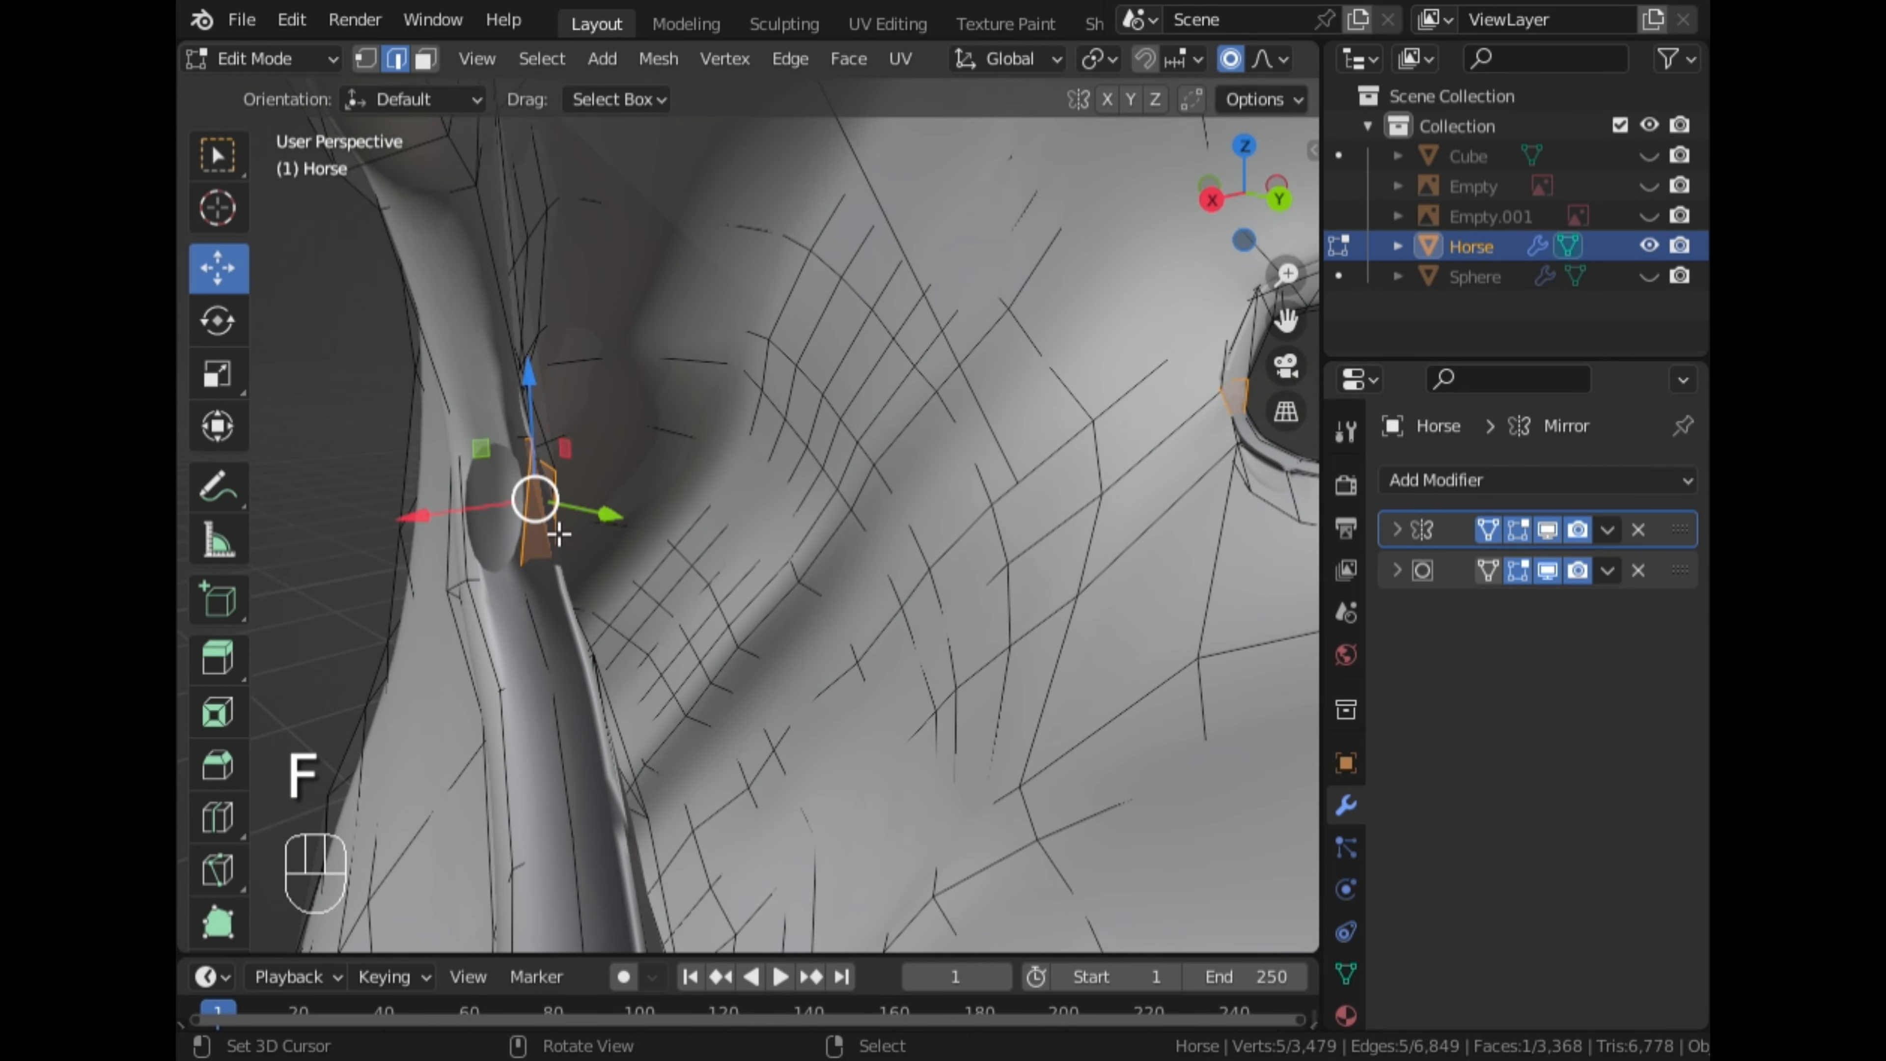
{"action": "key", "text": "ctrl+z"}
{"action": "middle_click_drag", "start_coordinate": [503, 454], "coordinate": [522, 441]}
{"action": "key", "text": "f"}
{"action": "middle_click_drag", "start_coordinate": [502, 557], "coordinate": [701, 508]}
Examine the filled corner in Object Mode and inspect the remaining open corner of the eyelid rim
{"action": "key", "text": "Tab"}
{"action": "scroll", "coordinate": [659, 556], "scroll_direction": "down", "scroll_amount": 5}
{"action": "scroll", "coordinate": [698, 580], "scroll_direction": "up", "scroll_amount": 3}
{"action": "key", "text": "Tab"}
{"action": "scroll", "coordinate": [701, 509], "scroll_direction": "up", "scroll_amount": 1}
{"action": "middle_click_drag", "start_coordinate": [780, 438], "coordinate": [1242, 462]}
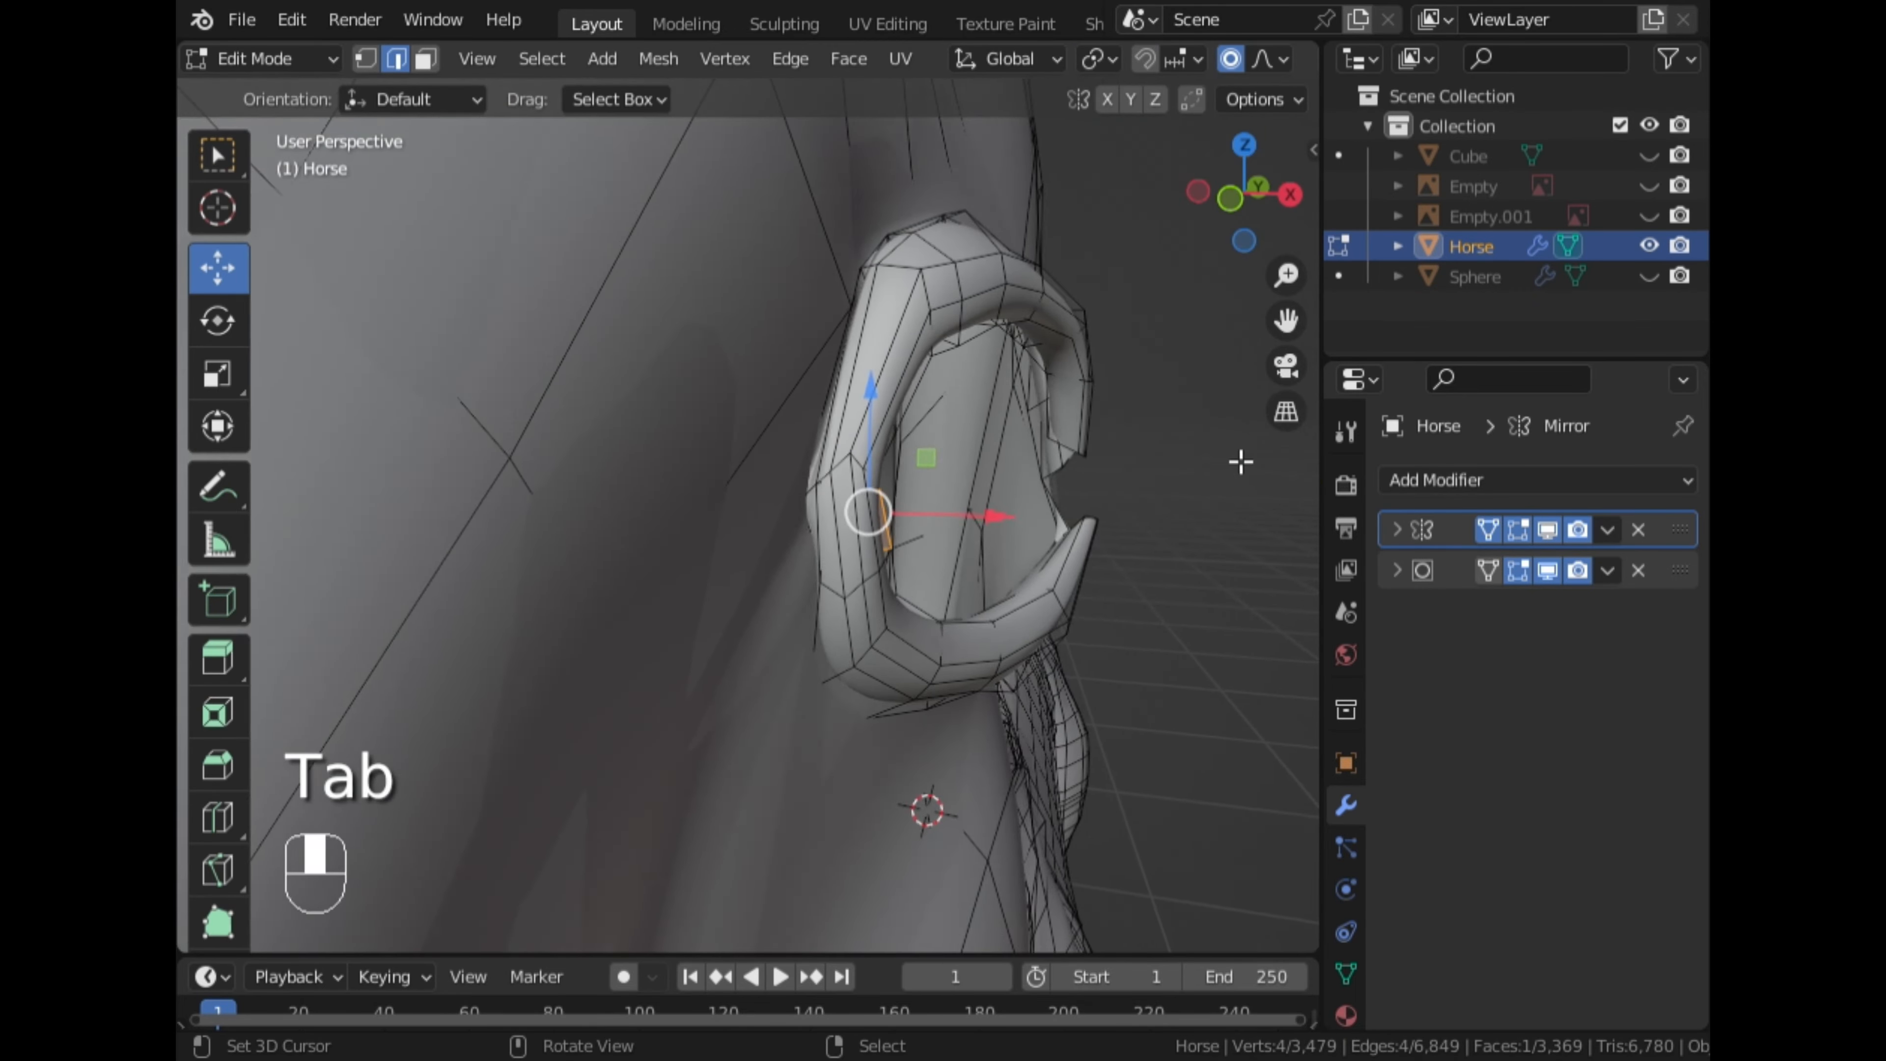
{"action": "scroll", "coordinate": [1241, 462], "scroll_direction": "up", "scroll_amount": 2}
{"action": "middle_click_drag", "start_coordinate": [1273, 334], "coordinate": [1069, 455]}
{"action": "scroll", "coordinate": [1083, 452], "scroll_direction": "down", "scroll_amount": 3}
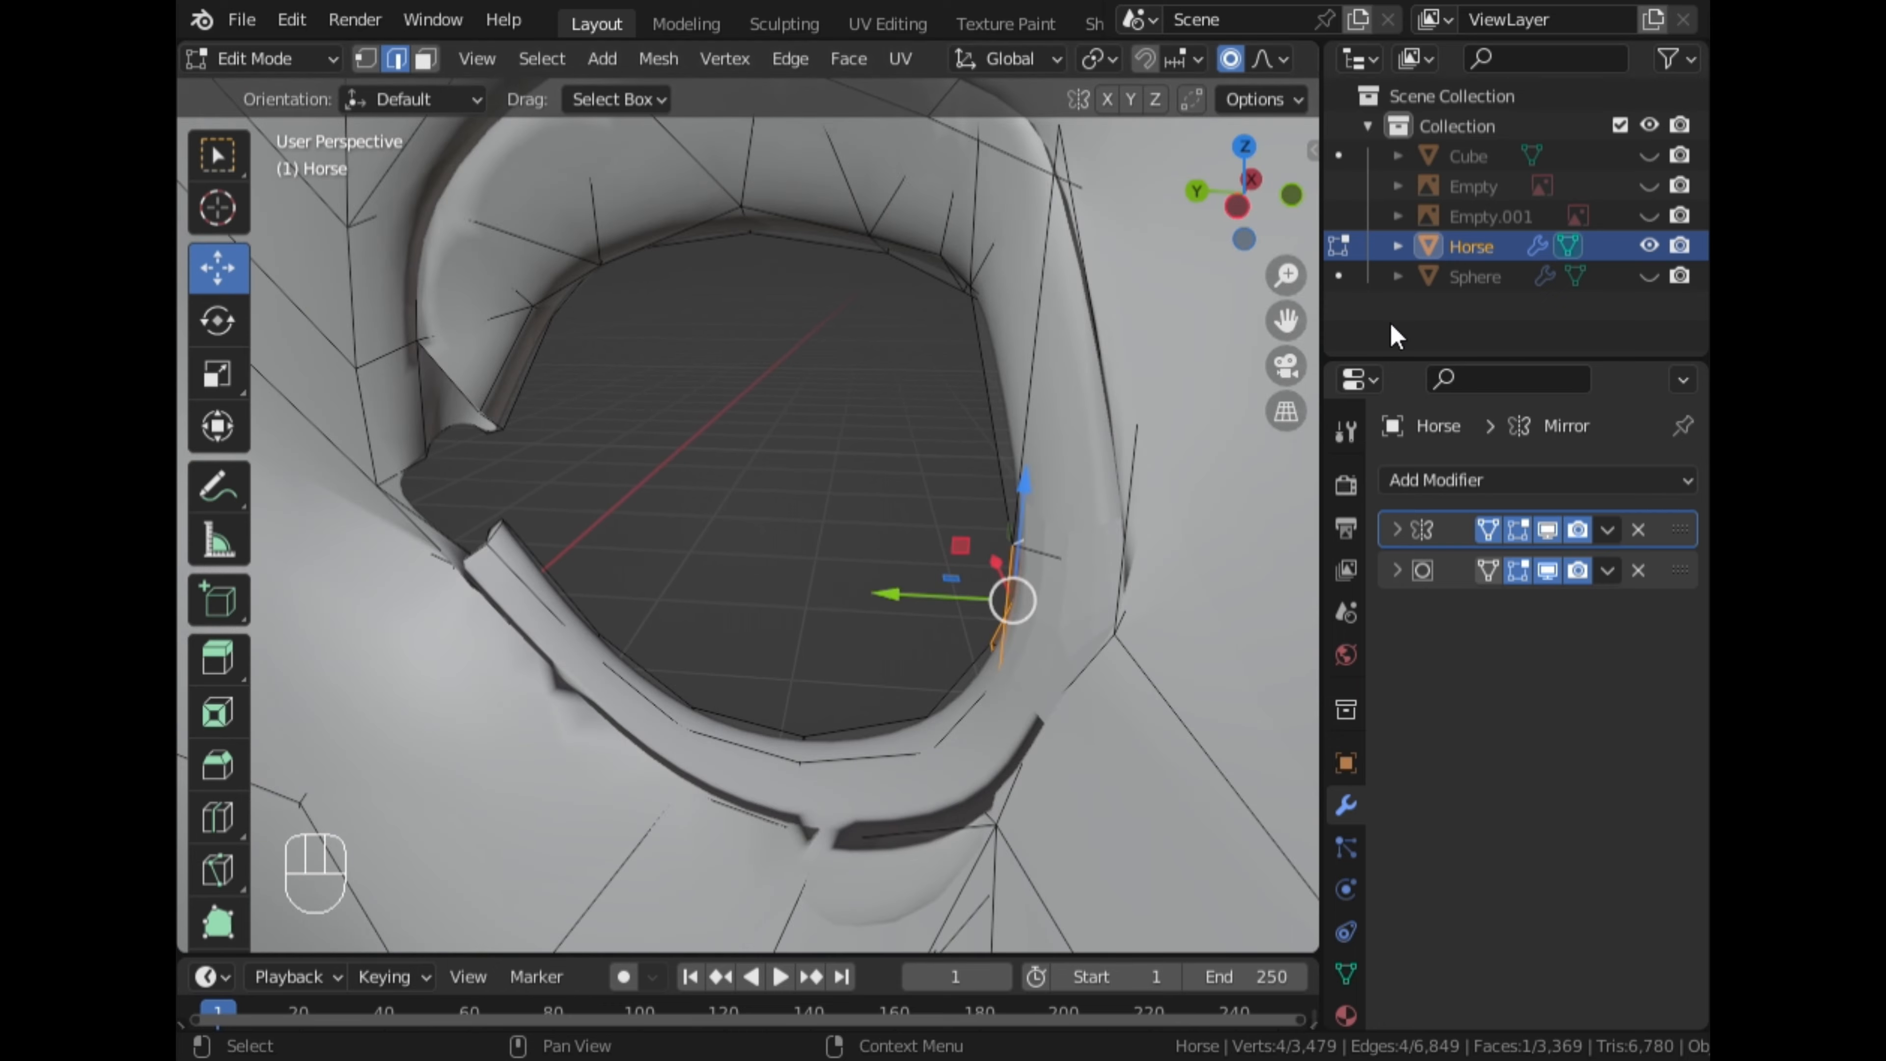
Select the upper and lower eyelid end edges at the open eye corner and fill a face between them
{"action": "left_click_drag", "start_coordinate": [1289, 326], "coordinate": [460, 319]}
{"action": "middle_click_drag", "start_coordinate": [639, 506], "coordinate": [737, 451]}
{"action": "scroll", "coordinate": [737, 451], "scroll_direction": "up", "scroll_amount": 2}
{"action": "right_click", "coordinate": [825, 303]}
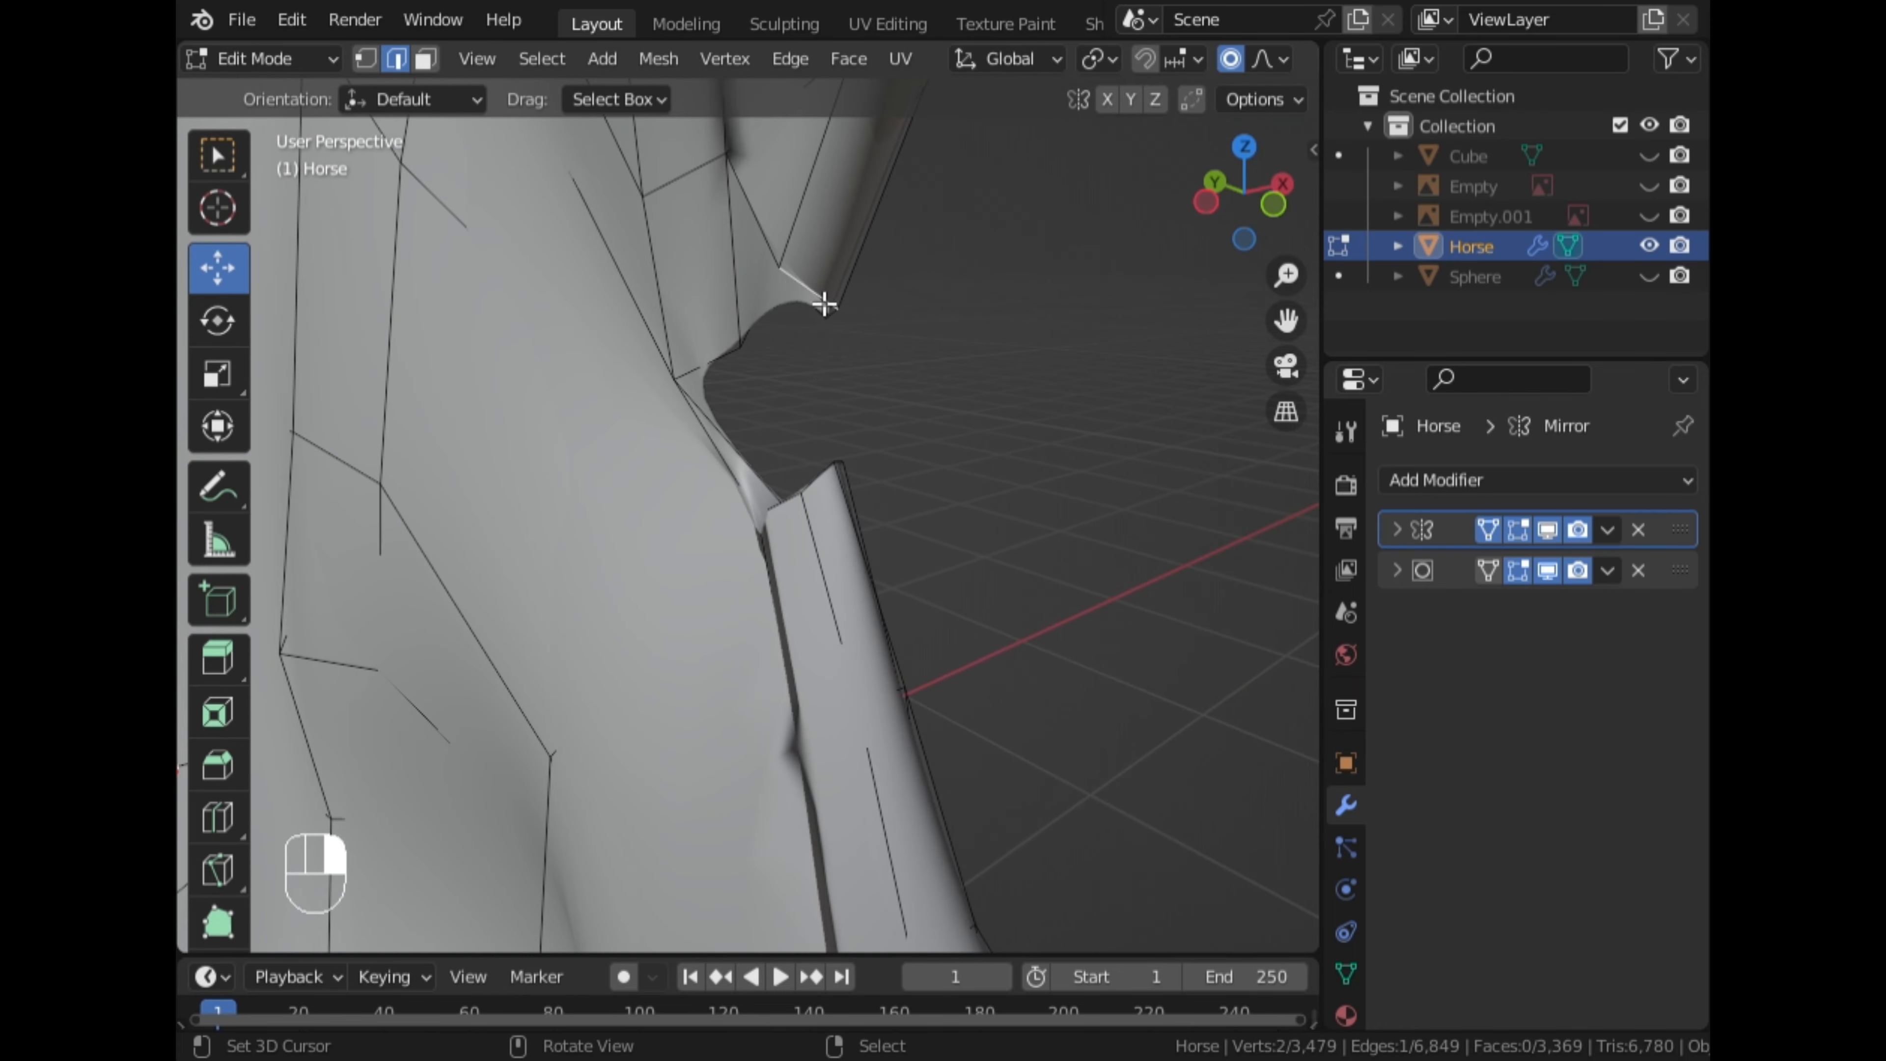
{"action": "middle_click_drag", "start_coordinate": [820, 320], "coordinate": [724, 450]}
{"action": "right_click", "coordinate": [792, 511], "text": "shift"}
{"action": "key", "text": "f"}
Select the edge path running from the lower to the upper eyelid beside the new corner face and fill it
{"action": "middle_click_drag", "start_coordinate": [757, 529], "coordinate": [842, 518]}
{"action": "right_click", "coordinate": [795, 515]}
{"action": "right_click", "coordinate": [806, 318], "text": "ctrl"}
{"action": "middle_click_drag", "start_coordinate": [805, 318], "coordinate": [726, 352]}
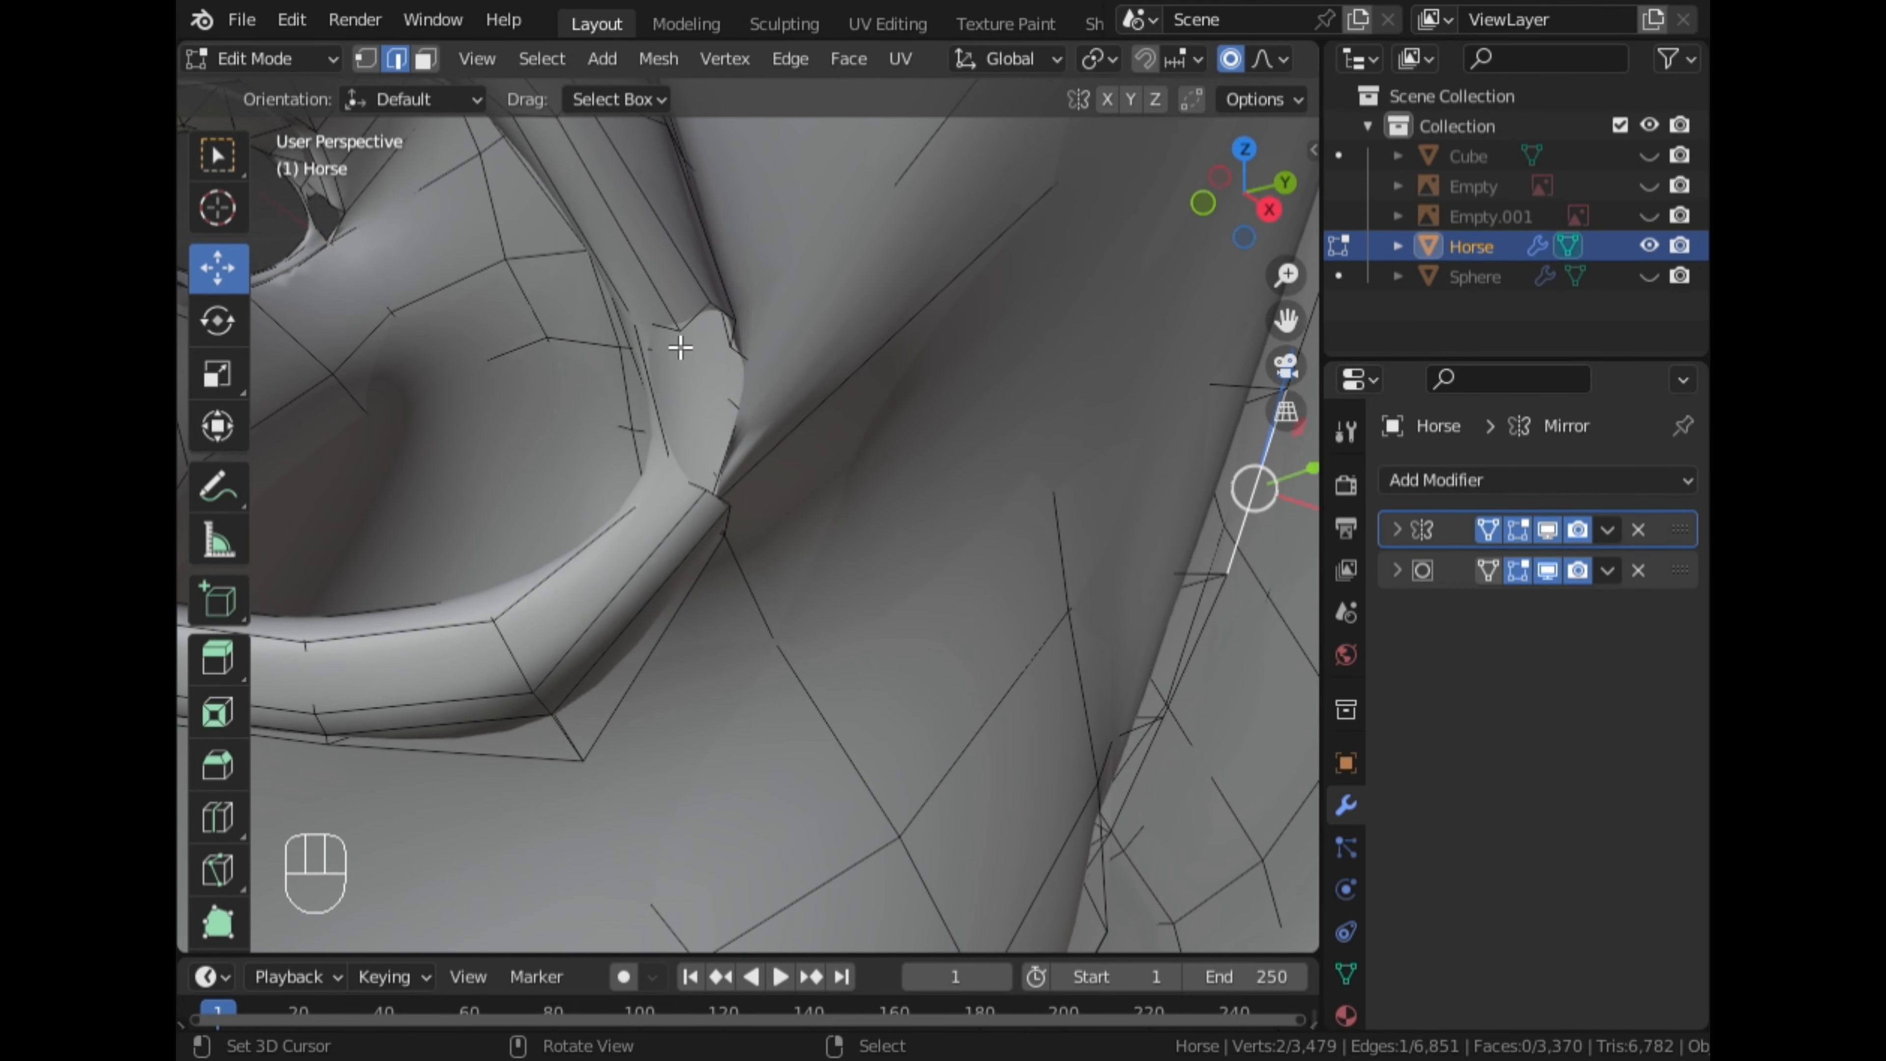
{"action": "middle_click_drag", "start_coordinate": [809, 523], "coordinate": [683, 327]}
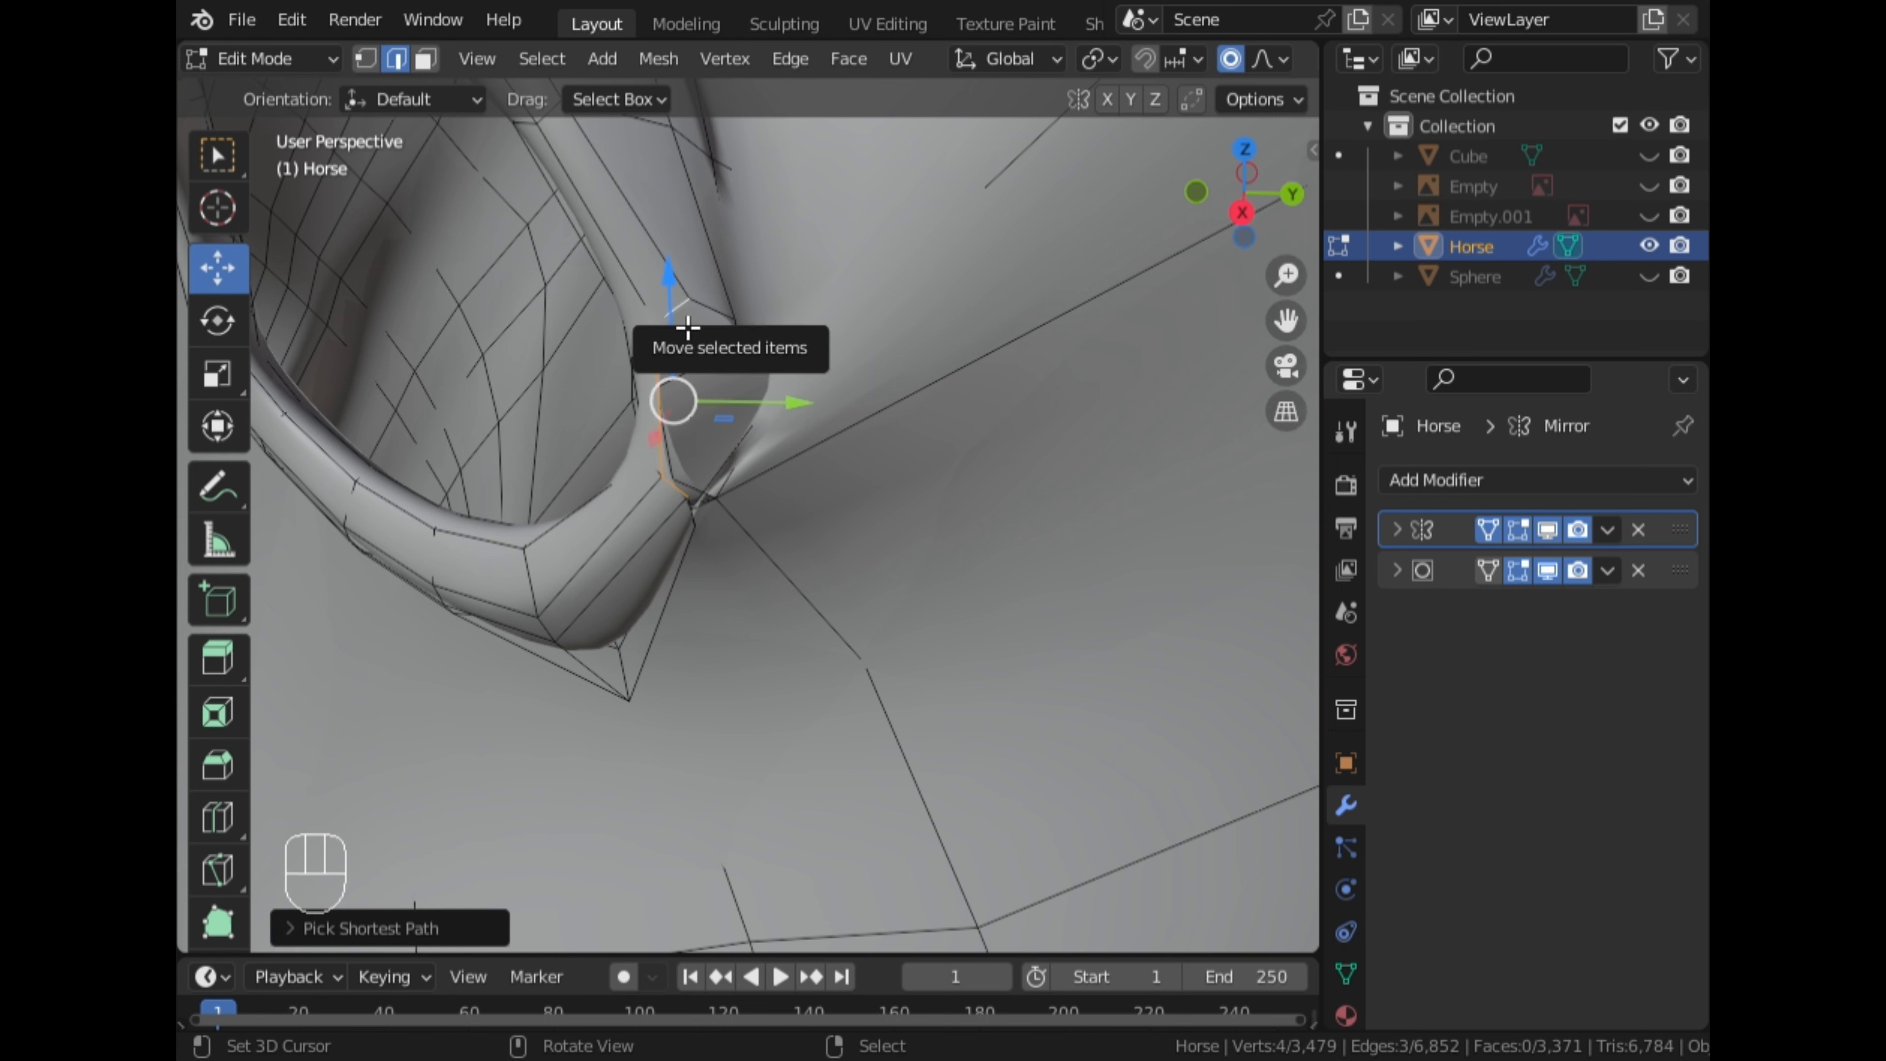
{"action": "key", "text": "f"}
Continue the eye corner outward by filling faces between the neighbouring eyelid edges
{"action": "middle_click_drag", "start_coordinate": [688, 327], "coordinate": [615, 319]}
{"action": "right_click", "coordinate": [732, 315]}
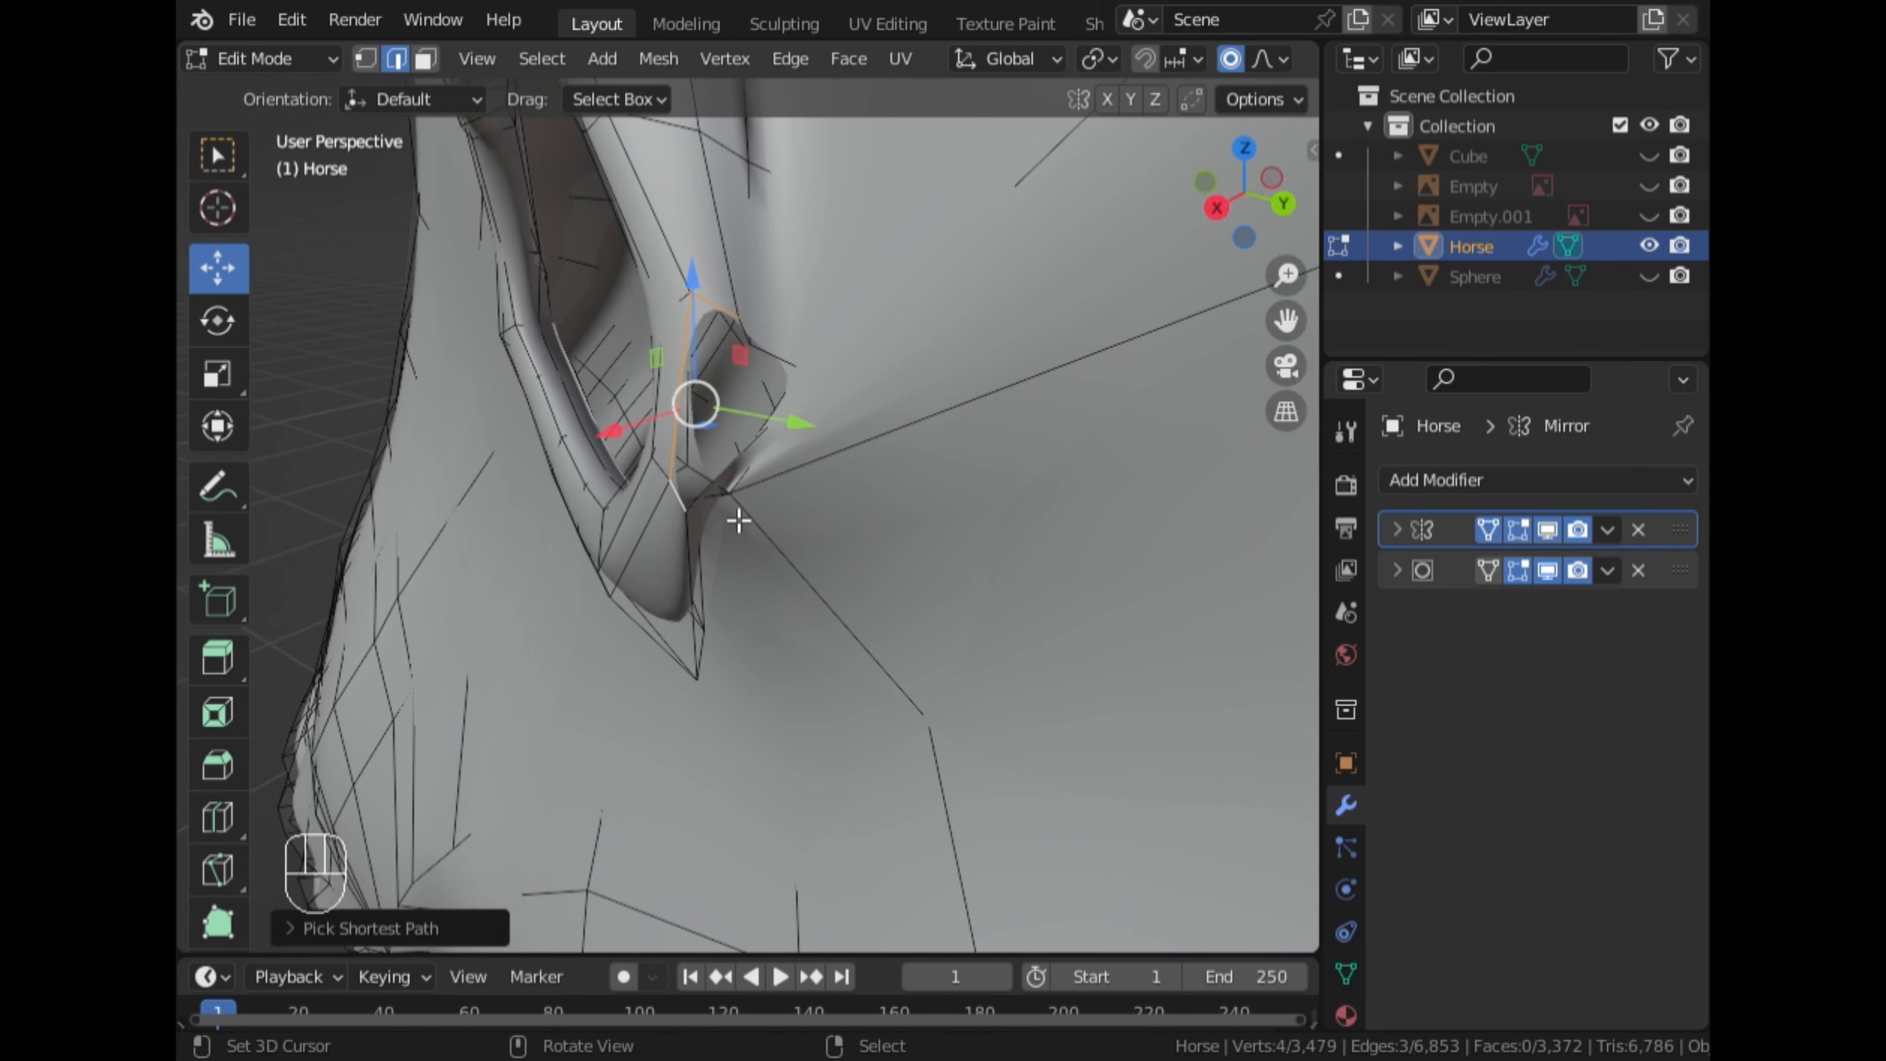
{"action": "key", "text": "f"}
{"action": "middle_click_drag", "start_coordinate": [738, 521], "coordinate": [814, 503]}
{"action": "right_click", "coordinate": [725, 502]}
{"action": "key", "text": "f"}
{"action": "scroll", "coordinate": [1217, 59], "scroll_direction": "down", "scroll_amount": 5}
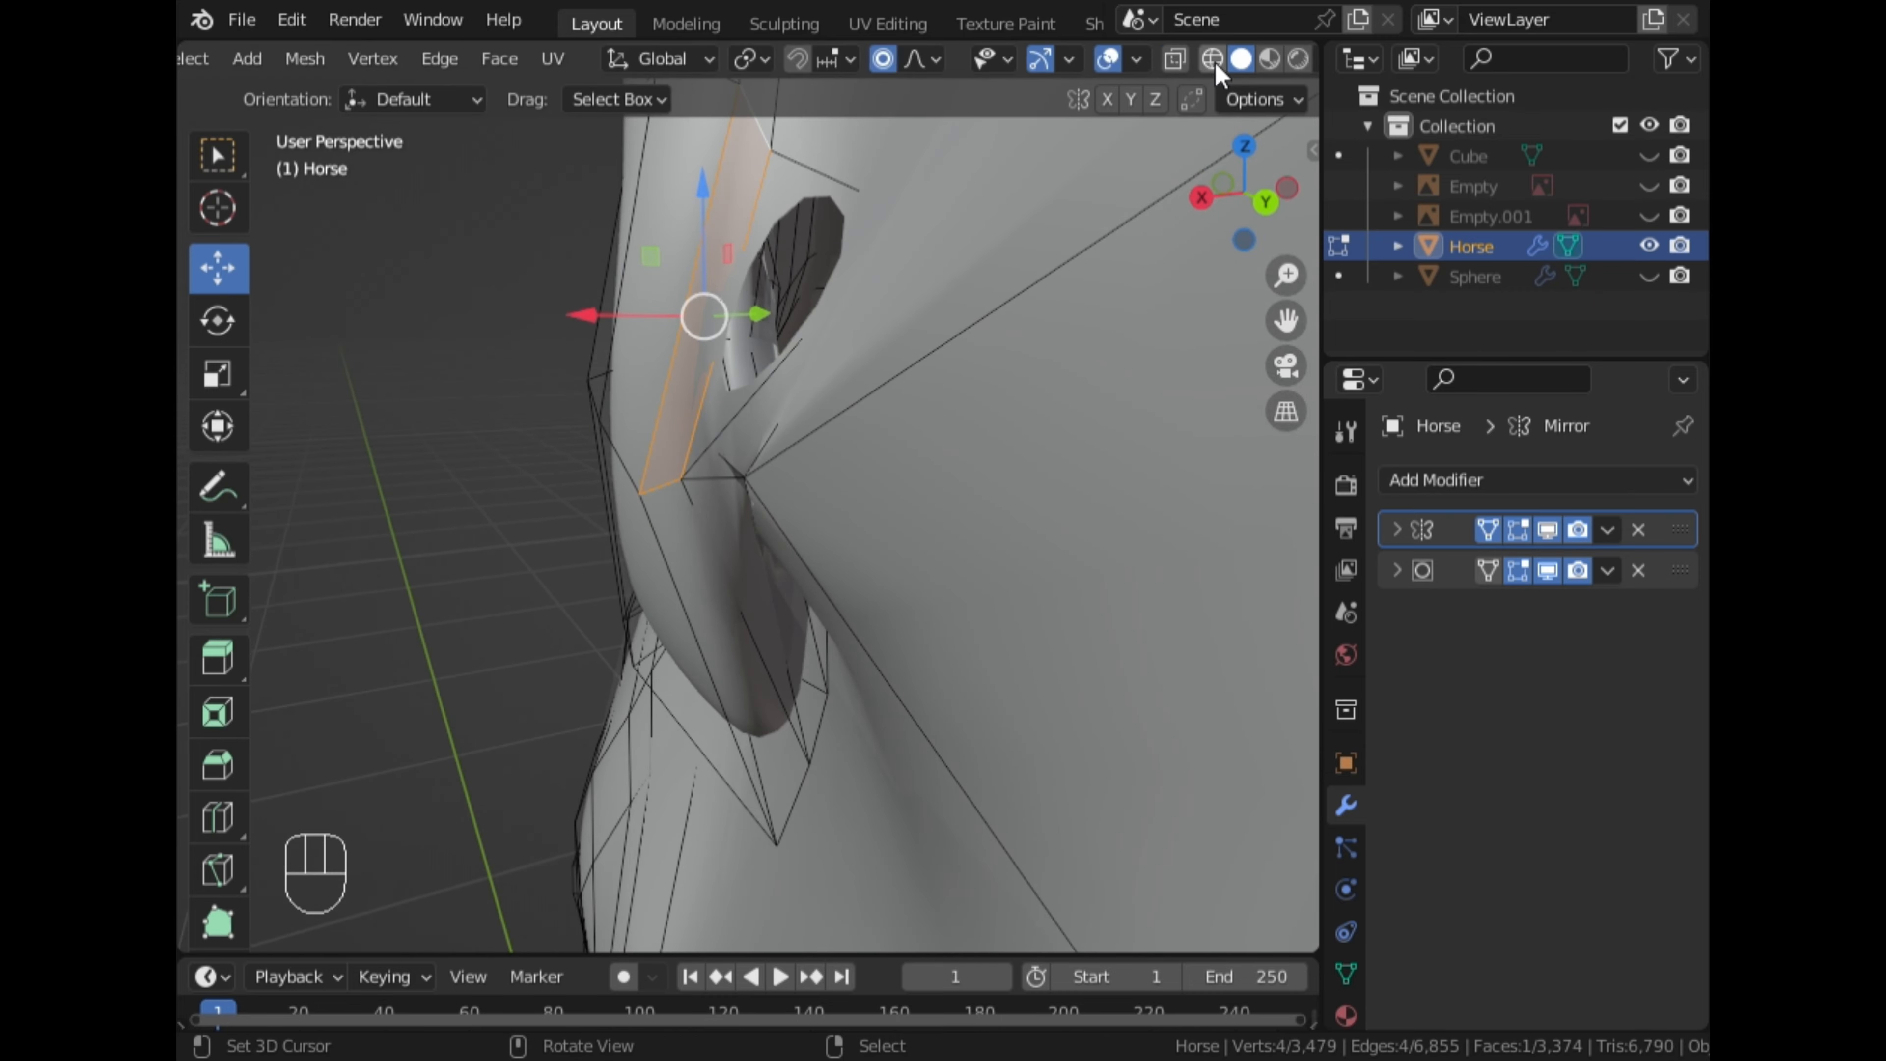
Locate the gap behind the eye corner in X-ray display and fill it with a triangular face
{"action": "left_click", "coordinate": [1175, 58]}
{"action": "mouse_move", "coordinate": [872, 371]}
{"action": "middle_mouse_down"}
{"action": "mouse_move", "coordinate": [885, 202]}
{"action": "mouse_move", "coordinate": [853, 354]}
{"action": "middle_mouse_up"}
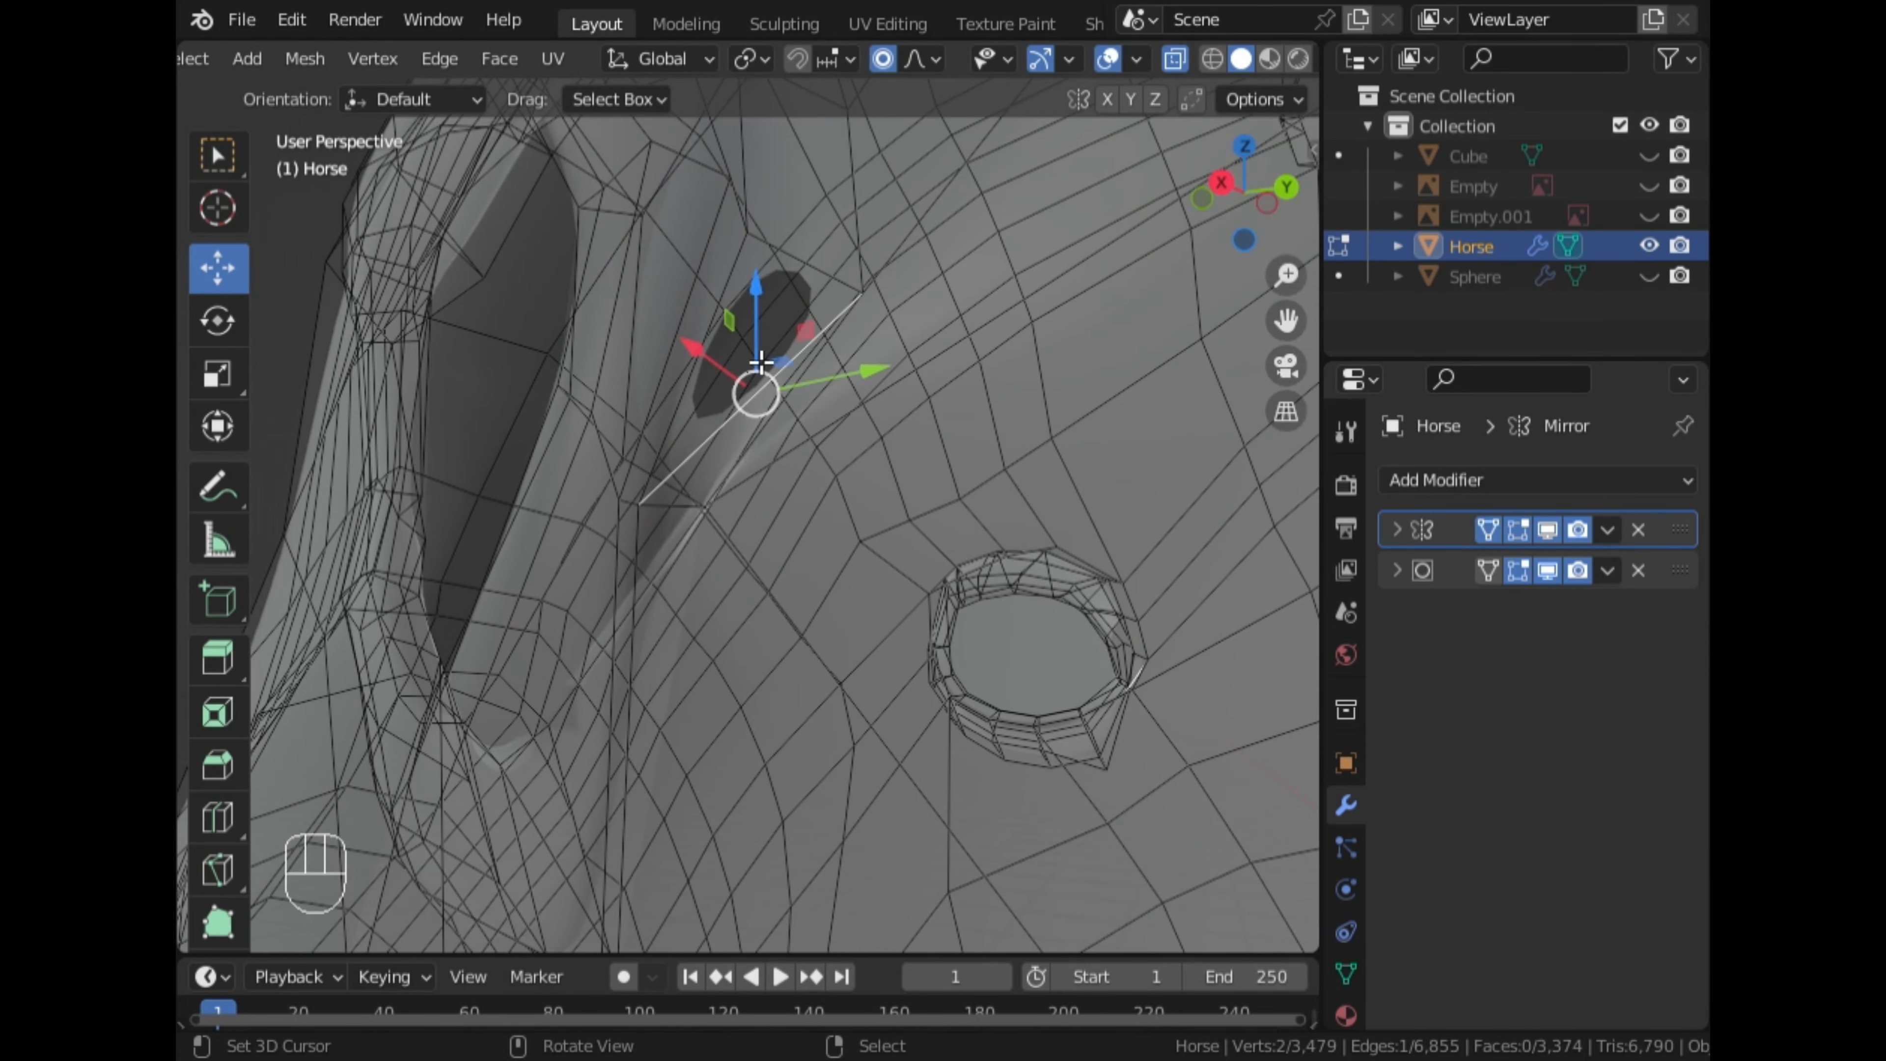
{"action": "left_click", "coordinate": [1241, 58]}
{"action": "mouse_move", "coordinate": [812, 252]}
{"action": "middle_mouse_down"}
{"action": "mouse_move", "coordinate": [875, 349]}
{"action": "mouse_move", "coordinate": [842, 358]}
{"action": "middle_mouse_up"}
{"action": "key", "text": "f"}
{"action": "middle_click_drag", "start_coordinate": [473, 127], "coordinate": [1111, 359]}
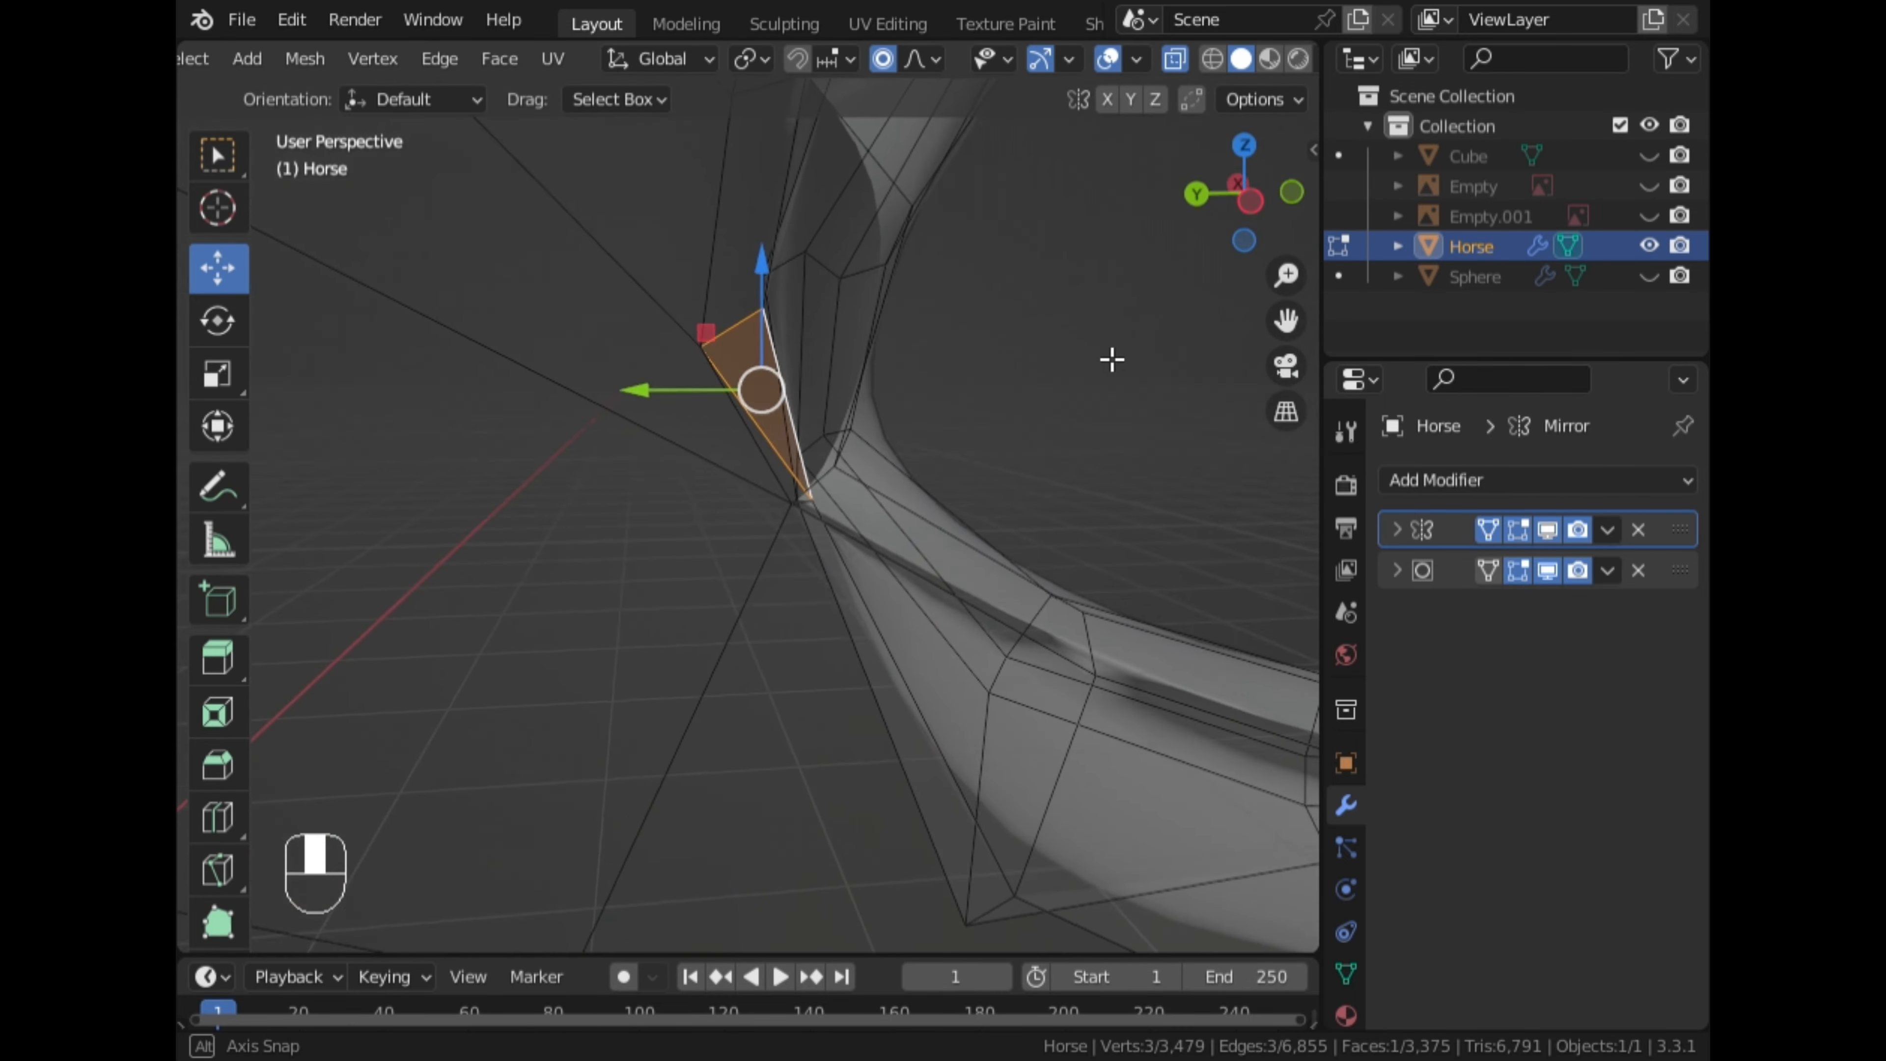
Turn off X-ray display and close the last opening along the eyelid corner with a face
{"action": "left_click", "coordinate": [1173, 59]}
{"action": "middle_click_drag", "start_coordinate": [1070, 246], "coordinate": [989, 370]}
{"action": "left_click", "coordinate": [769, 234]}
{"action": "middle_click_drag", "start_coordinate": [809, 353], "coordinate": [913, 386]}
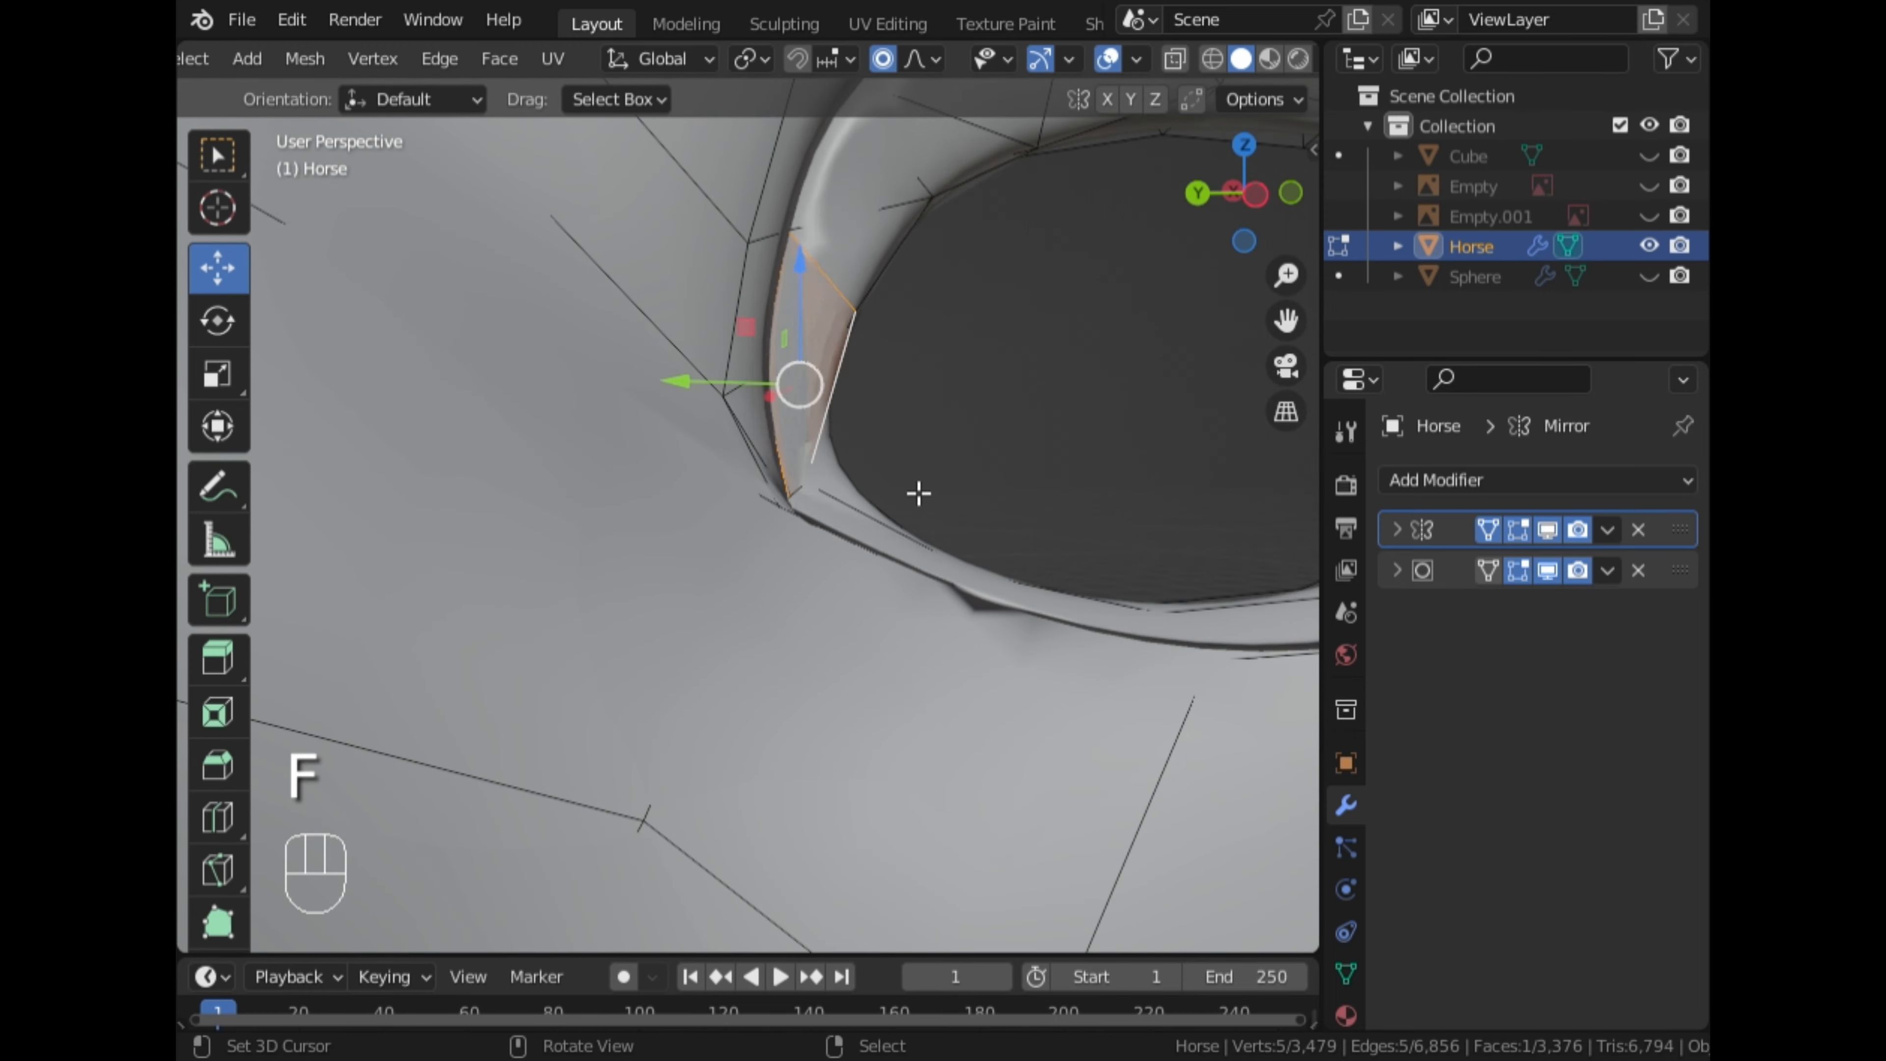
Return to Object Mode, unhide the eyeball sphere and check the finished eyes from the front
{"action": "scroll", "coordinate": [919, 493], "scroll_direction": "down", "scroll_amount": 5}
{"action": "middle_click_drag", "start_coordinate": [1011, 590], "coordinate": [1040, 278]}
{"action": "key", "text": "Tab"}
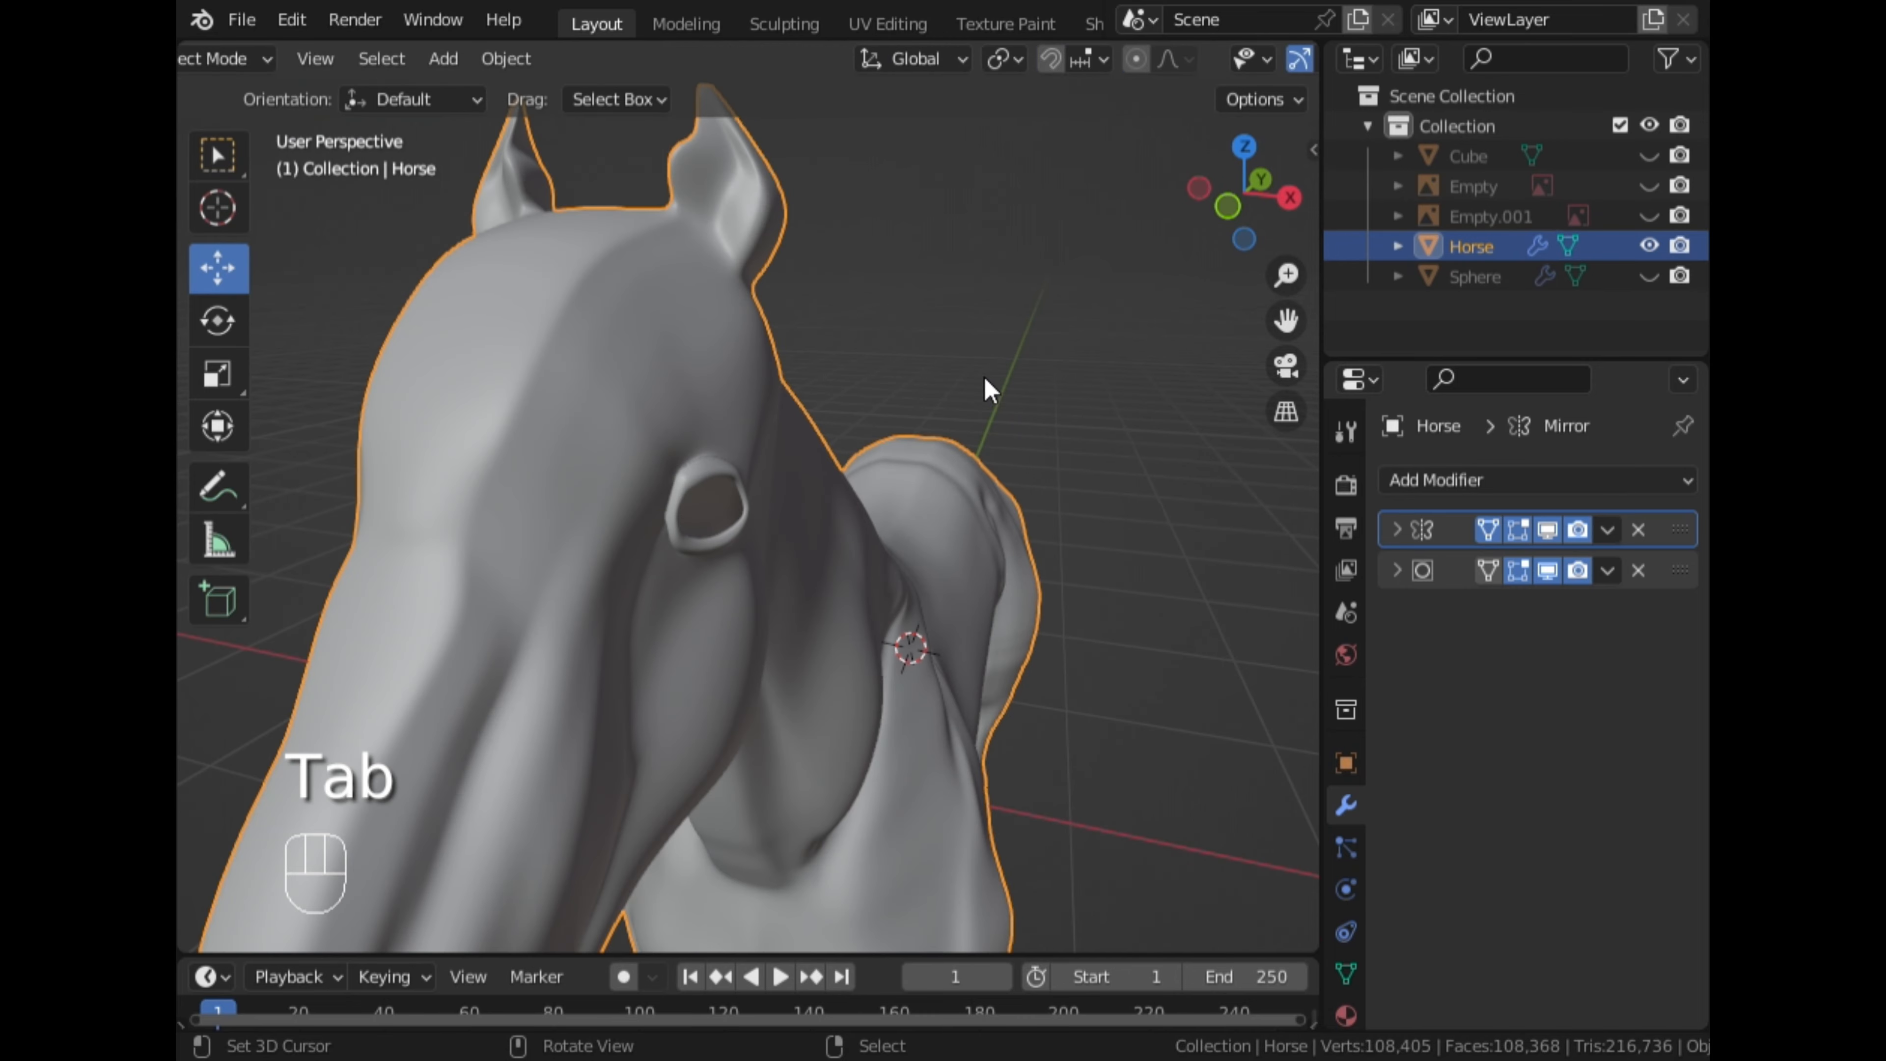
{"action": "left_click", "coordinate": [1228, 207]}
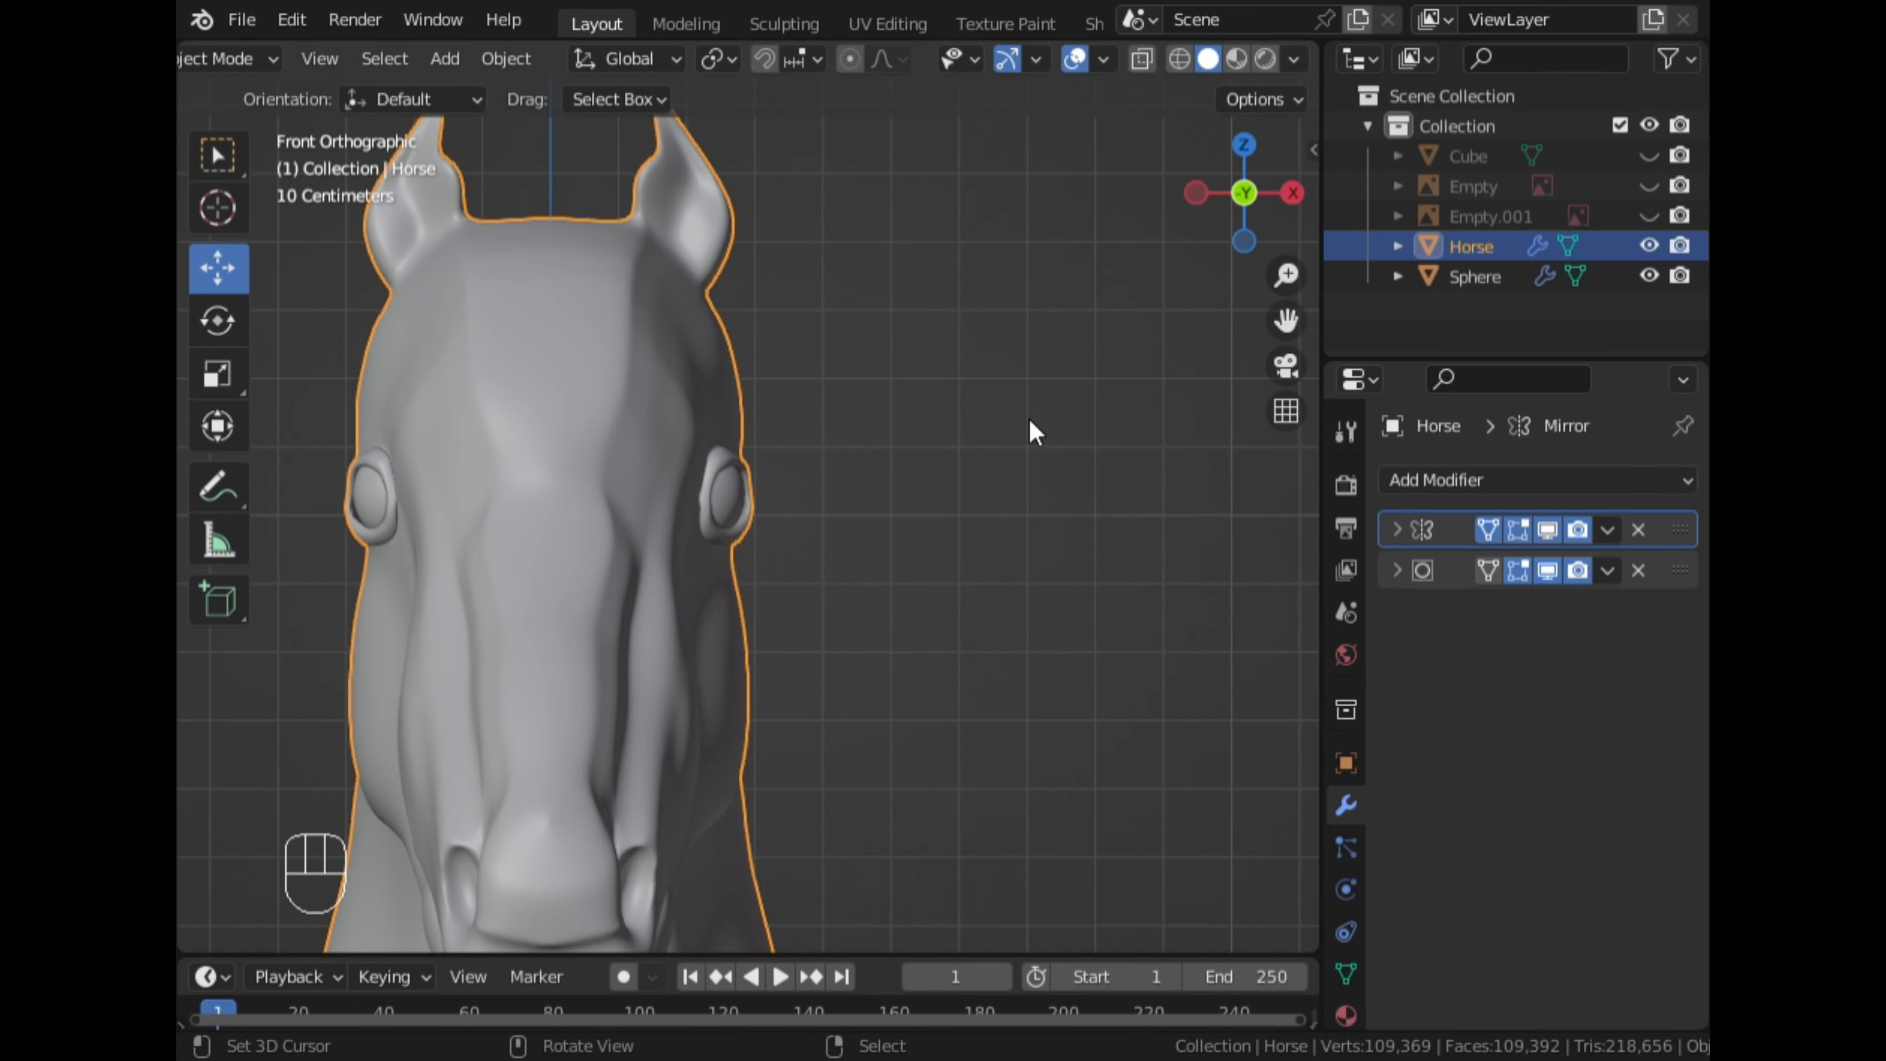
{"action": "middle_click_drag", "start_coordinate": [971, 428], "coordinate": [859, 671]}
{"action": "left_click_drag", "start_coordinate": [1286, 276], "coordinate": [1286, 186]}
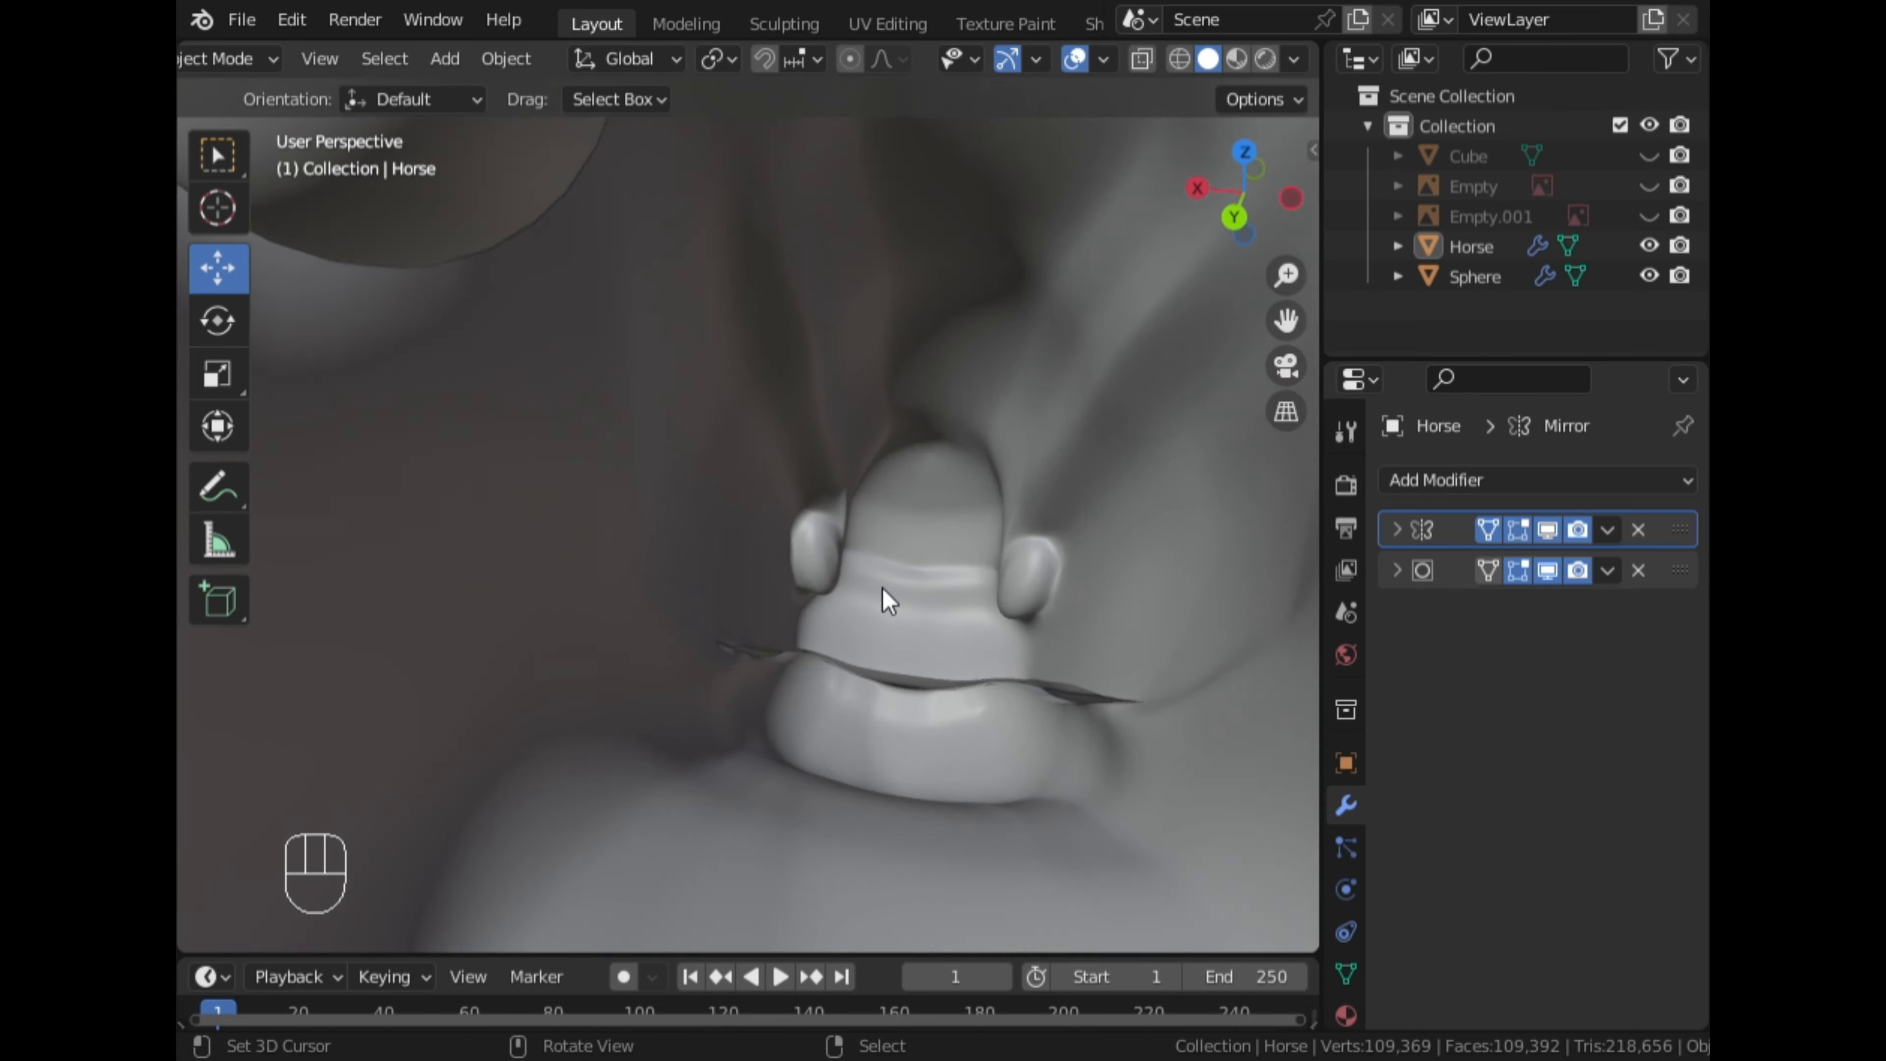
Enter Edit Mode on the horse and select the open edge loop of the mouth from inside the head
{"action": "middle_click_drag", "start_coordinate": [915, 580], "coordinate": [949, 686]}
{"action": "key", "text": "Tab"}
{"action": "middle_click_drag", "start_coordinate": [756, 465], "coordinate": [876, 460]}
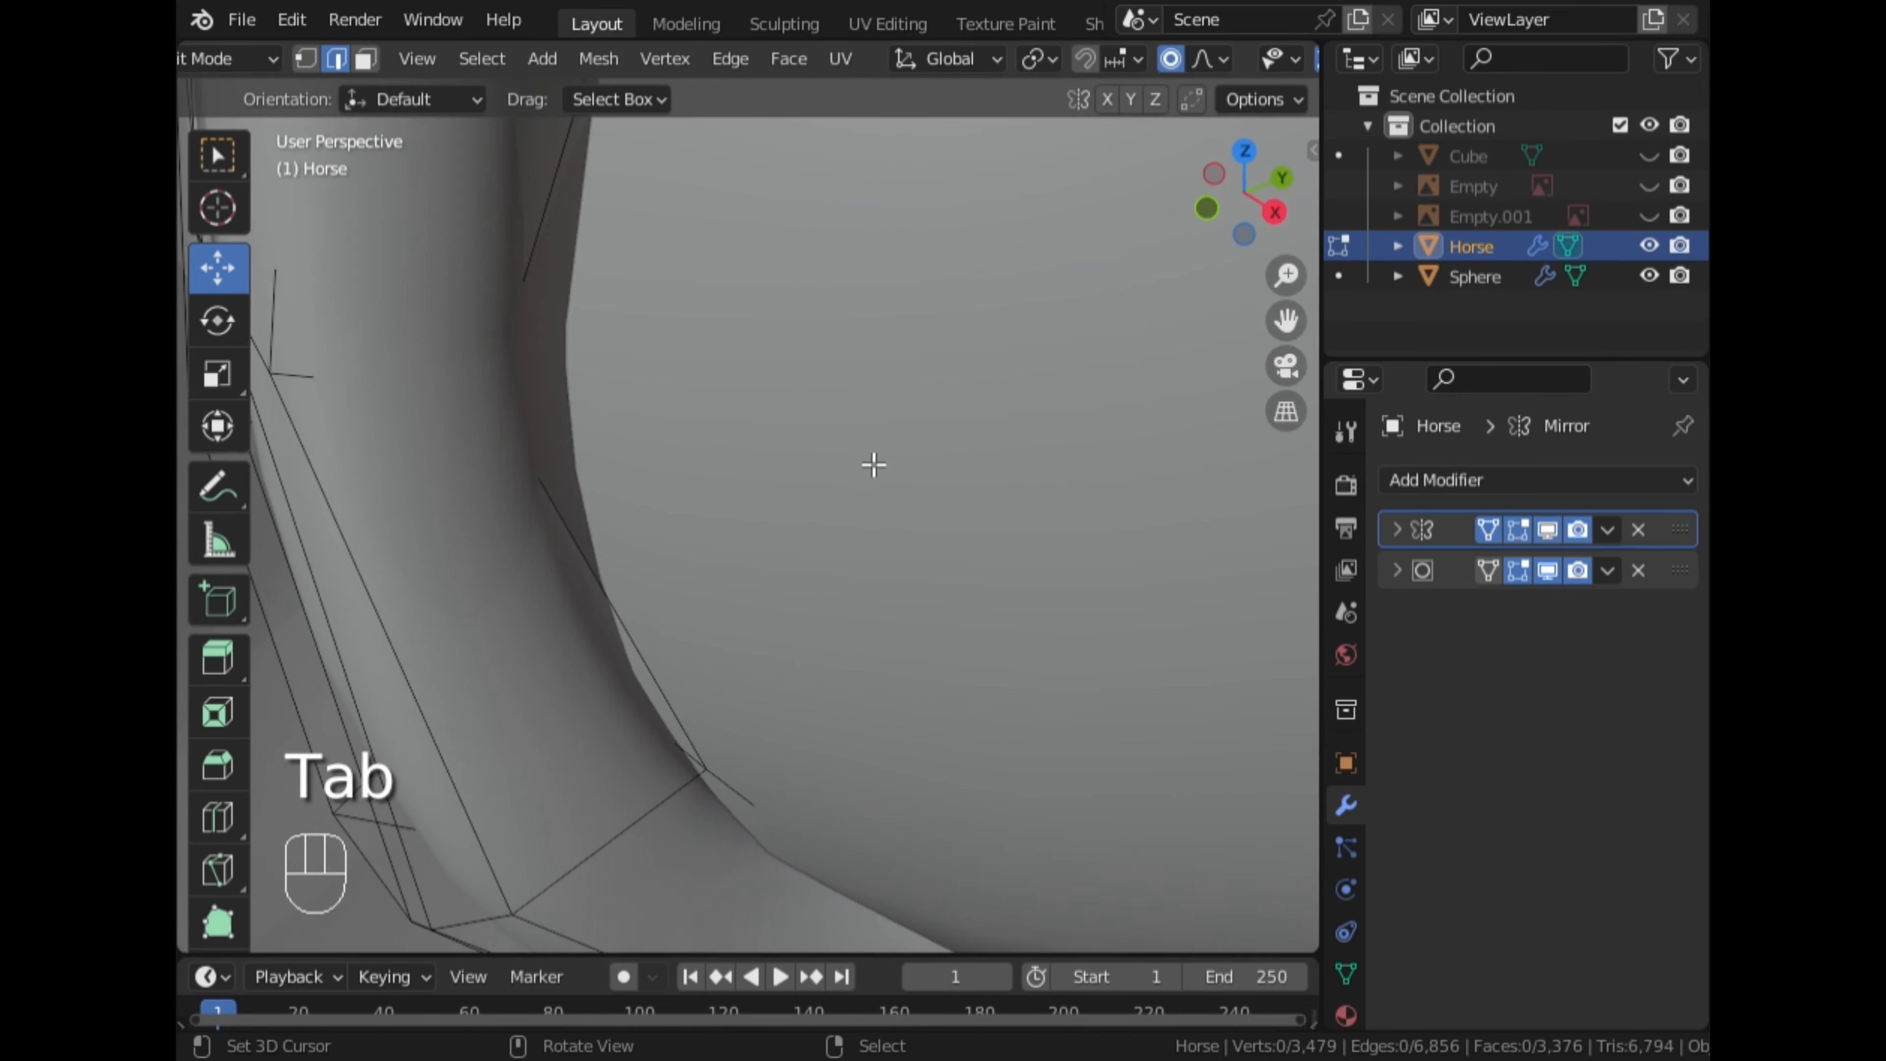
{"action": "scroll", "coordinate": [876, 459], "scroll_direction": "down", "scroll_amount": 10}
{"action": "left_click", "coordinate": [1273, 213]}
{"action": "left_click_drag", "start_coordinate": [1291, 319], "coordinate": [1506, 100]}
{"action": "left_click_drag", "start_coordinate": [1286, 276], "coordinate": [1286, 186]}
{"action": "middle_click_drag", "start_coordinate": [891, 513], "coordinate": [547, 614]}
{"action": "left_click", "coordinate": [617, 531], "text": "alt+shift"}
{"action": "middle_click_drag", "start_coordinate": [617, 530], "coordinate": [495, 449]}
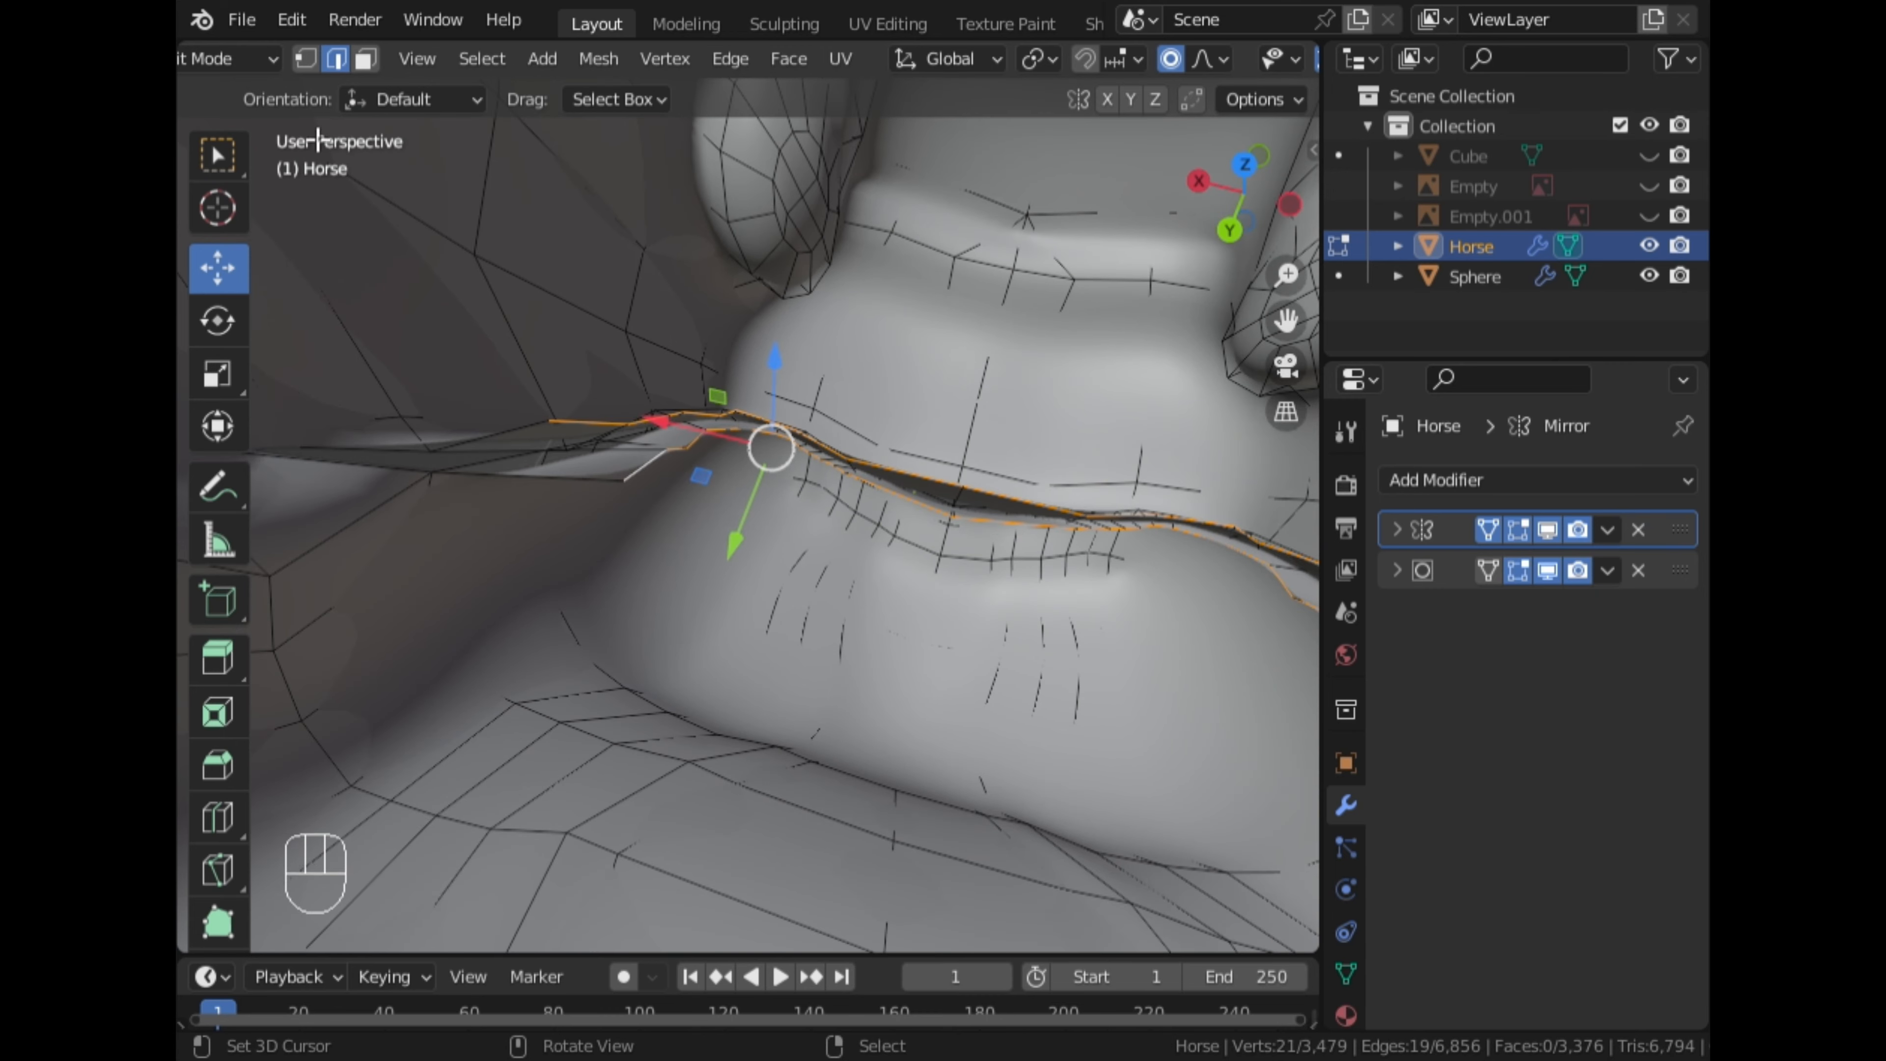
Try extending the mouth loop selection to its corner vertices, extruding it inward and scaling it about 1.46 along Z
{"action": "scroll", "coordinate": [483, 275], "scroll_direction": "down", "scroll_amount": 1}
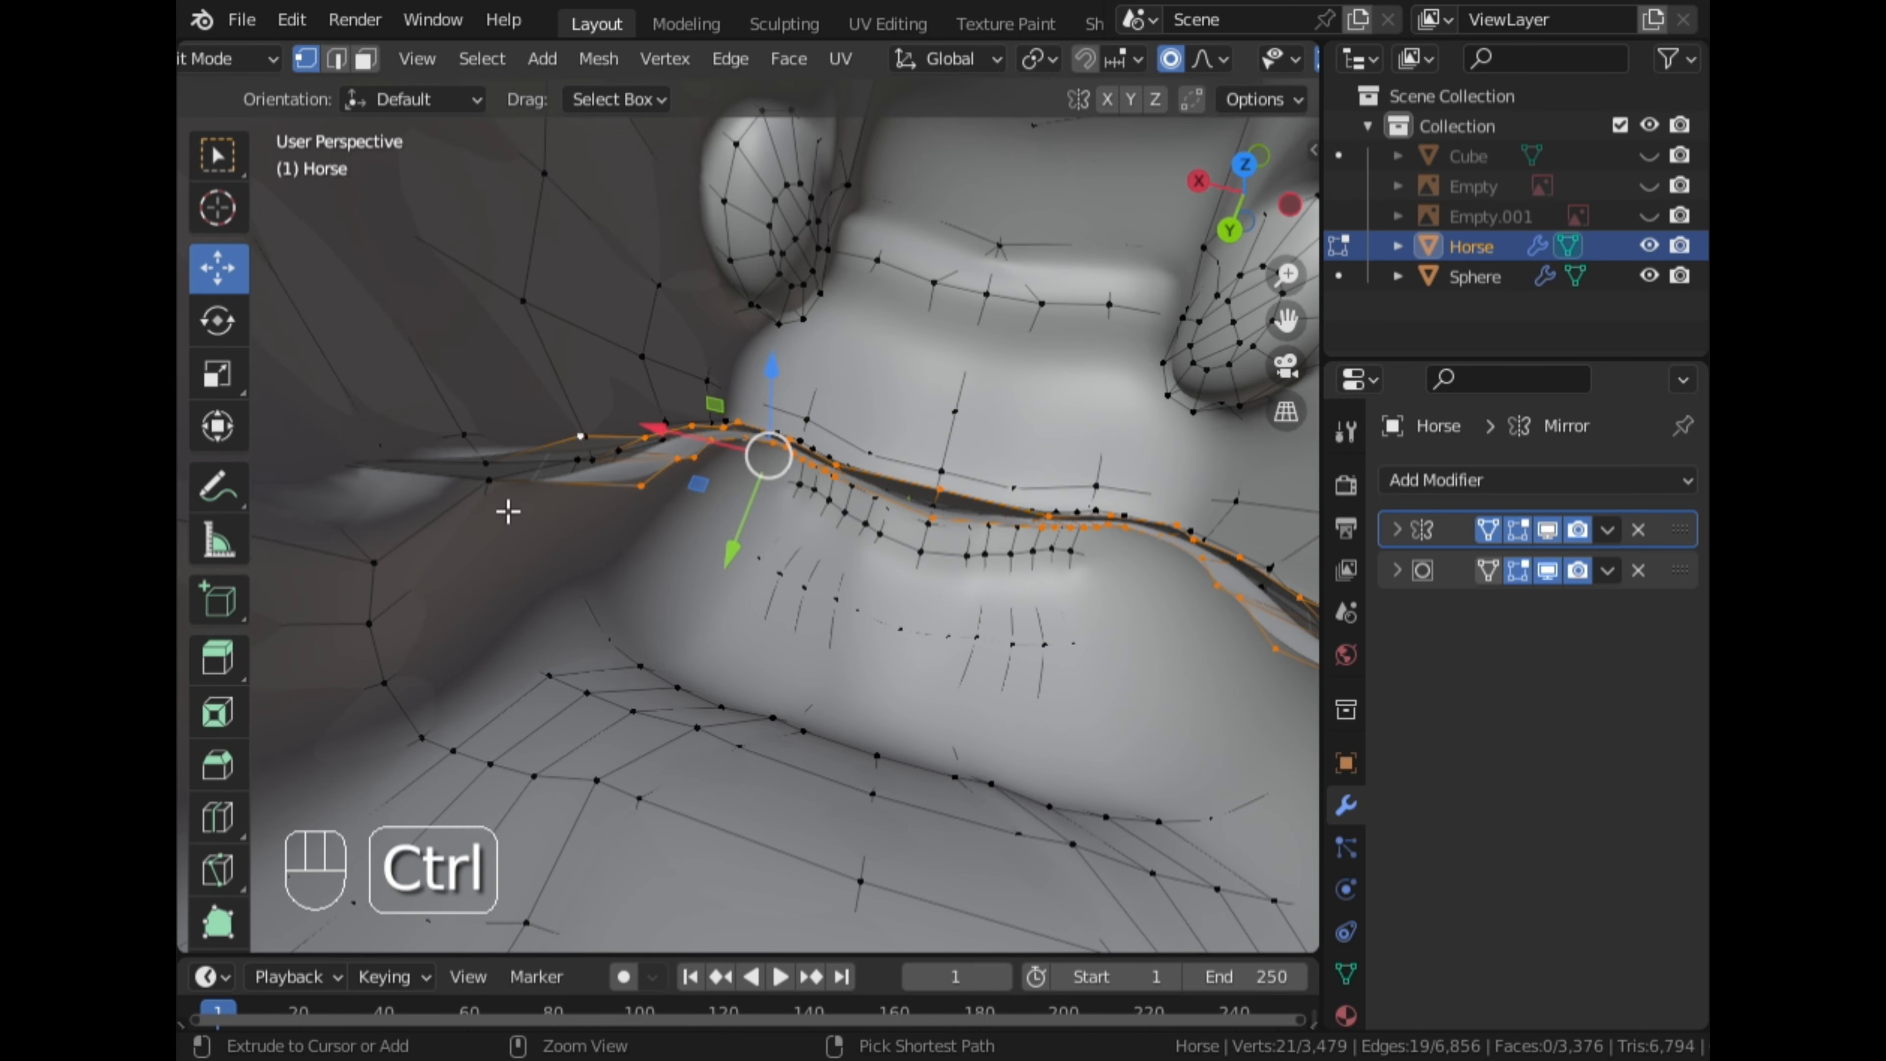
{"action": "middle_click_drag", "start_coordinate": [599, 566], "coordinate": [1254, 342]}
{"action": "middle_click_drag", "start_coordinate": [676, 535], "coordinate": [1094, 355]}
{"action": "left_click", "coordinate": [1232, 213]}
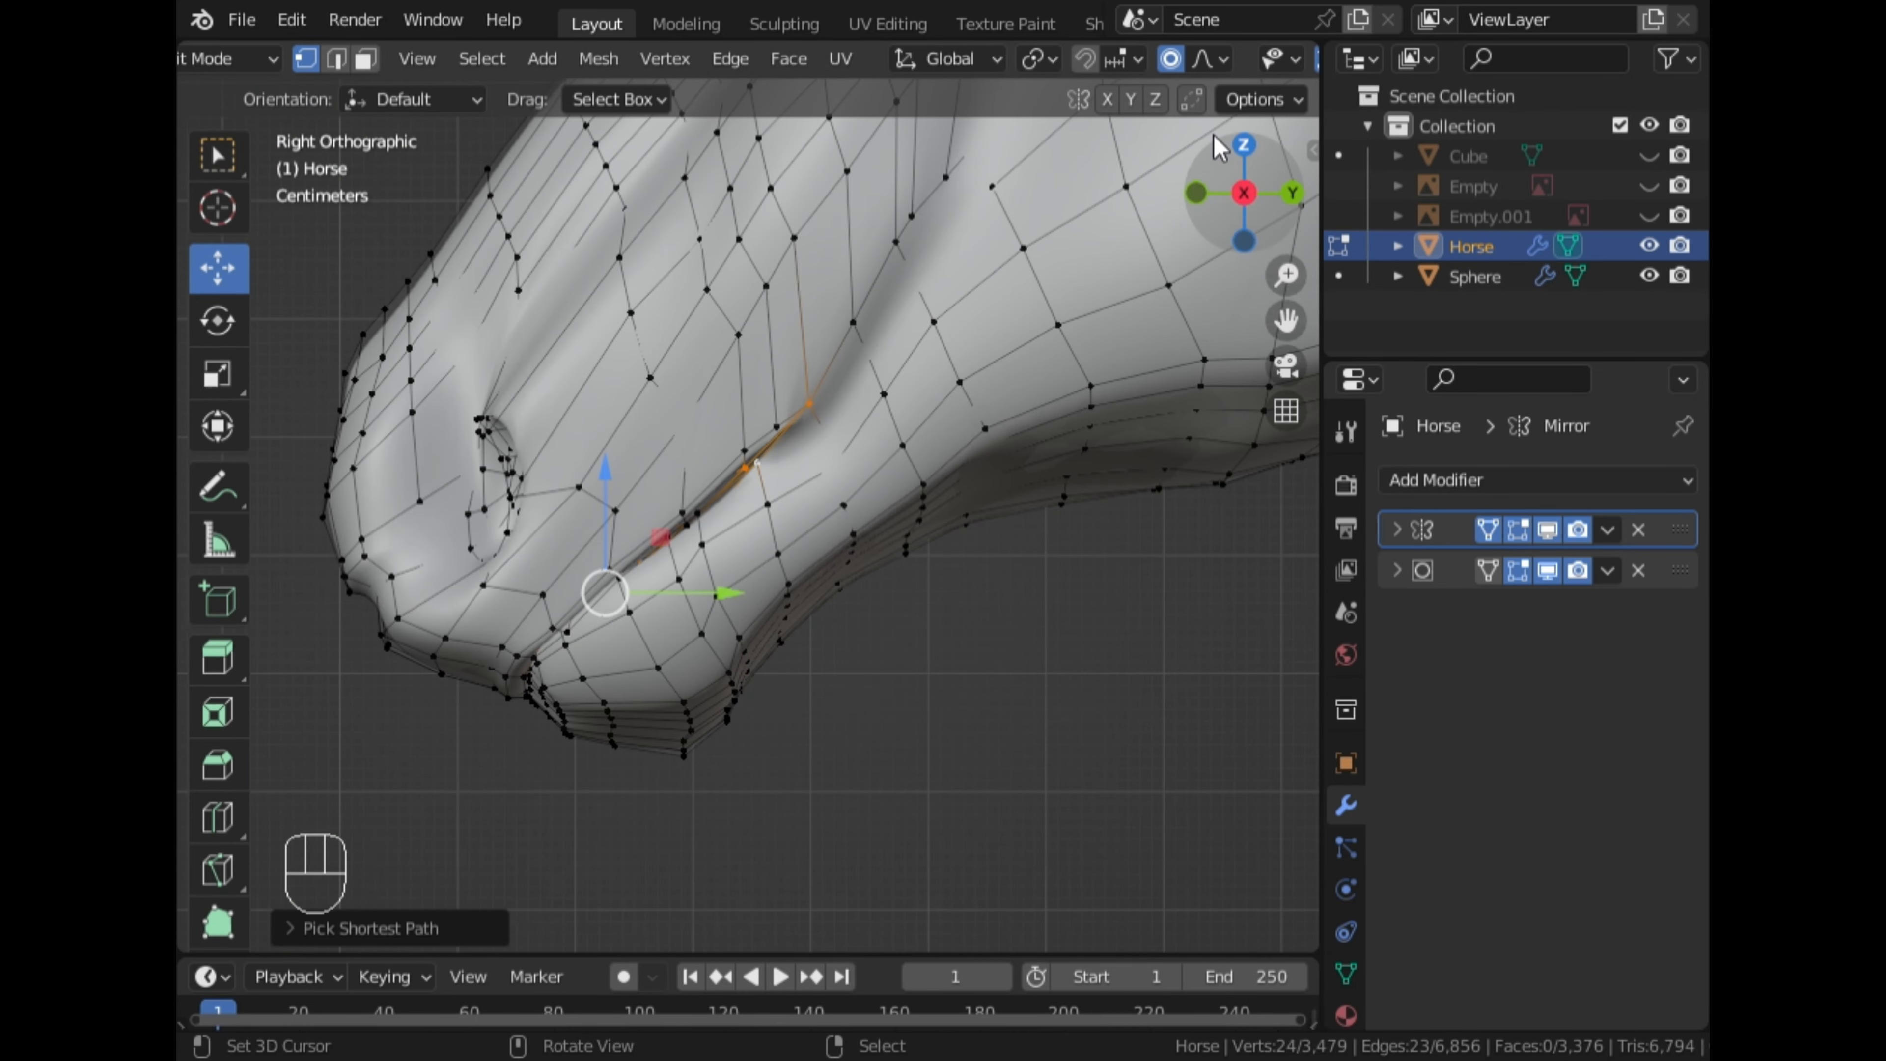
{"action": "scroll", "coordinate": [1222, 62], "scroll_direction": "down", "scroll_amount": 5}
{"action": "left_click", "coordinate": [1175, 61]}
{"action": "scroll", "coordinate": [943, 371], "scroll_direction": "down", "scroll_amount": 4}
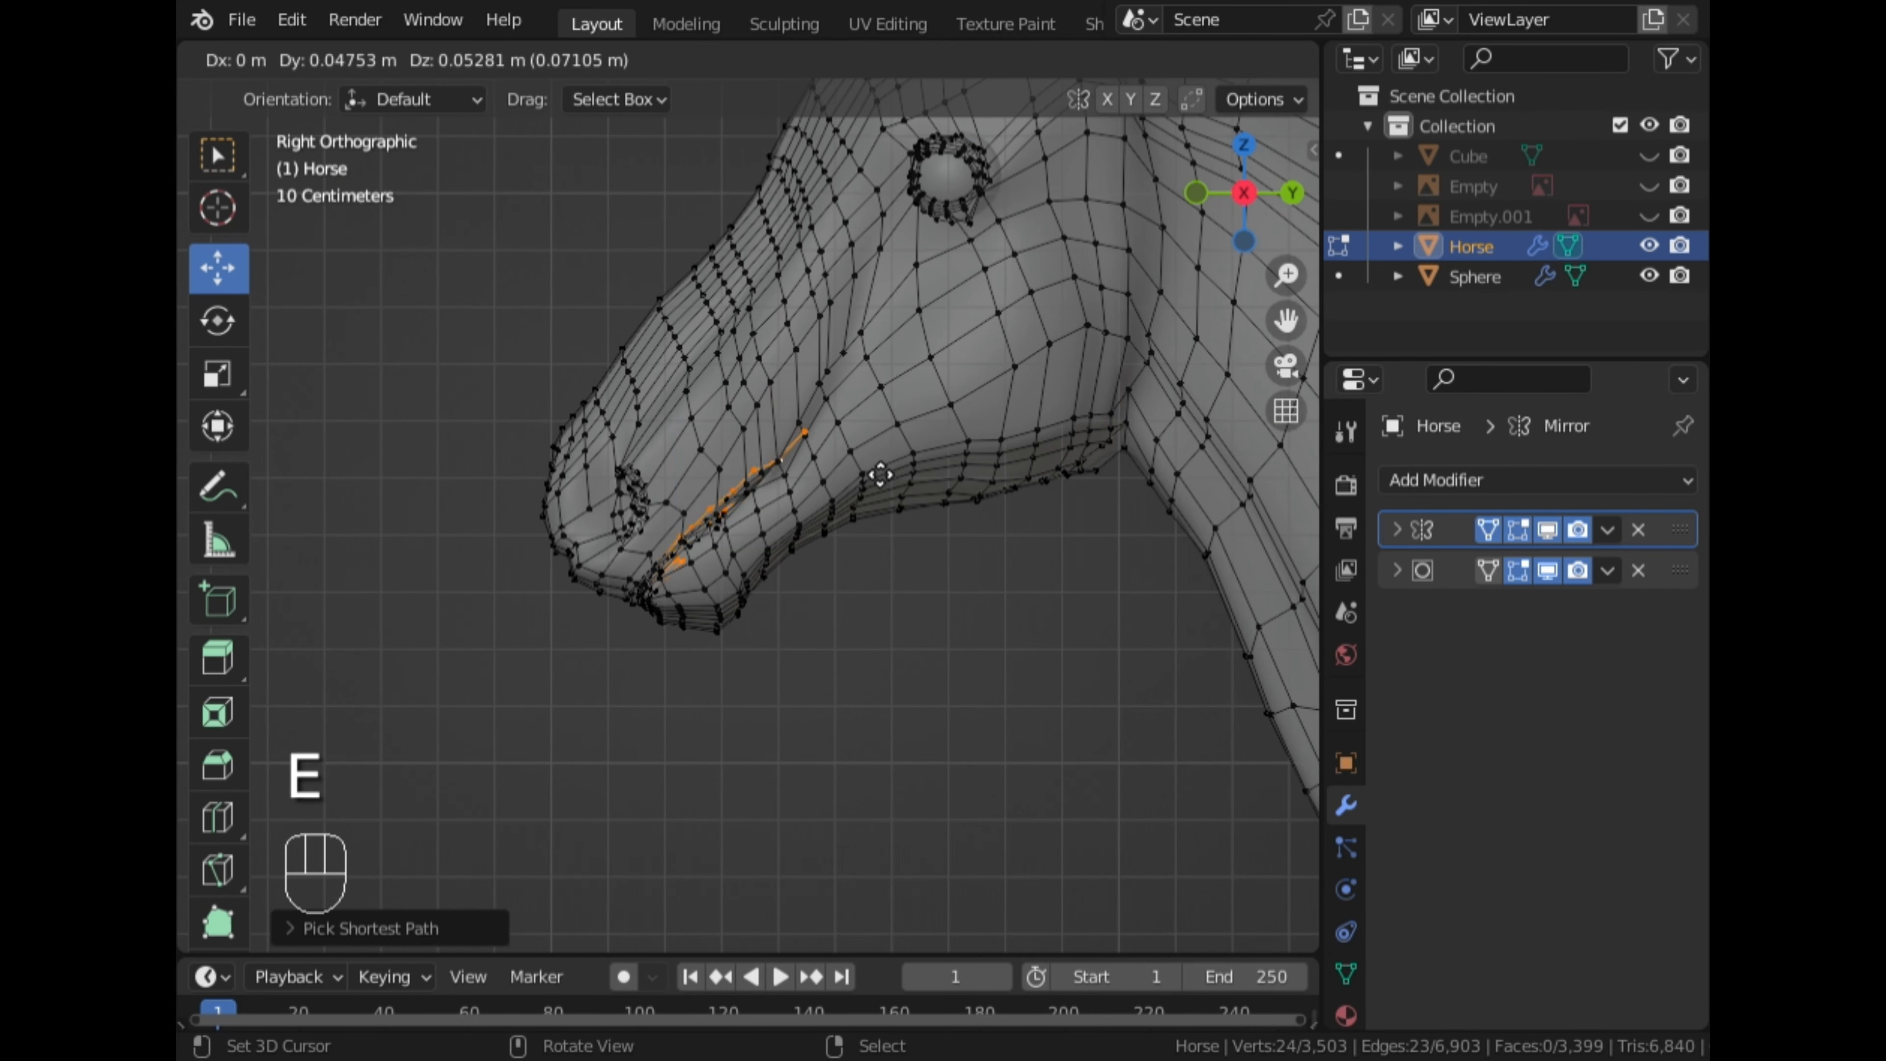
{"action": "key", "text": "s"}
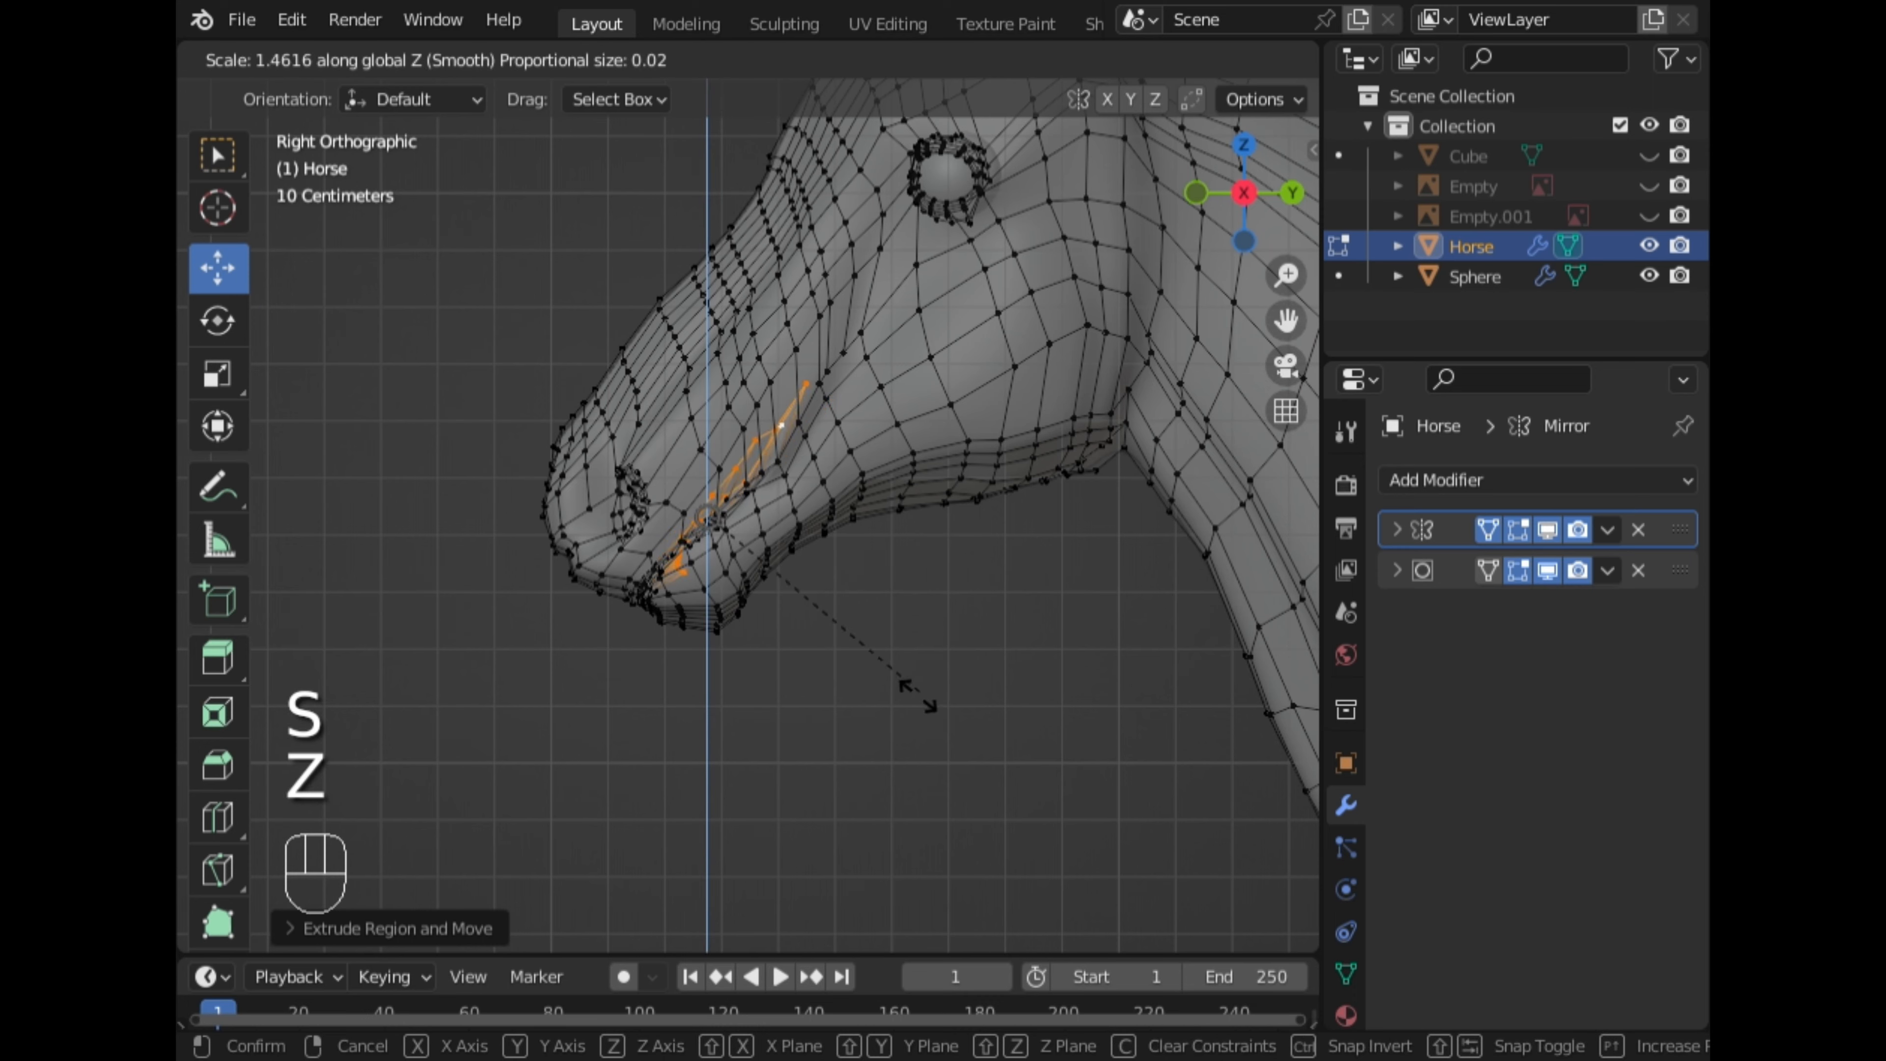
{"action": "left_click", "coordinate": [921, 706]}
Try to reshape the extruded mouth loop by scaling it uniformly and along Z
{"action": "middle_click_drag", "start_coordinate": [926, 758], "coordinate": [535, 745]}
{"action": "scroll", "coordinate": [579, 762], "scroll_direction": "up", "scroll_amount": 4}
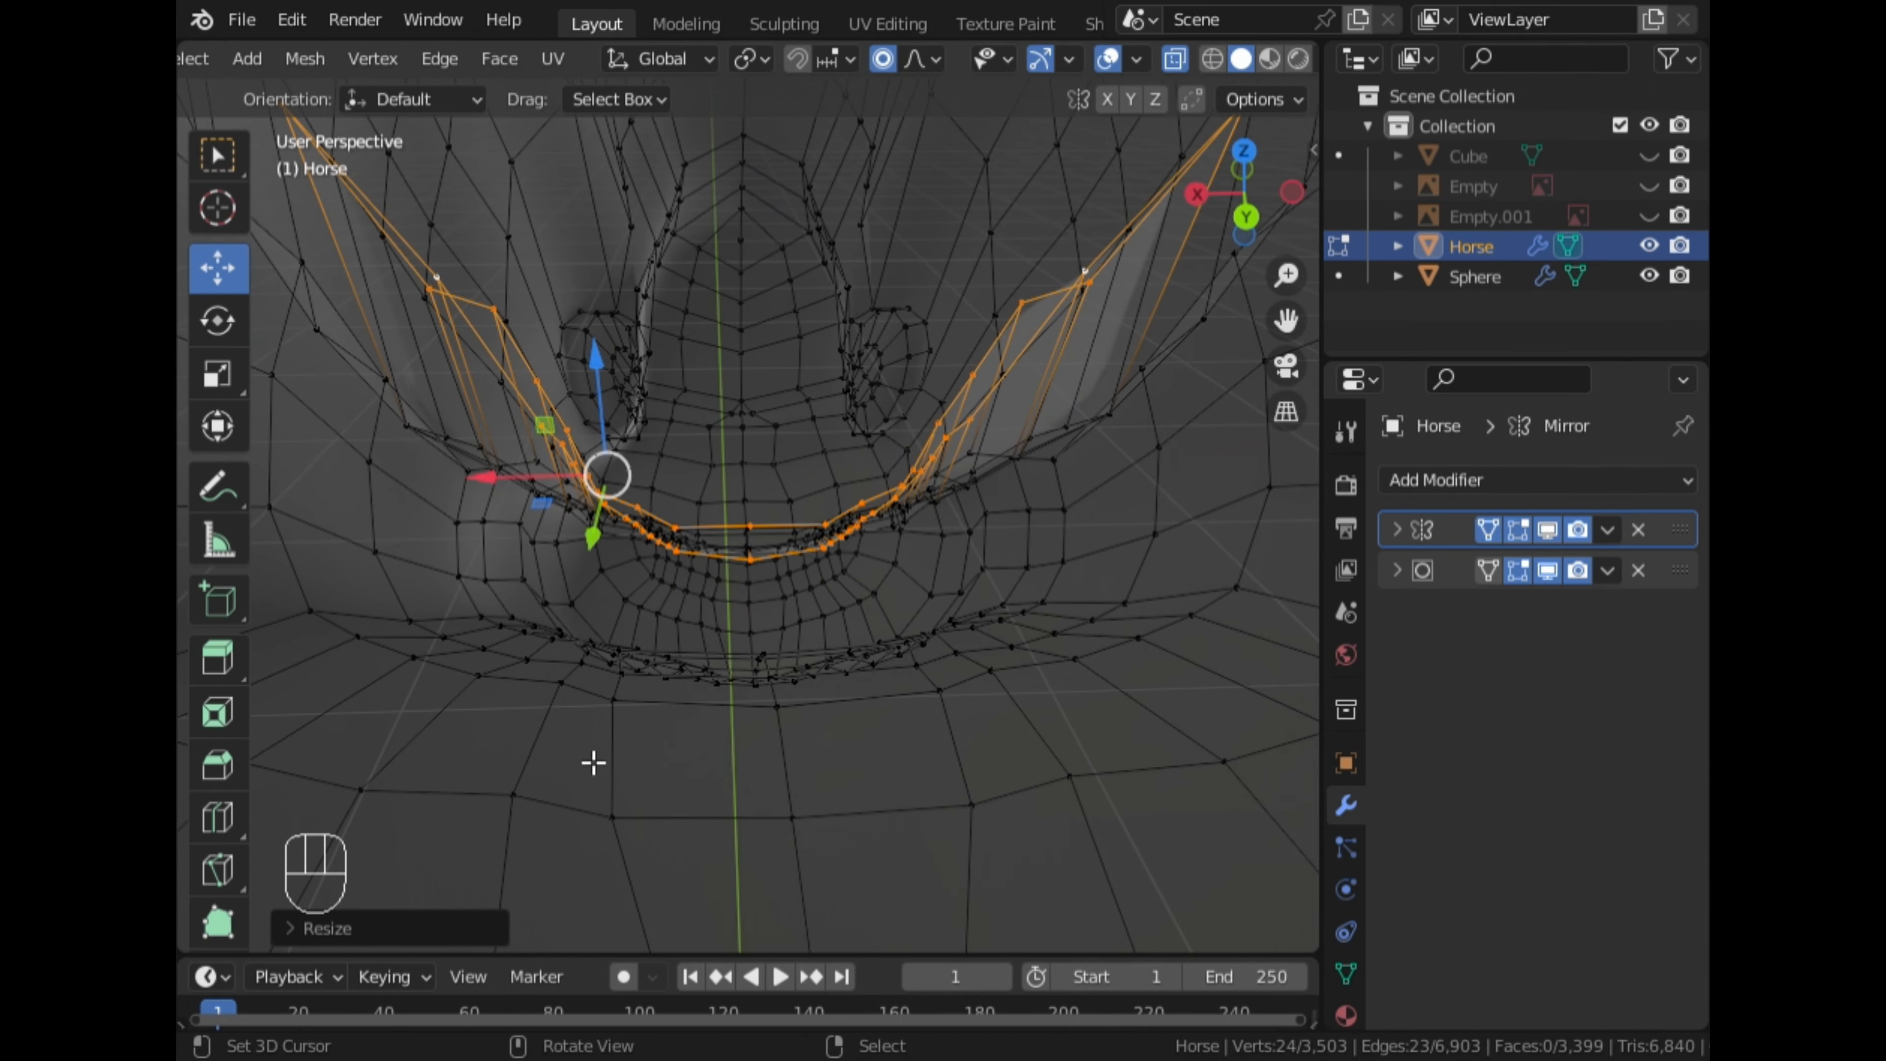
{"action": "key", "text": "s"}
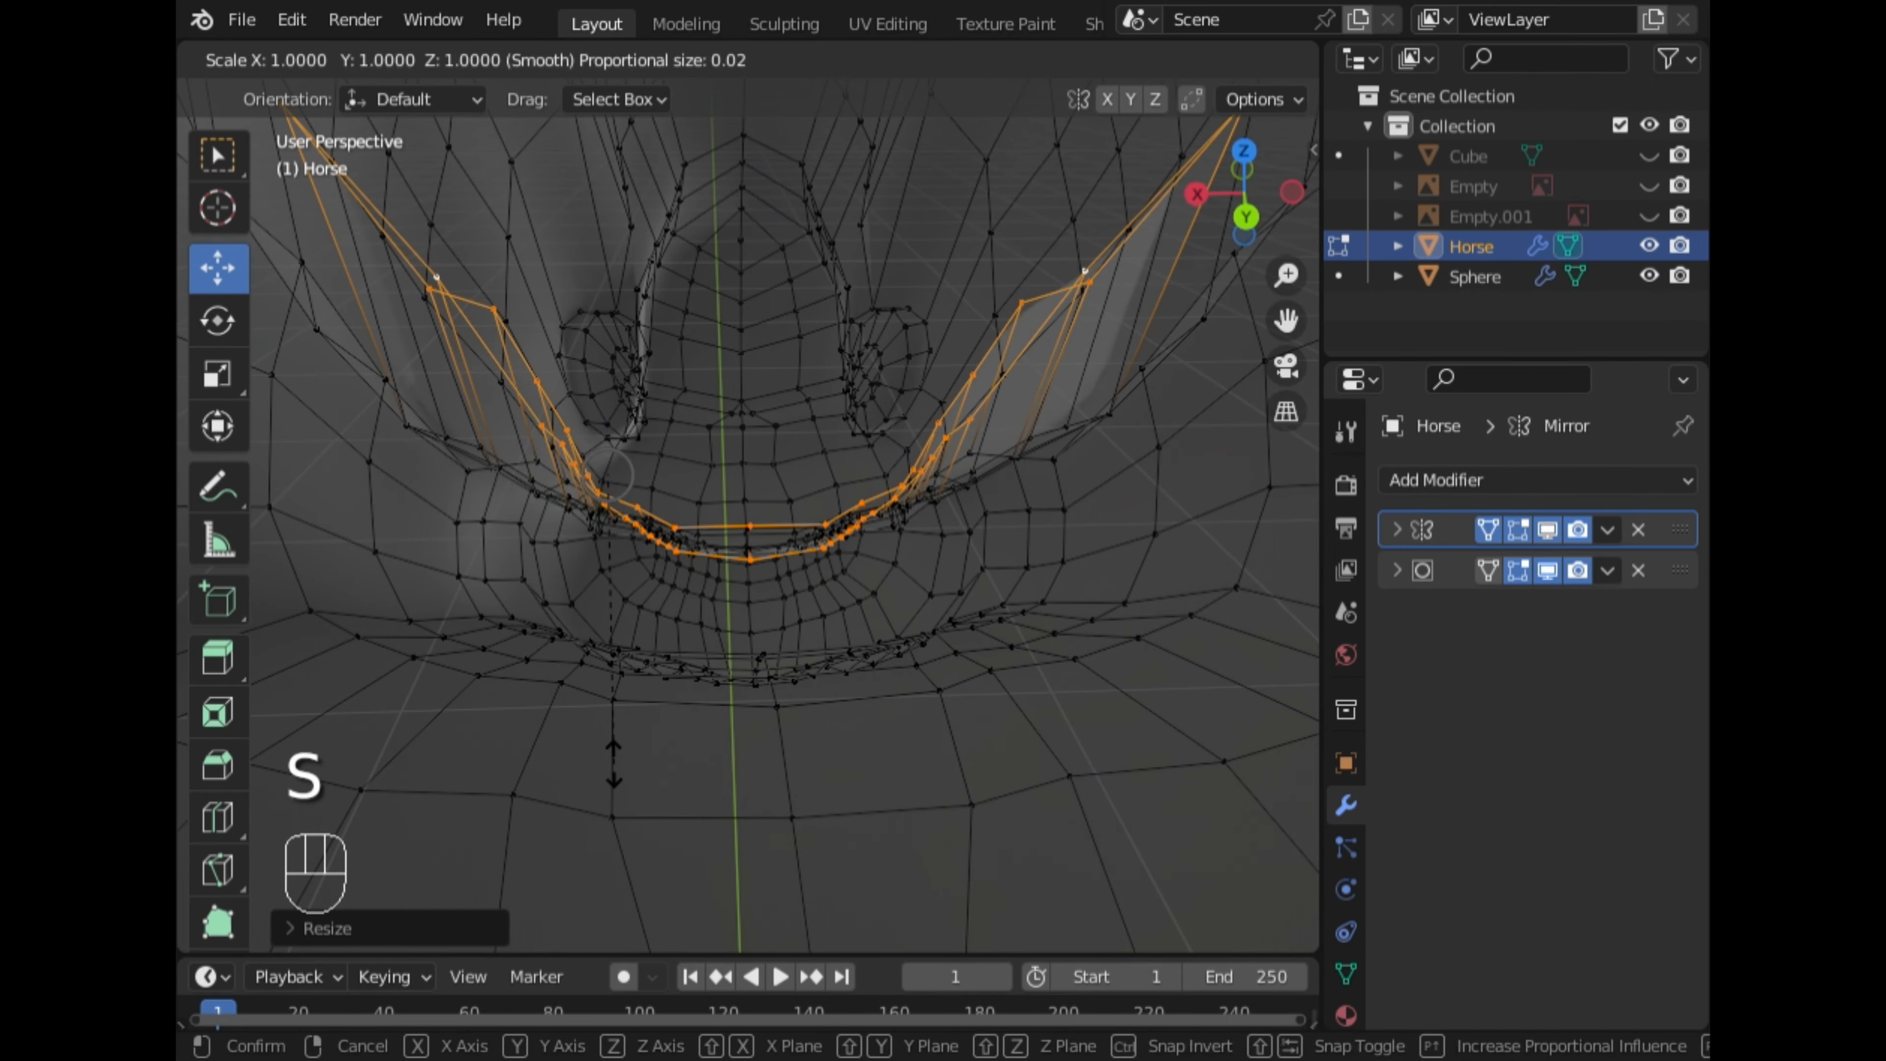
{"action": "left_click", "coordinate": [615, 786]}
{"action": "key", "text": "ctrl+z"}
{"action": "middle_click_drag", "start_coordinate": [489, 686], "coordinate": [596, 711]}
{"action": "key", "text": "s"}
{"action": "key", "text": "z"}
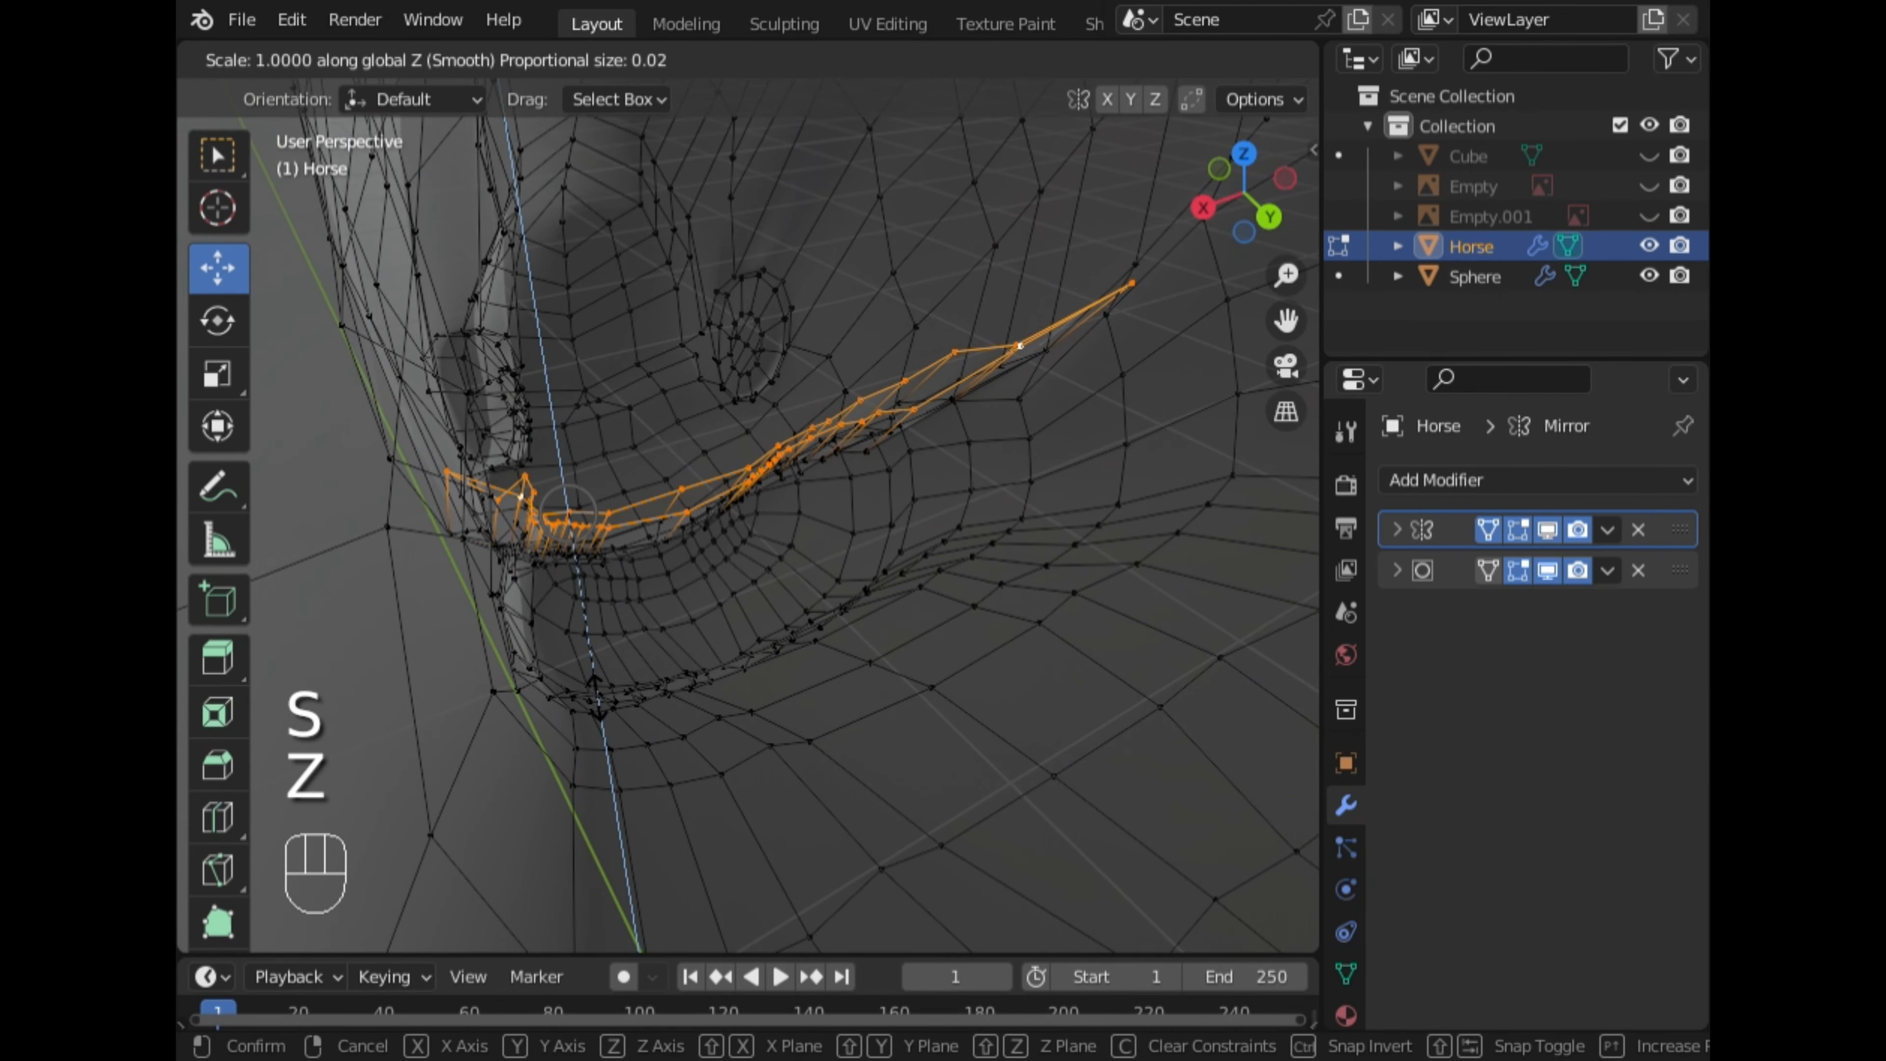
{"action": "key", "text": "KP_0"}
{"action": "left_click", "coordinate": [610, 707]}
{"action": "middle_click_drag", "start_coordinate": [611, 708], "coordinate": [766, 610]}
{"action": "left_click", "coordinate": [1233, 217]}
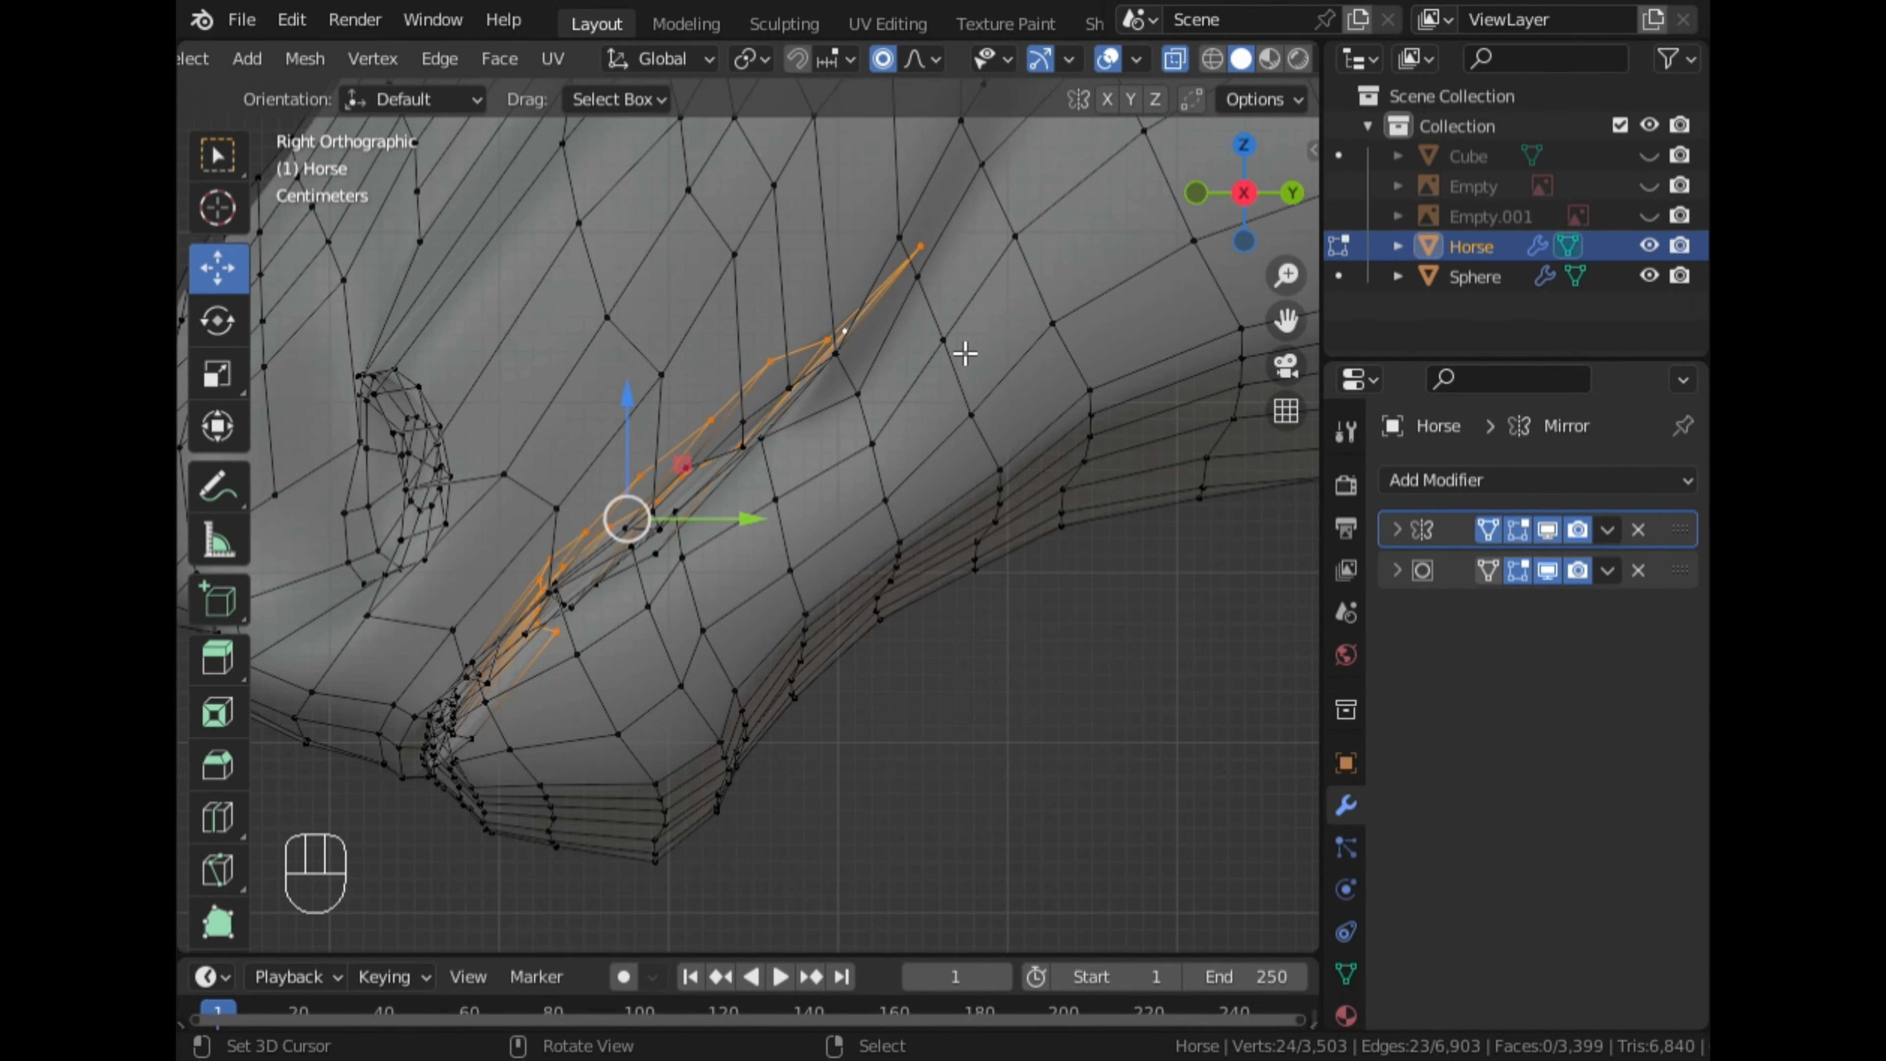
Turn off X-ray display and undo the mouth loop's extrusion and scaling
{"action": "scroll", "coordinate": [964, 354], "scroll_direction": "down", "scroll_amount": 2}
{"action": "left_click", "coordinate": [1182, 61]}
{"action": "left_click_drag", "start_coordinate": [1235, 260], "coordinate": [894, 595]}
{"action": "key", "text": "ctrl+z"}
{"action": "key", "text": "ctrl+z"}
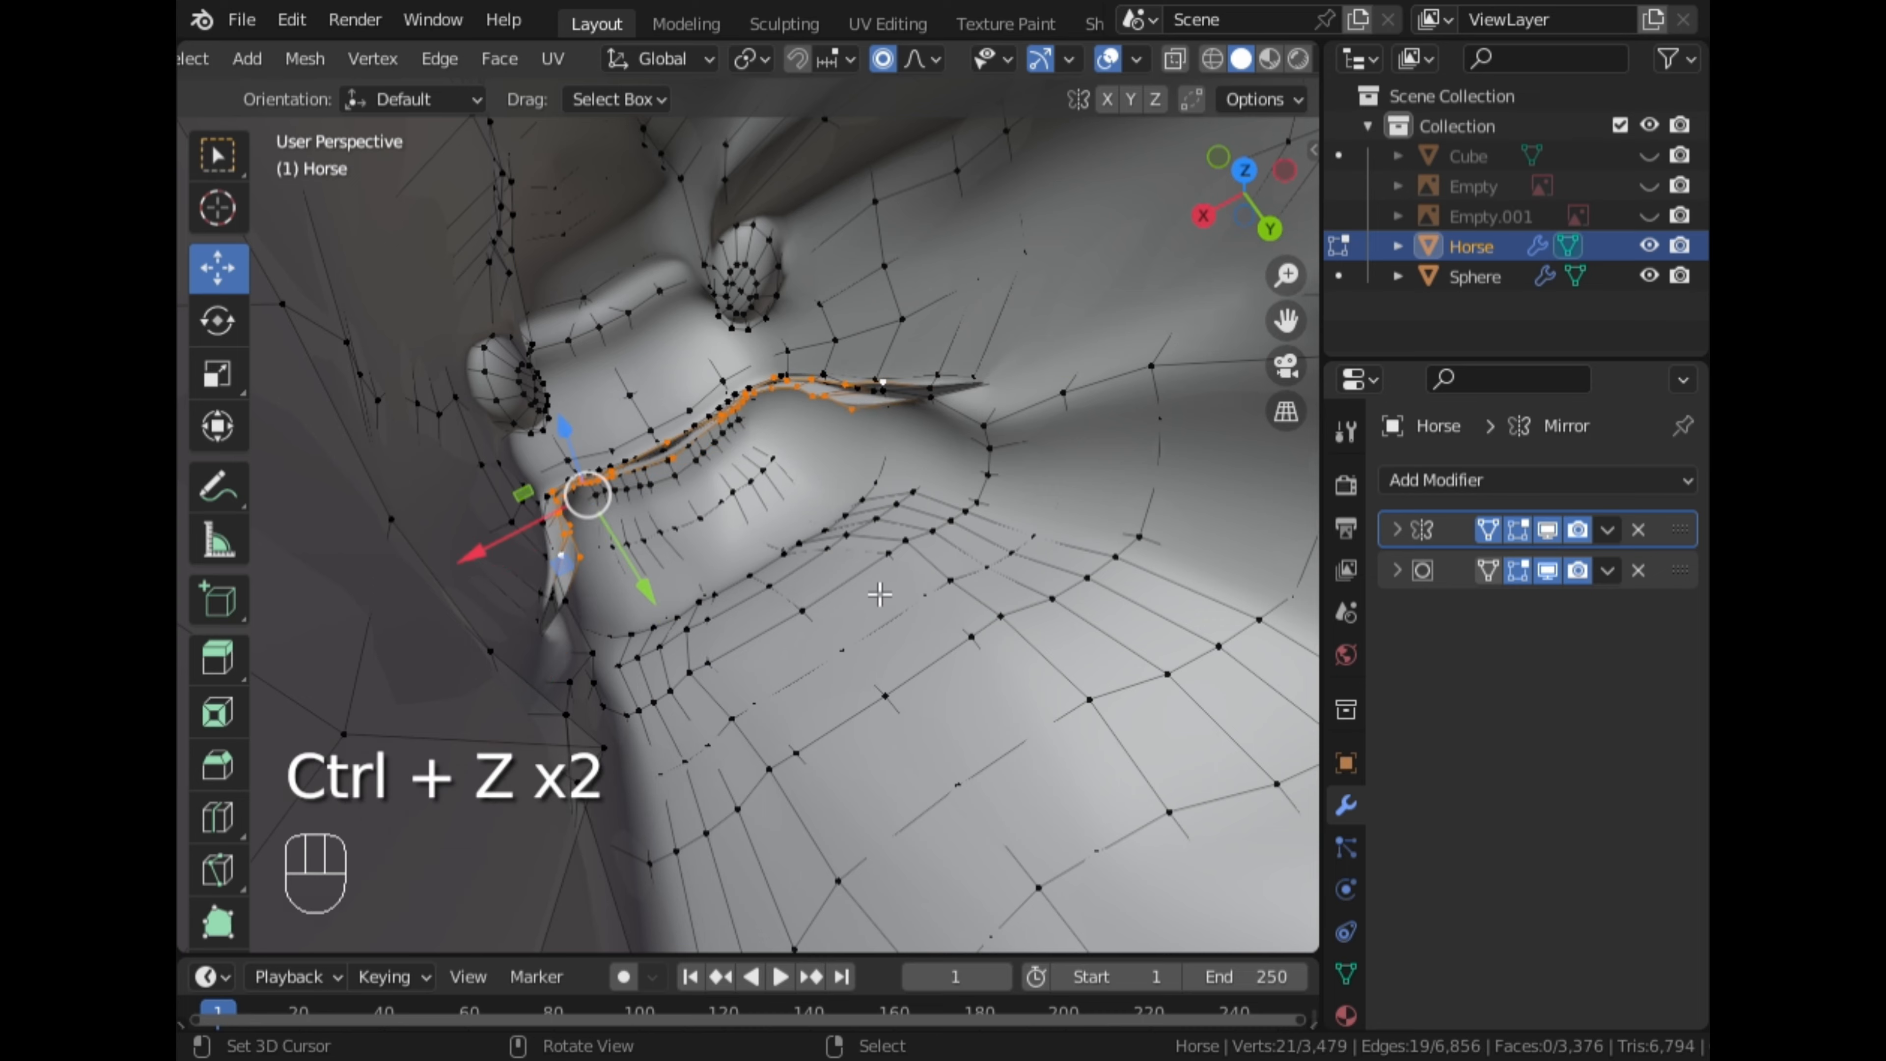
Extend the mouth loop selection to the corner vertices and extrude it inward from the right side view
{"action": "middle_click_drag", "start_coordinate": [894, 594], "coordinate": [459, 387]}
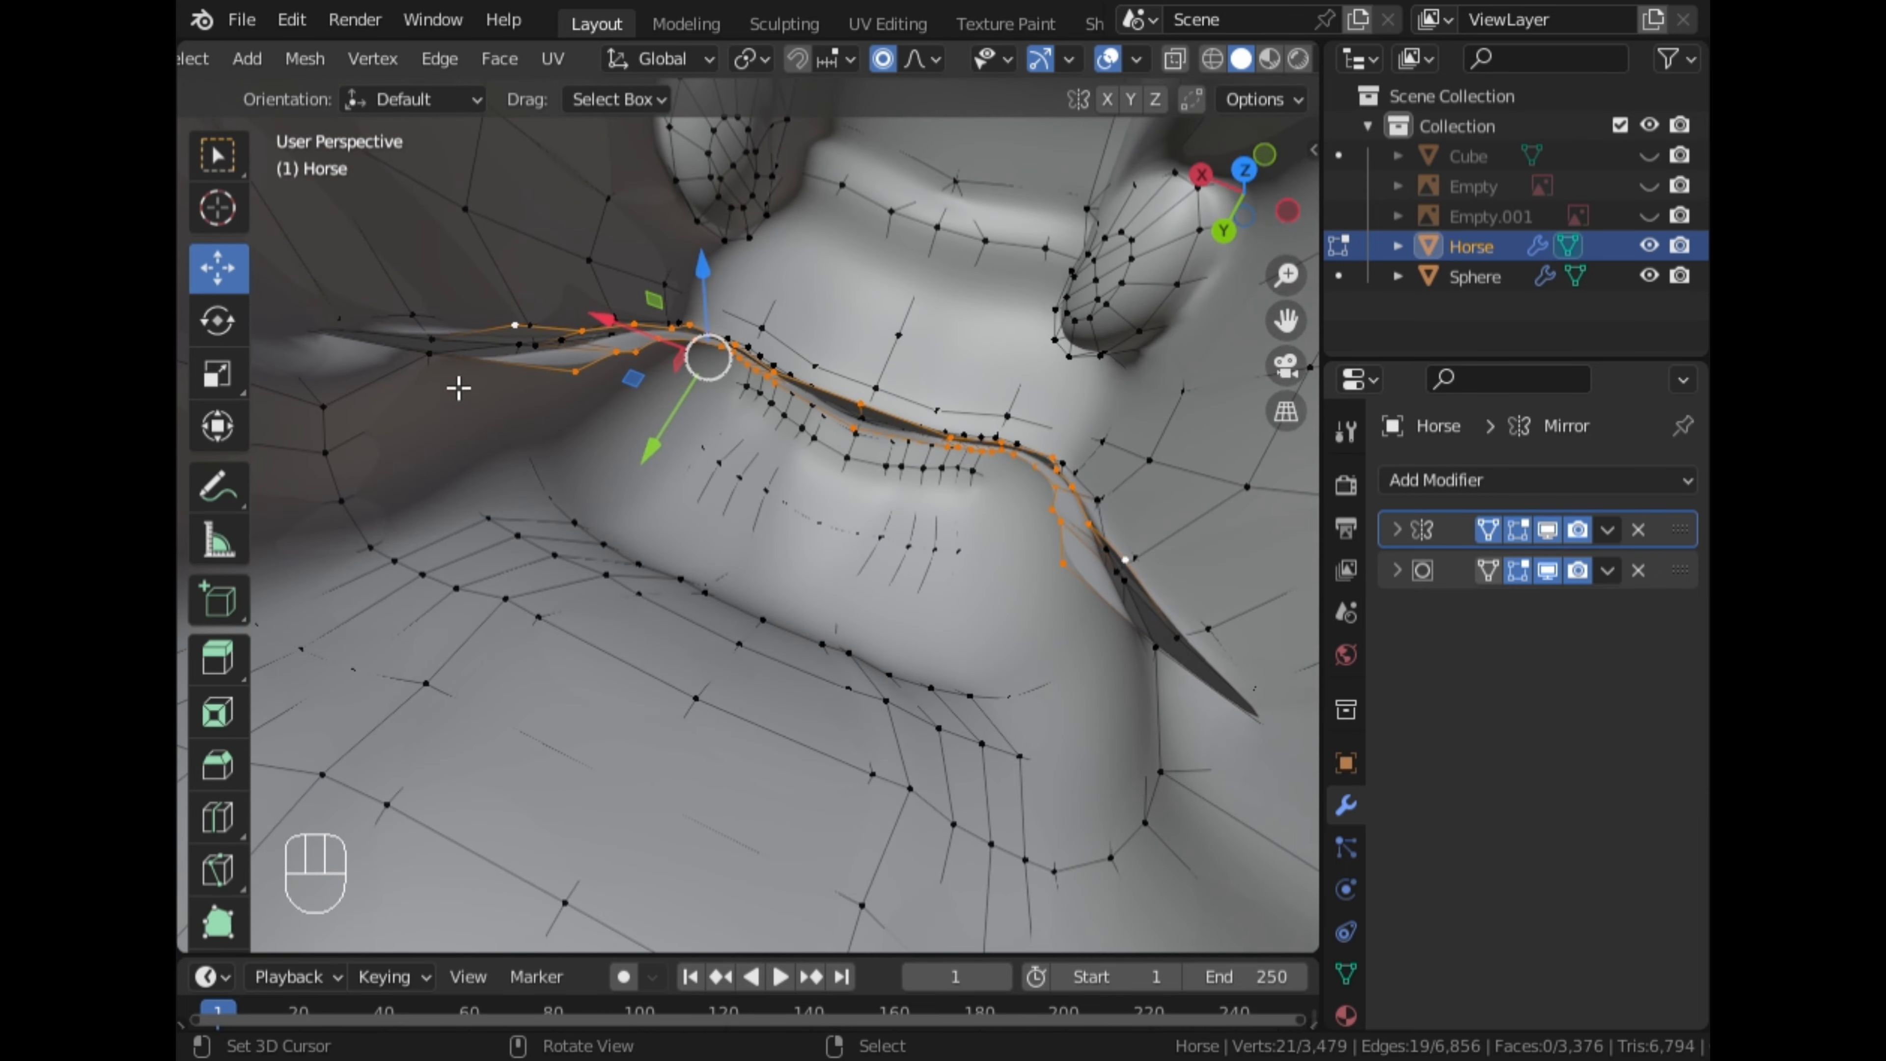
{"action": "left_click", "coordinate": [438, 360], "text": "ctrl"}
{"action": "middle_click_drag", "start_coordinate": [717, 622], "coordinate": [1029, 460]}
{"action": "left_click", "coordinate": [1231, 214]}
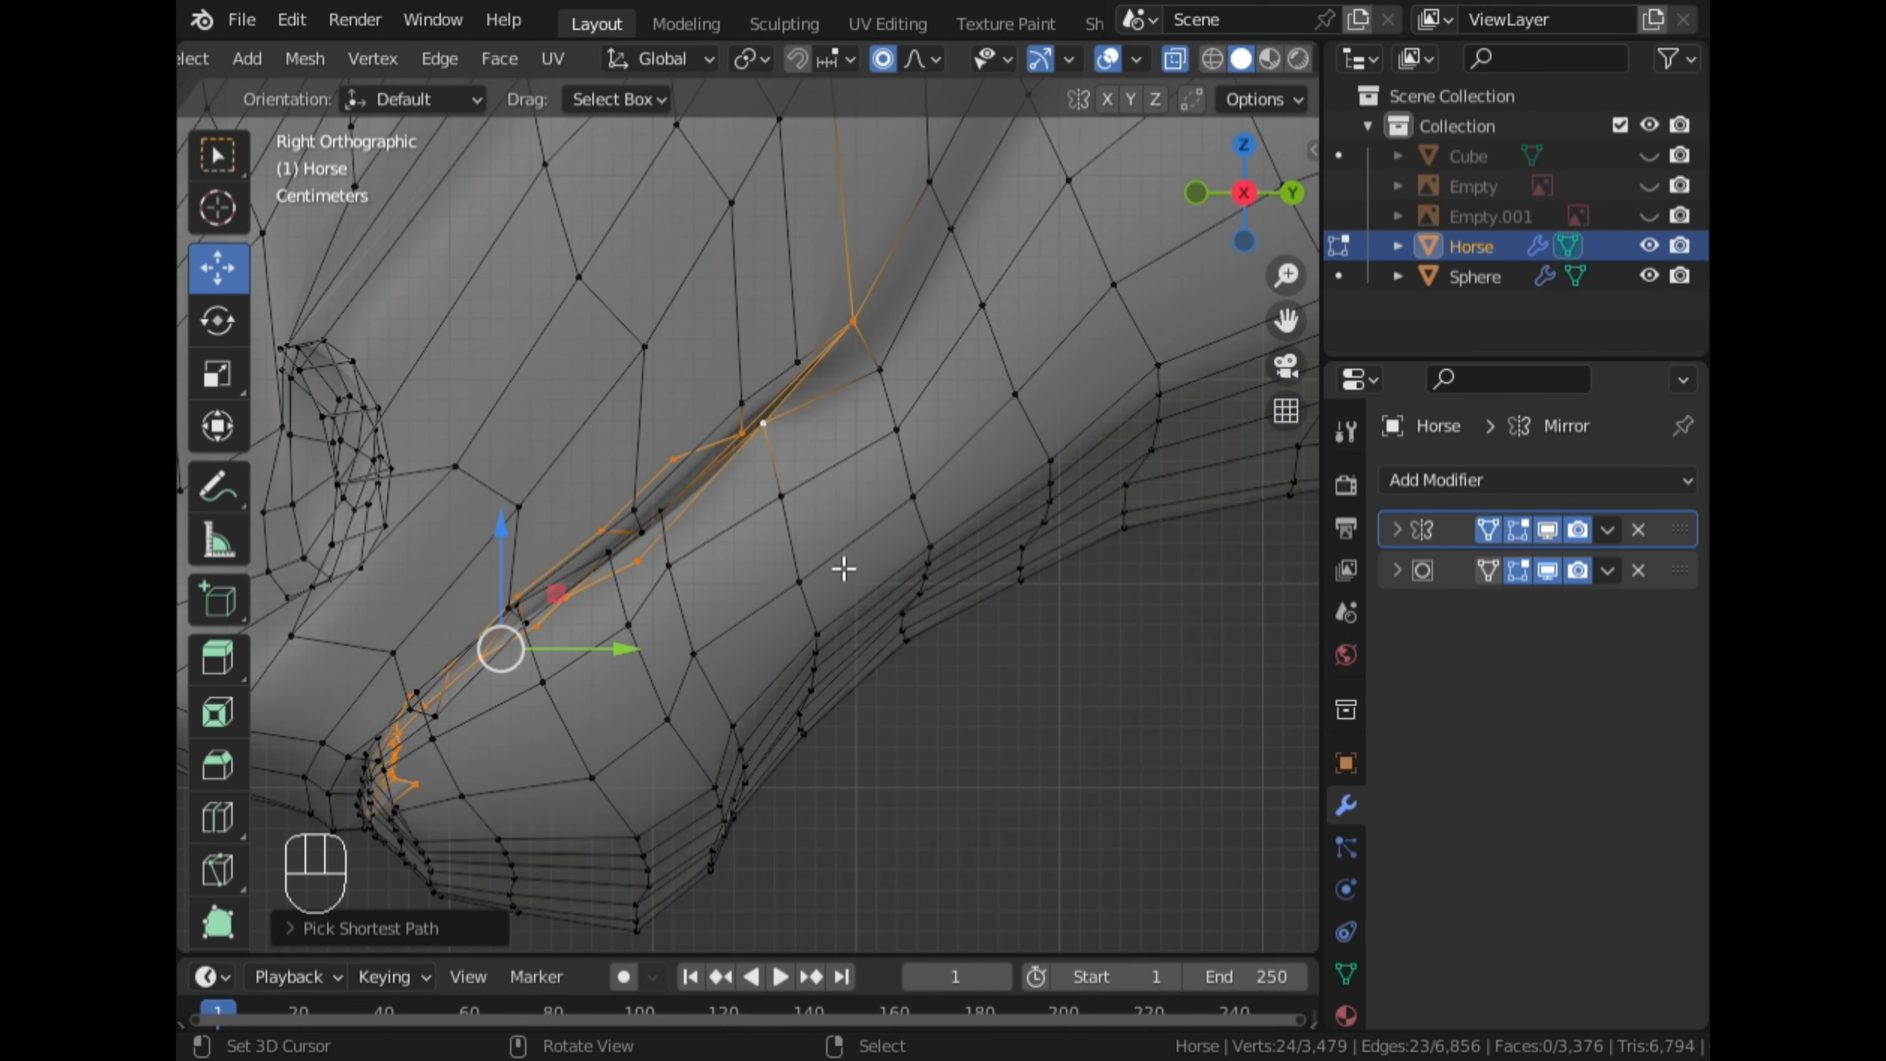
{"action": "scroll", "coordinate": [844, 571], "scroll_direction": "down", "scroll_amount": 1}
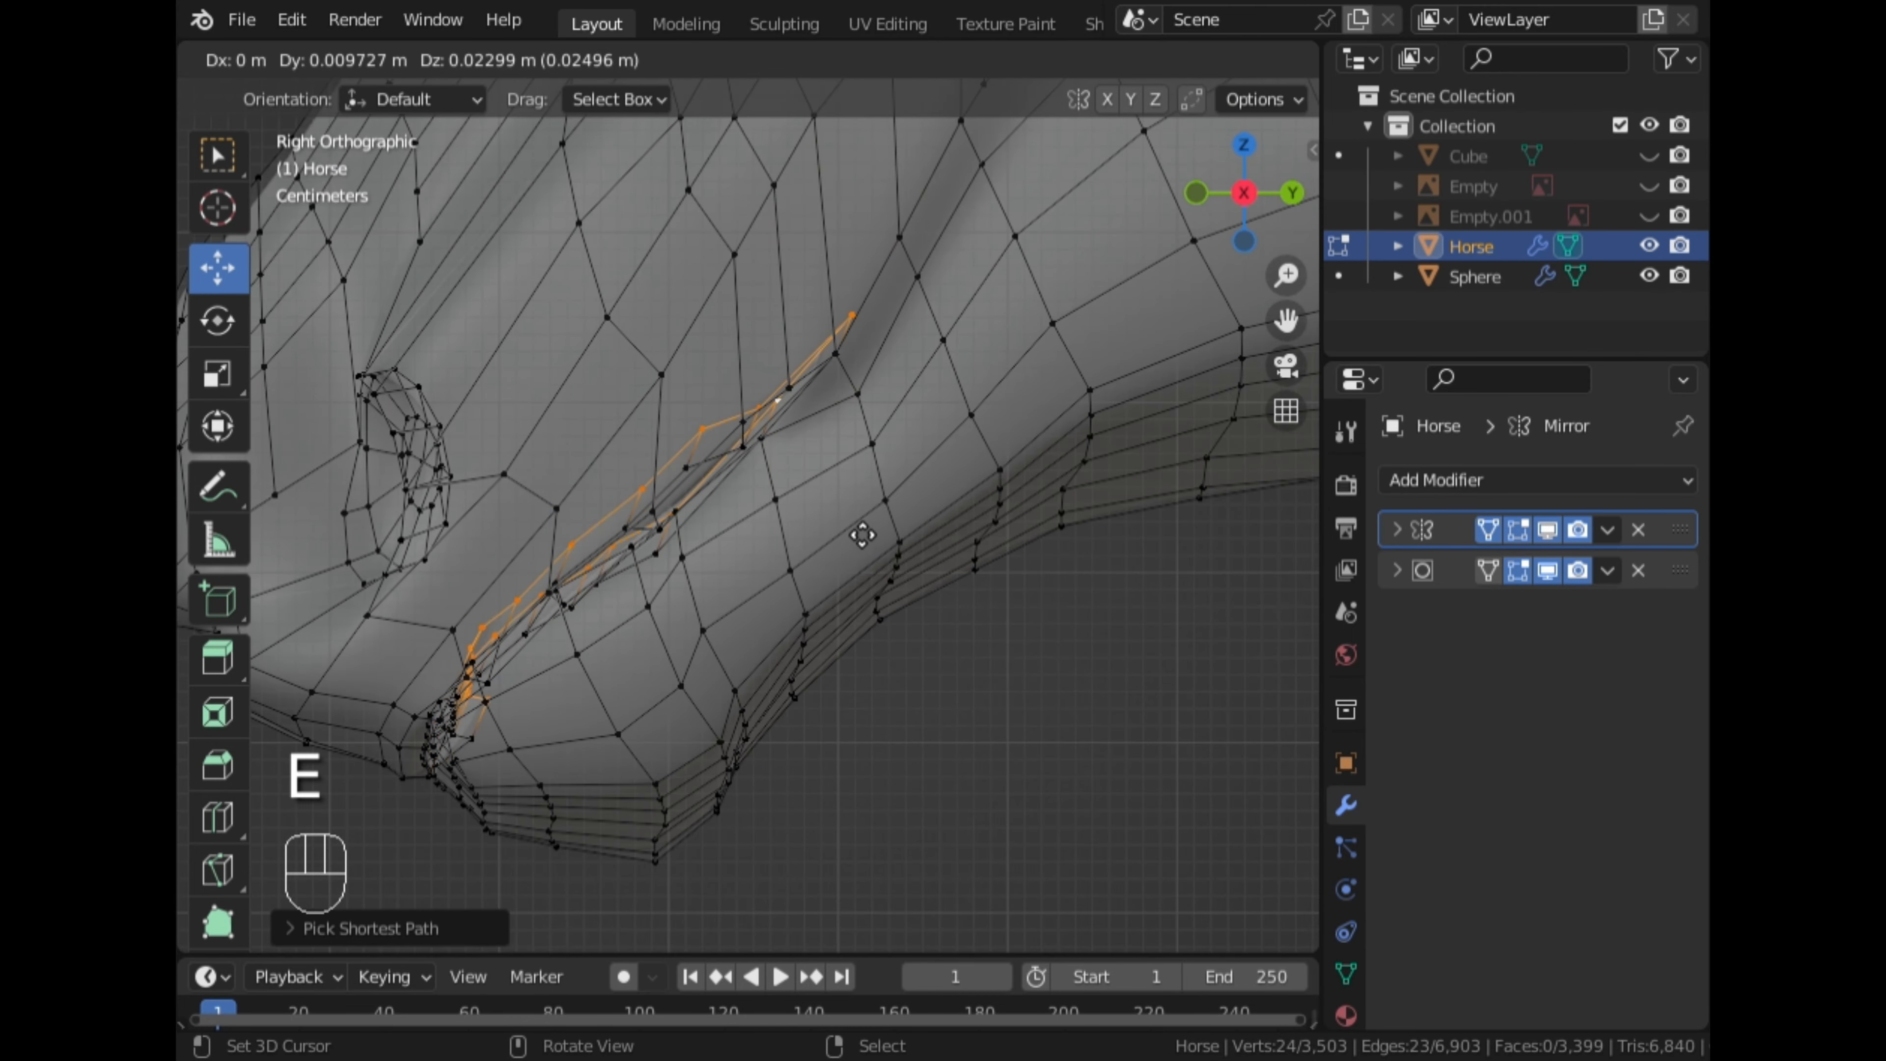
{"action": "middle_click_drag", "start_coordinate": [833, 579], "coordinate": [703, 649]}
{"action": "left_click", "coordinate": [1227, 201]}
Change the transform pivot point and turn off proportional editing for scaling the extruded mouth loop
{"action": "scroll", "coordinate": [1027, 338], "scroll_direction": "down", "scroll_amount": 4}
{"action": "left_click", "coordinate": [753, 58]}
{"action": "left_click", "coordinate": [779, 163]}
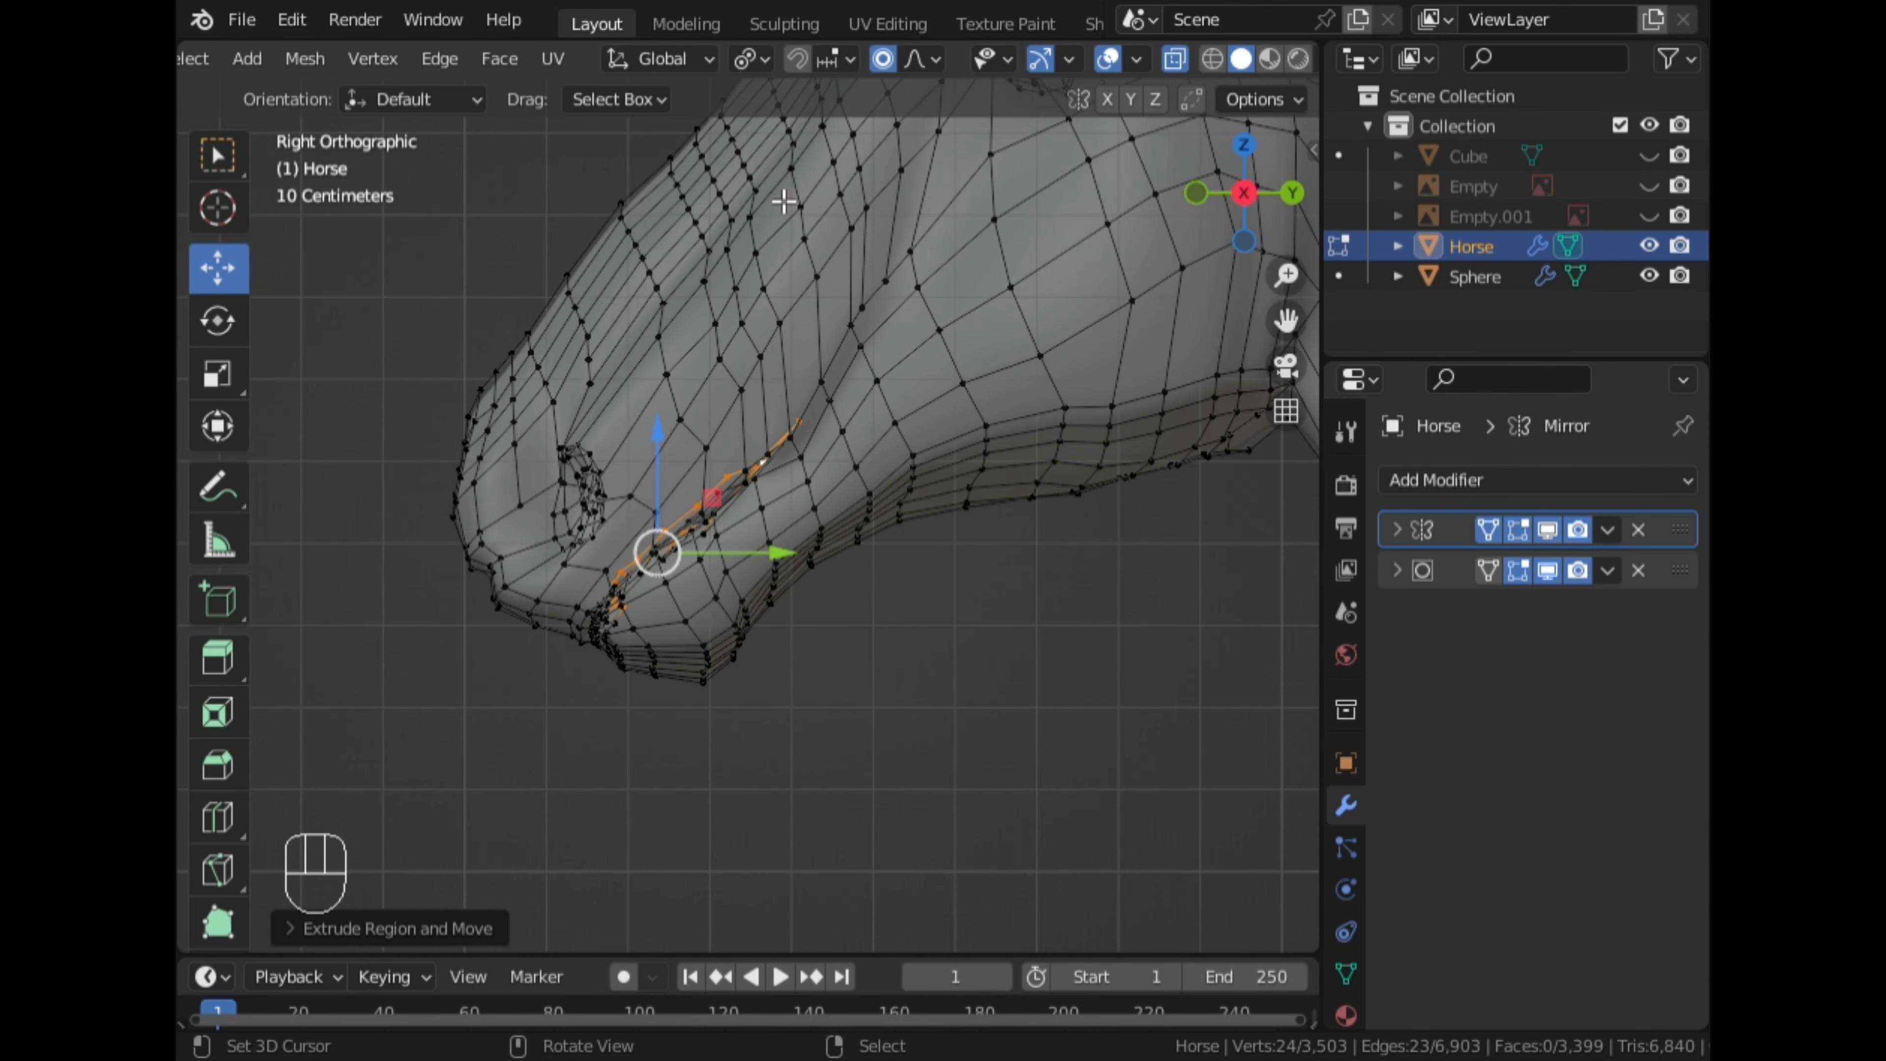
{"action": "key", "text": "s"}
{"action": "key", "text": "z"}
{"action": "right_click", "coordinate": [877, 560]}
{"action": "left_click", "coordinate": [886, 61]}
Try scaling the extruded mouth loop by about 1.49 along Z
{"action": "key", "text": "s"}
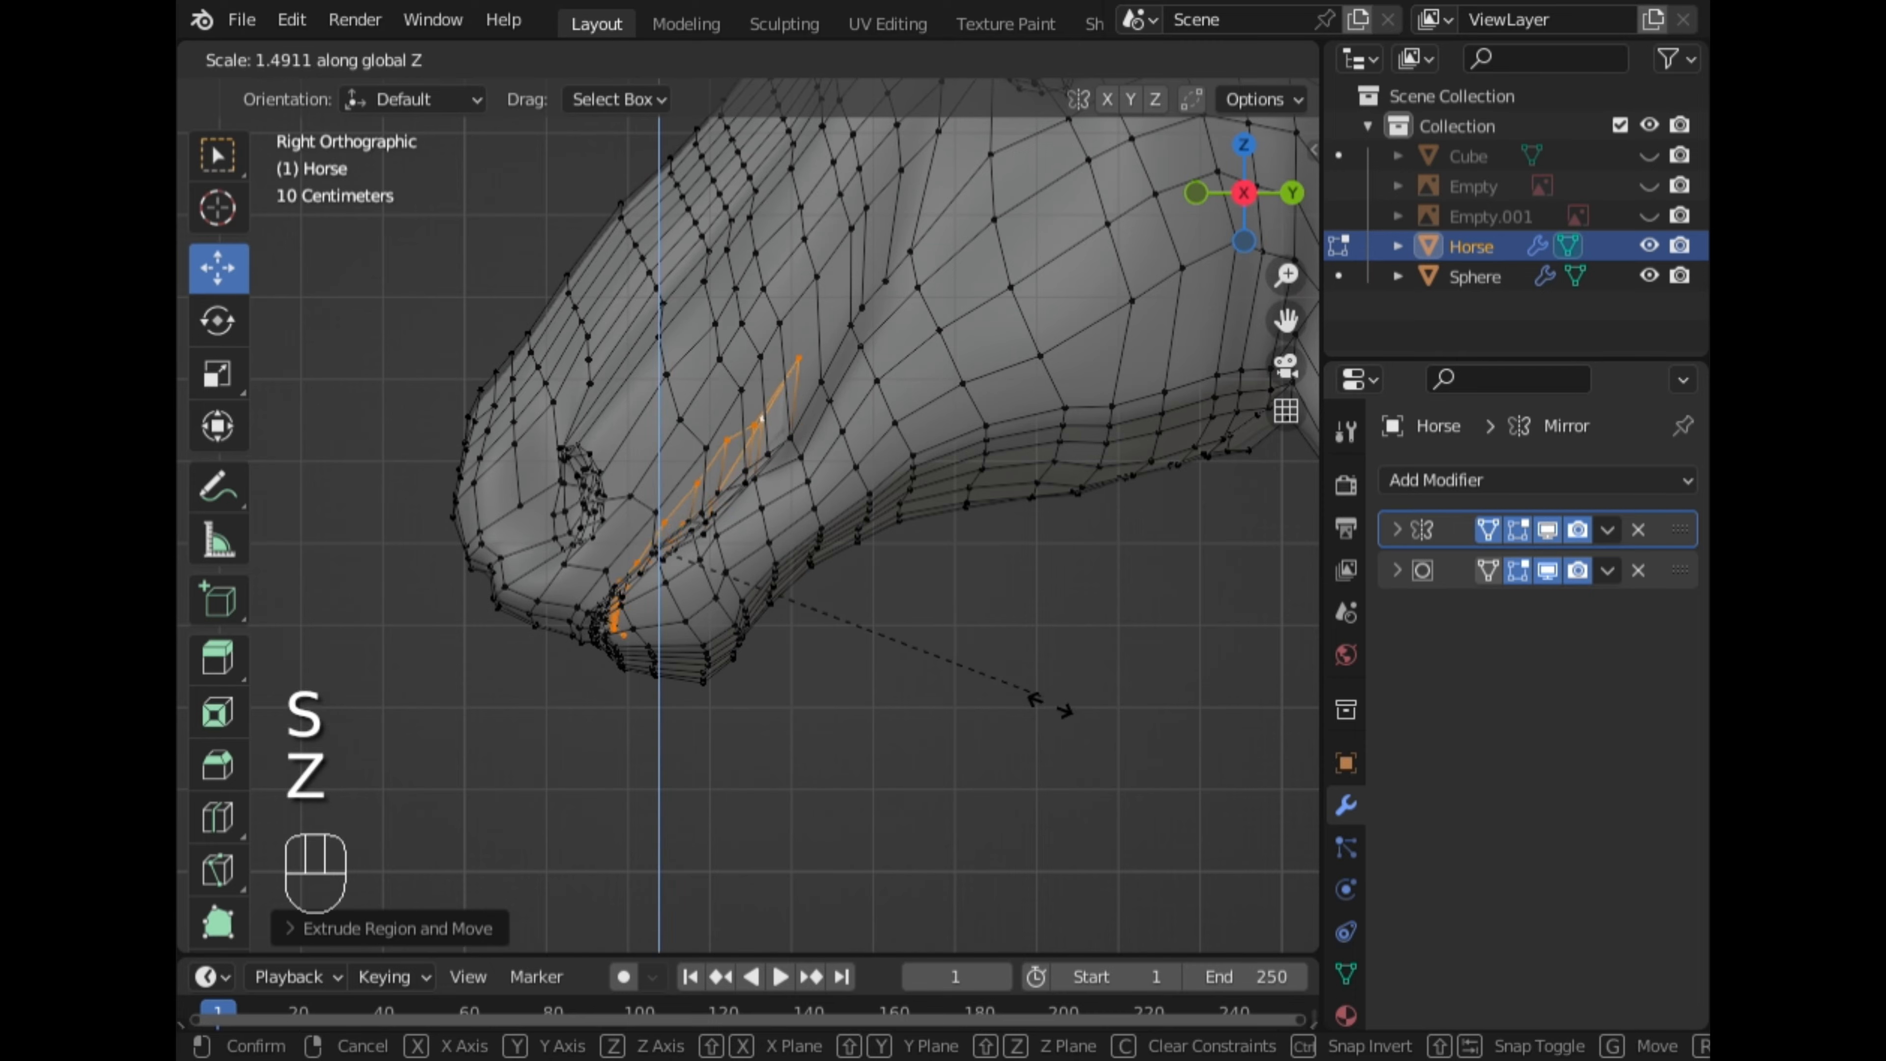
{"action": "left_click", "coordinate": [1036, 649]}
{"action": "middle_click_drag", "start_coordinate": [1036, 649], "coordinate": [1116, 250]}
{"action": "key", "text": "ctrl+z"}
Select the upper row of the extruded mouth loop and move it up along Z
{"action": "scroll", "coordinate": [1040, 297], "scroll_direction": "up", "scroll_amount": 3}
{"action": "middle_click_drag", "start_coordinate": [876, 371], "coordinate": [519, 404]}
{"action": "right_click", "coordinate": [377, 372]}
{"action": "right_click", "coordinate": [429, 404]}
{"action": "scroll", "coordinate": [757, 400], "scroll_direction": "up", "scroll_amount": 3}
{"action": "left_click", "coordinate": [1175, 59]}
{"action": "right_click", "coordinate": [792, 384], "text": "ctrl"}
{"action": "middle_click_drag", "start_coordinate": [792, 384], "coordinate": [558, 456]}
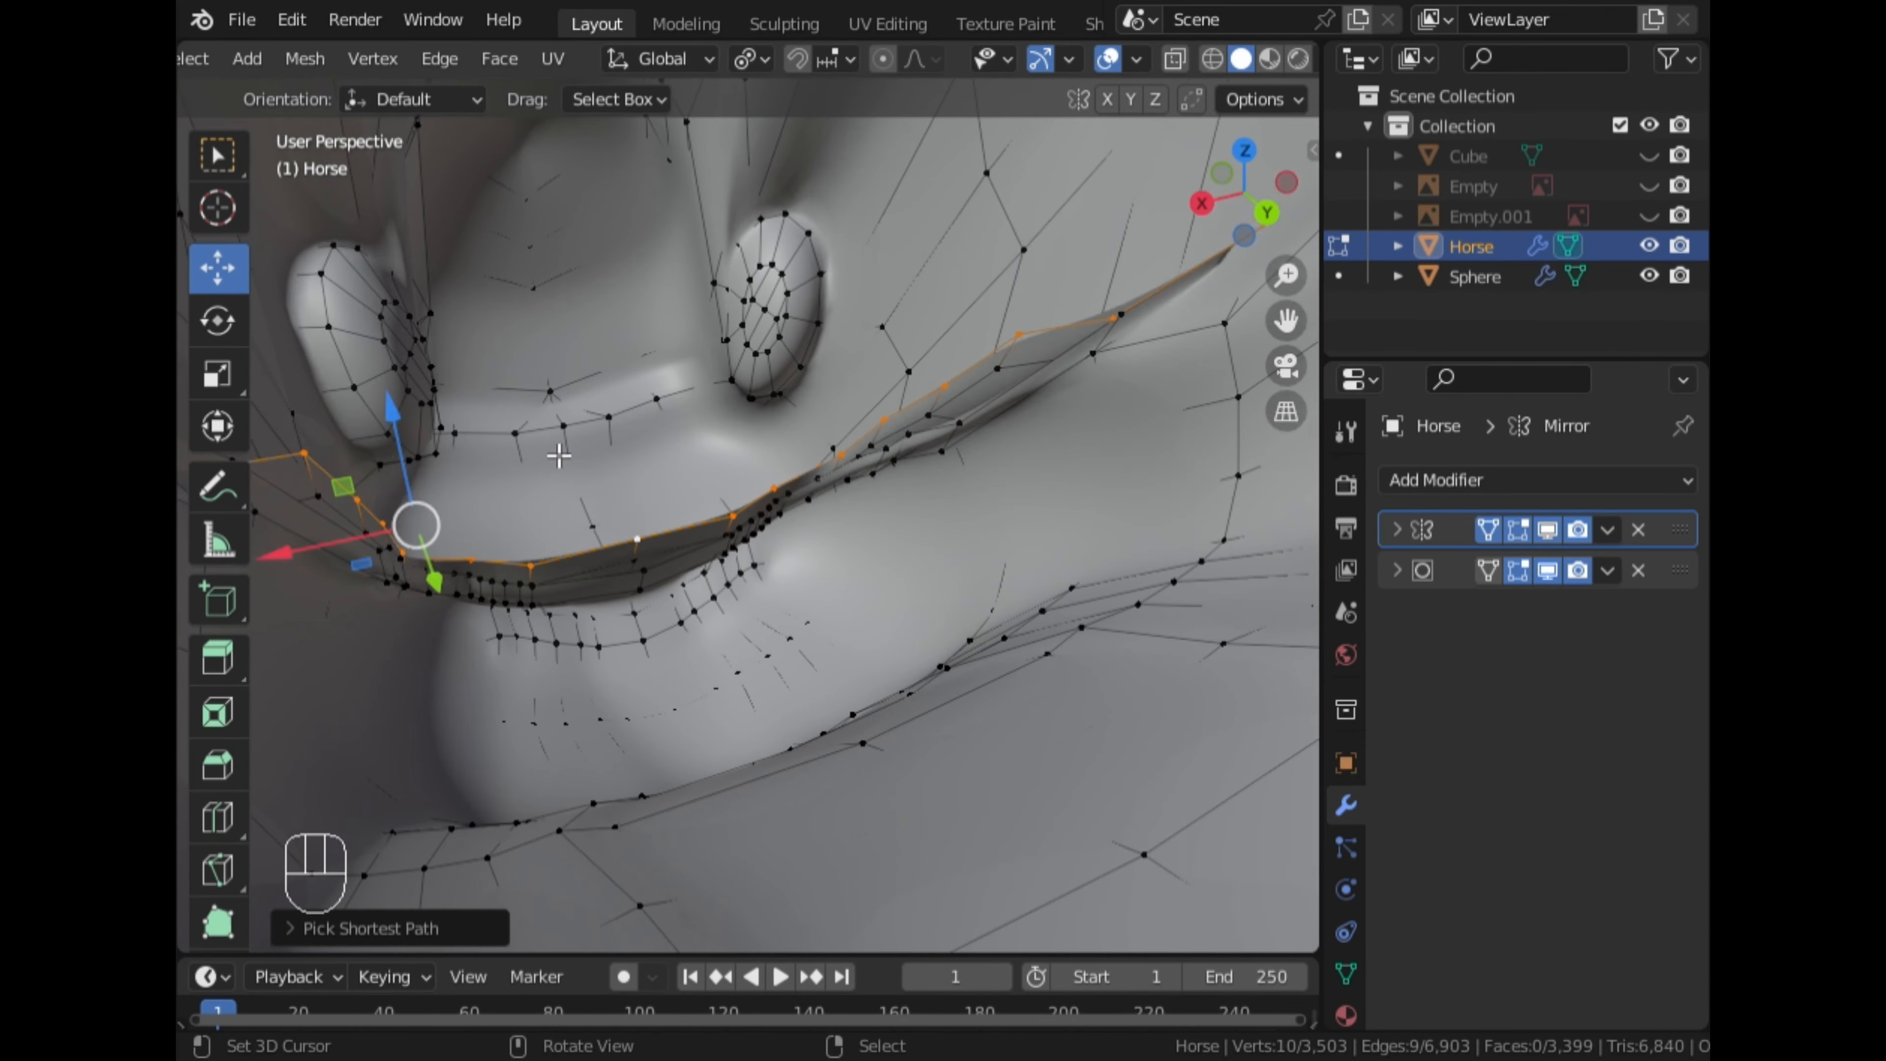
{"action": "left_click_drag", "start_coordinate": [392, 416], "coordinate": [375, 333]}
Select the lower row of the extruded mouth loop, move it along Z and scale it along X
{"action": "middle_click_drag", "start_coordinate": [839, 368], "coordinate": [735, 431]}
{"action": "right_click", "coordinate": [703, 505]}
{"action": "scroll", "coordinate": [704, 491], "scroll_direction": "down", "scroll_amount": 3}
{"action": "right_click", "coordinate": [365, 370], "text": "ctrl"}
{"action": "key", "text": "g"}
{"action": "key", "text": "z"}
{"action": "left_click", "coordinate": [644, 490]}
{"action": "key", "text": "s"}
{"action": "key", "text": "x"}
{"action": "left_click", "coordinate": [615, 416]}
{"action": "left_click_drag", "start_coordinate": [615, 416], "coordinate": [615, 446]}
Reselect the upper row of the extruded mouth loop and scale it uniformly
{"action": "right_click", "coordinate": [456, 450]}
{"action": "right_click", "coordinate": [743, 451], "text": "ctrl"}
{"action": "key", "text": "s"}
{"action": "left_click", "coordinate": [812, 567]}
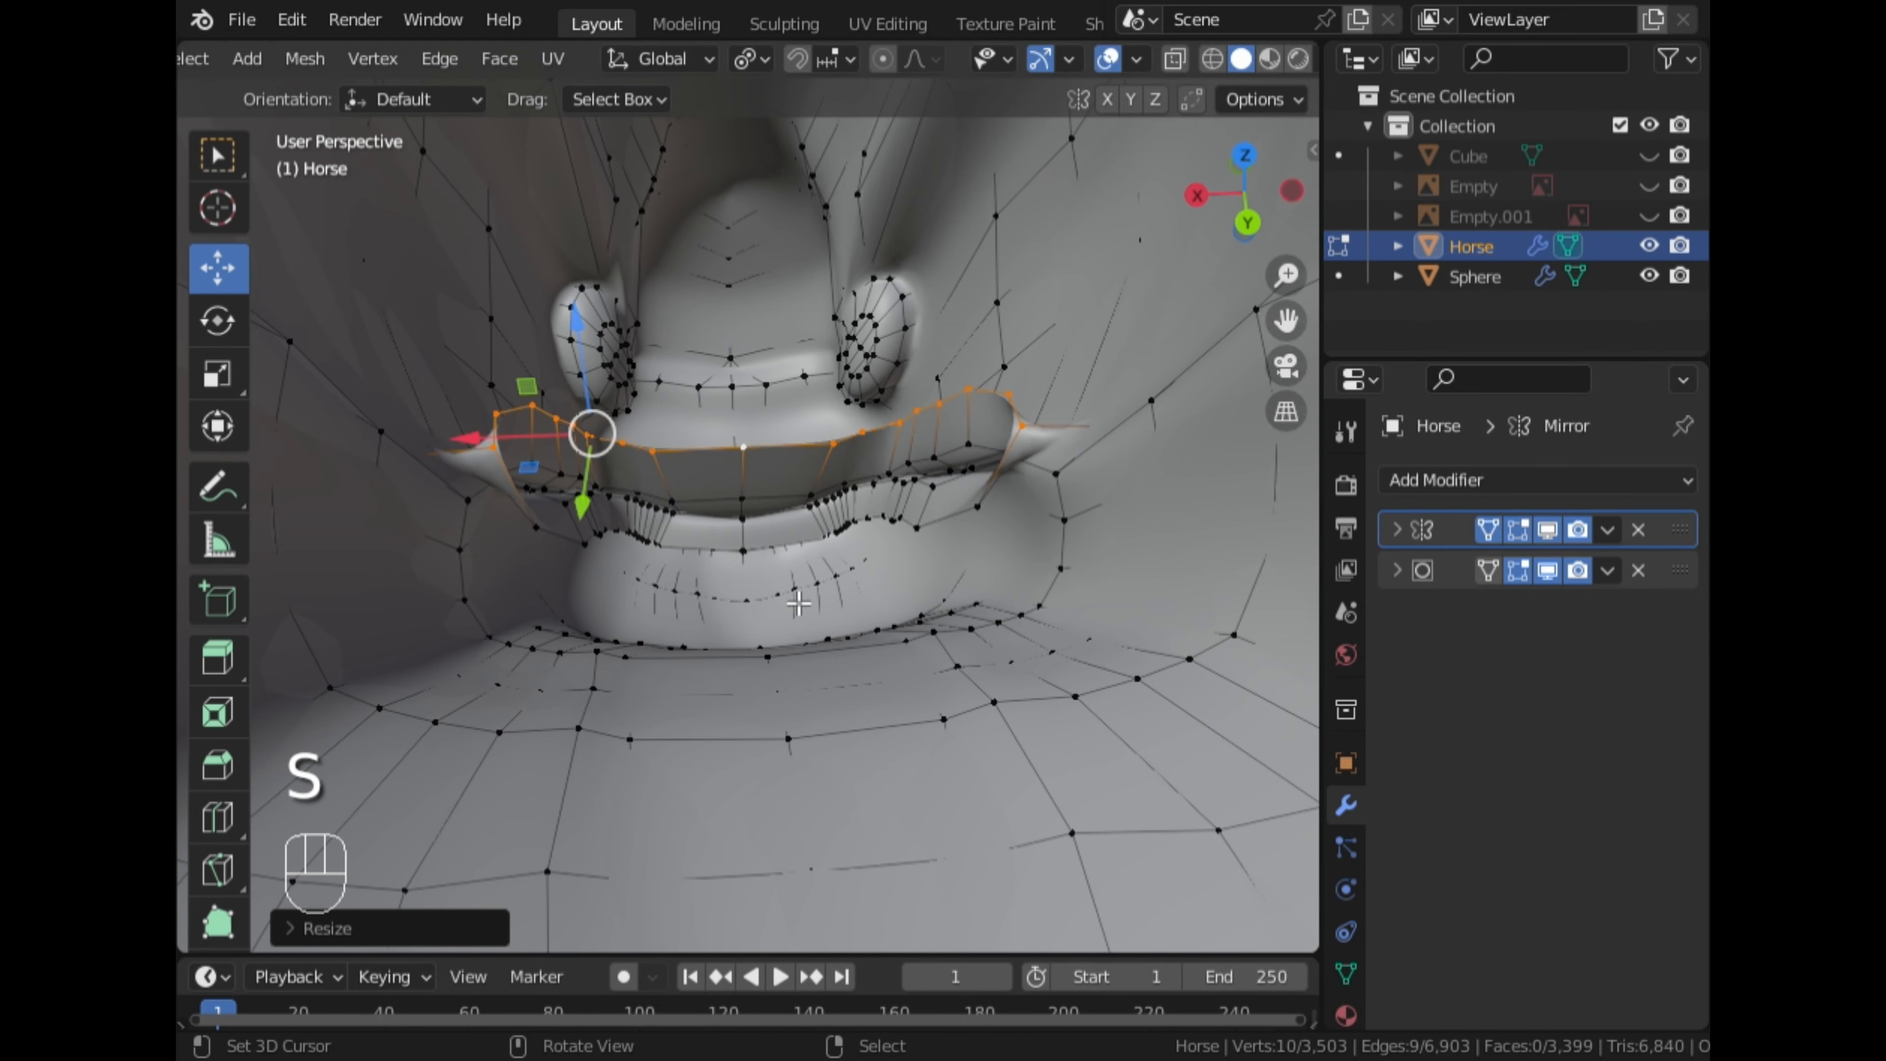
Extrude the mouth loop further inward in the X-ray side view and scale it by about 1.13
{"action": "scroll", "coordinate": [813, 566], "scroll_direction": "up", "scroll_amount": 2}
{"action": "middle_click_drag", "start_coordinate": [718, 639], "coordinate": [772, 623]}
{"action": "left_click", "coordinate": [1175, 60]}
{"action": "scroll", "coordinate": [913, 384], "scroll_direction": "down", "scroll_amount": 1}
{"action": "key", "text": "g"}
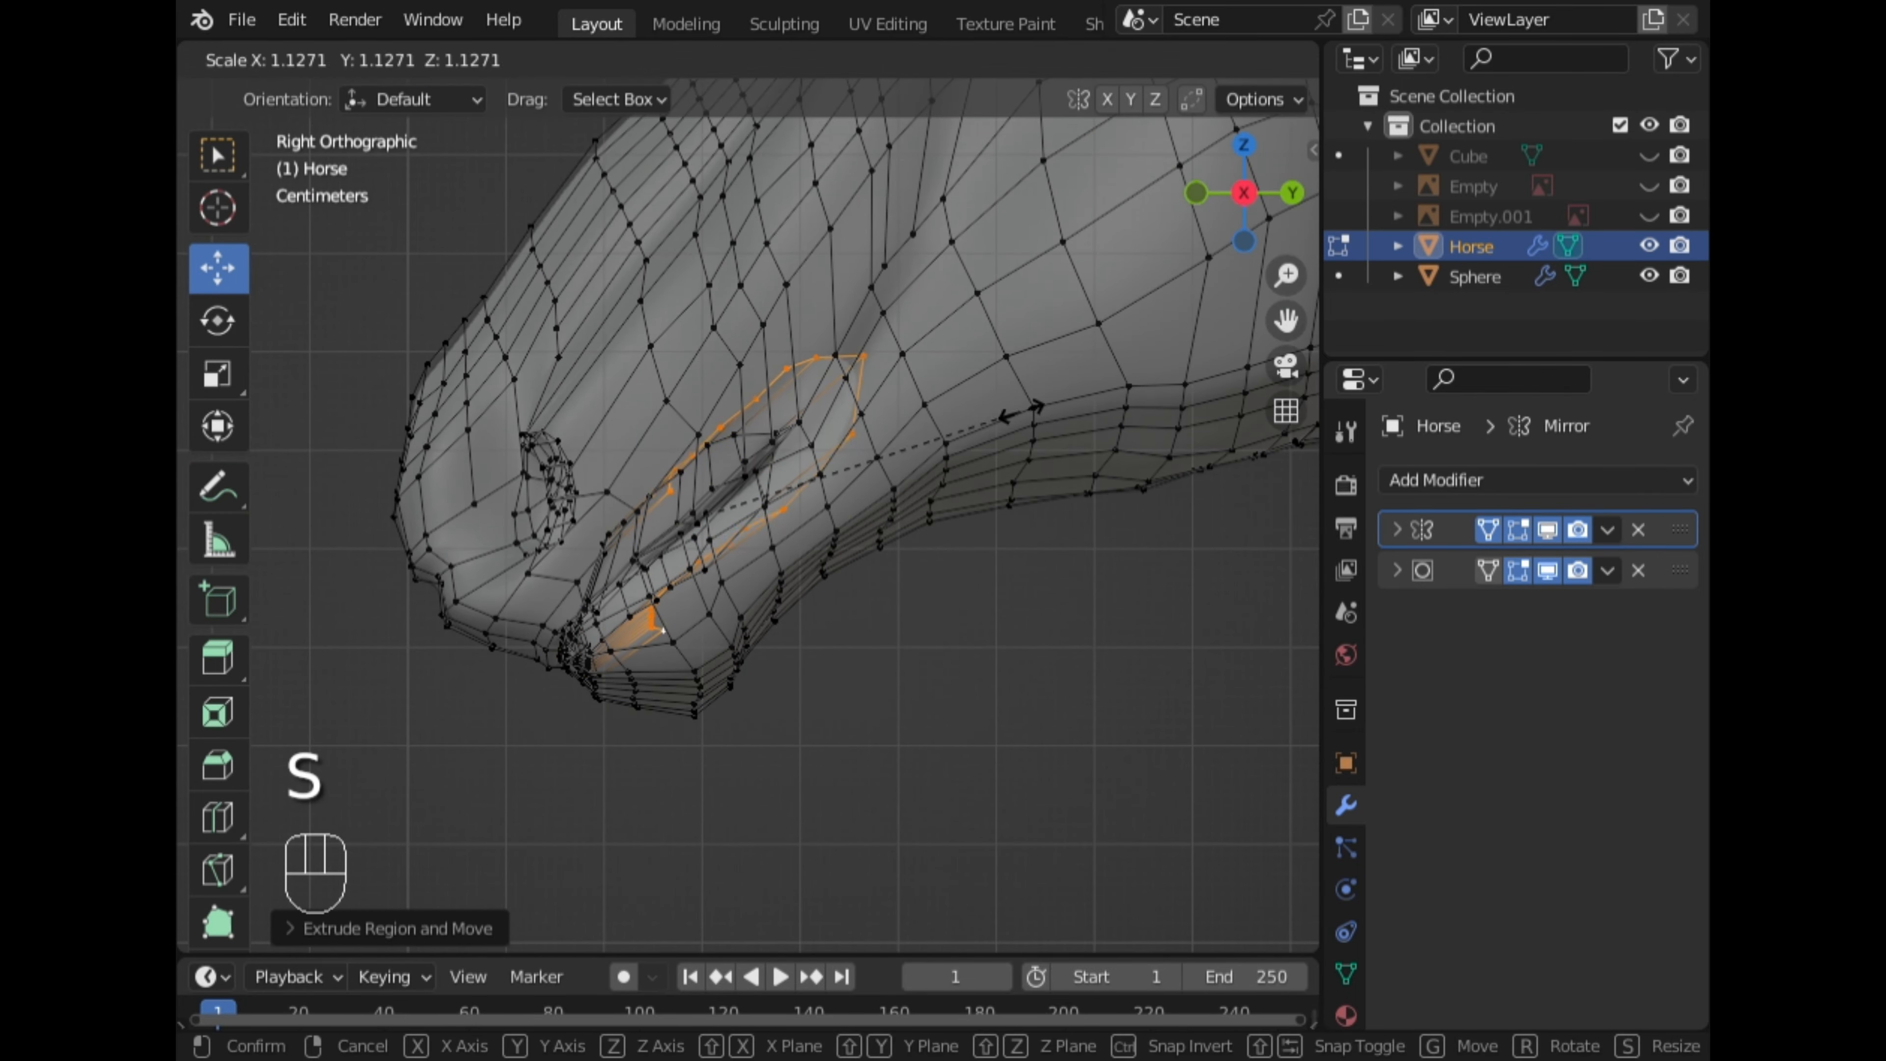
{"action": "left_click", "coordinate": [1021, 411]}
Reposition a vertex on the lower row of the extruded mouth loop with smooth proportional editing
{"action": "middle_click_drag", "start_coordinate": [891, 506], "coordinate": [631, 509]}
{"action": "scroll", "coordinate": [628, 505], "scroll_direction": "up", "scroll_amount": 1}
{"action": "right_click", "coordinate": [626, 503]}
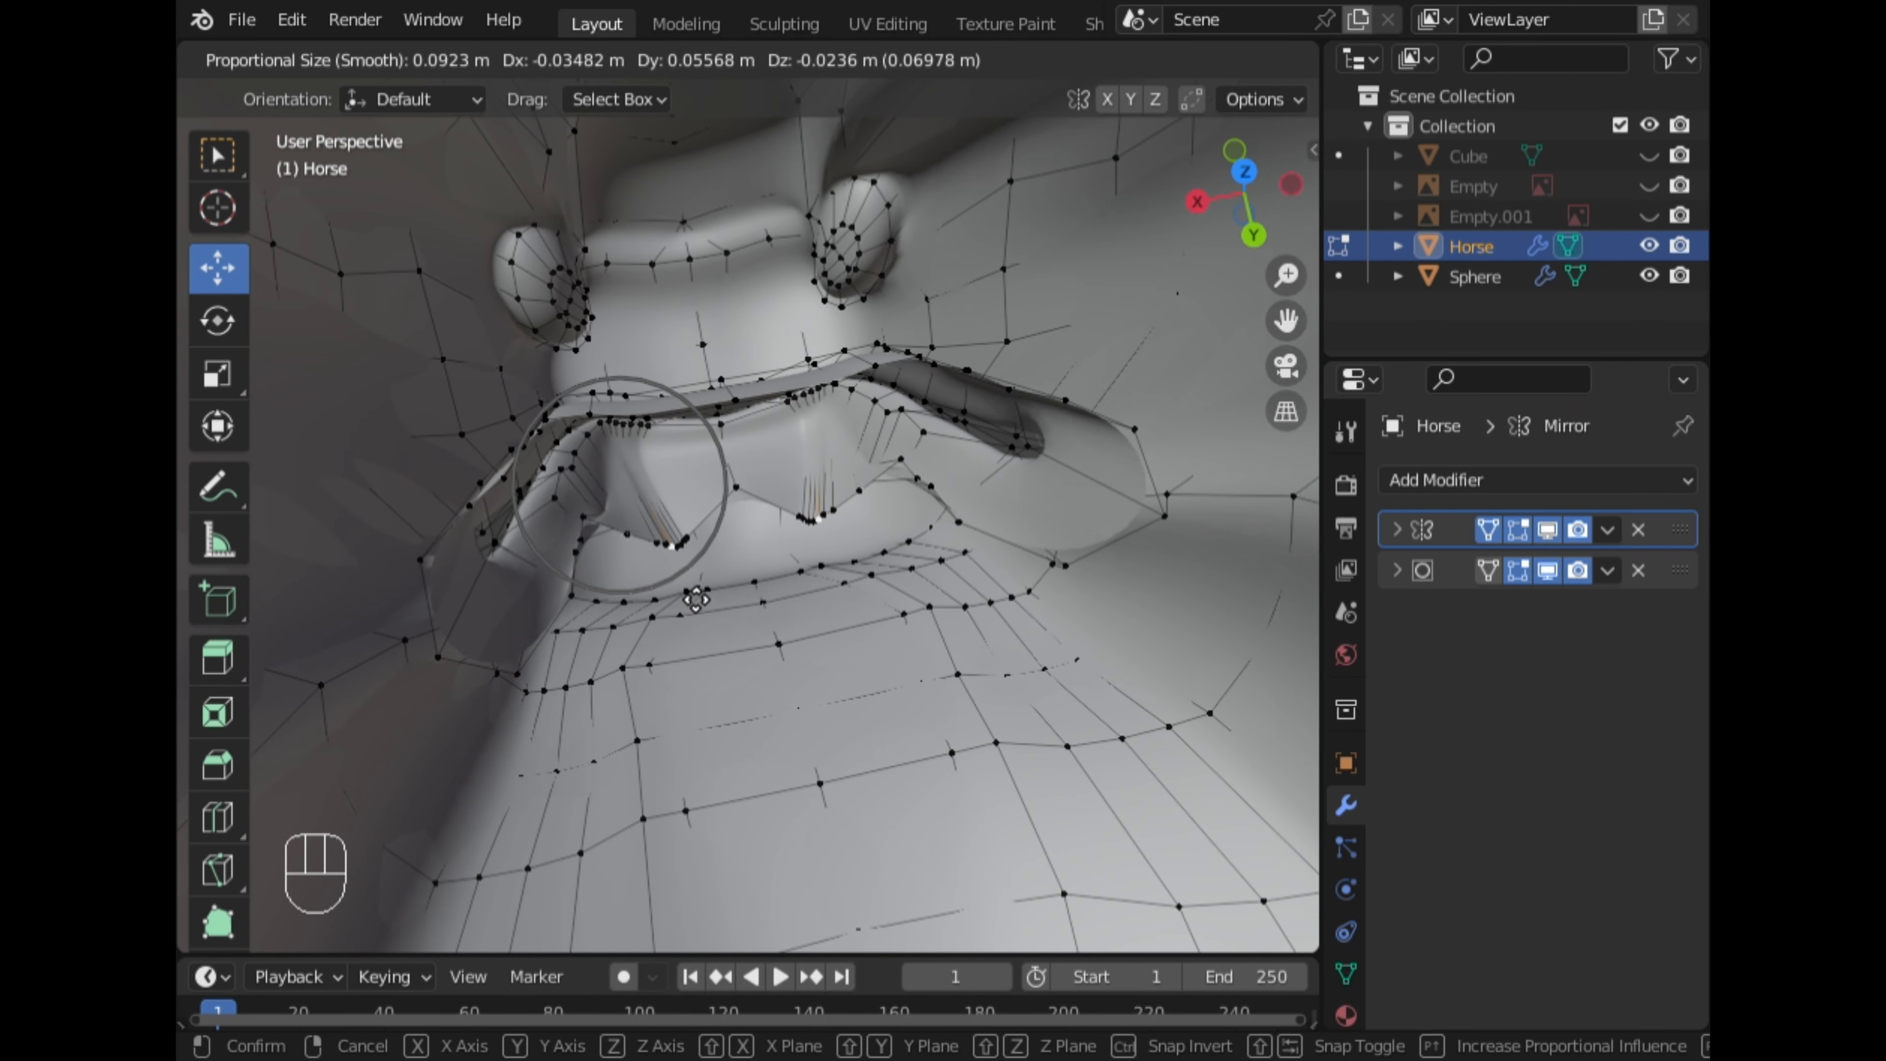
{"action": "key", "text": "y"}
{"action": "left_click", "coordinate": [603, 542]}
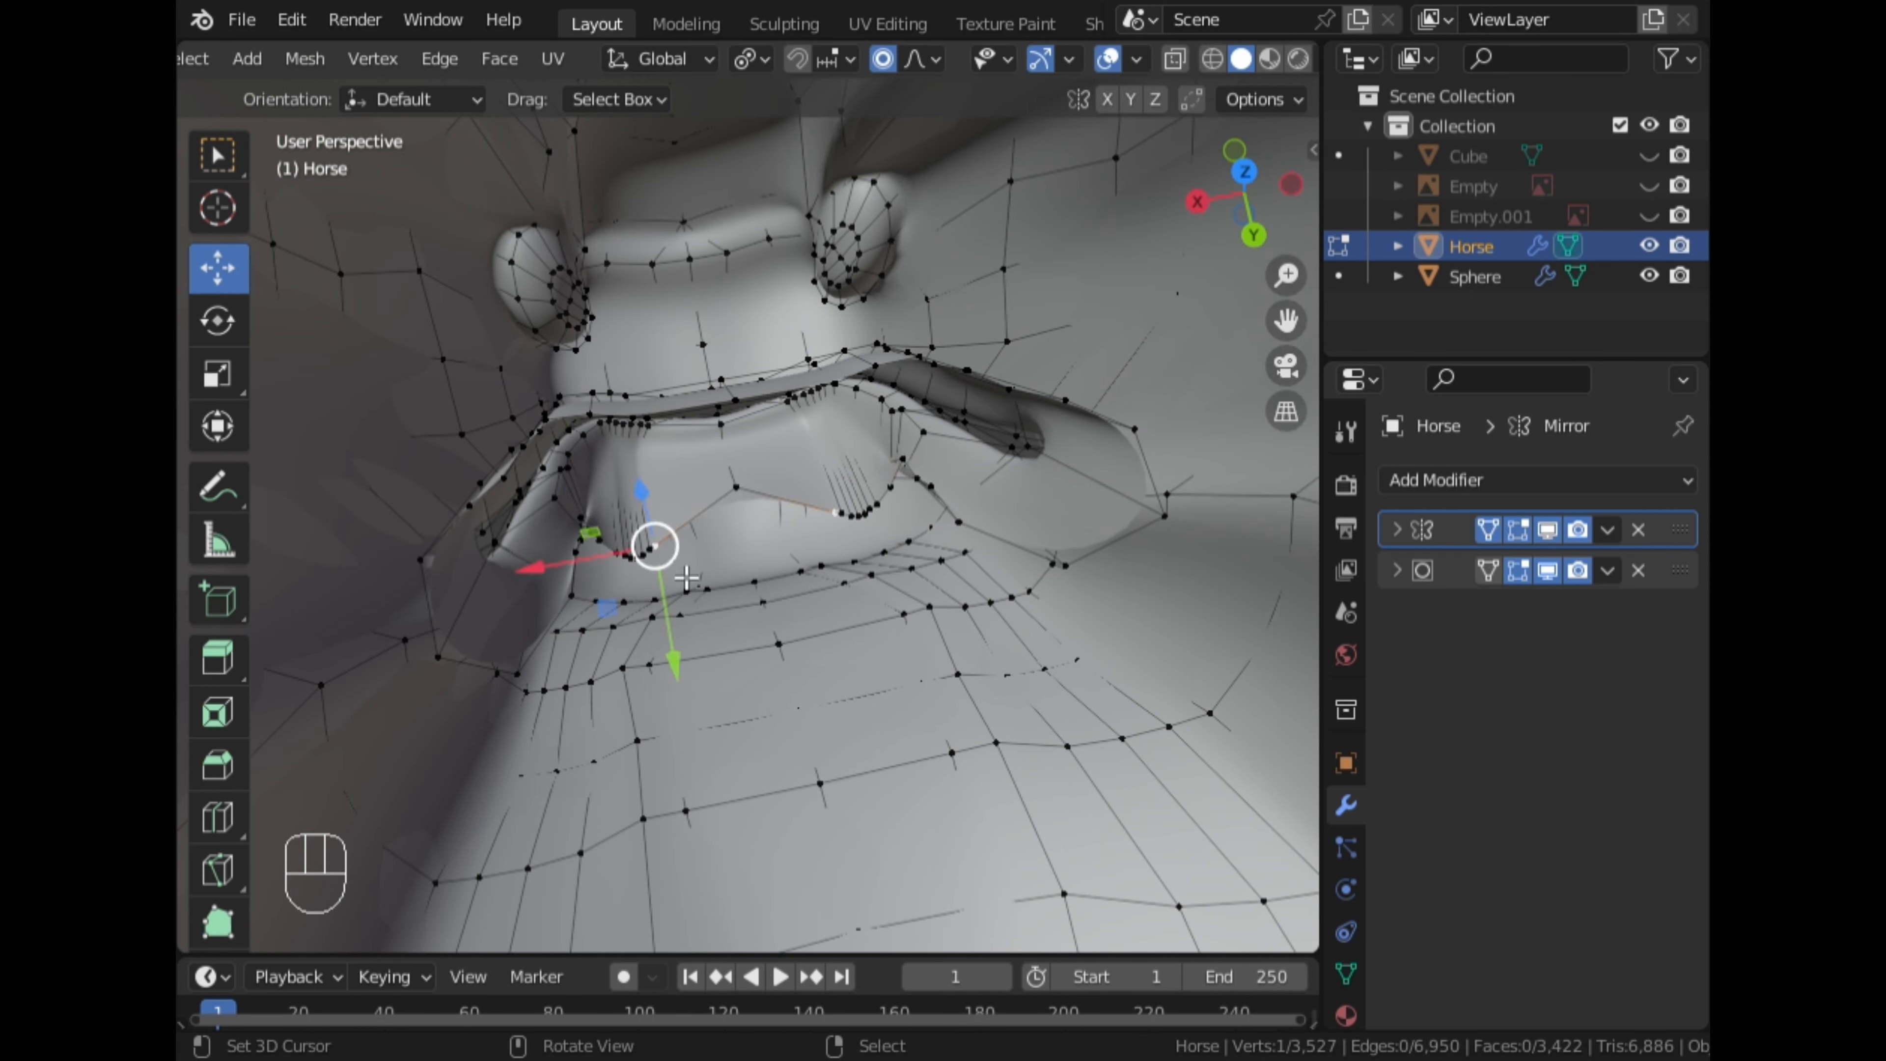
{"action": "key", "text": "g"}
{"action": "left_click", "coordinate": [759, 536]}
Move a neighbouring lower-row vertex and the outer corner vertex of the mouth loop with proportional editing
{"action": "middle_click_drag", "start_coordinate": [759, 536], "coordinate": [780, 631]}
{"action": "left_click", "coordinate": [657, 559]}
{"action": "key", "text": "g"}
{"action": "left_click", "coordinate": [623, 558]}
{"action": "key", "text": "g"}
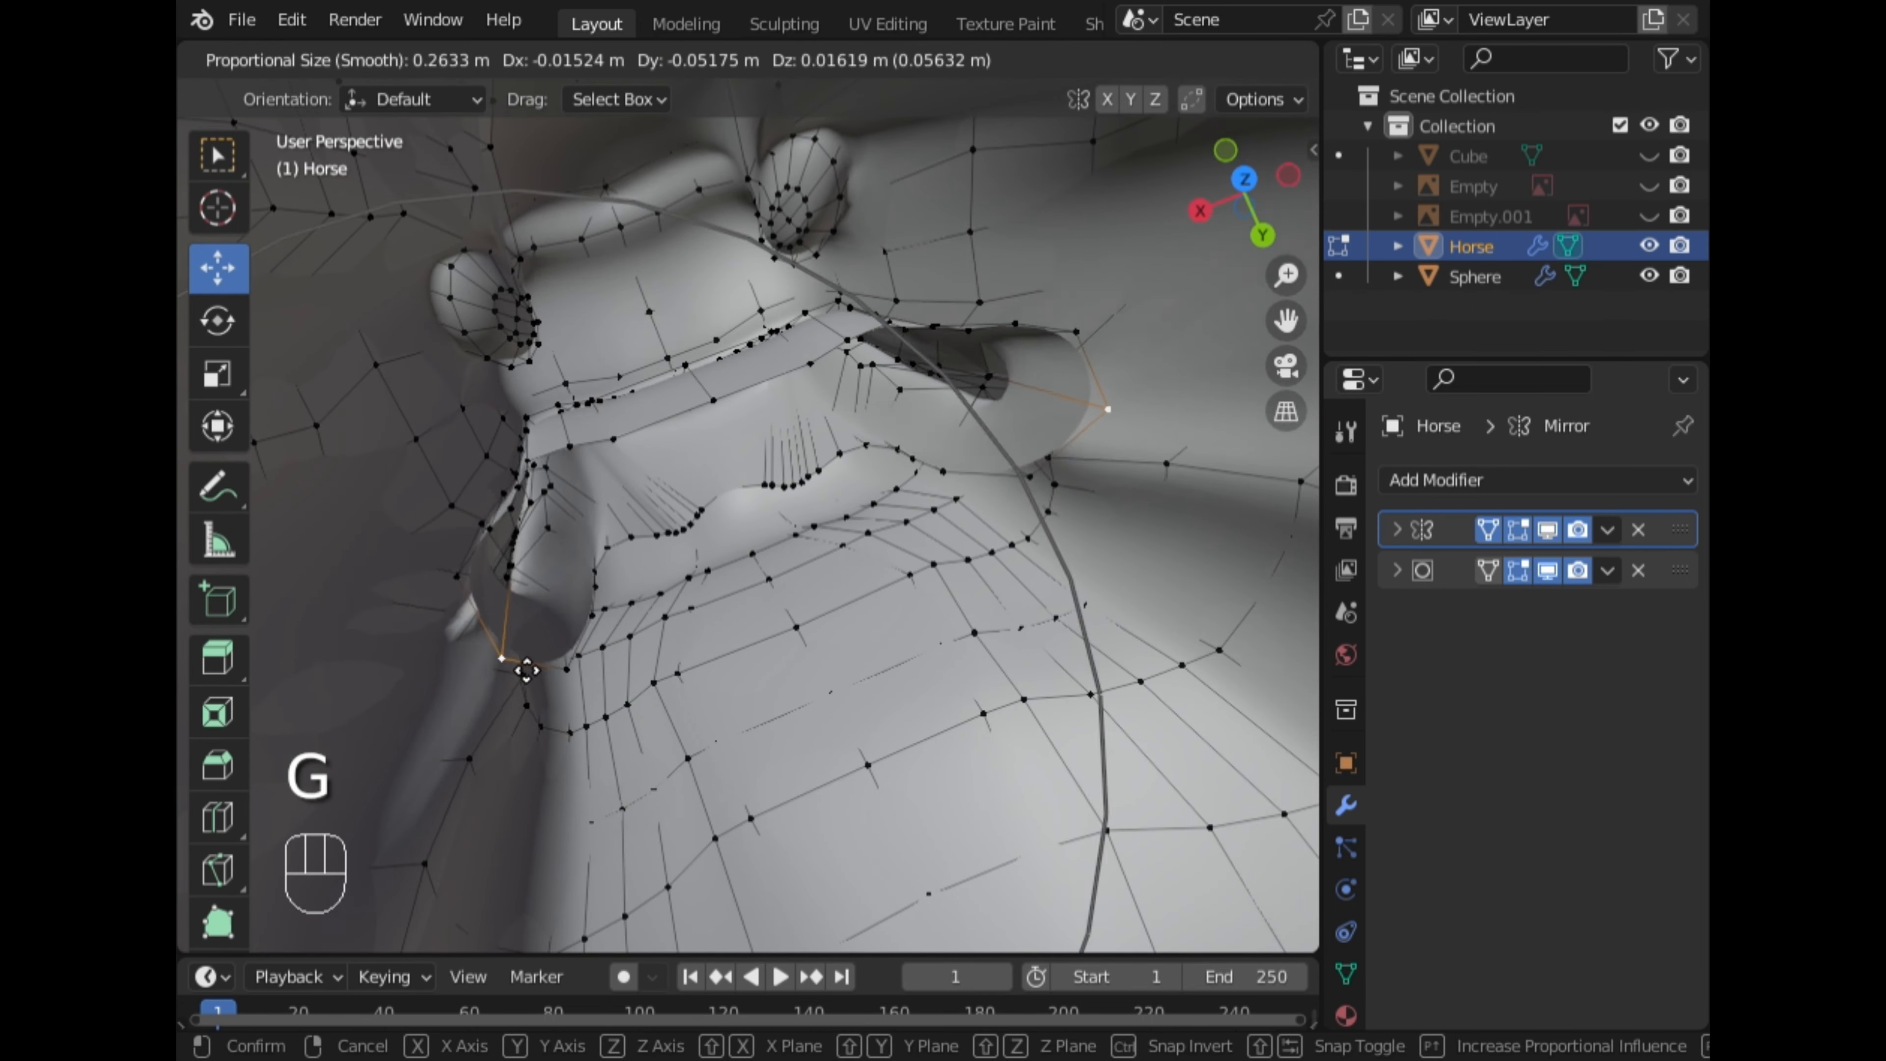
{"action": "left_click", "coordinate": [526, 673]}
Adjust a side-edge vertex of the mouth cavity with a smaller proportional editing radius
{"action": "middle_click_drag", "start_coordinate": [526, 661], "coordinate": [933, 522]}
{"action": "left_click", "coordinate": [608, 569]}
{"action": "key", "text": "g"}
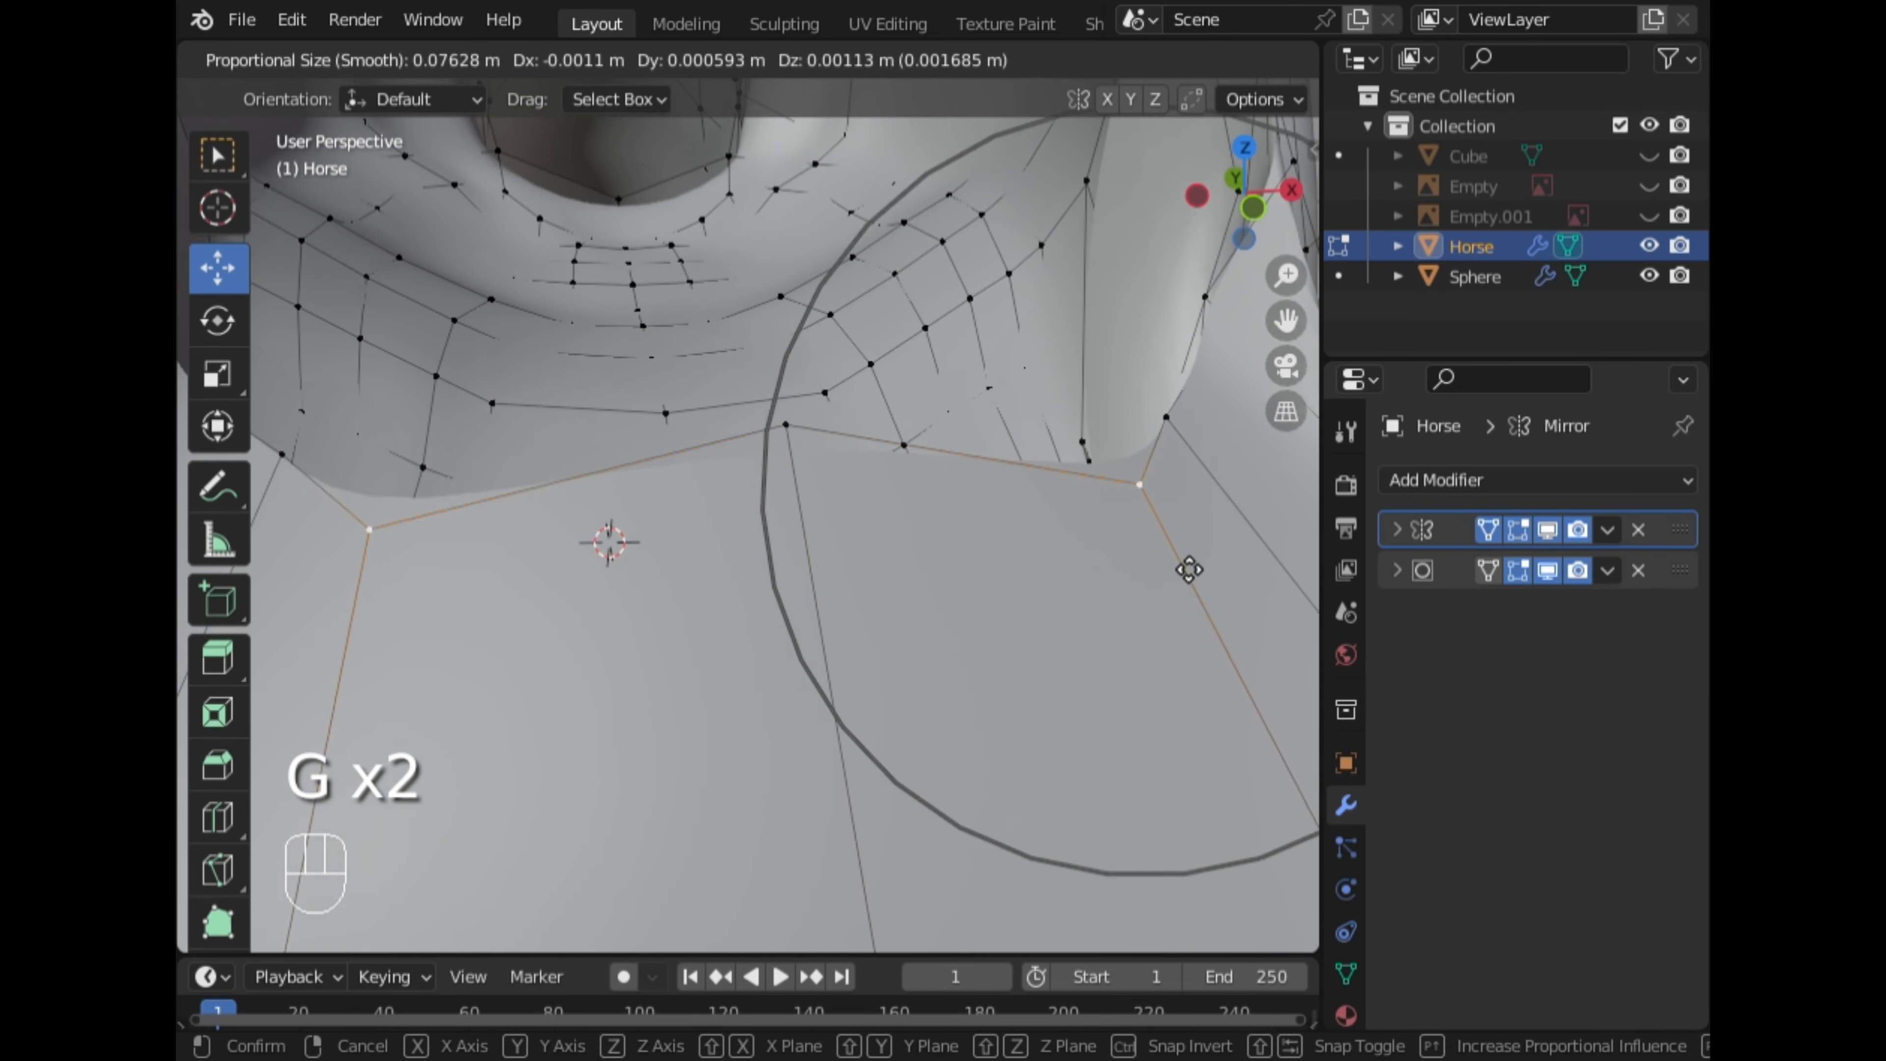
{"action": "left_click", "coordinate": [1137, 486]}
{"action": "middle_click_drag", "start_coordinate": [1136, 486], "coordinate": [1120, 438]}
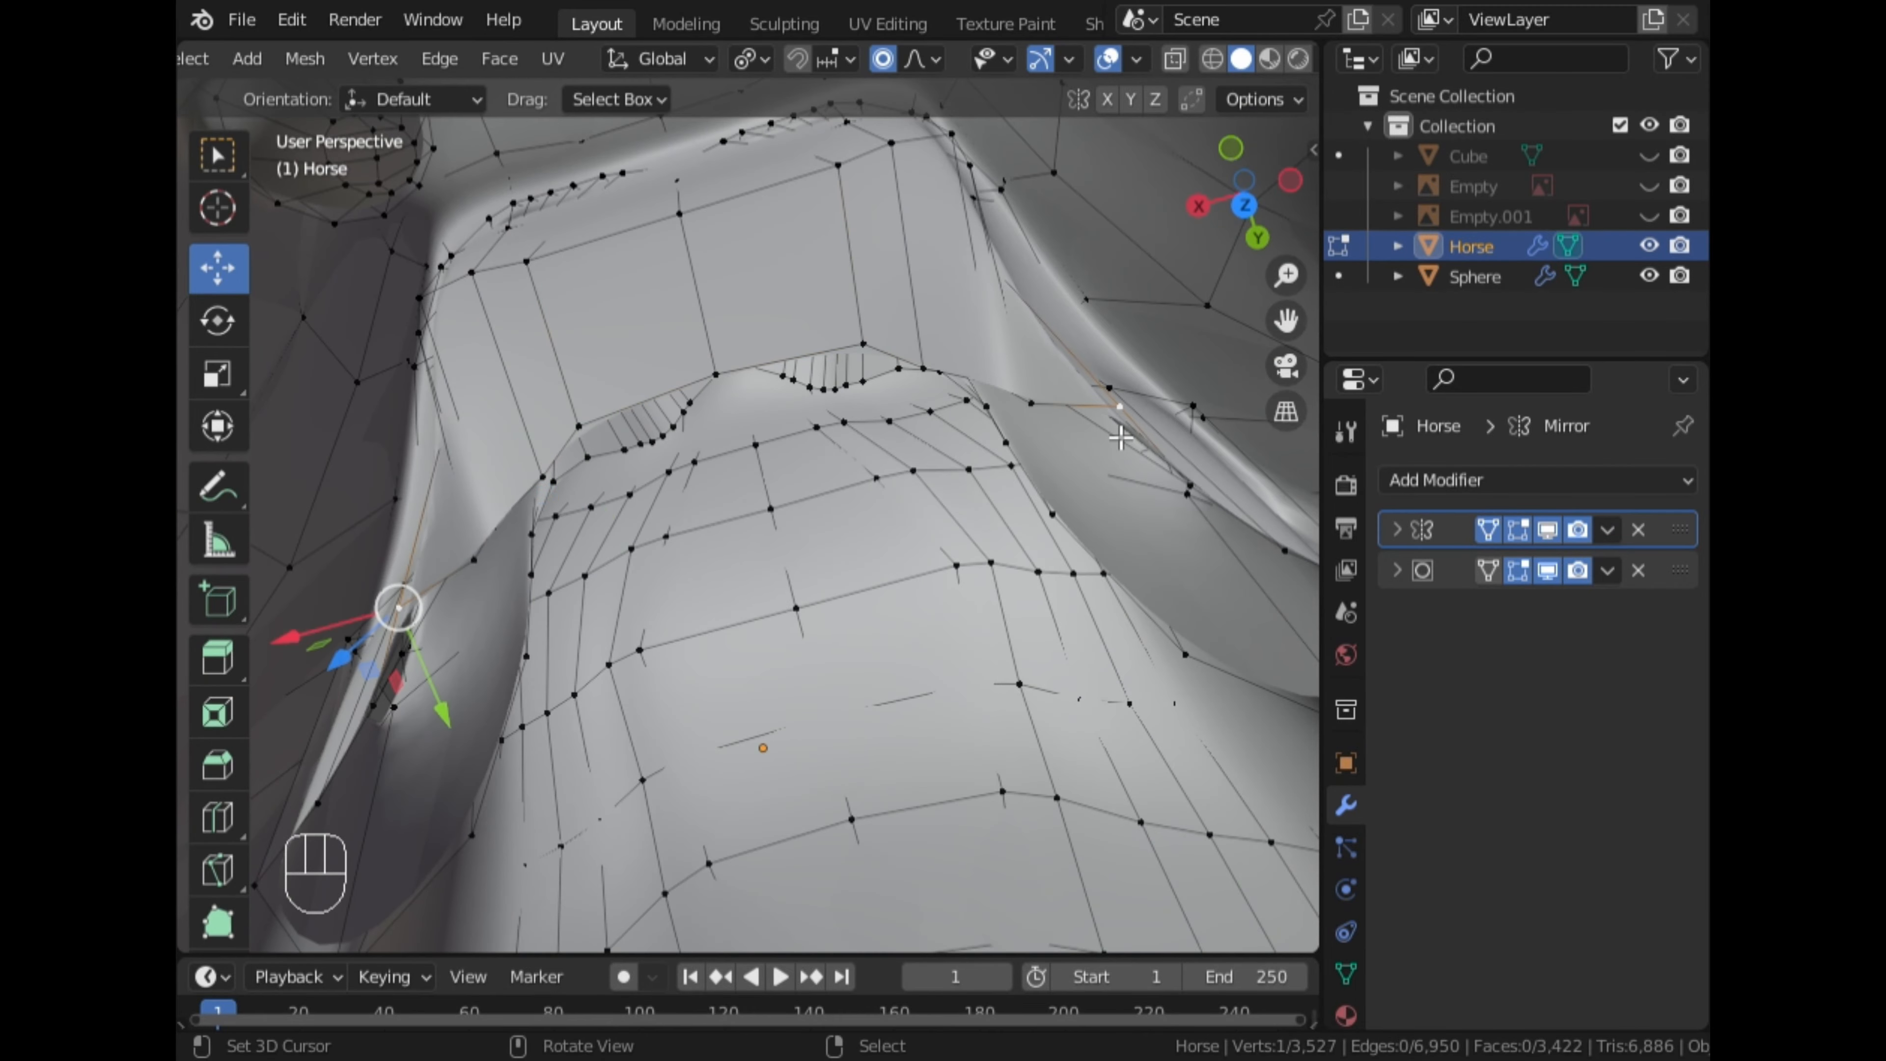
Turn off proportional editing and move a single side vertex of the mouth cavity
{"action": "left_click", "coordinate": [562, 651]}
{"action": "middle_click_drag", "start_coordinate": [562, 650], "coordinate": [476, 447]}
{"action": "key", "text": "ctrl+z"}
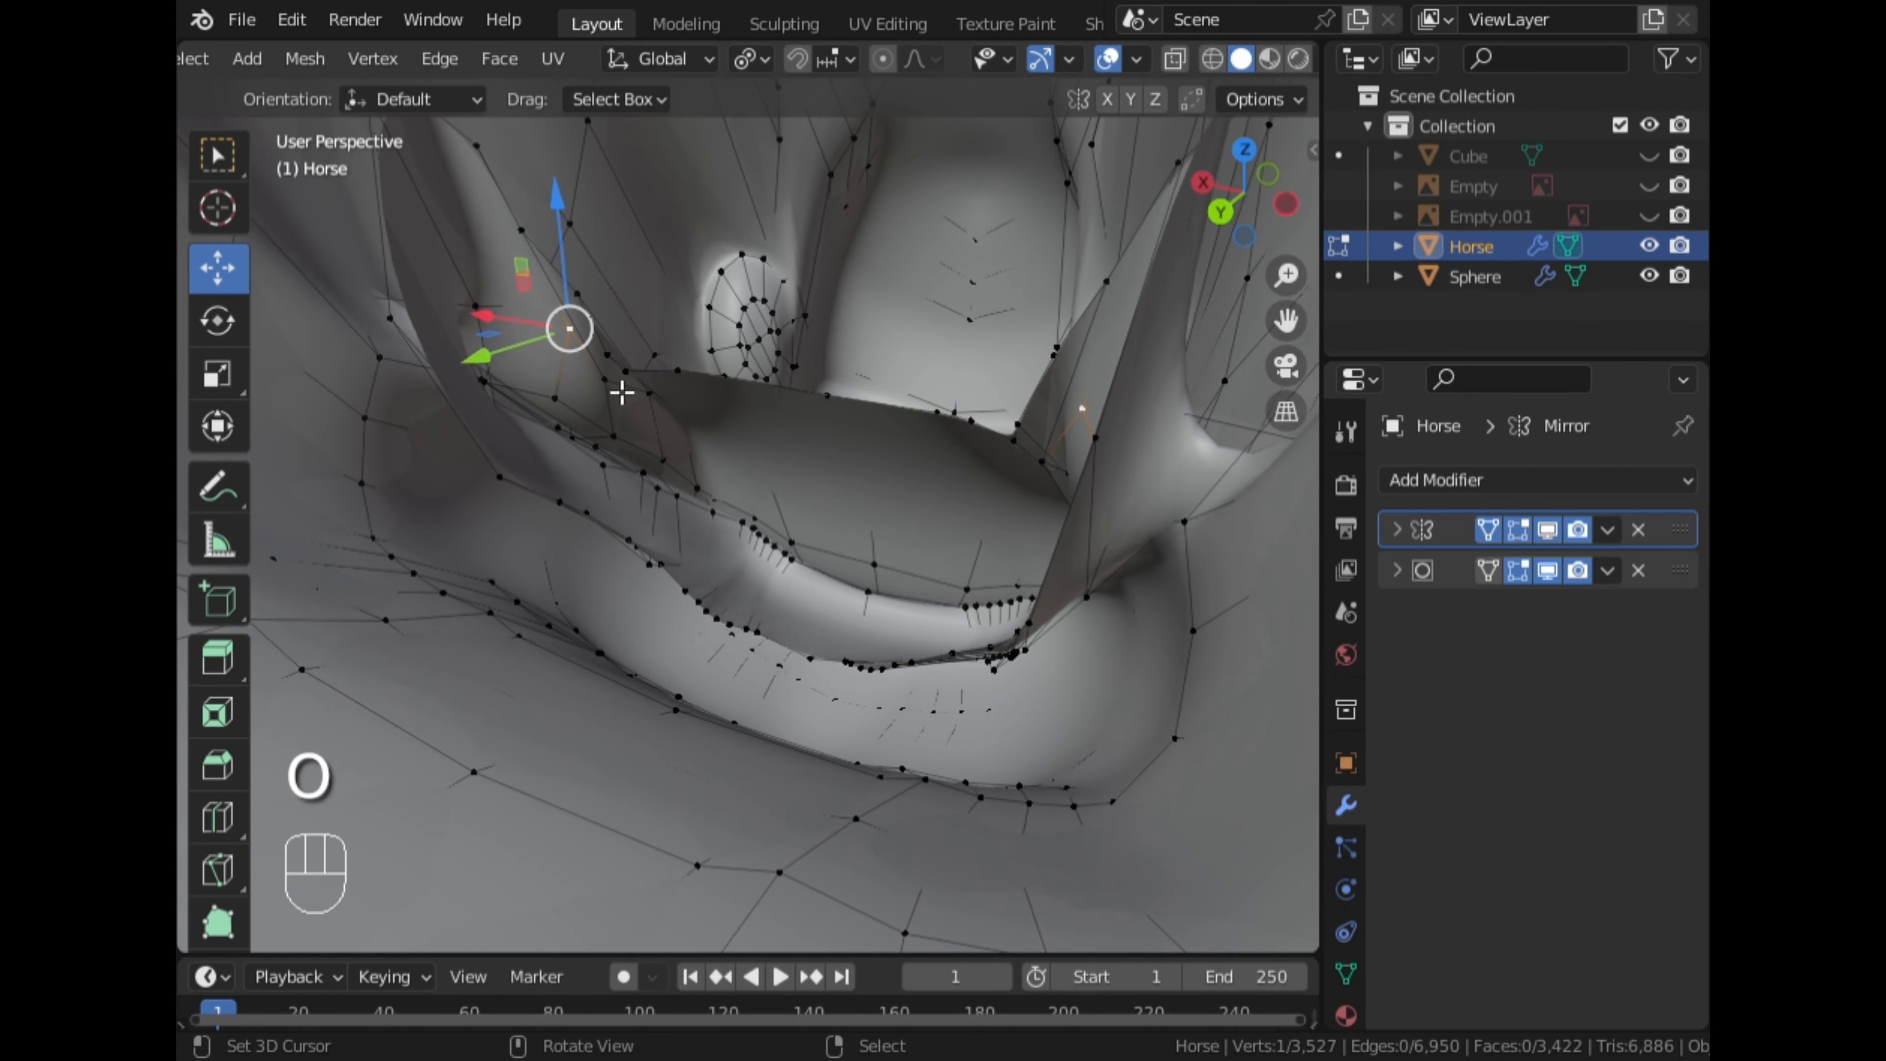
{"action": "key", "text": "g"}
{"action": "left_click", "coordinate": [625, 417]}
Move the outer side vertex of the mouth loop with proportional editing and switch proportional editing off
{"action": "middle_click_drag", "start_coordinate": [626, 417], "coordinate": [396, 377]}
{"action": "left_click", "coordinate": [583, 523]}
{"action": "key", "text": "g"}
{"action": "left_click", "coordinate": [653, 628]}
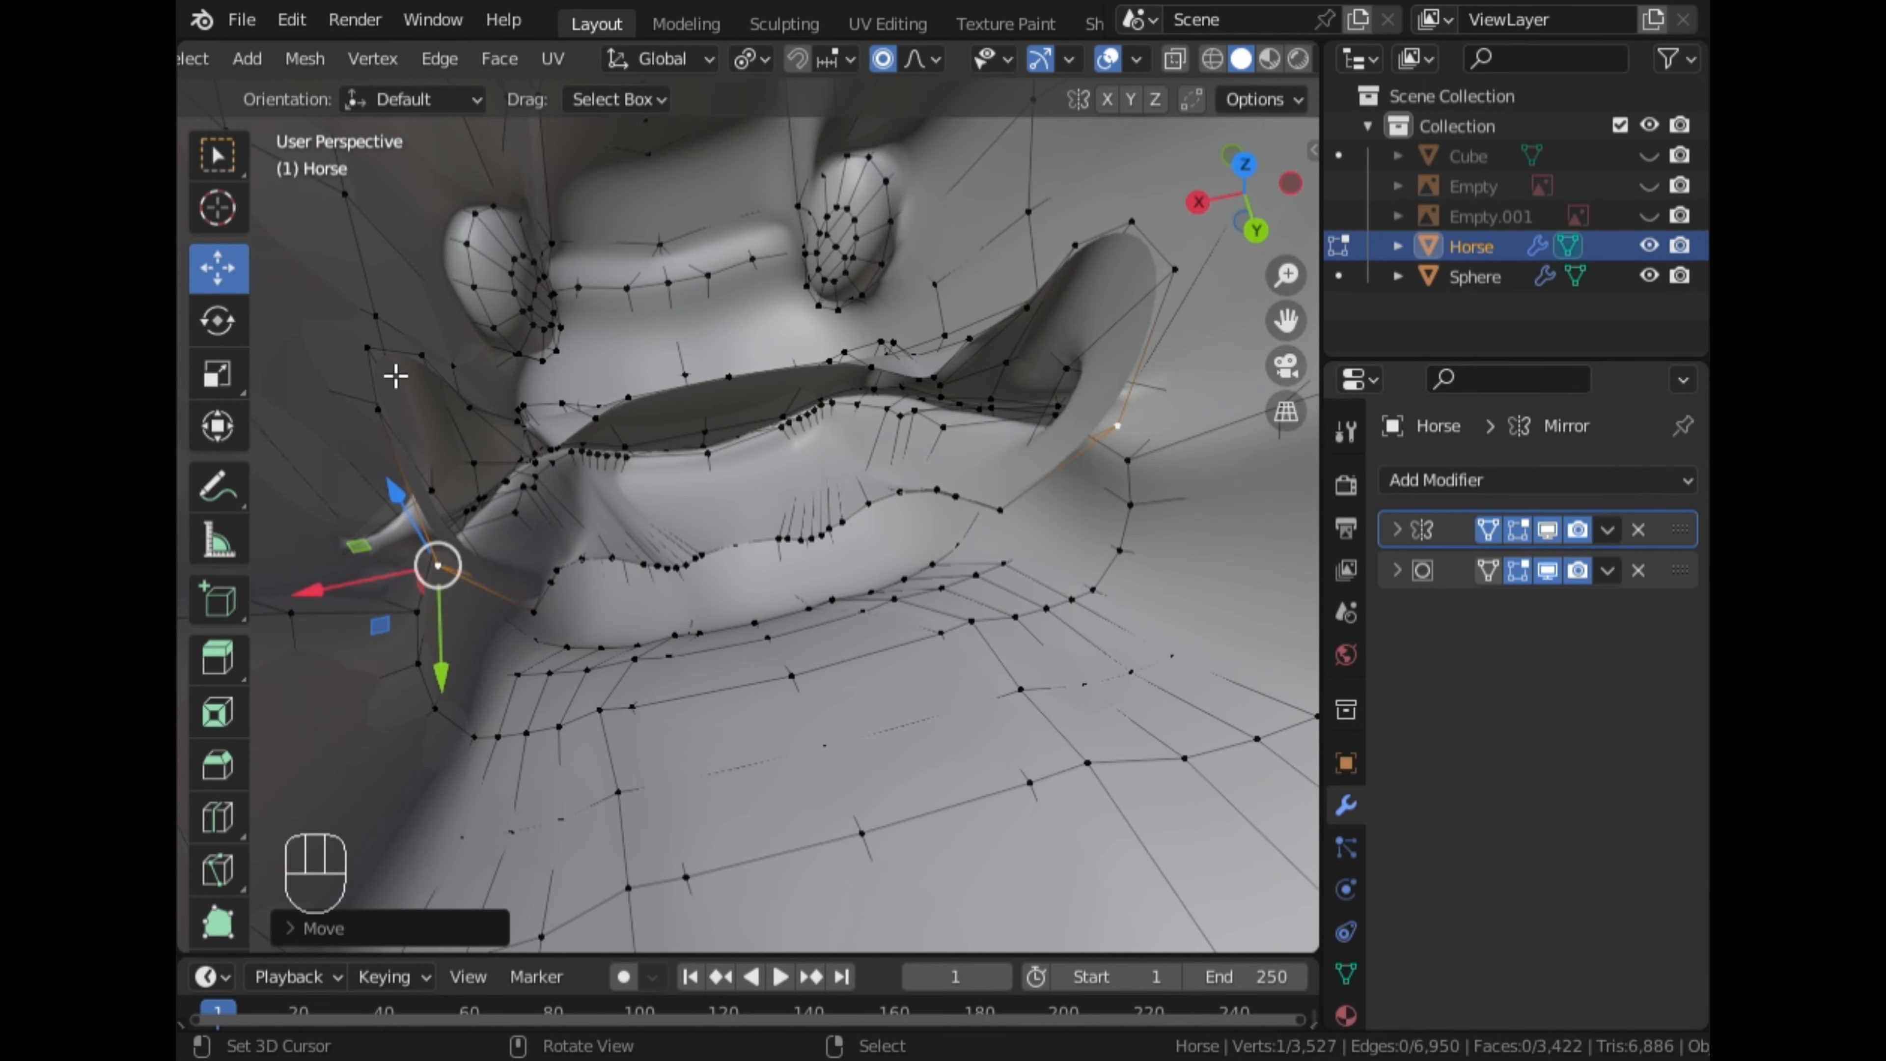
{"action": "middle_click_drag", "start_coordinate": [742, 447], "coordinate": [495, 281]}
{"action": "key", "text": "ctrl+z"}
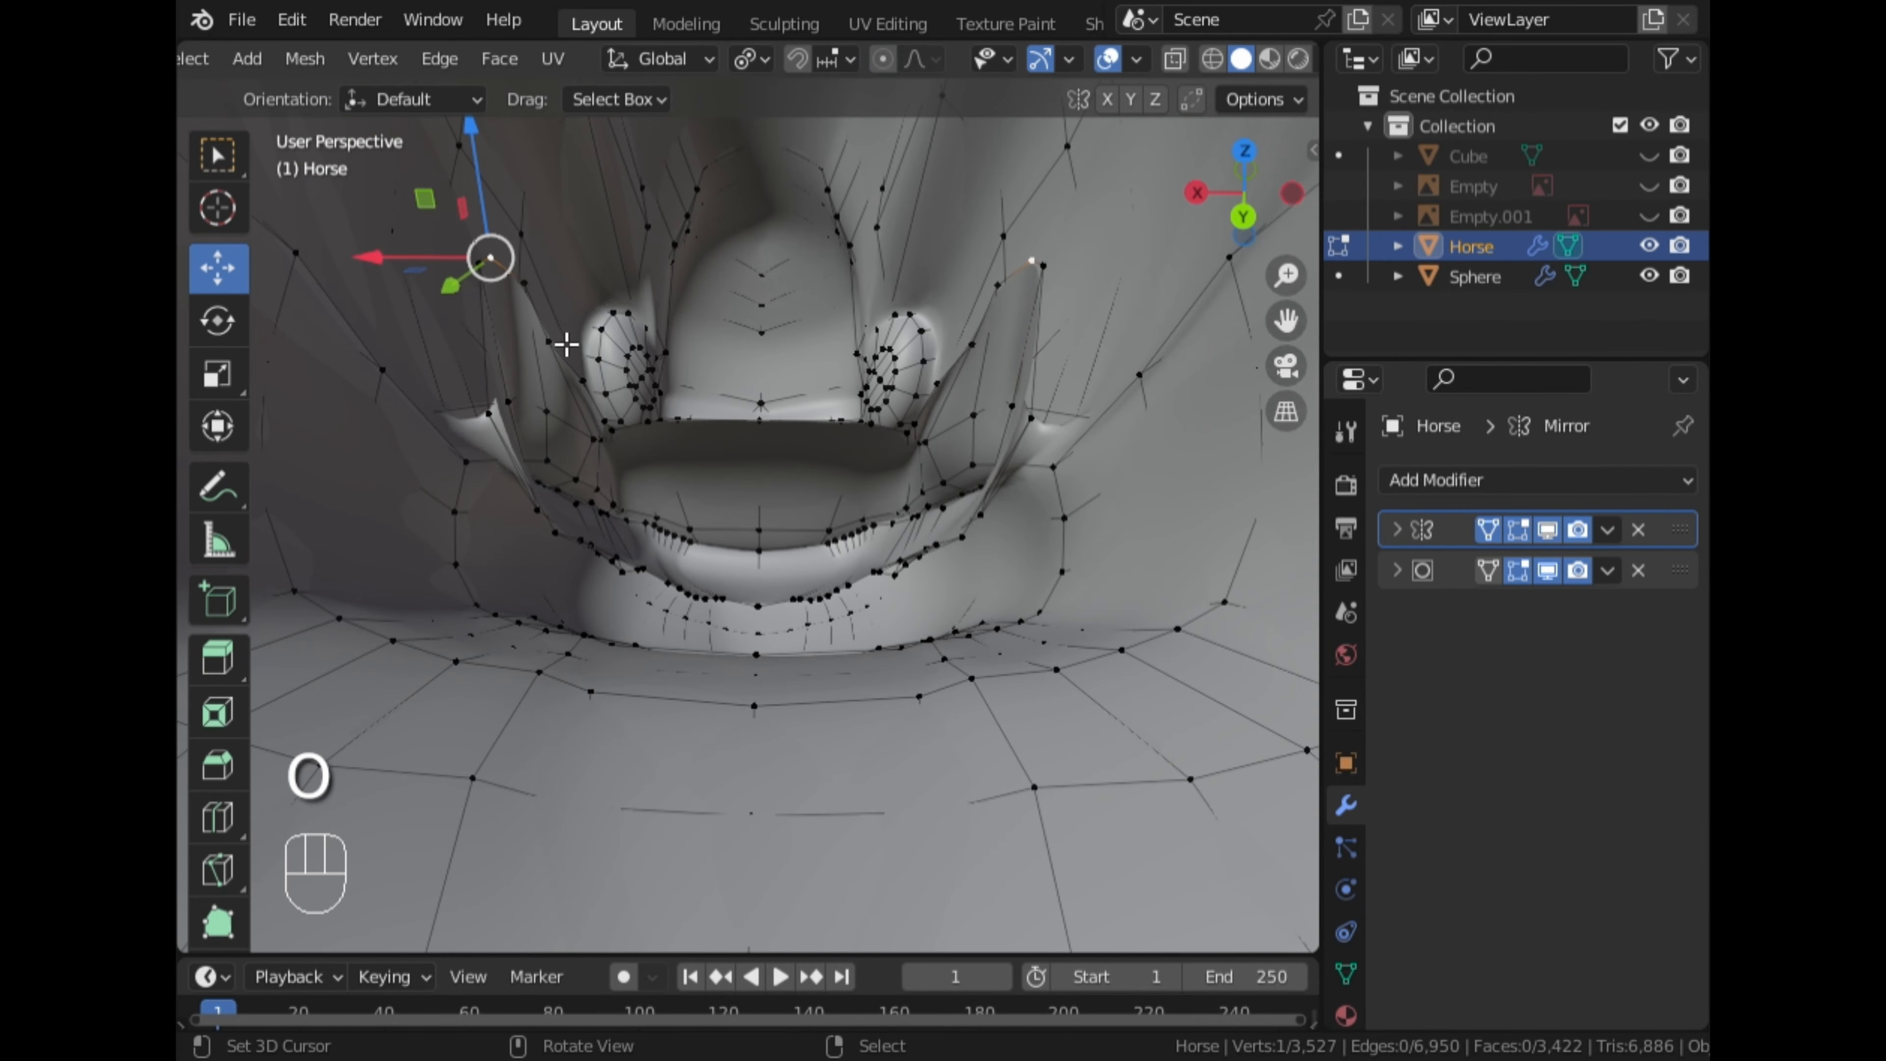
Select the path of vertices along the lower row of the extruded mouth loop, using X-ray as needed
{"action": "middle_click_drag", "start_coordinate": [596, 451], "coordinate": [1170, 93]}
{"action": "middle_click_drag", "start_coordinate": [1040, 297], "coordinate": [817, 386]}
{"action": "left_click", "coordinate": [1176, 59]}
{"action": "middle_click_drag", "start_coordinate": [891, 335], "coordinate": [545, 522]}
{"action": "right_click", "coordinate": [745, 433], "text": "ctrl"}
{"action": "right_click", "coordinate": [757, 557], "text": "ctrl"}
{"action": "middle_click_drag", "start_coordinate": [758, 557], "coordinate": [1058, 513]}
{"action": "left_click", "coordinate": [1174, 59]}
{"action": "middle_click_drag", "start_coordinate": [1025, 386], "coordinate": [810, 431]}
{"action": "middle_click_drag", "start_coordinate": [928, 312], "coordinate": [1181, 312]}
Flatten the lower row of the mouth loop by scaling it to 0 along Y in the side view
{"action": "middle_click_drag", "start_coordinate": [1032, 578], "coordinate": [1200, 249]}
{"action": "key", "text": "ctrl+z"}
{"action": "key", "text": "ctrl+z"}
{"action": "left_click", "coordinate": [1225, 198]}
{"action": "key", "text": "s"}
{"action": "key", "text": "y"}
{"action": "key", "text": "KP_0"}
{"action": "left_click", "coordinate": [885, 510]}
{"action": "mouse_move", "coordinate": [880, 513]}
{"action": "middle_mouse_down"}
{"action": "mouse_move", "coordinate": [653, 619]}
{"action": "mouse_move", "coordinate": [884, 550]}
{"action": "middle_mouse_up"}
Move an upper-row vertex and an outer side vertex of the mouth cavity with proportional editing
{"action": "left_click", "coordinate": [1176, 58]}
{"action": "middle_click_drag", "start_coordinate": [1040, 416], "coordinate": [653, 546]}
{"action": "right_click", "coordinate": [603, 446]}
{"action": "key", "text": "g"}
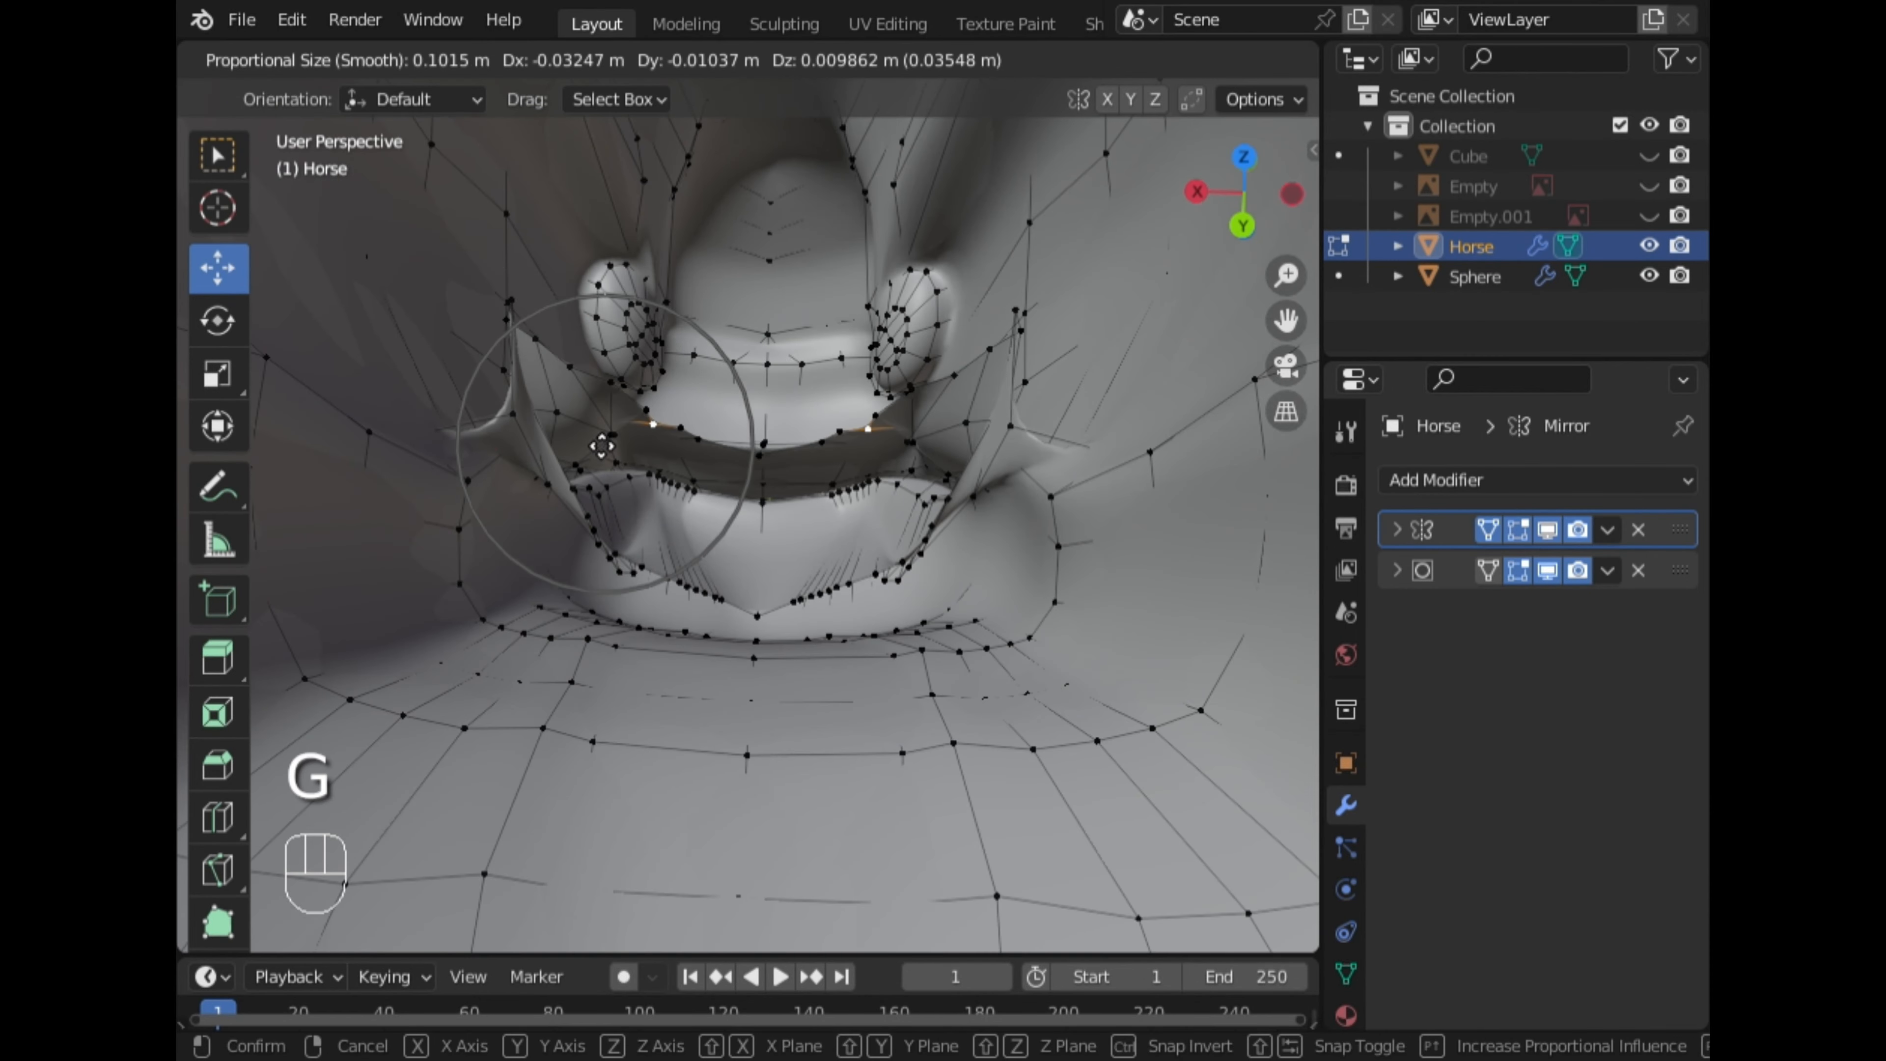
{"action": "left_click", "coordinate": [576, 480]}
{"action": "middle_click_drag", "start_coordinate": [576, 480], "coordinate": [564, 405]}
{"action": "key", "text": "g"}
{"action": "left_click", "coordinate": [537, 277]}
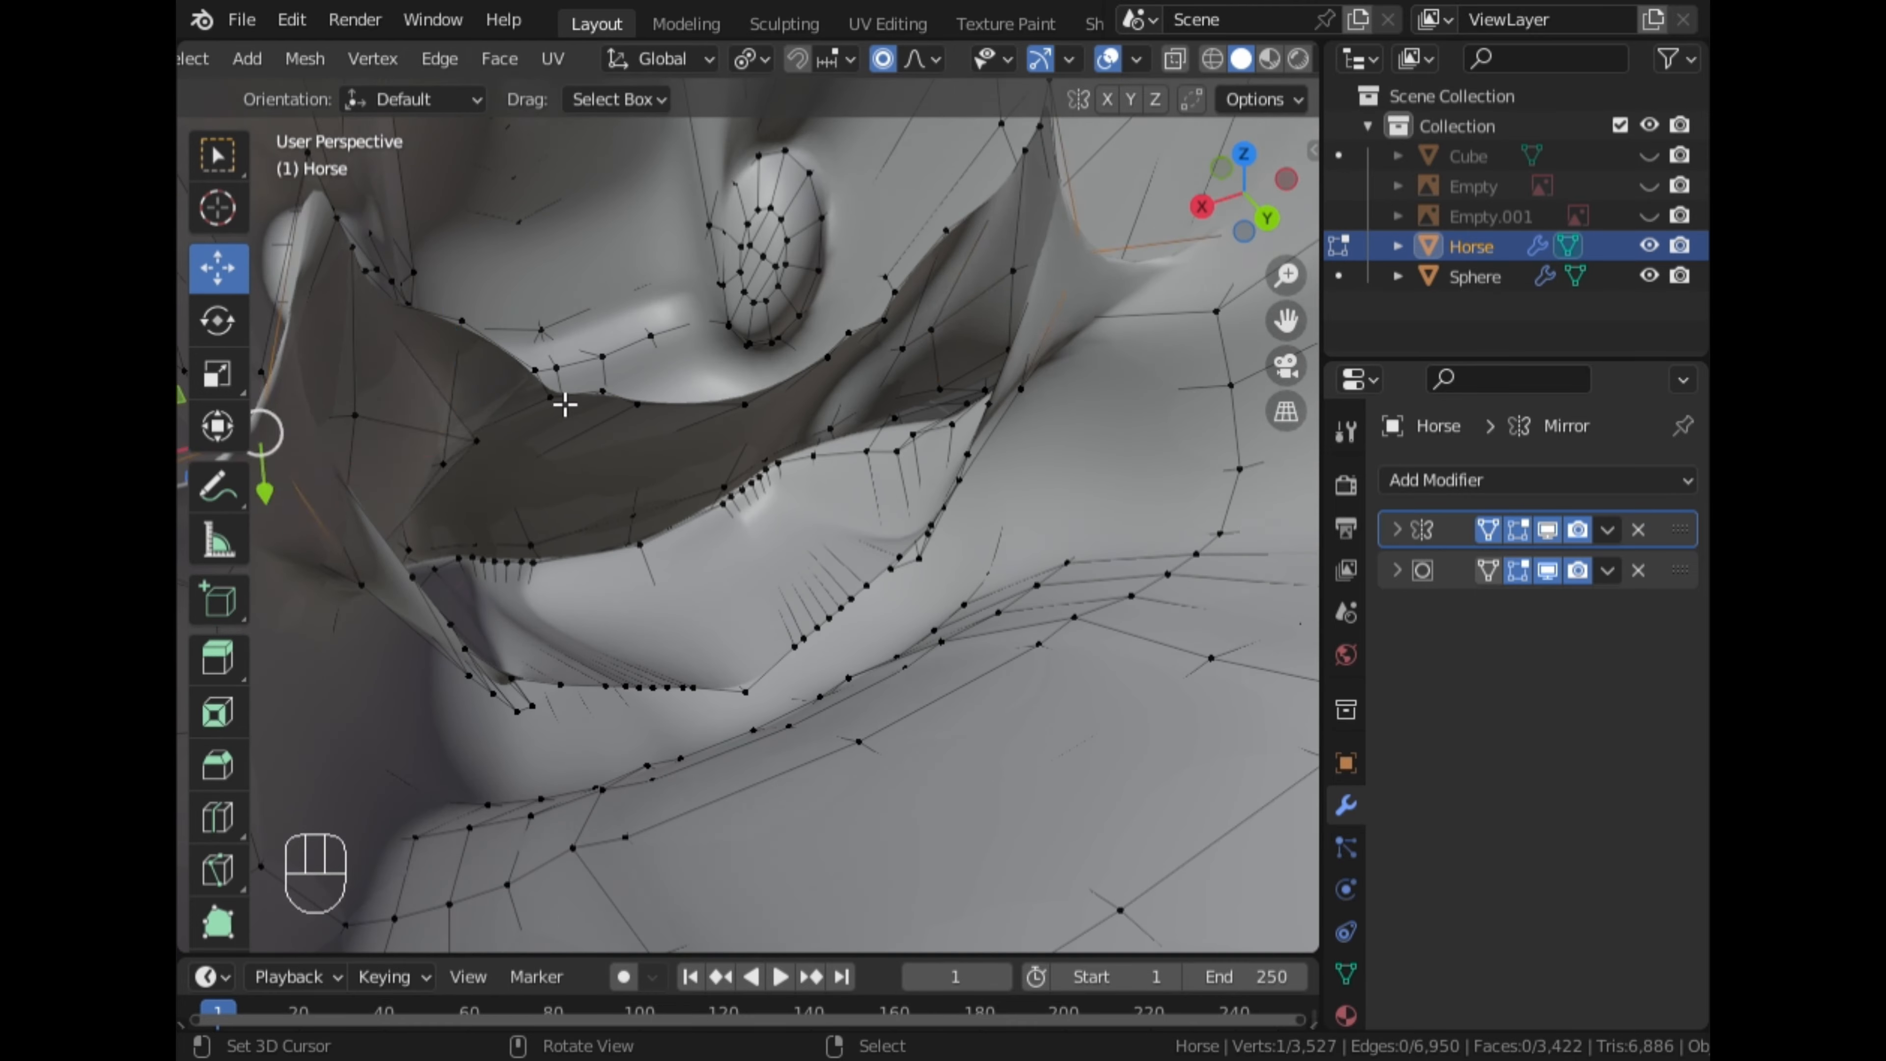
Pull the lower side area of the mouth cavity outward with proportional editing
{"action": "right_click", "coordinate": [565, 404]}
{"action": "key", "text": "g"}
{"action": "left_click", "coordinate": [505, 514]}
{"action": "mouse_move", "coordinate": [505, 514]}
{"action": "middle_mouse_down"}
{"action": "mouse_move", "coordinate": [425, 494]}
{"action": "mouse_move", "coordinate": [409, 459]}
{"action": "mouse_move", "coordinate": [483, 536]}
{"action": "middle_mouse_up"}
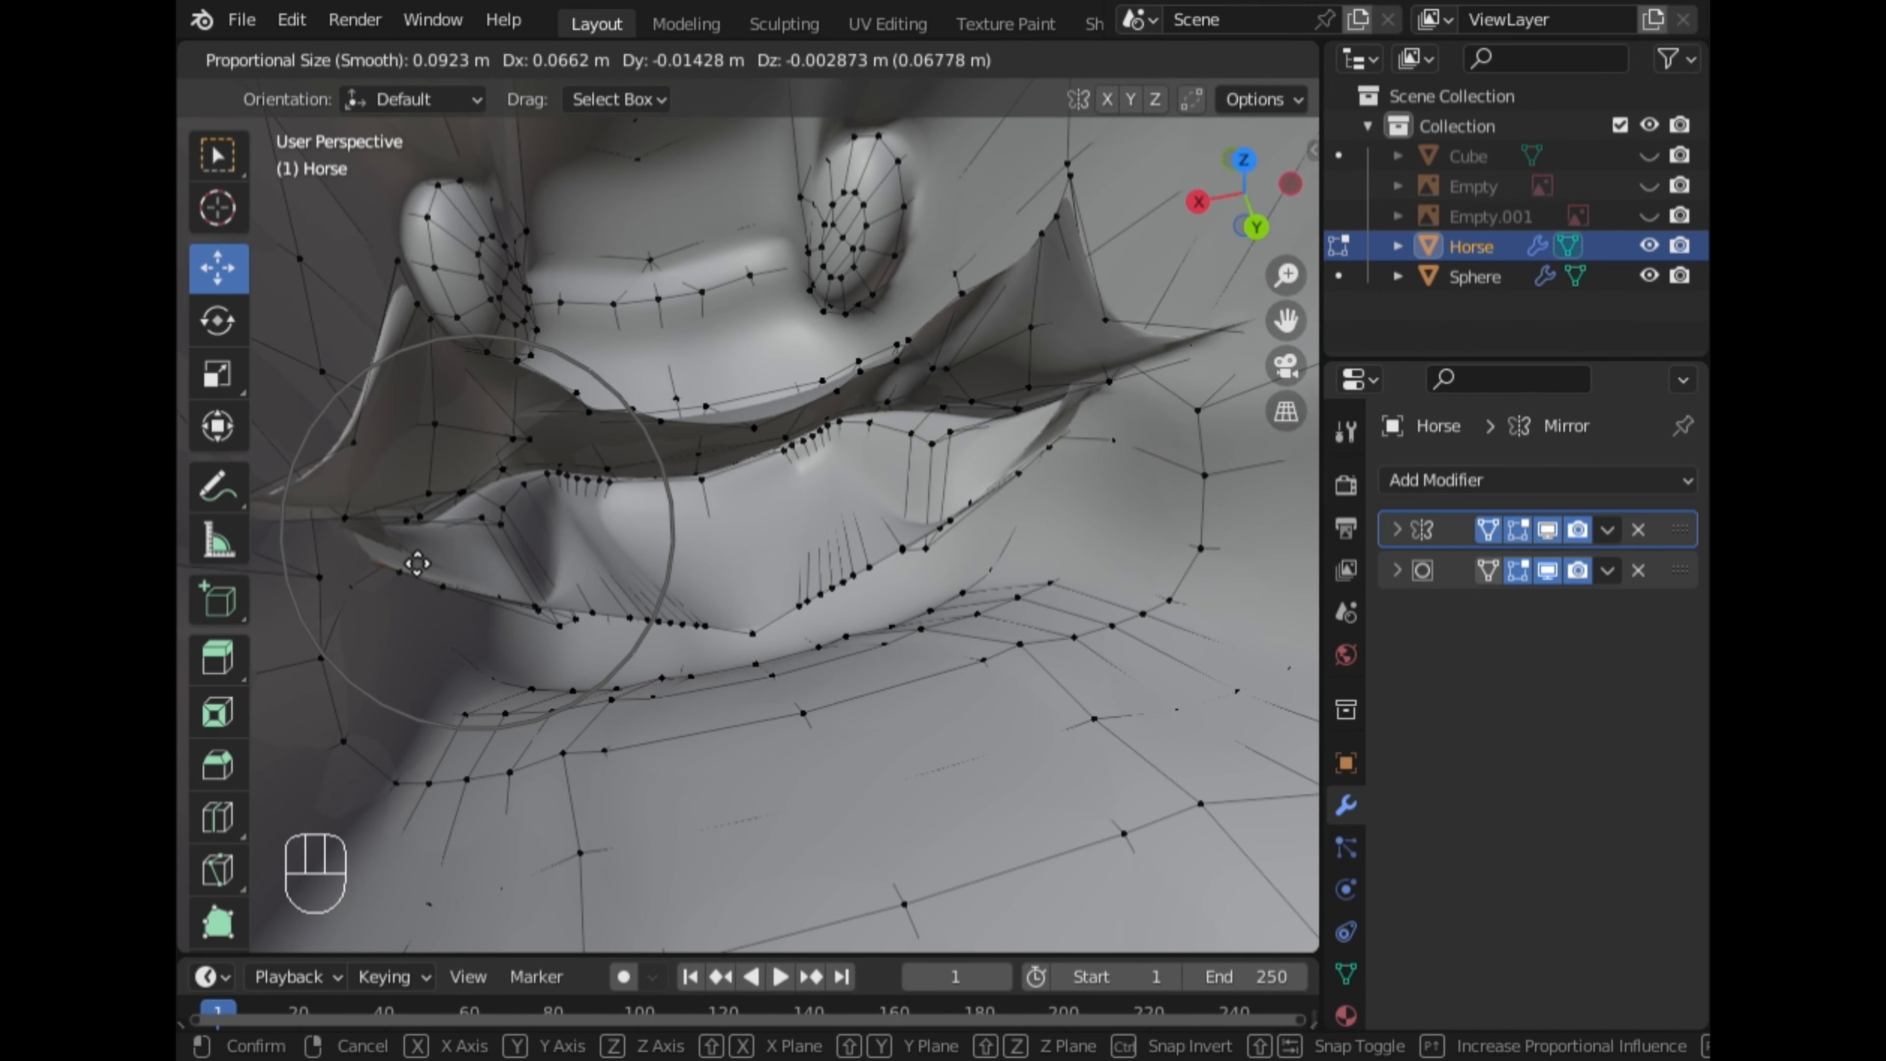
{"action": "left_click", "coordinate": [461, 634]}
{"action": "middle_click_drag", "start_coordinate": [460, 617], "coordinate": [692, 578]}
Check the mouth cavity from the right in X-ray and shift one of its side vertices
{"action": "left_click", "coordinate": [1240, 197]}
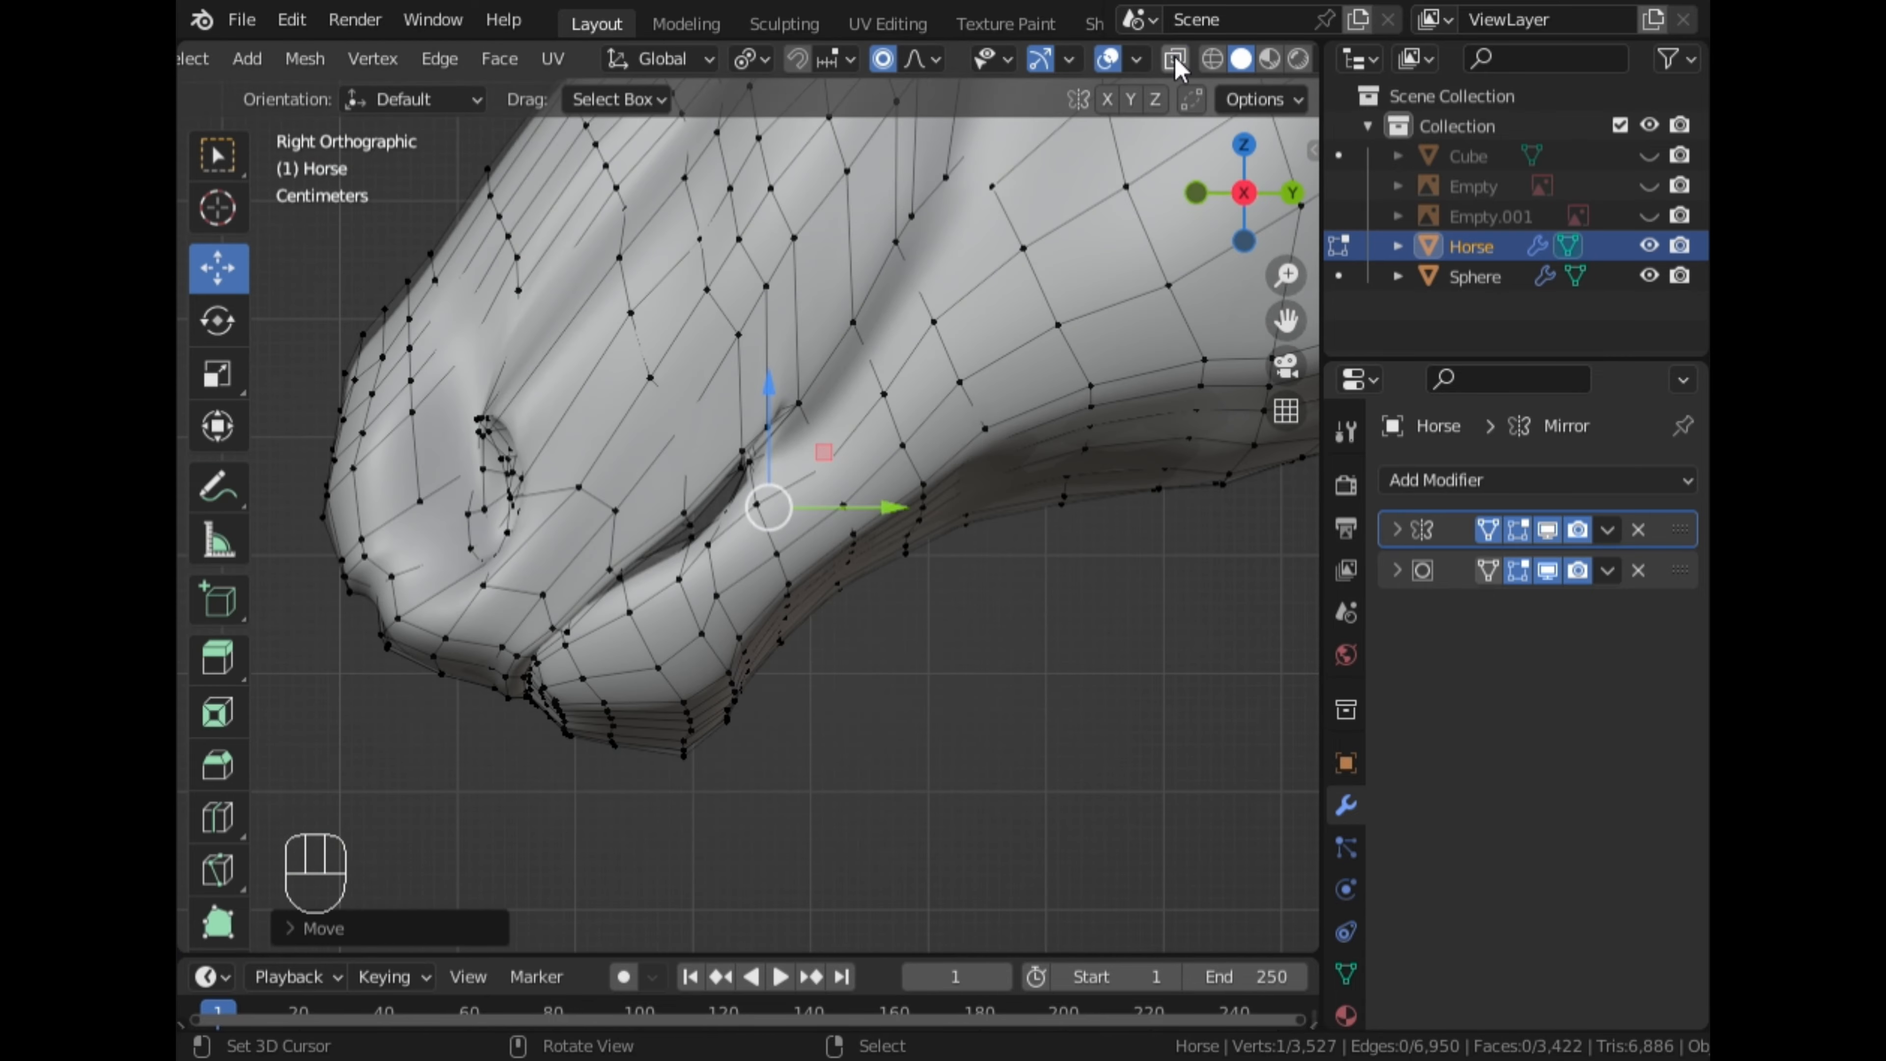
{"action": "left_click", "coordinate": [1175, 58]}
{"action": "scroll", "coordinate": [895, 490], "scroll_direction": "up", "scroll_amount": 2}
{"action": "middle_click_drag", "start_coordinate": [891, 494], "coordinate": [445, 539]}
{"action": "left_click", "coordinate": [1175, 58]}
{"action": "mouse_move", "coordinate": [721, 513]}
{"action": "middle_mouse_down"}
{"action": "mouse_move", "coordinate": [573, 535]}
{"action": "mouse_move", "coordinate": [713, 524]}
{"action": "middle_mouse_up"}
{"action": "left_click_drag", "start_coordinate": [511, 397], "coordinate": [459, 395]}
Turn off proportional editing and reposition a vertex on the mouth cavity's side wall
{"action": "left_click", "coordinate": [883, 58]}
{"action": "middle_click_drag", "start_coordinate": [743, 416], "coordinate": [594, 409]}
{"action": "left_click_drag", "start_coordinate": [543, 377], "coordinate": [585, 351]}
{"action": "middle_click_drag", "start_coordinate": [661, 356], "coordinate": [589, 312]}
{"action": "middle_click_drag", "start_coordinate": [297, 208], "coordinate": [422, 244]}
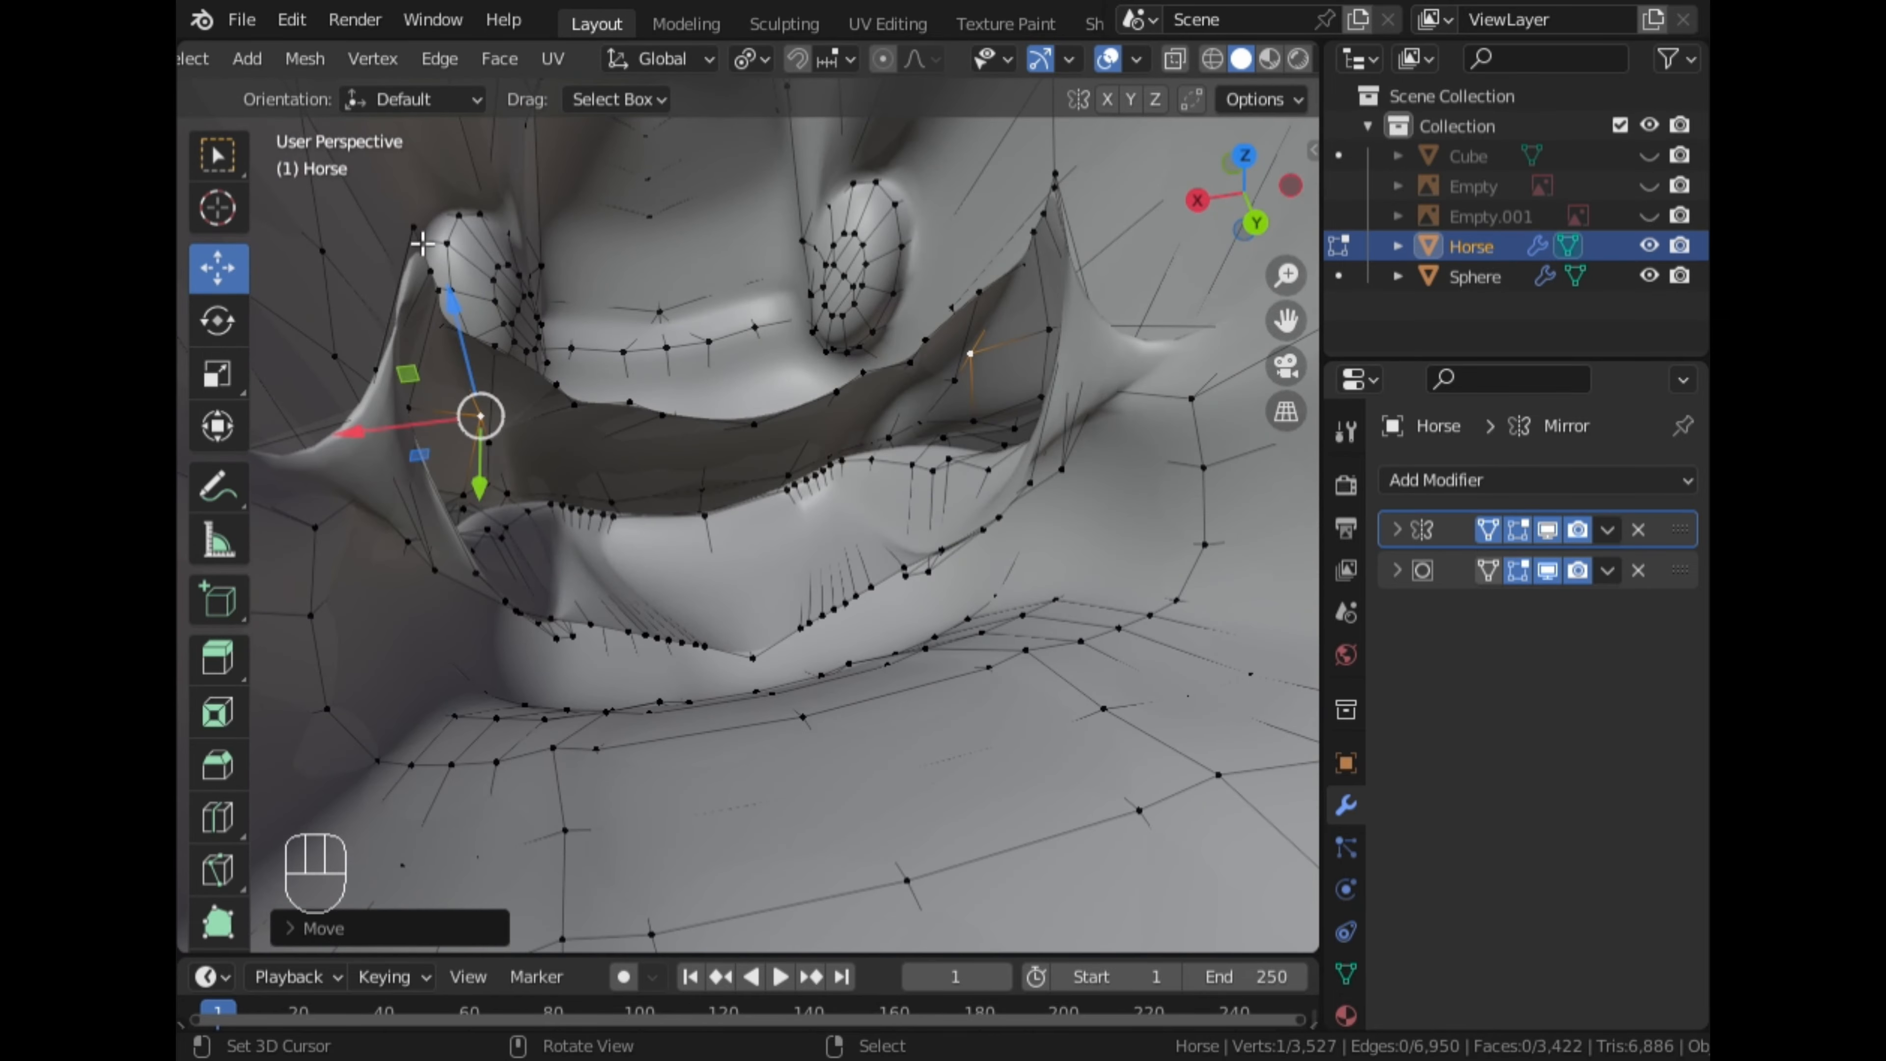
Move a side vertex of the mouth cavity freely and shift the outer crease vertex along Y
{"action": "left_click", "coordinate": [547, 467]}
{"action": "middle_click_drag", "start_coordinate": [547, 466], "coordinate": [483, 313]}
{"action": "key", "text": "g"}
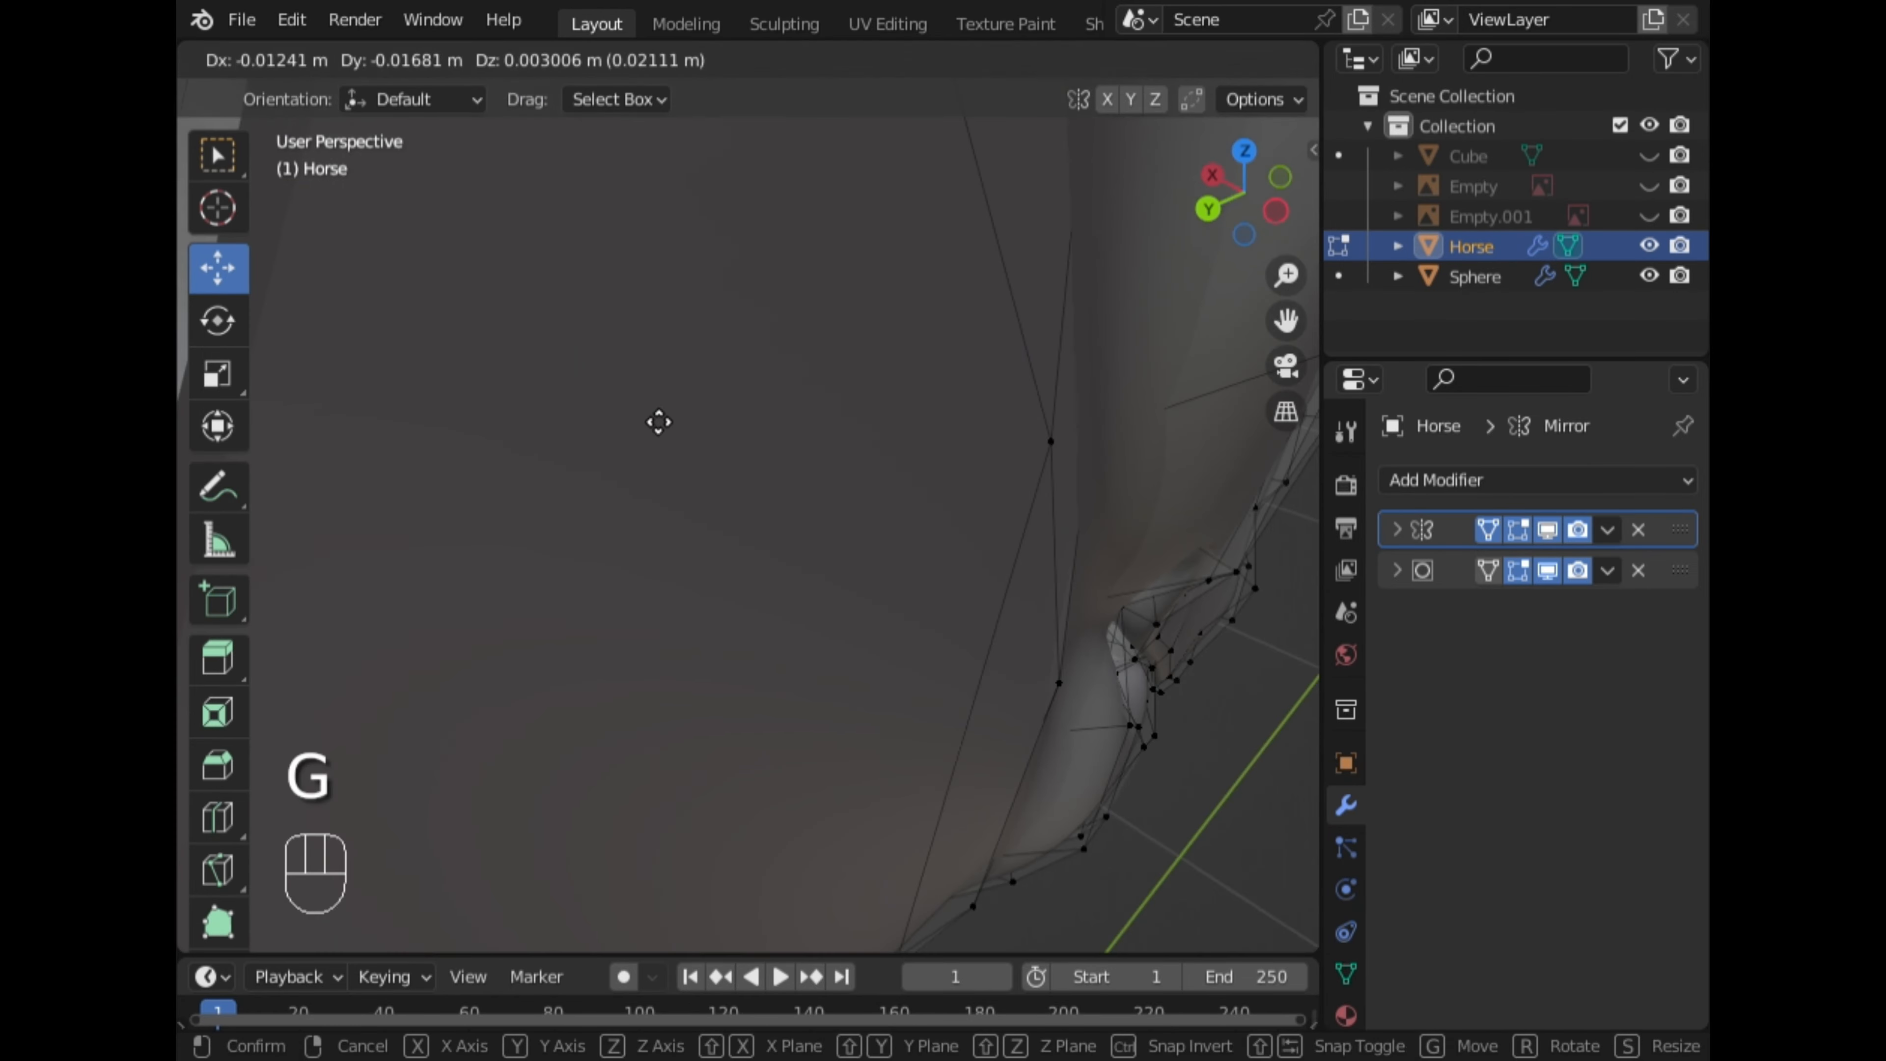
{"action": "key", "text": "g"}
{"action": "left_click", "coordinate": [475, 416]}
{"action": "key", "text": "g"}
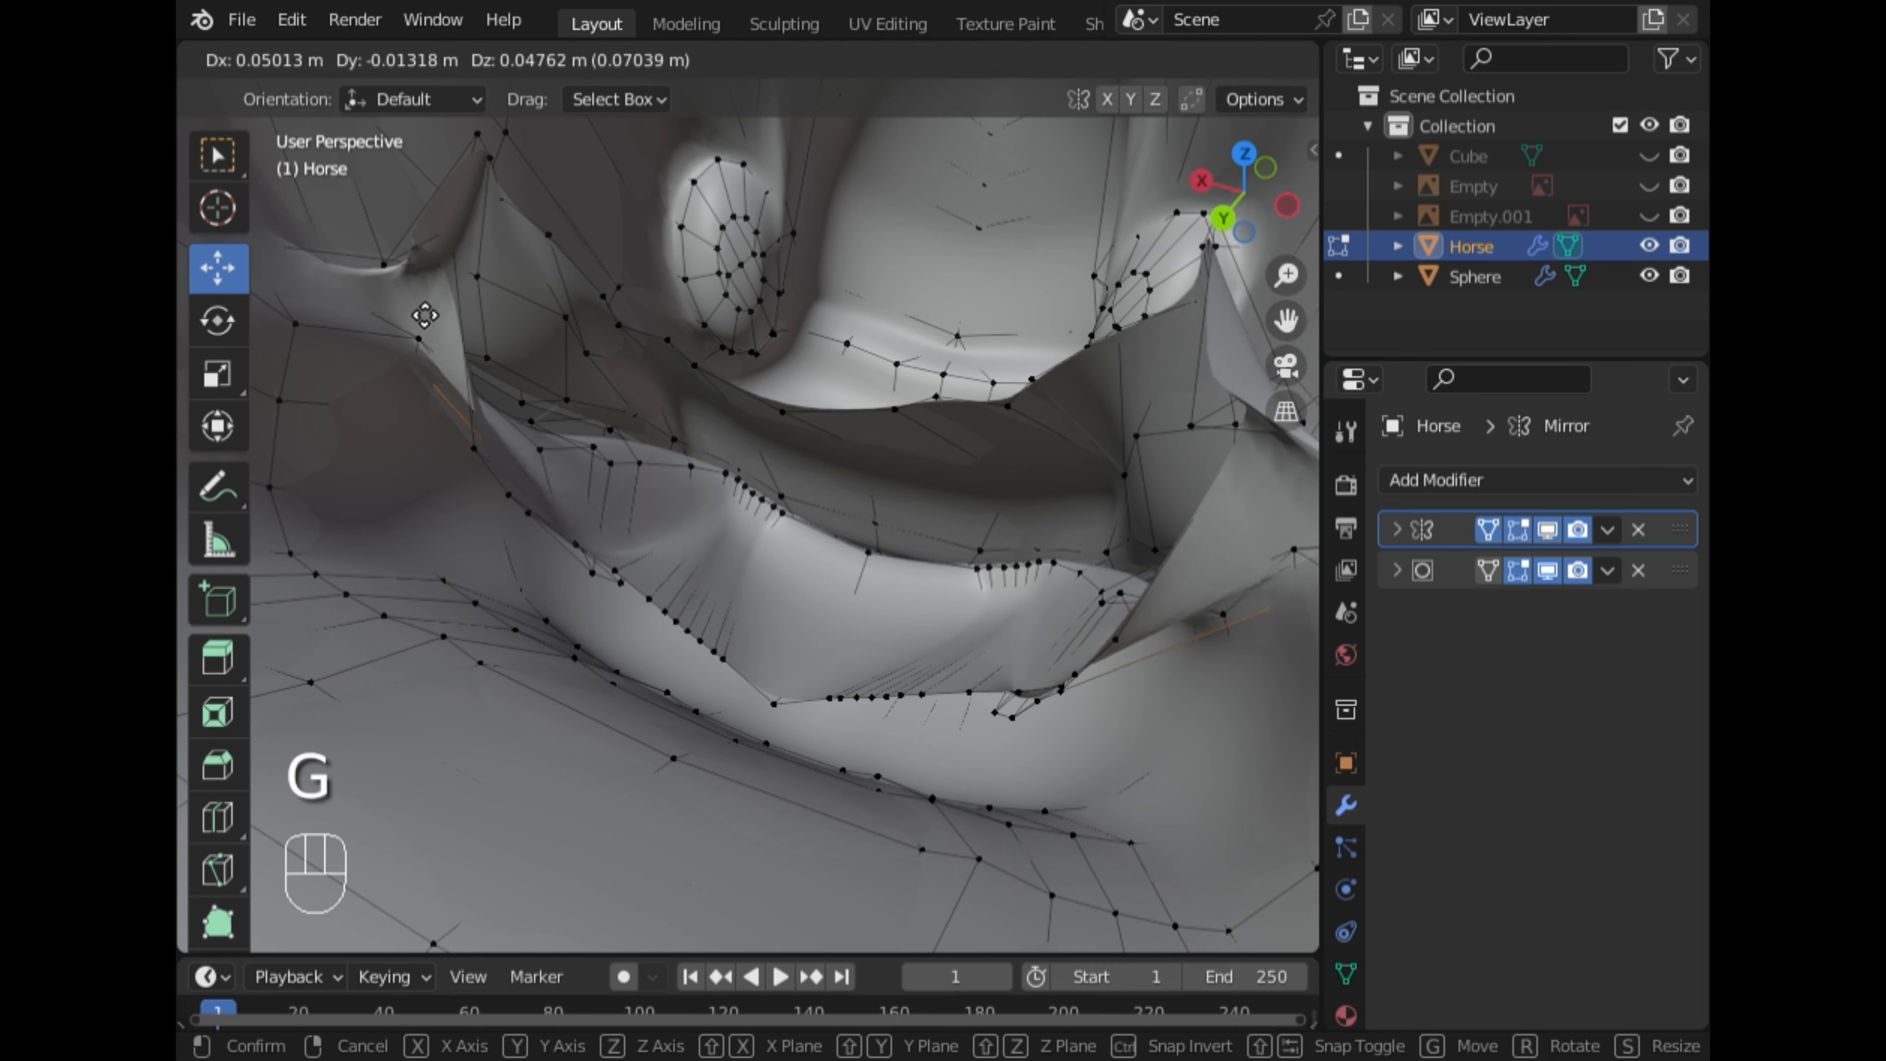
{"action": "key", "text": "y"}
{"action": "left_click", "coordinate": [493, 445]}
{"action": "middle_click_drag", "start_coordinate": [494, 445], "coordinate": [947, 272]}
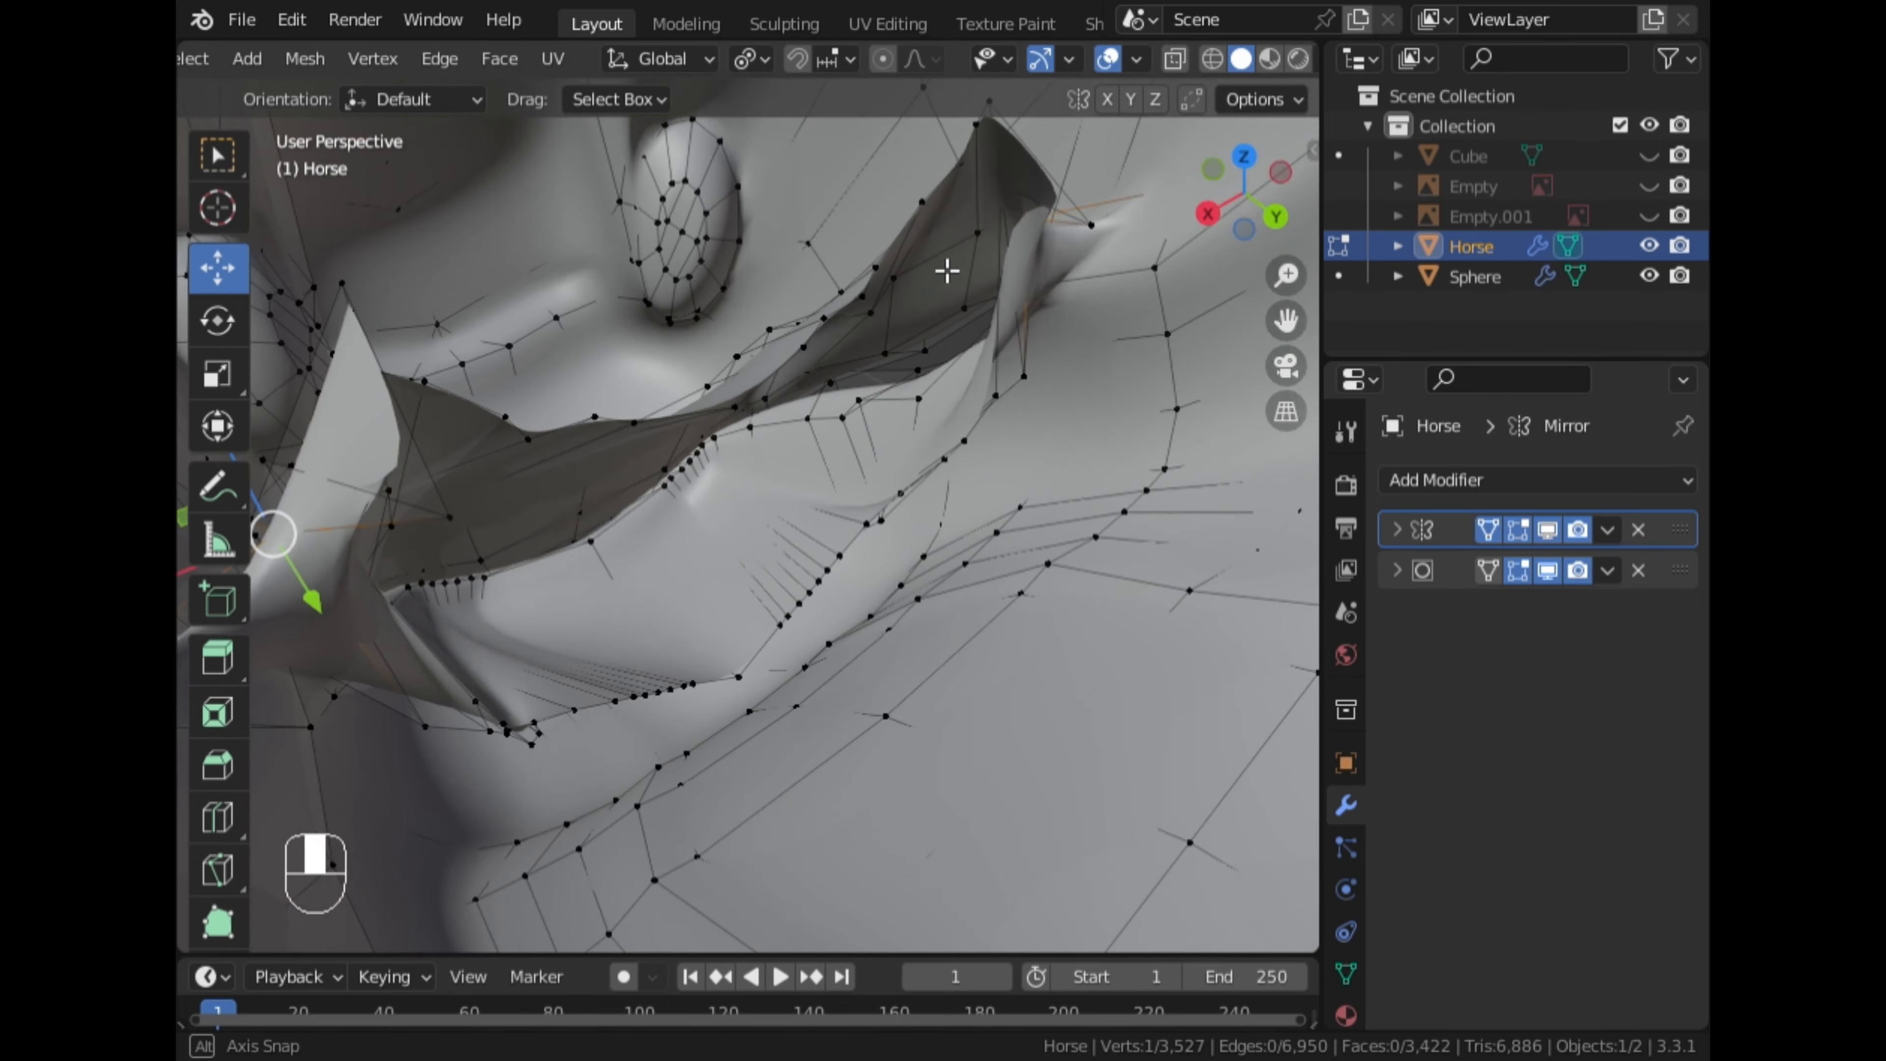
Select the vertex on the upper outer edge of the mouth loop and adjust its position
{"action": "scroll", "coordinate": [297, 478], "scroll_direction": "down", "scroll_amount": 1}
{"action": "left_click_drag", "start_coordinate": [435, 558], "coordinate": [572, 627]}
{"action": "middle_click_drag", "start_coordinate": [571, 628], "coordinate": [438, 380]}
{"action": "right_click", "coordinate": [405, 344]}
{"action": "key", "text": "g"}
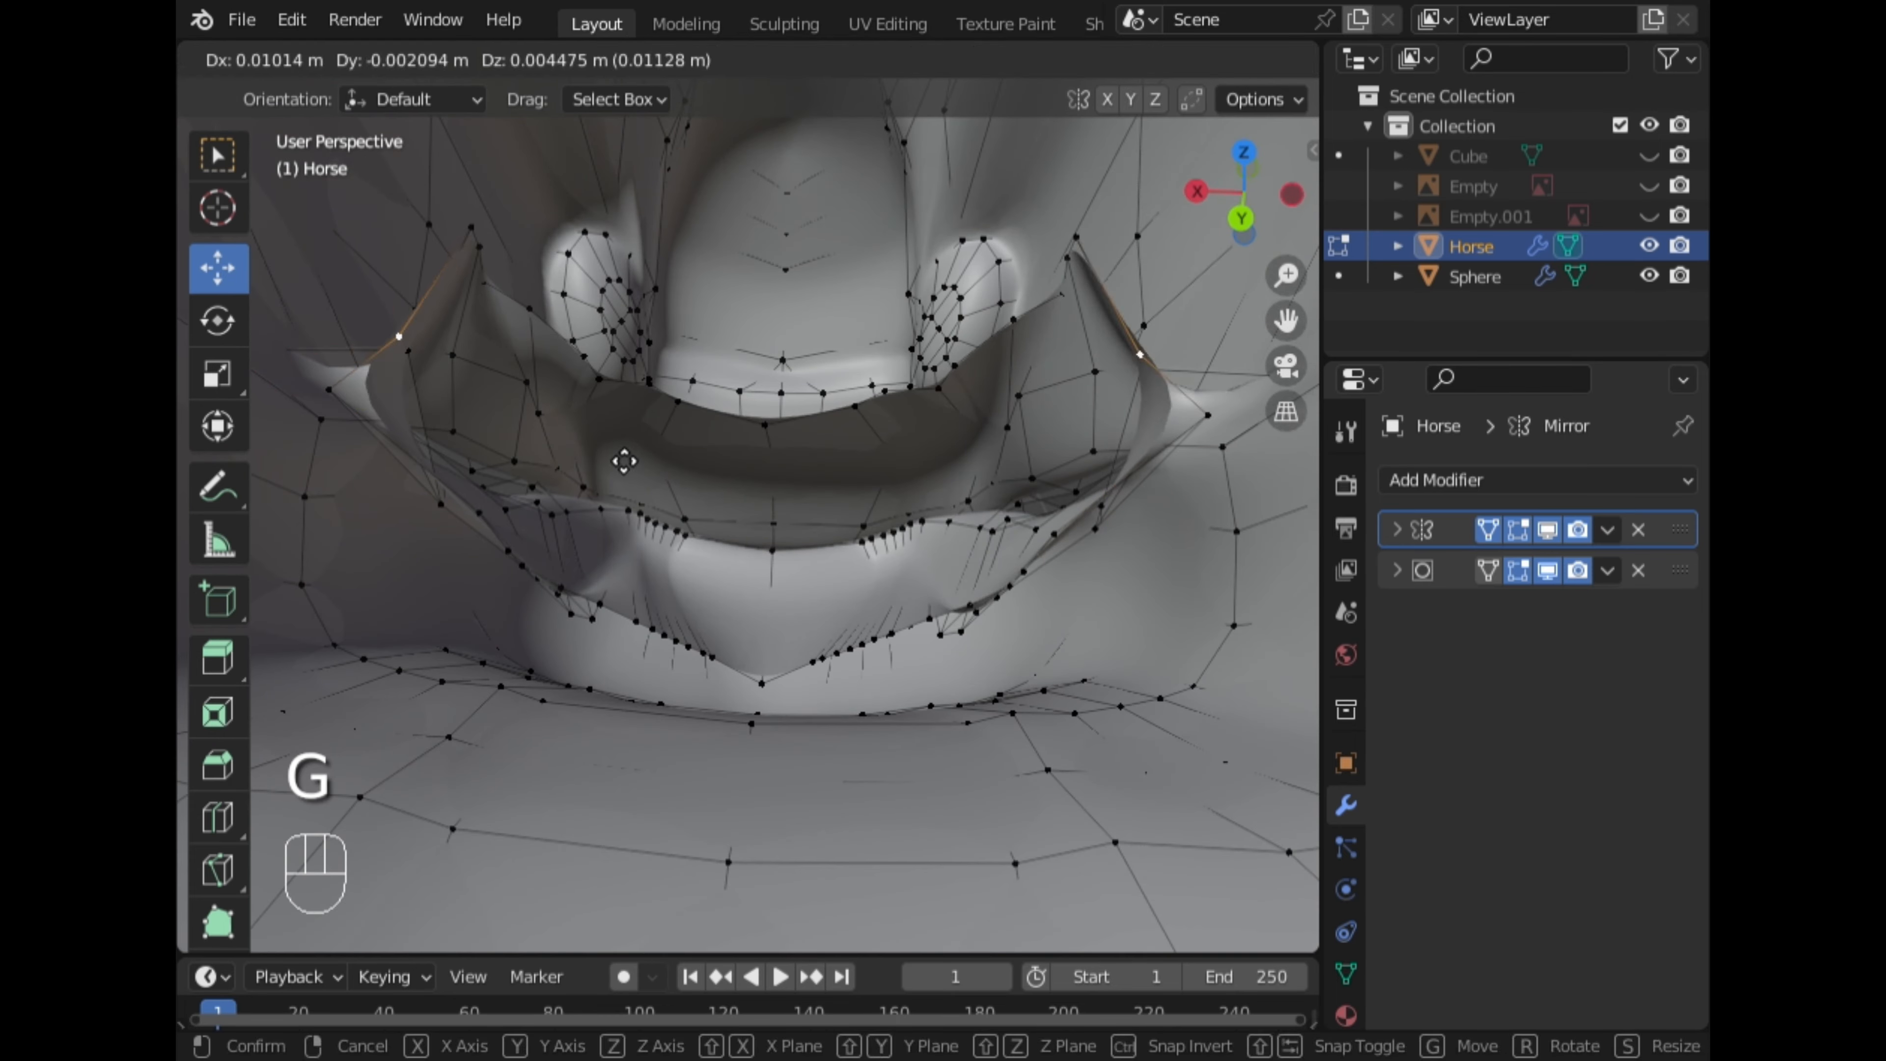
{"action": "left_click", "coordinate": [622, 462]}
Try to move a side-wall vertex of the mouth cavity along the X axis
{"action": "middle_click_drag", "start_coordinate": [623, 463], "coordinate": [468, 398]}
{"action": "left_click", "coordinate": [337, 59]}
{"action": "right_click", "coordinate": [478, 409]}
{"action": "key", "text": "x"}
{"action": "left_click", "coordinate": [494, 414]}
{"action": "middle_click_drag", "start_coordinate": [530, 455], "coordinate": [740, 488]}
{"action": "key", "text": "ctrl+z"}
{"action": "left_click", "coordinate": [305, 58]}
Select an upper side vertex of the mouth loop and move it twice to smooth the cavity edge
{"action": "right_click", "coordinate": [520, 283]}
{"action": "key", "text": "g"}
{"action": "left_click", "coordinate": [531, 306]}
{"action": "key", "text": "g"}
{"action": "left_click", "coordinate": [611, 382]}
Extrude the whole inner mouth loop further back into the head in the X-ray right view and scale it
{"action": "left_click", "coordinate": [1201, 209]}
{"action": "scroll", "coordinate": [1228, 67], "scroll_direction": "down", "scroll_amount": 5}
{"action": "left_click", "coordinate": [1226, 61]}
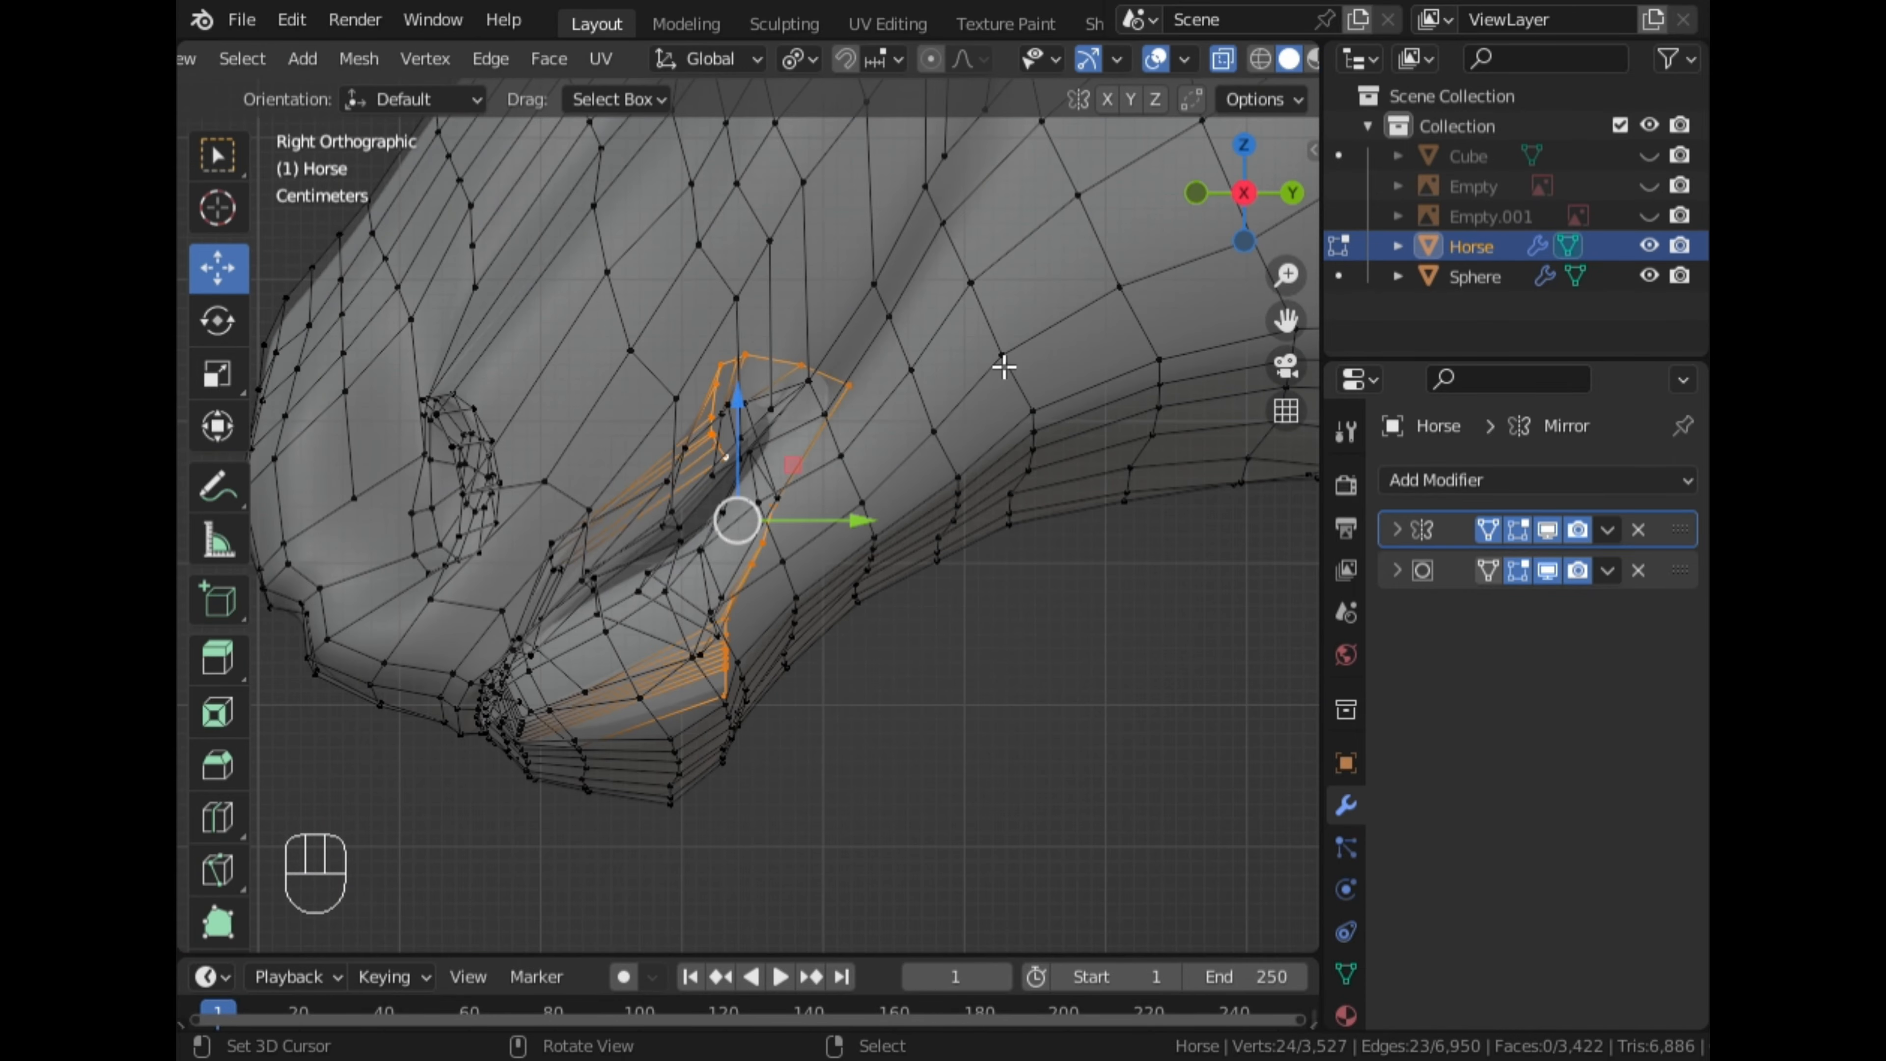
{"action": "scroll", "coordinate": [999, 372], "scroll_direction": "down", "scroll_amount": 1}
{"action": "key", "text": "e"}
{"action": "left_click", "coordinate": [1102, 279]}
{"action": "key", "text": "s"}
{"action": "left_click", "coordinate": [1035, 506]}
{"action": "scroll", "coordinate": [1034, 498], "scroll_direction": "down", "scroll_amount": 1}
Flatten the newly extruded mouth loop by scaling it to 0 along Y
{"action": "key", "text": "s"}
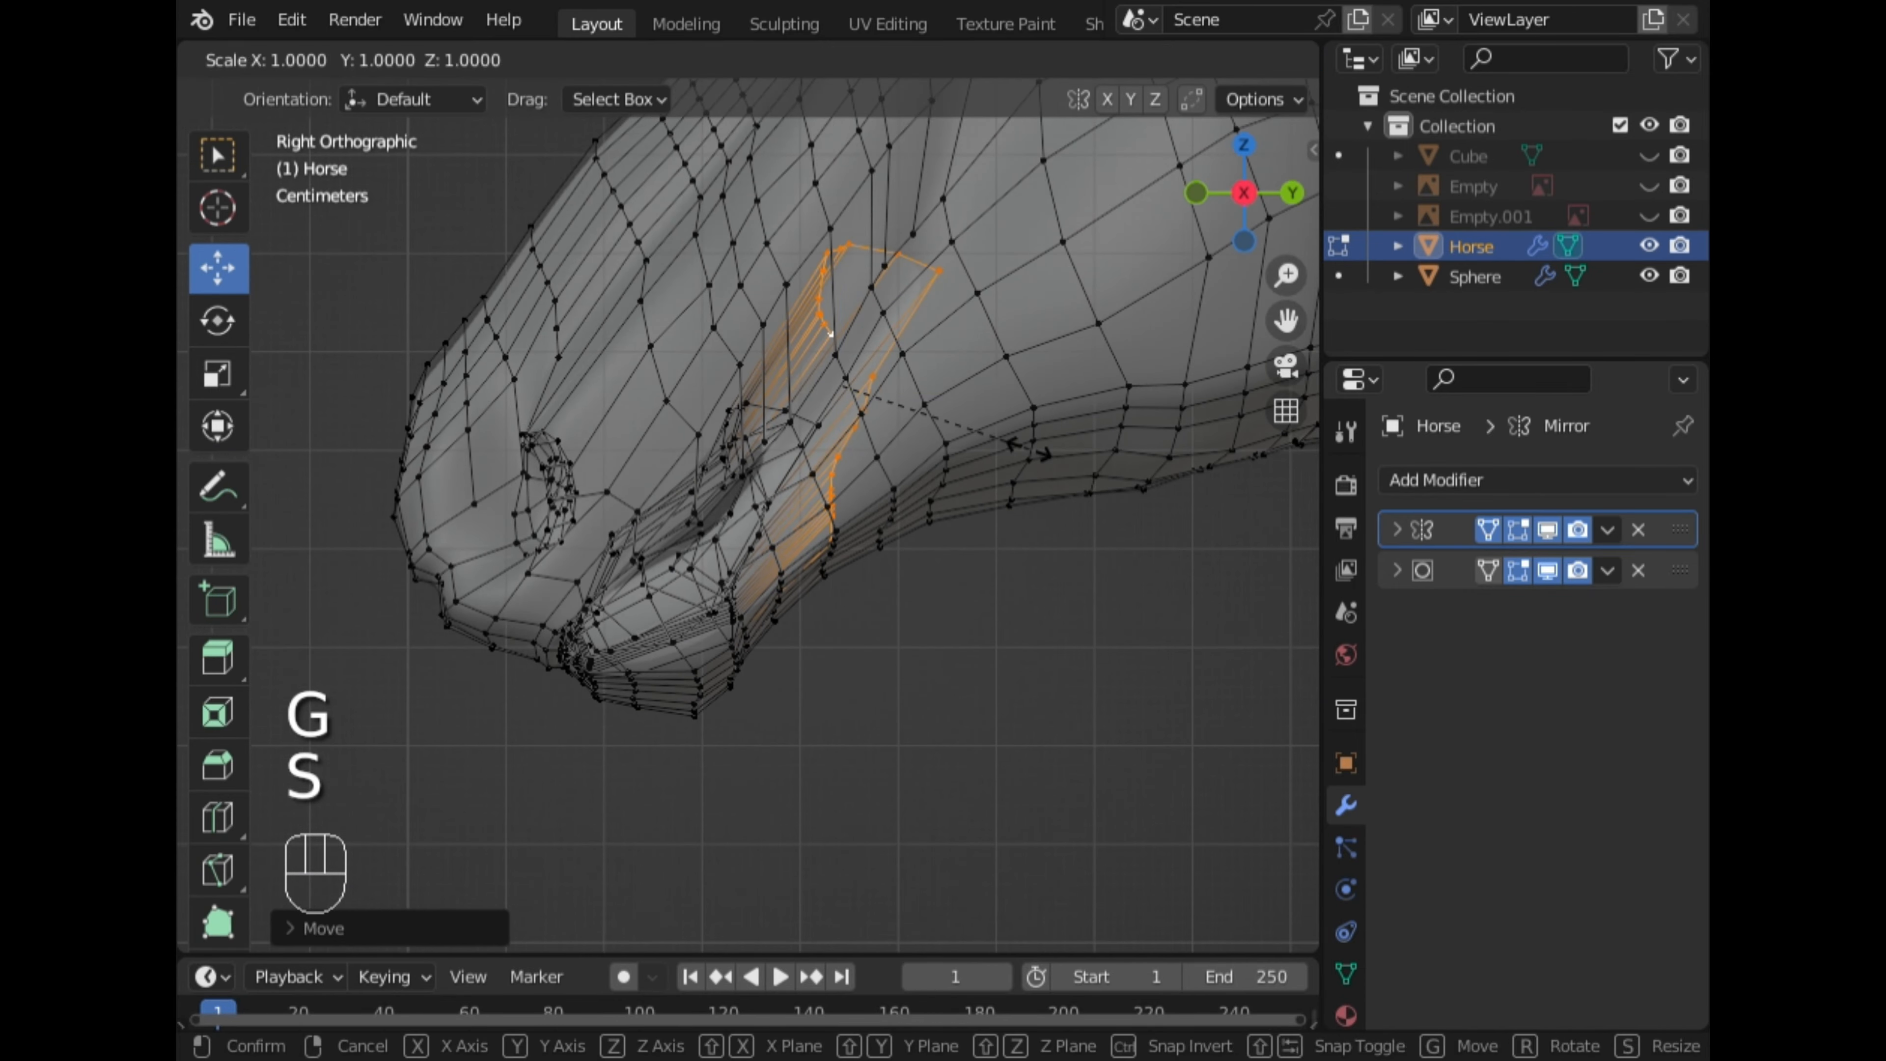
{"action": "key", "text": "y"}
{"action": "key", "text": "KP_0"}
{"action": "left_click", "coordinate": [1036, 464]}
{"action": "mouse_move", "coordinate": [1036, 464]}
{"action": "middle_mouse_down"}
{"action": "mouse_move", "coordinate": [889, 497]}
{"action": "mouse_move", "coordinate": [1032, 428]}
{"action": "middle_mouse_up"}
{"action": "scroll", "coordinate": [1032, 427], "scroll_direction": "down", "scroll_amount": 4}
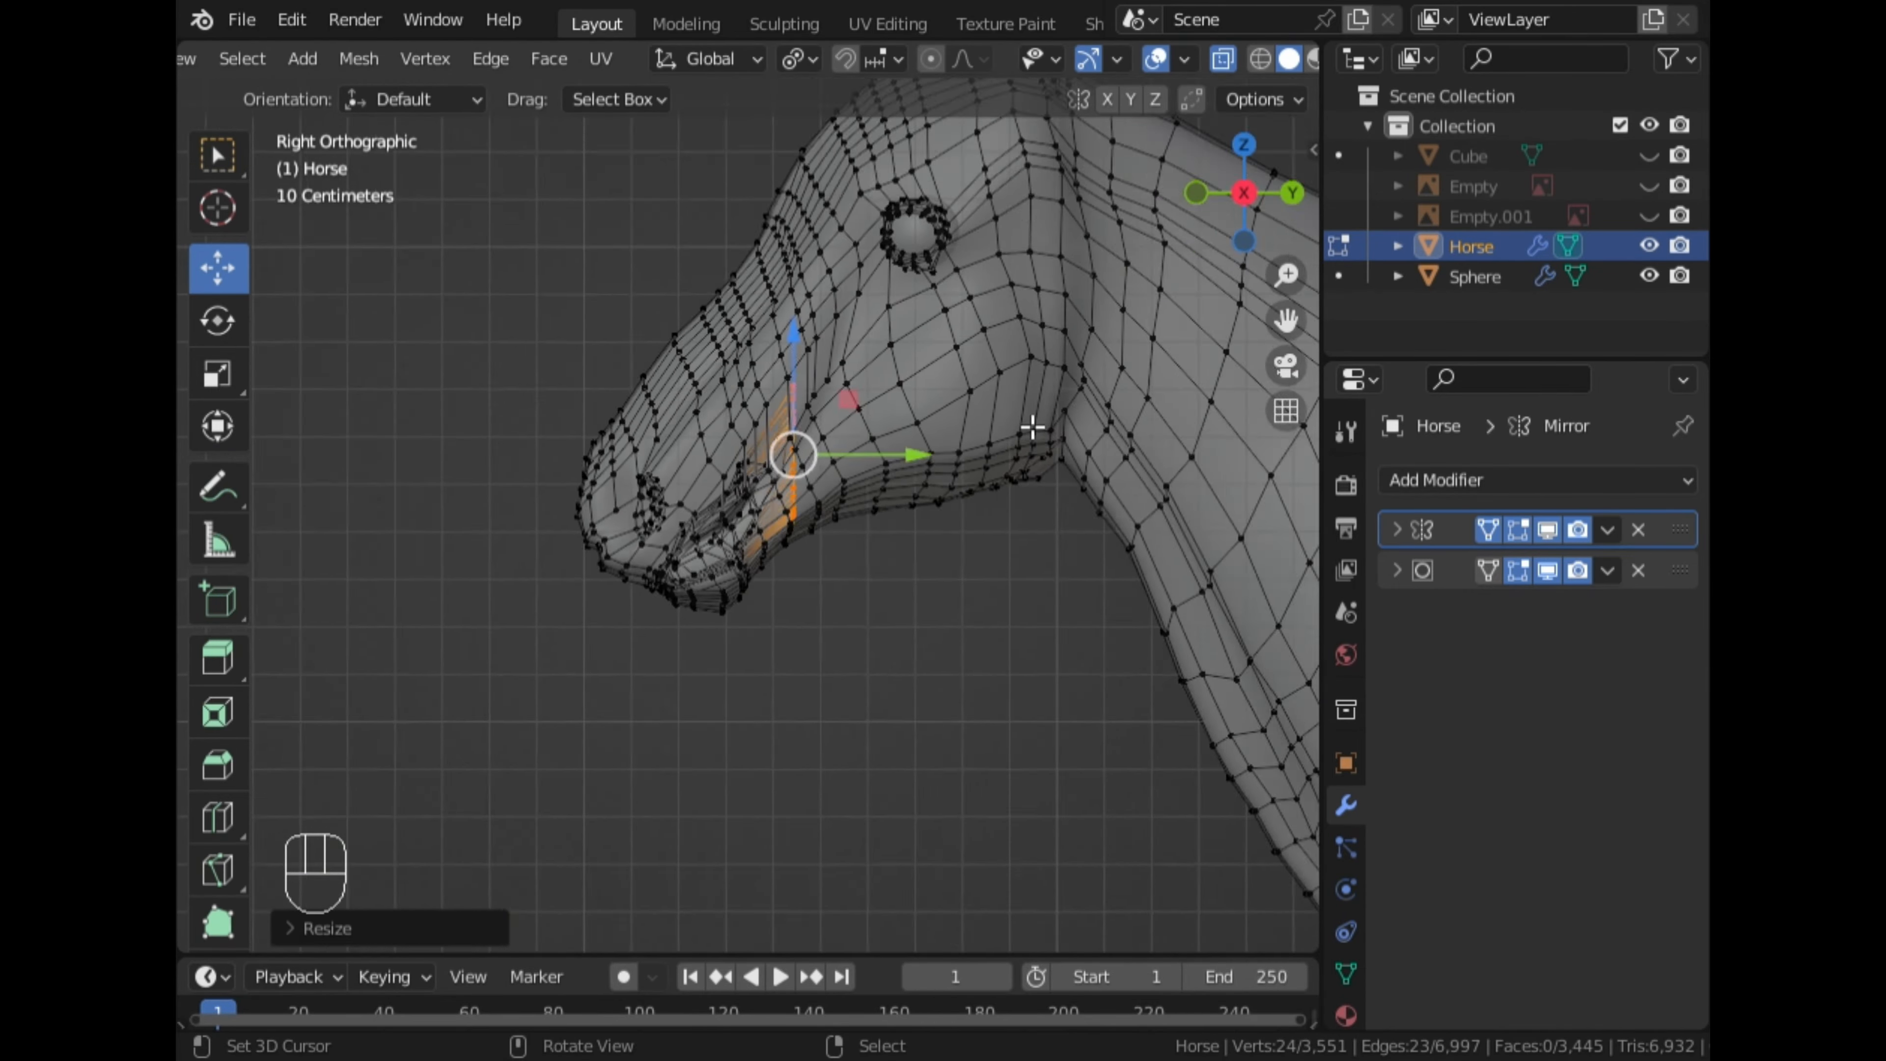
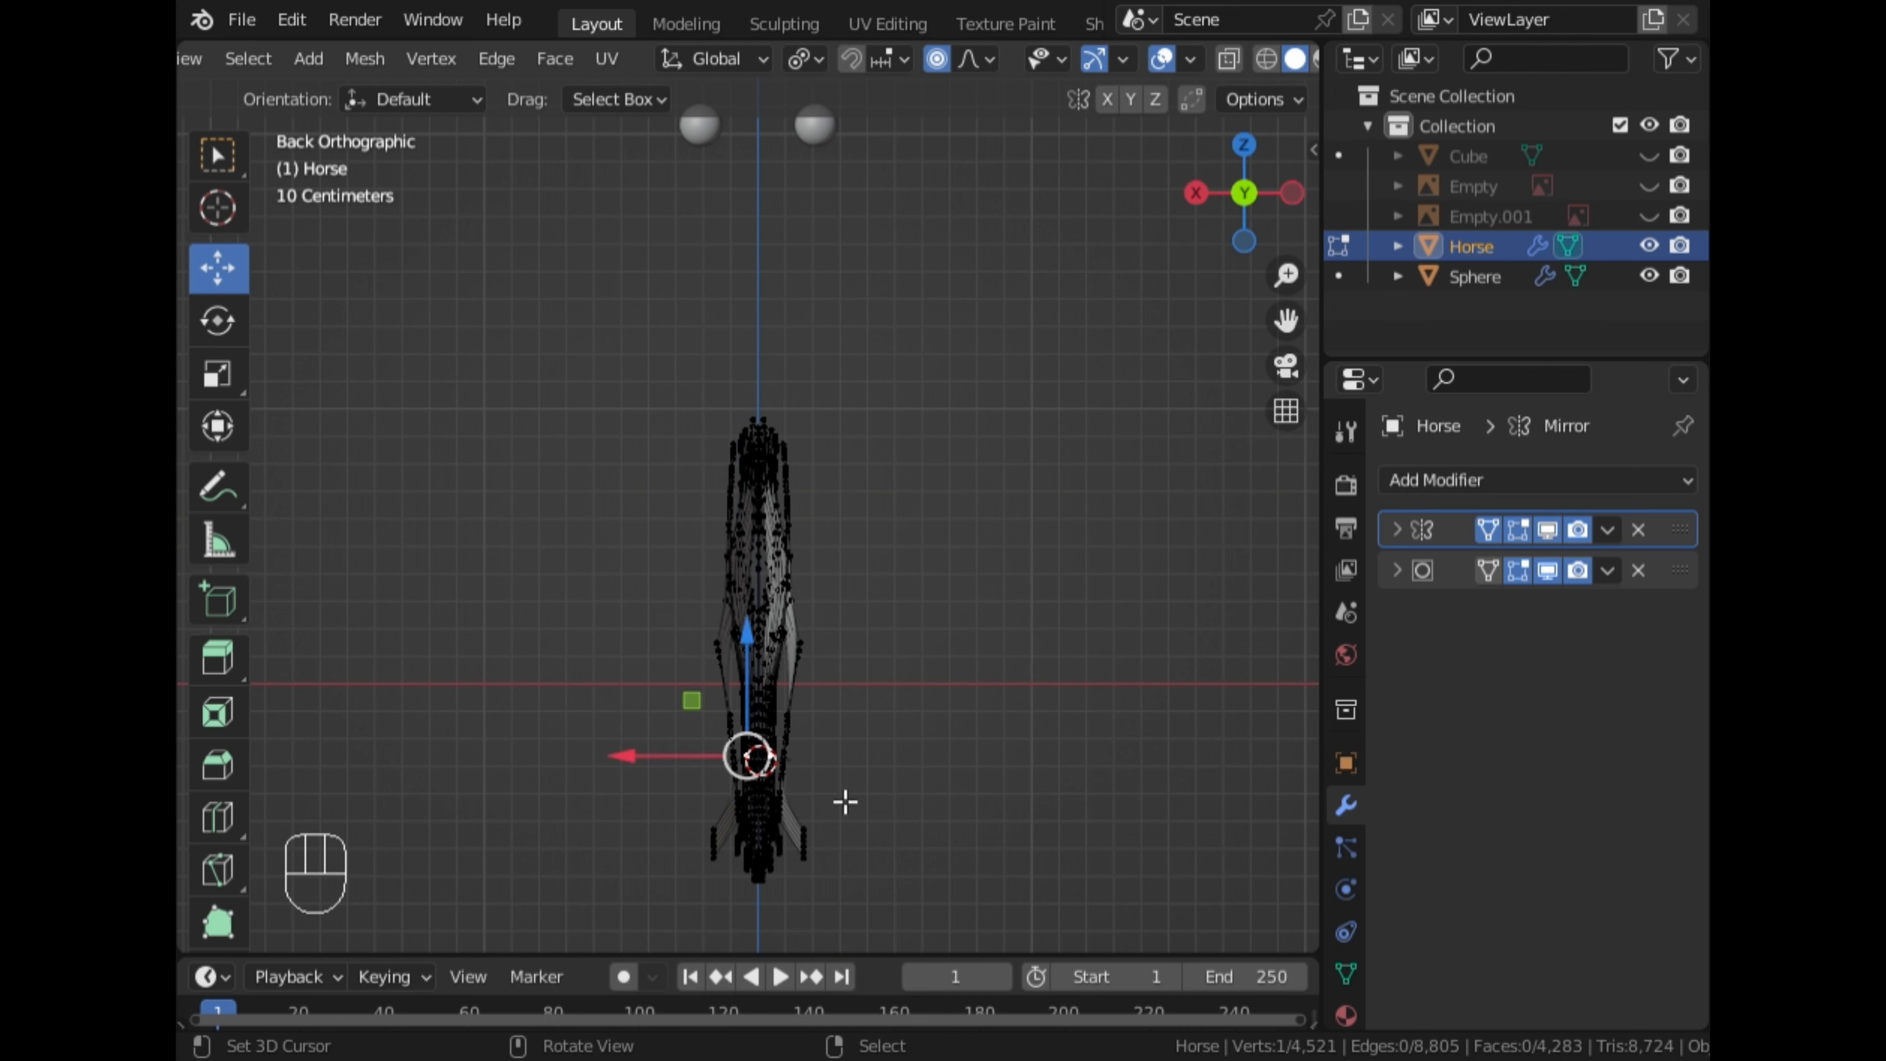
Move the selected vertex in the back view twice with smooth proportional editing to widen the isolated mesh part
{"action": "key", "text": "g"}
{"action": "left_click", "coordinate": [678, 830]}
{"action": "key", "text": "g"}
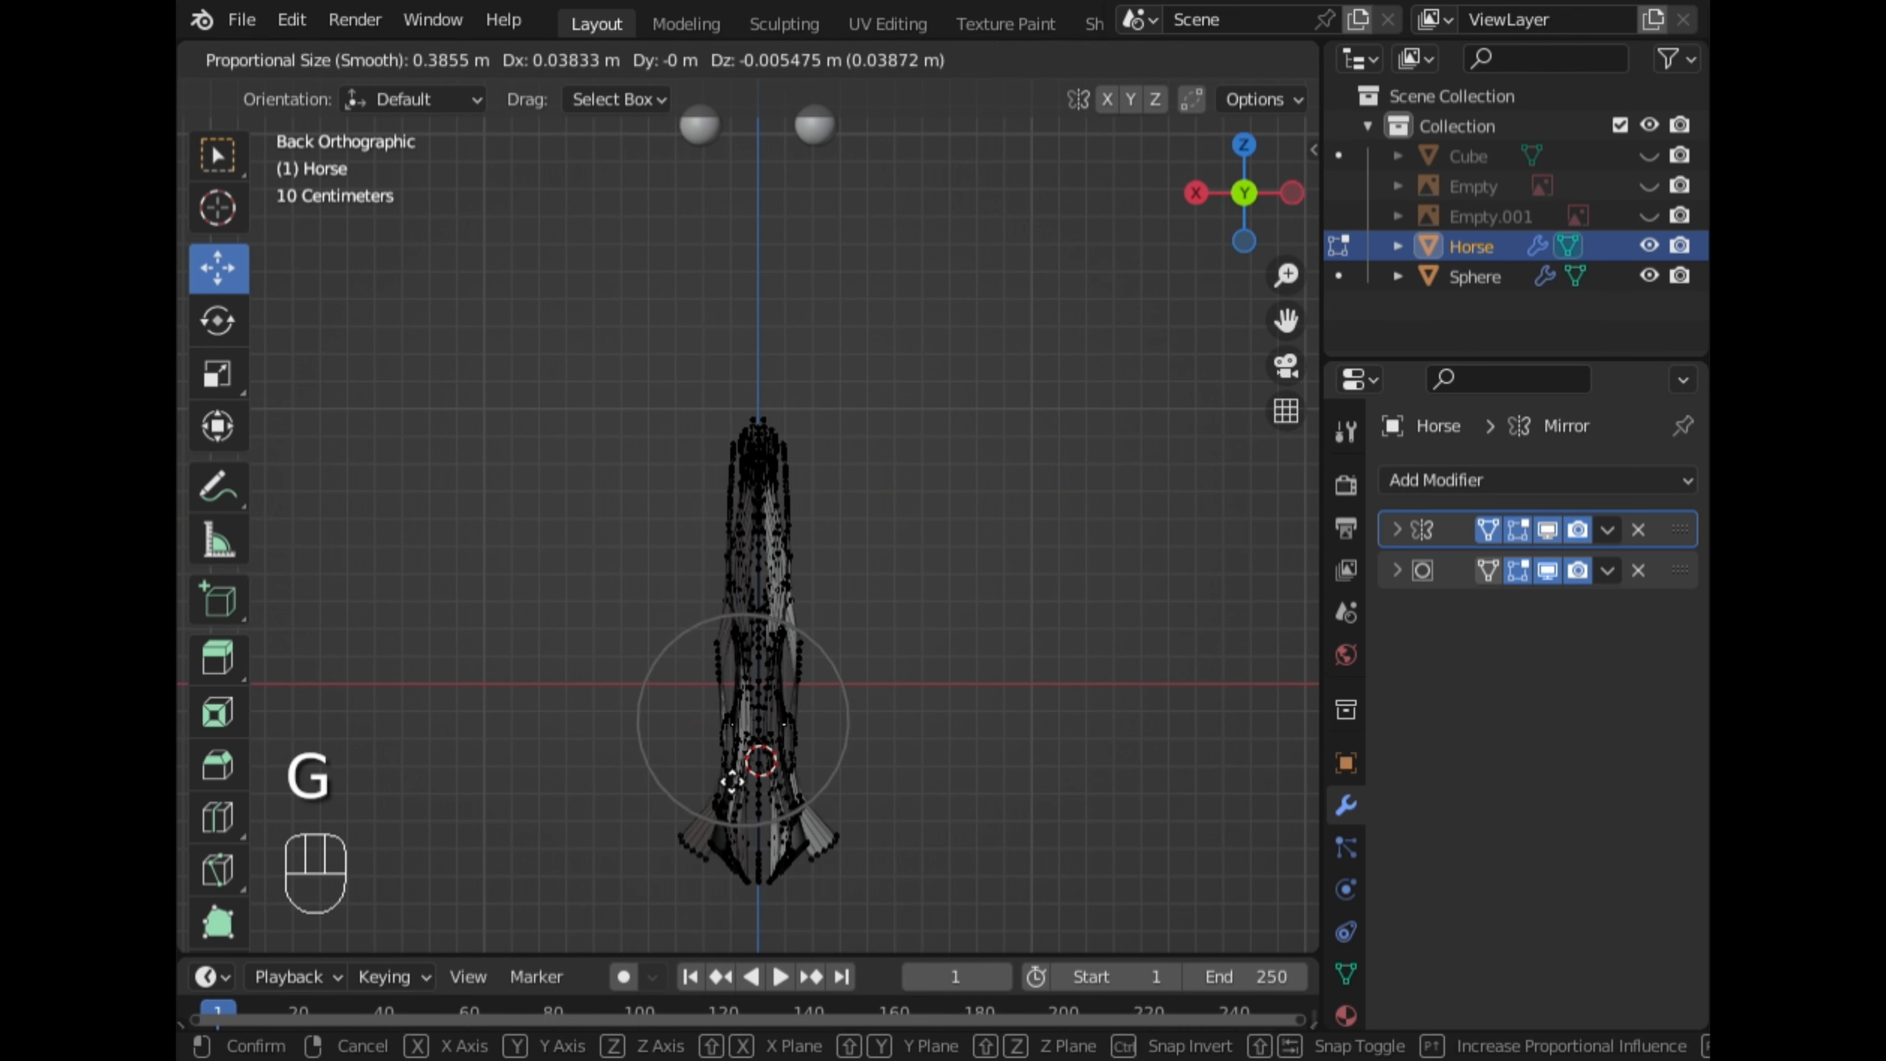
{"action": "left_click", "coordinate": [733, 781]}
Unhide the rest of the horse mesh, return to Object Mode and deselect everything
{"action": "middle_click_drag", "start_coordinate": [750, 253], "coordinate": [1057, 283]}
{"action": "key", "text": "alt+h"}
{"action": "key", "text": "Tab"}
{"action": "middle_click_drag", "start_coordinate": [1045, 350], "coordinate": [1113, 478]}
{"action": "key", "text": "alt+a"}
{"action": "scroll", "coordinate": [1113, 478], "scroll_direction": "down", "scroll_amount": 3}
{"action": "key", "text": "KP_3"}
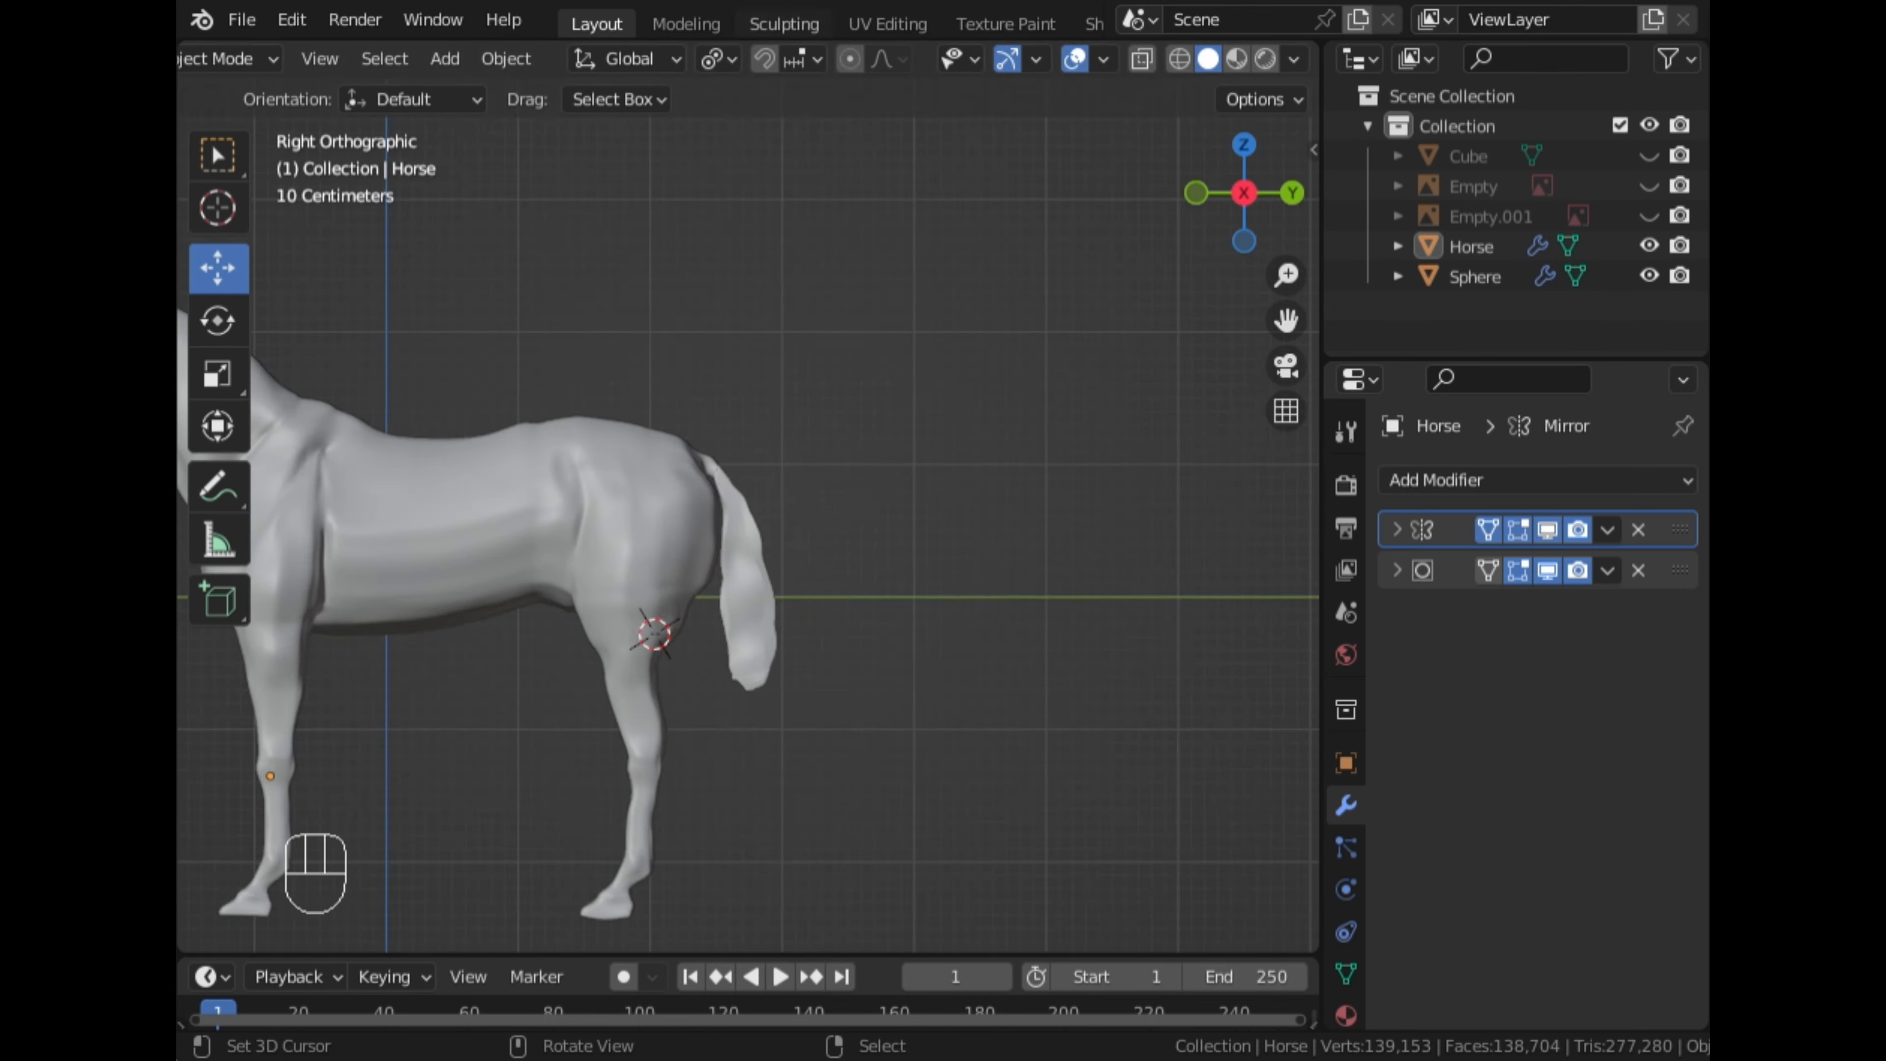
Frame the whole horse in the right side view and save the file
{"action": "scroll", "coordinate": [1293, 351], "scroll_direction": "down", "scroll_amount": 5}
{"action": "middle_click_drag", "start_coordinate": [923, 300], "coordinate": [1238, 337], "text": "shift"}
{"action": "scroll", "coordinate": [1188, 372], "scroll_direction": "up", "scroll_amount": 4}
{"action": "mouse_move", "coordinate": [839, 498]}
{"action": "middle_mouse_down"}
{"action": "mouse_move", "coordinate": [1180, 560]}
{"action": "mouse_move", "coordinate": [842, 497]}
{"action": "middle_mouse_up"}
{"action": "key", "text": "KP_3"}
{"action": "scroll", "coordinate": [1028, 438], "scroll_direction": "down", "scroll_amount": 3}
{"action": "key", "text": "ctrl+s"}
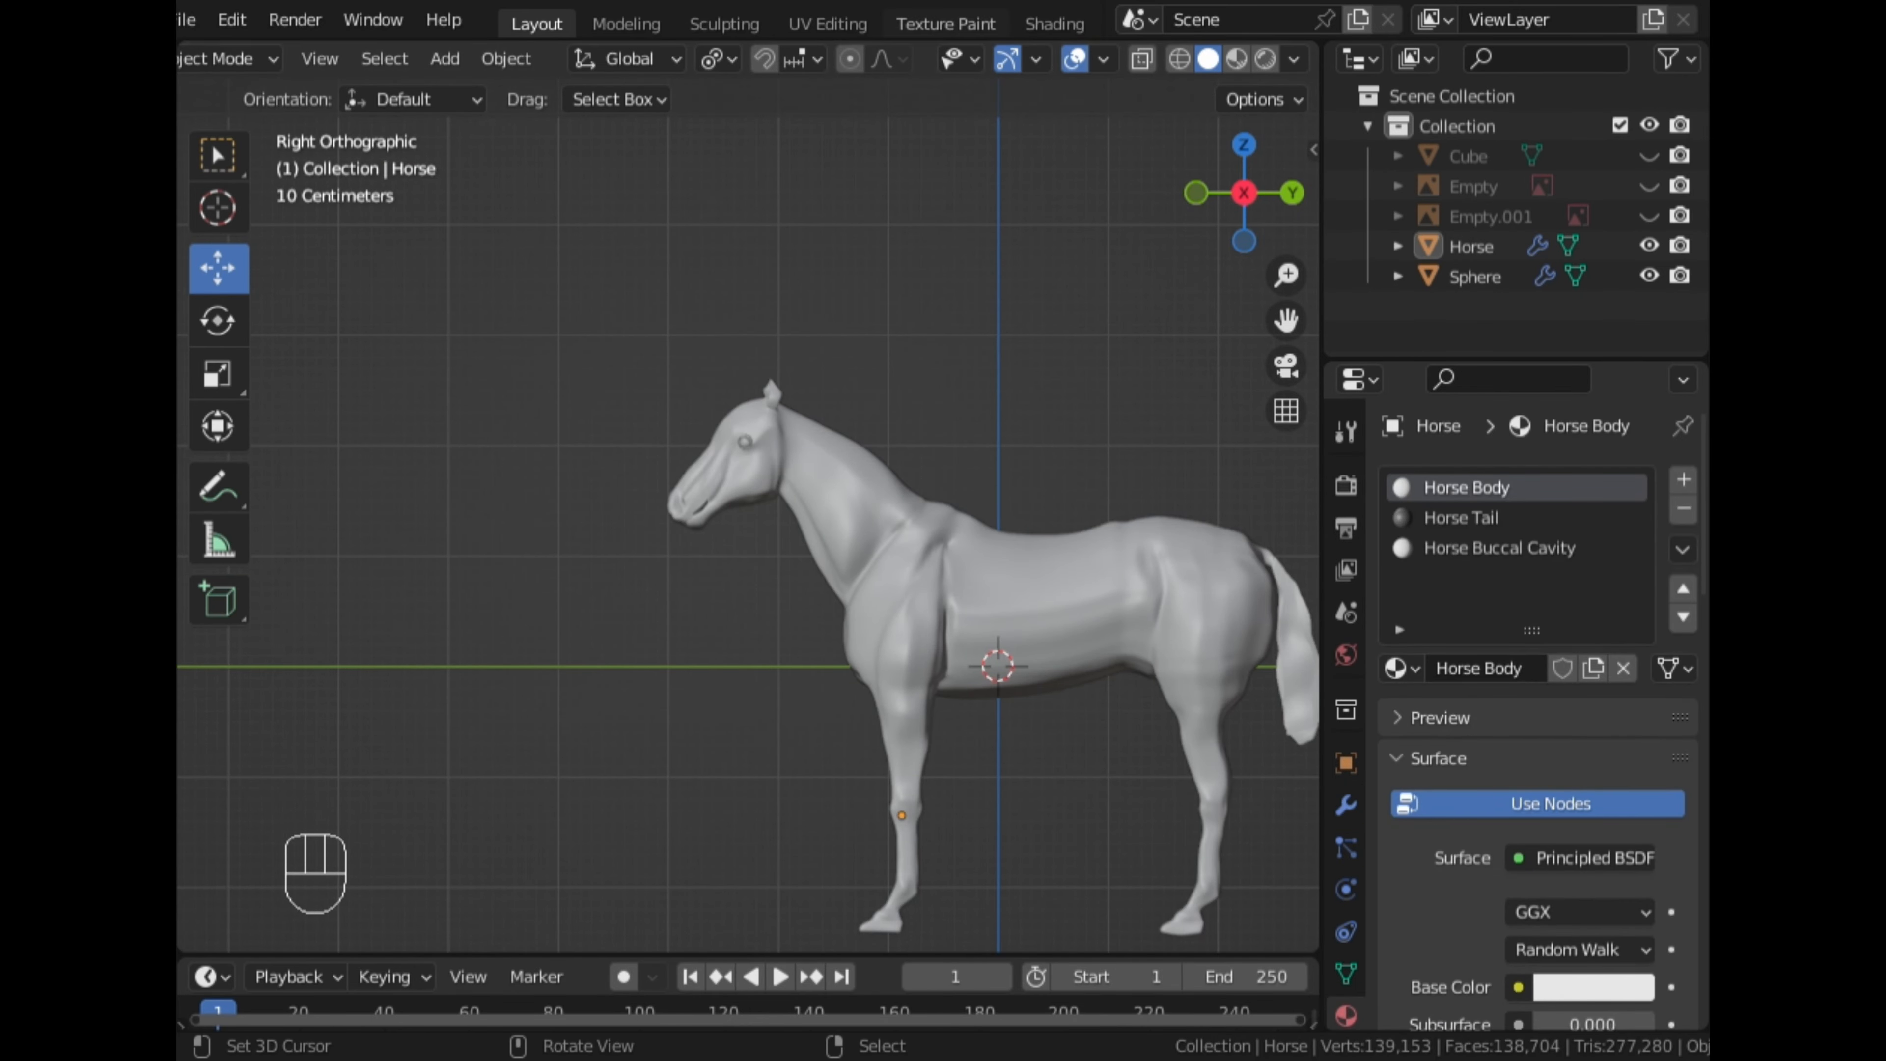
Select the horse and enter Edit Mode with the tail in view
{"action": "left_click_drag", "start_coordinate": [1285, 319], "coordinate": [909, 198]}
{"action": "scroll", "coordinate": [1139, 410], "scroll_direction": "up", "scroll_amount": 3}
{"action": "scroll", "coordinate": [1129, 413], "scroll_direction": "down", "scroll_amount": 2}
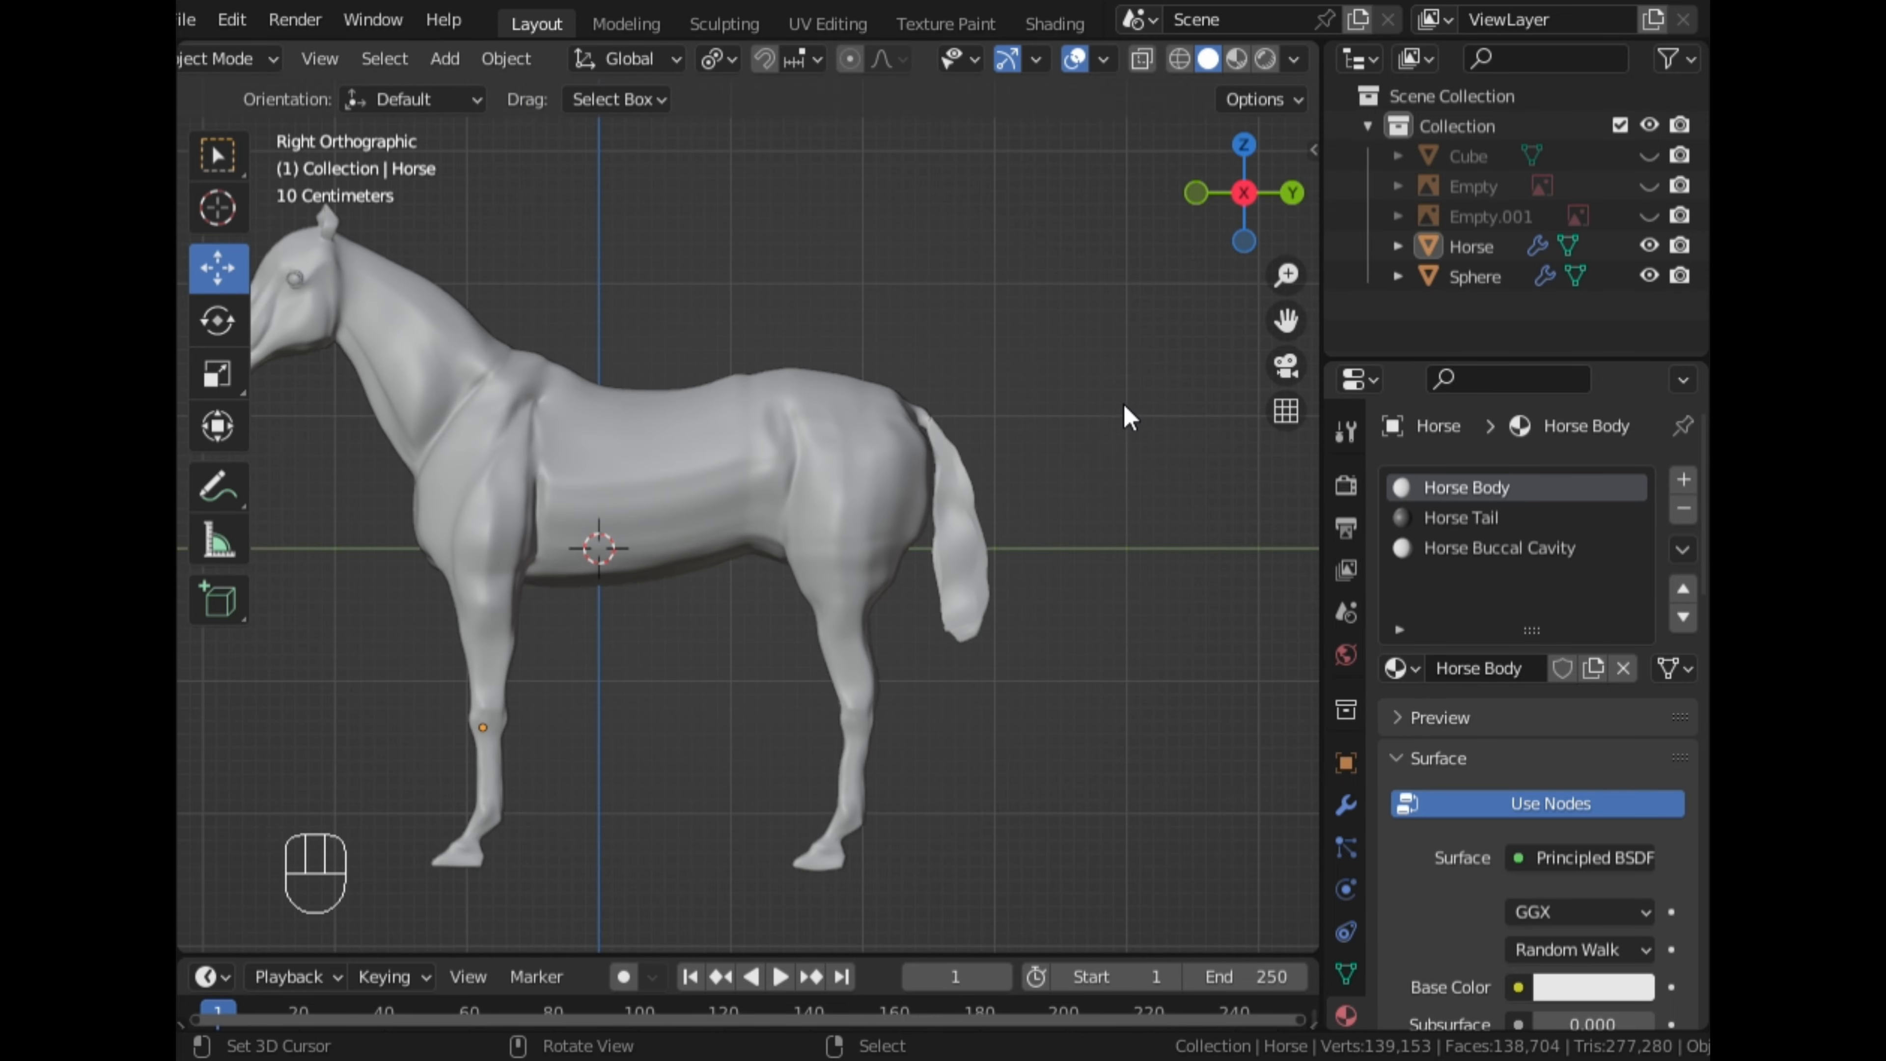
{"action": "left_click", "coordinate": [966, 497]}
{"action": "key", "text": "Tab"}
{"action": "scroll", "coordinate": [1098, 567], "scroll_direction": "up", "scroll_amount": 2}
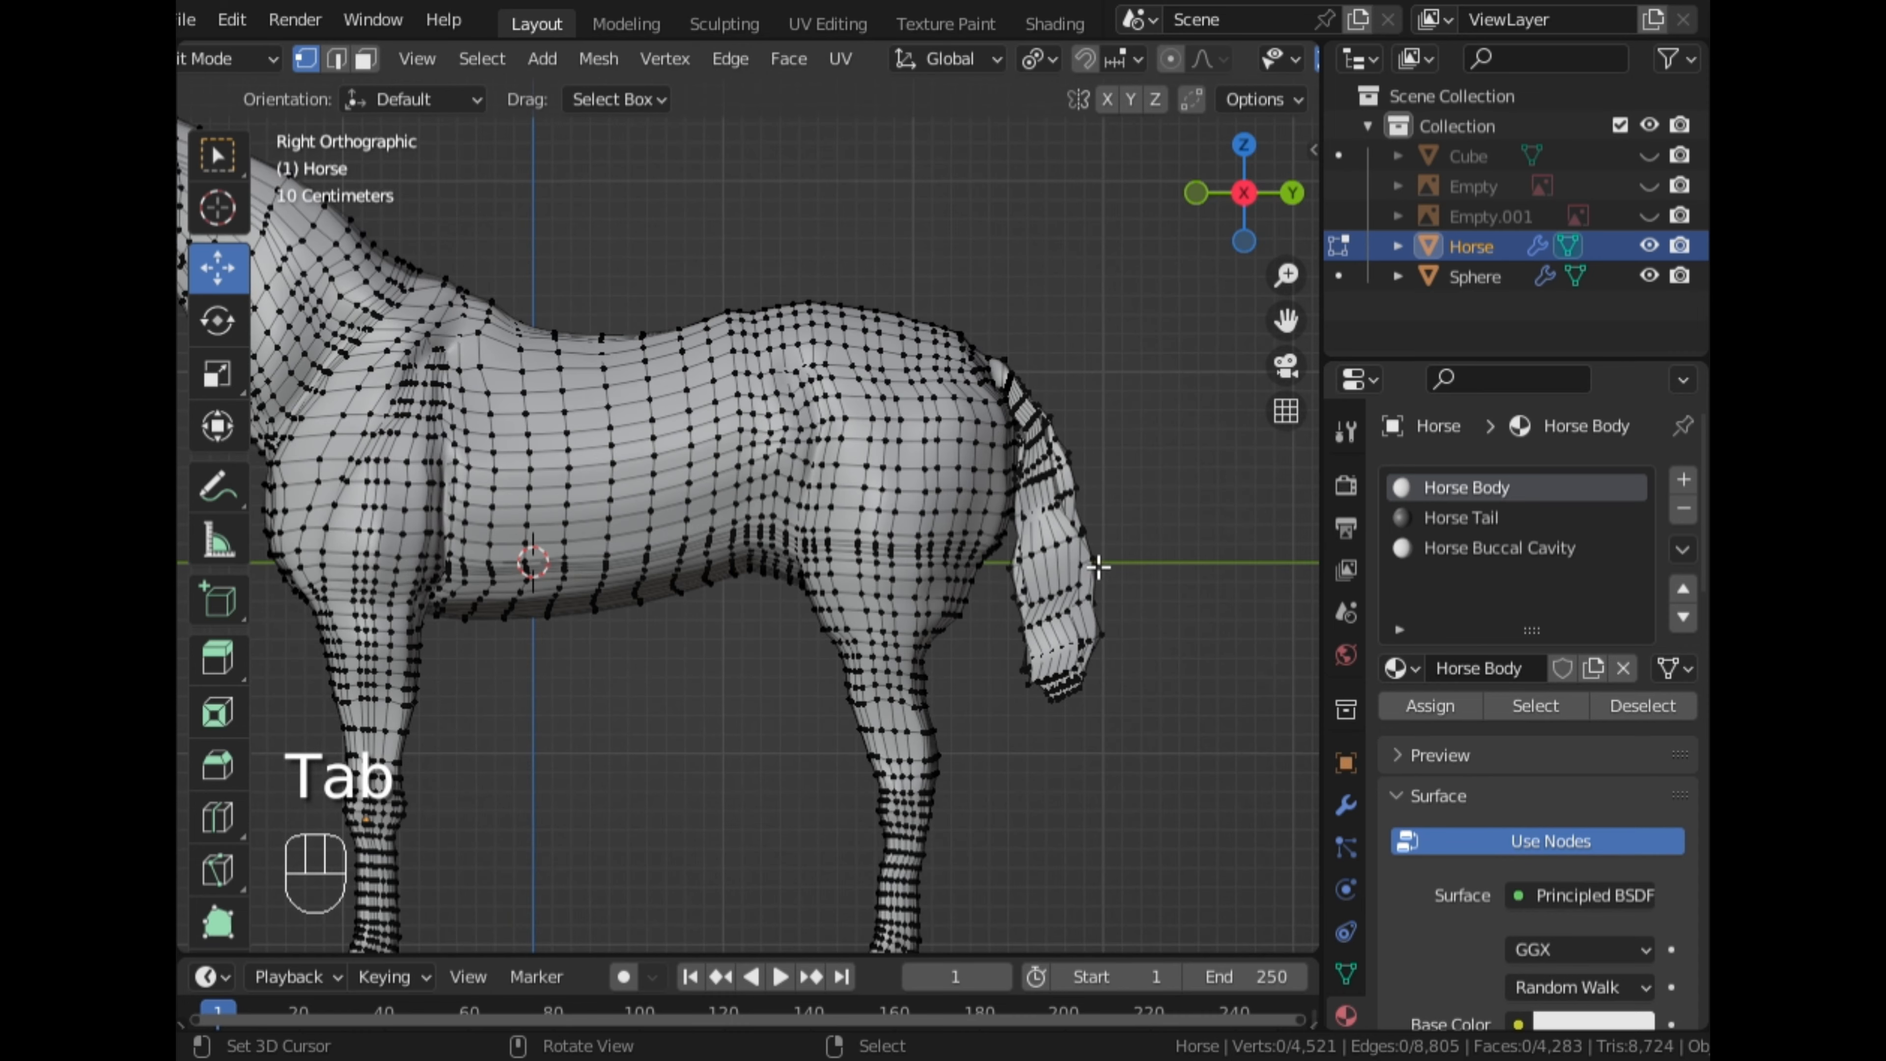
Turn on X-ray and select all vertices of the lower part of the tail
{"action": "left_click_drag", "start_coordinate": [1294, 332], "coordinate": [1142, 290]}
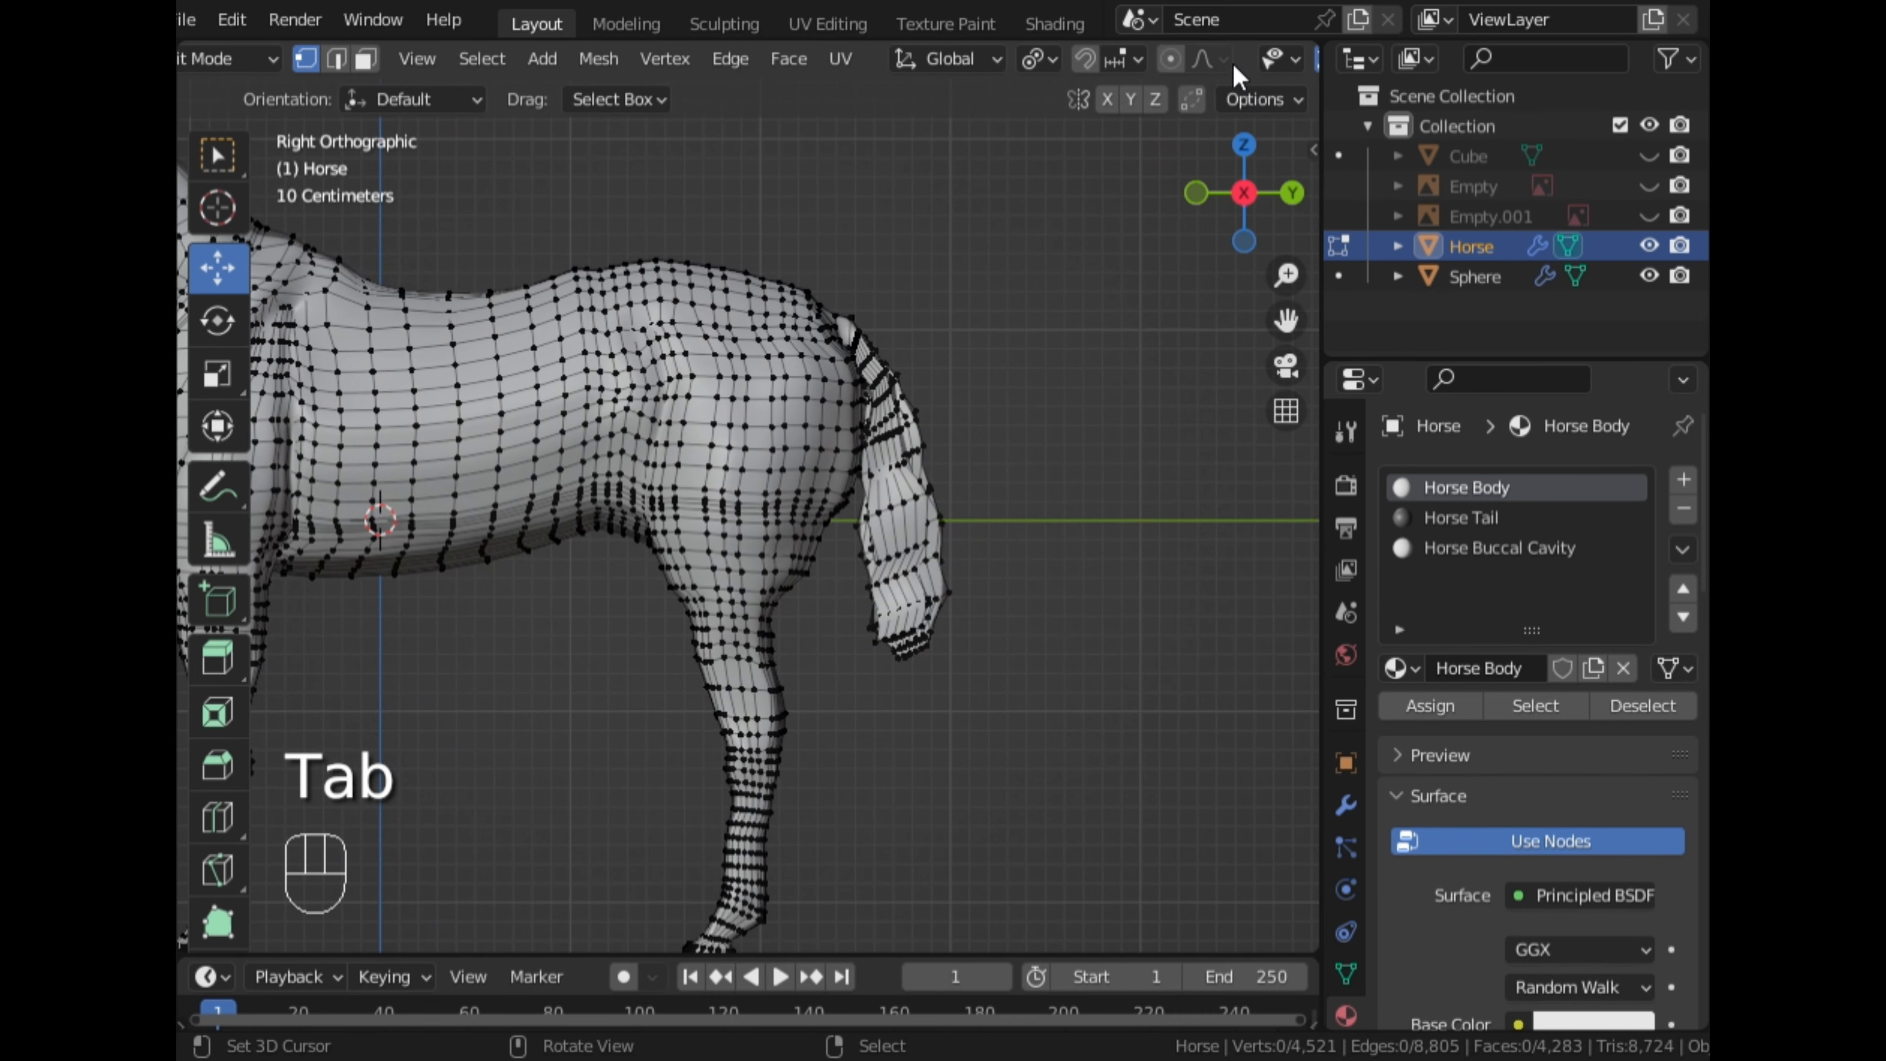
{"action": "scroll", "coordinate": [1233, 65], "scroll_direction": "down", "scroll_amount": 4}
{"action": "left_click", "coordinate": [1175, 58]}
{"action": "scroll", "coordinate": [1094, 665], "scroll_direction": "up", "scroll_amount": 2}
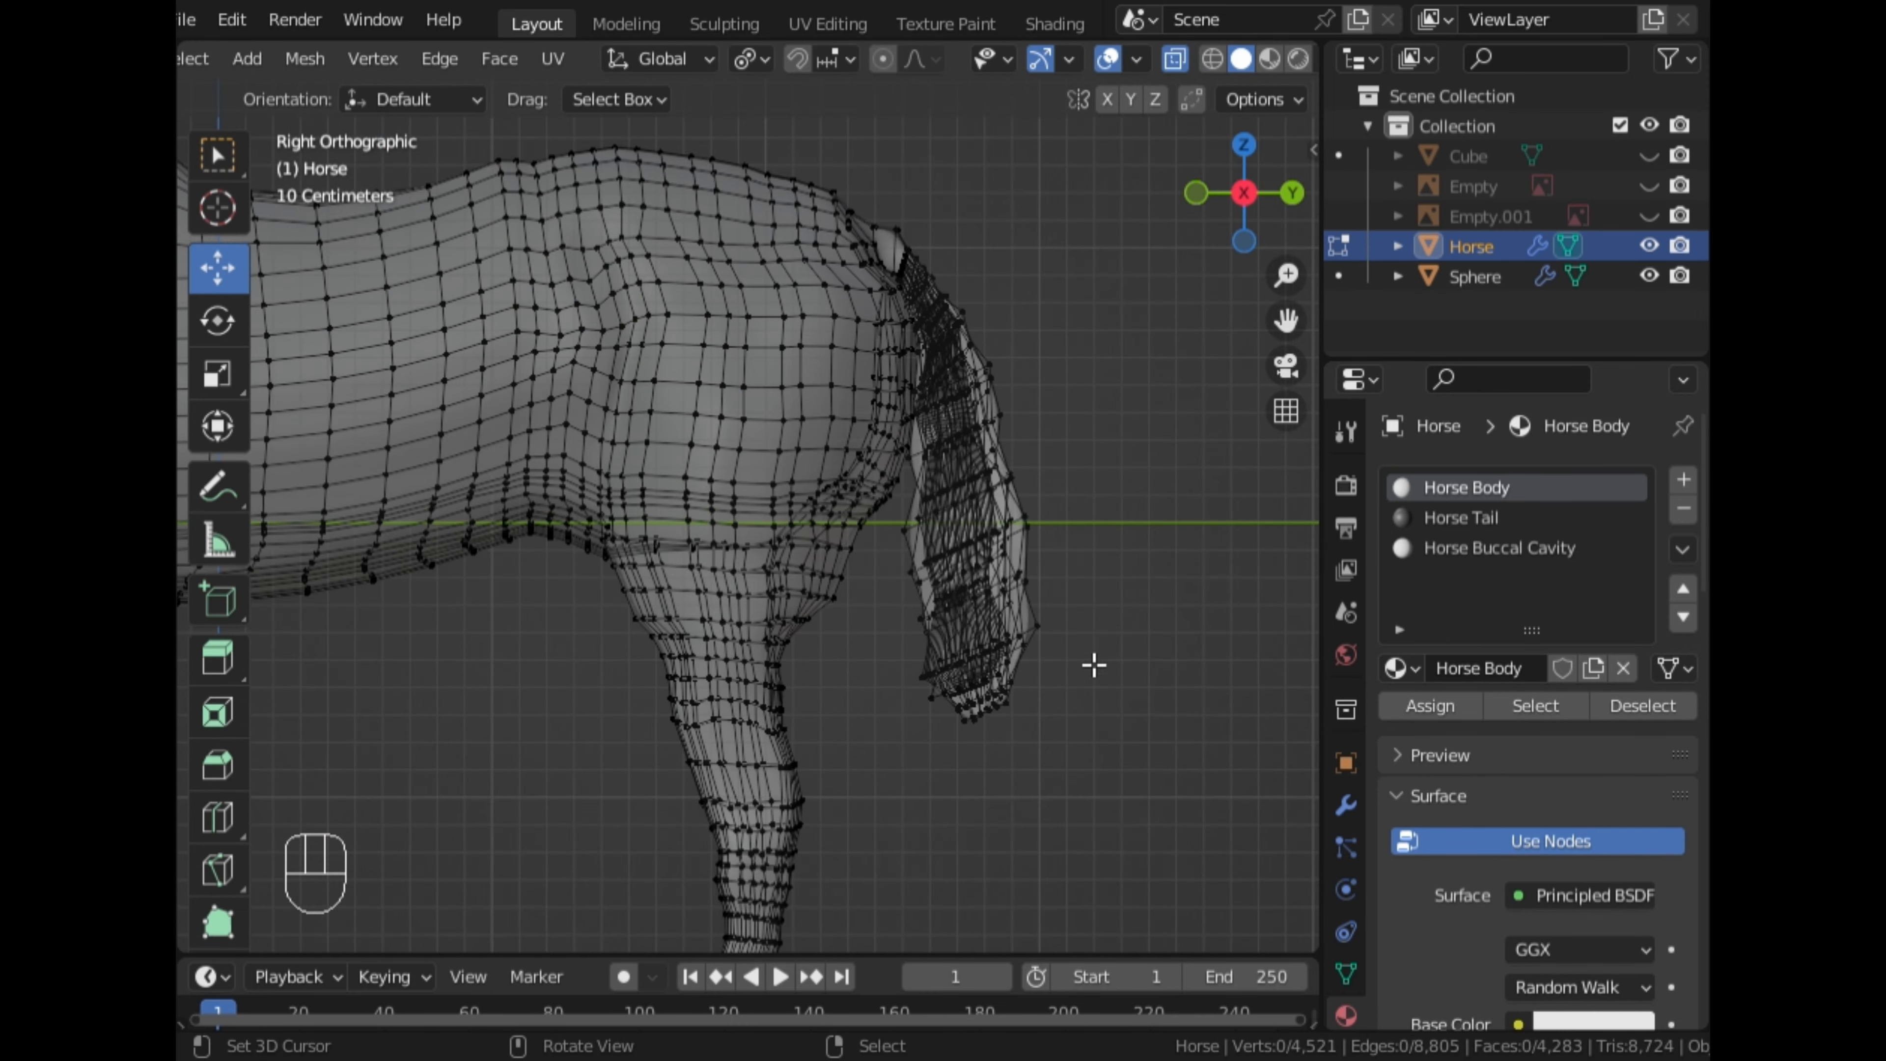
{"action": "mouse_move", "coordinate": [1131, 846]}
{"action": "left_mouse_down"}
{"action": "mouse_move", "coordinate": [944, 724]}
{"action": "mouse_move", "coordinate": [876, 589]}
{"action": "left_mouse_up"}
{"action": "key", "text": "c"}
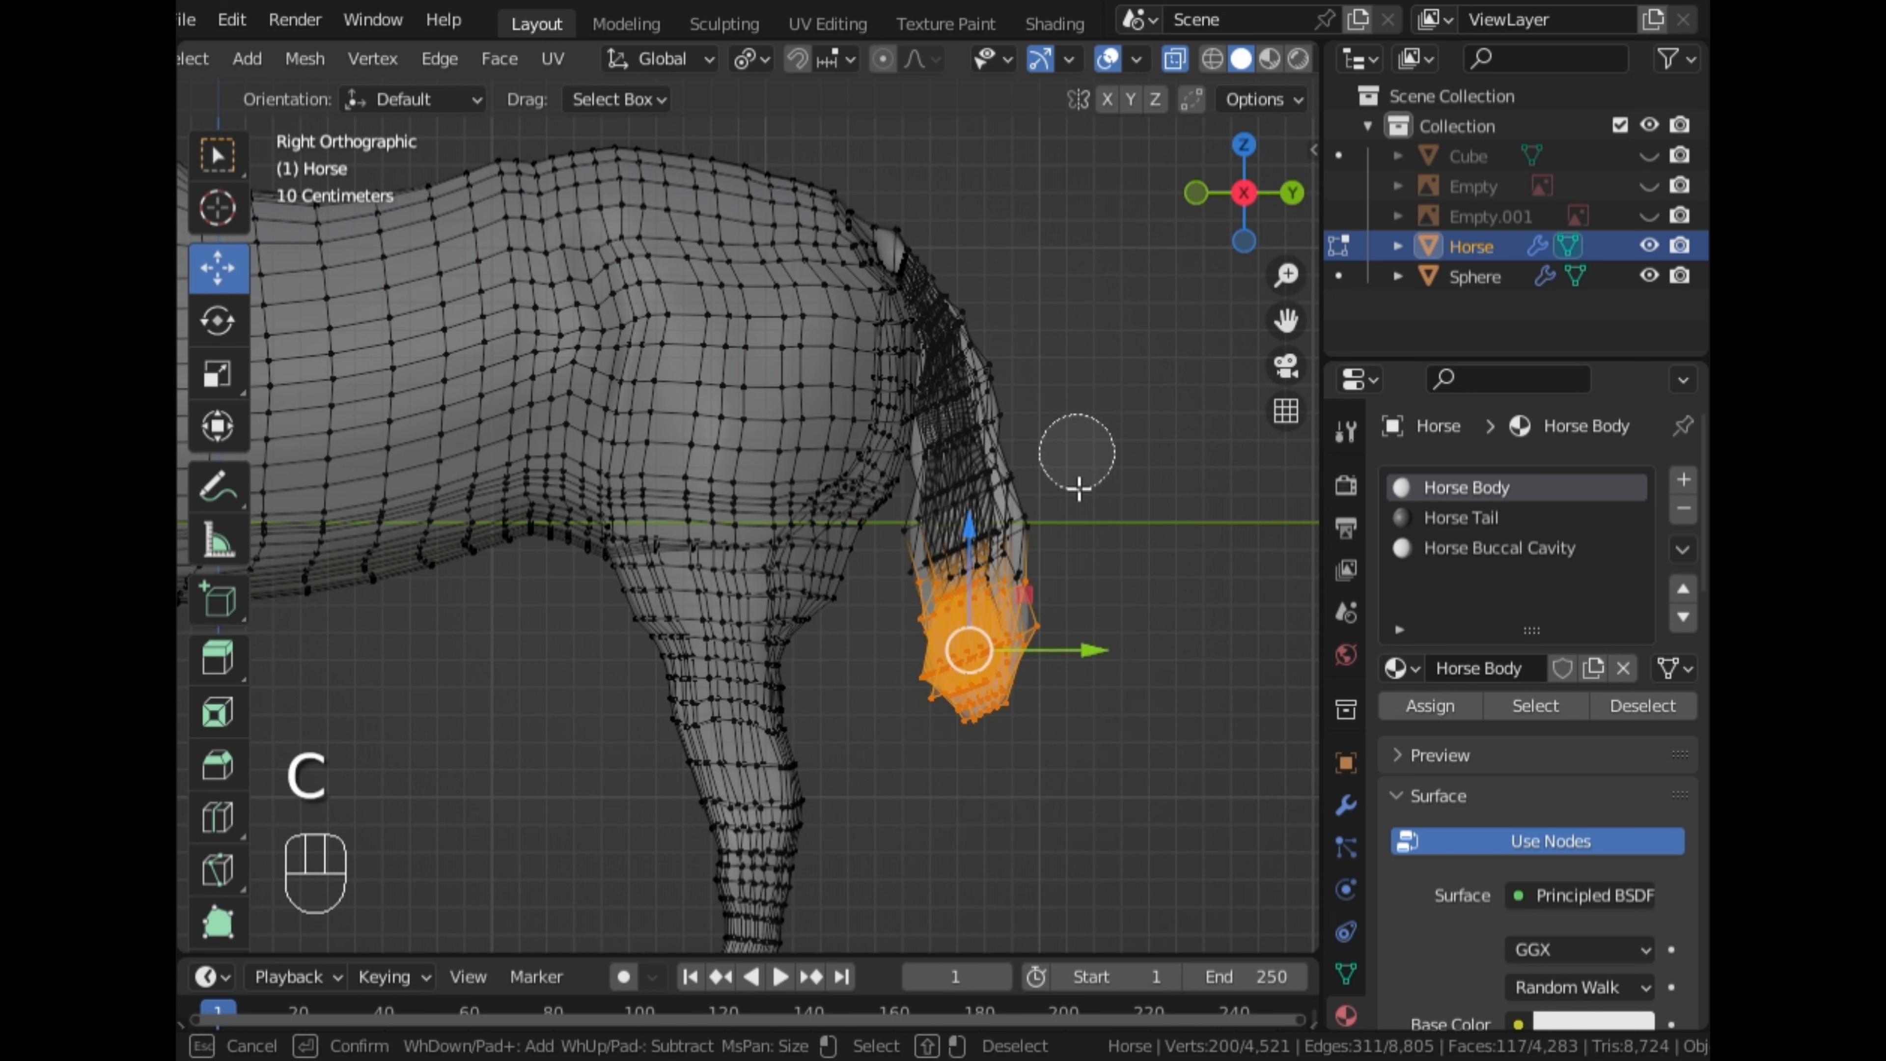
{"action": "left_click_drag", "start_coordinate": [1053, 561], "coordinate": [966, 576]}
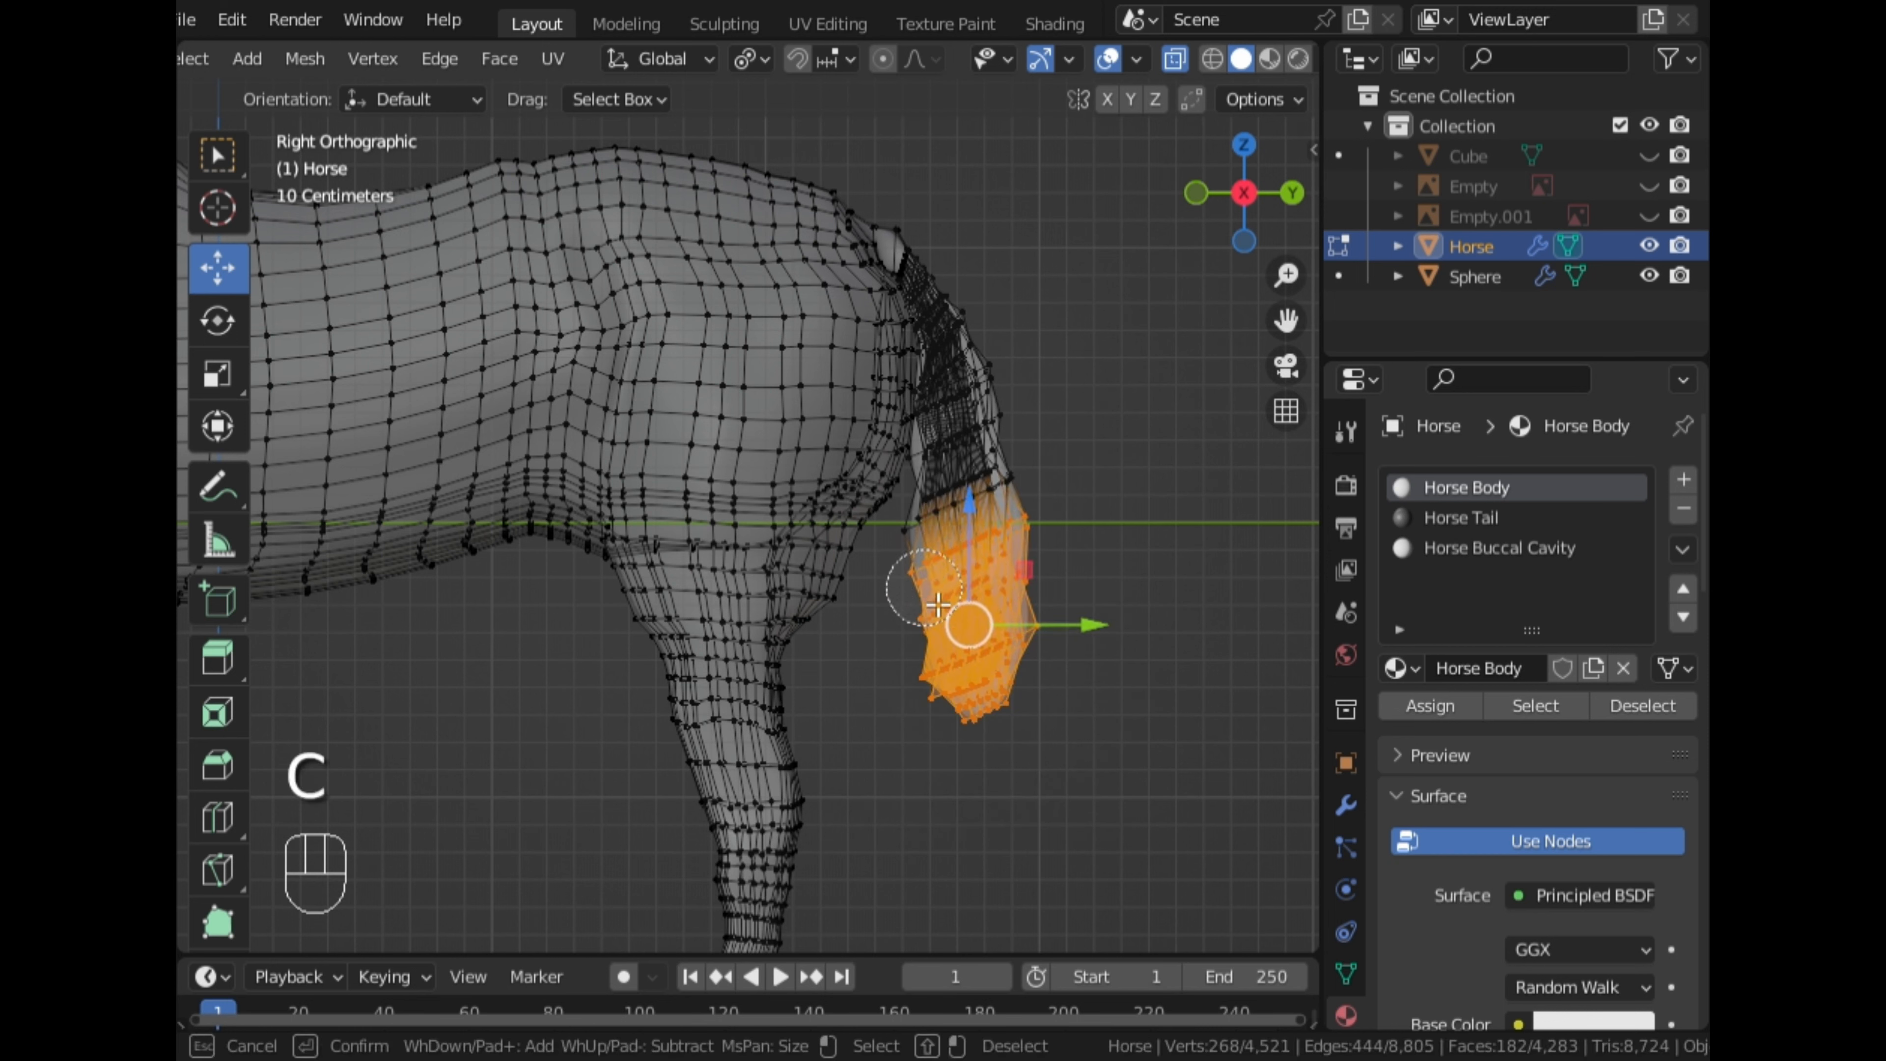
{"action": "right_click", "coordinate": [1117, 519]}
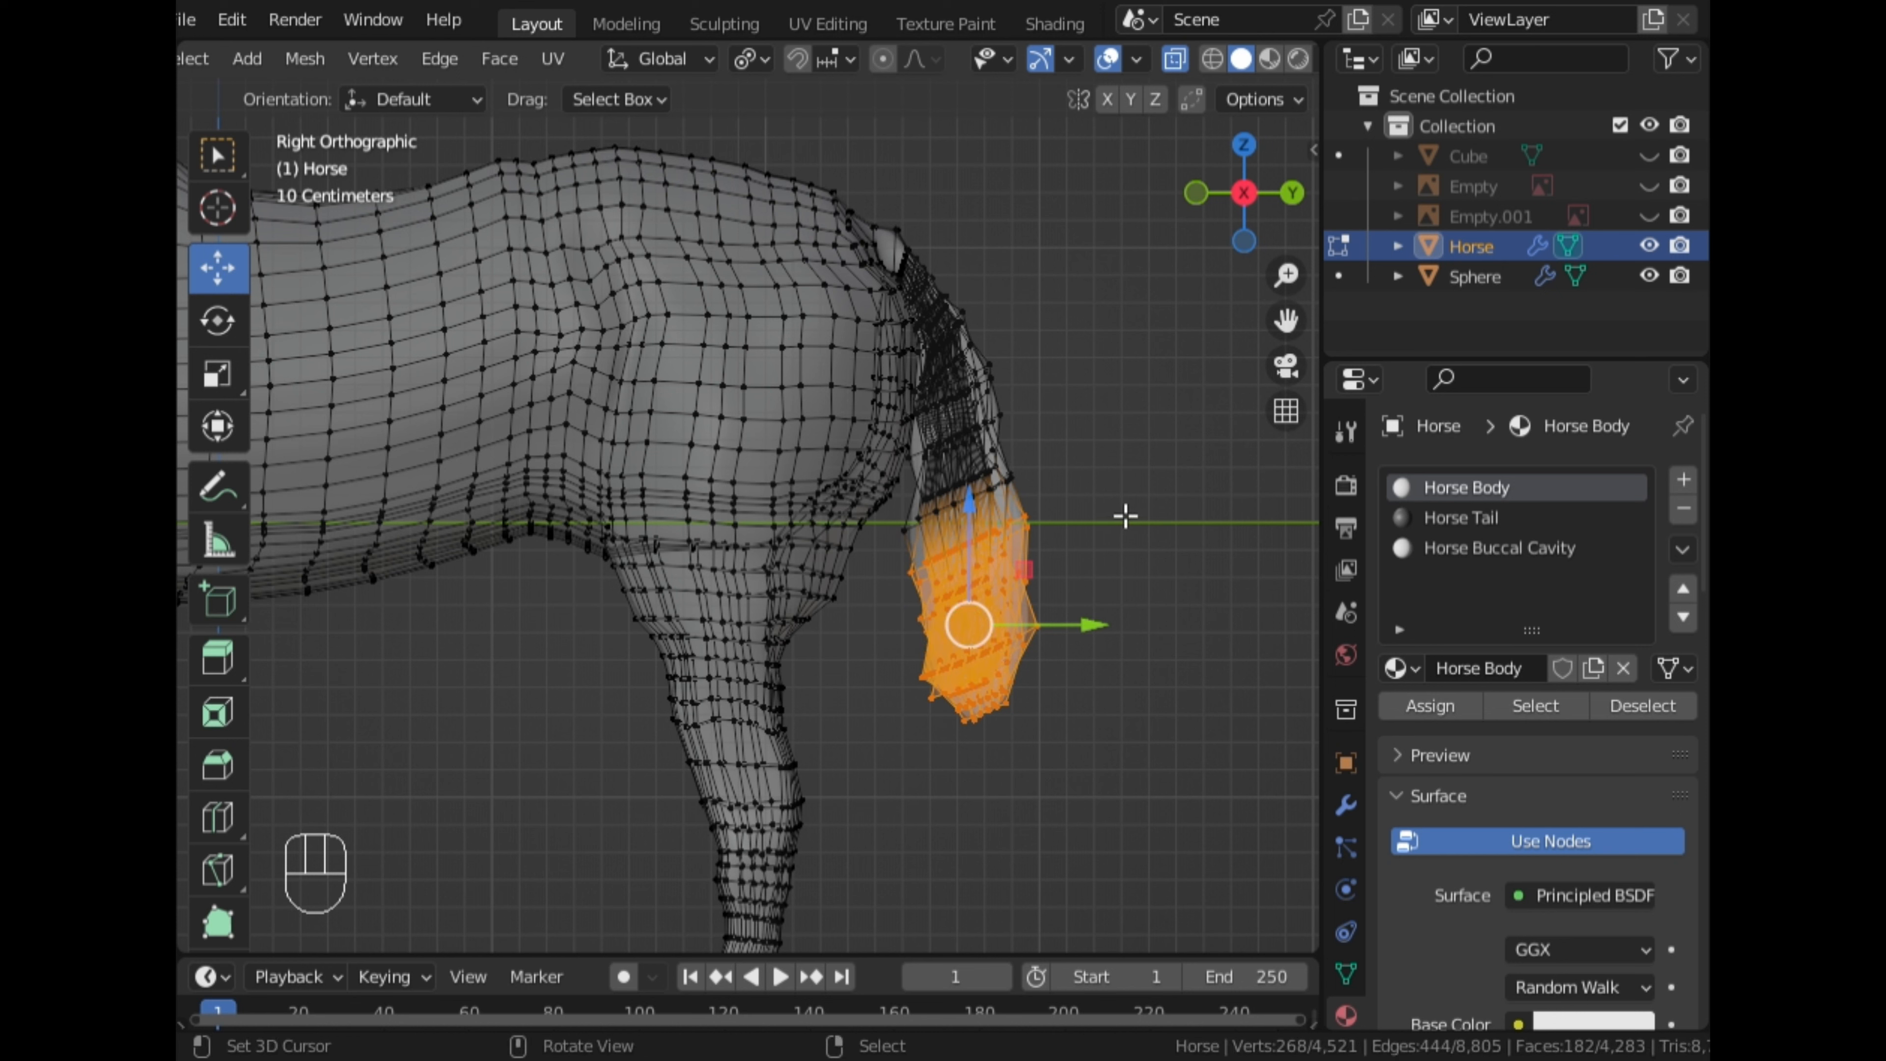
Move the selected lower tail section down in two moves to lengthen the tail
{"action": "key", "text": "g"}
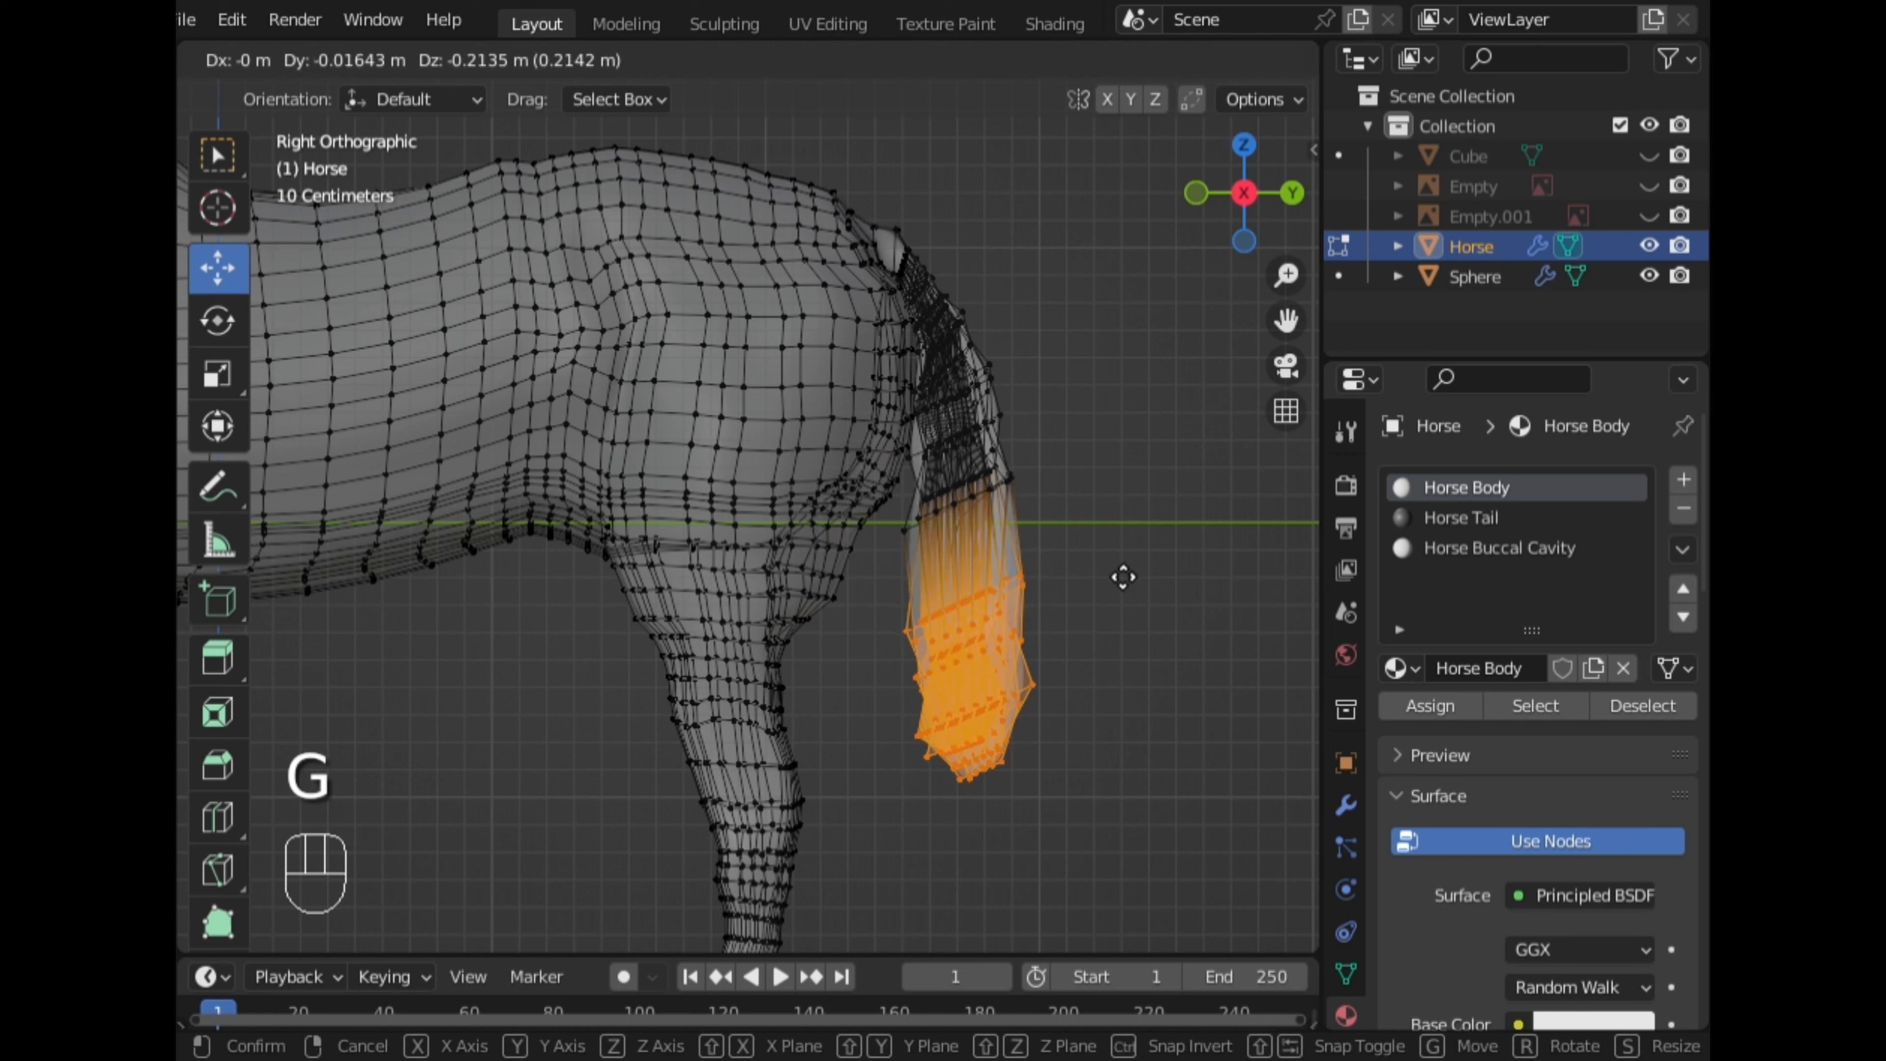
{"action": "left_click", "coordinate": [1126, 613]}
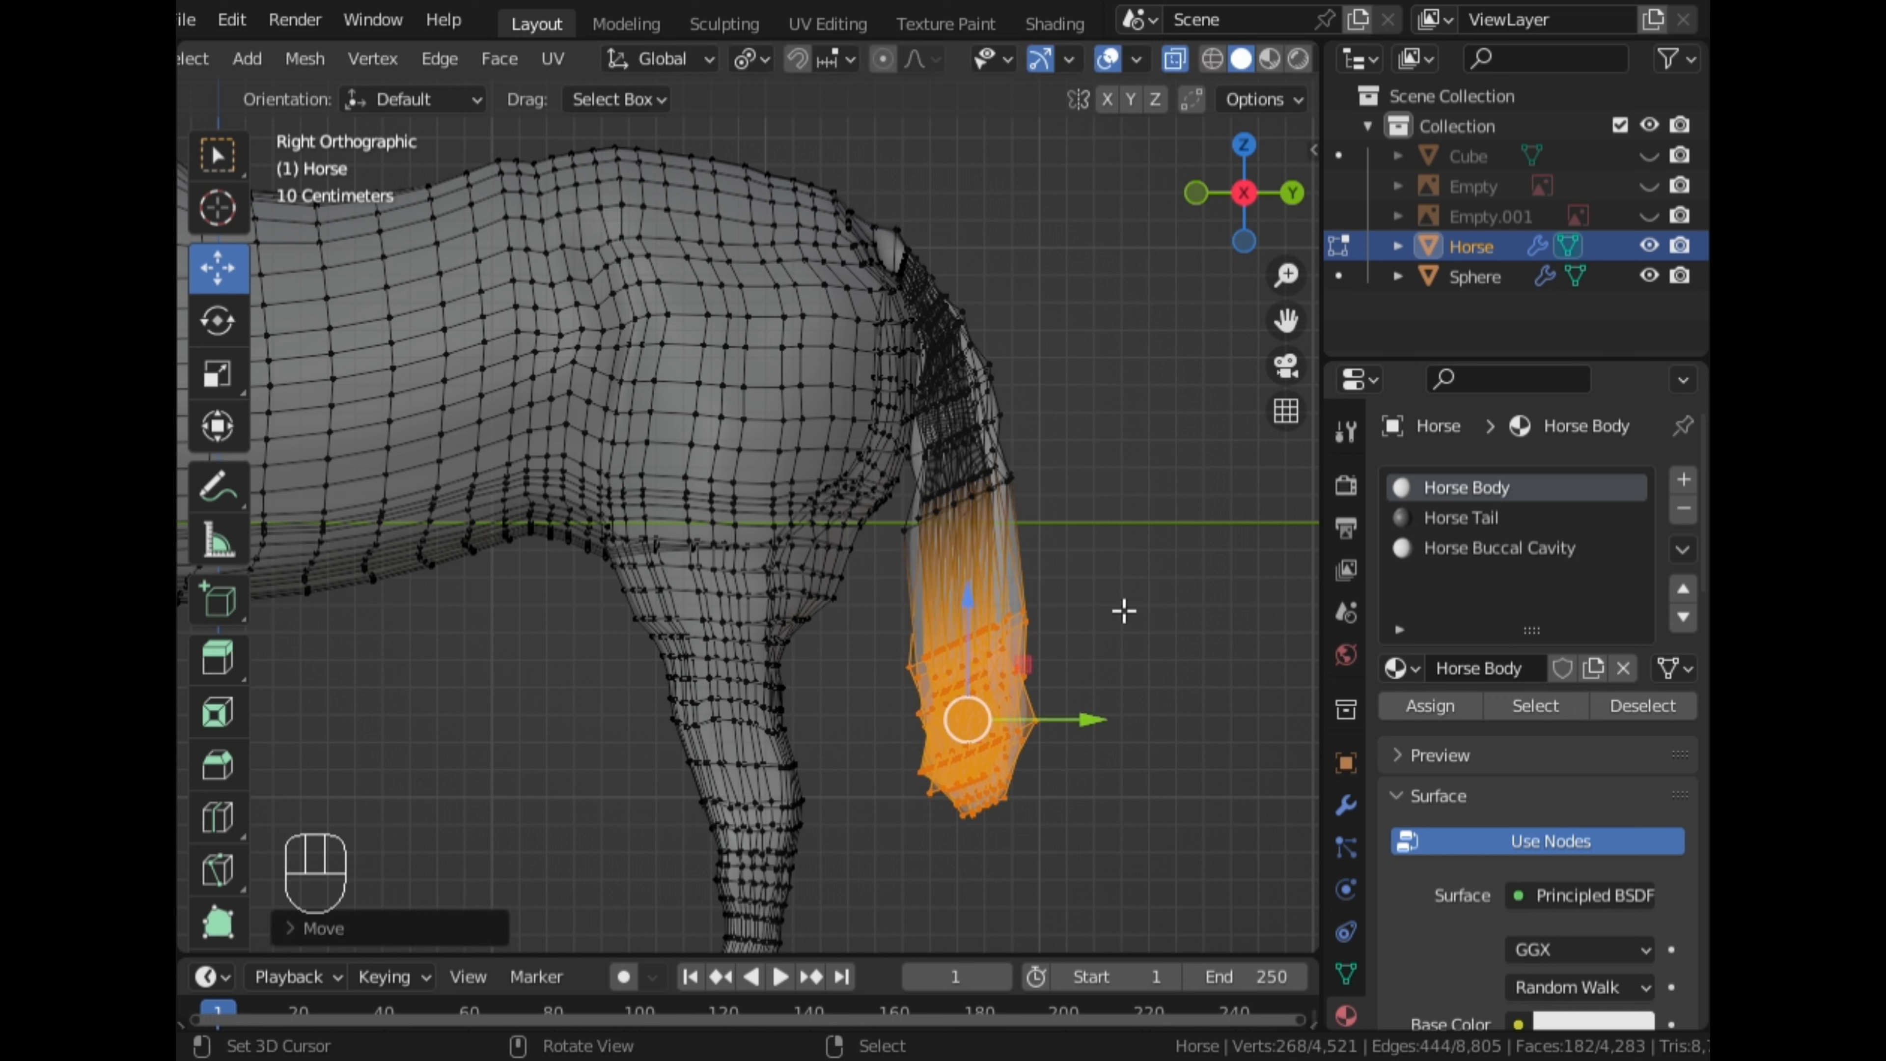
{"action": "key", "text": "g"}
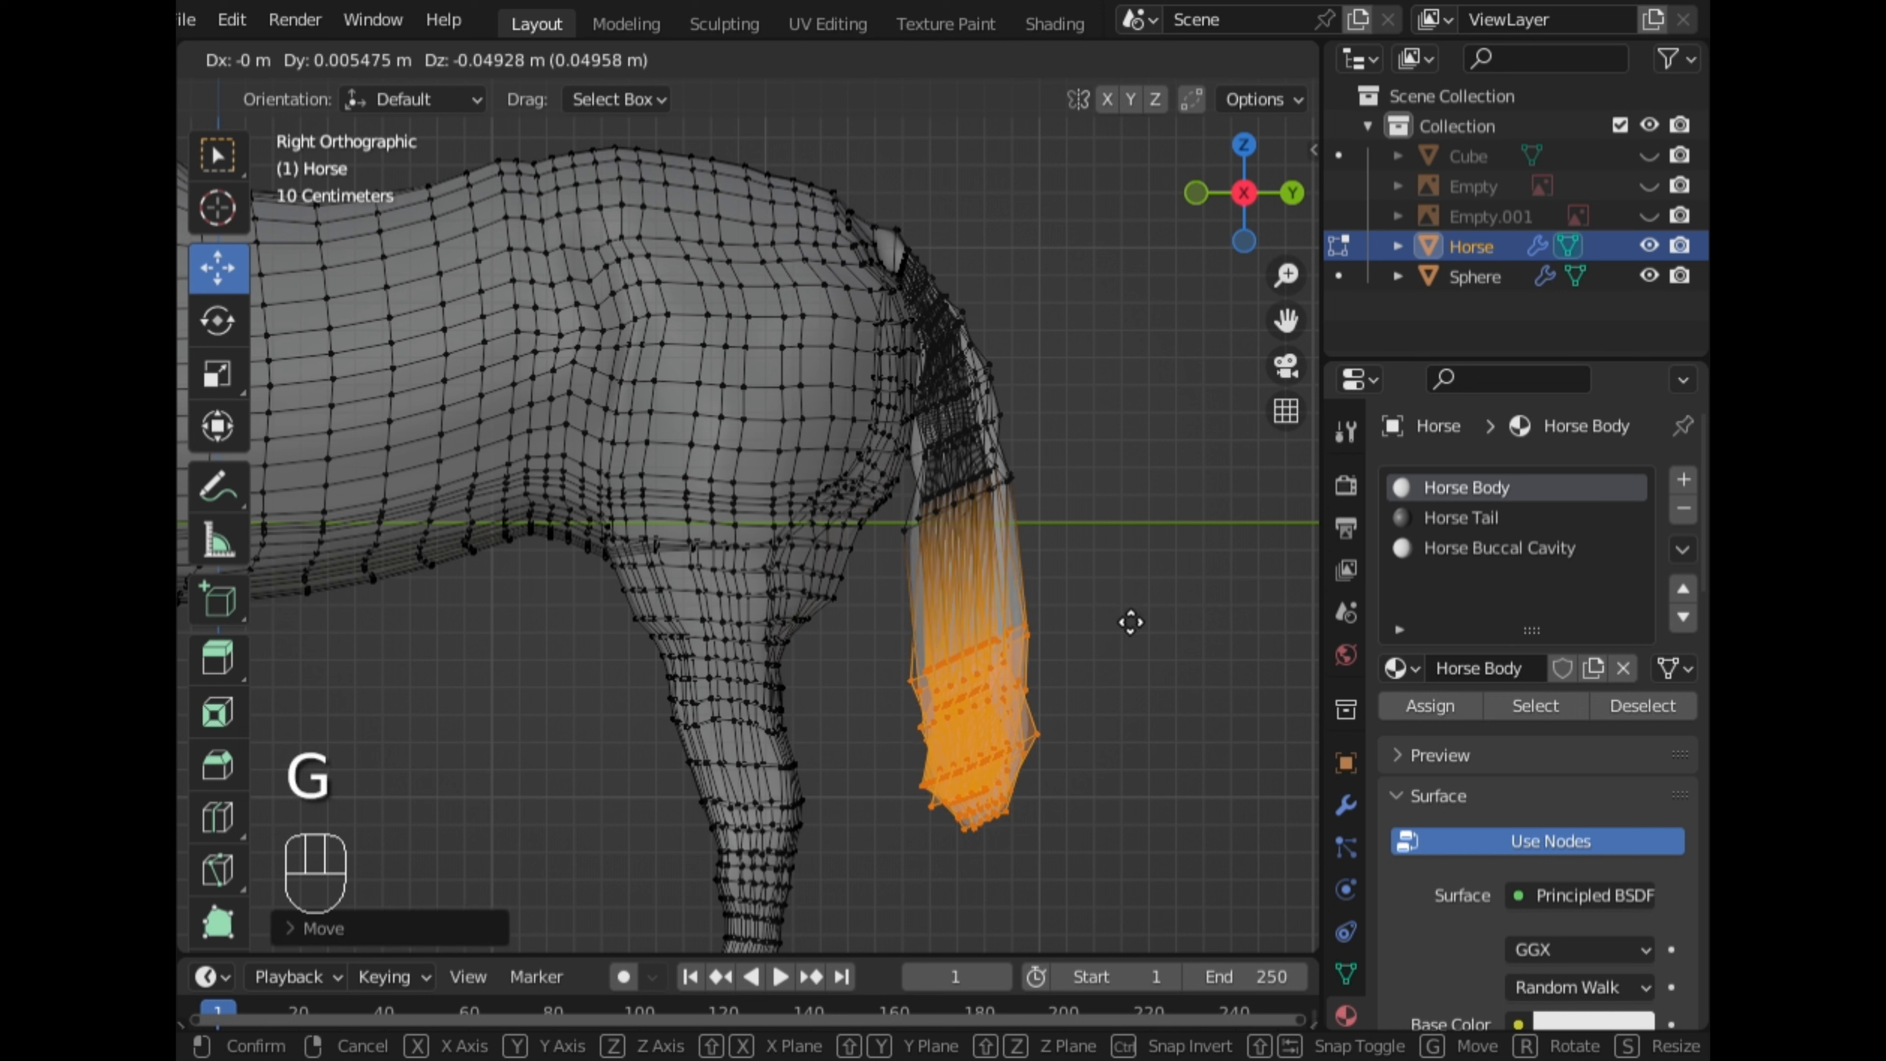
{"action": "left_click", "coordinate": [1130, 624]}
{"action": "scroll", "coordinate": [1128, 619], "scroll_direction": "down", "scroll_amount": 6}
{"action": "middle_click_drag", "start_coordinate": [1128, 619], "coordinate": [1088, 617]}
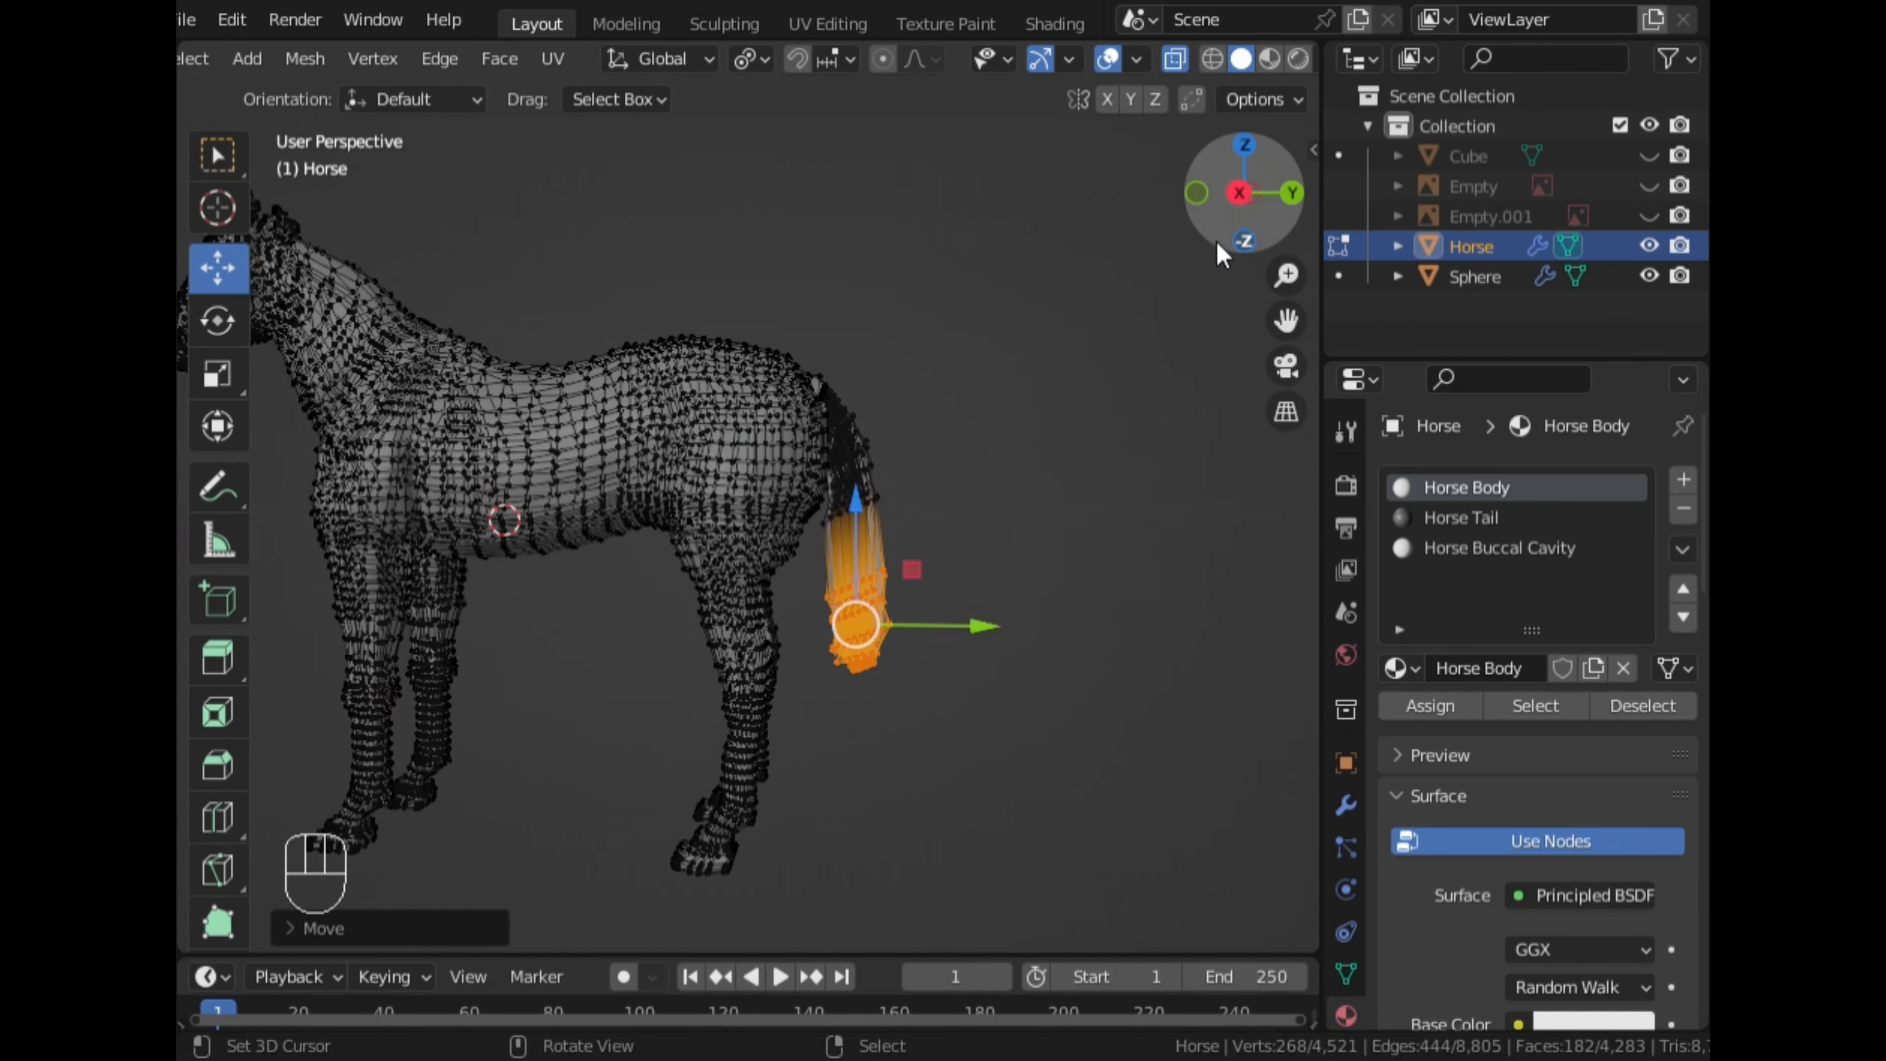
Rotate the selected lower tail section slightly in the right side view and scale it up slightly
{"action": "left_click", "coordinate": [1239, 204]}
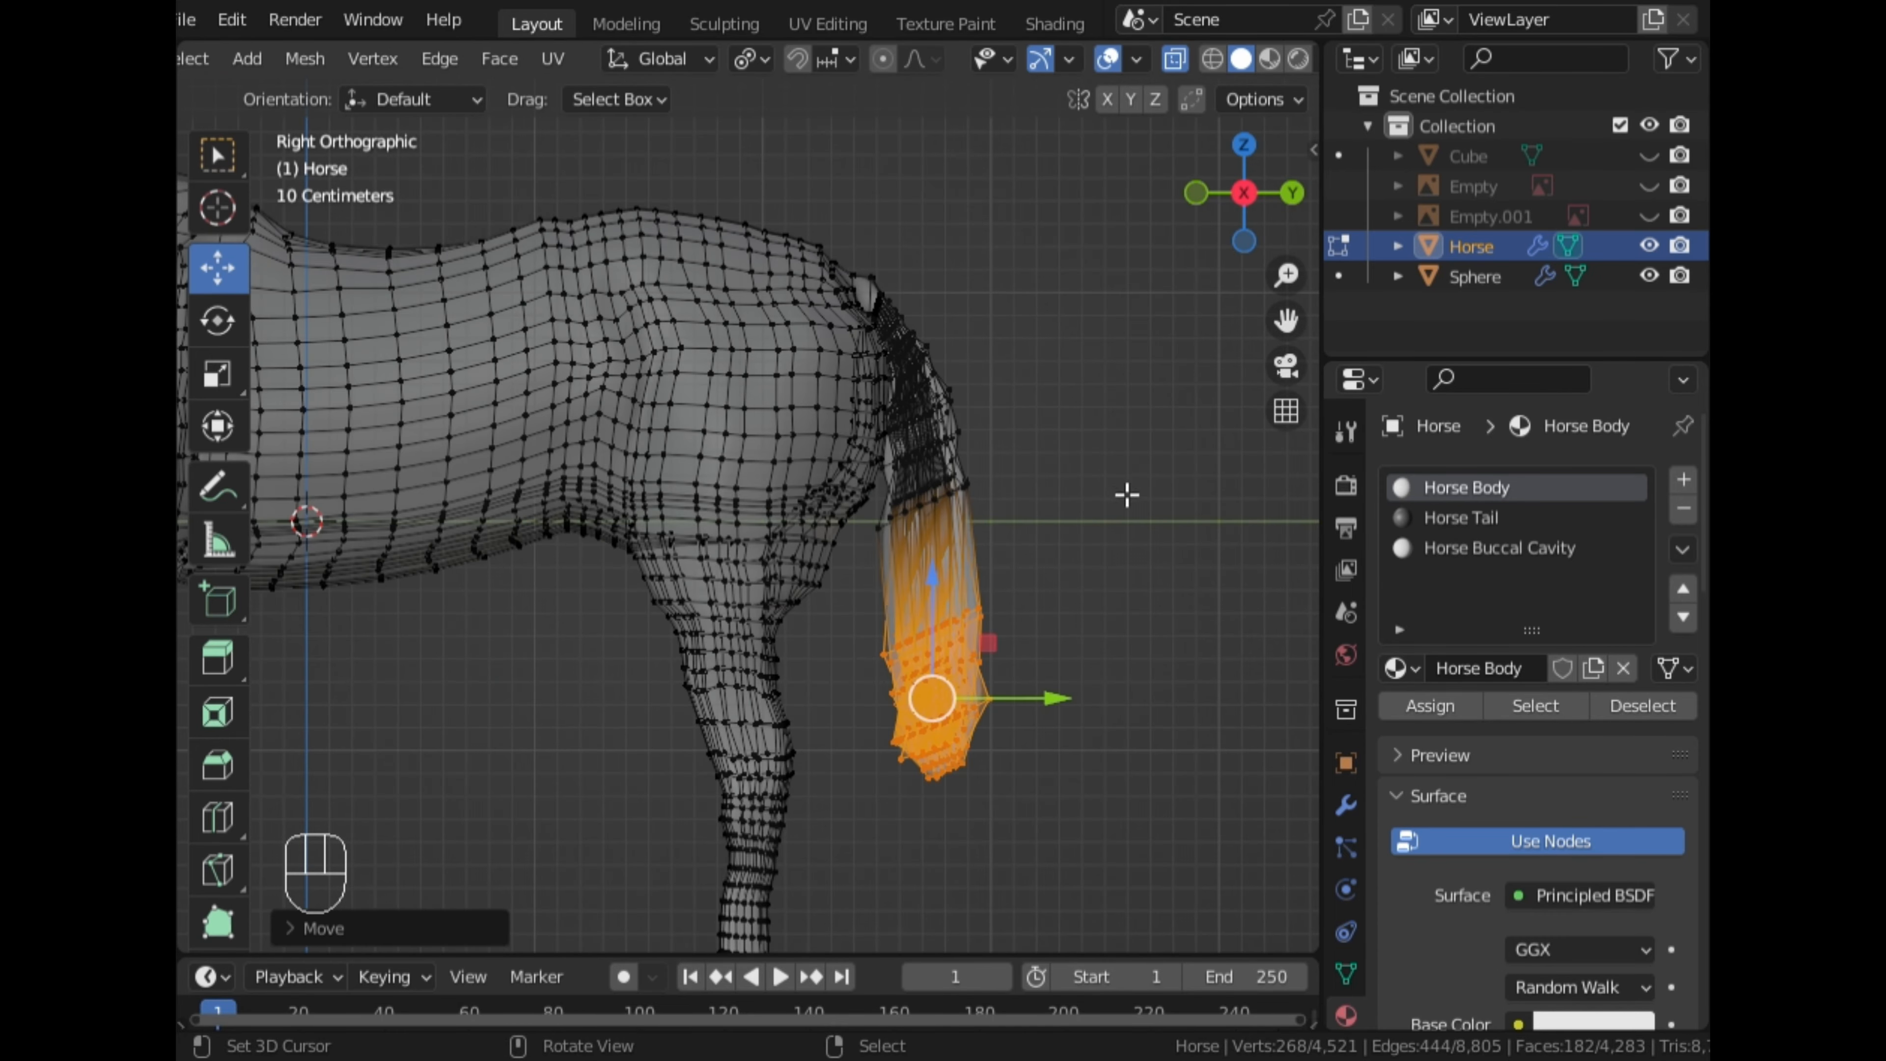
{"action": "key", "text": "r"}
{"action": "left_click", "coordinate": [1173, 513]}
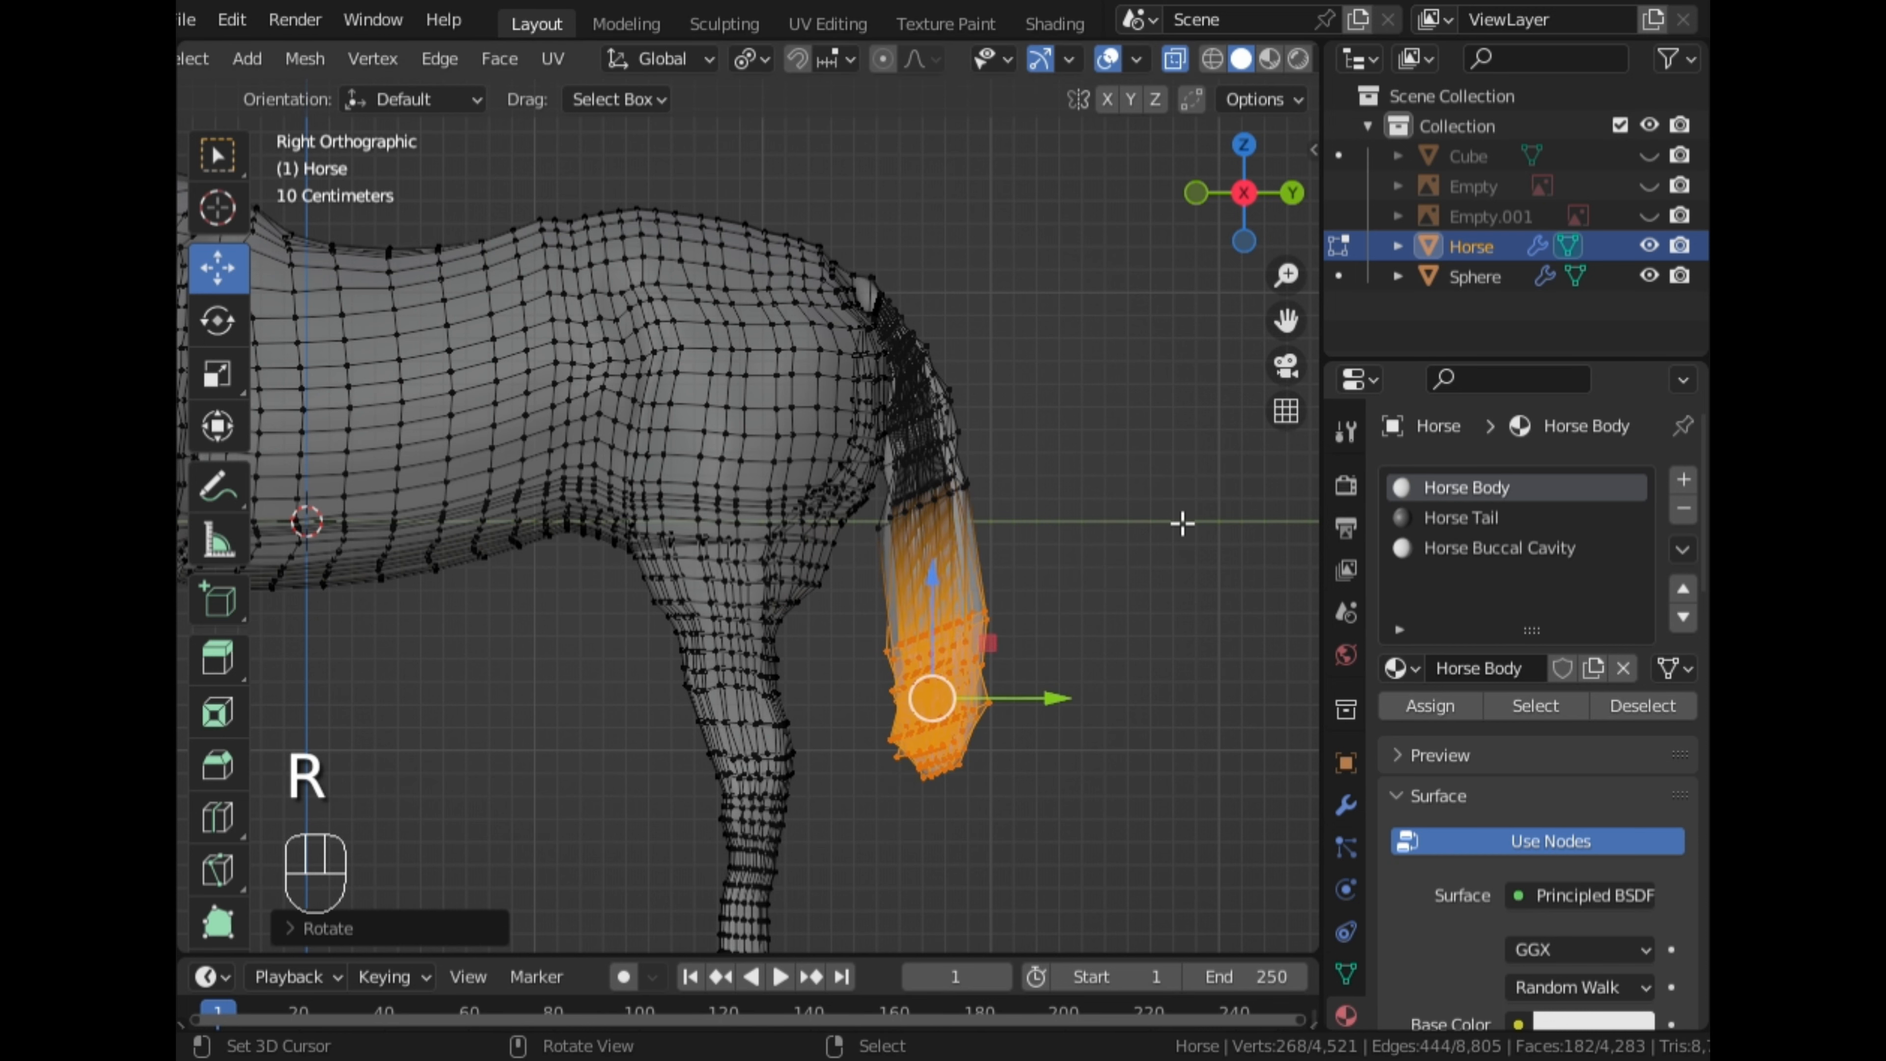
{"action": "key", "text": "s"}
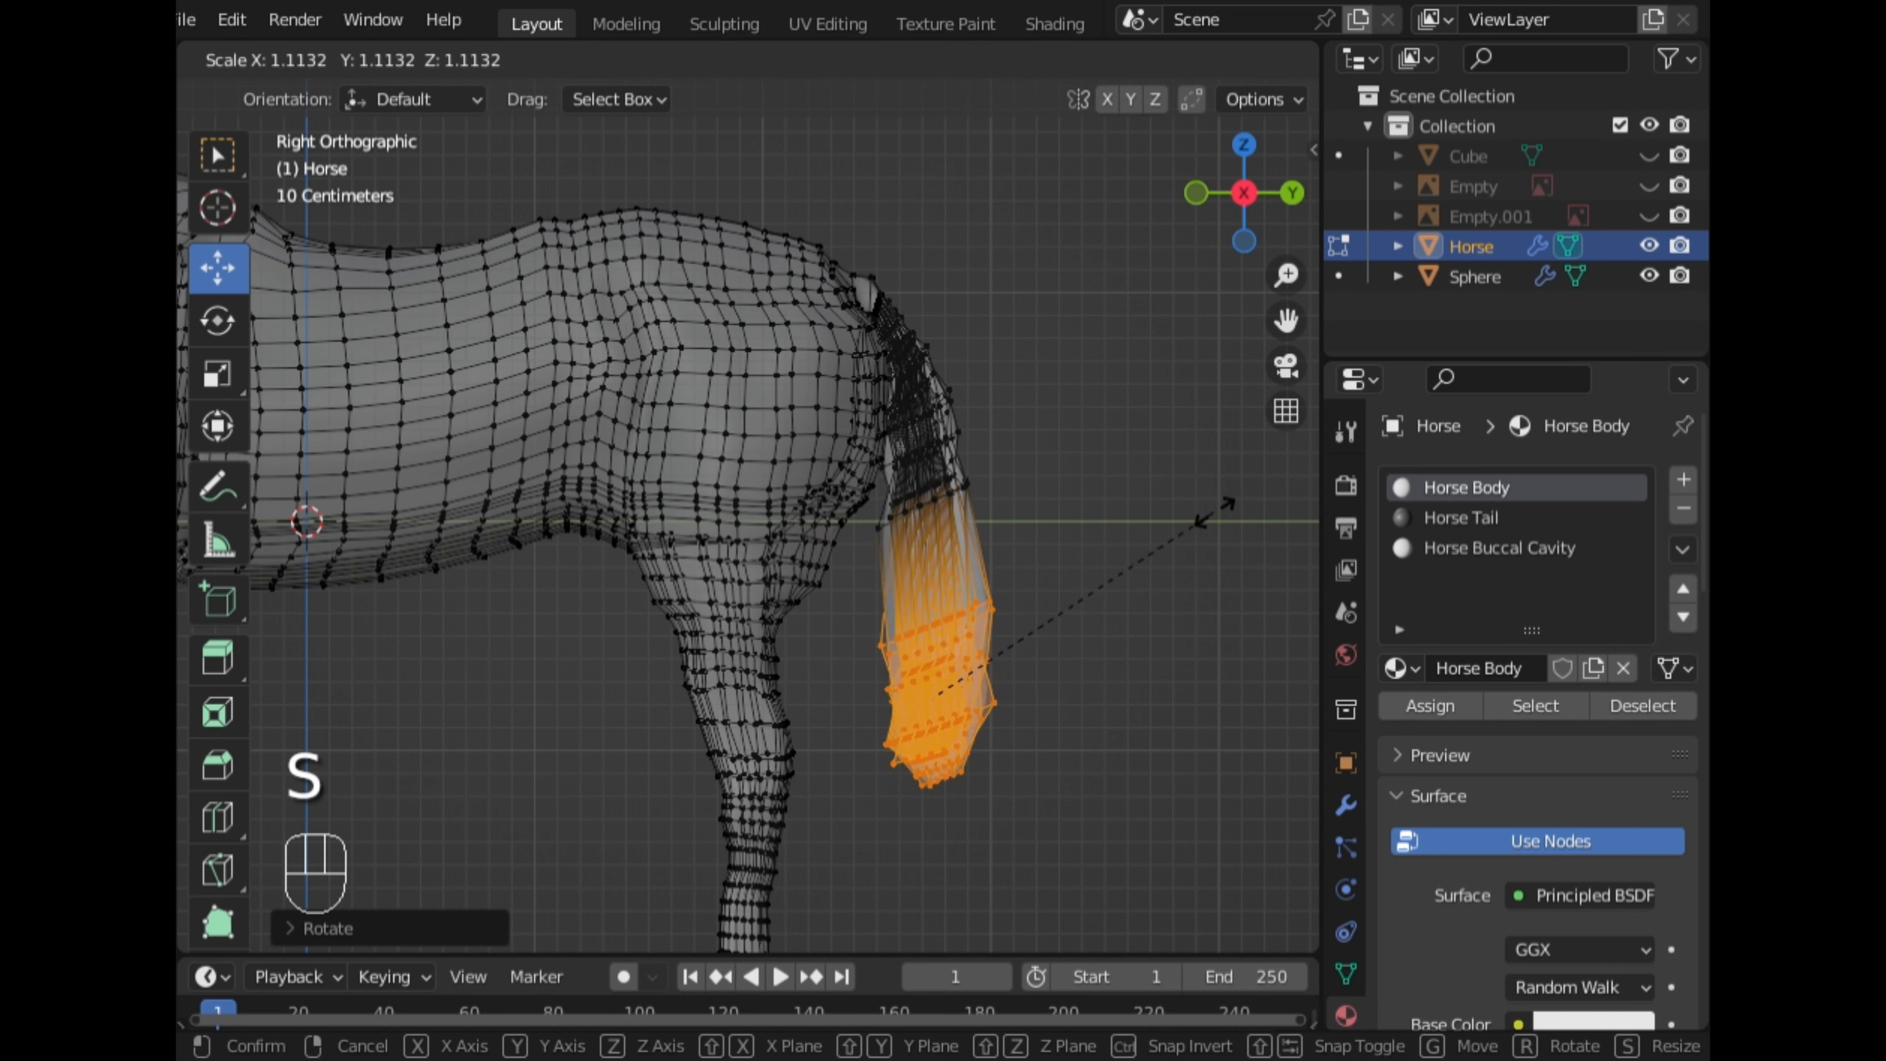
{"action": "left_click", "coordinate": [1229, 524]}
{"action": "left_click_drag", "start_coordinate": [1287, 319], "coordinate": [1155, 82]}
{"action": "scroll", "coordinate": [1124, 467], "scroll_direction": "down", "scroll_amount": 3}
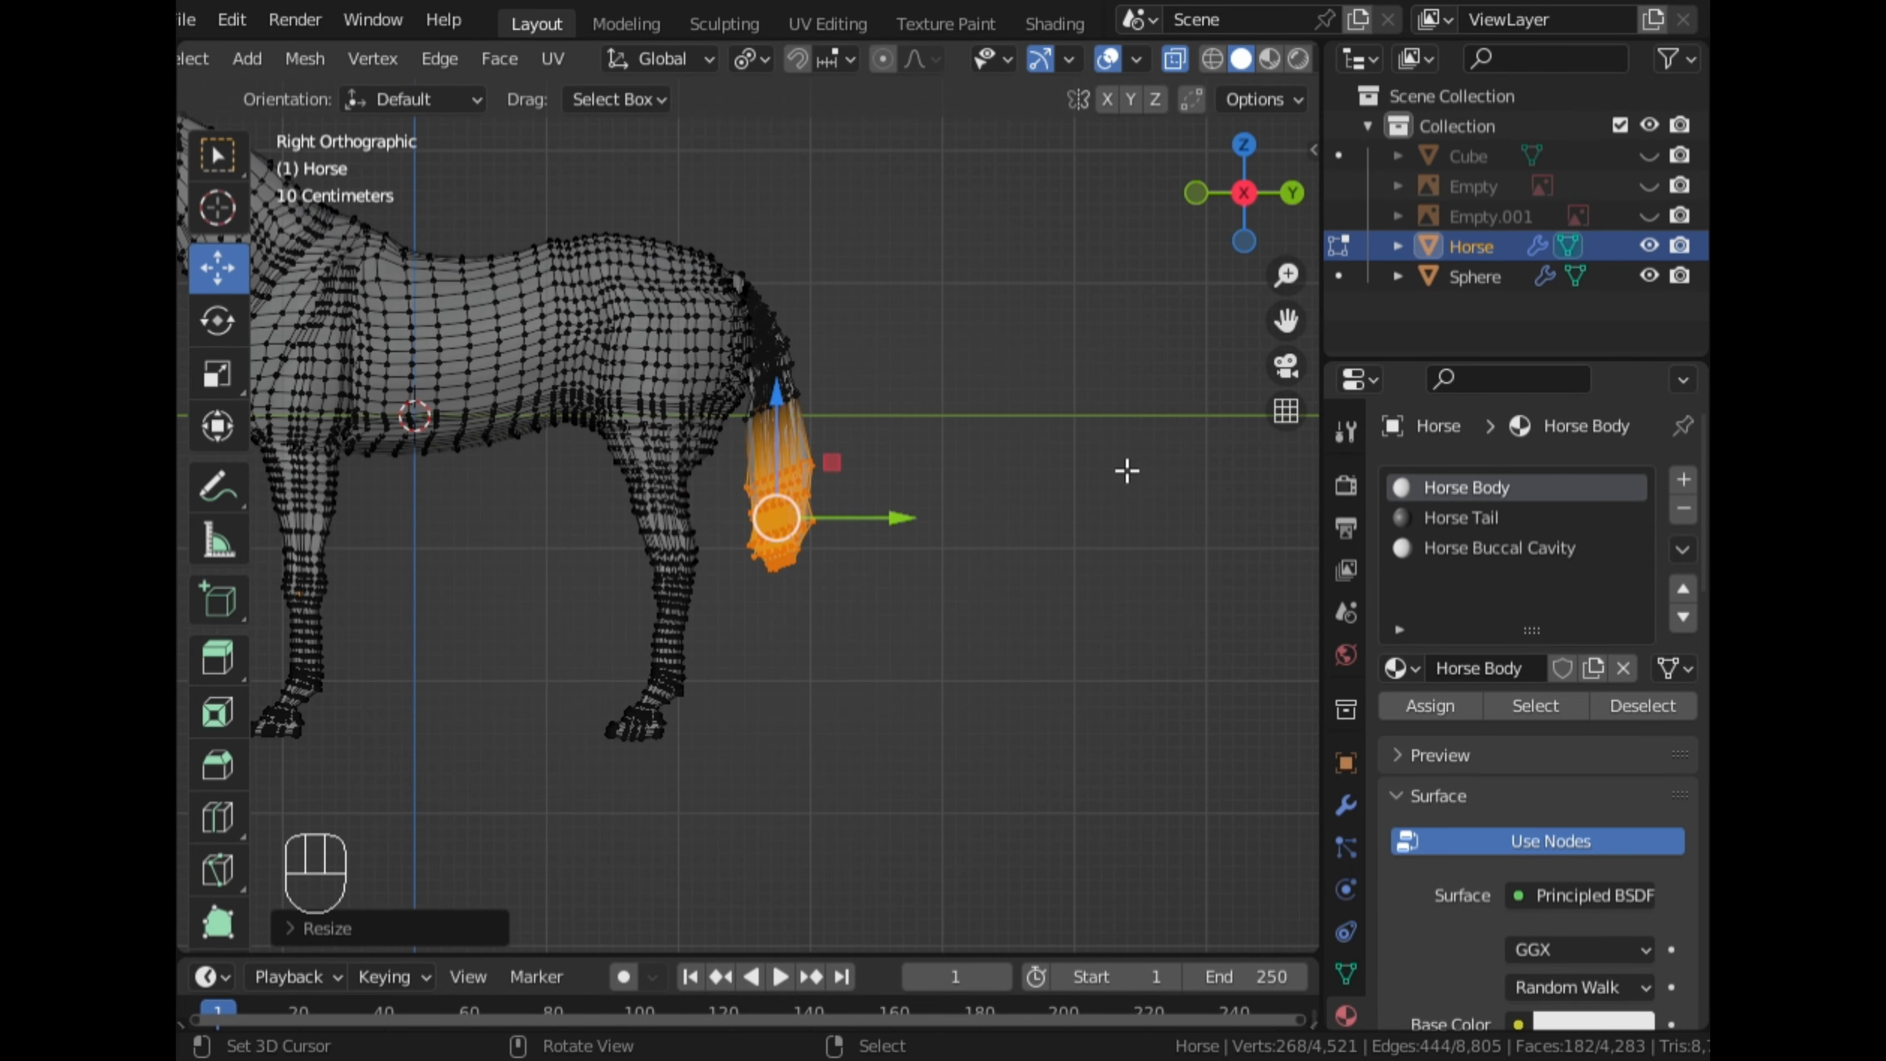
Add a loop cut across the stretched faces on the side of the tail, midway along the lengthened part
{"action": "scroll", "coordinate": [1116, 477], "scroll_direction": "up", "scroll_amount": 3}
{"action": "middle_click_drag", "start_coordinate": [1116, 477], "coordinate": [989, 371]}
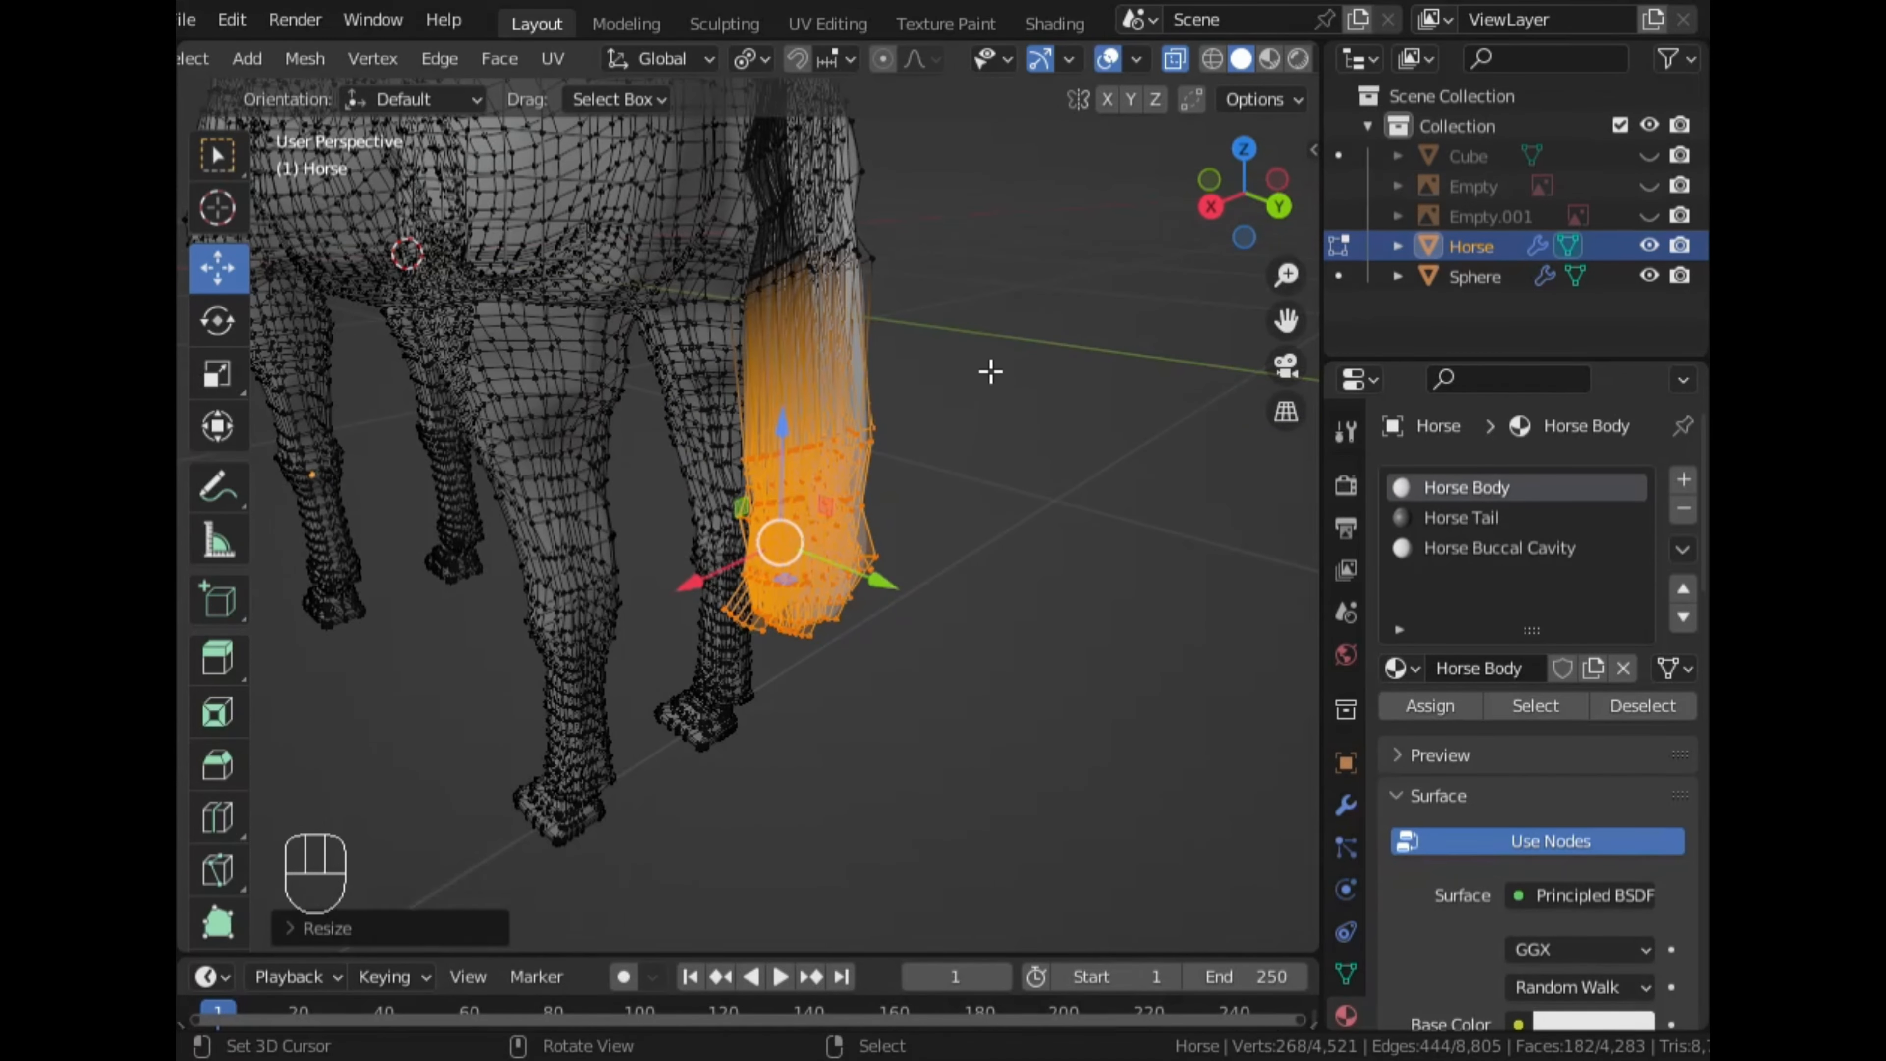
{"action": "key", "text": "ctrl+r"}
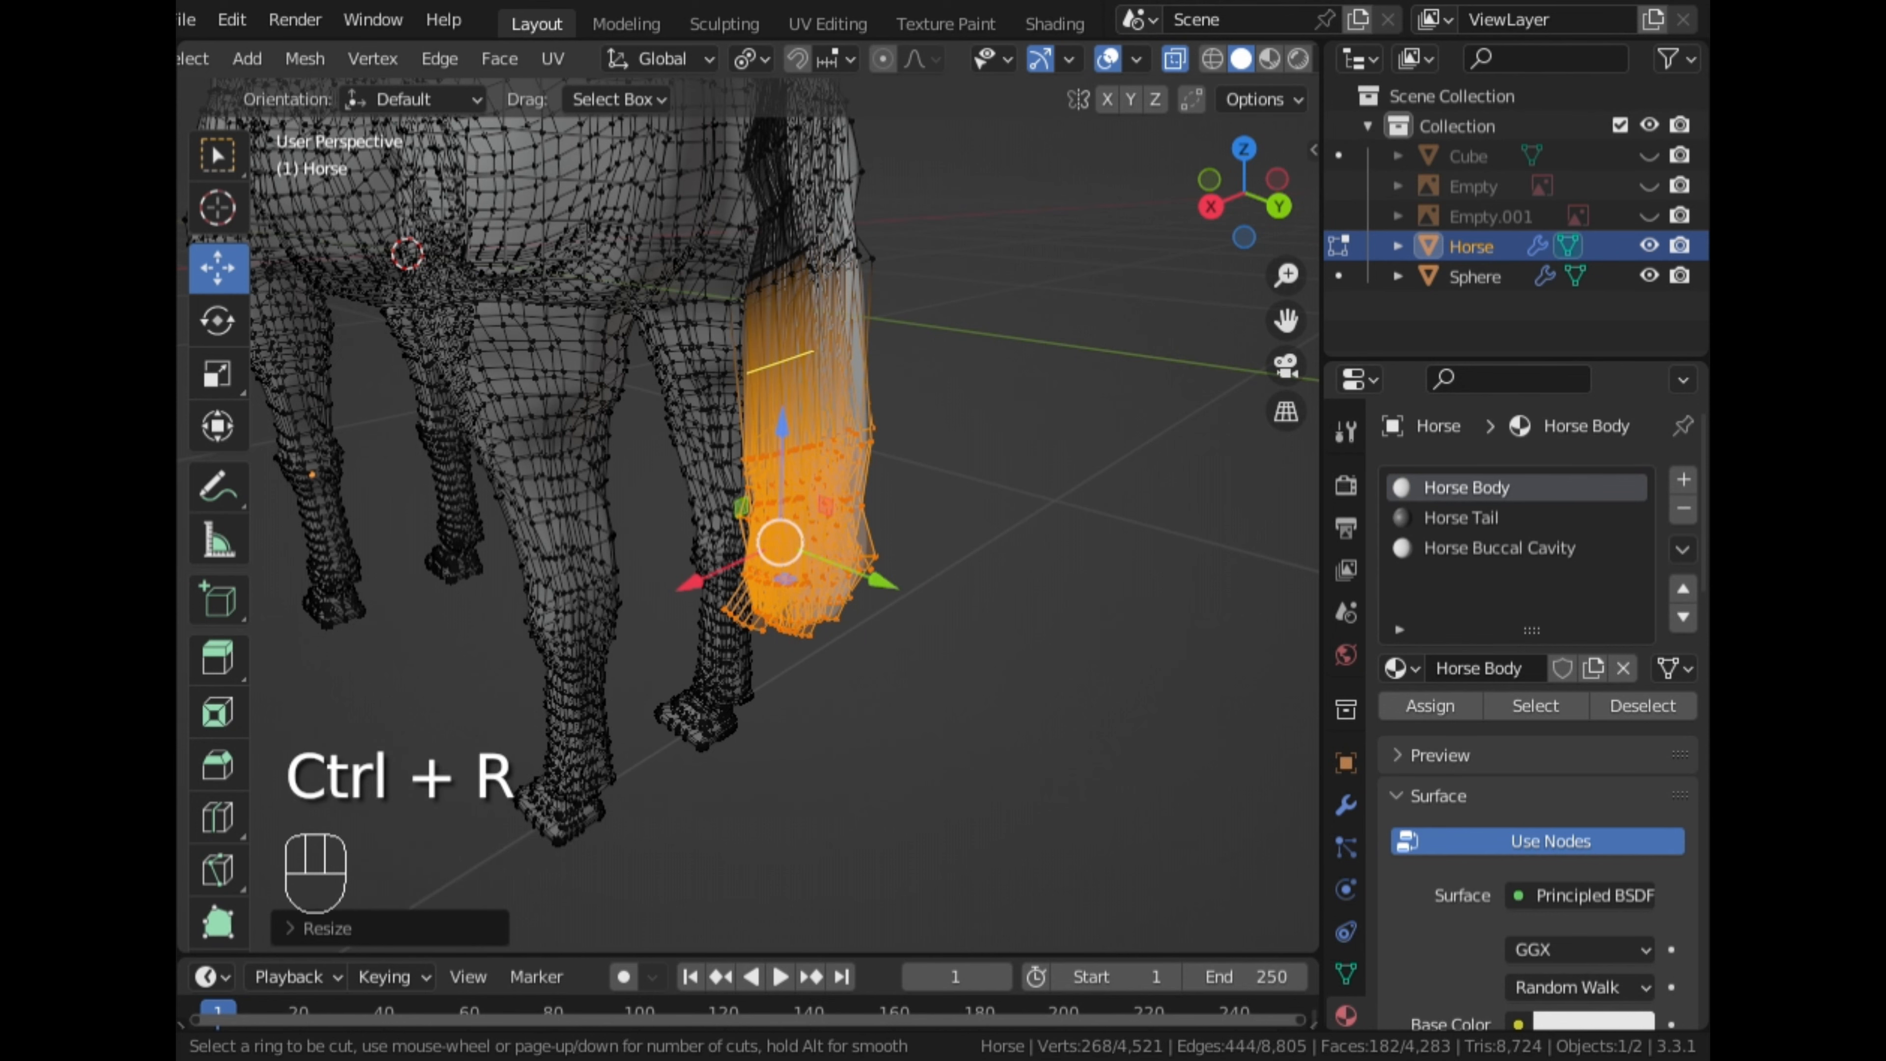
{"action": "left_click", "coordinate": [780, 357]}
{"action": "left_click", "coordinate": [814, 406]}
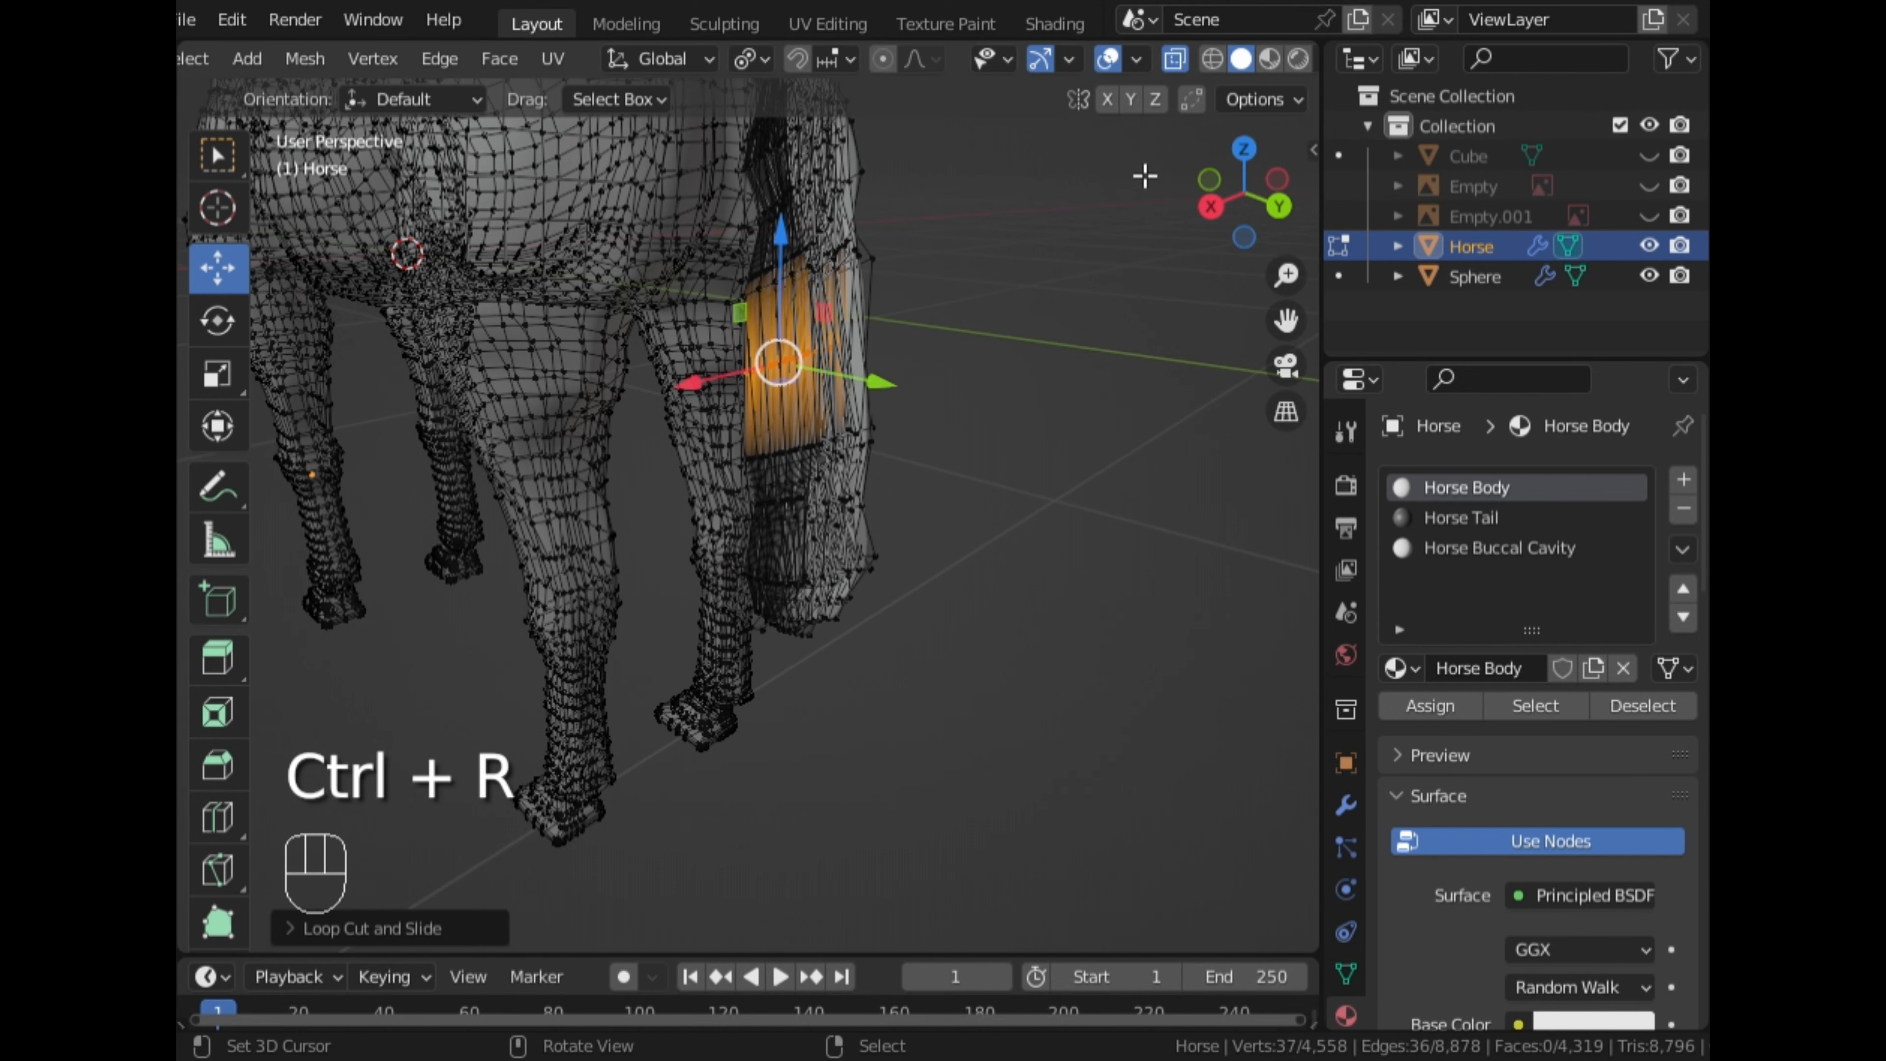
Turn off X-ray and add another loop cut across the remaining stretched side faces of the tail
{"action": "left_click", "coordinate": [1180, 65]}
{"action": "mouse_move", "coordinate": [1023, 290]}
{"action": "middle_mouse_down"}
{"action": "mouse_move", "coordinate": [888, 383]}
{"action": "mouse_move", "coordinate": [765, 424]}
{"action": "mouse_move", "coordinate": [735, 414]}
{"action": "mouse_move", "coordinate": [791, 452]}
{"action": "middle_mouse_up"}
{"action": "left_click", "coordinate": [764, 493]}
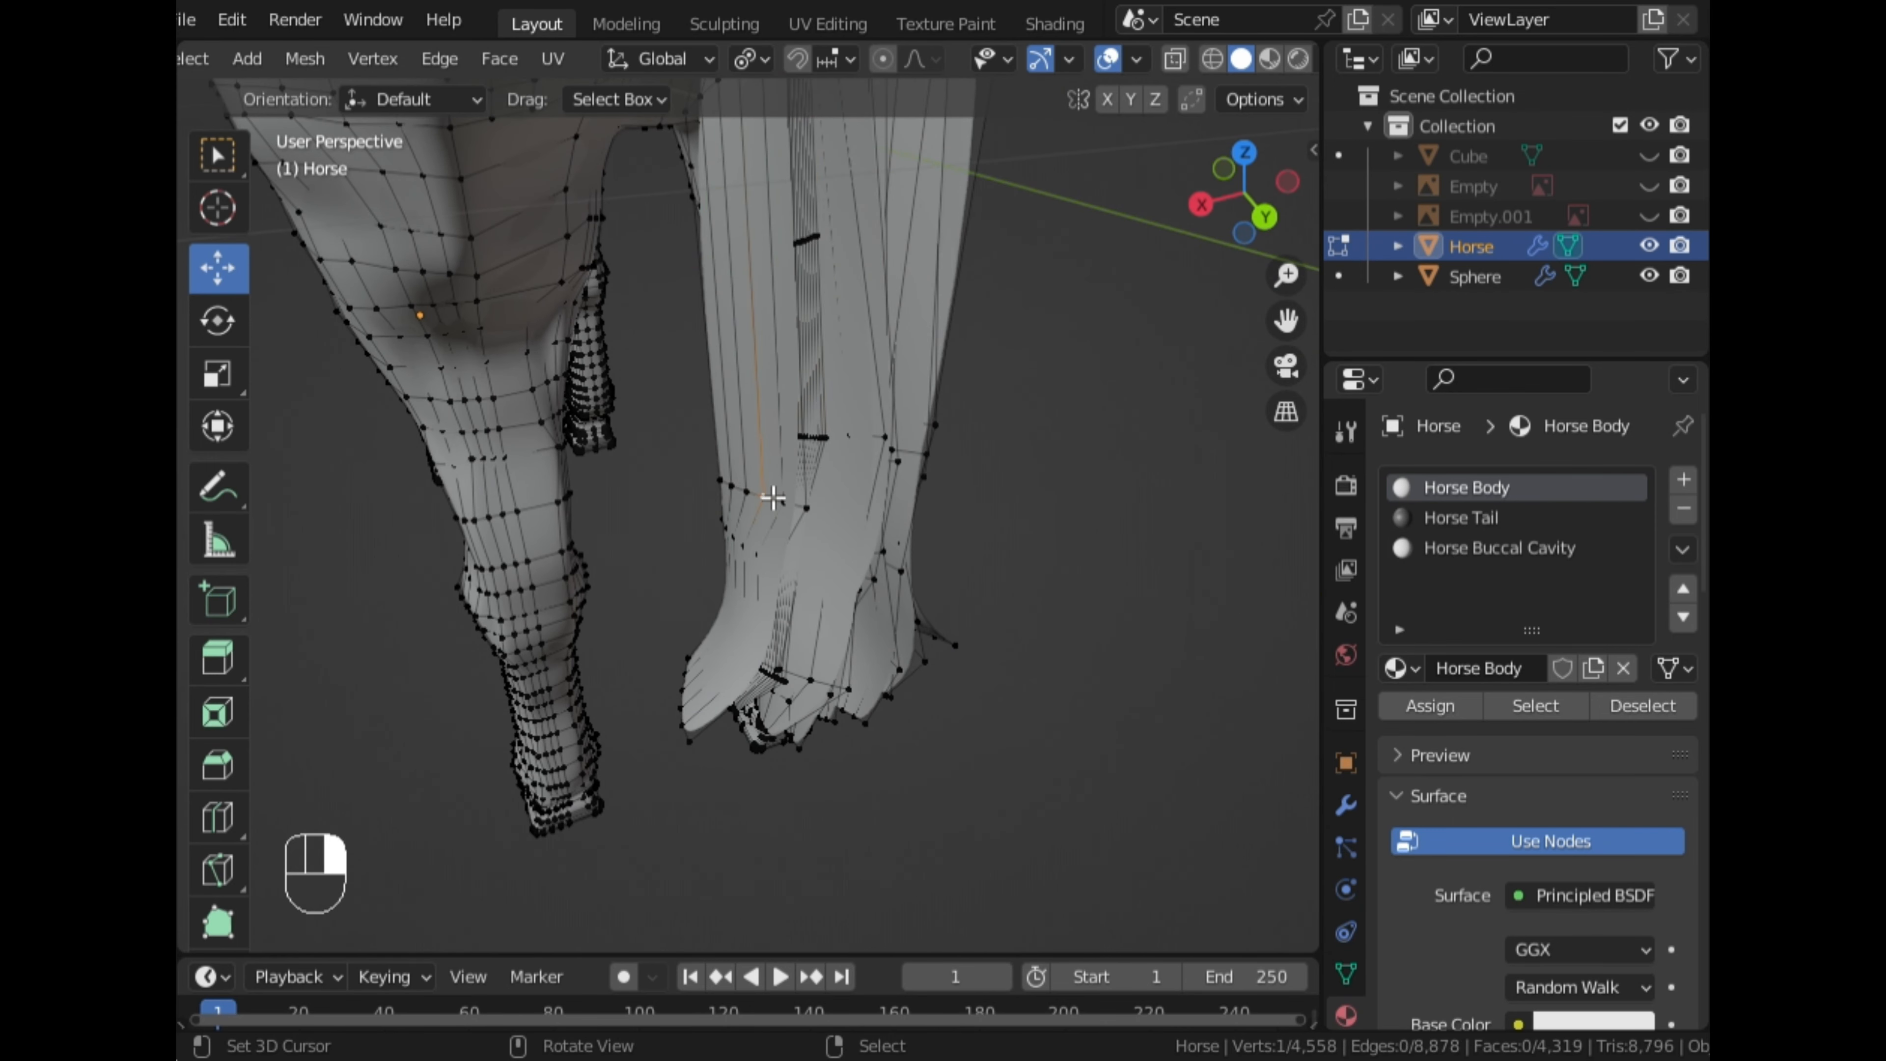
{"action": "key", "text": "ctrl+r"}
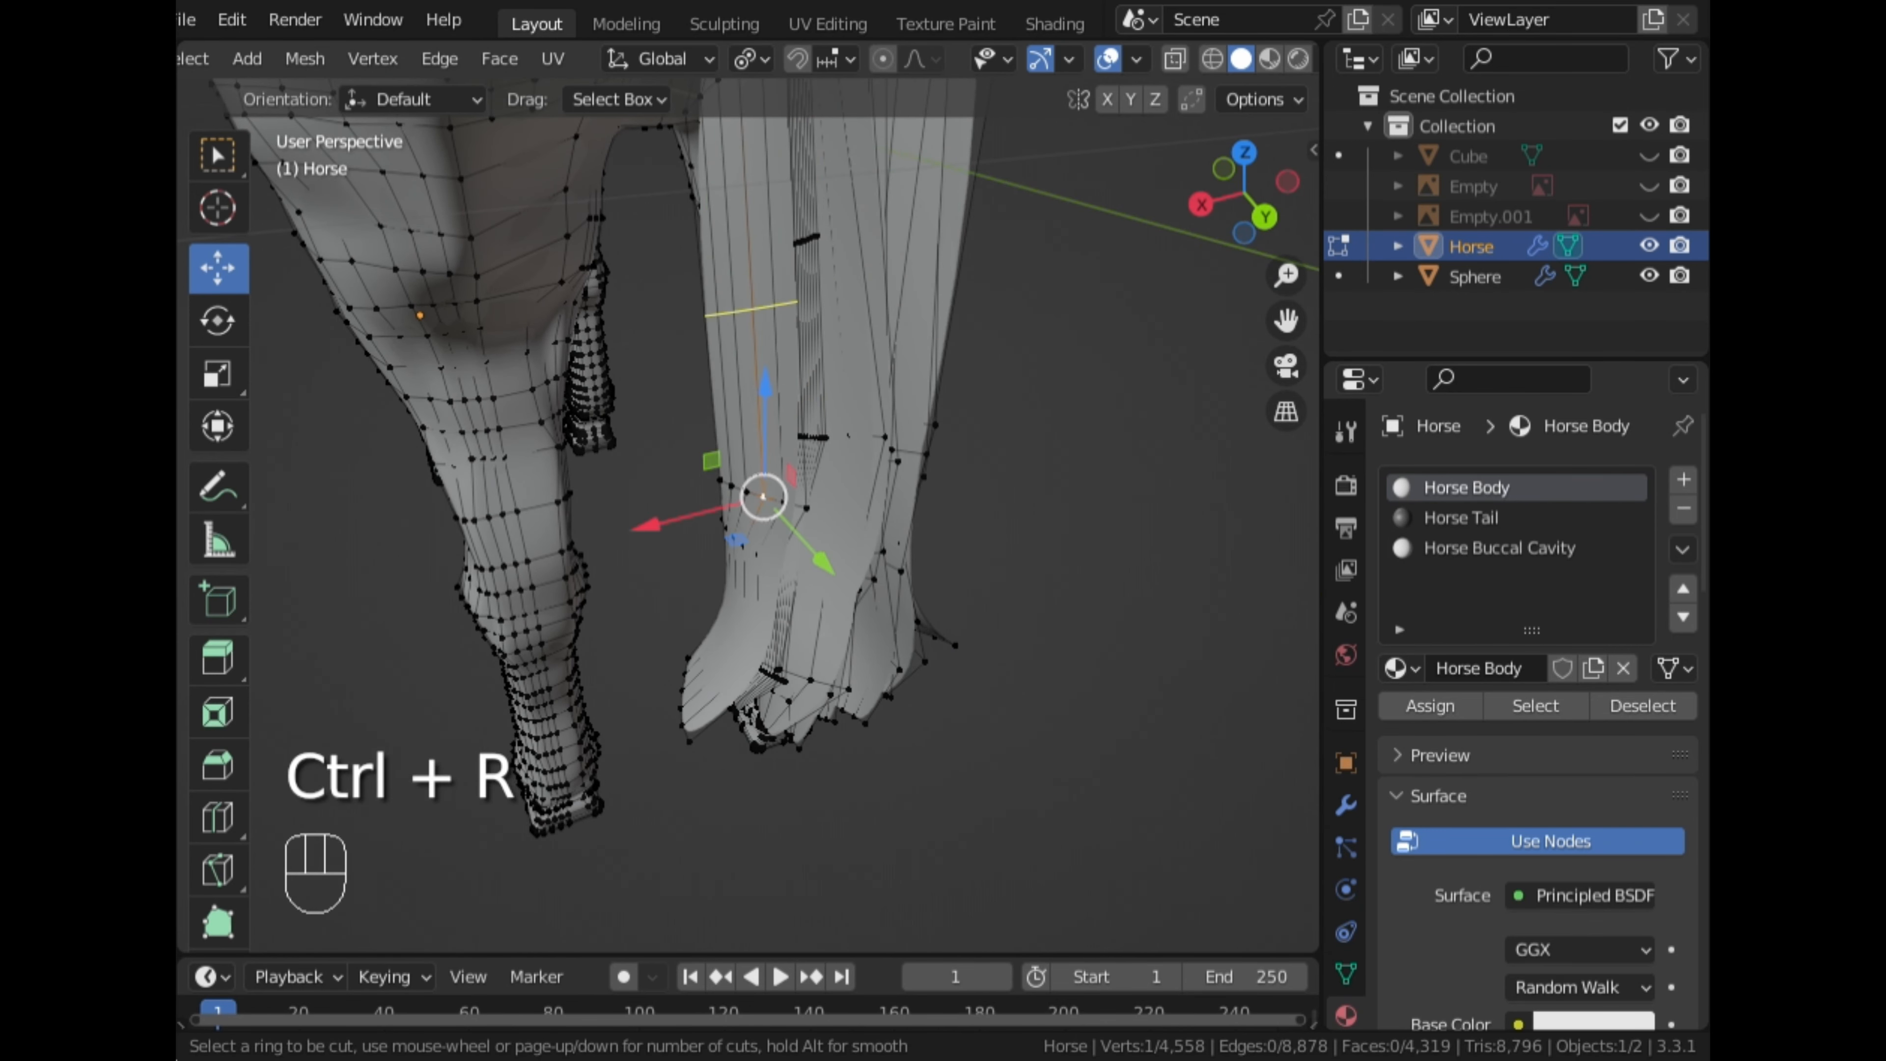
{"action": "left_click", "coordinate": [750, 333]}
{"action": "left_click", "coordinate": [749, 334]}
Scale the newly cut edge loop on the side of the tail
{"action": "middle_click_drag", "start_coordinate": [760, 364], "coordinate": [875, 336]}
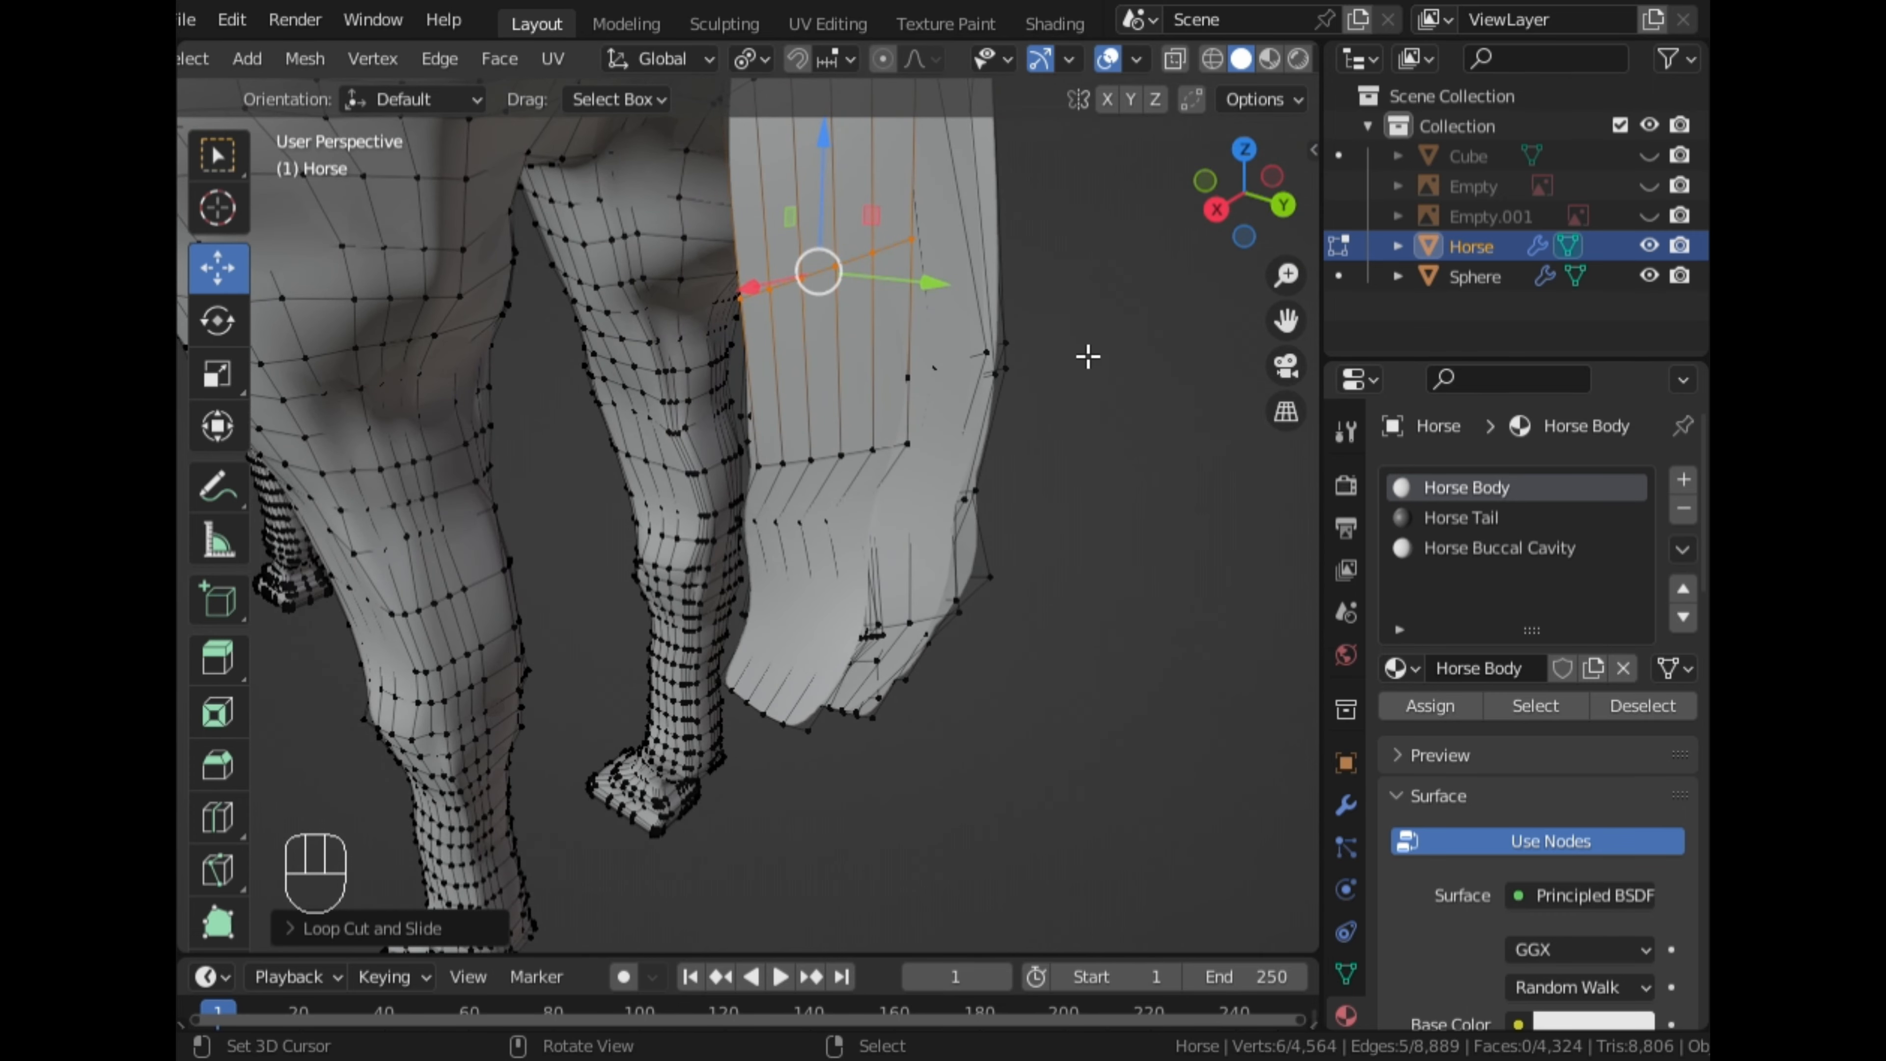
{"action": "key", "text": "s"}
{"action": "left_click", "coordinate": [1074, 394]}
{"action": "middle_click_drag", "start_coordinate": [1074, 394], "coordinate": [878, 435]}
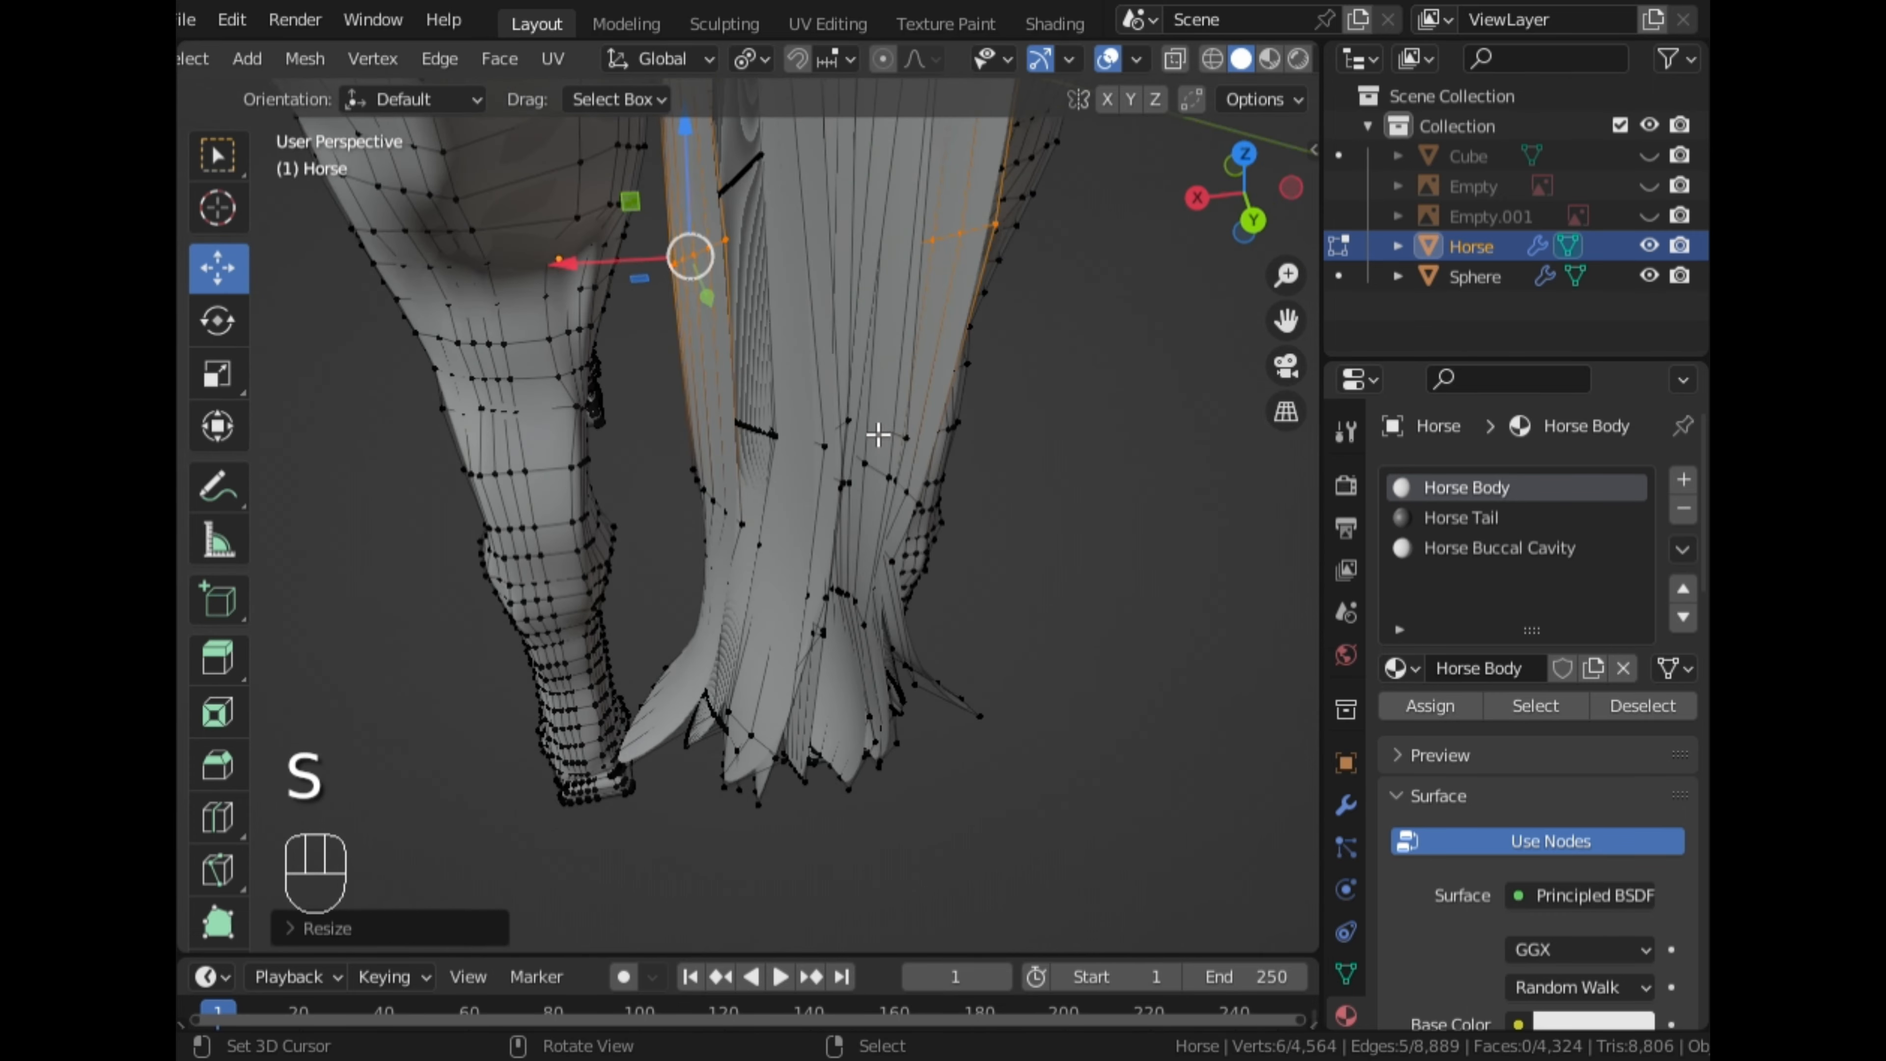
{"action": "middle_click_drag", "start_coordinate": [763, 202], "coordinate": [732, 219]}
{"action": "left_click", "coordinate": [722, 206]}
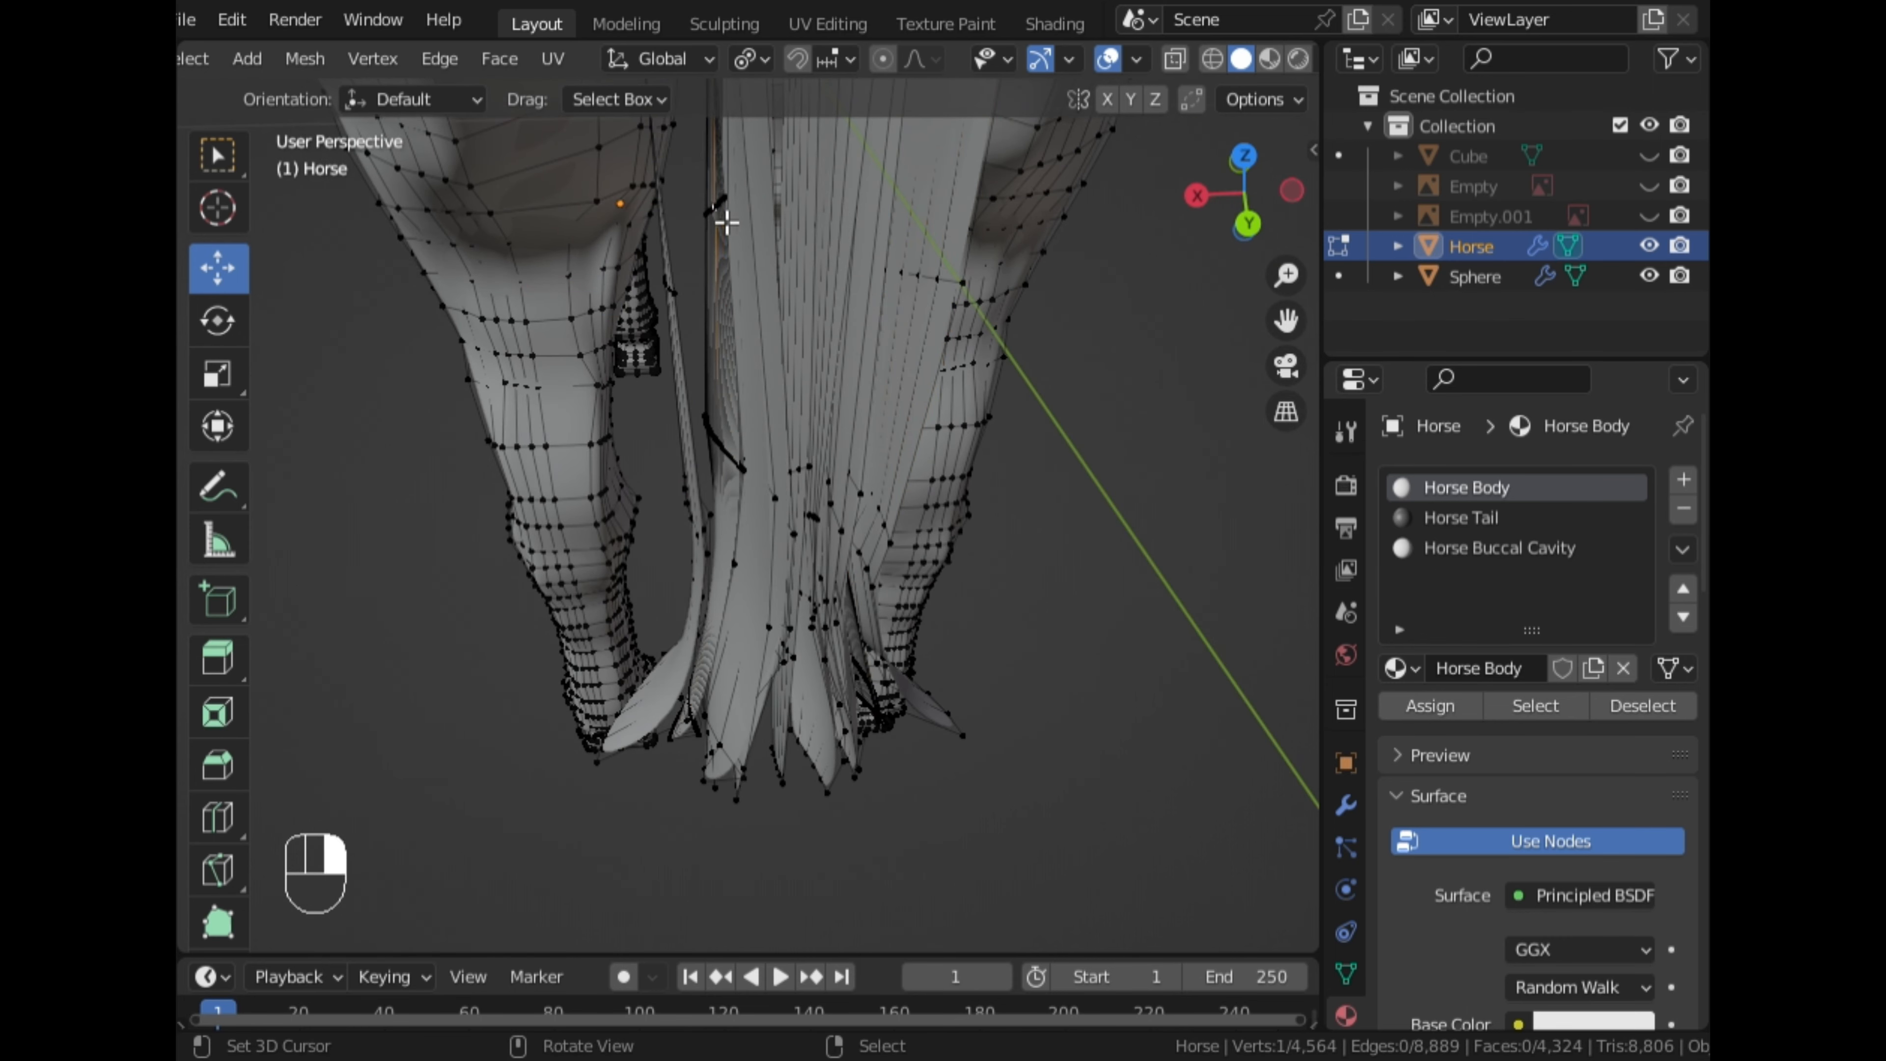
{"action": "left_click", "coordinate": [713, 220], "text": "alt"}
{"action": "middle_click_drag", "start_coordinate": [735, 275], "coordinate": [852, 443]}
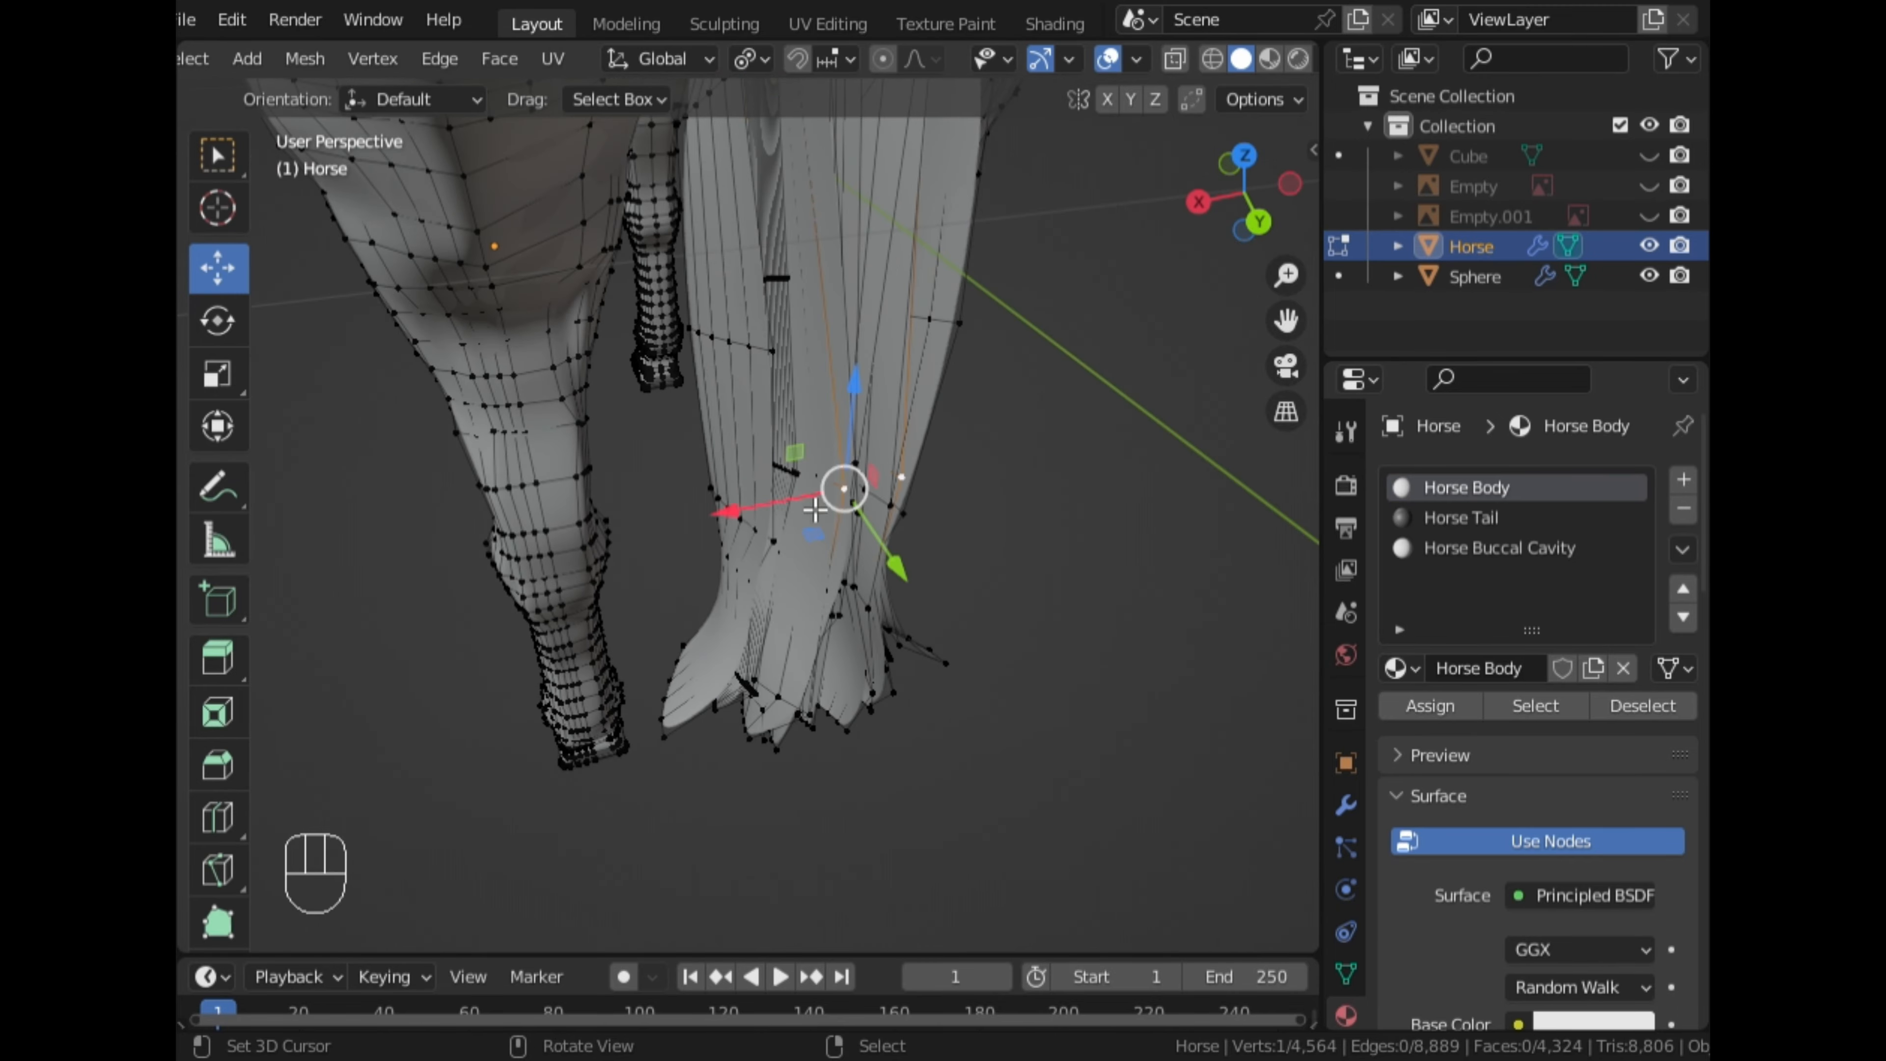
{"action": "middle_click_drag", "start_coordinate": [814, 507], "coordinate": [995, 321]}
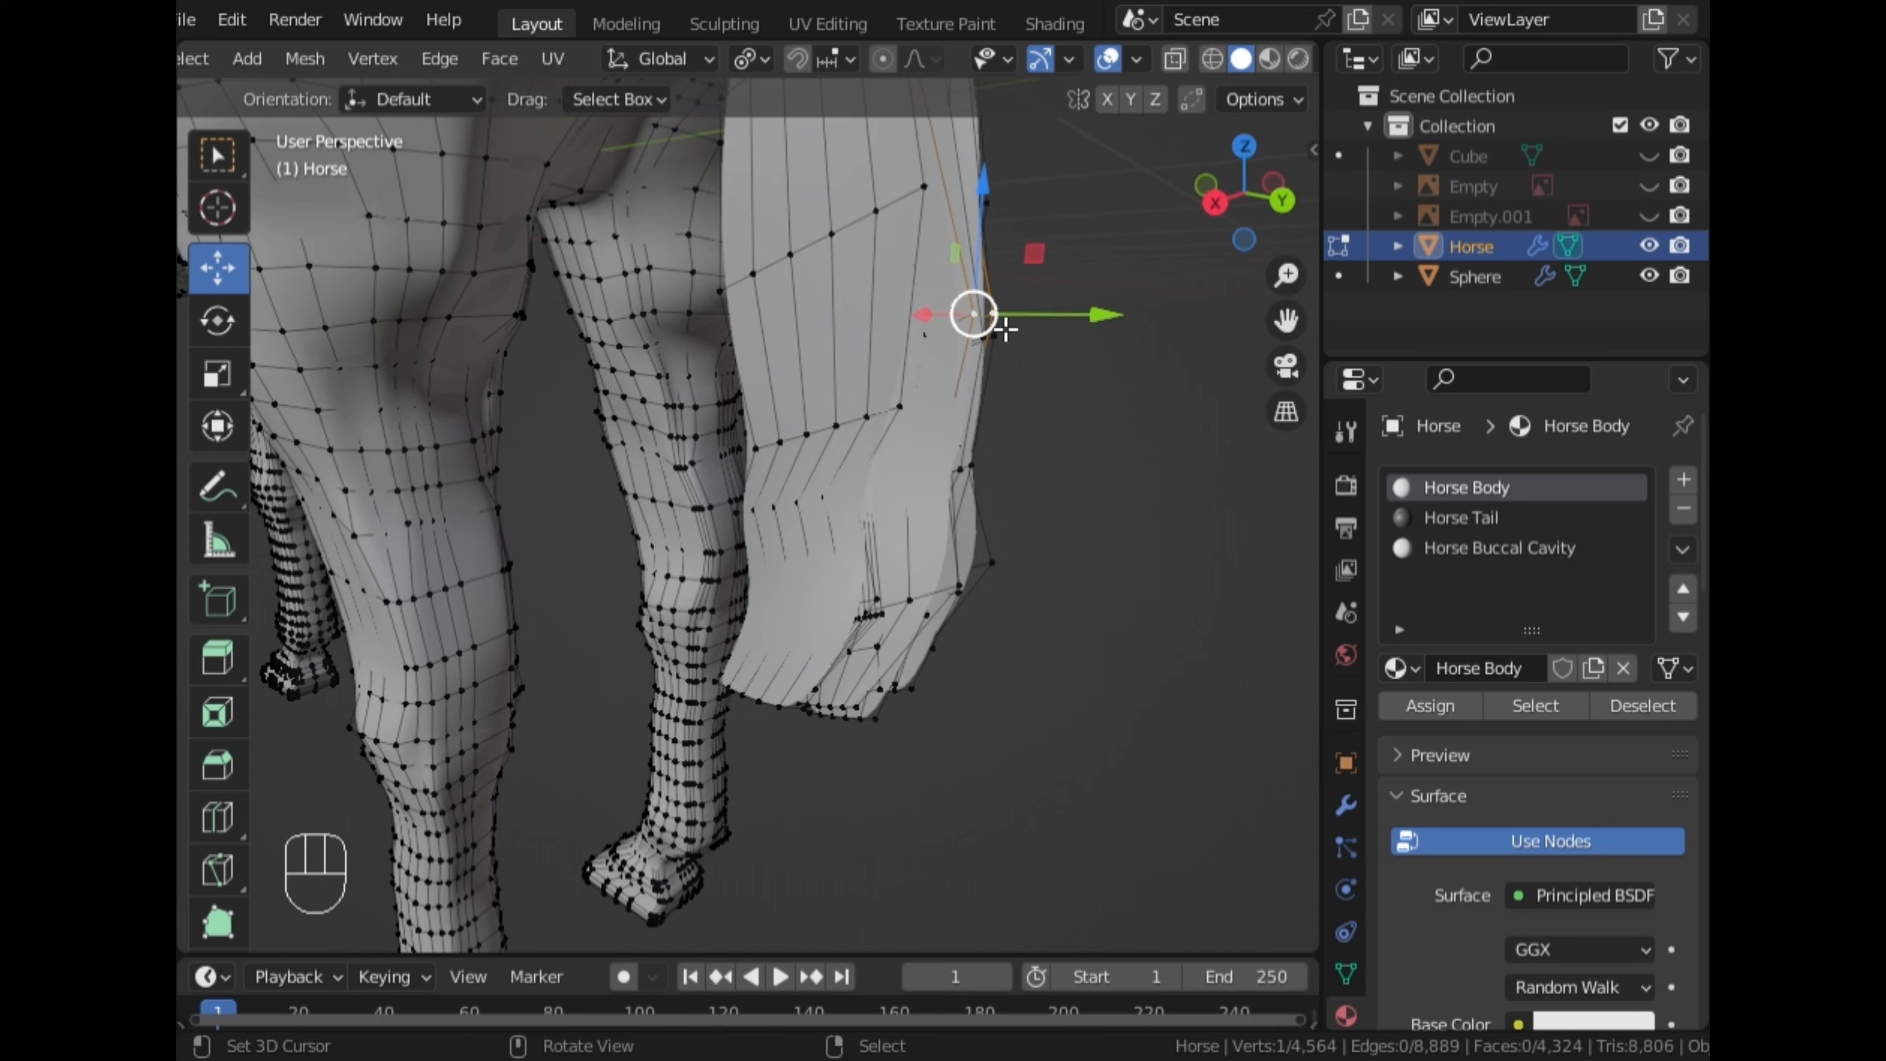
In the right side view, reposition single vertices on the front edge and just above the tip of the tail
{"action": "left_click", "coordinate": [1215, 203]}
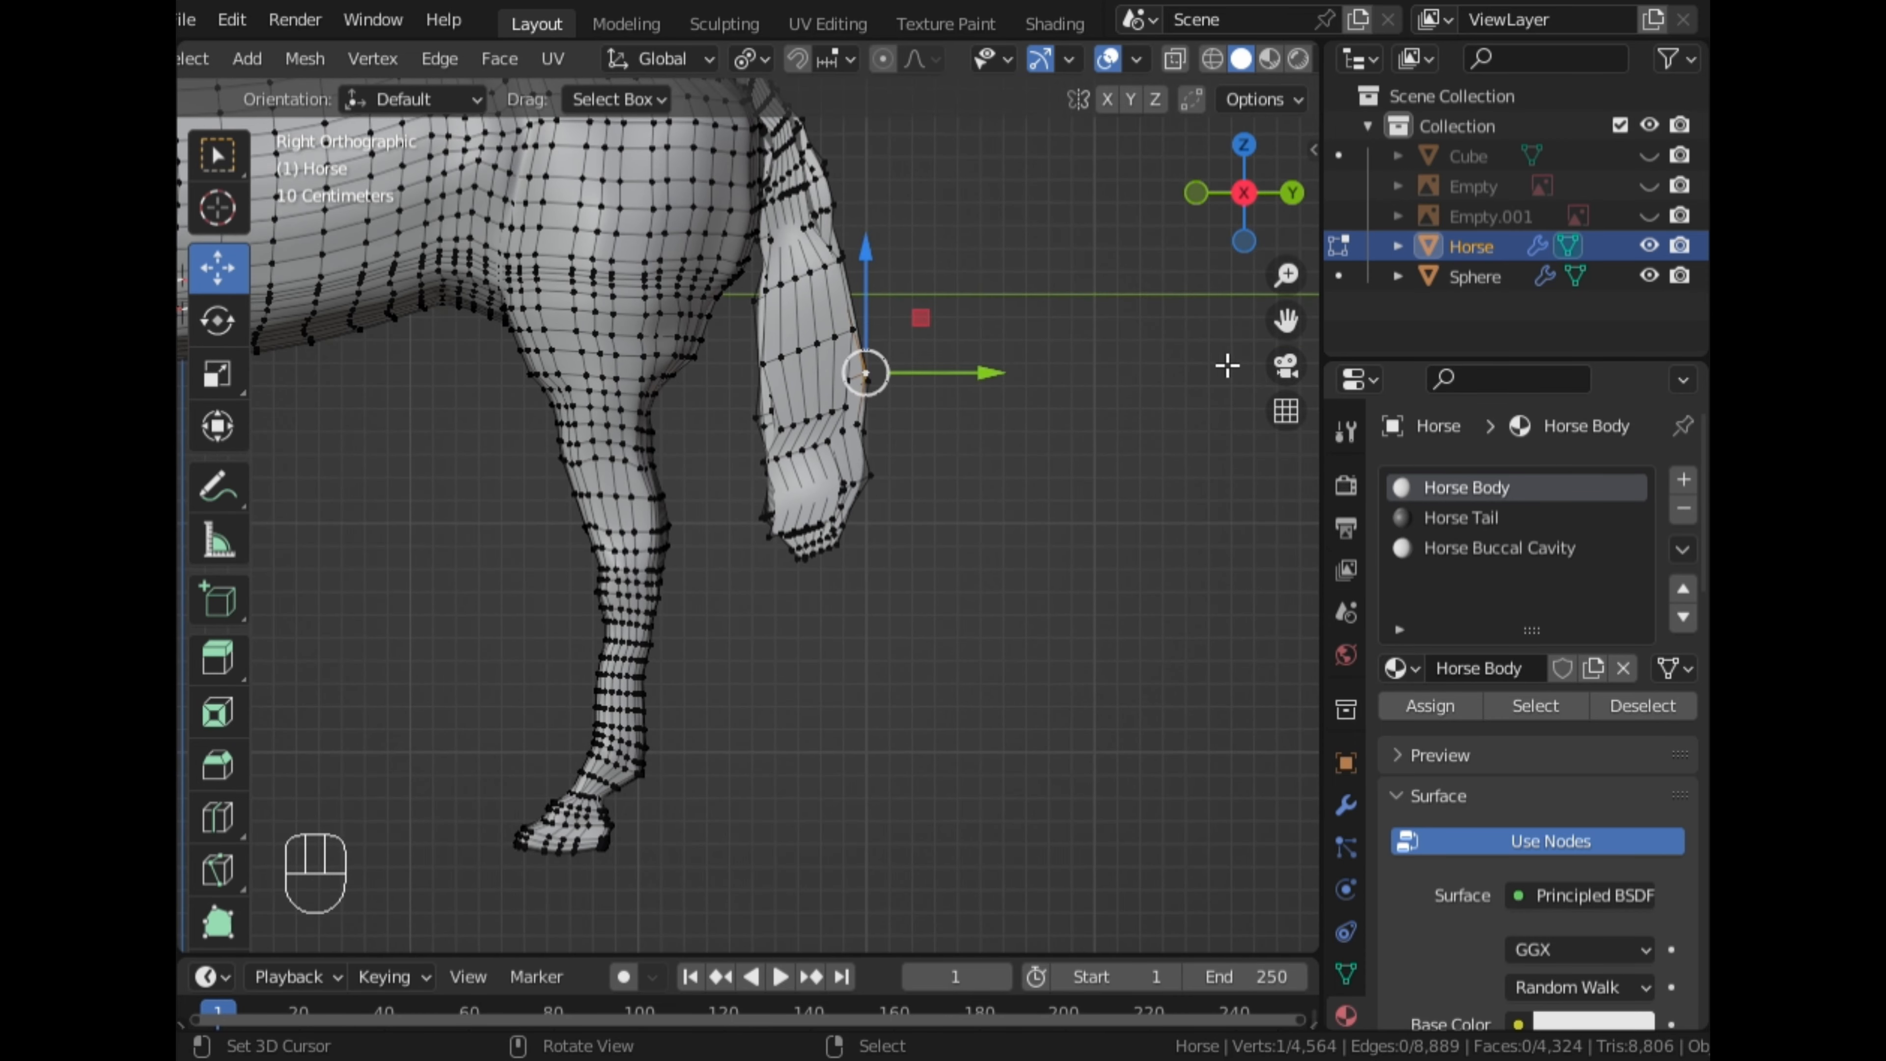
{"action": "scroll", "coordinate": [1010, 554], "scroll_direction": "up", "scroll_amount": 4}
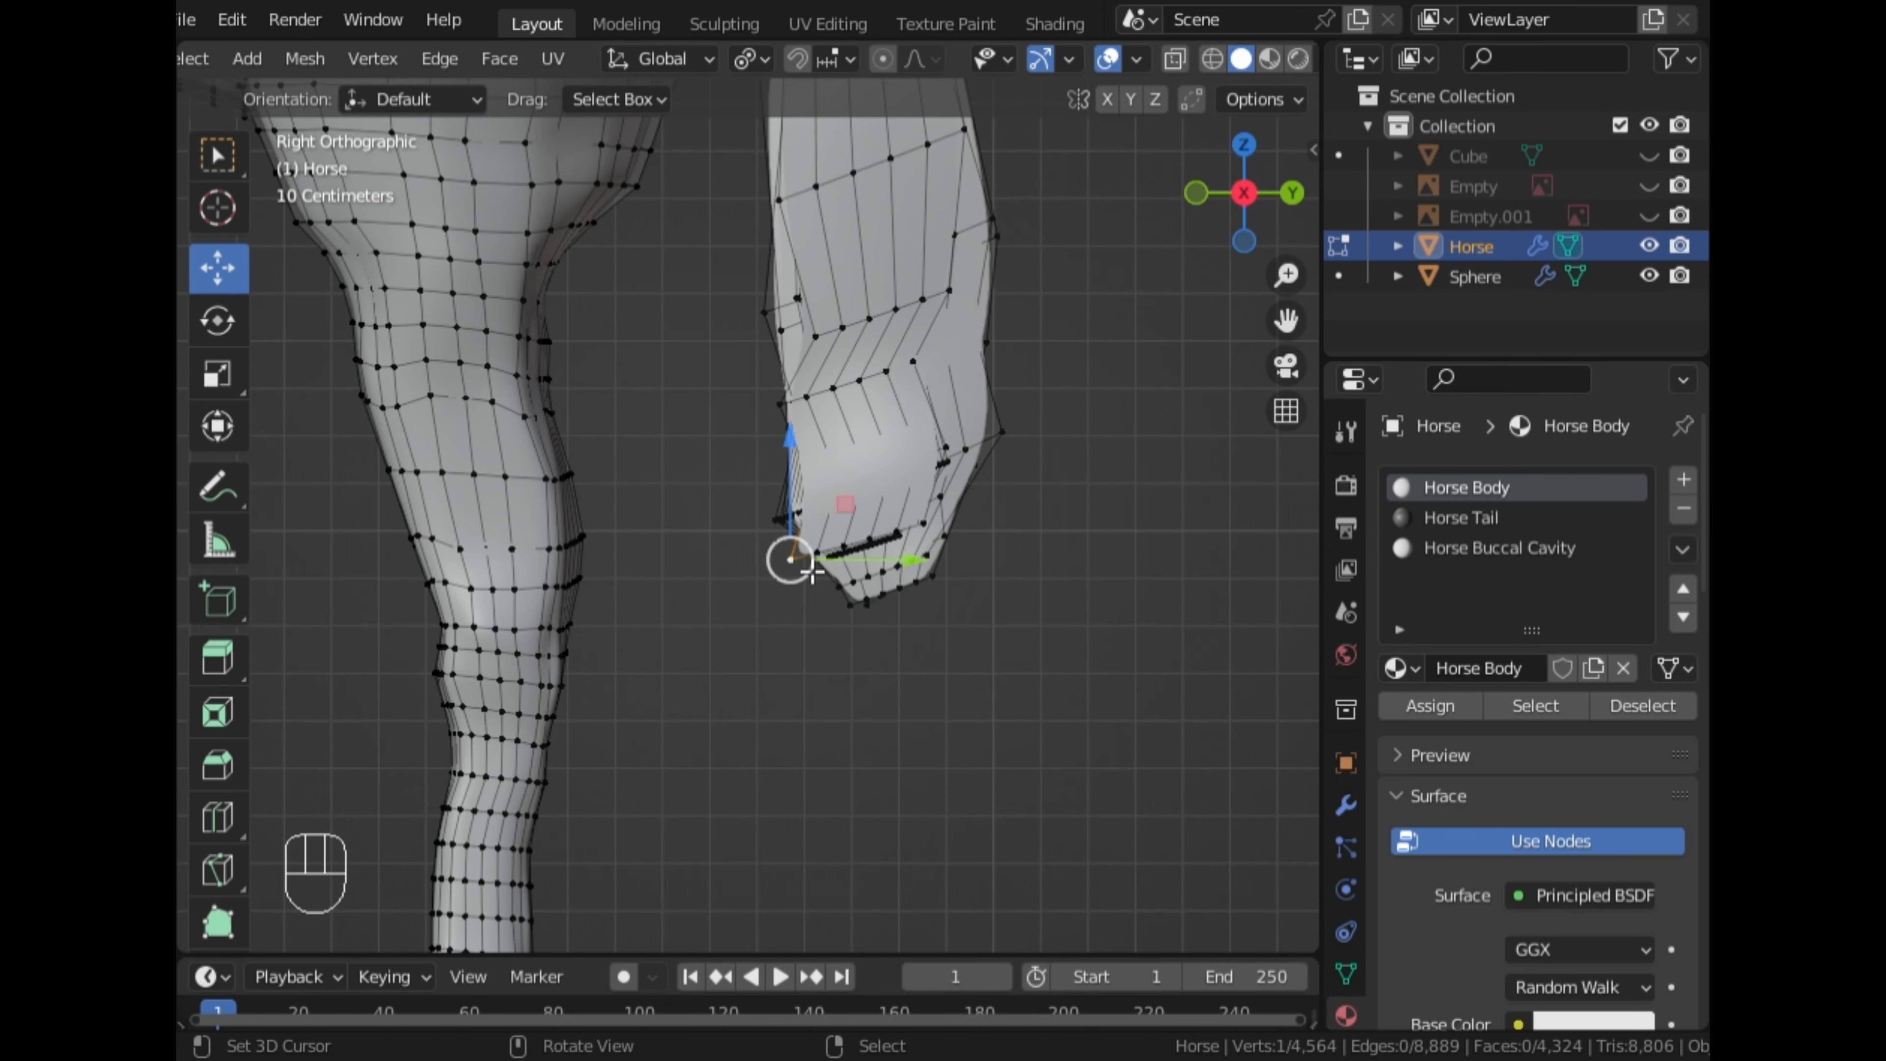
{"action": "key", "text": "g"}
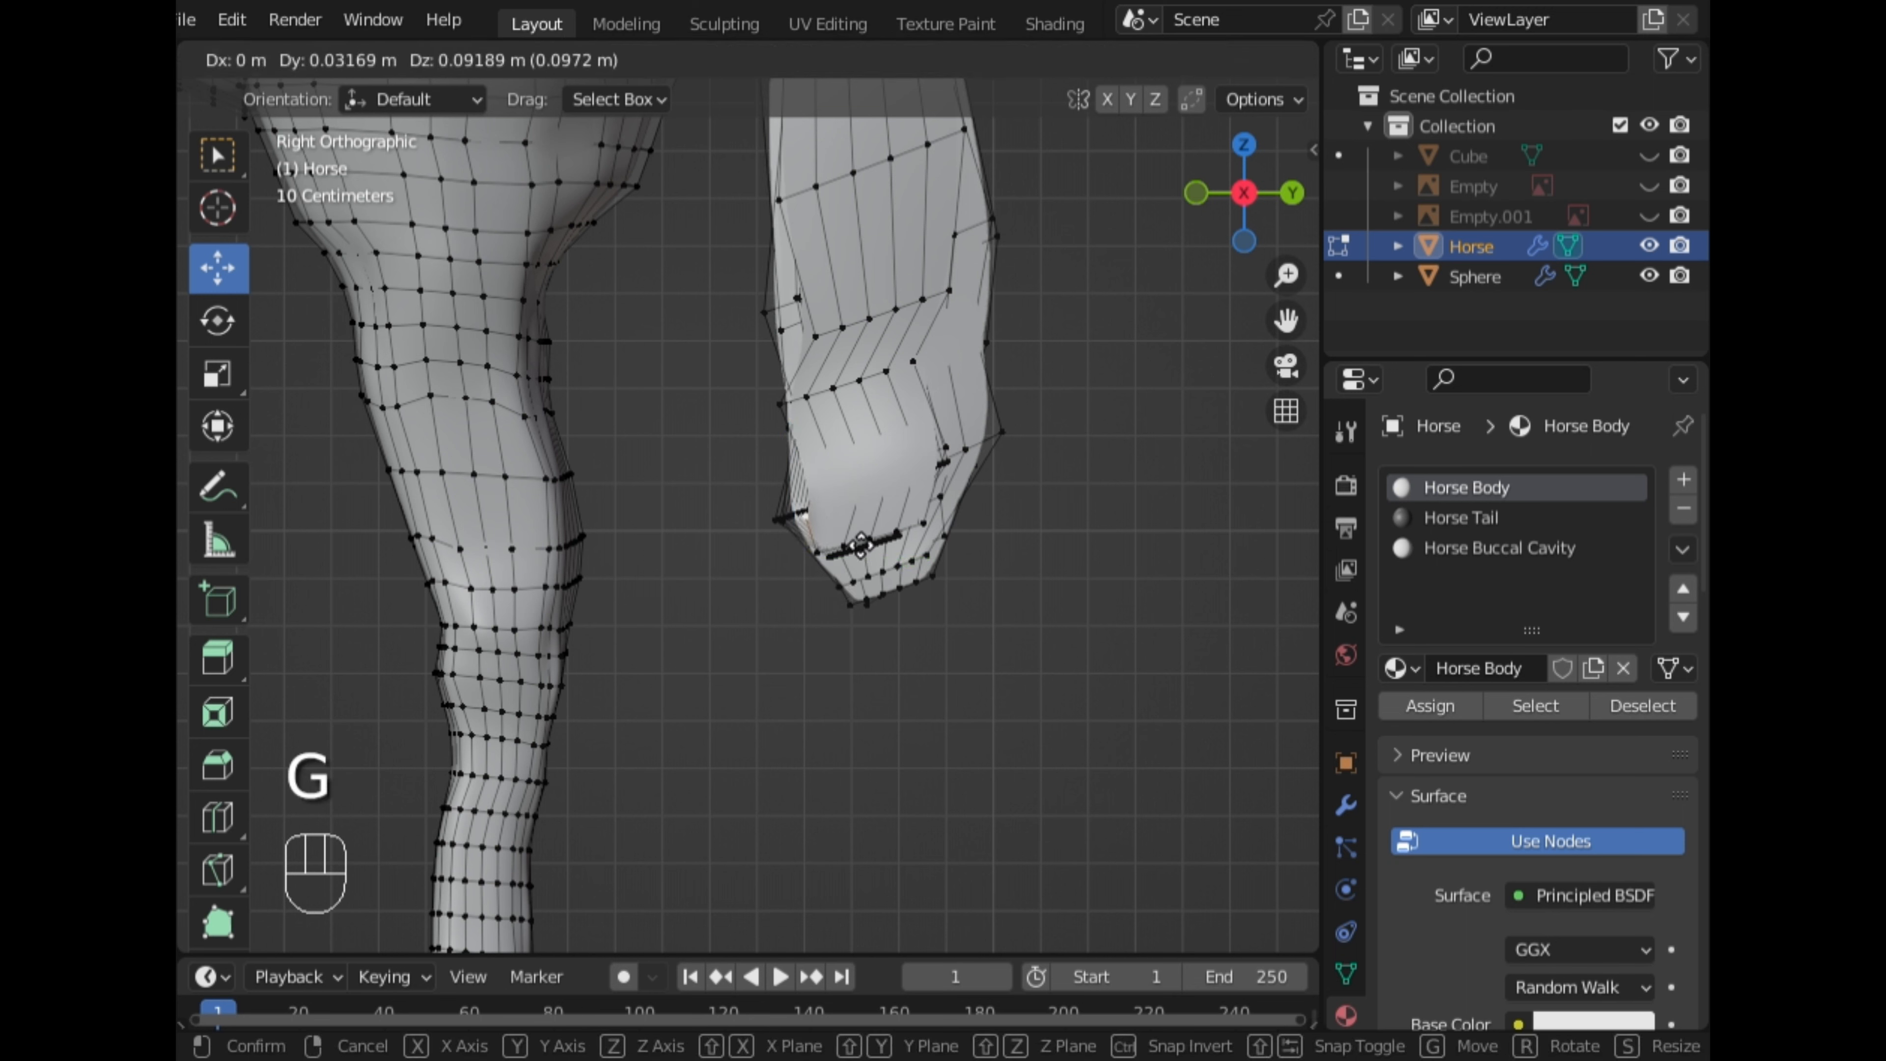
{"action": "left_click", "coordinate": [862, 546]}
{"action": "left_click", "coordinate": [865, 548]}
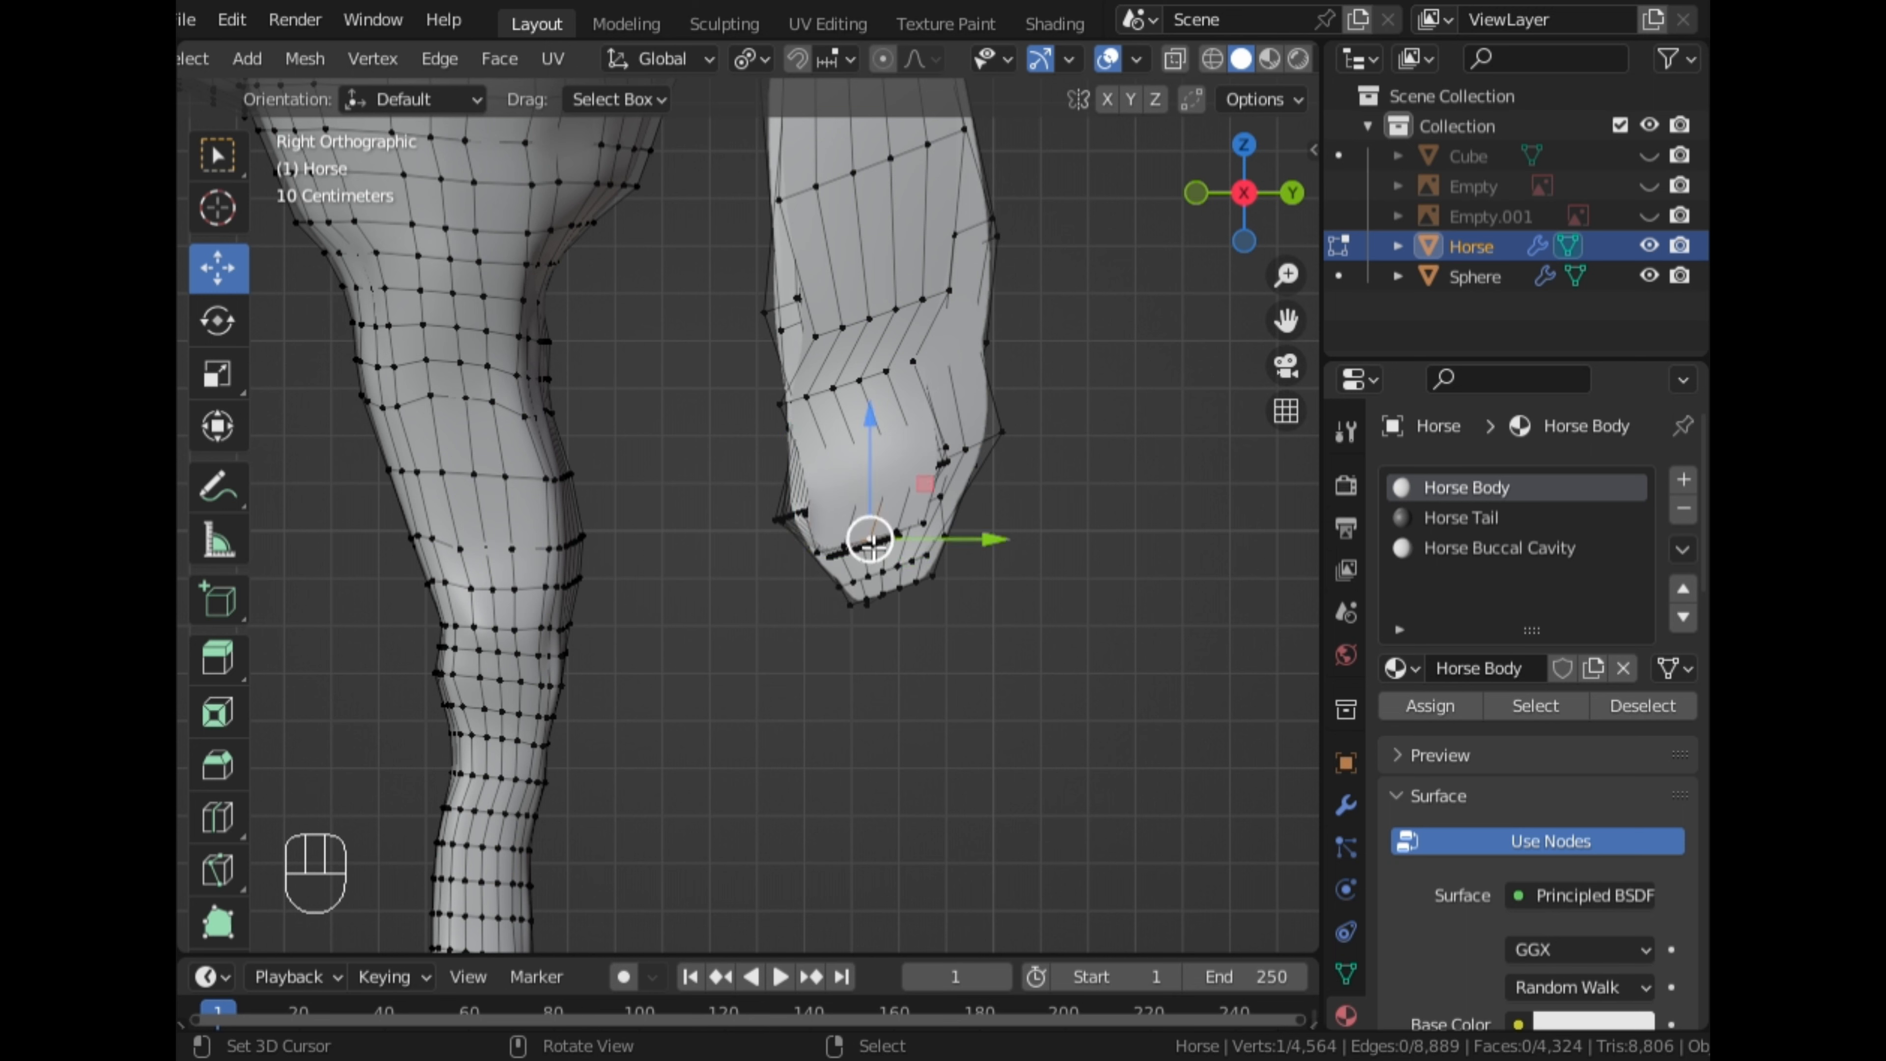
{"action": "key", "text": "g"}
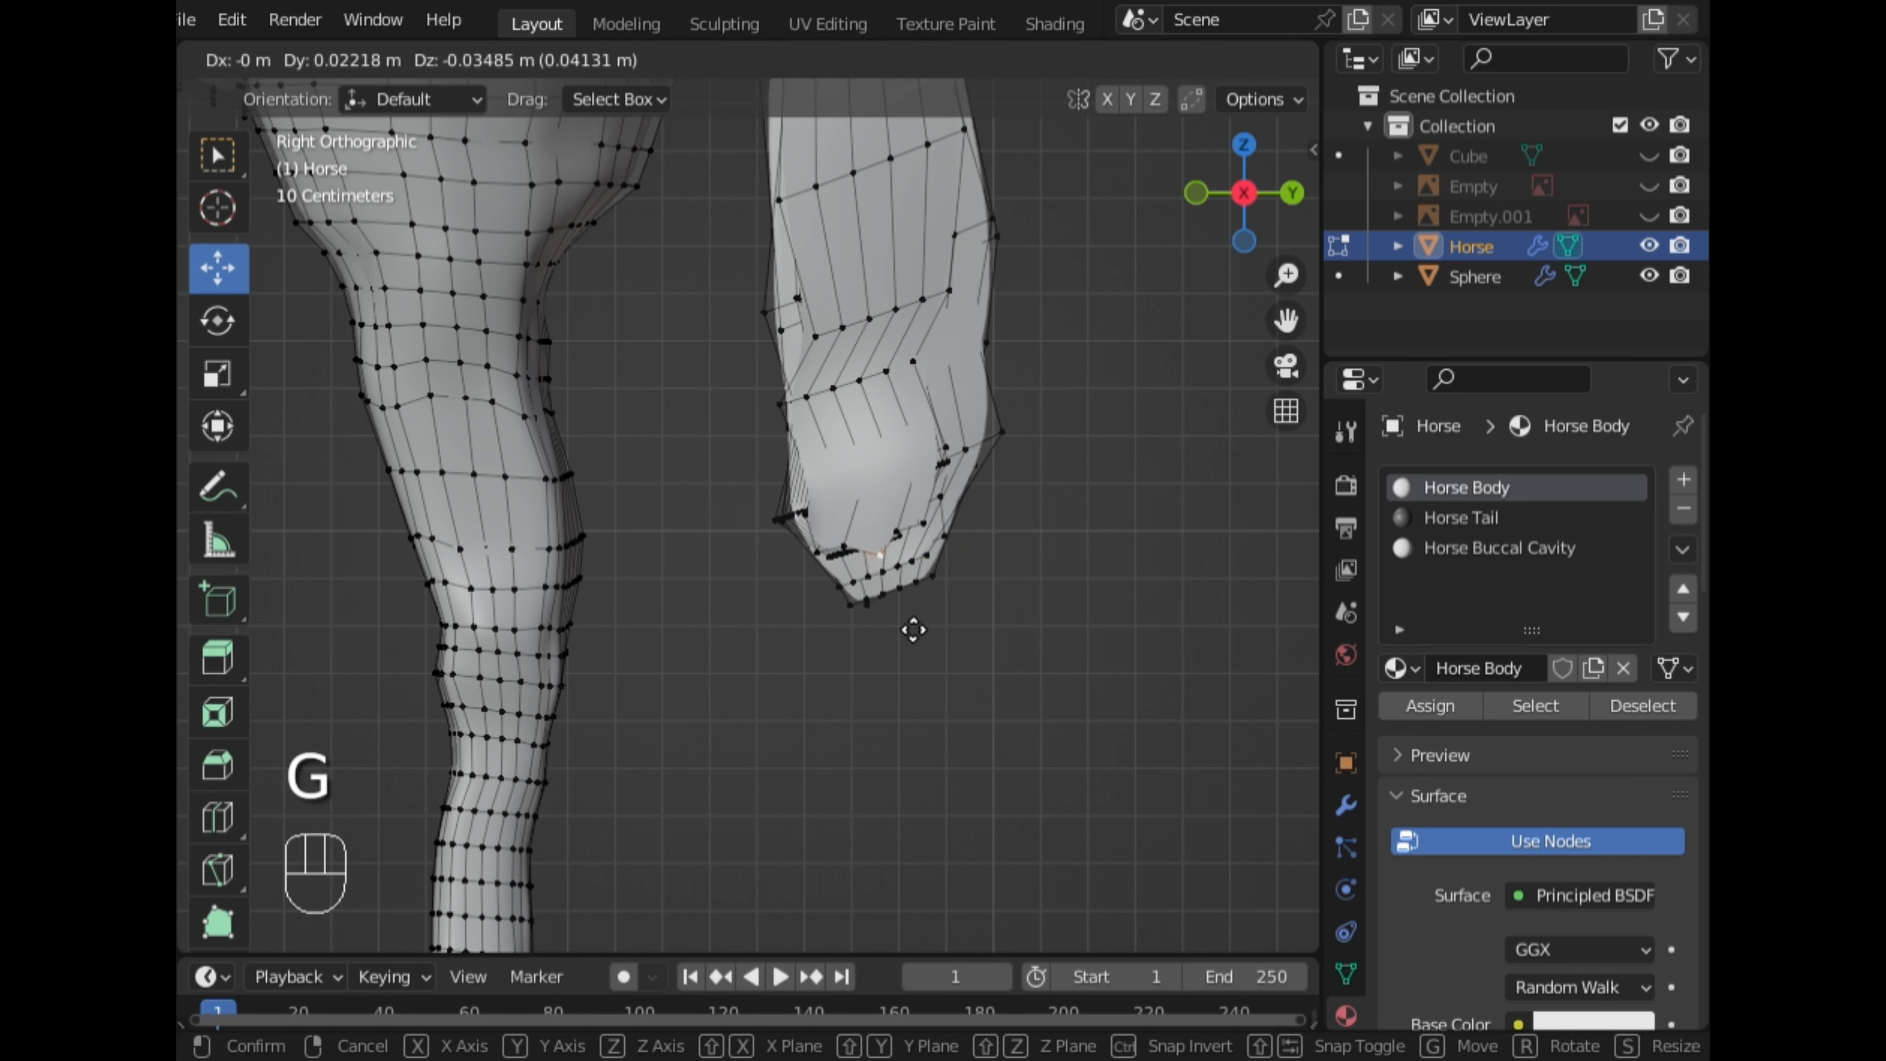
{"action": "left_click", "coordinate": [914, 630]}
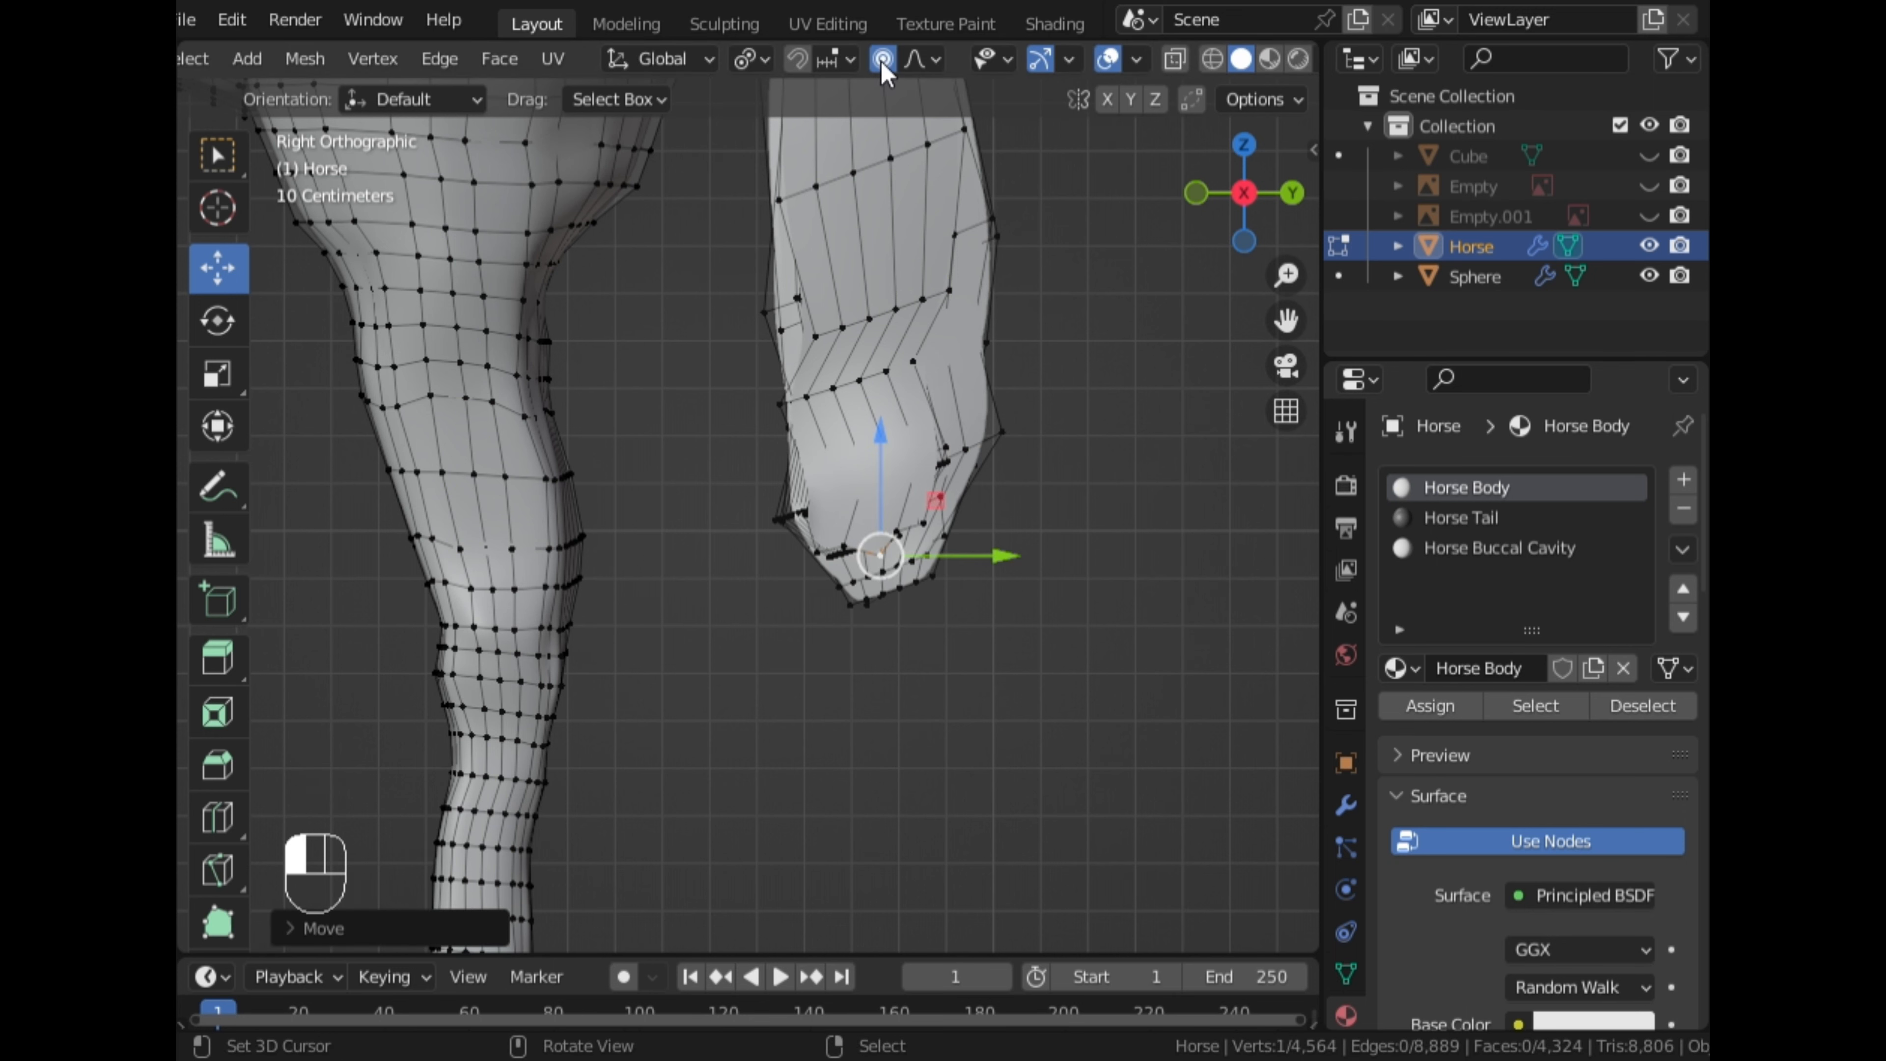
Turn on proportional editing and pull the selected vertex near the tail tip down
{"action": "key", "text": "g"}
{"action": "left_click", "coordinate": [1025, 509]}
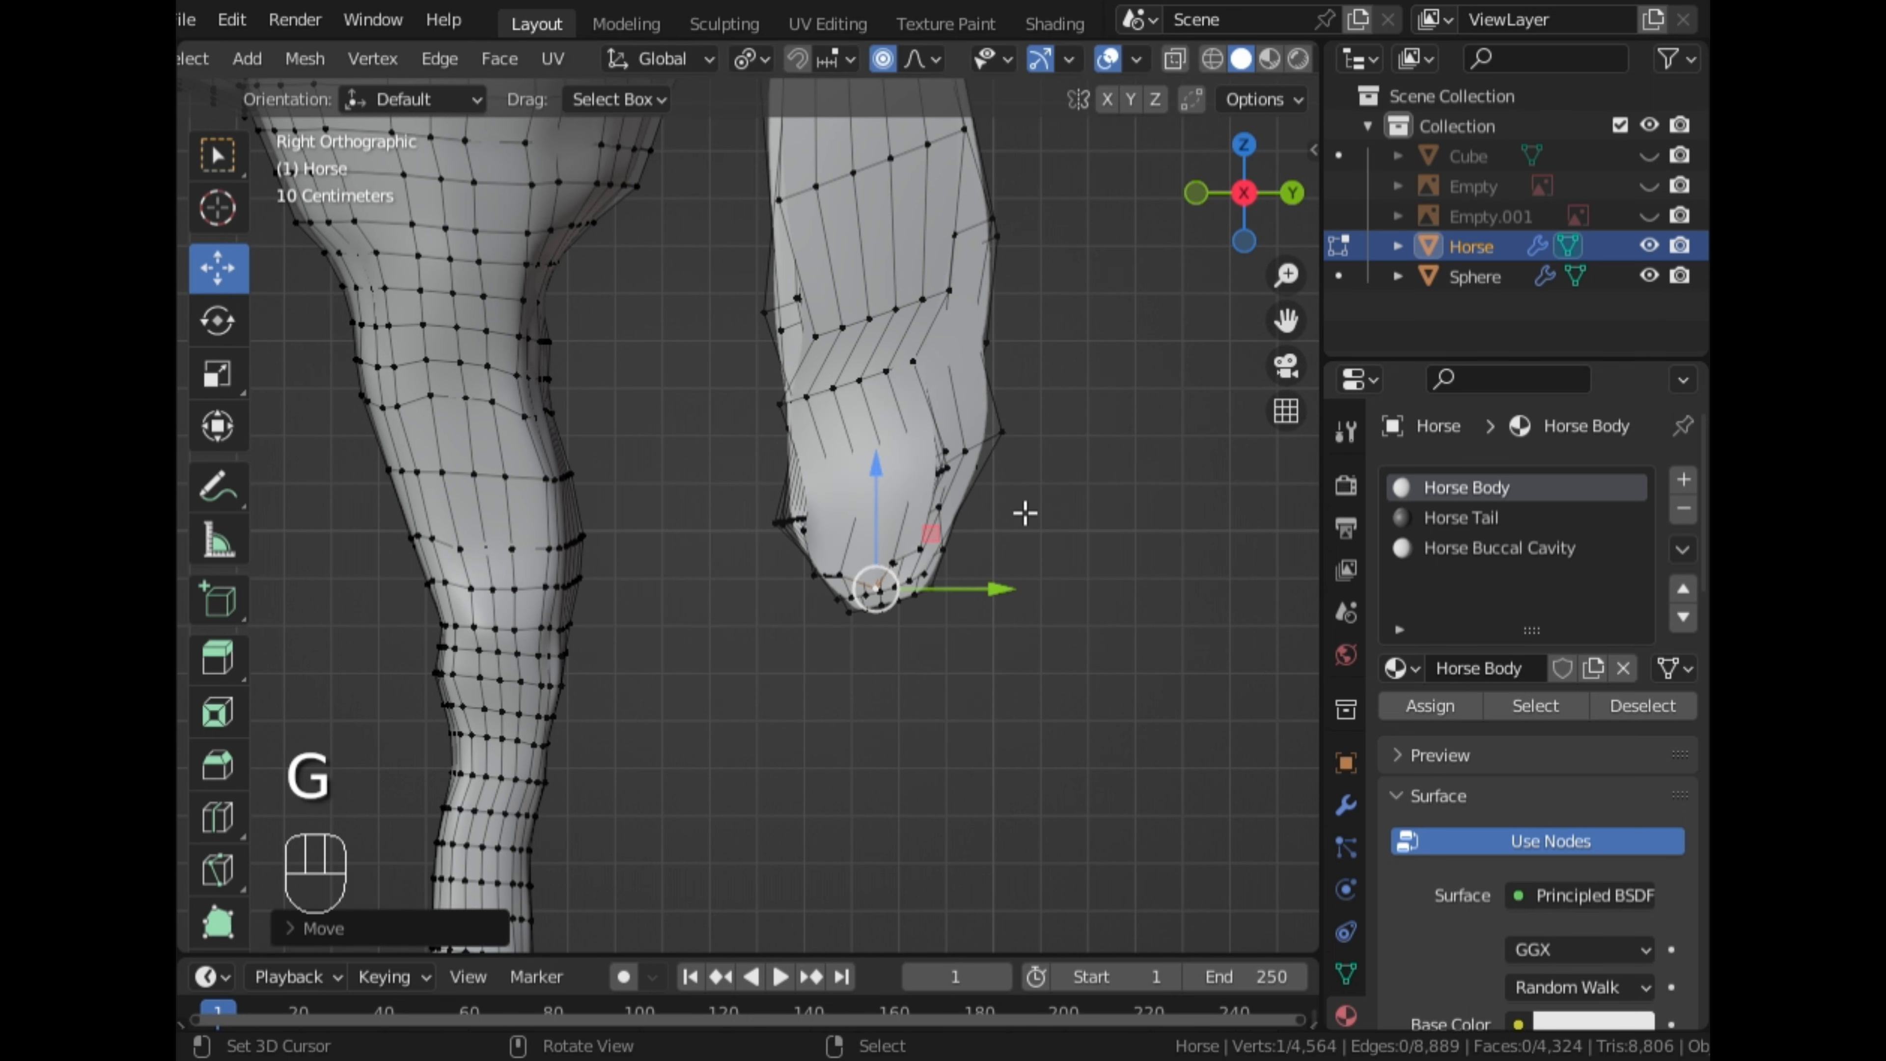
{"action": "scroll", "coordinate": [885, 454], "scroll_direction": "down", "scroll_amount": 4}
{"action": "scroll", "coordinate": [777, 426], "scroll_direction": "up", "scroll_amount": 2}
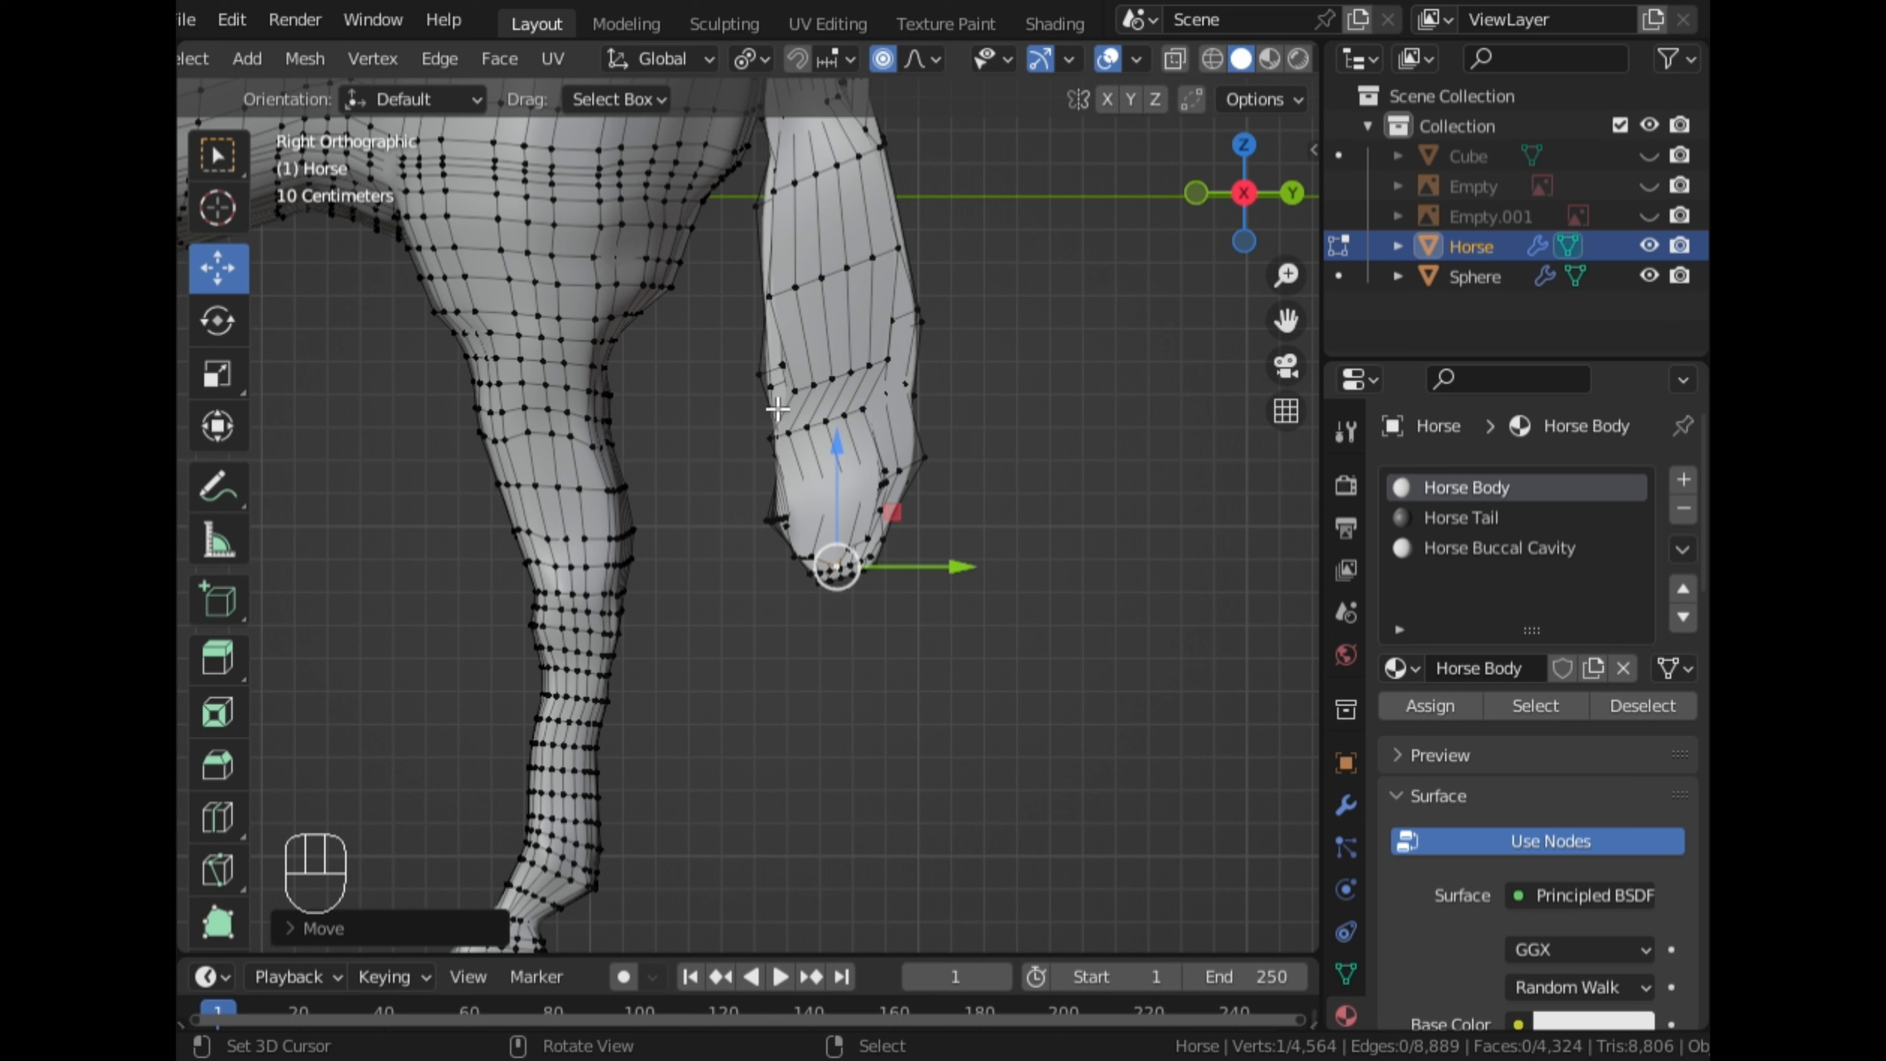
Reshape the front edge of the lower tail by moving two of its vertices with proportional editing, reducing the influence for the second
{"action": "left_click", "coordinate": [776, 407]}
{"action": "key", "text": "g"}
{"action": "left_click", "coordinate": [863, 431]}
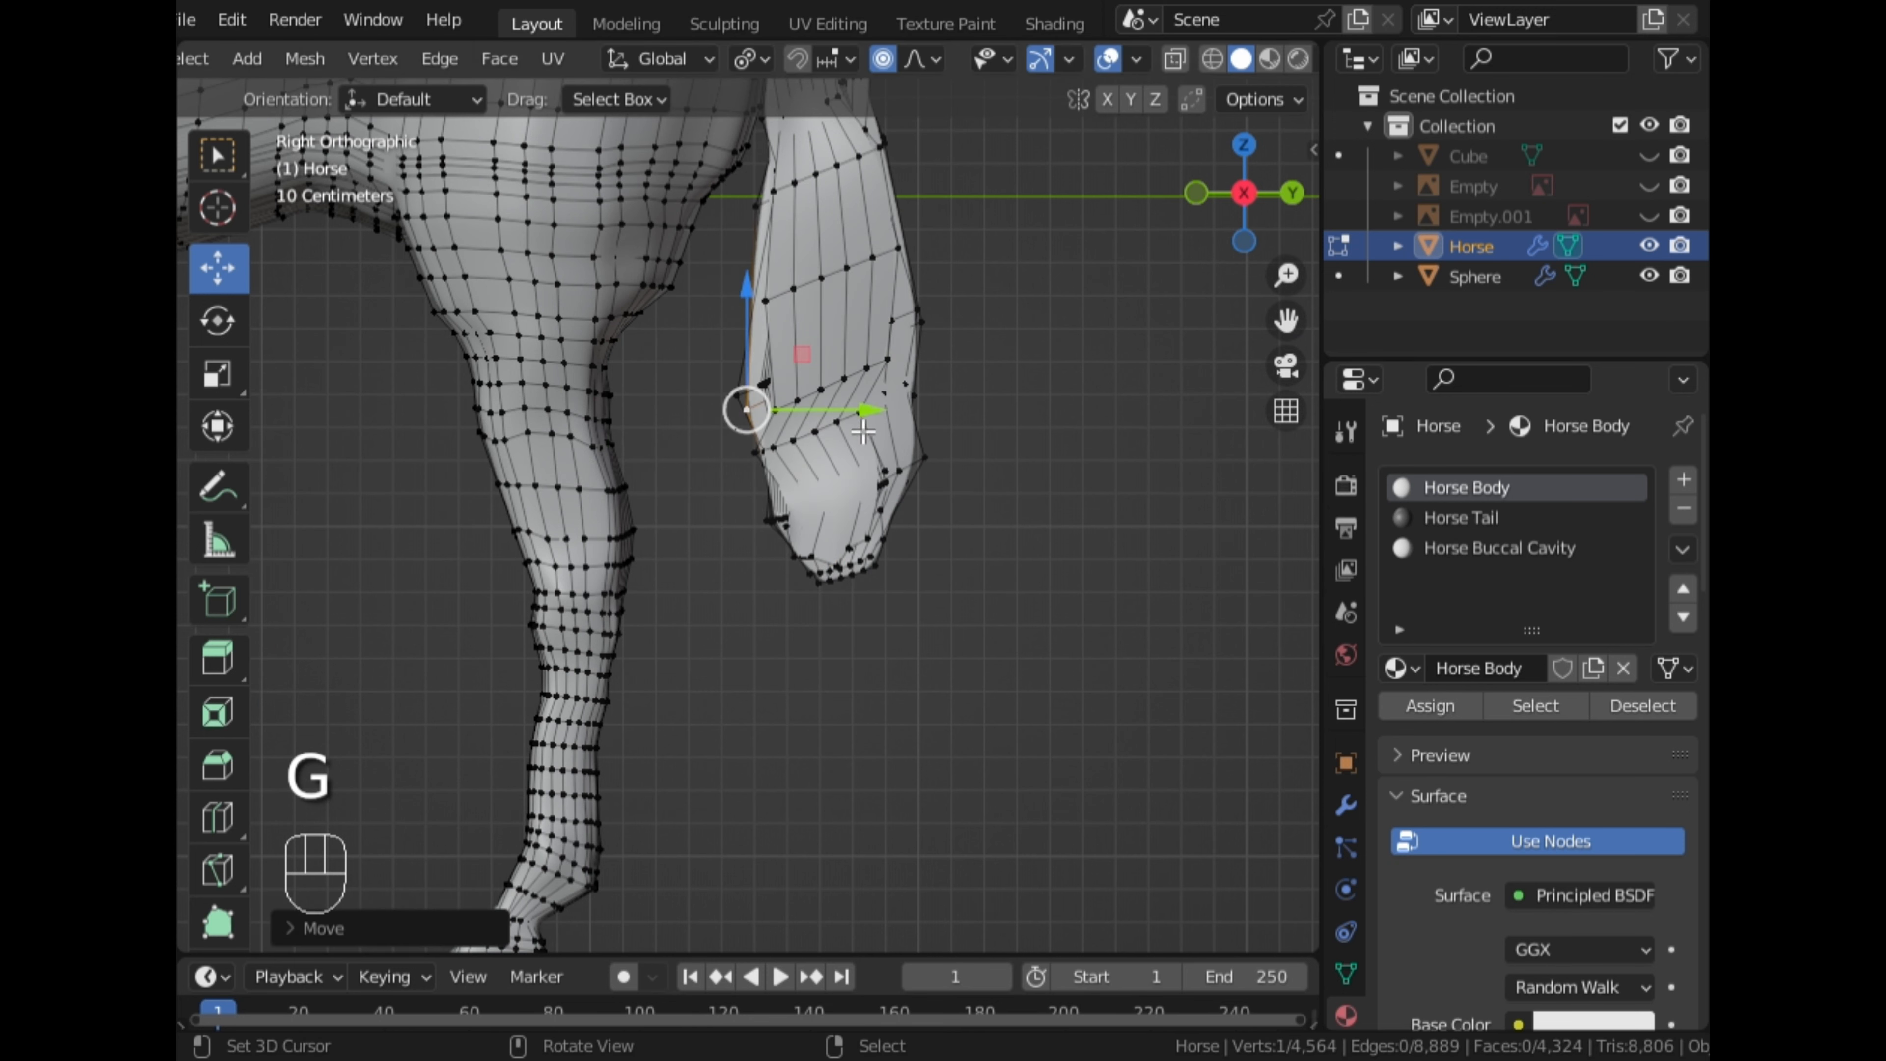
{"action": "left_click", "coordinate": [755, 452]}
{"action": "key", "text": "g"}
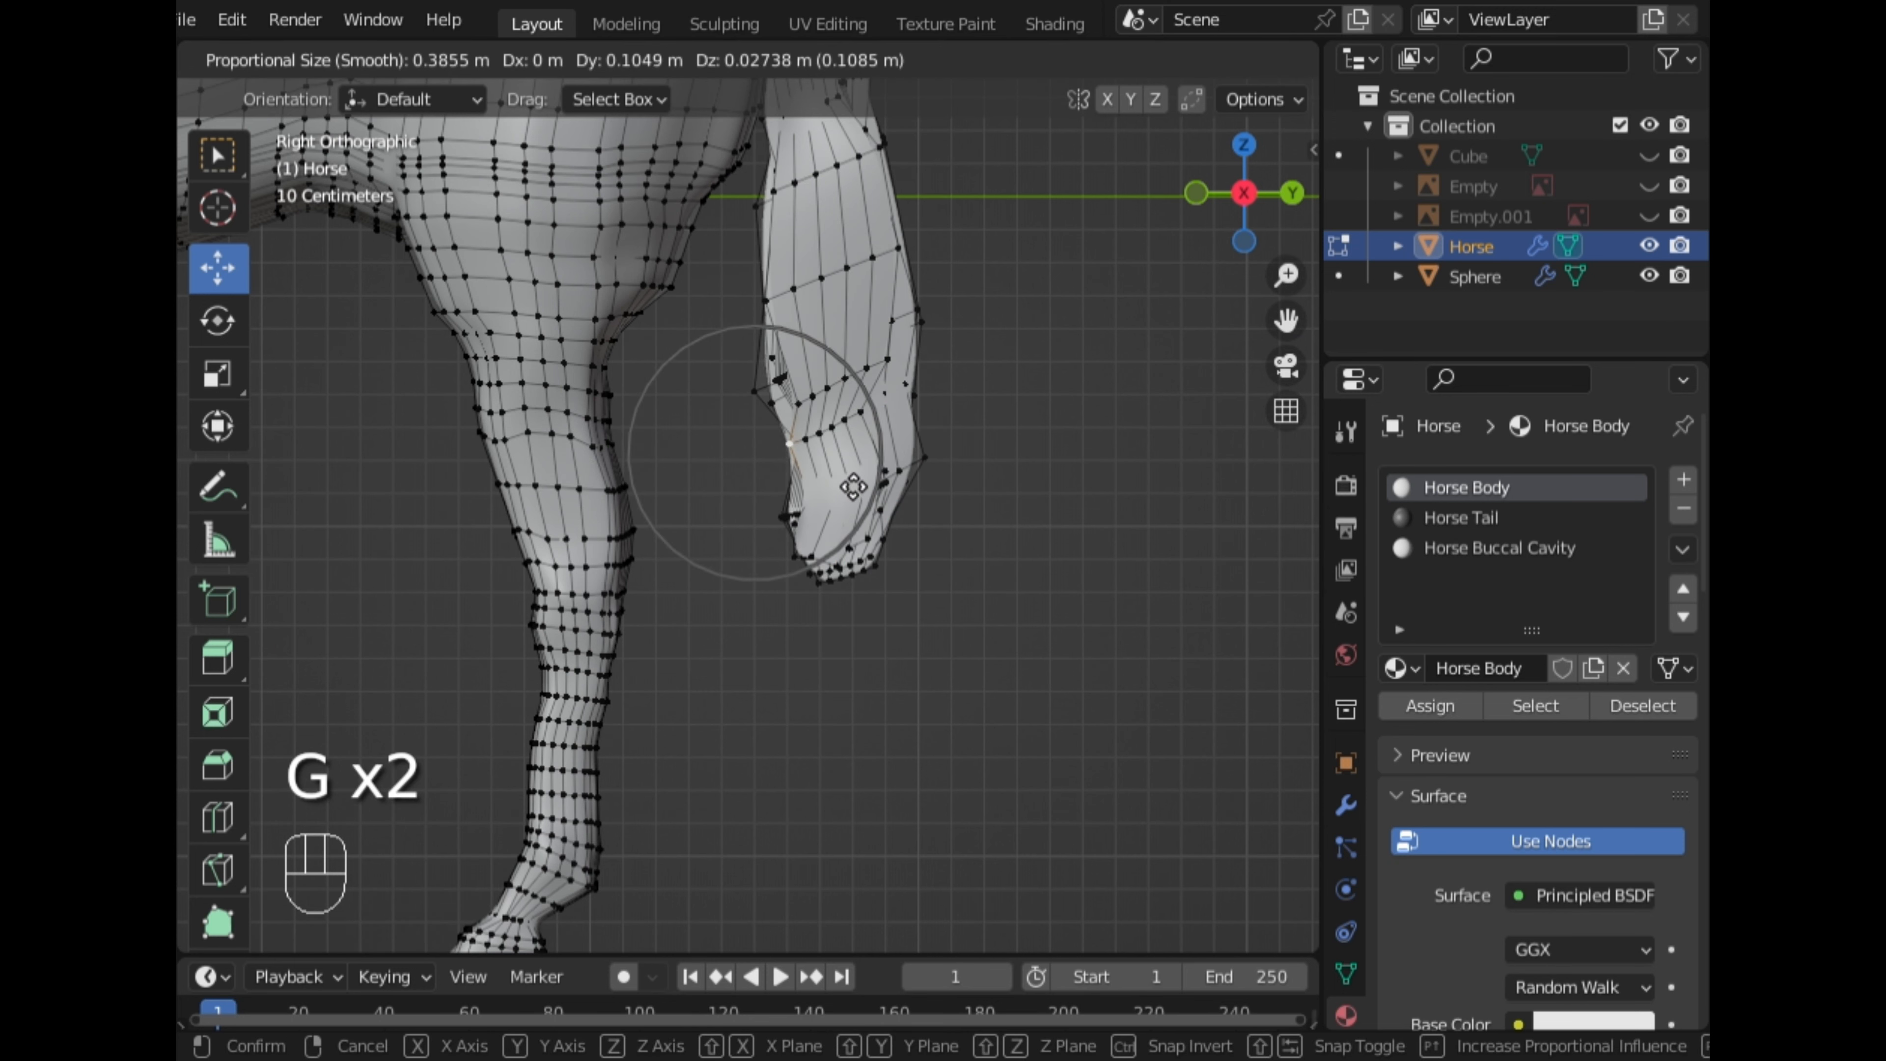
{"action": "scroll", "coordinate": [853, 486], "scroll_direction": "up", "scroll_amount": 7}
{"action": "left_click", "coordinate": [842, 488]}
{"action": "scroll", "coordinate": [862, 476], "scroll_direction": "down", "scroll_amount": 3}
Select a vertex at the tail tip and pull it down about 0.2 m with a larger proportional influence to taper the end
{"action": "middle_click_drag", "start_coordinate": [862, 479], "coordinate": [806, 546]}
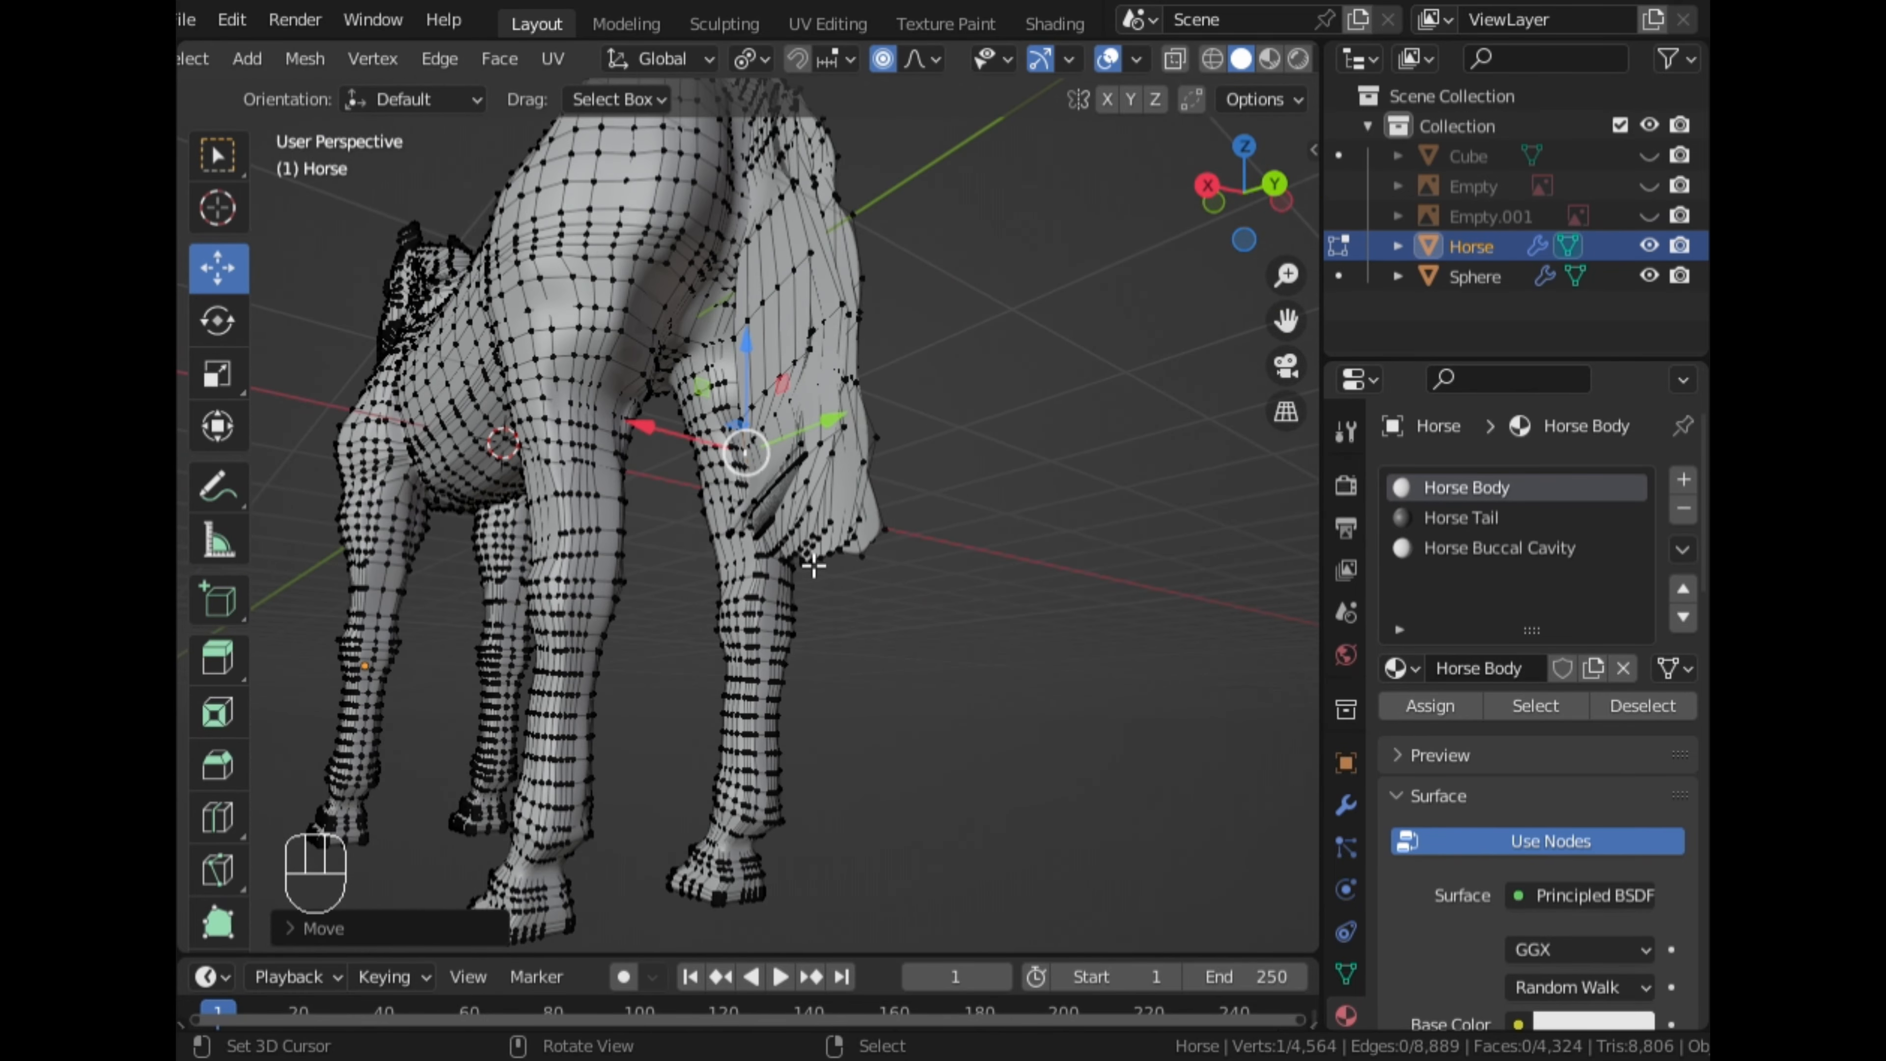
{"action": "right_click", "coordinate": [813, 554]}
{"action": "scroll", "coordinate": [836, 626], "scroll_direction": "up", "scroll_amount": 3}
{"action": "middle_click_drag", "start_coordinate": [846, 628], "coordinate": [835, 538]}
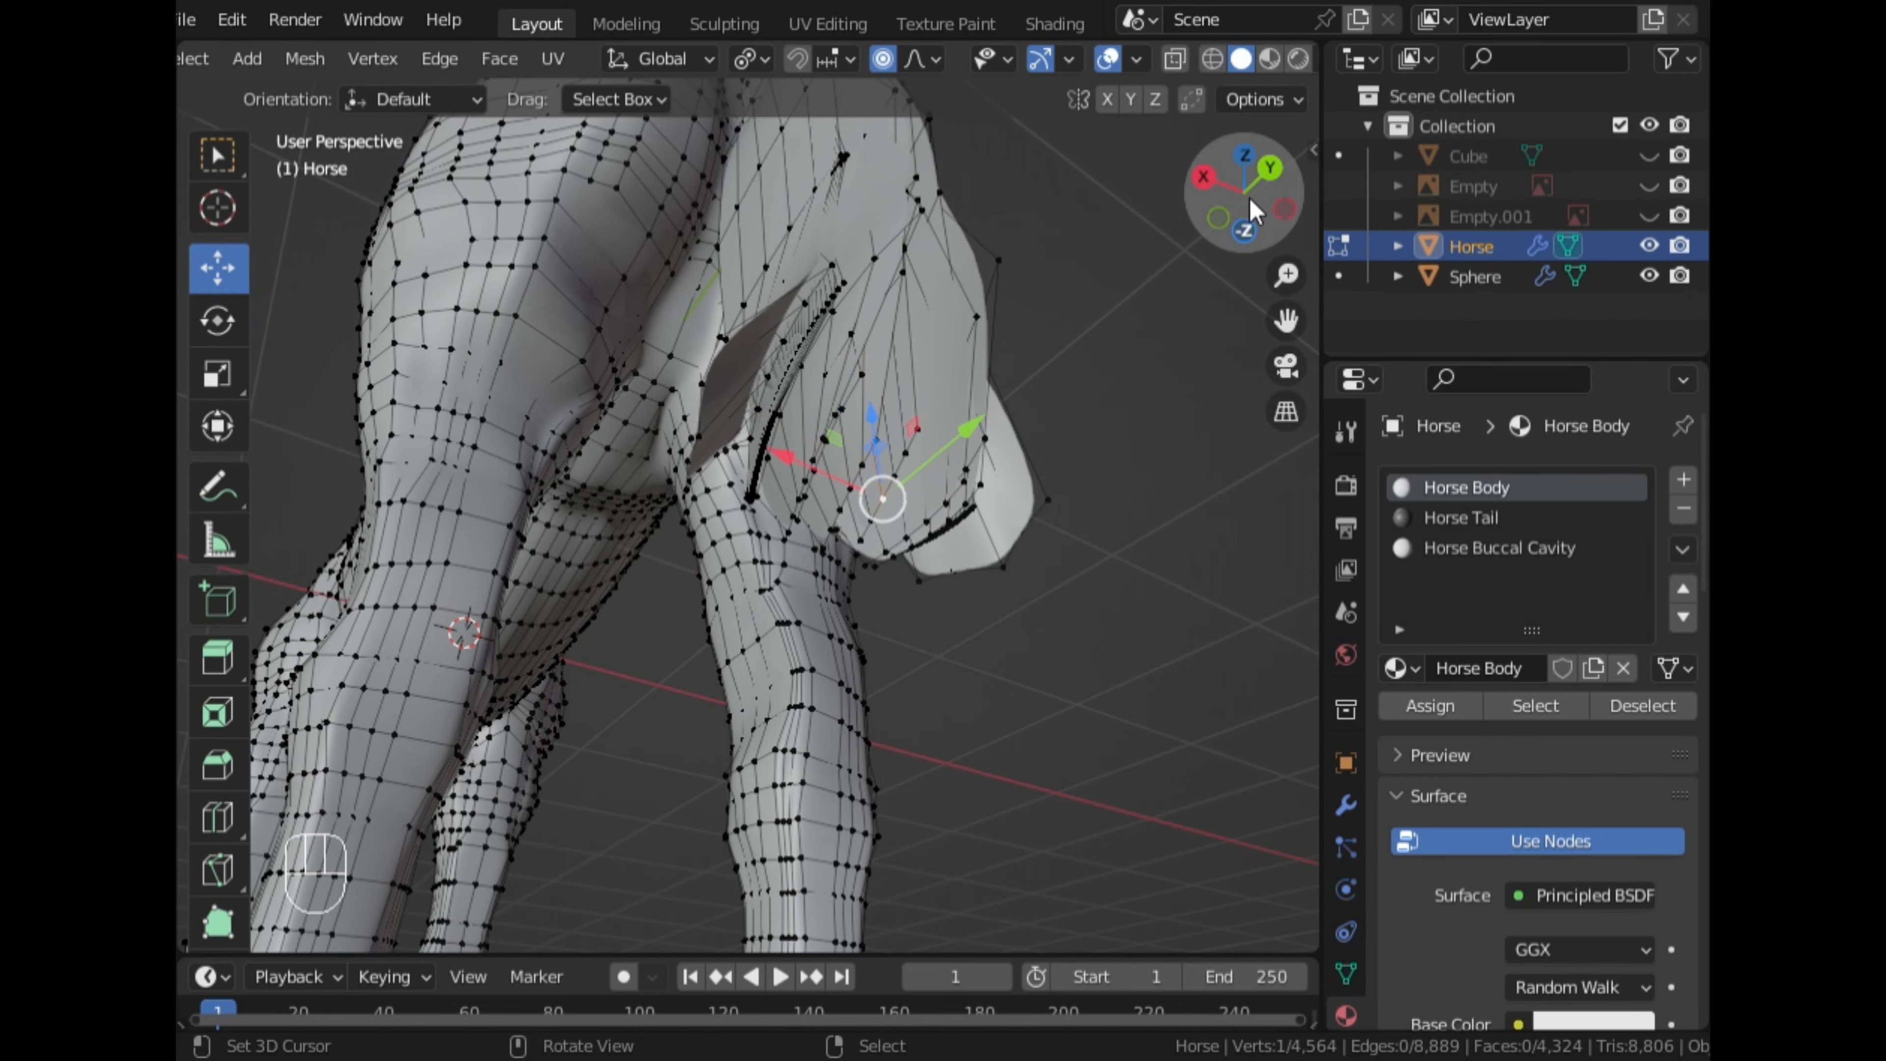
{"action": "left_click", "coordinate": [1203, 176]}
{"action": "key", "text": "g"}
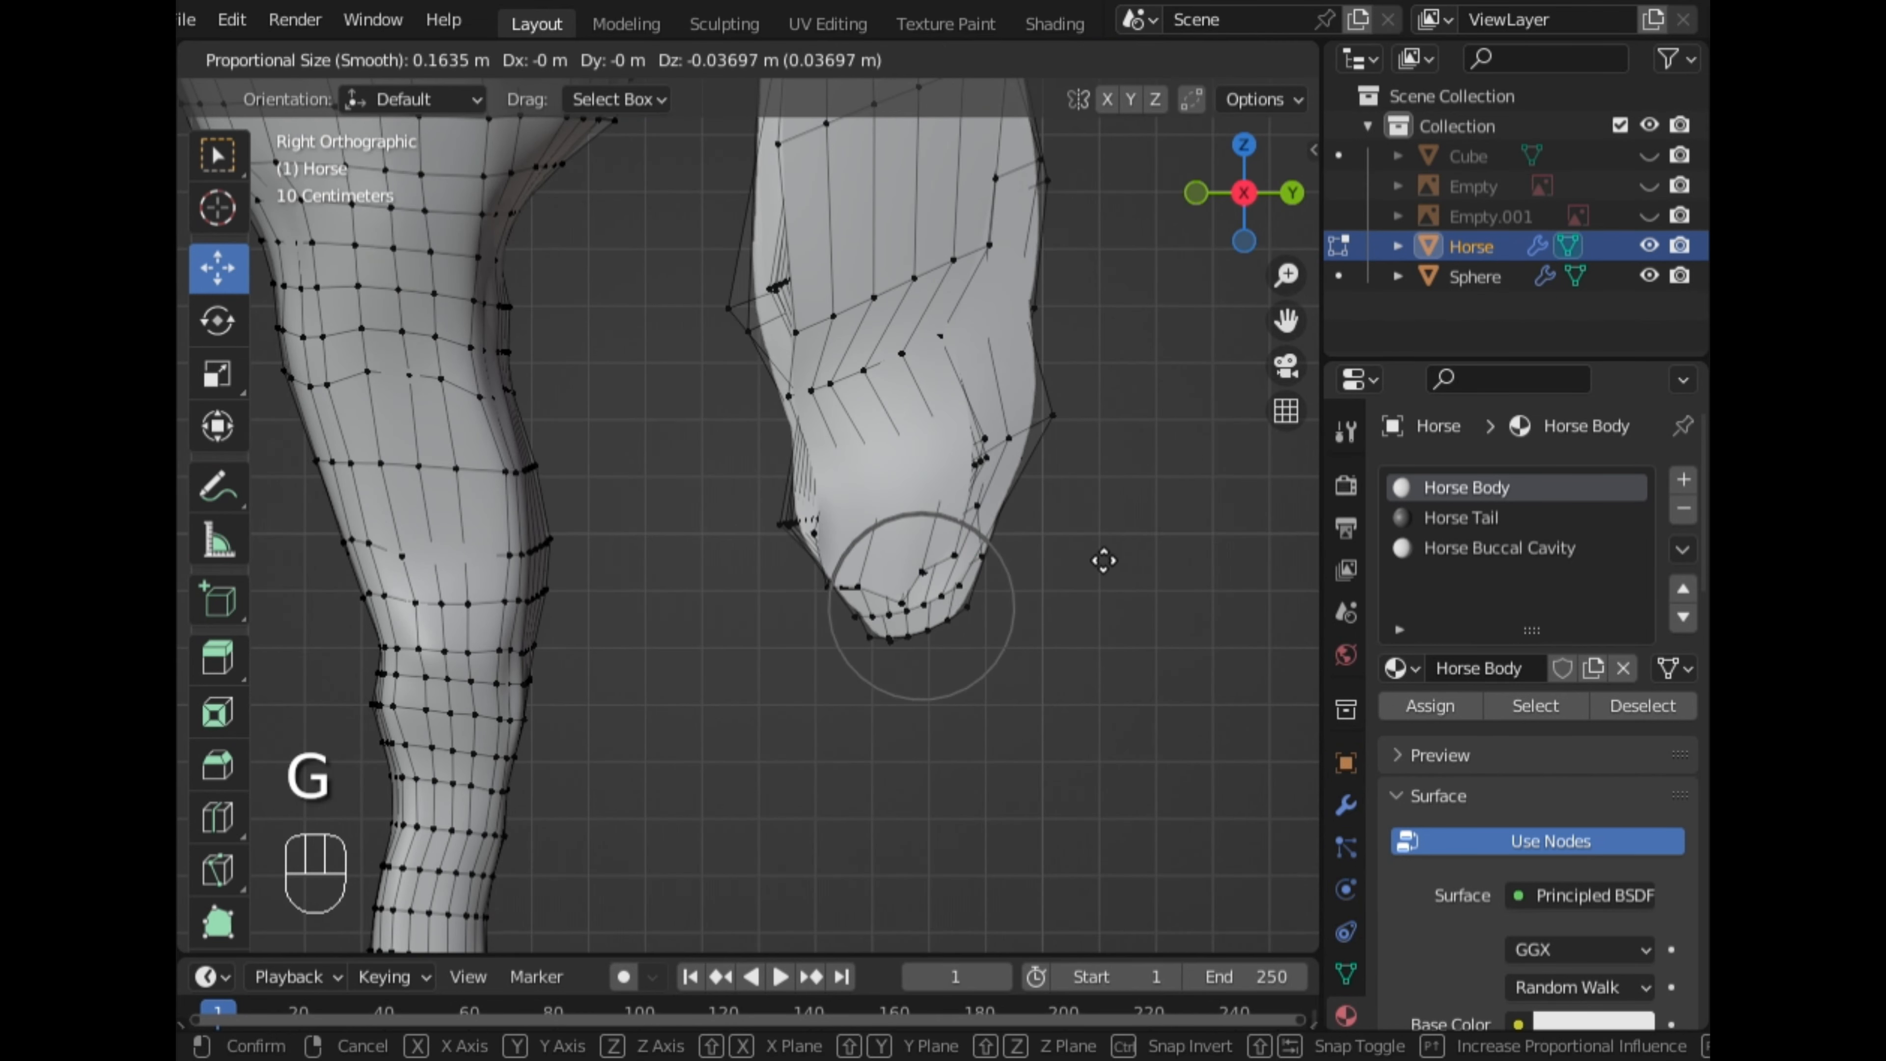
{"action": "scroll", "coordinate": [1102, 610], "scroll_direction": "down", "scroll_amount": 6}
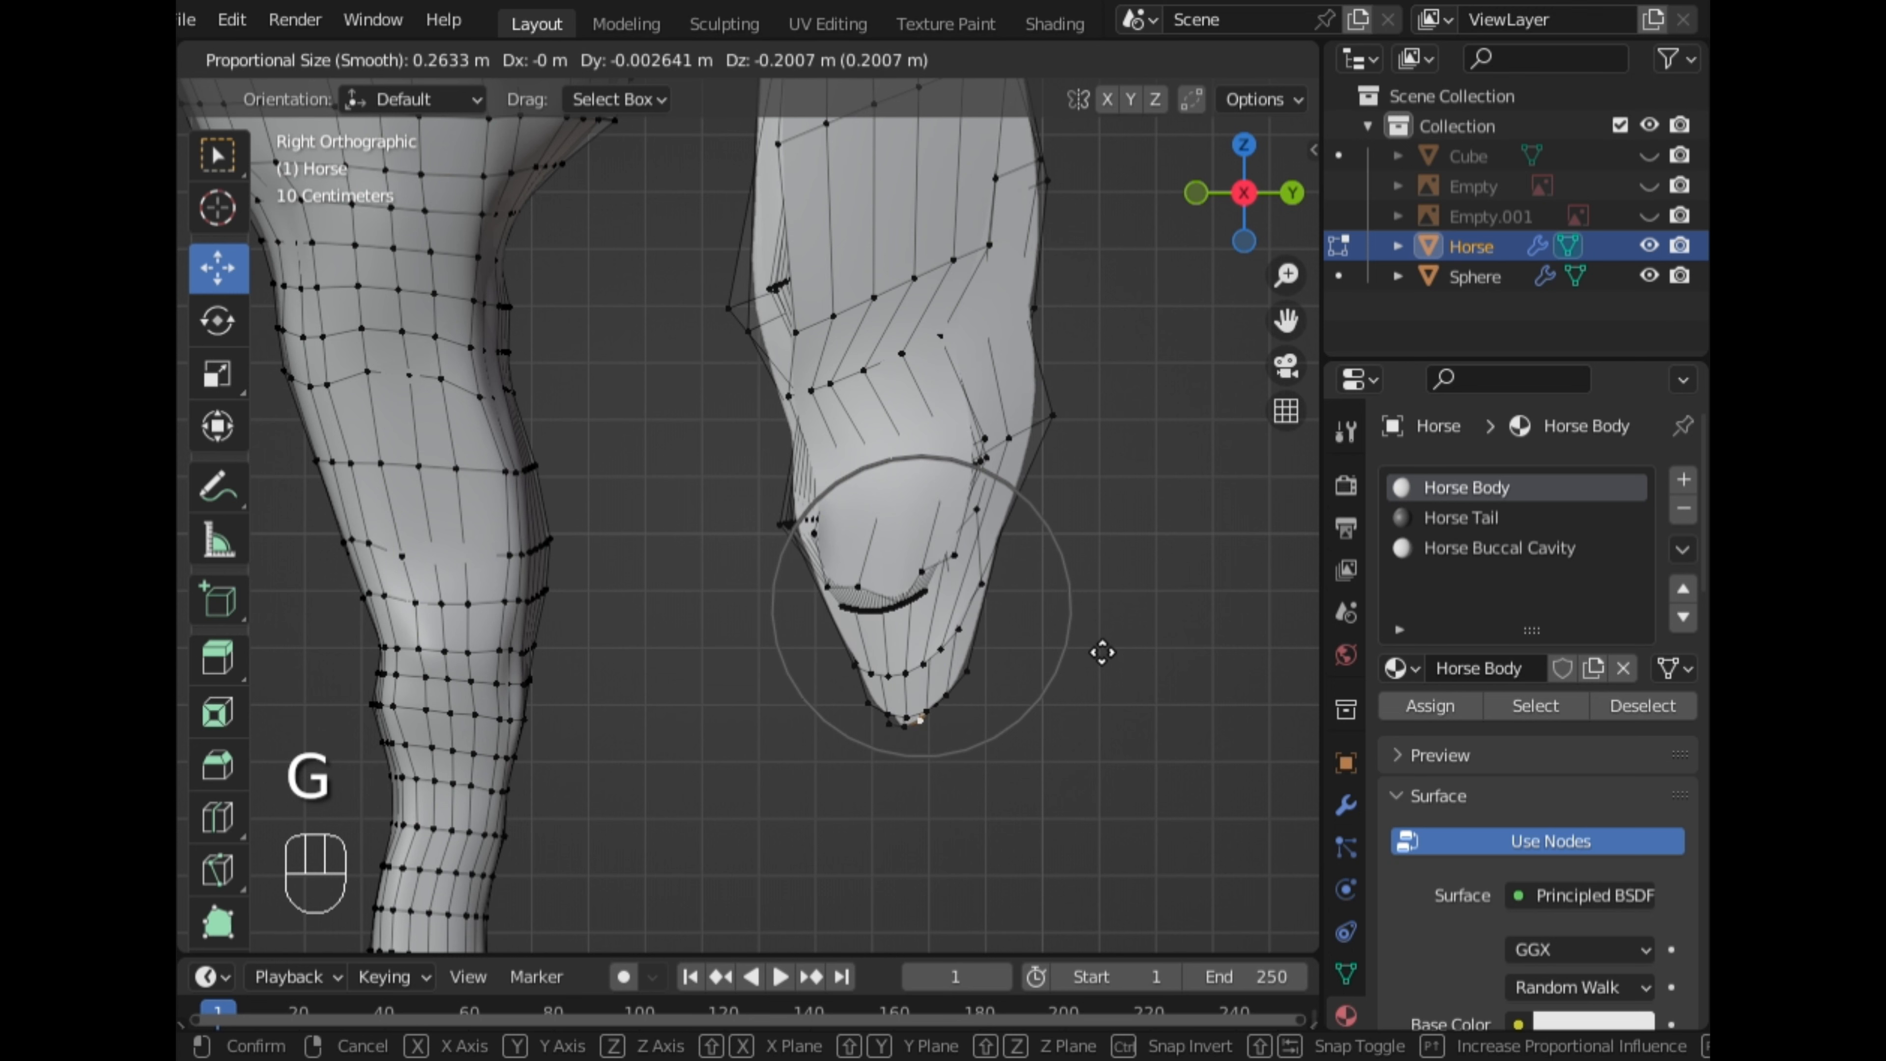
{"action": "left_click", "coordinate": [1096, 669]}
Move a vertex near the rear edge and one near the front edge of the tail with proportional editing to smooth its outline
{"action": "scroll", "coordinate": [1095, 666], "scroll_direction": "down", "scroll_amount": 3}
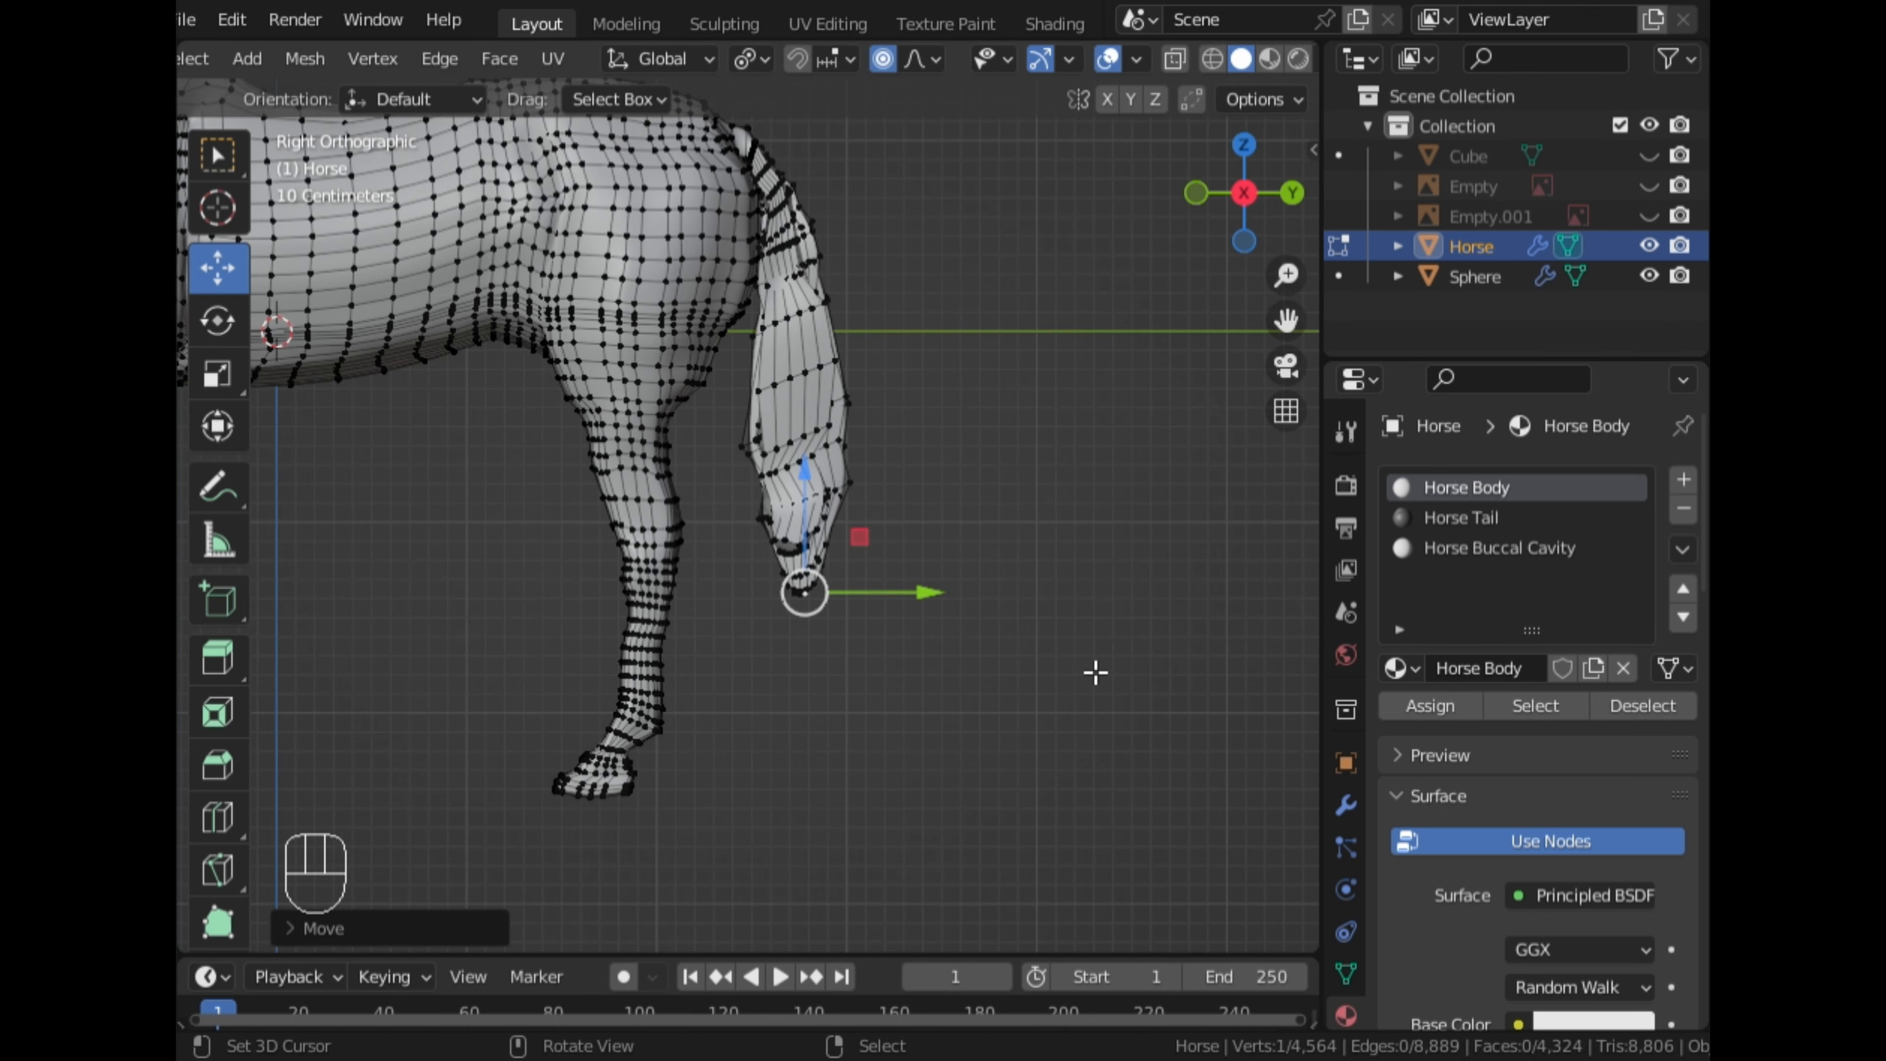
{"action": "scroll", "coordinate": [1073, 657], "scroll_direction": "up", "scroll_amount": 2}
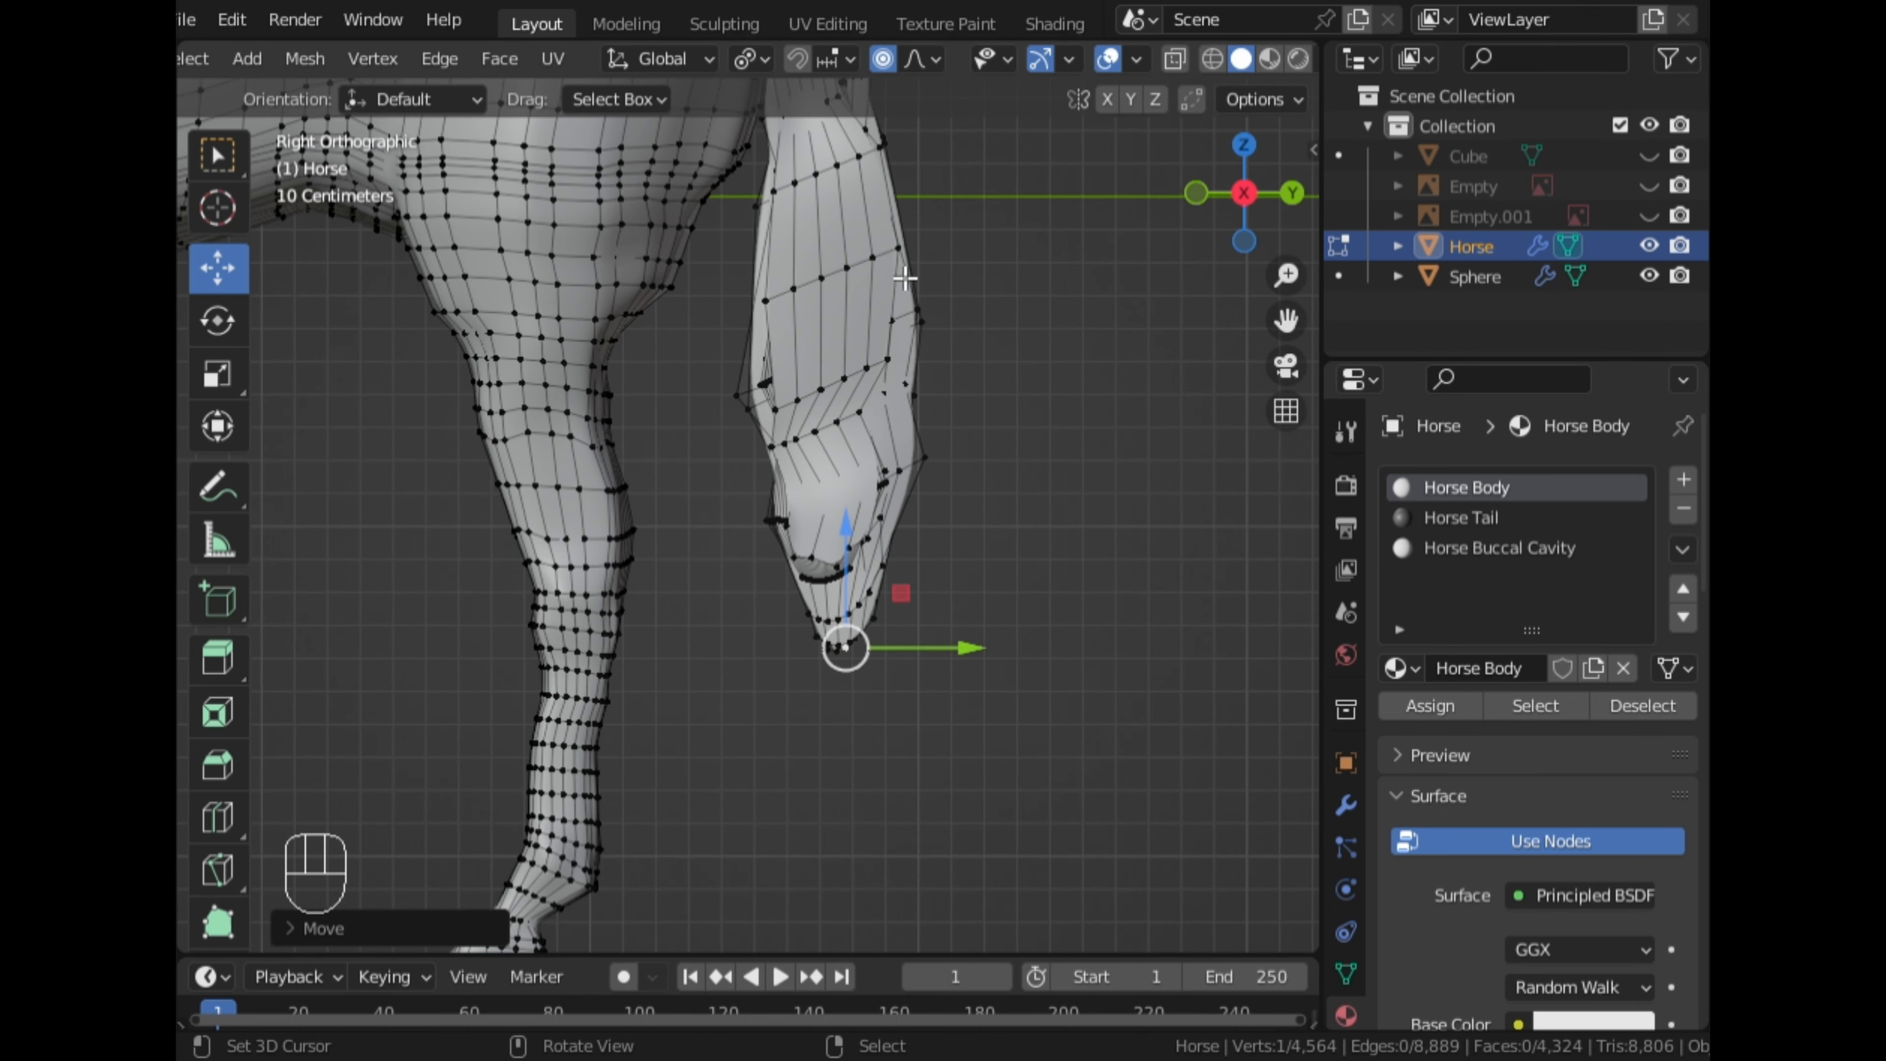
{"action": "left_click", "coordinate": [900, 252]}
{"action": "key", "text": "g"}
{"action": "left_click", "coordinate": [1029, 411]}
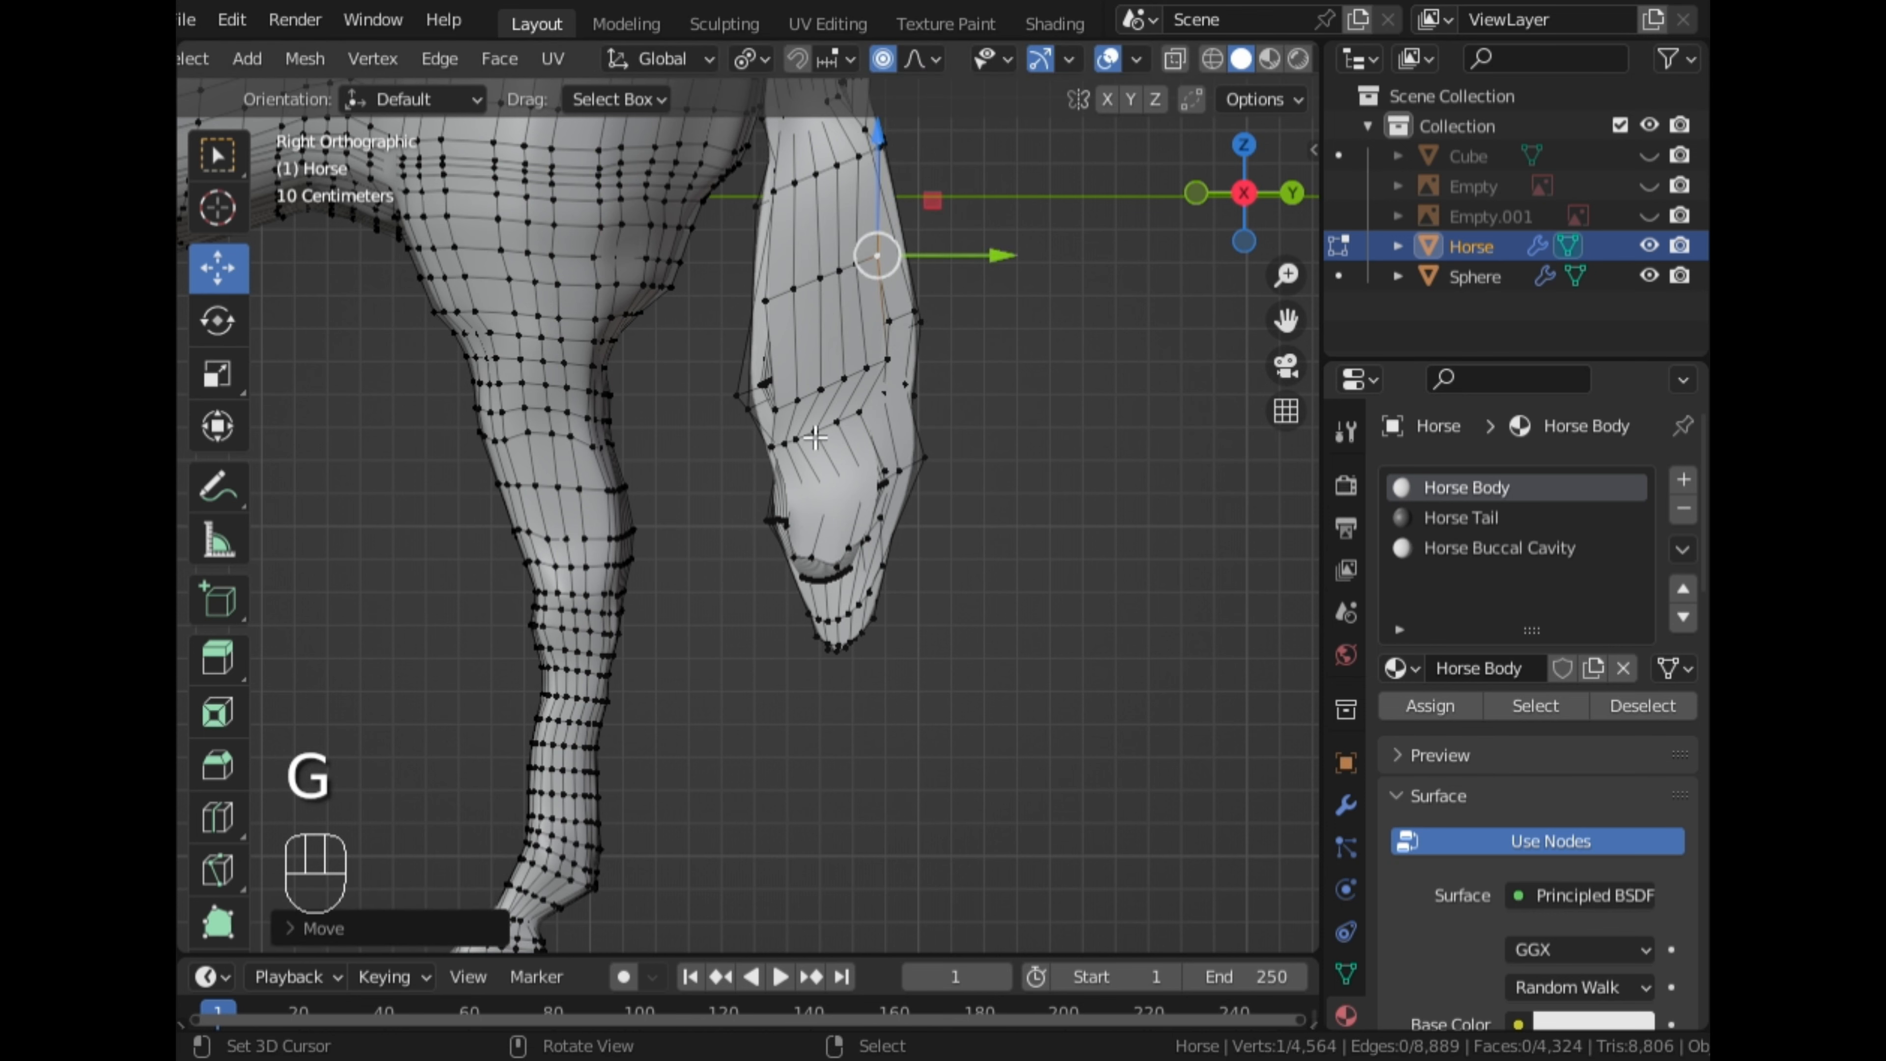
{"action": "left_click", "coordinate": [784, 456]}
{"action": "key", "text": "g"}
{"action": "left_click", "coordinate": [913, 493]}
Switch to Object Mode and examine the shape of the lengthened tail from the side and from behind
{"action": "middle_click_drag", "start_coordinate": [753, 485], "coordinate": [743, 536]}
{"action": "key", "text": "Tab"}
{"action": "scroll", "coordinate": [977, 534], "scroll_direction": "down", "scroll_amount": 6}
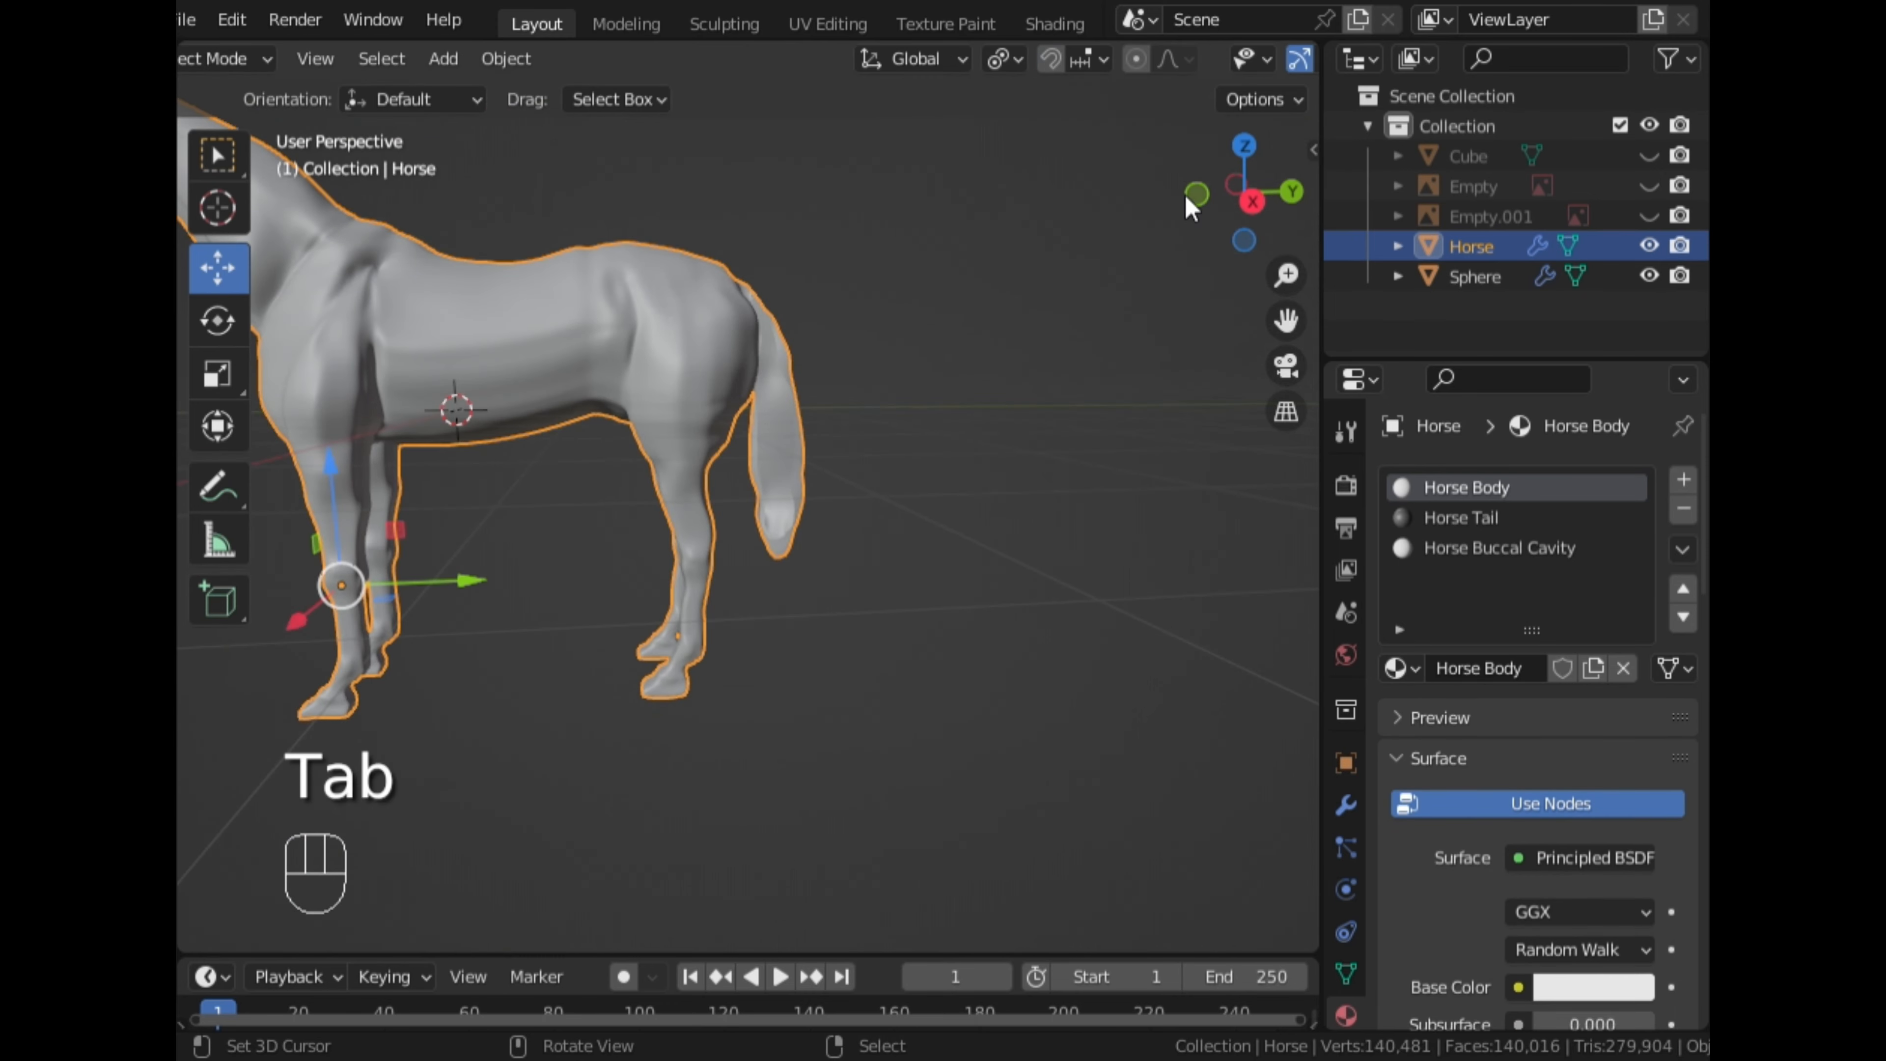
{"action": "left_click", "coordinate": [1251, 202]}
{"action": "middle_click_drag", "start_coordinate": [1045, 379], "coordinate": [869, 545]}
{"action": "scroll", "coordinate": [828, 487], "scroll_direction": "up", "scroll_amount": 5}
Return to Edit Mode and move the selected vertex on the side of the tail along the X axis with proportional editing
{"action": "key", "text": "Tab"}
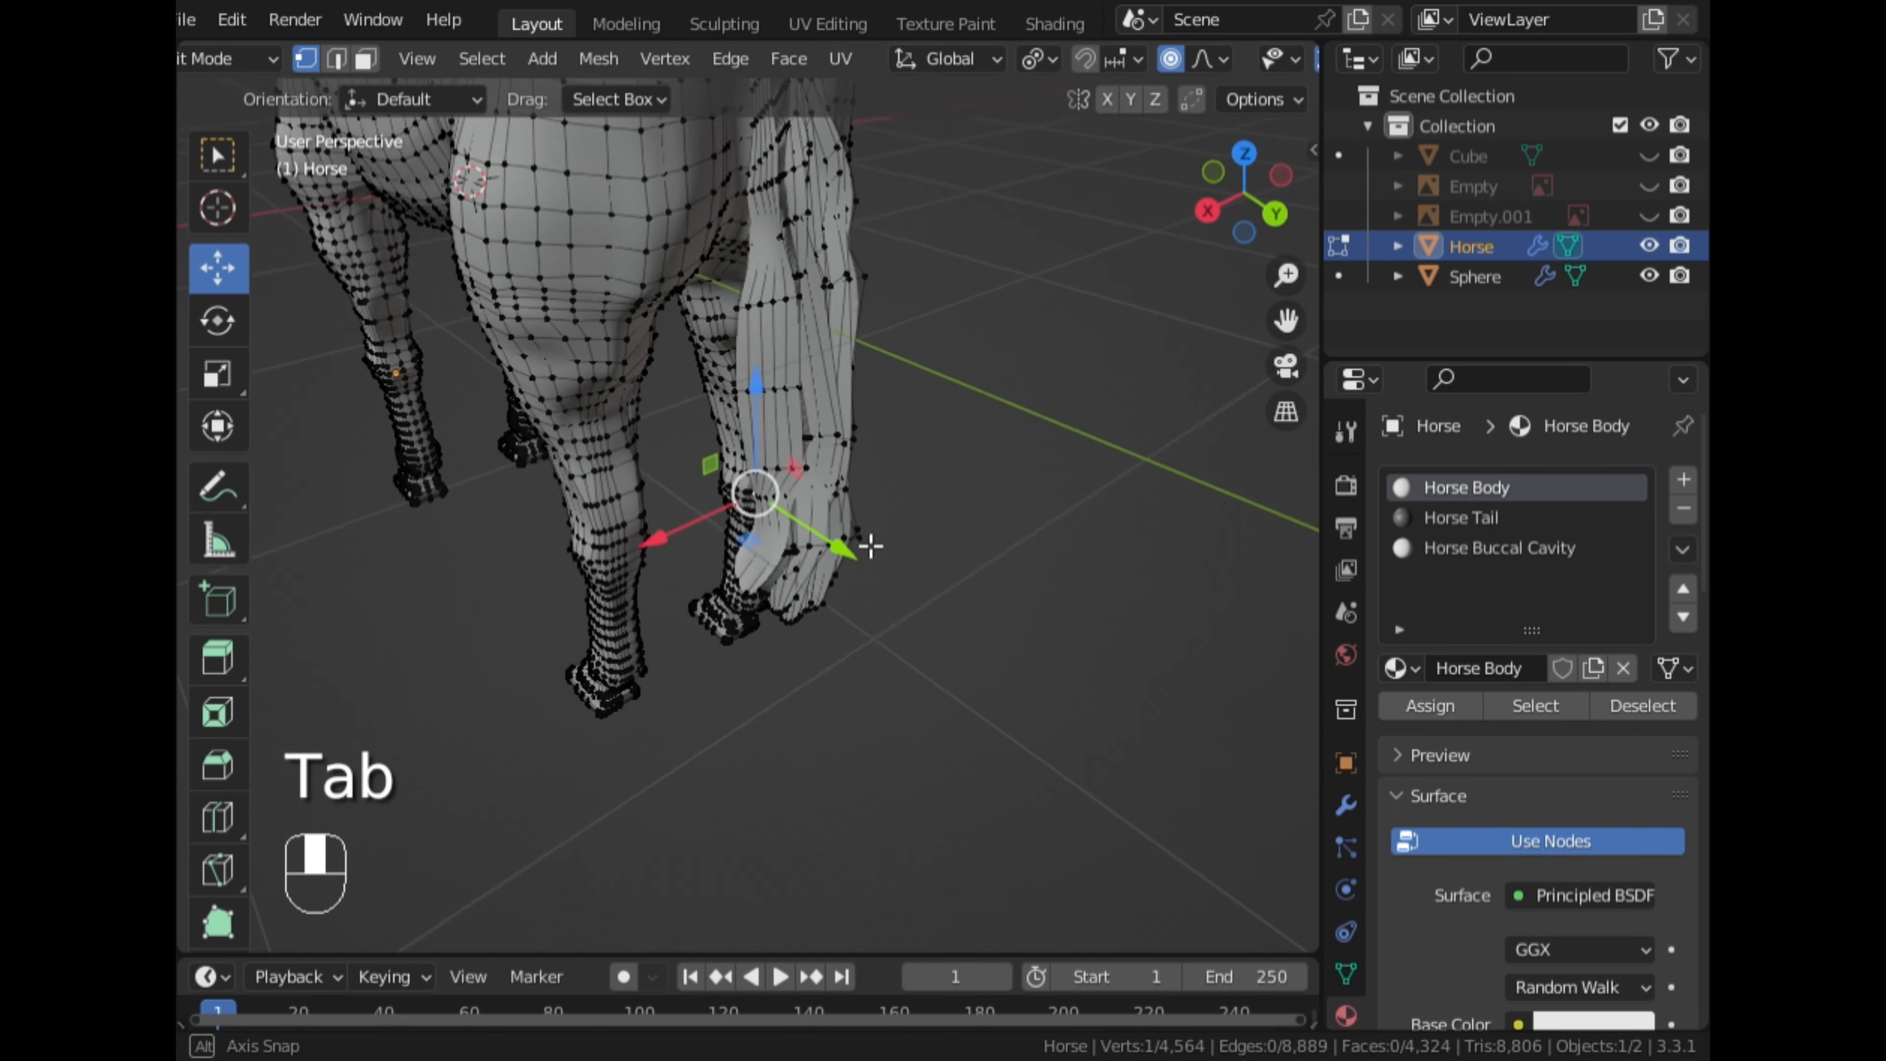
{"action": "scroll", "coordinate": [871, 547], "scroll_direction": "up", "scroll_amount": 2}
{"action": "middle_click_drag", "start_coordinate": [849, 406], "coordinate": [757, 461]}
{"action": "key", "text": "g"}
{"action": "key", "text": "x"}
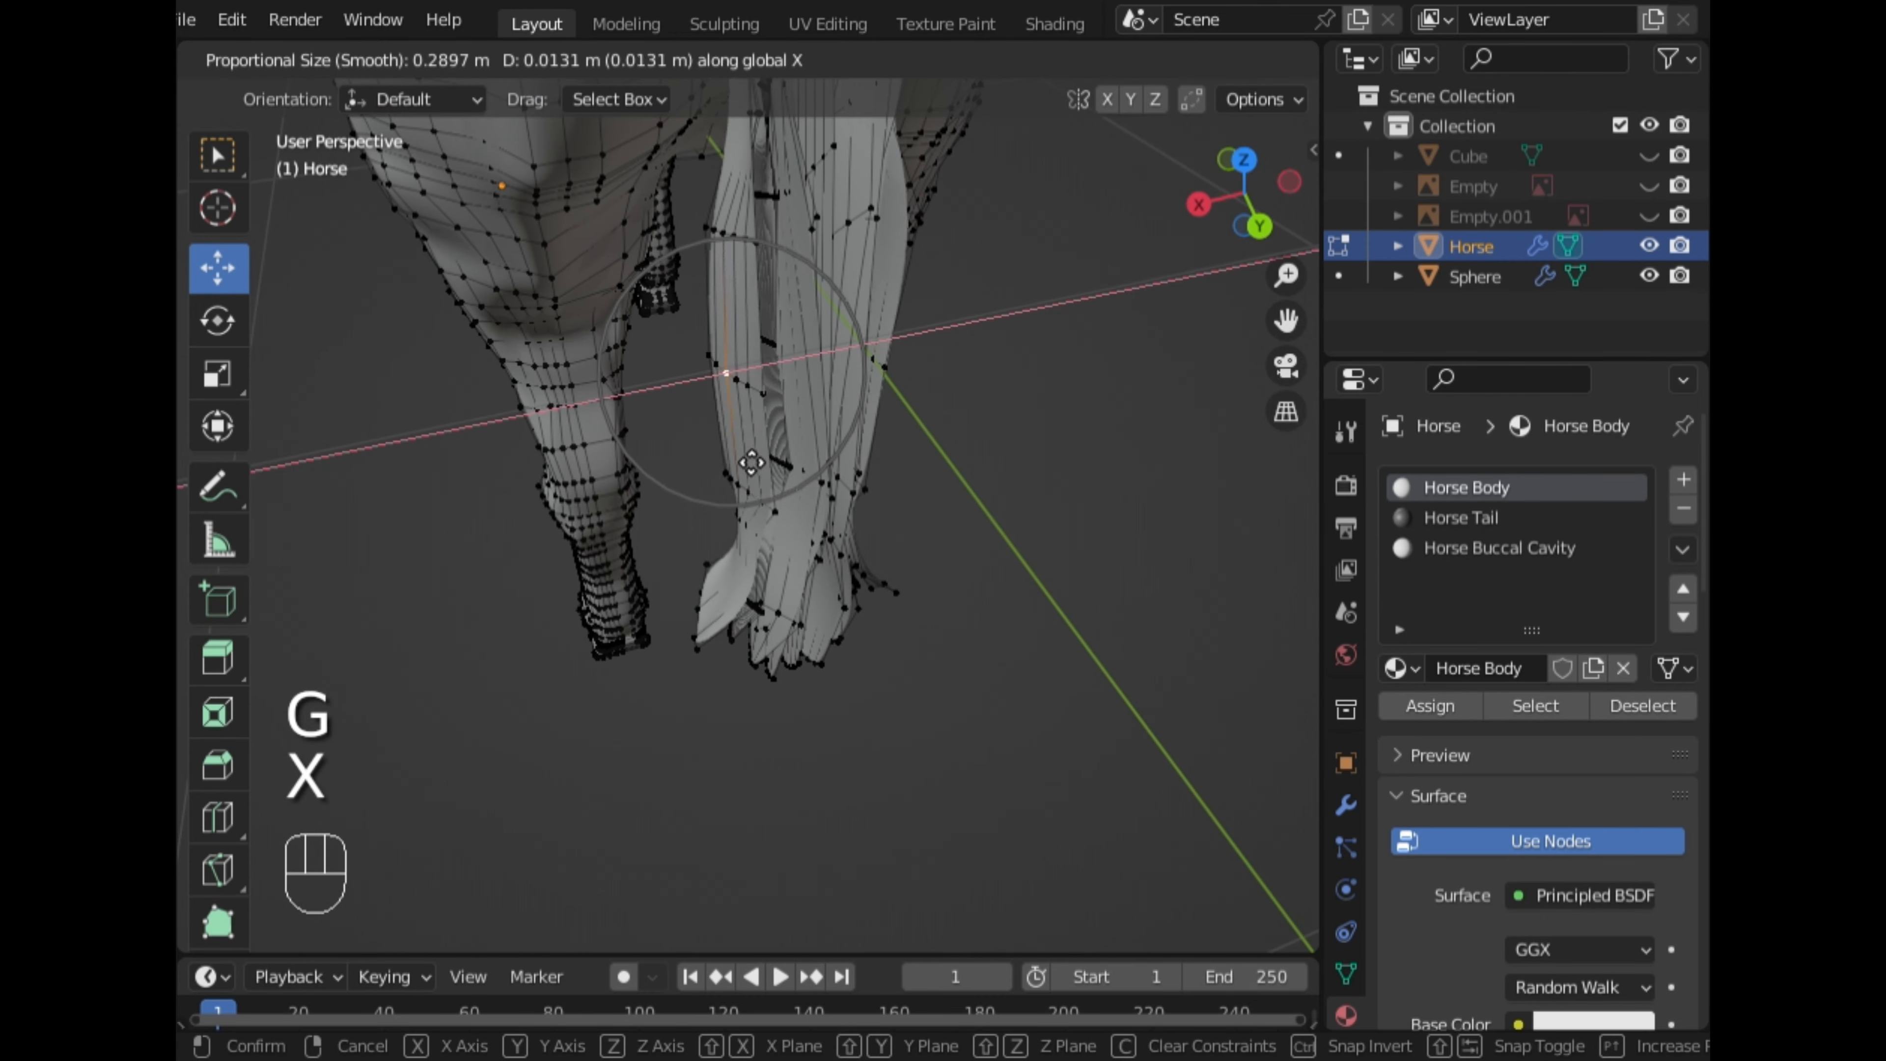
{"action": "left_click", "coordinate": [724, 466]}
Add a loop cut across the strip of faces on the tail's side
{"action": "mouse_move", "coordinate": [977, 518]}
{"action": "middle_mouse_down"}
{"action": "mouse_move", "coordinate": [988, 565]}
{"action": "mouse_move", "coordinate": [1011, 518]}
{"action": "middle_mouse_up"}
{"action": "middle_click_drag", "start_coordinate": [890, 436], "coordinate": [862, 247]}
{"action": "key", "text": "ctrl+r"}
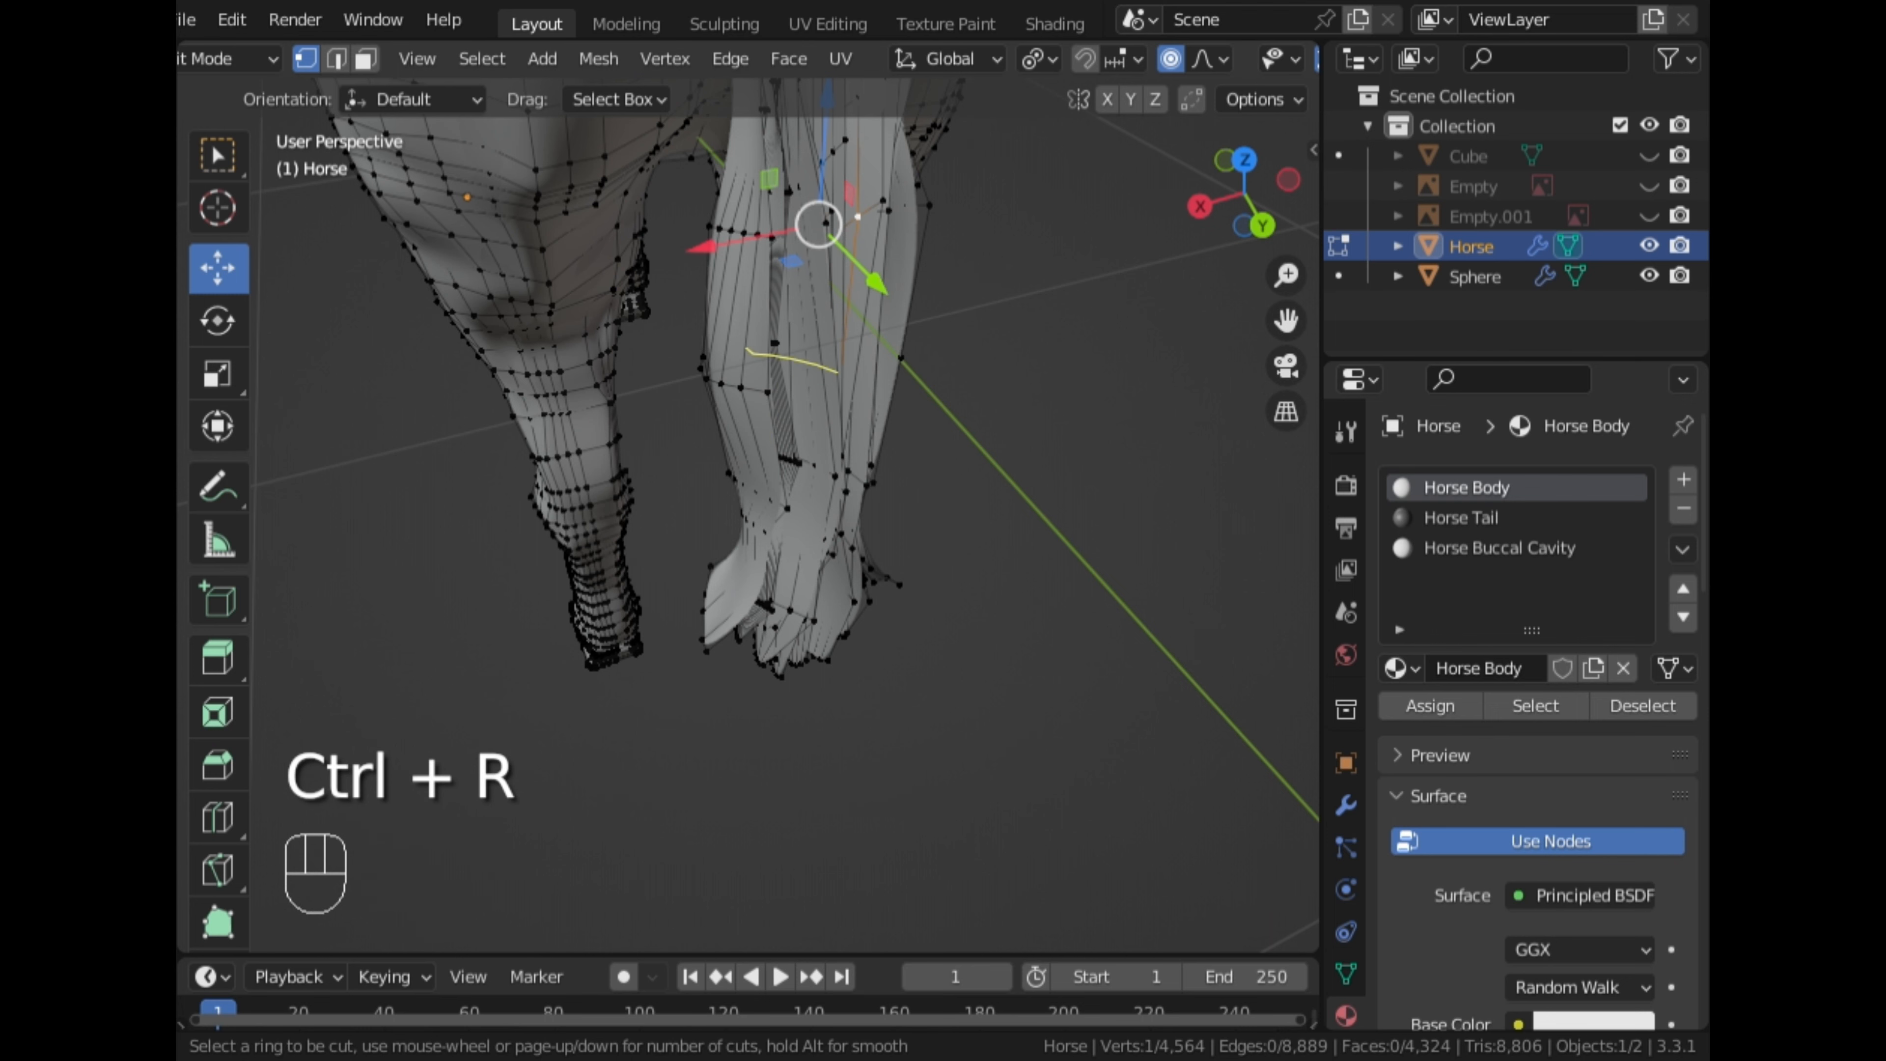
{"action": "left_click", "coordinate": [871, 335]}
{"action": "left_click", "coordinate": [872, 333]}
Move a vertex on the tail's rear edge outward in the right side view to widen the middle of the tail
{"action": "middle_click_drag", "start_coordinate": [872, 333], "coordinate": [779, 437]}
{"action": "right_click", "coordinate": [815, 434]}
{"action": "middle_click_drag", "start_coordinate": [884, 535], "coordinate": [1090, 463]}
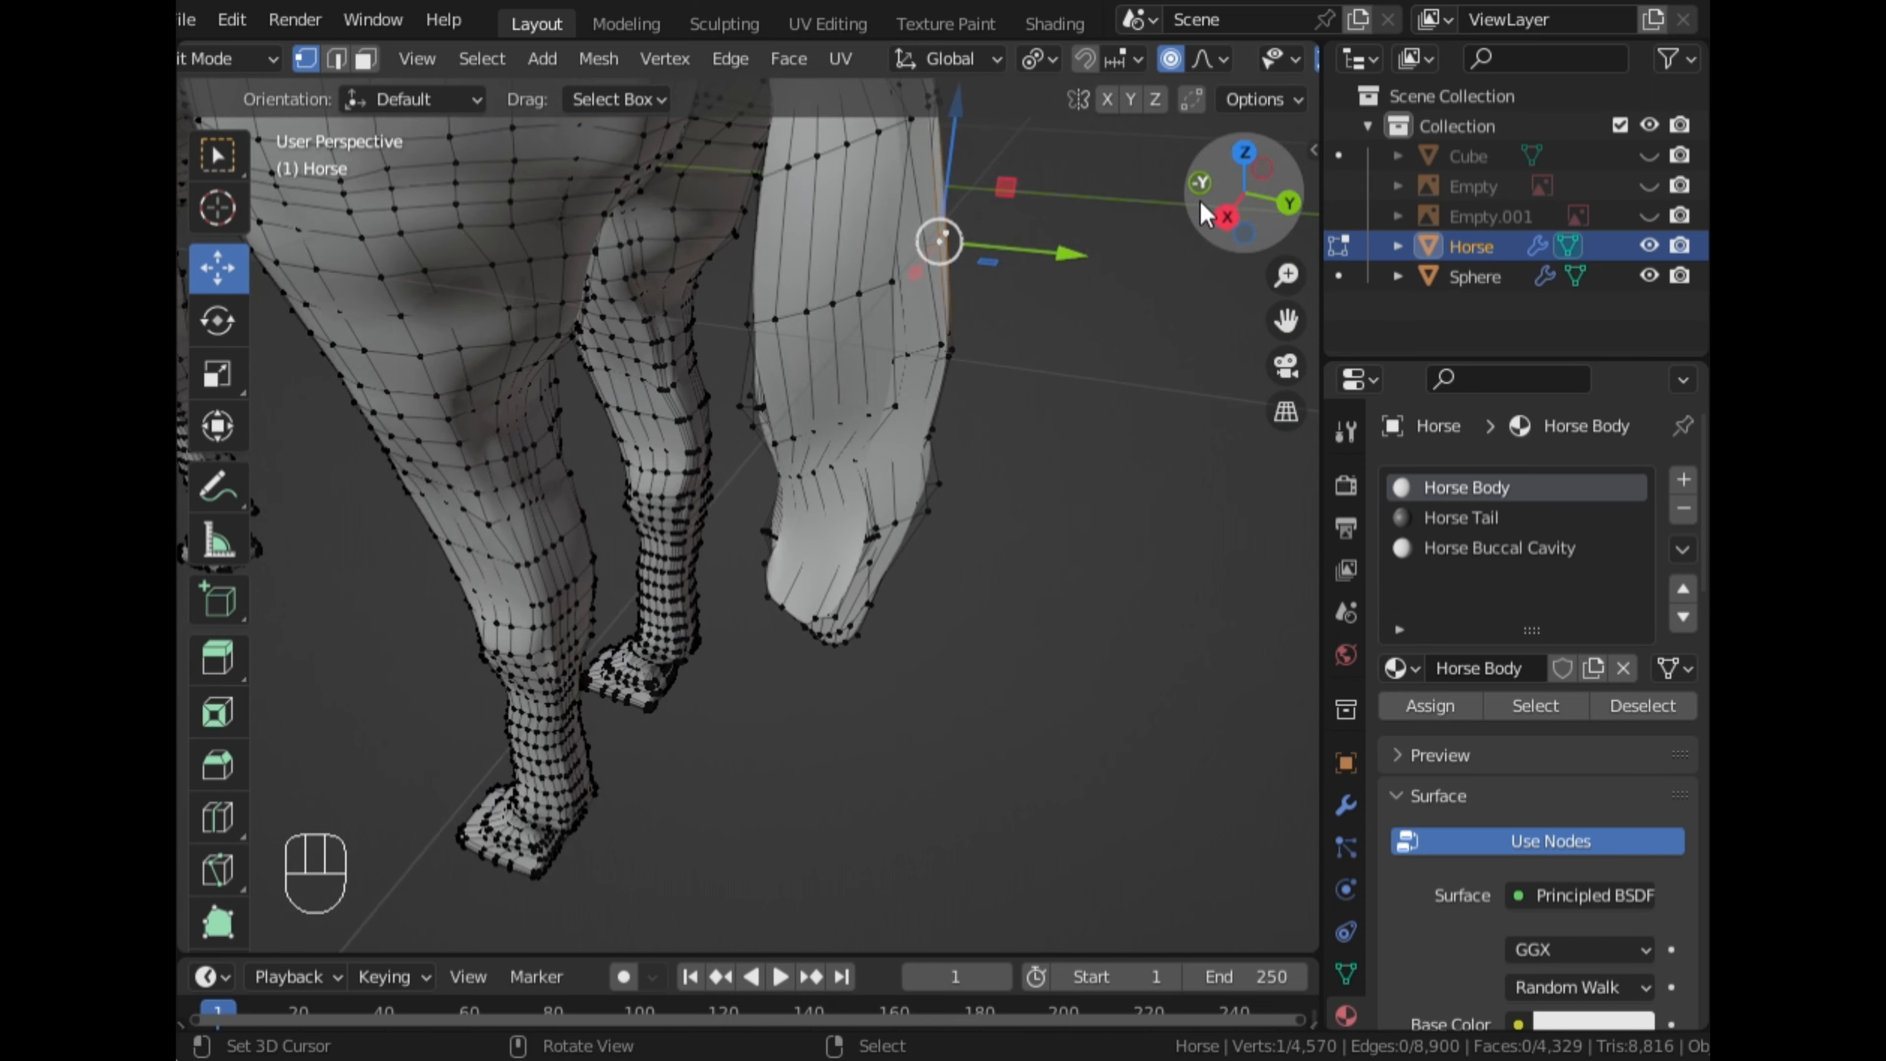
{"action": "left_click", "coordinate": [1202, 183]}
{"action": "left_click", "coordinate": [1280, 195]}
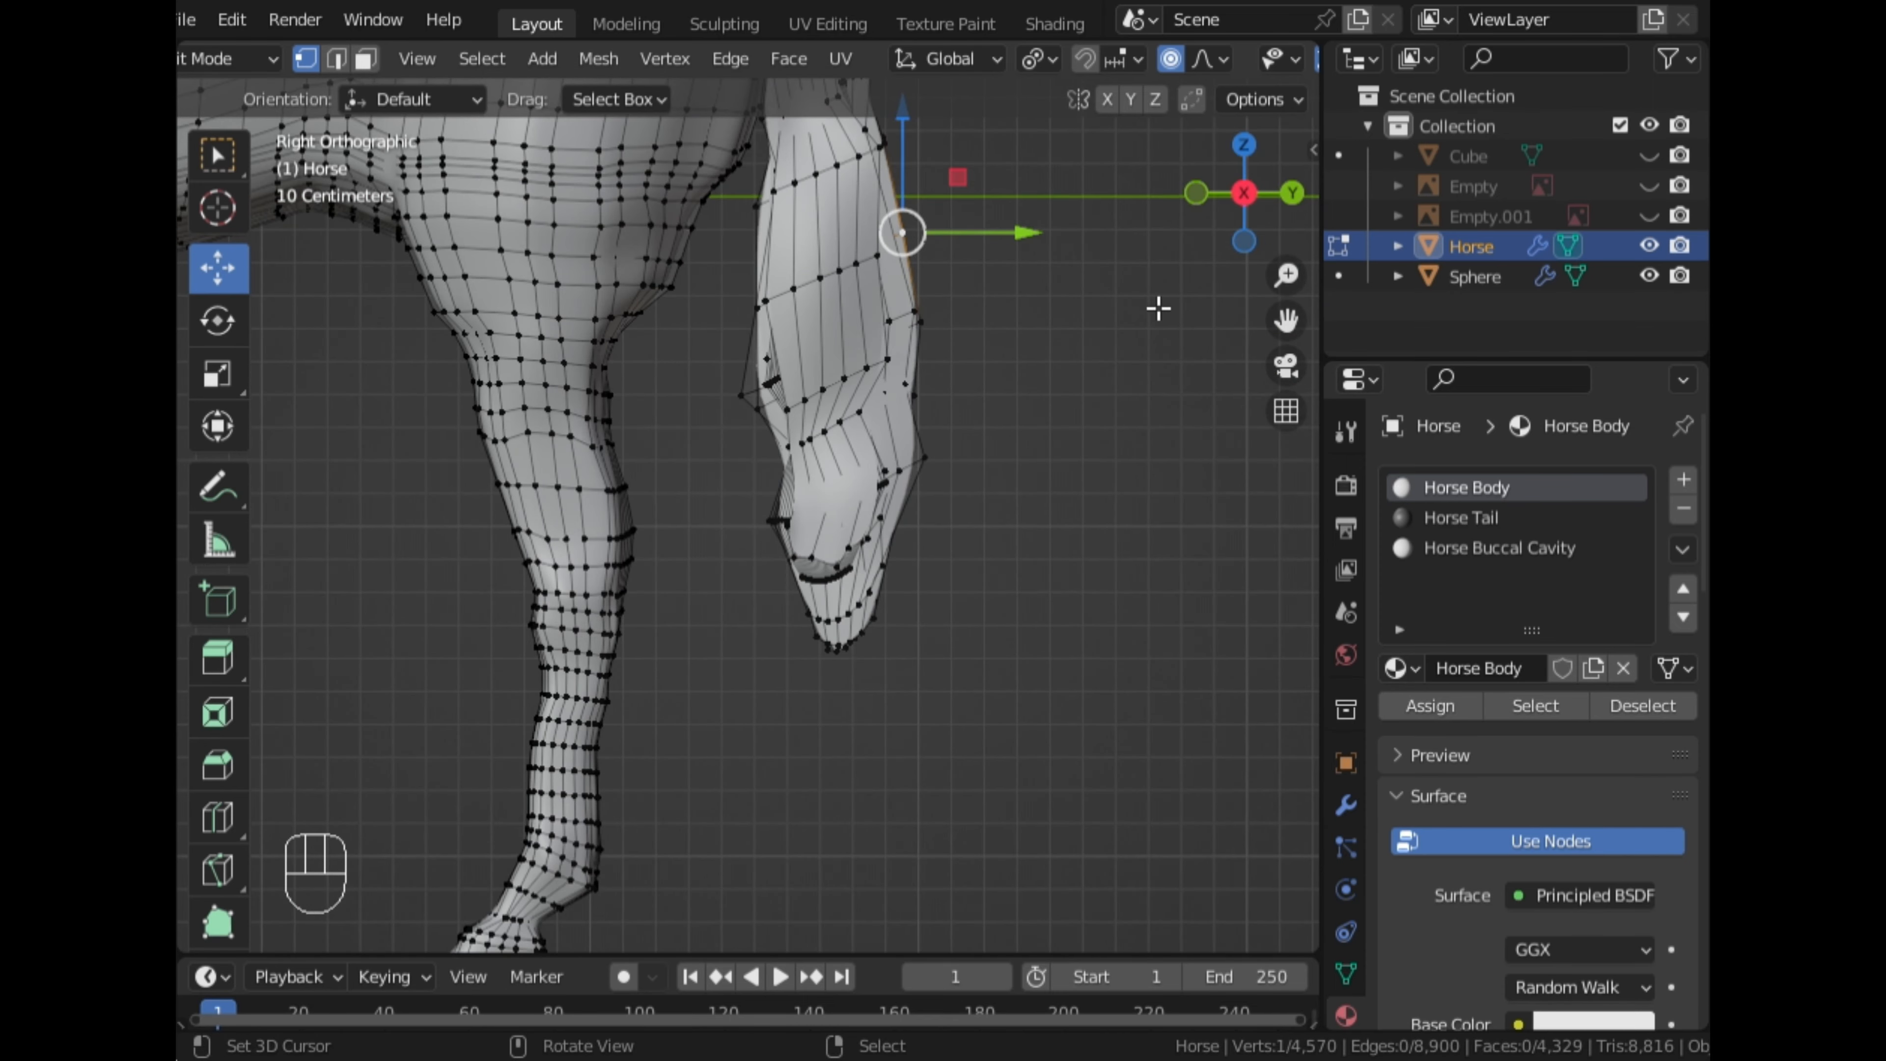
{"action": "key", "text": "g"}
{"action": "left_click", "coordinate": [1201, 318]}
{"action": "scroll", "coordinate": [1153, 329], "scroll_direction": "down", "scroll_amount": 4}
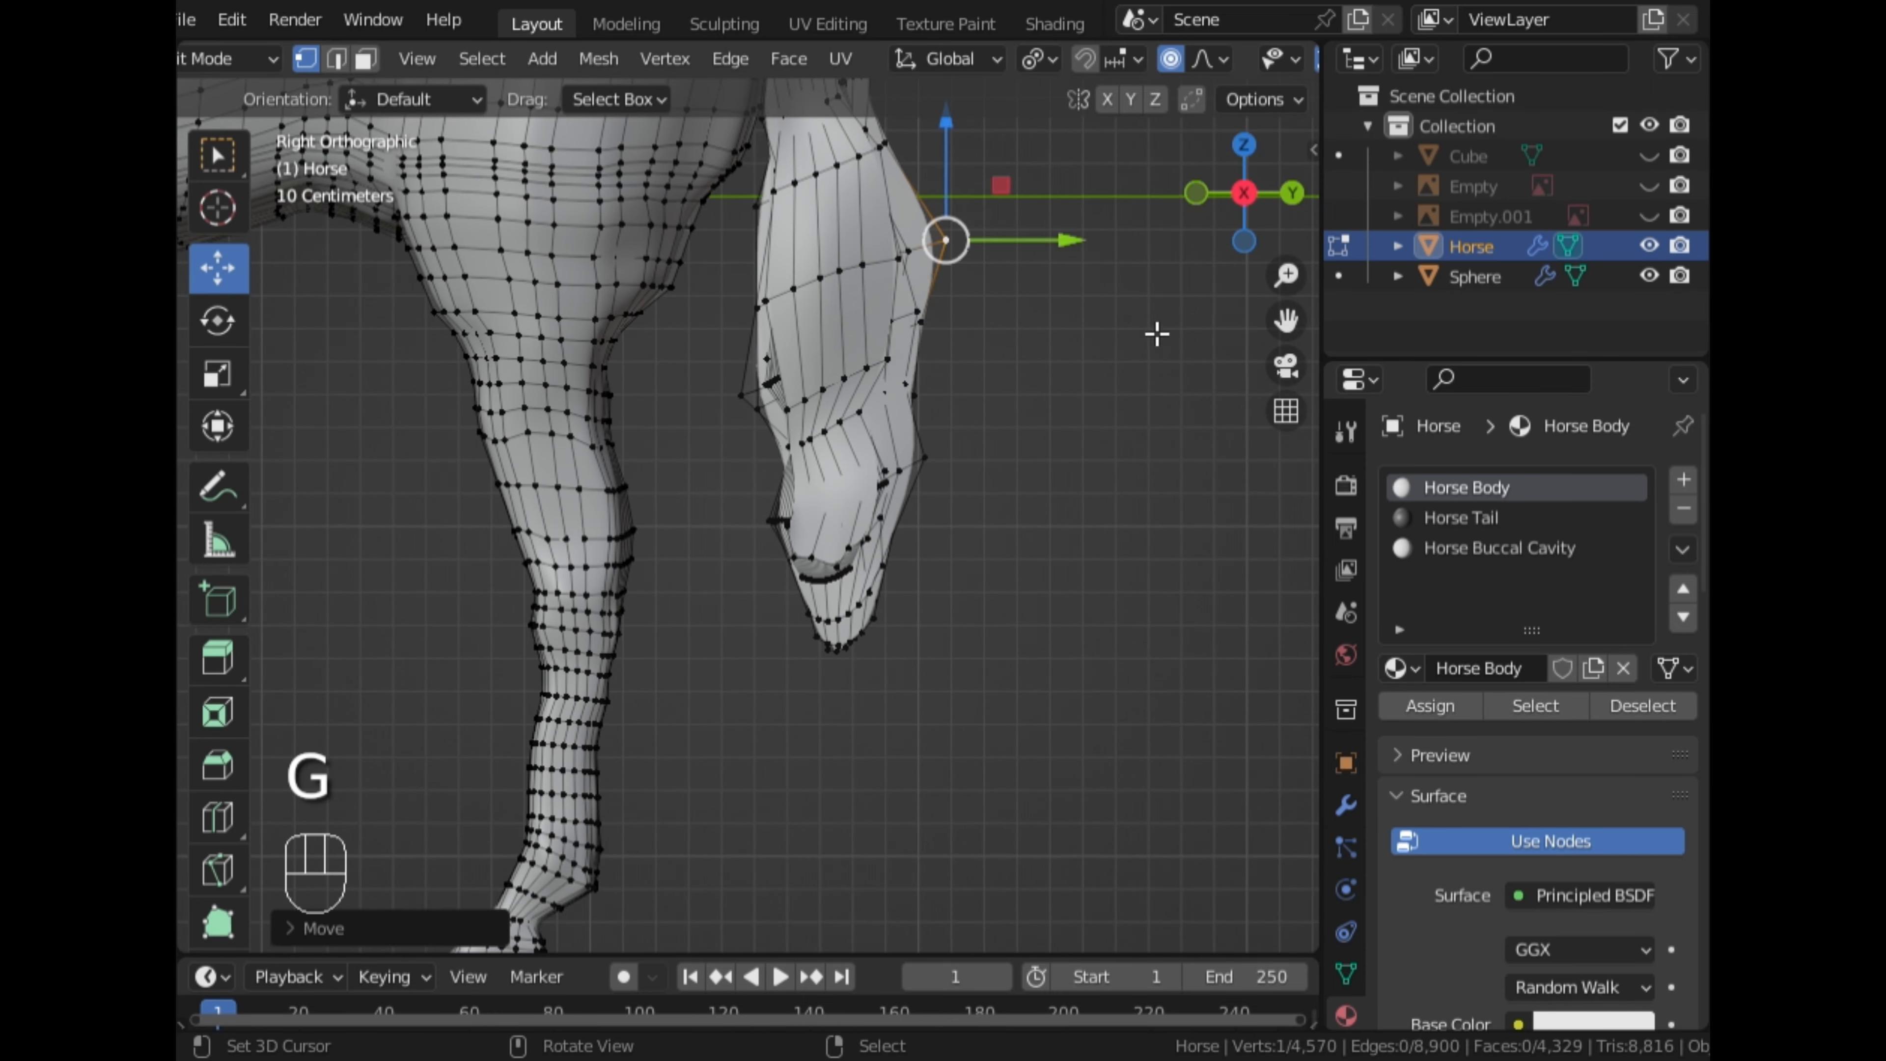
Switch to Object Mode and examine the tail up close and the whole horse's silhouette in the right side view
{"action": "key", "text": "Tab"}
{"action": "scroll", "coordinate": [1093, 357], "scroll_direction": "down", "scroll_amount": 1}
{"action": "left_click_drag", "start_coordinate": [1283, 326], "coordinate": [1204, 483]}
{"action": "scroll", "coordinate": [1054, 468], "scroll_direction": "up", "scroll_amount": 2}
{"action": "middle_click_drag", "start_coordinate": [1046, 462], "coordinate": [880, 529]}
{"action": "scroll", "coordinate": [734, 526], "scroll_direction": "up", "scroll_amount": 2}
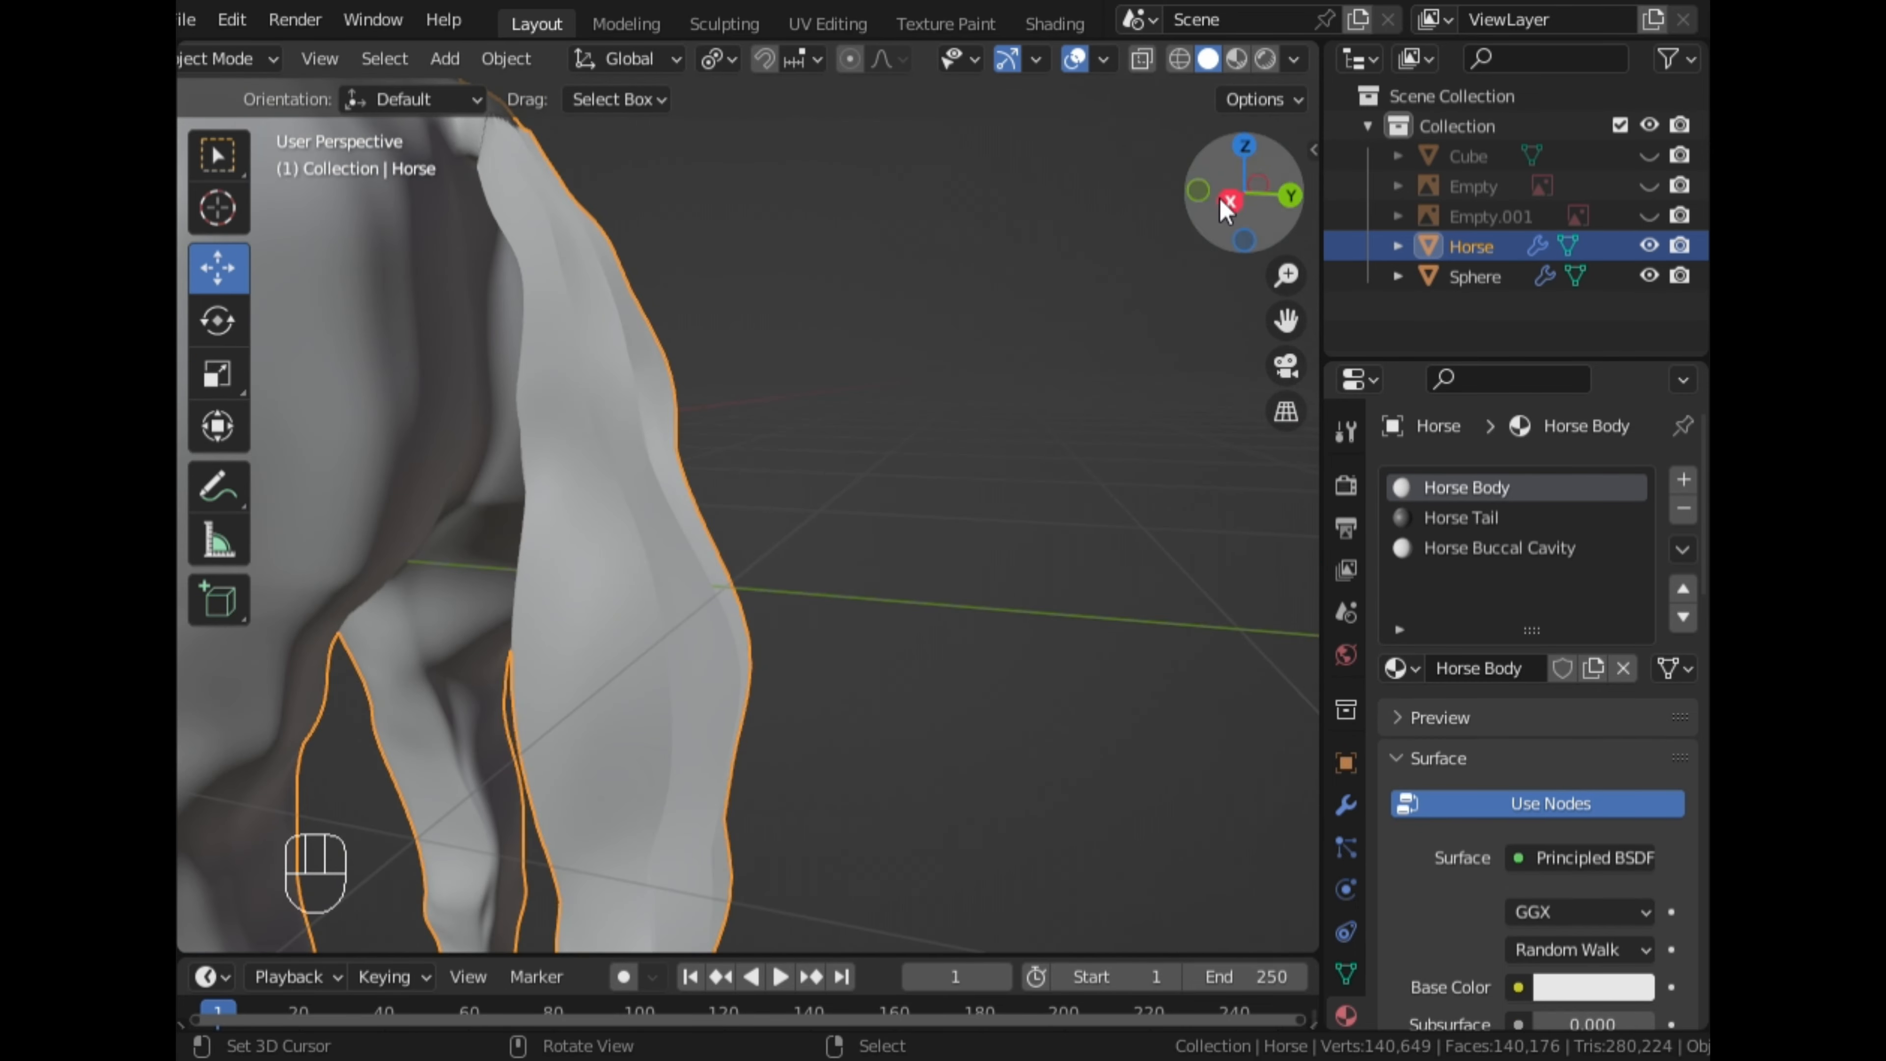
{"action": "left_click", "coordinate": [1209, 206]}
{"action": "scroll", "coordinate": [1007, 375], "scroll_direction": "down", "scroll_amount": 5}
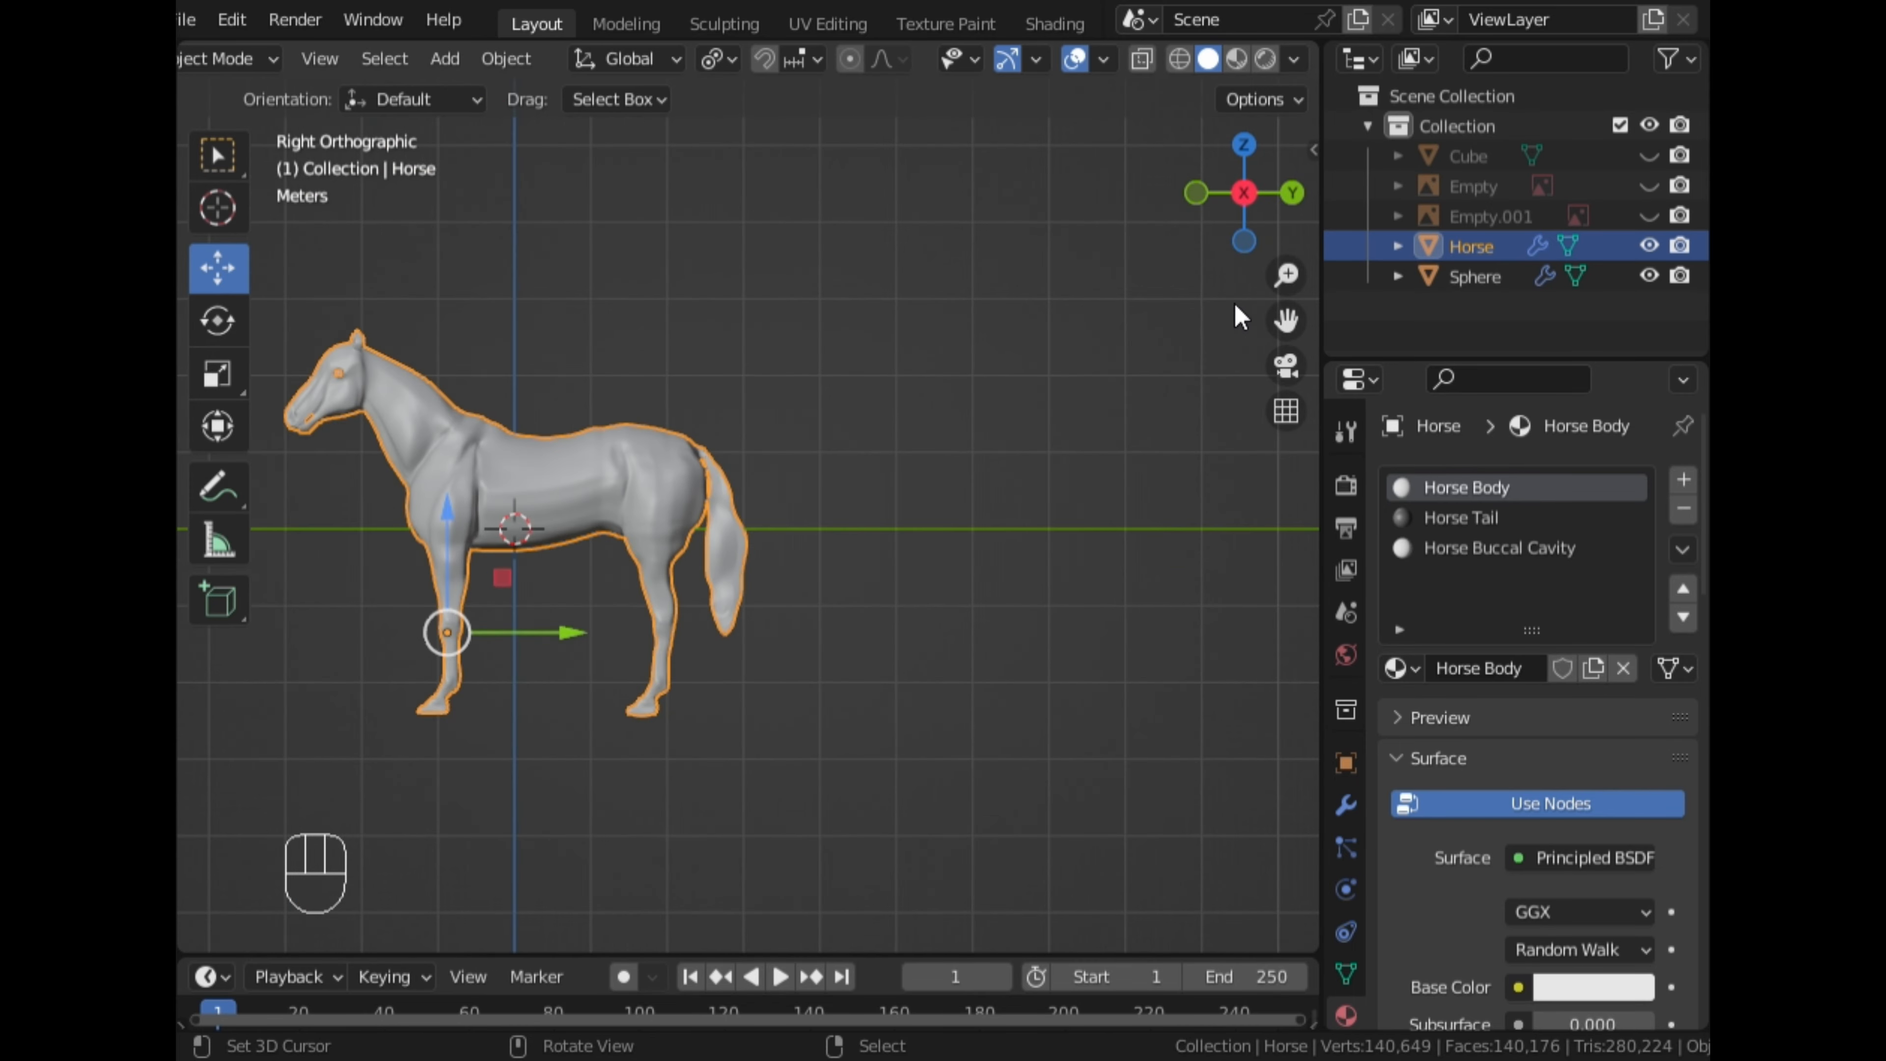
{"action": "left_click_drag", "start_coordinate": [1288, 326], "coordinate": [1469, 224]}
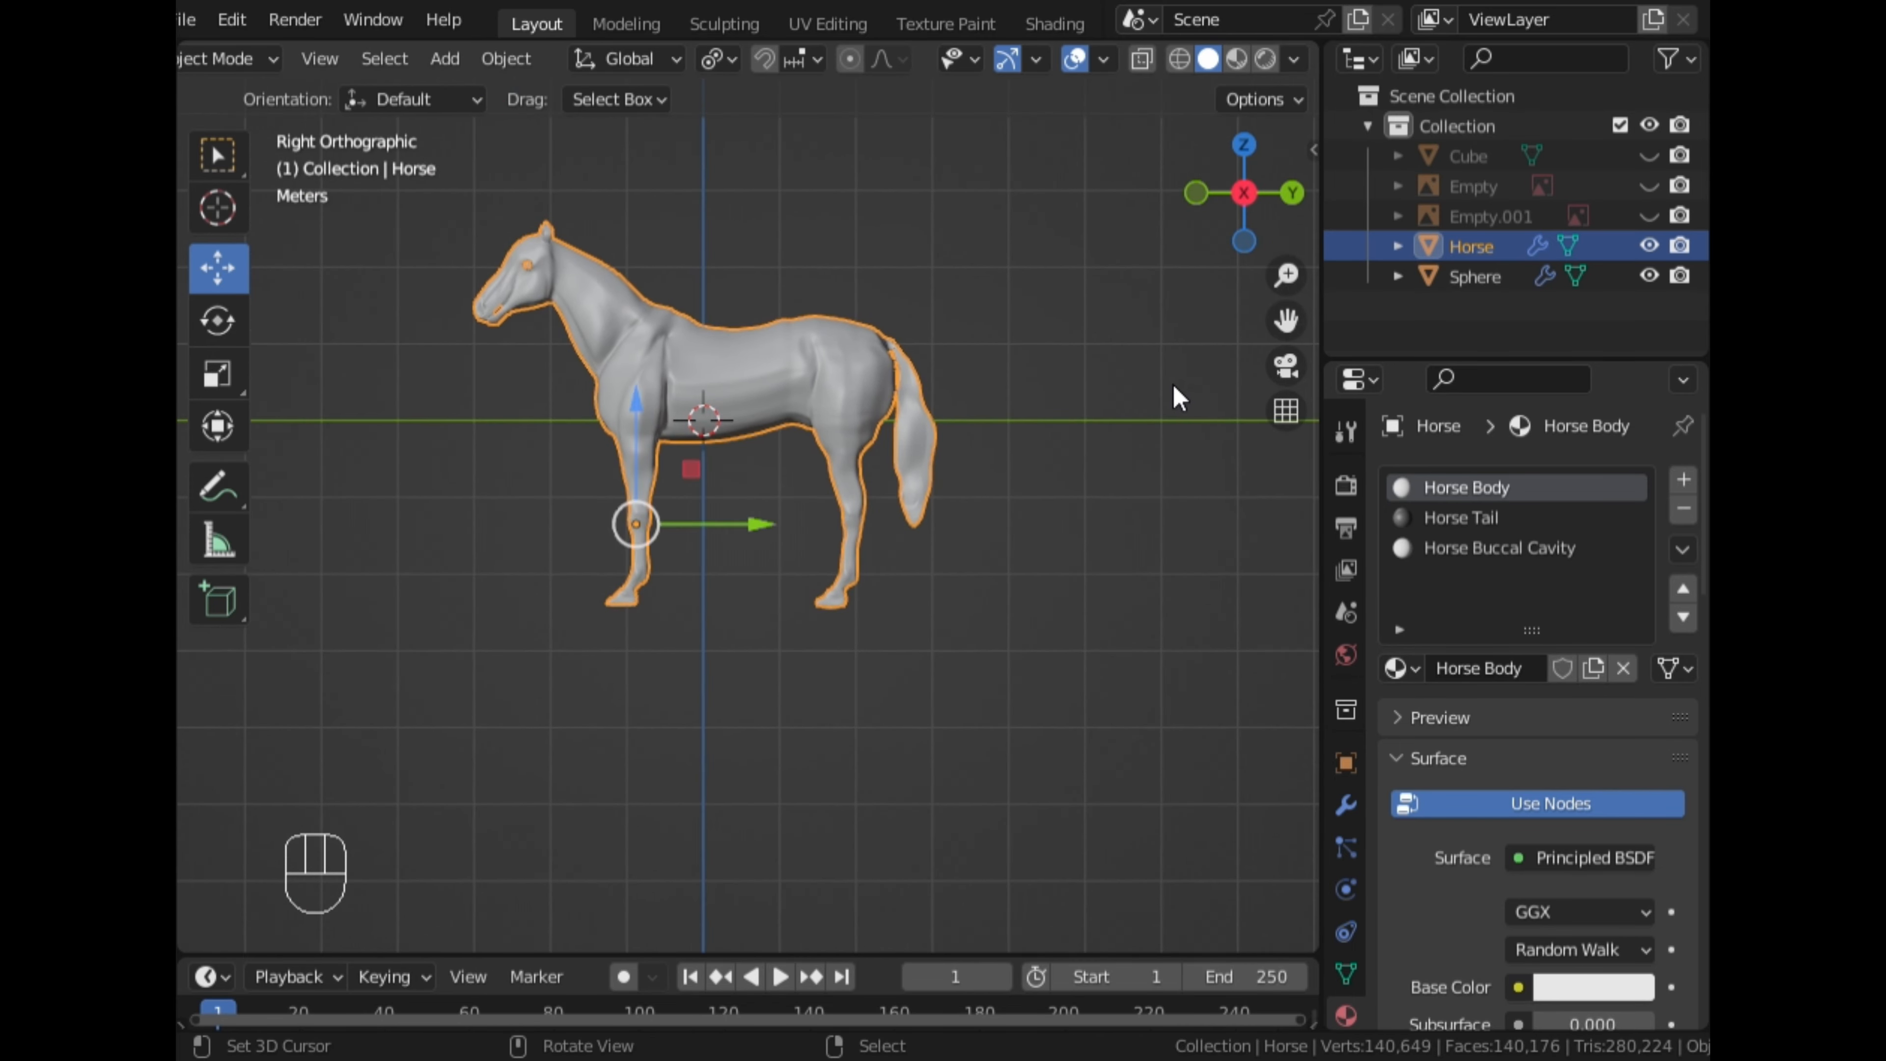
{"action": "scroll", "coordinate": [1180, 398], "scroll_direction": "up", "scroll_amount": 3}
{"action": "scroll", "coordinate": [1175, 396], "scroll_direction": "down", "scroll_amount": 2}
{"action": "scroll", "coordinate": [1099, 384], "scroll_direction": "up", "scroll_amount": 2}
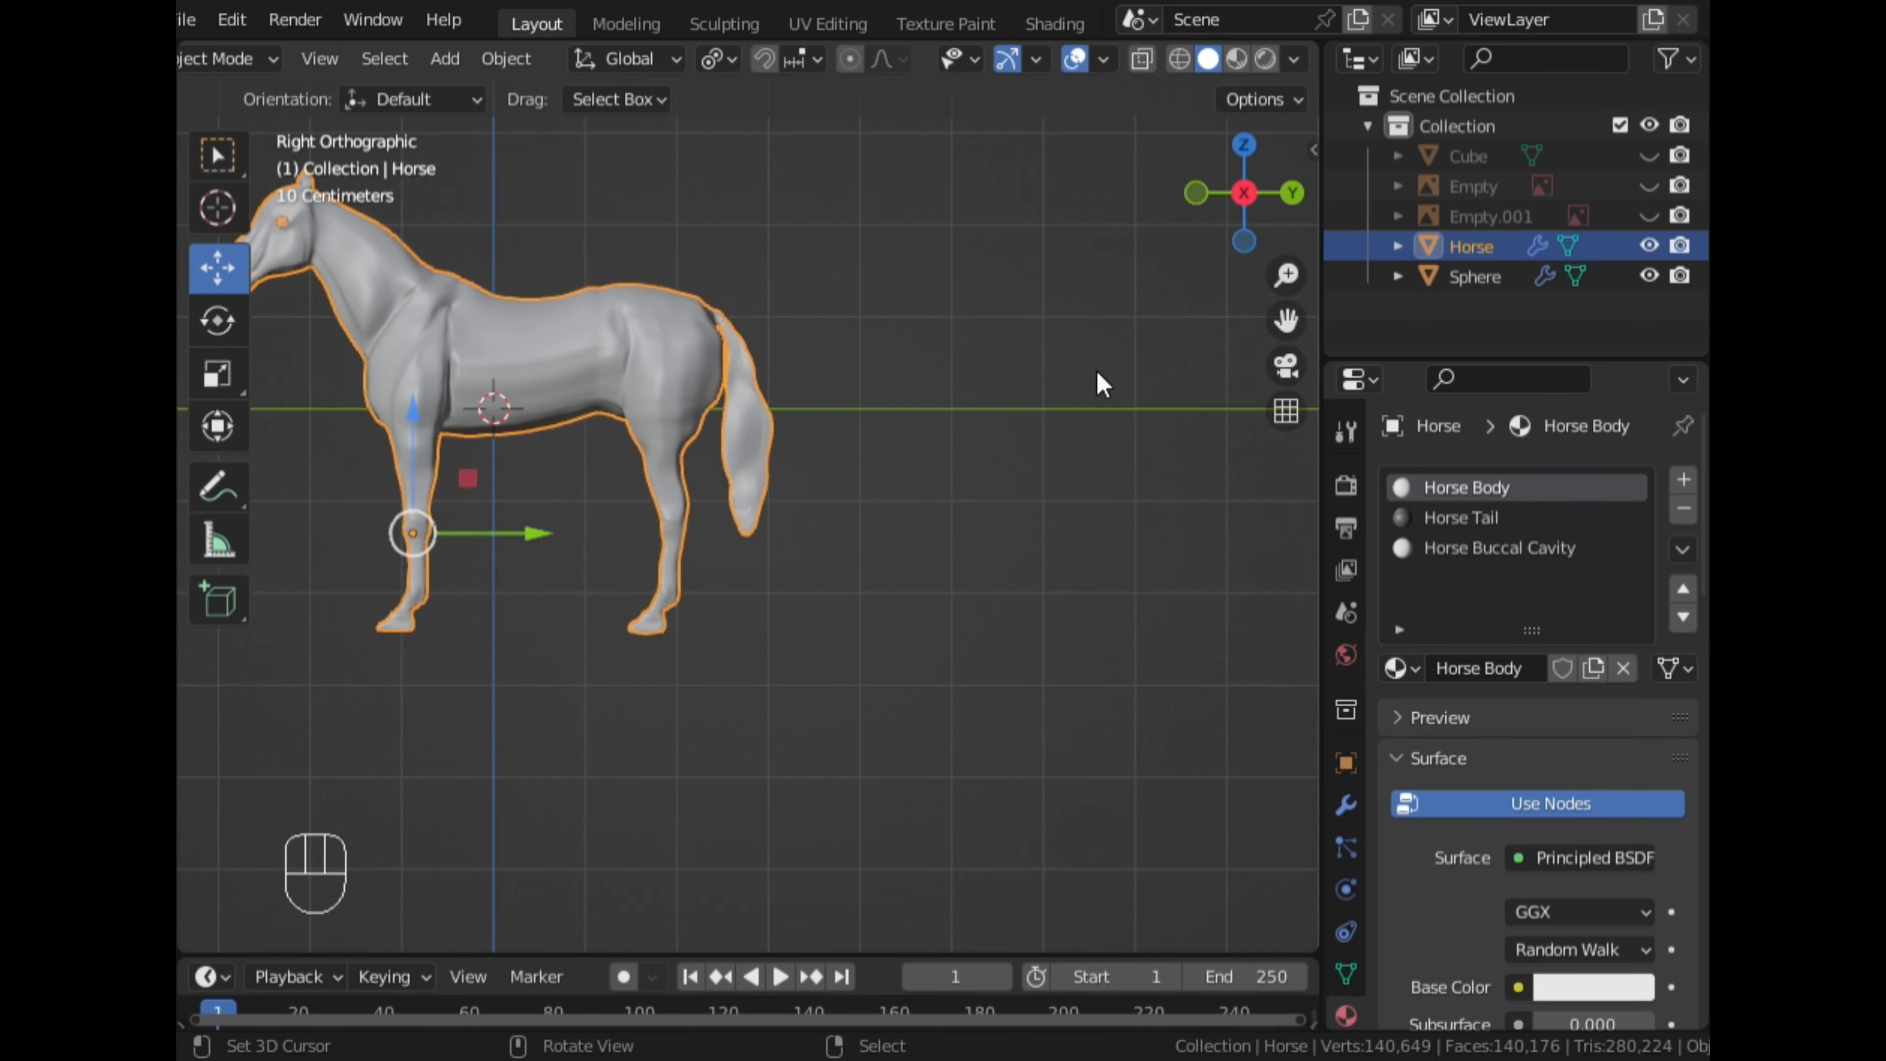
{"action": "scroll", "coordinate": [903, 402], "scroll_direction": "up", "scroll_amount": 2}
In Edit Mode, pull a front-edge vertex near the tail's tip down about 0.22 m, and move a rear-edge vertex down with proportional editing
{"action": "key", "text": "Tab"}
{"action": "scroll", "coordinate": [739, 494], "scroll_direction": "up", "scroll_amount": 3}
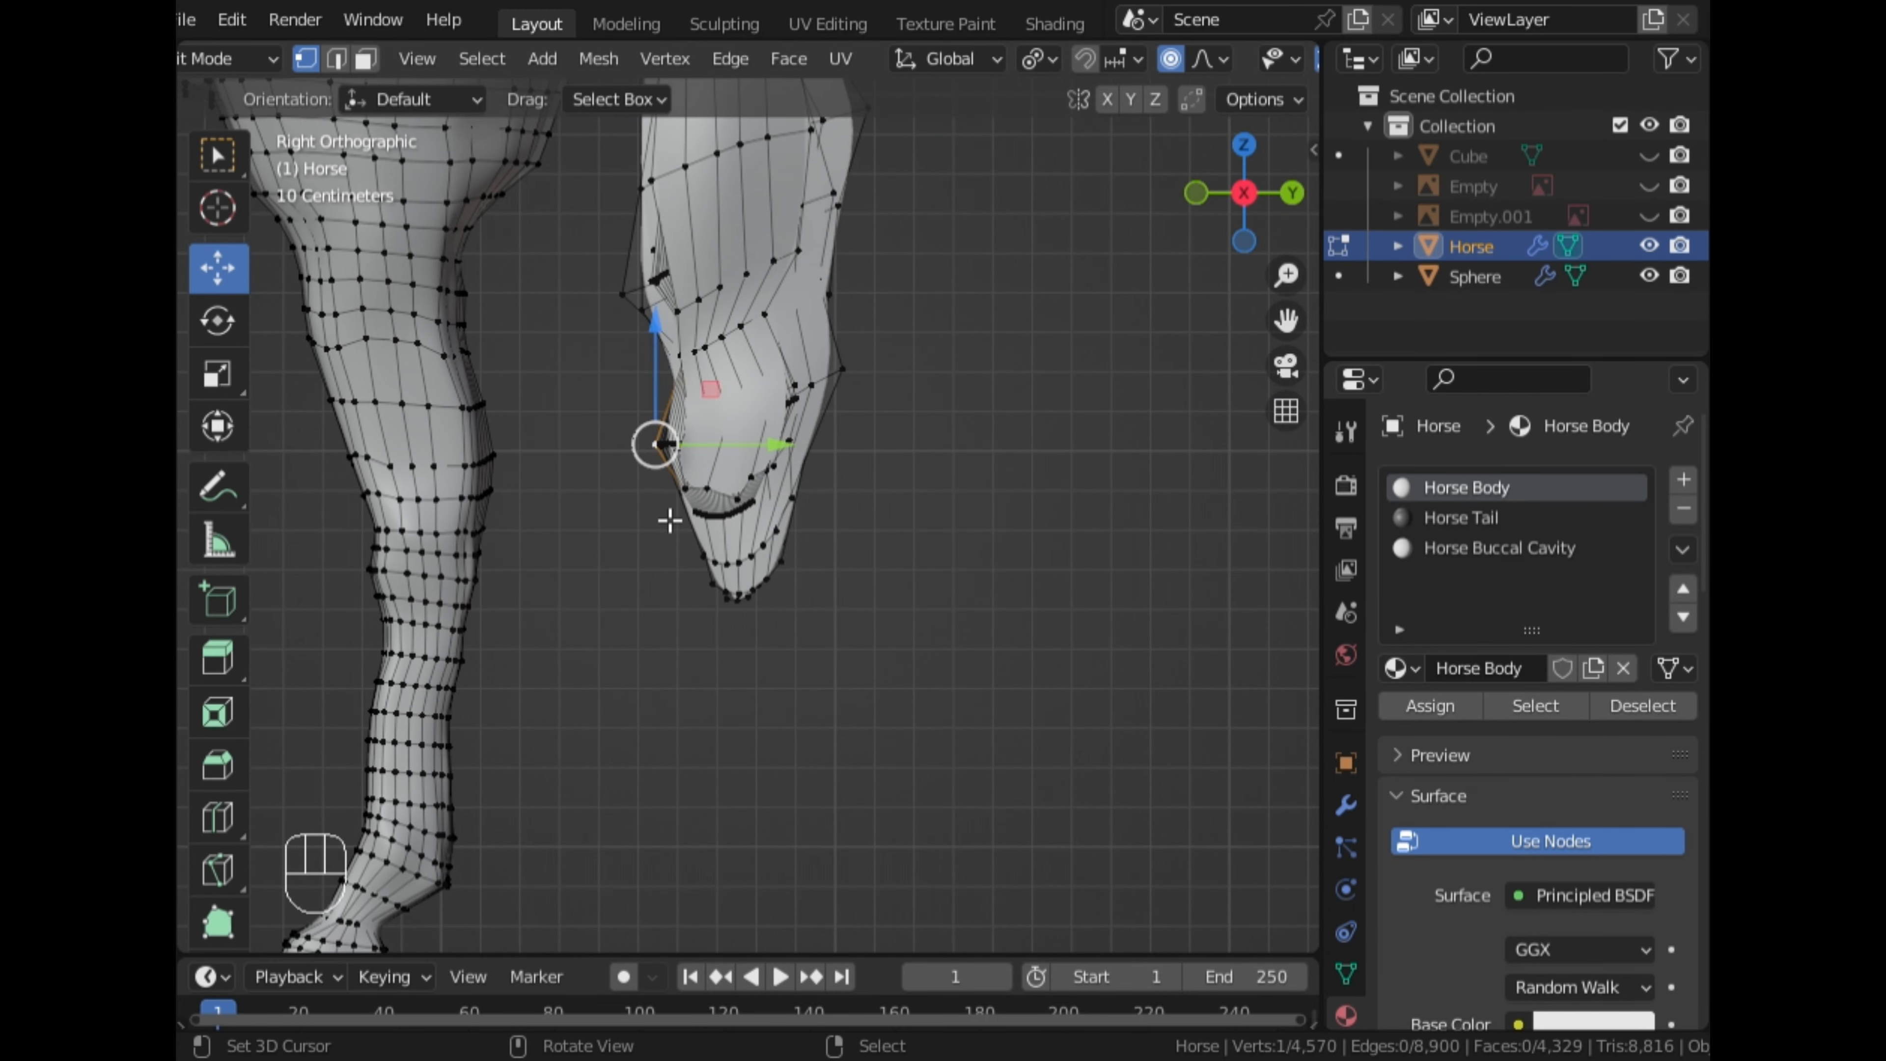
{"action": "key", "text": "g"}
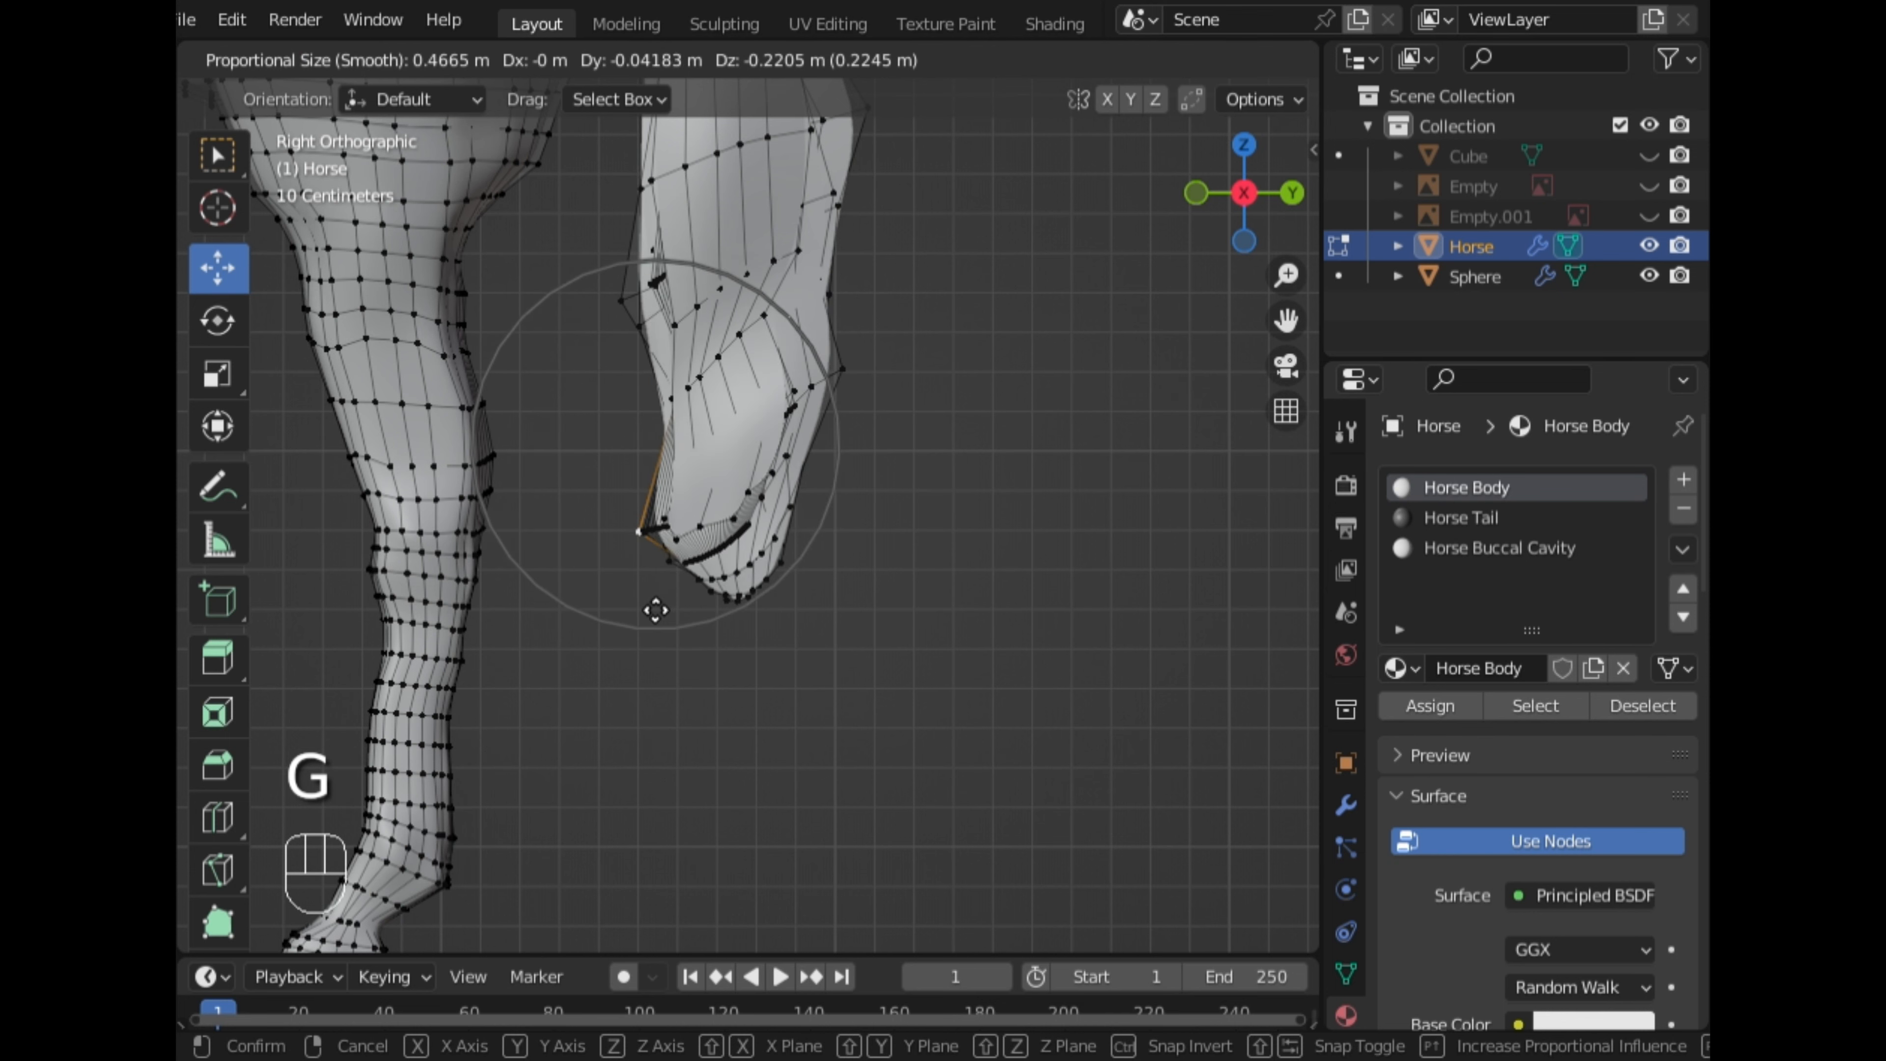
{"action": "left_click", "coordinate": [653, 611]}
{"action": "left_click", "coordinate": [813, 390]}
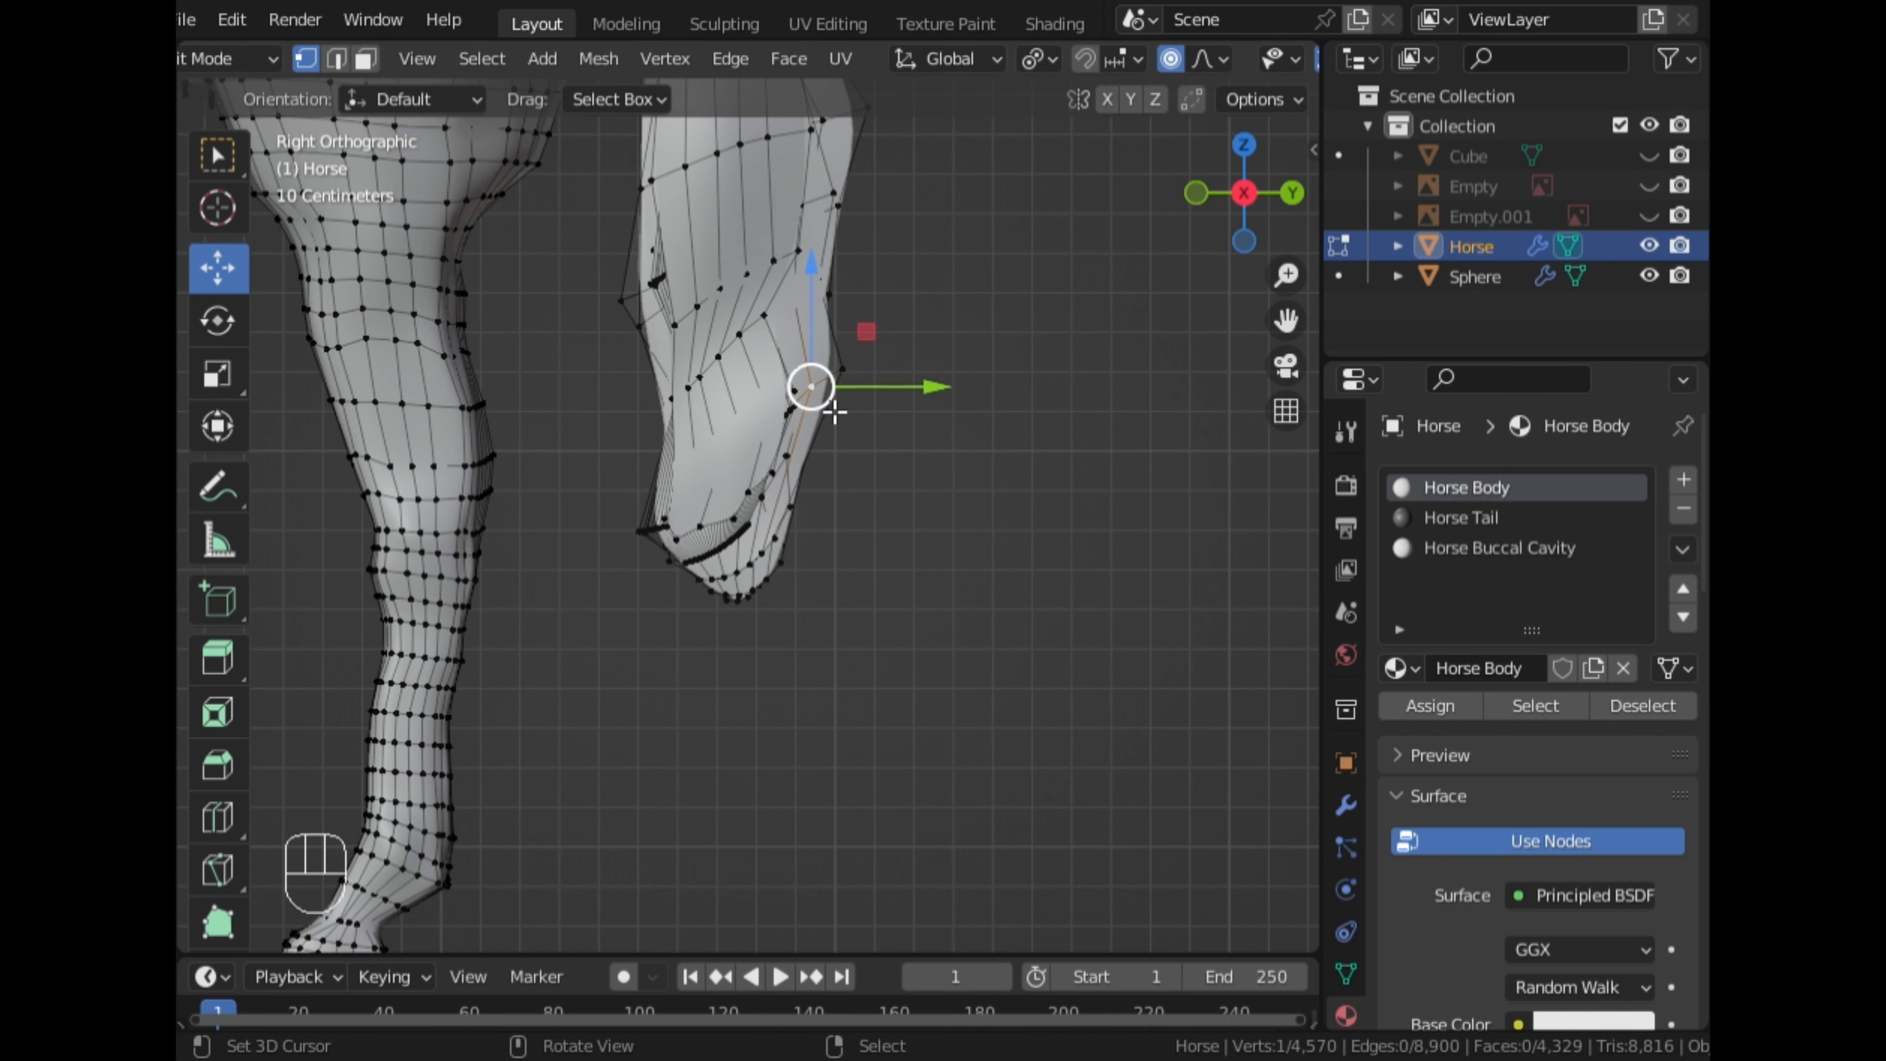
{"action": "key", "text": "g"}
{"action": "left_click", "coordinate": [871, 532]}
Pull a front vertex near the tail's tip down about 0.17 m with proportional editing, and readjust the tip from another angle
{"action": "scroll", "coordinate": [870, 534], "scroll_direction": "down", "scroll_amount": 2}
{"action": "middle_click_drag", "start_coordinate": [871, 533], "coordinate": [675, 562]}
{"action": "left_click", "coordinate": [674, 562]}
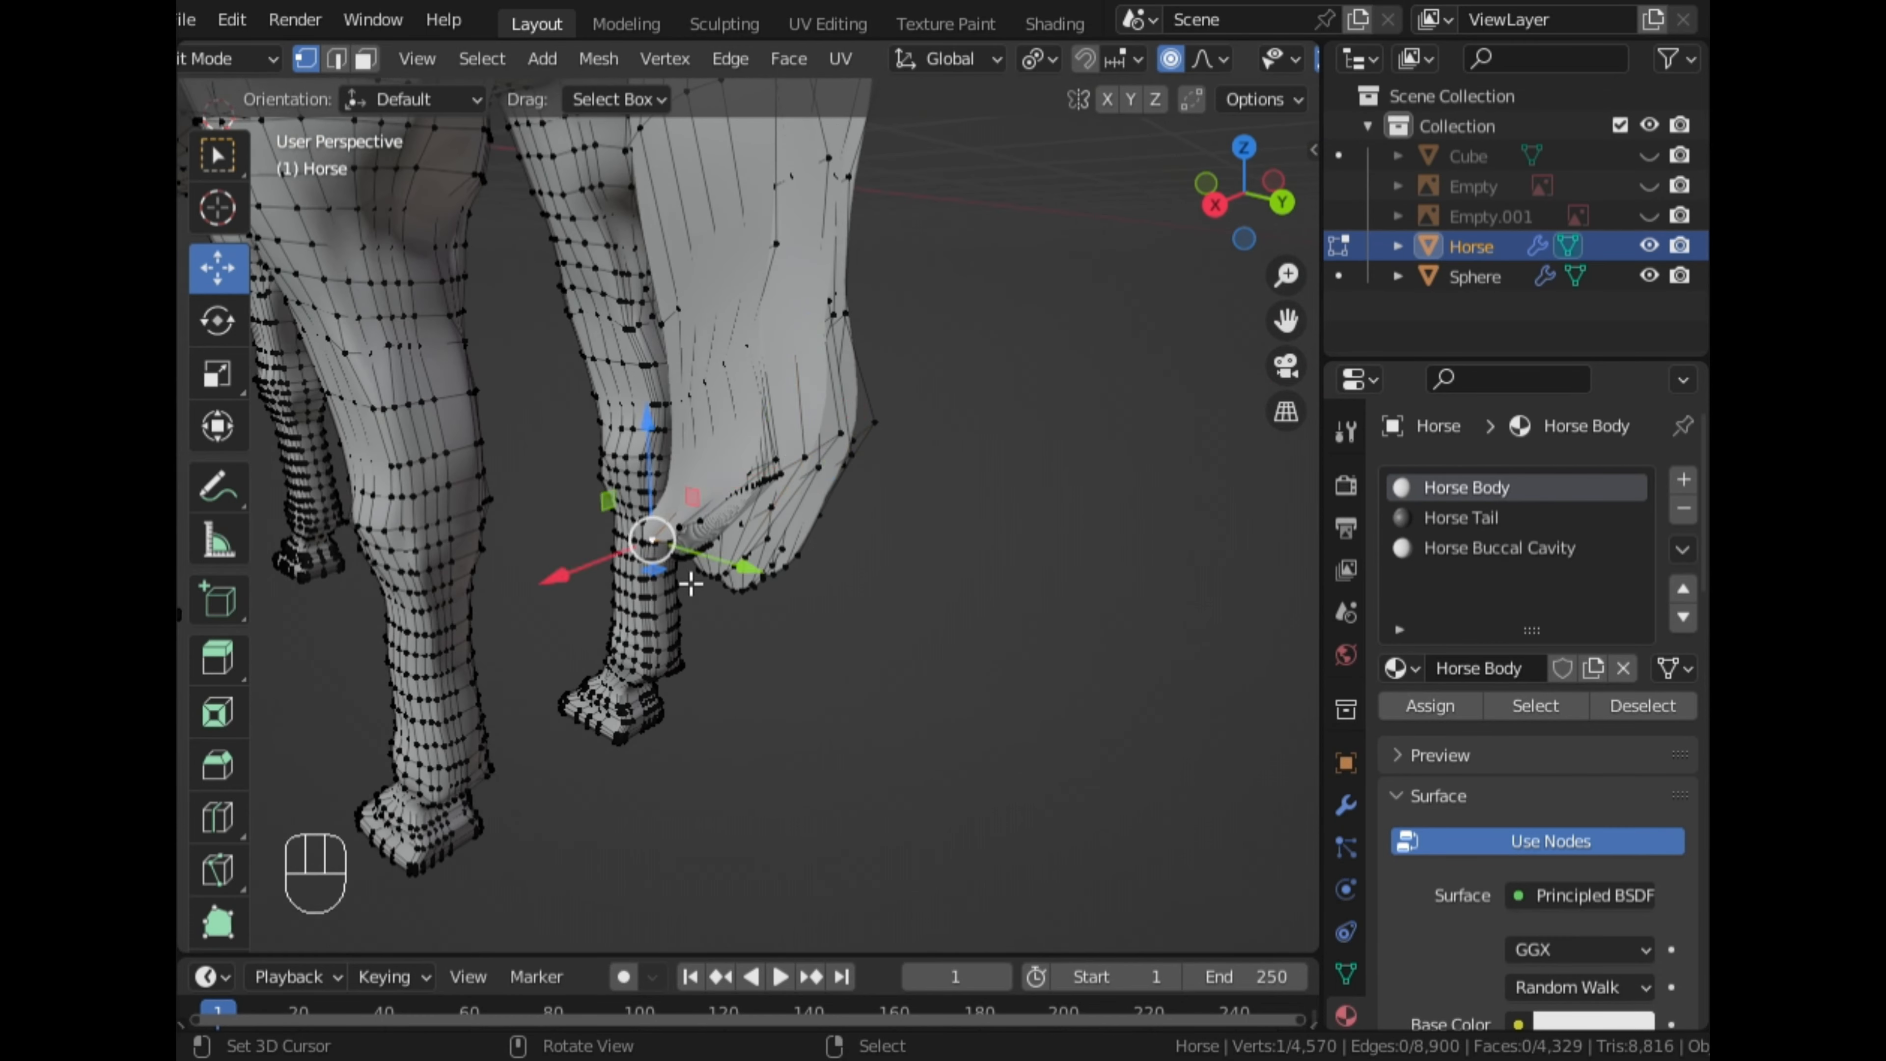
{"action": "key", "text": "g"}
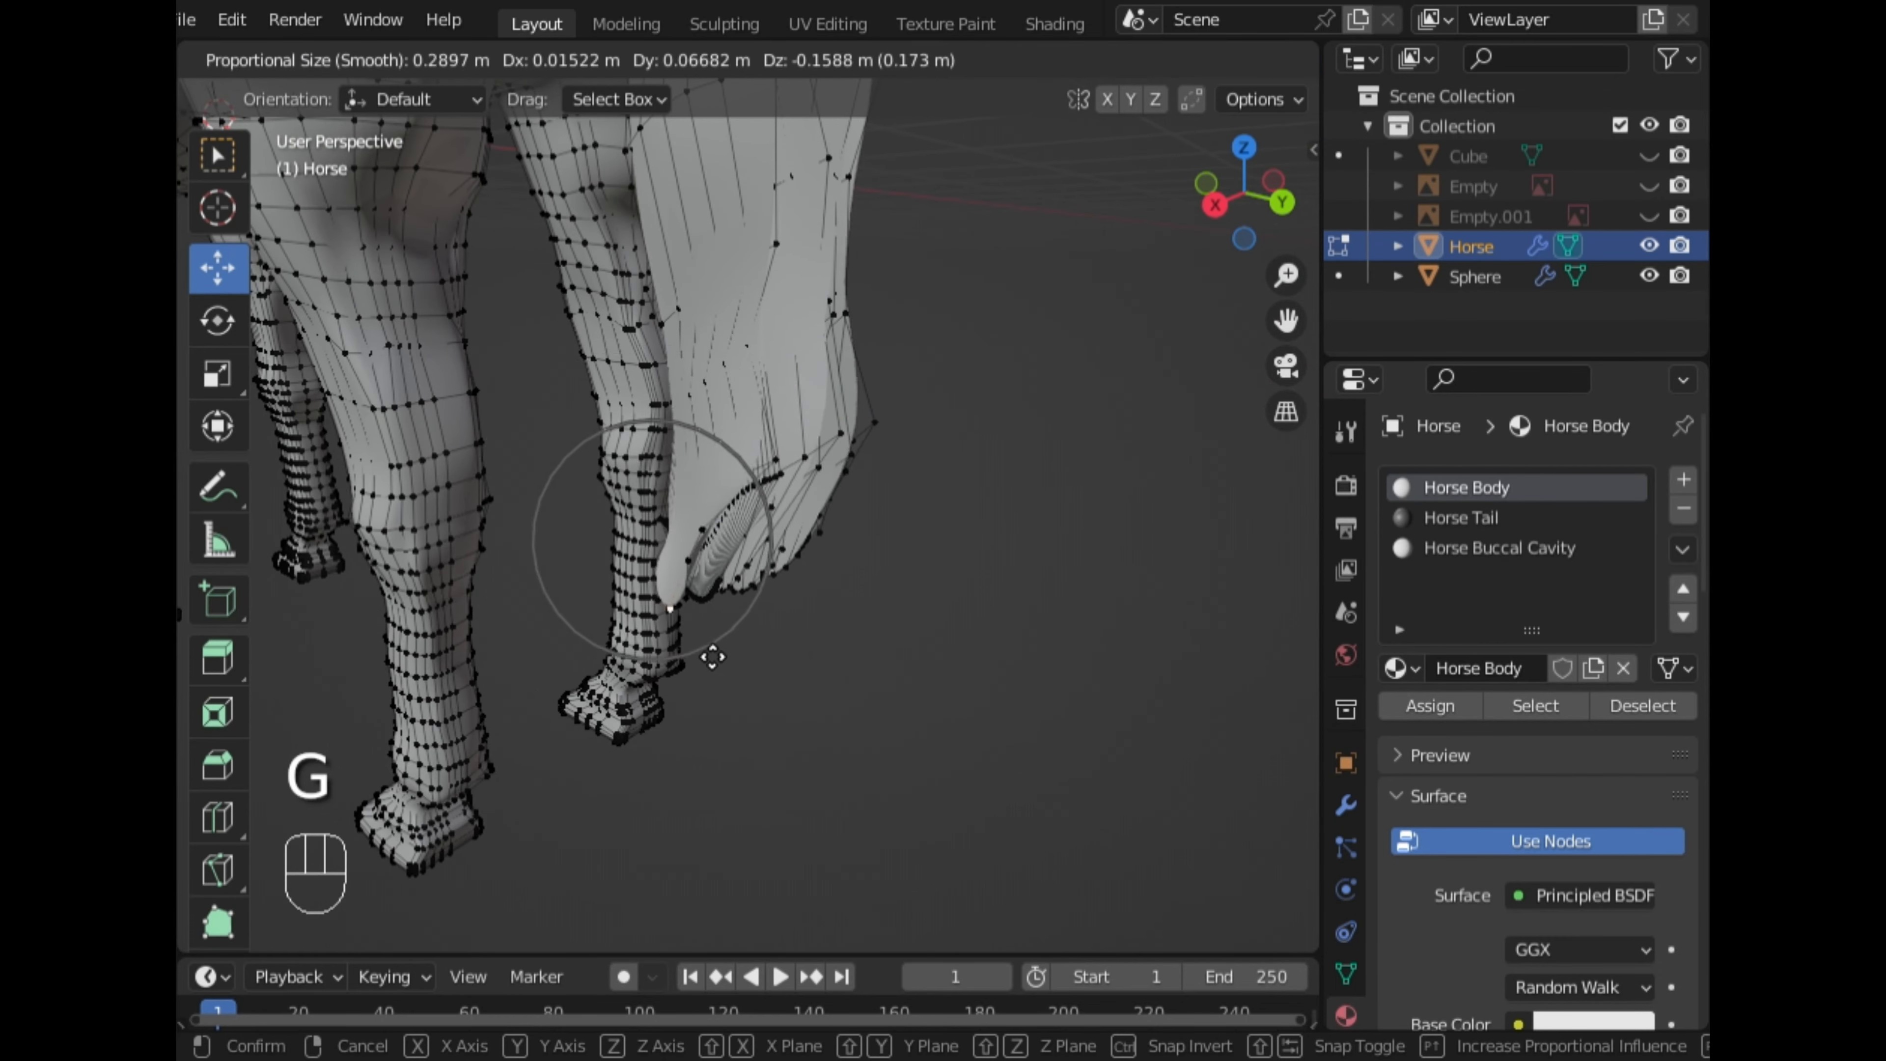
{"action": "left_click", "coordinate": [718, 662]}
{"action": "middle_click_drag", "start_coordinate": [972, 598], "coordinate": [802, 492]}
{"action": "middle_click_drag", "start_coordinate": [726, 402], "coordinate": [1040, 245]}
{"action": "key", "text": "g"}
{"action": "left_click", "coordinate": [935, 503]}
Return to Object Mode in the right side view and make Horse Tail the active material slot
{"action": "left_click", "coordinate": [1232, 193]}
{"action": "key", "text": "Tab"}
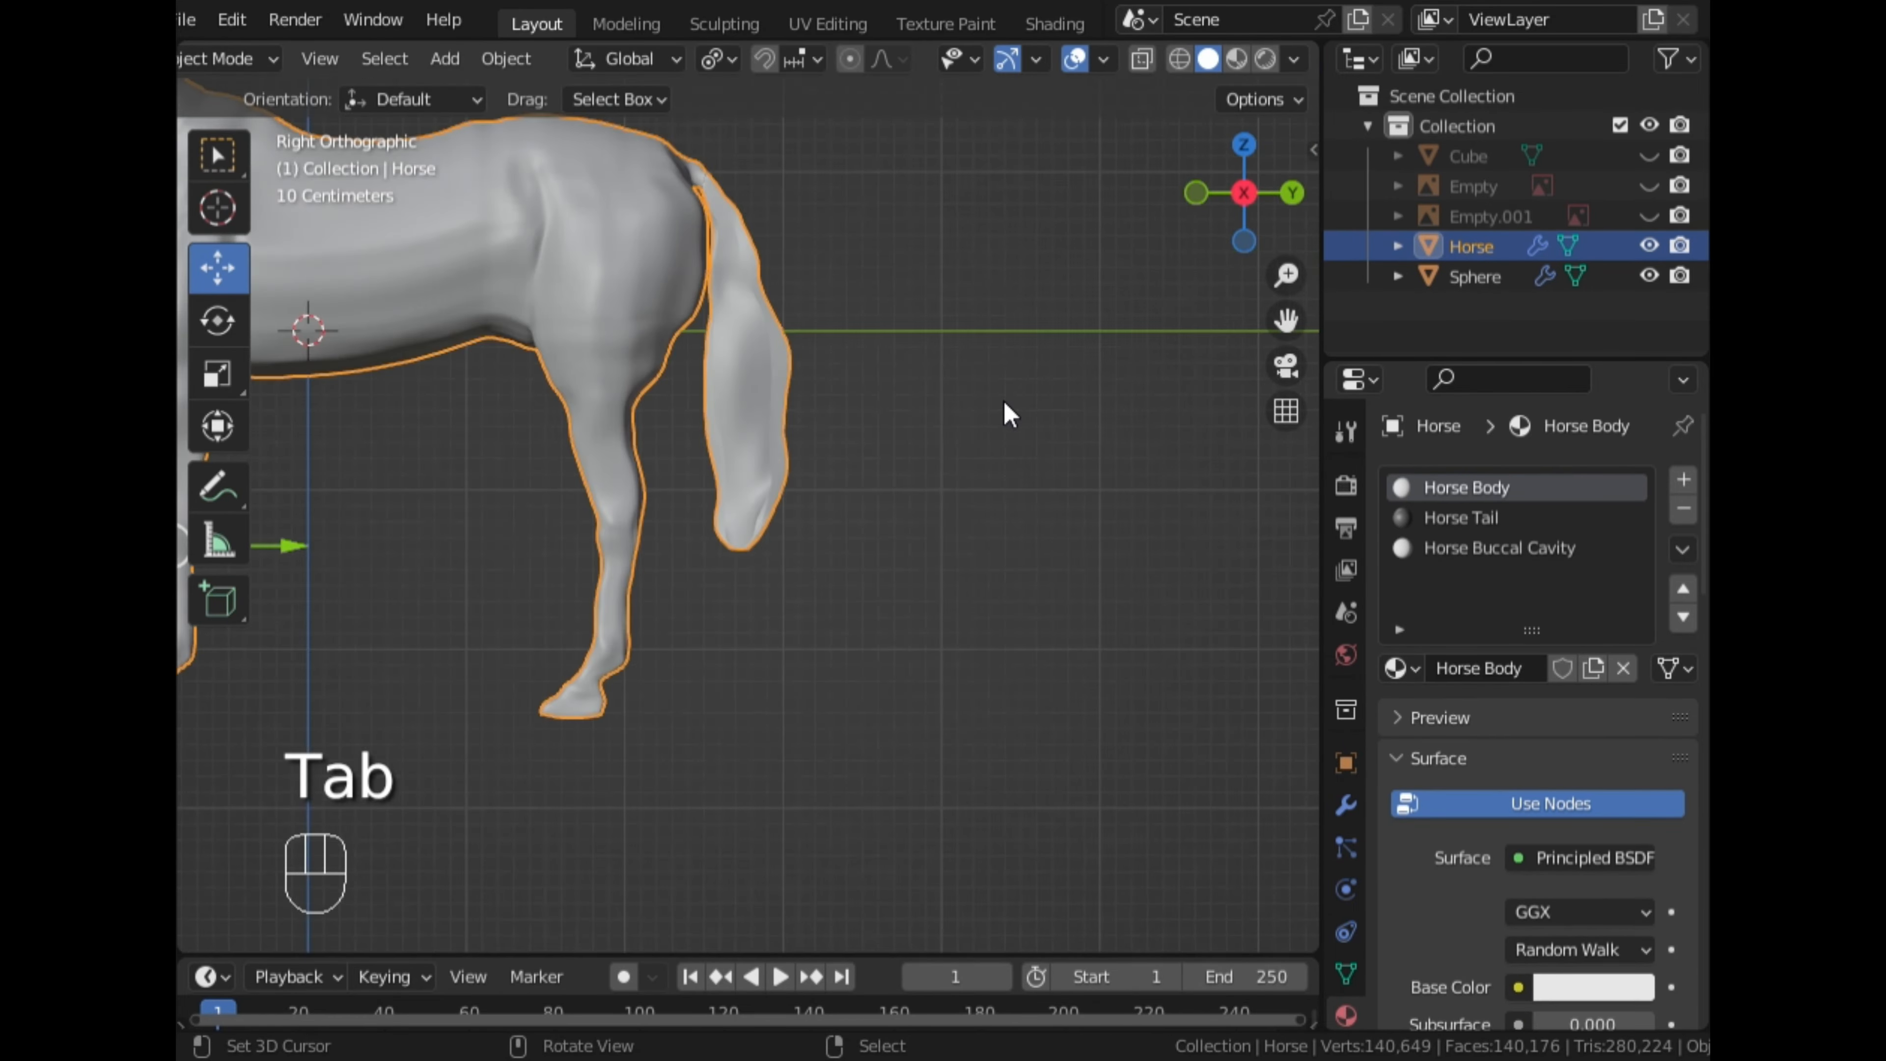
{"action": "scroll", "coordinate": [1003, 401], "scroll_direction": "down", "scroll_amount": 2}
{"action": "left_click_drag", "start_coordinate": [1285, 321], "coordinate": [1335, 377]}
{"action": "scroll", "coordinate": [1167, 370], "scroll_direction": "up", "scroll_amount": 2}
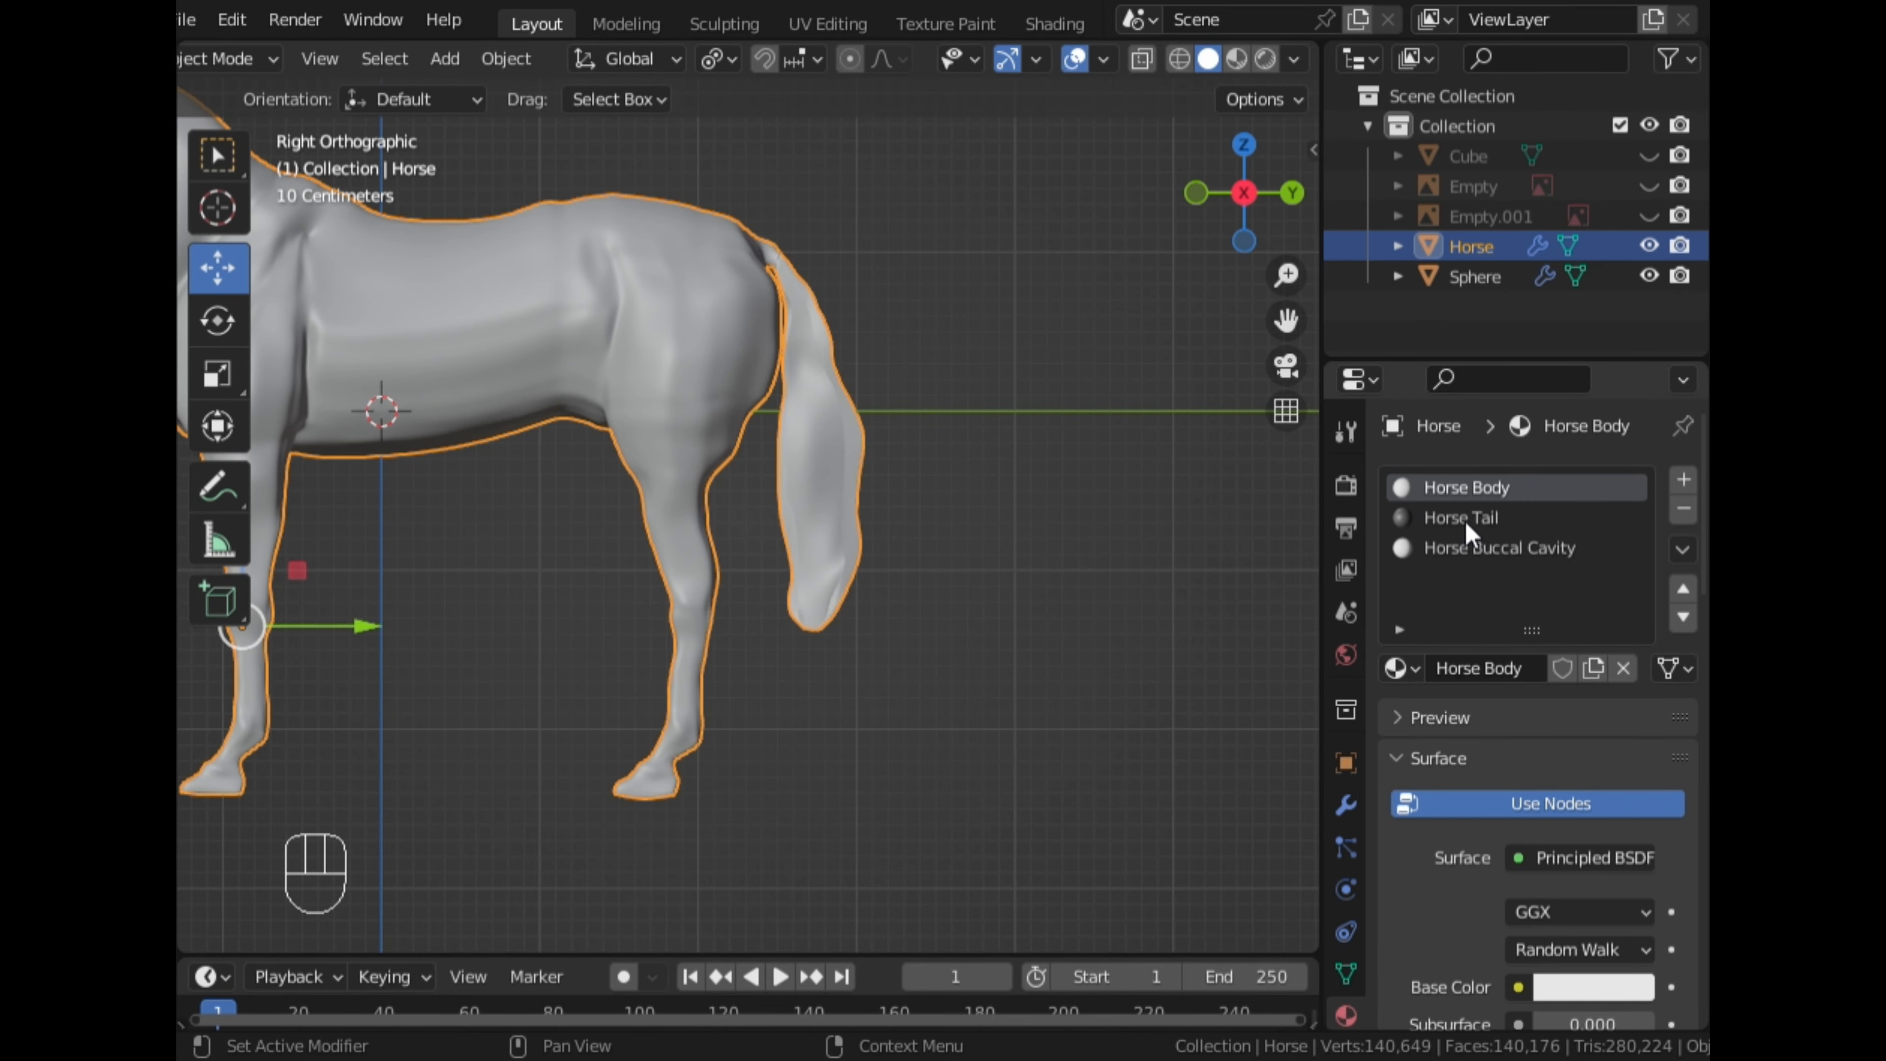
{"action": "left_click", "coordinate": [1467, 523]}
{"action": "scroll", "coordinate": [1106, 521], "scroll_direction": "down", "scroll_amount": 3}
{"action": "scroll", "coordinate": [1055, 490], "scroll_direction": "up", "scroll_amount": 2}
{"action": "middle_click_drag", "start_coordinate": [1019, 467], "coordinate": [1040, 570]}
{"action": "left_click", "coordinate": [1252, 219]}
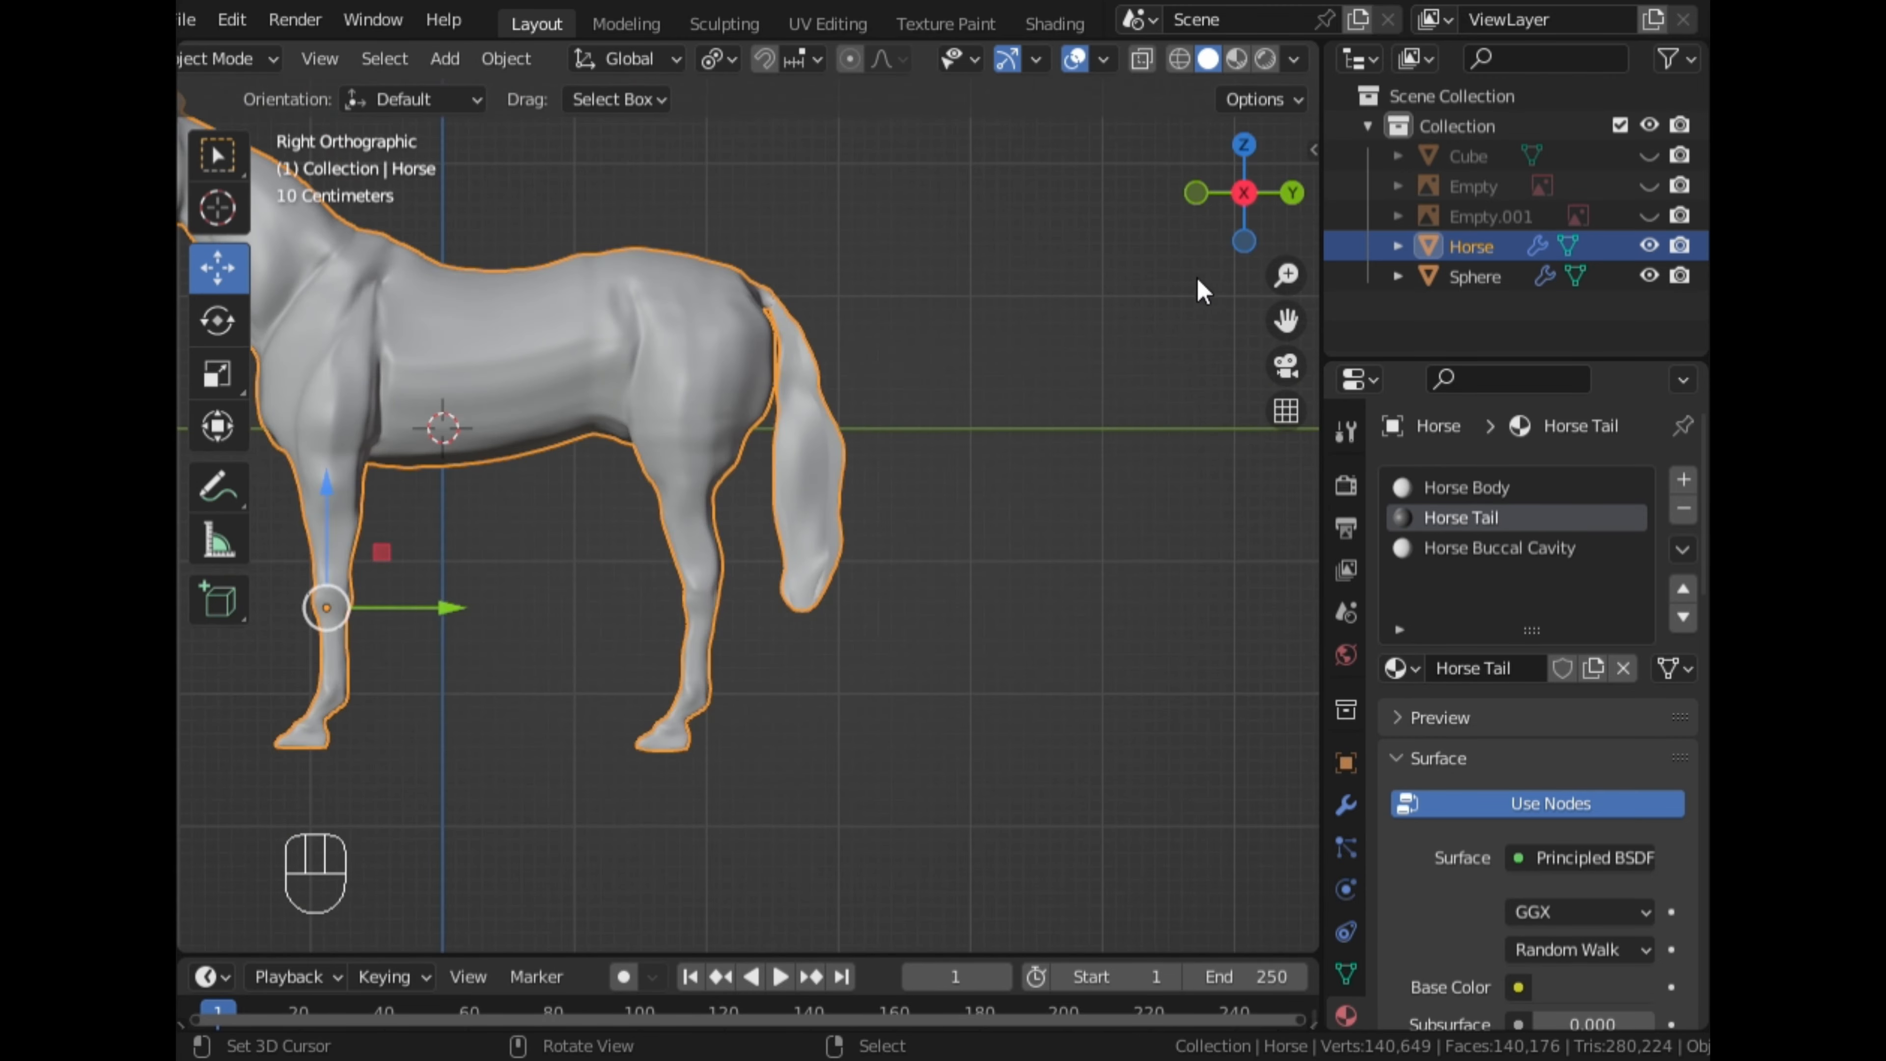
Bring the whole horse into the side view and save the file
{"action": "scroll", "coordinate": [1188, 297], "scroll_direction": "down", "scroll_amount": 2}
{"action": "left_click_drag", "start_coordinate": [1287, 320], "coordinate": [1224, 342]}
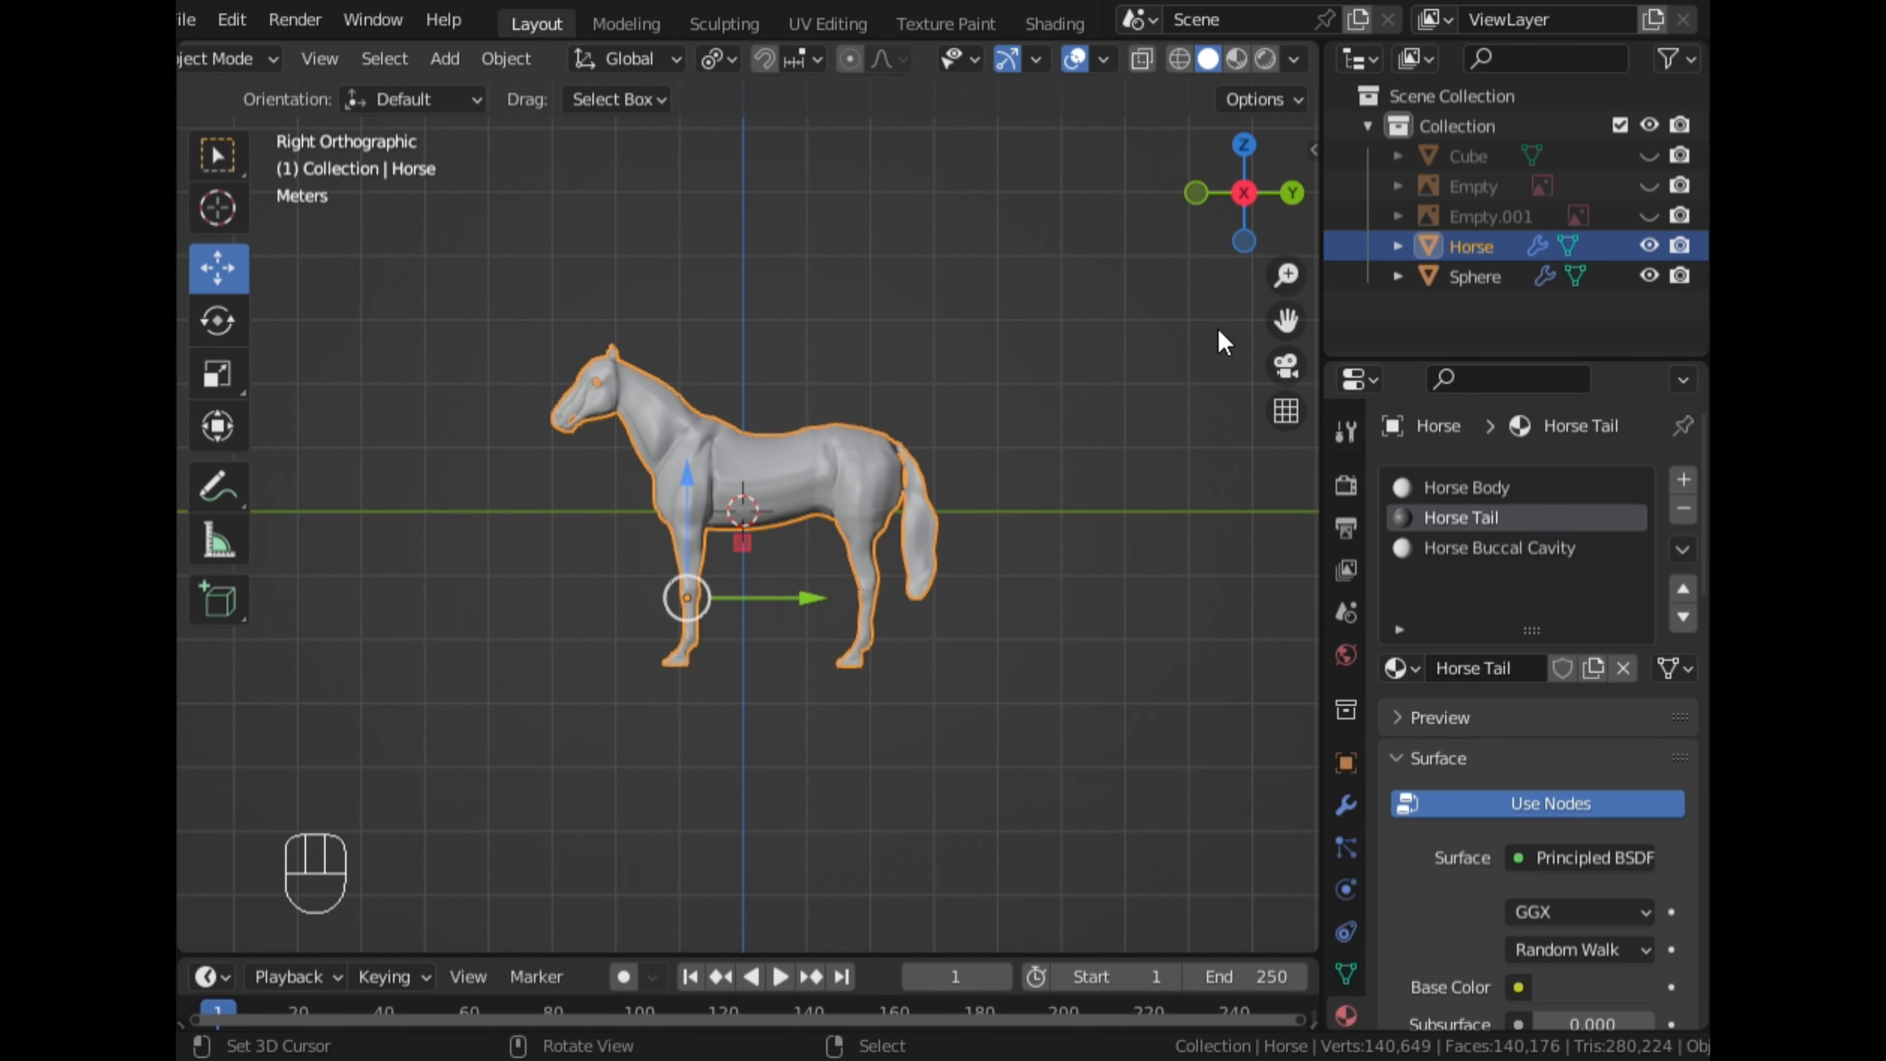
{"action": "key", "text": "ctrl+s"}
Examine the finished horse model from several angles and from the right side
{"action": "scroll", "coordinate": [1155, 338], "scroll_direction": "up", "scroll_amount": 3}
{"action": "middle_click_drag", "start_coordinate": [1144, 338], "coordinate": [879, 421]}
{"action": "middle_click_drag", "start_coordinate": [915, 500], "coordinate": [1166, 265]}
{"action": "key", "text": "KP_3"}
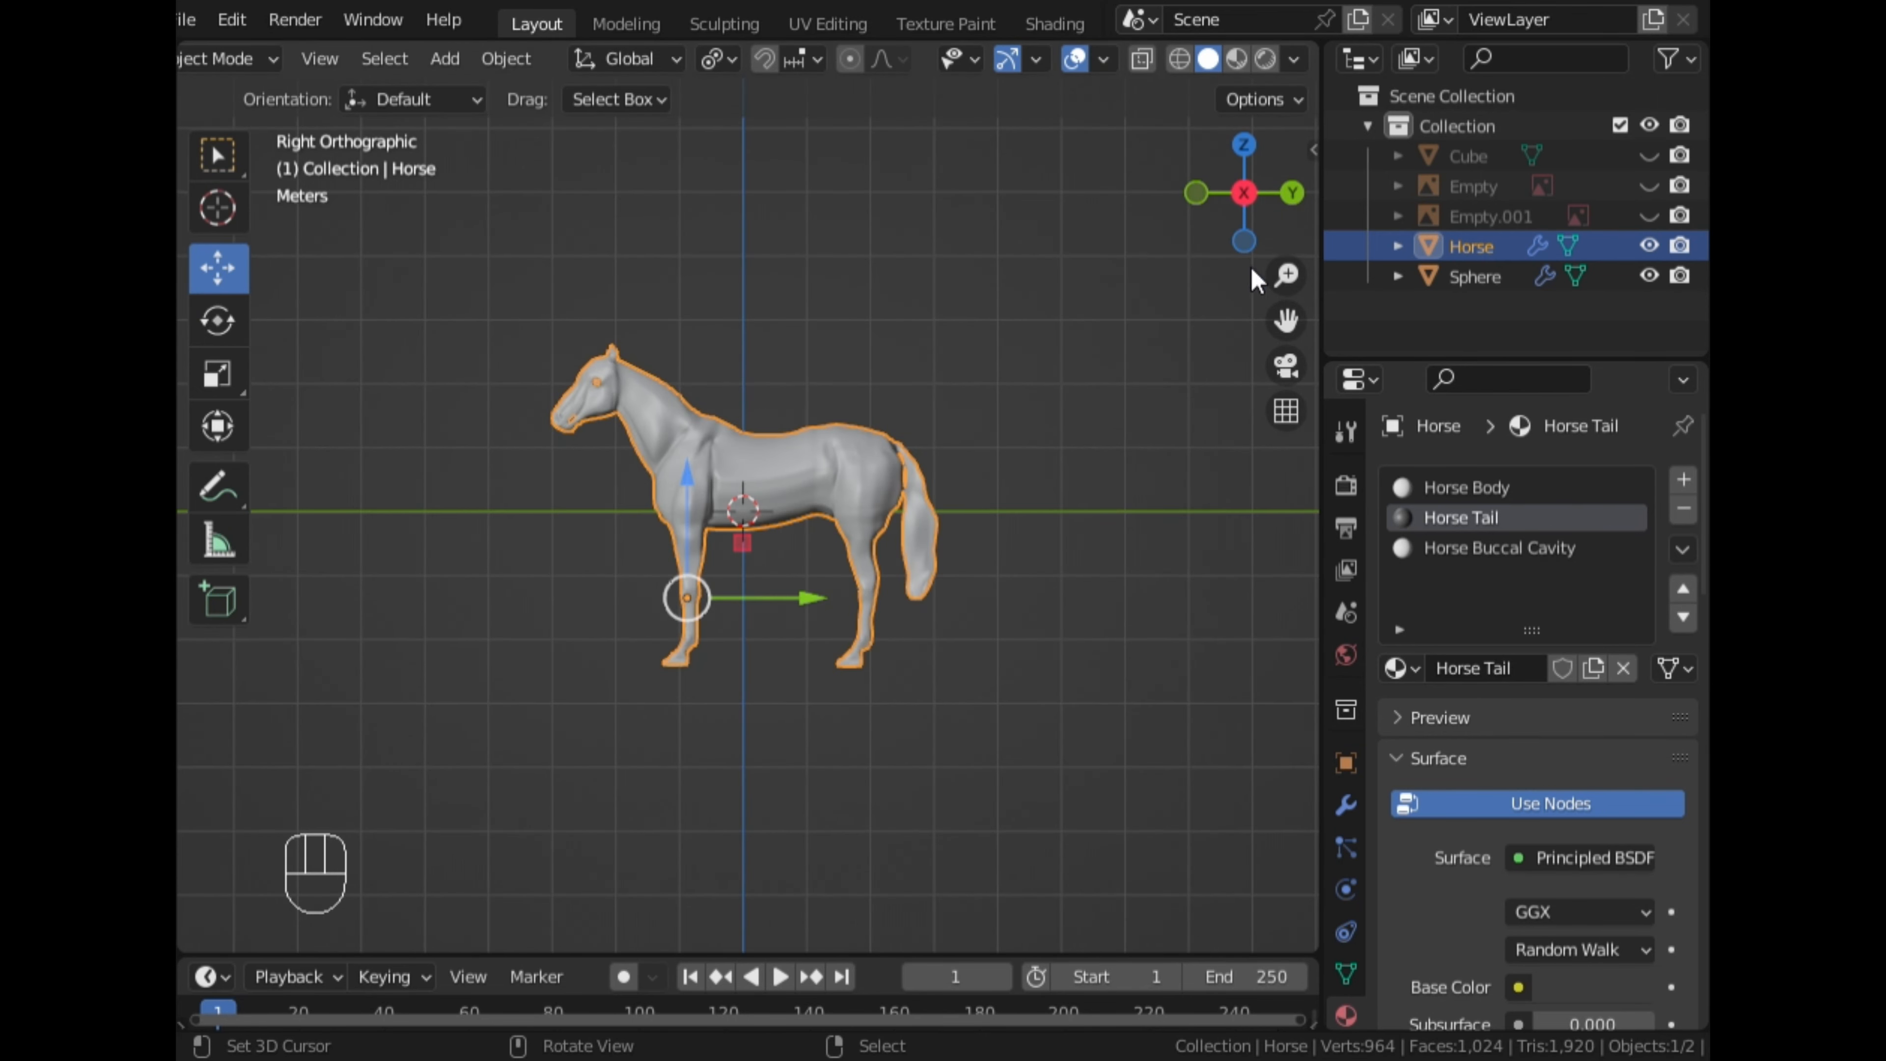
{"action": "left_click_drag", "start_coordinate": [1286, 320], "coordinate": [1144, 275]}
{"action": "scroll", "coordinate": [1237, 331], "scroll_direction": "up", "scroll_amount": 2}
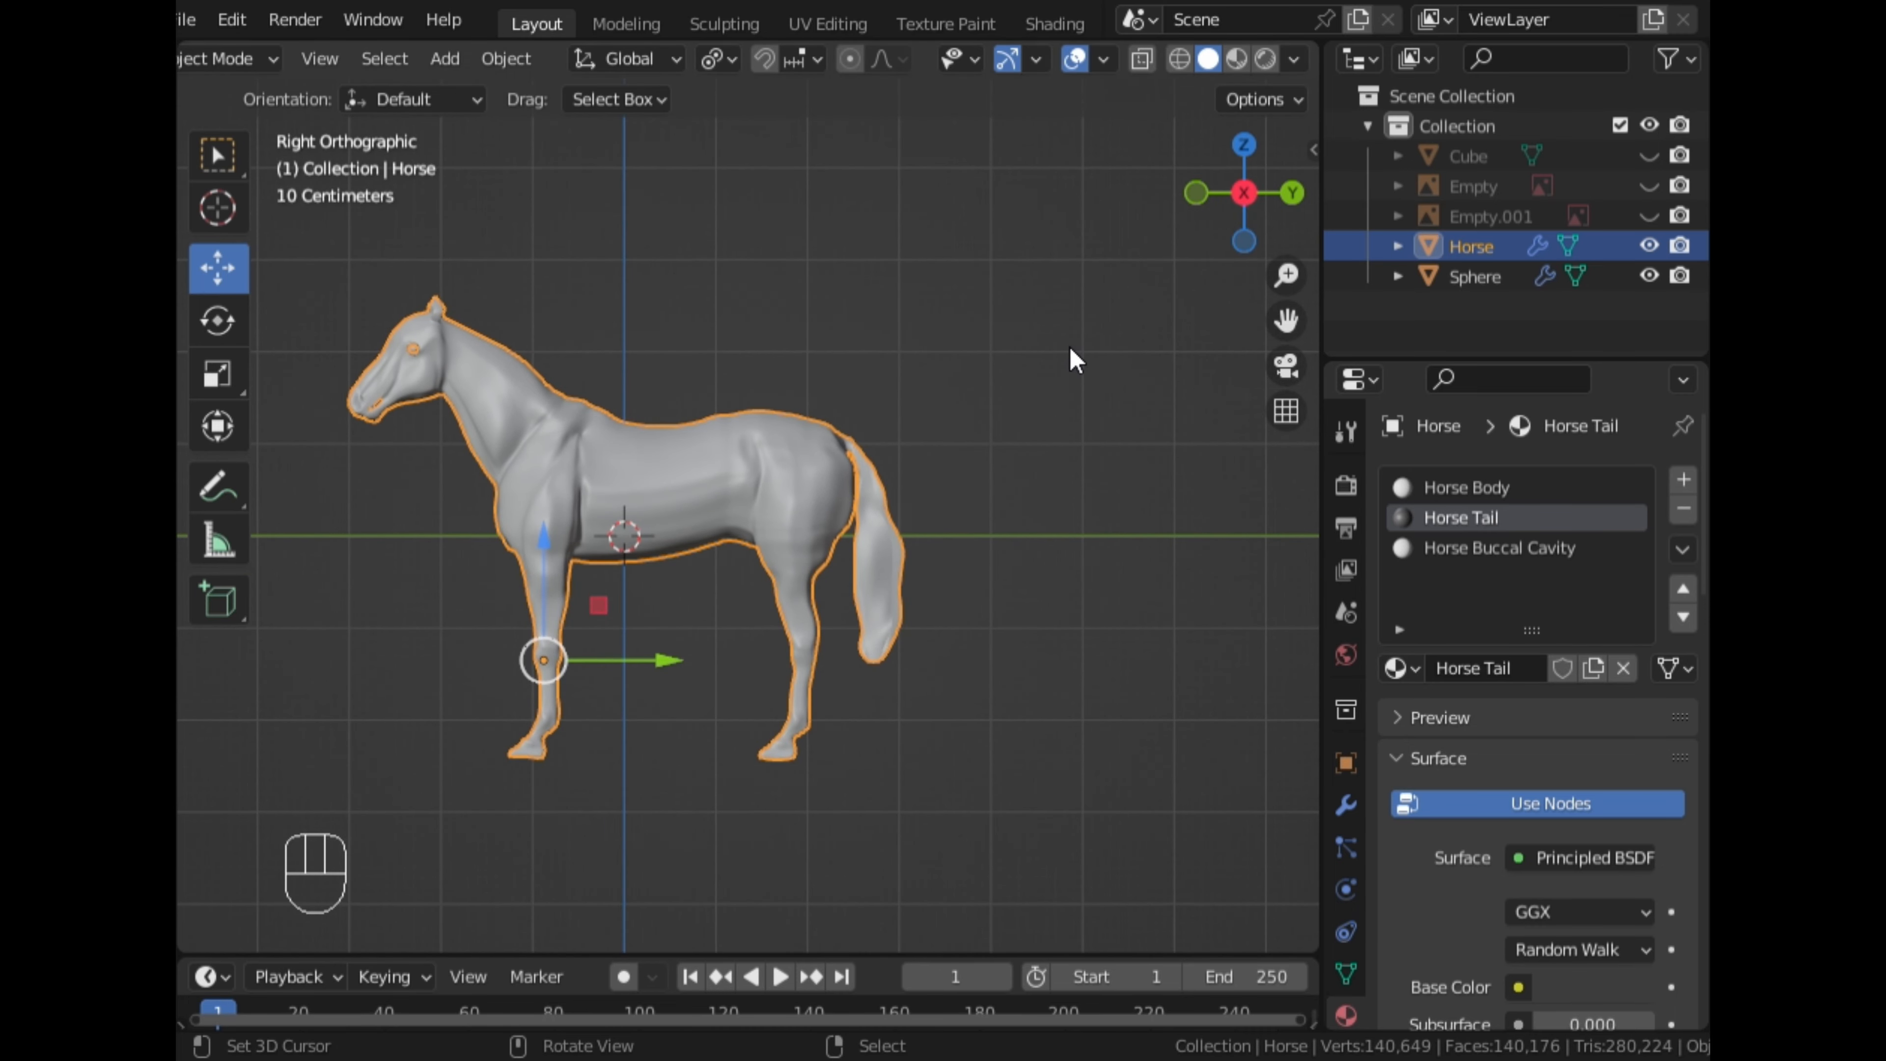
{"action": "key", "text": "Tab"}
{"action": "key", "text": "Tab"}
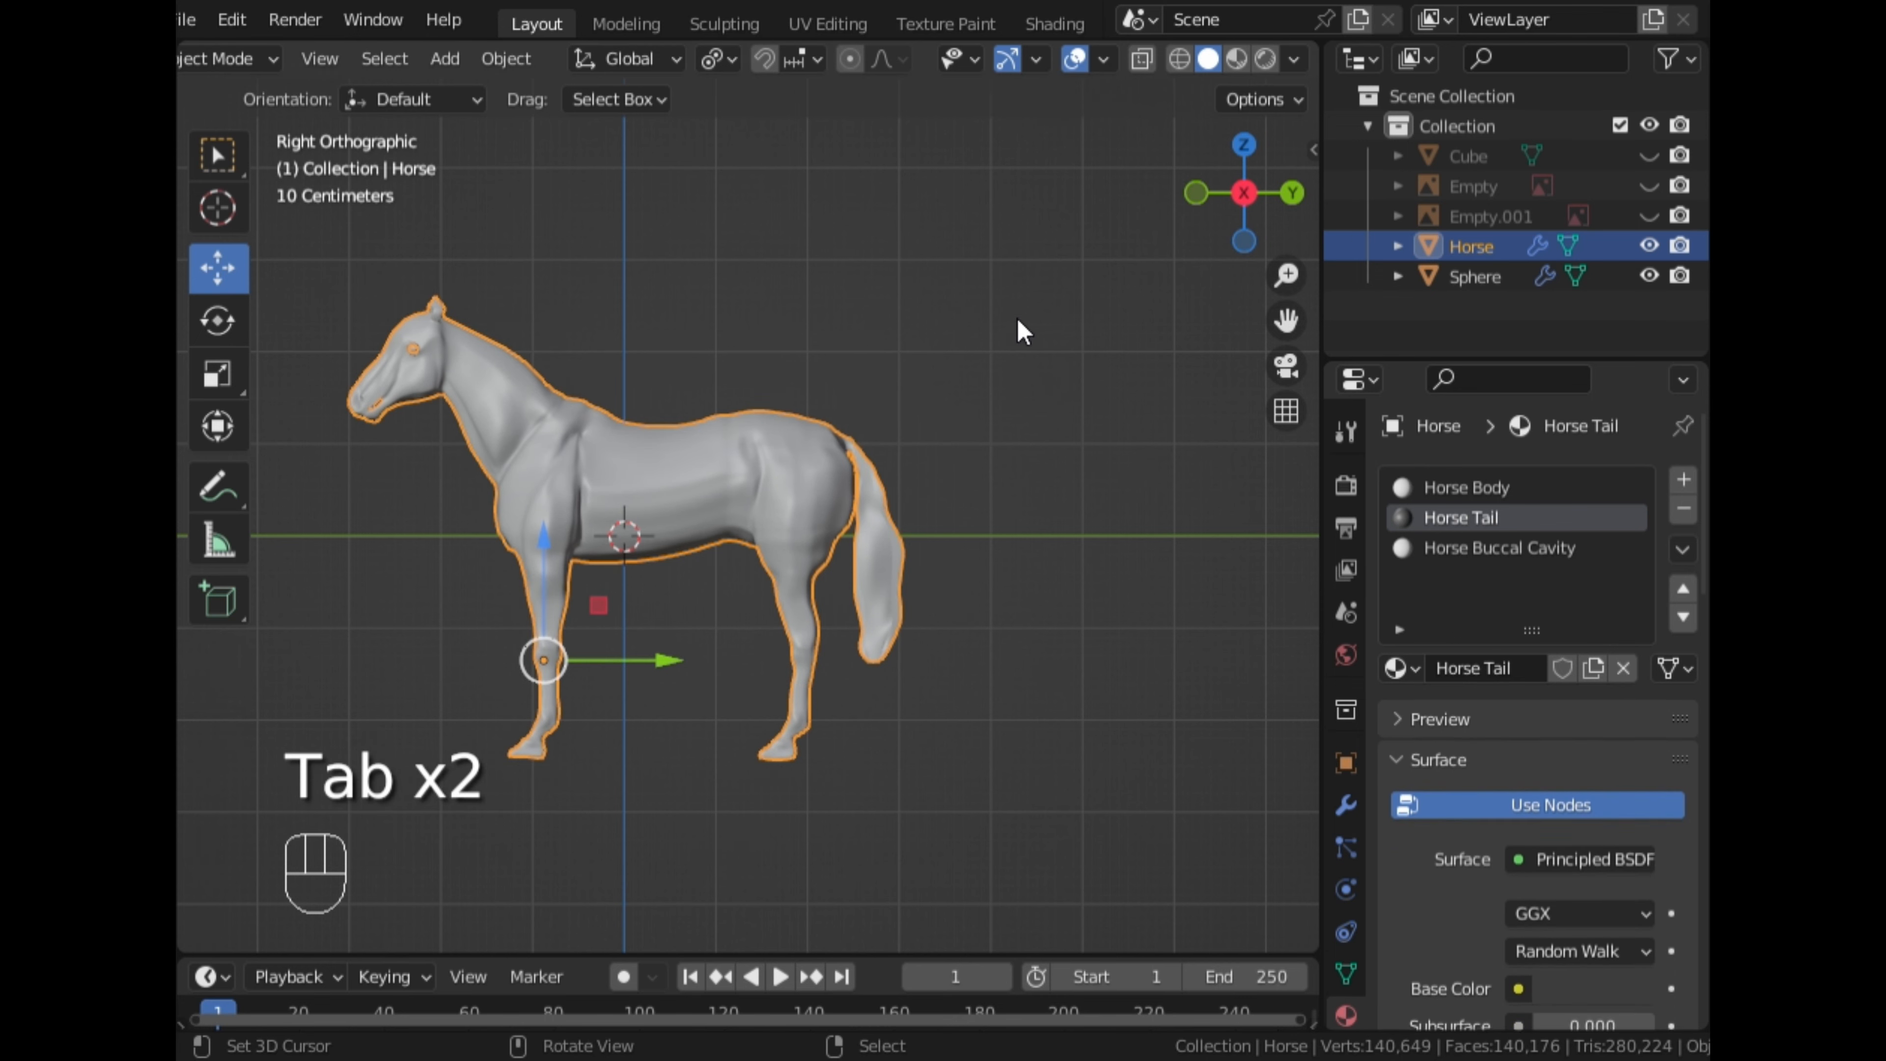
Switch to the Shading workspace and delete the Principled BSDF node from the Horse Tail material
{"action": "scroll", "coordinate": [812, 30], "scroll_direction": "down", "scroll_amount": 5}
{"action": "left_click", "coordinate": [757, 24]}
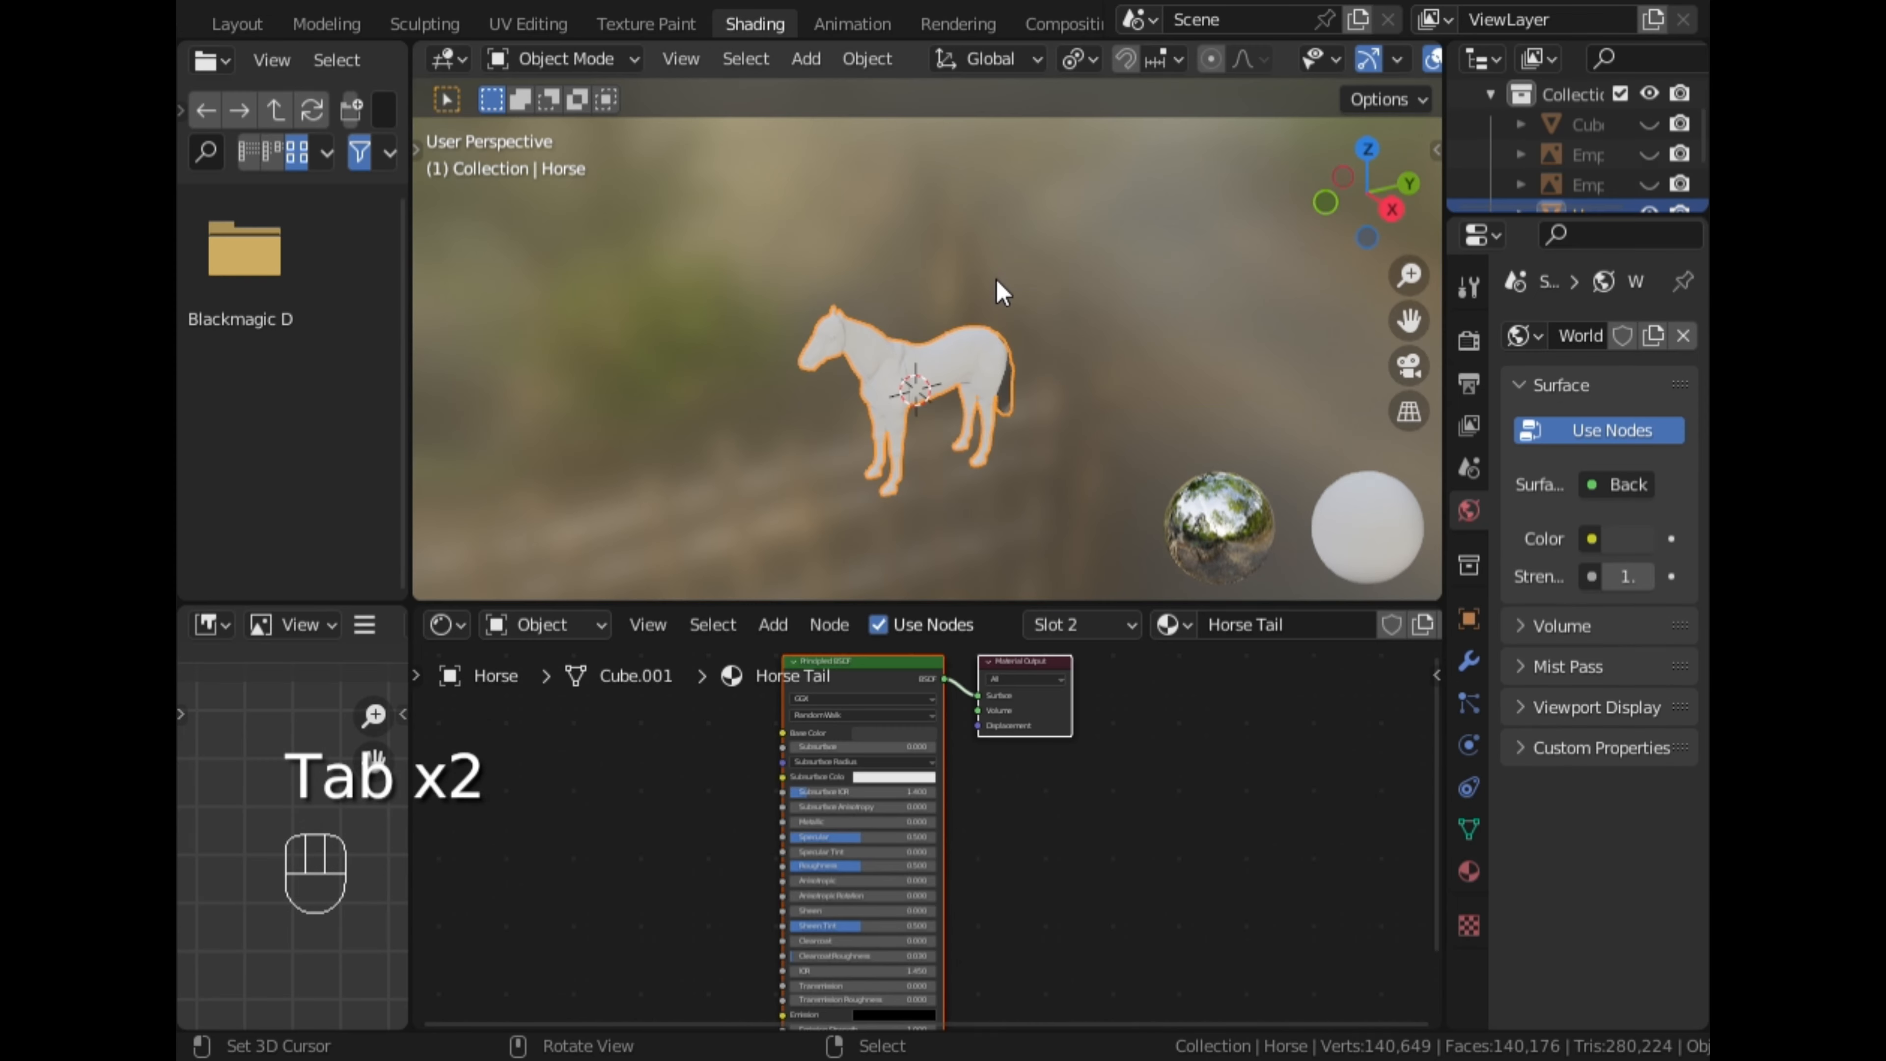
{"action": "left_click_drag", "start_coordinate": [1407, 319], "coordinate": [1312, 235]}
{"action": "left_click", "coordinate": [1392, 210]}
{"action": "left_click", "coordinate": [901, 684]}
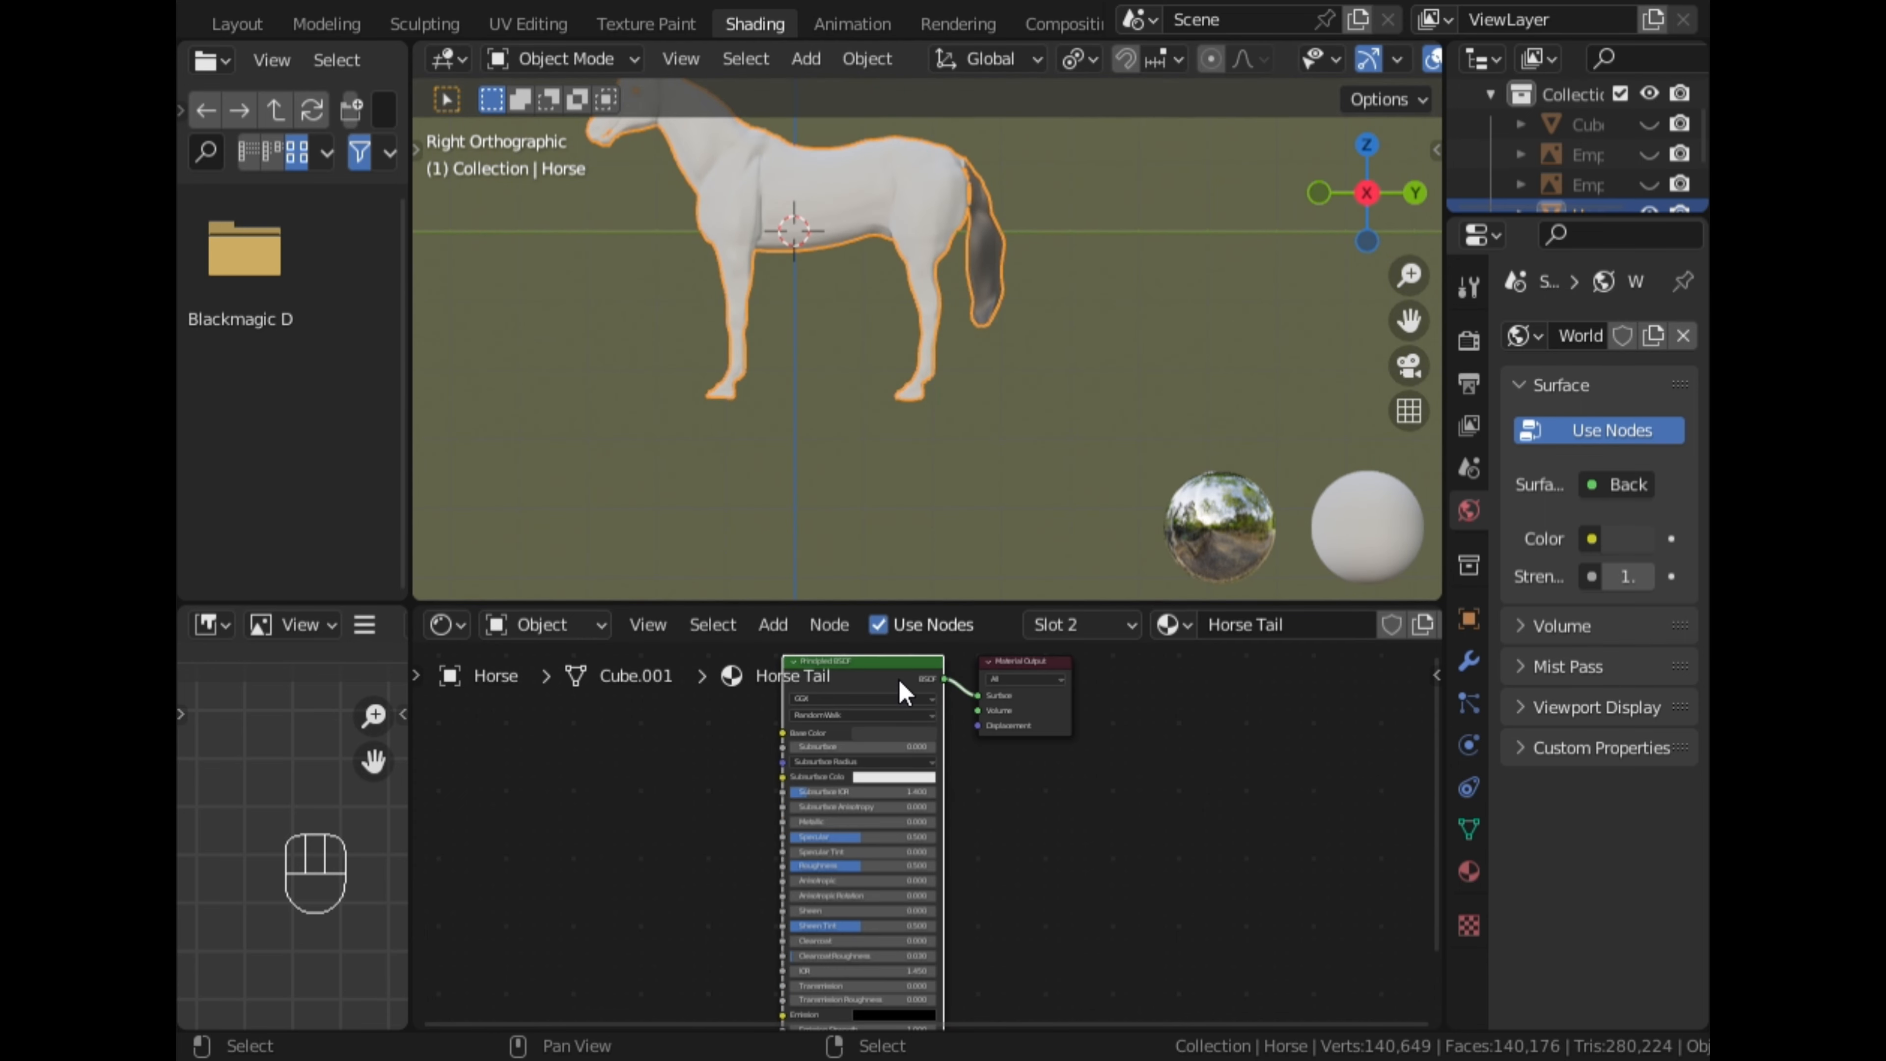
{"action": "key", "text": "Delete"}
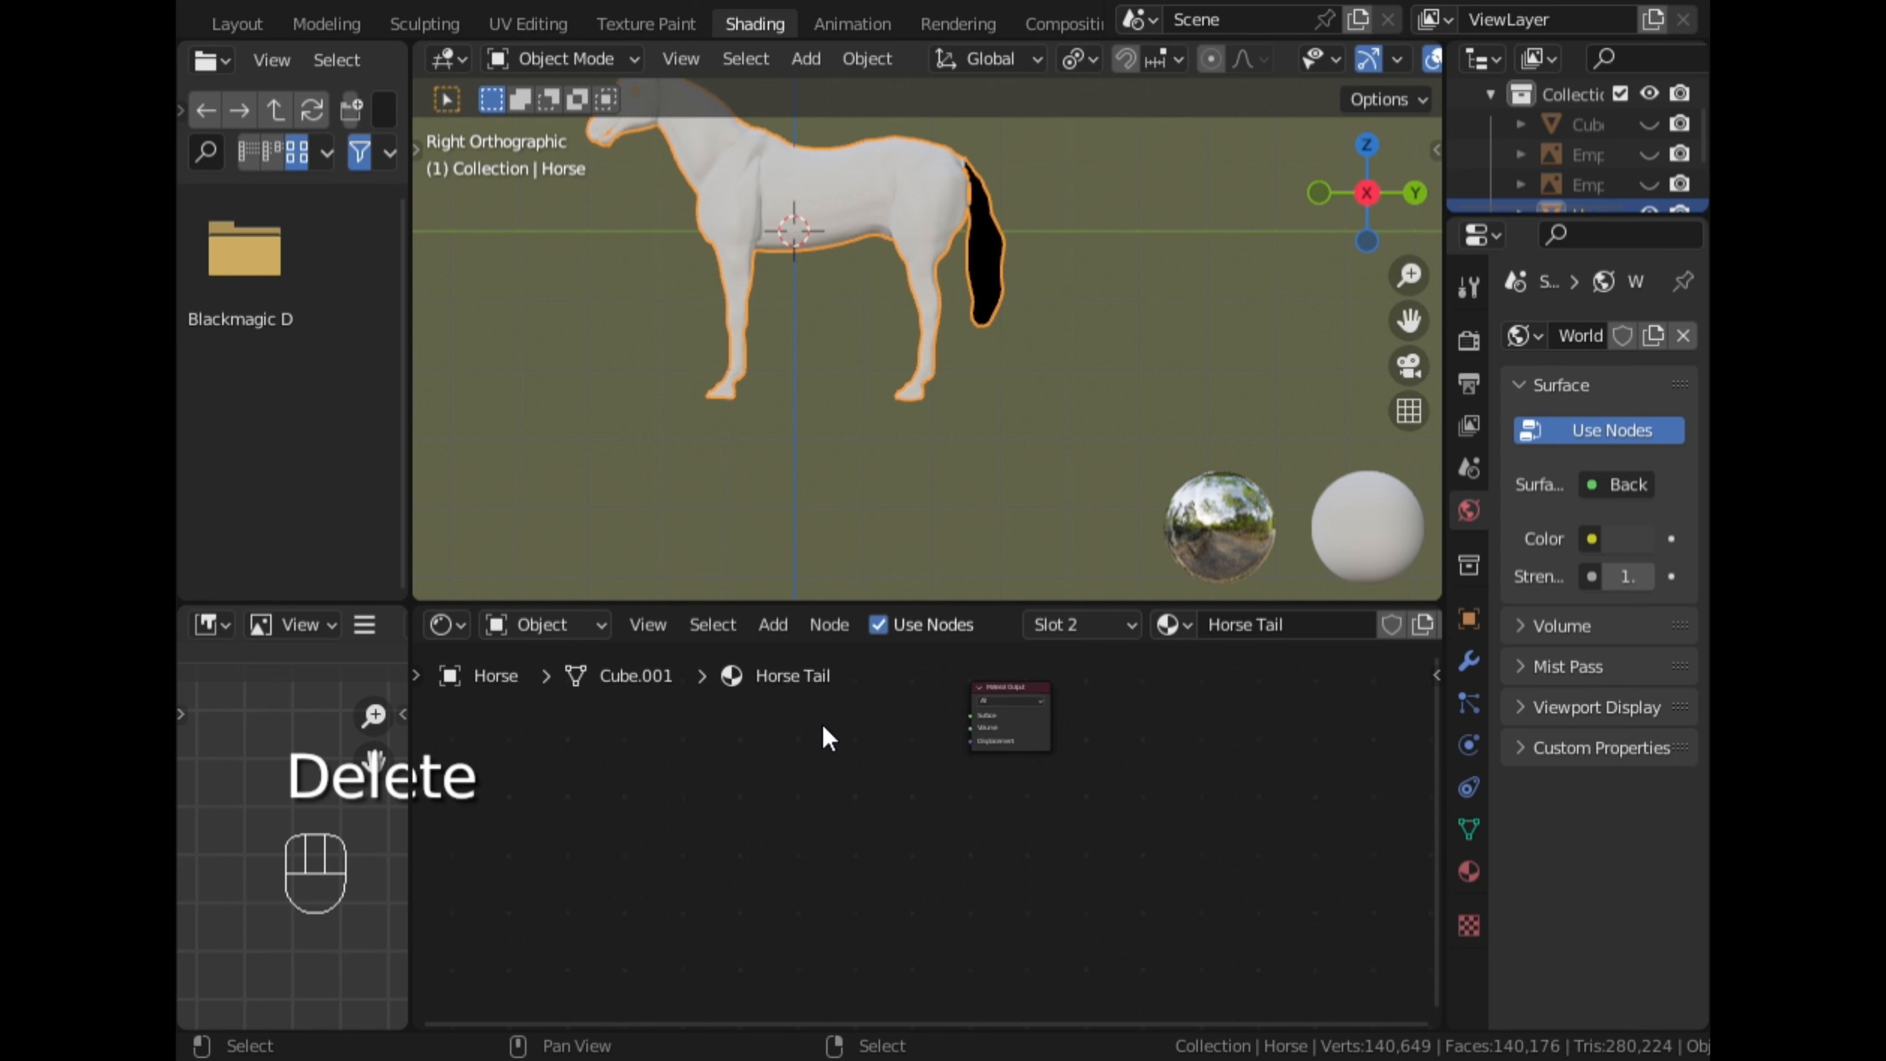
Enlarge the node editor area for the Horse Tail material and frame the tail in the preview viewport
{"action": "middle_click_drag", "start_coordinate": [821, 722], "coordinate": [998, 825]}
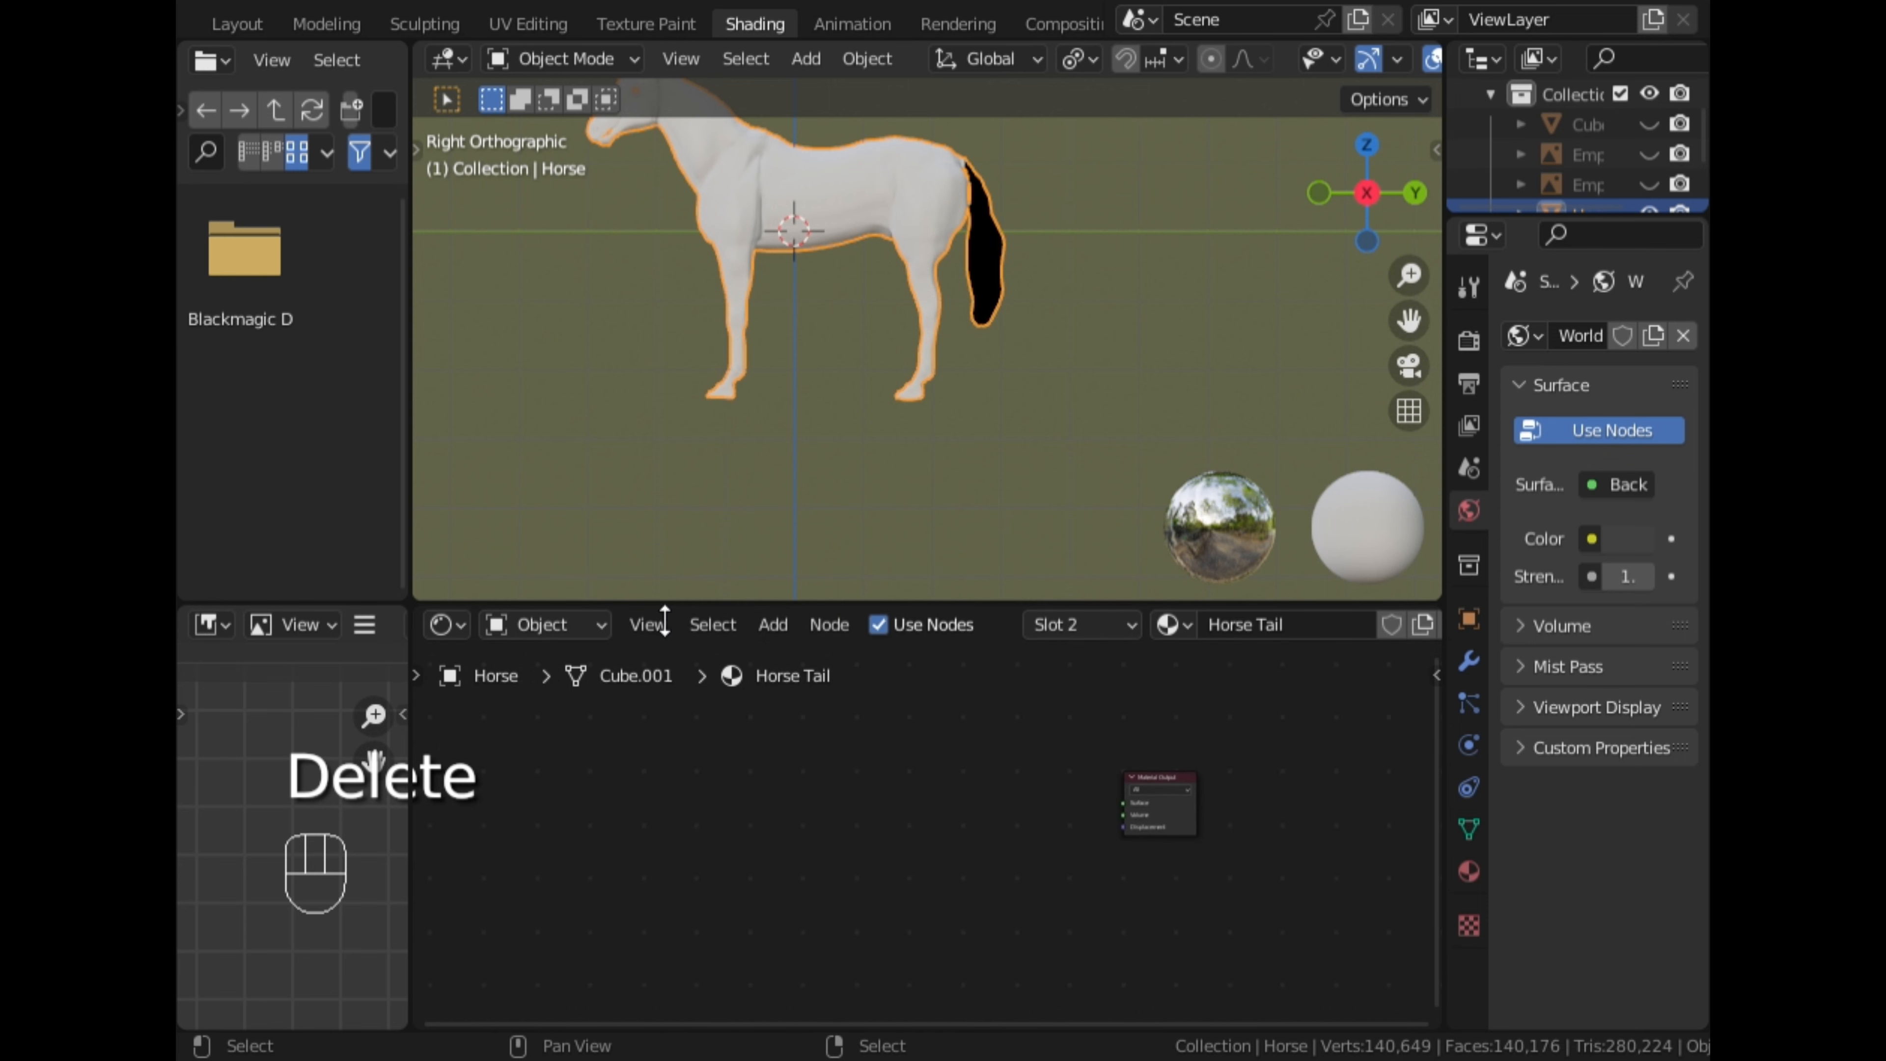
{"action": "left_click_drag", "start_coordinate": [665, 621], "coordinate": [687, 372]}
{"action": "scroll", "coordinate": [841, 275], "scroll_direction": "up", "scroll_amount": 2}
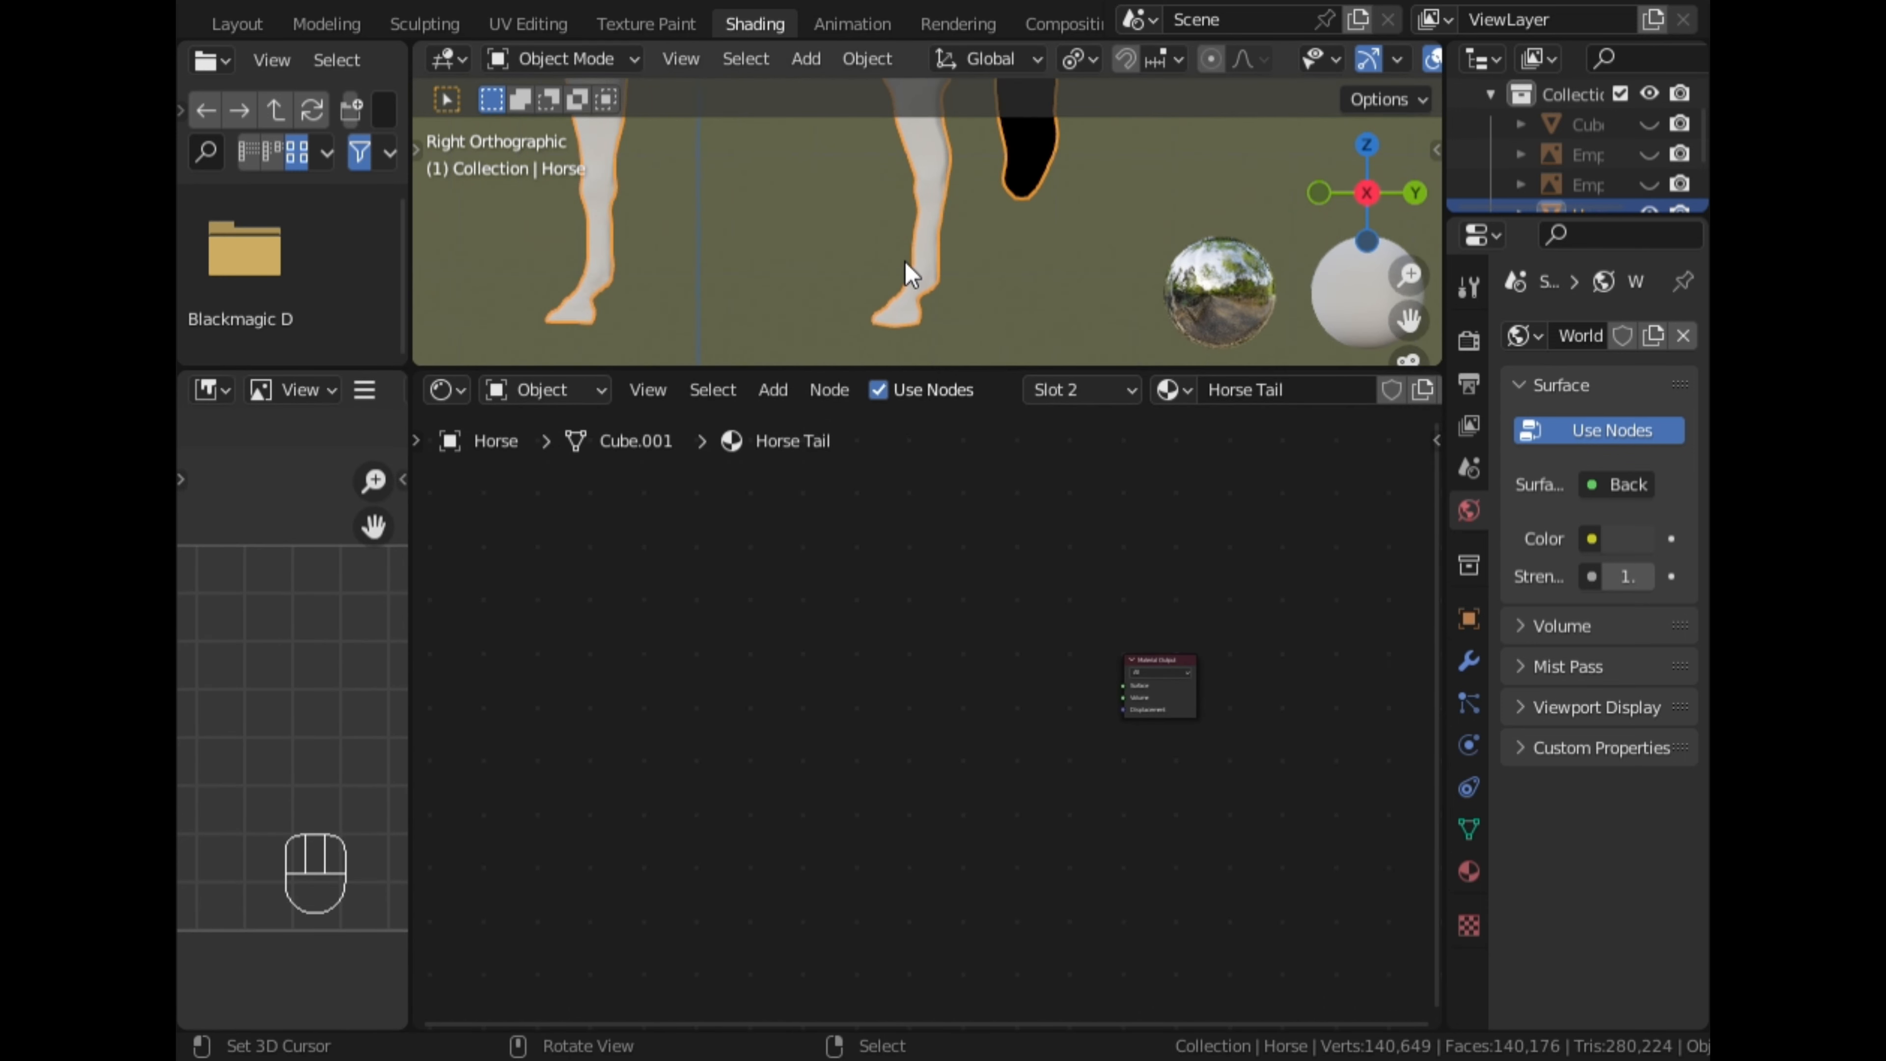
{"action": "left_click_drag", "start_coordinate": [1406, 319], "coordinate": [1388, 443]}
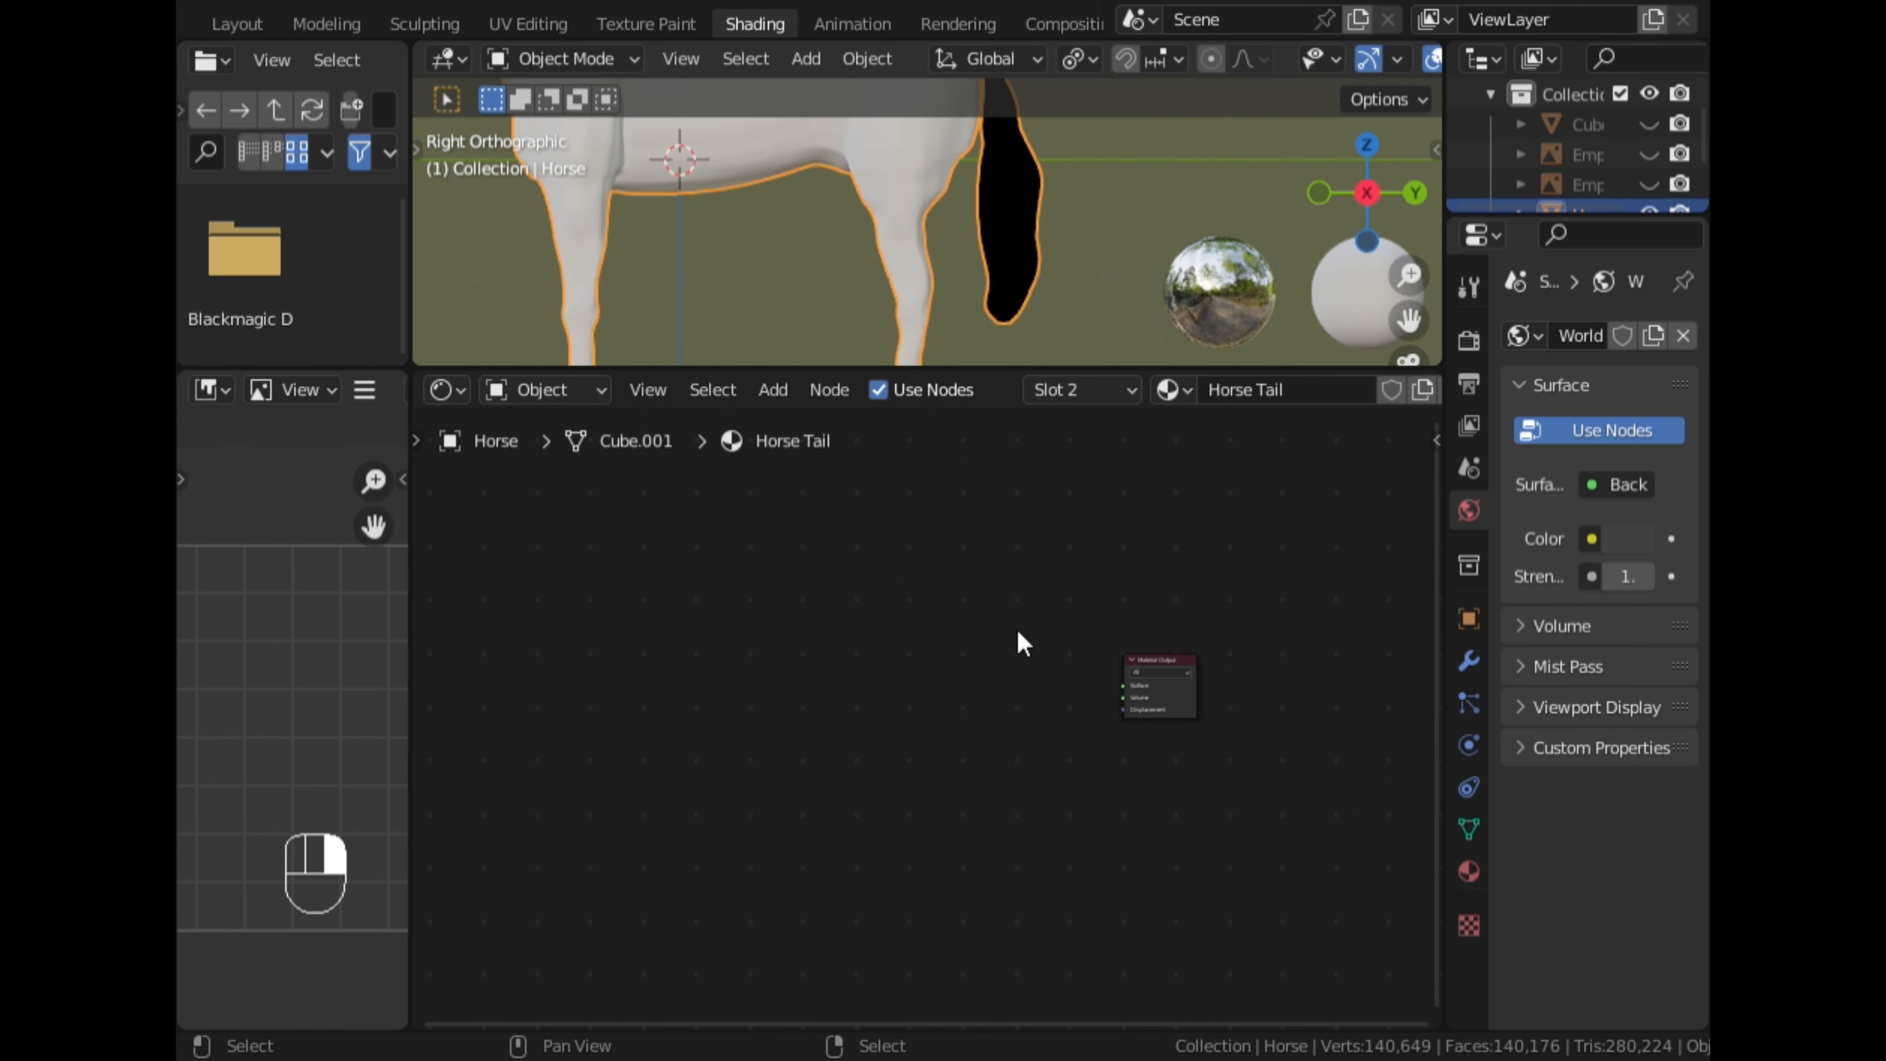